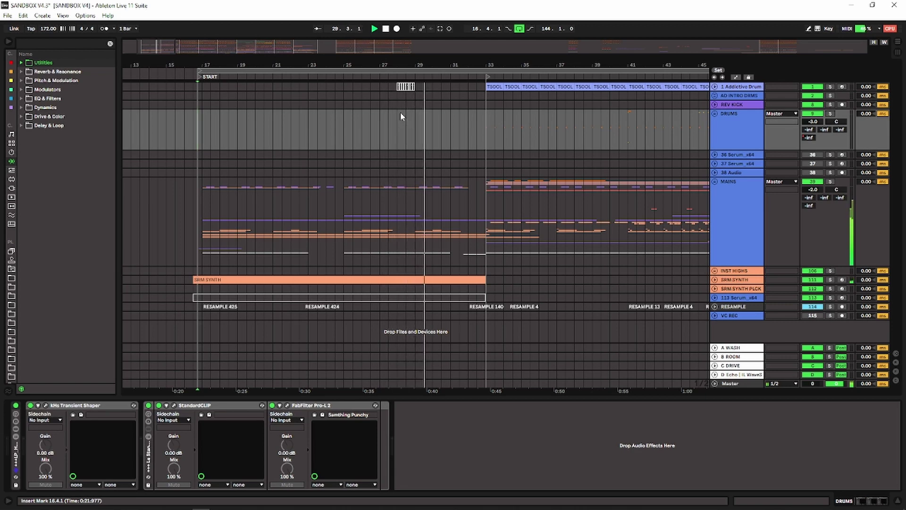
Follow the playback to the DROP section, unfold the DRUMS group and look through its kick, snare and percussion tracks.
drag(640, 65, 335, 35)
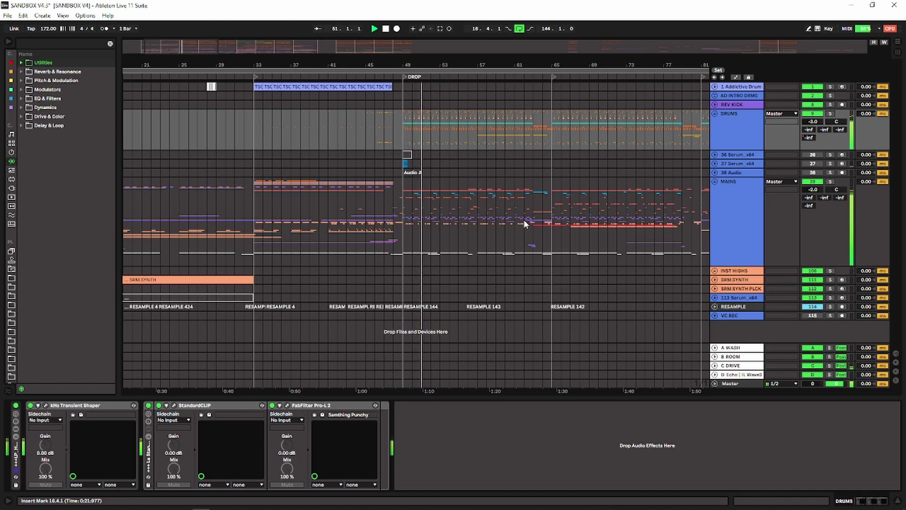
drag(611, 65, 463, 58)
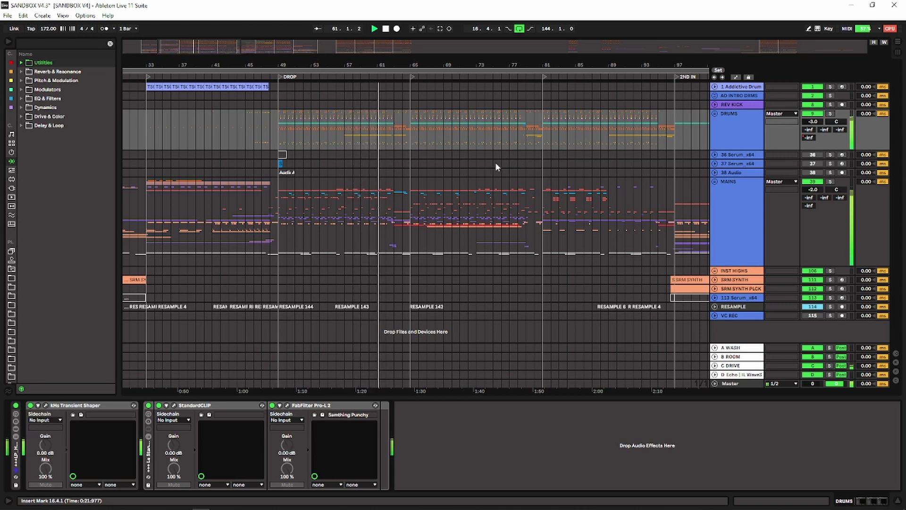
click(717, 118)
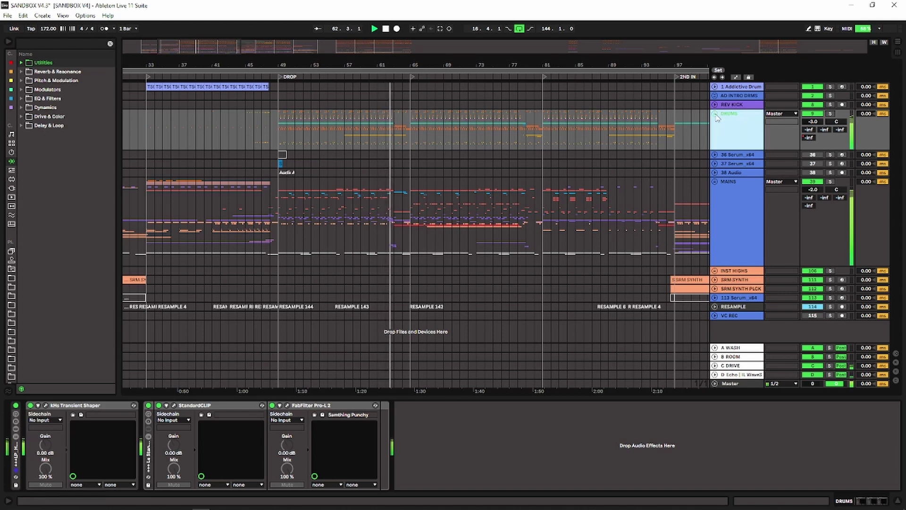
click(715, 114)
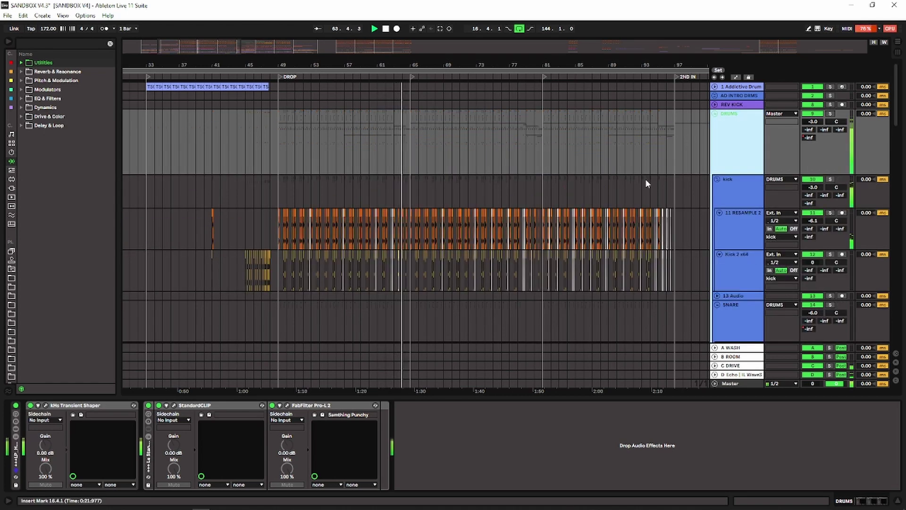
scroll(646, 179, down, 10)
scroll(652, 184, down, 8)
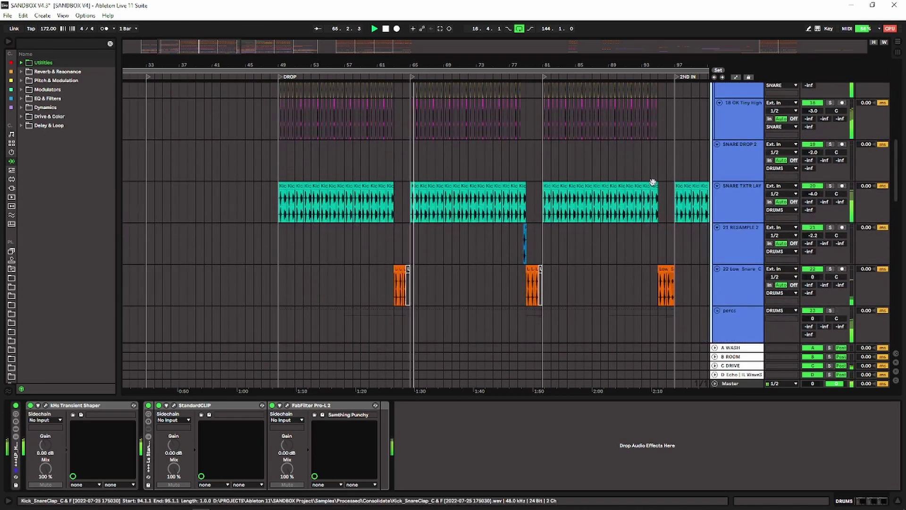
scroll(654, 183, down, 10)
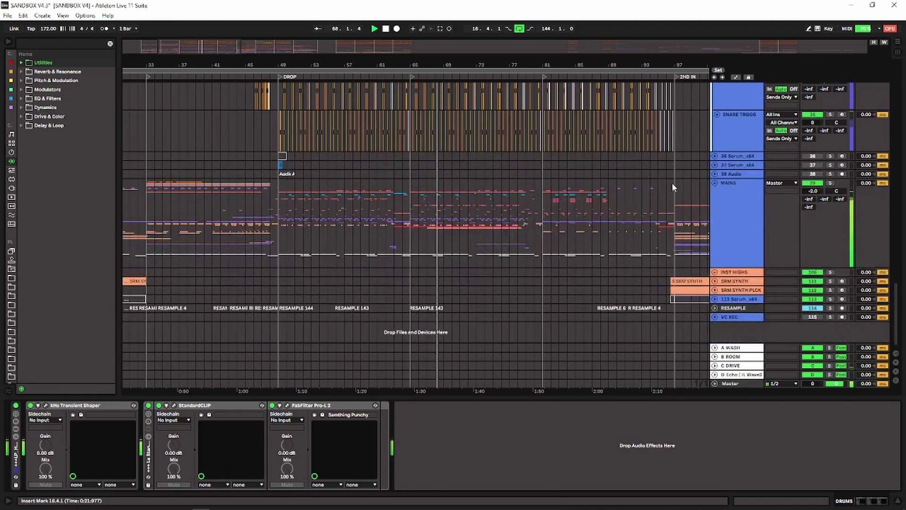
Unfold the MAINS group and examine its bass, vocal, synth and FX tracks across the arrangement.
click(724, 191)
click(715, 184)
scroll(608, 184, down, 10)
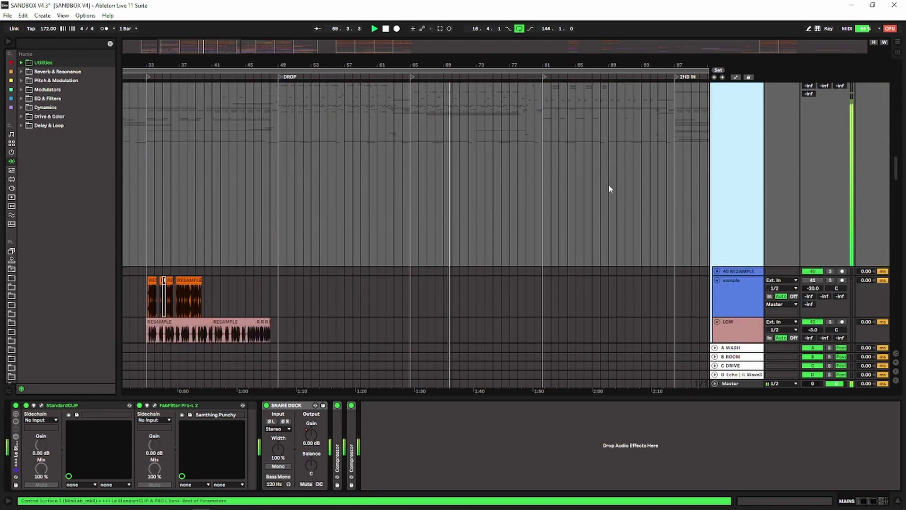
scroll(609, 186, down, 10)
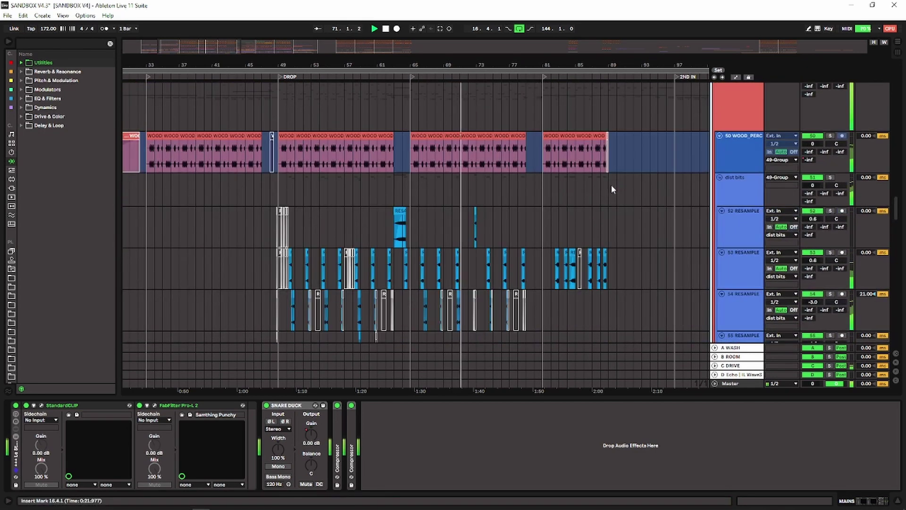
scroll(611, 187, down, 6)
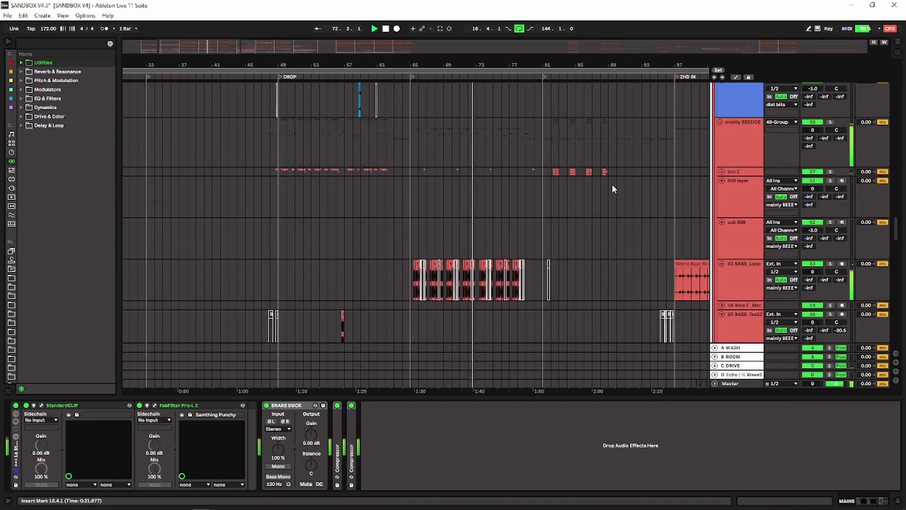
scroll(635, 182, down, 3)
scroll(635, 182, down, 6)
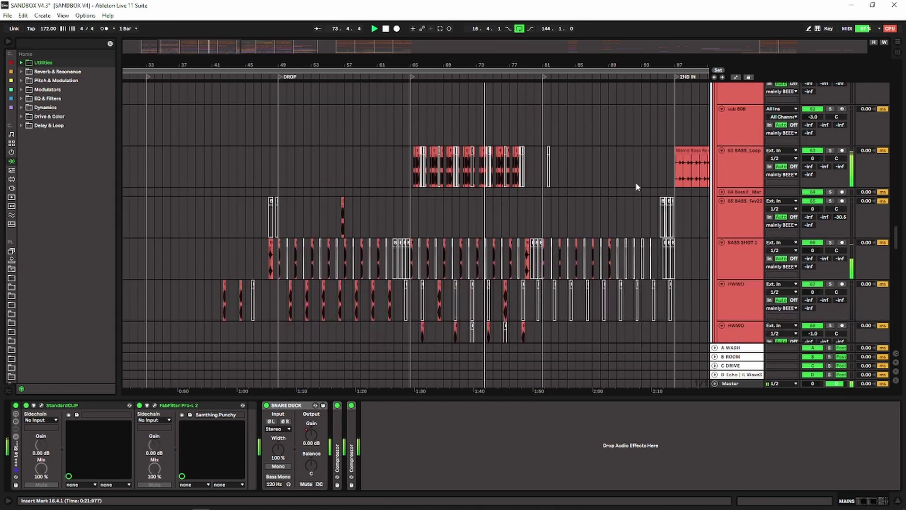
scroll(636, 186, down, 4)
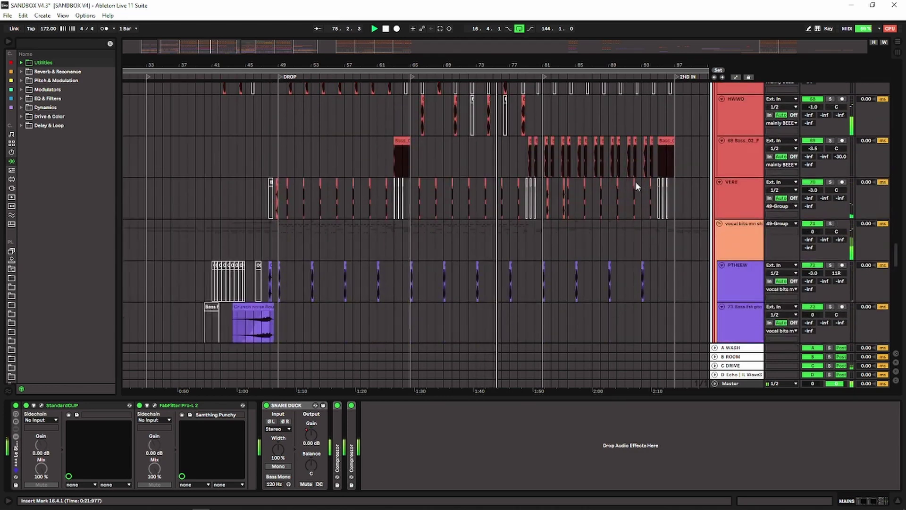
scroll(636, 185, down, 1)
scroll(635, 181, down, 8)
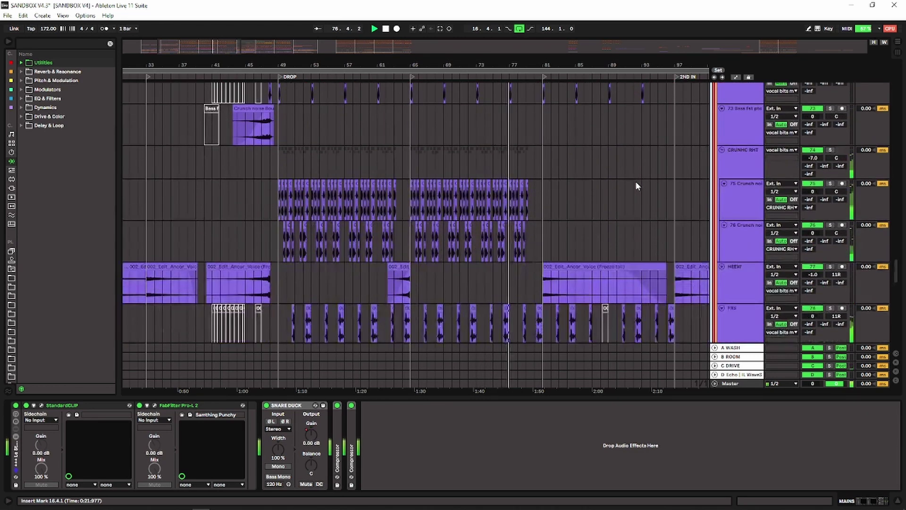
scroll(635, 181, down, 10)
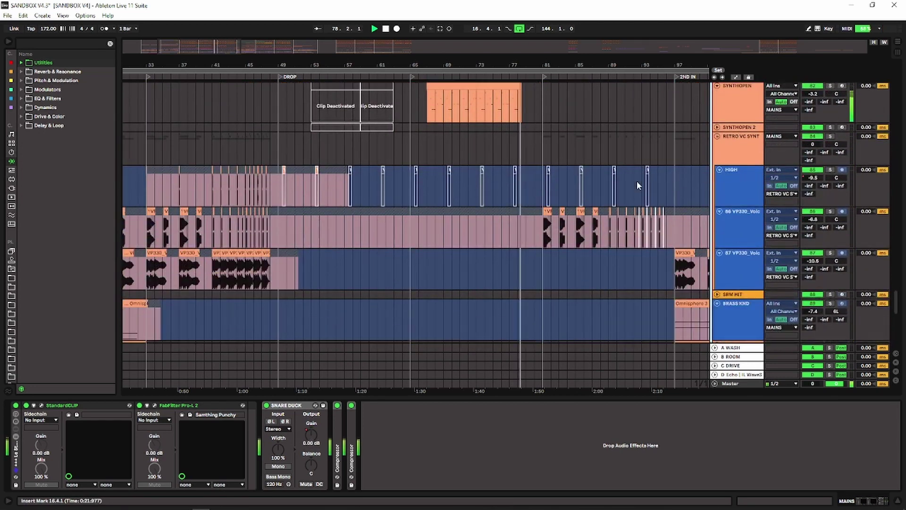
scroll(636, 181, down, 10)
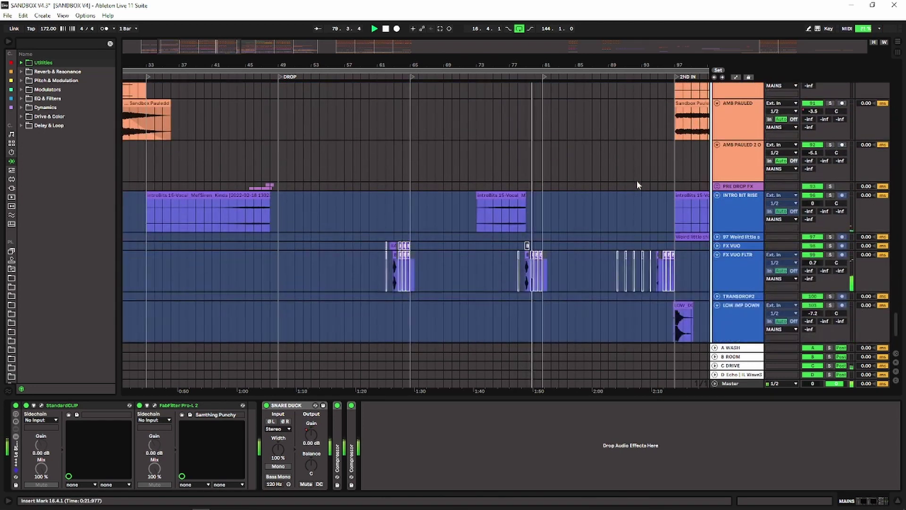
scroll(637, 180, up, 10)
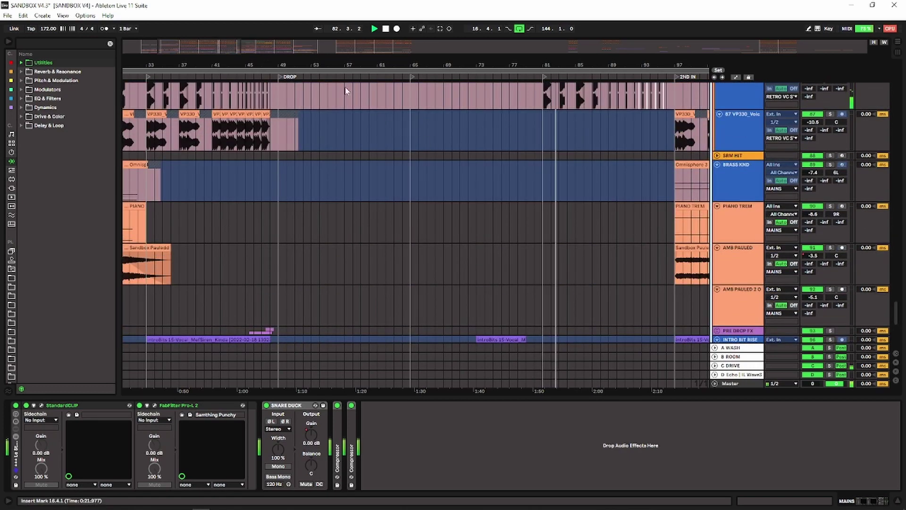
ctrl+scroll(346, 90, down, 6)
scroll(222, 142, up, 4)
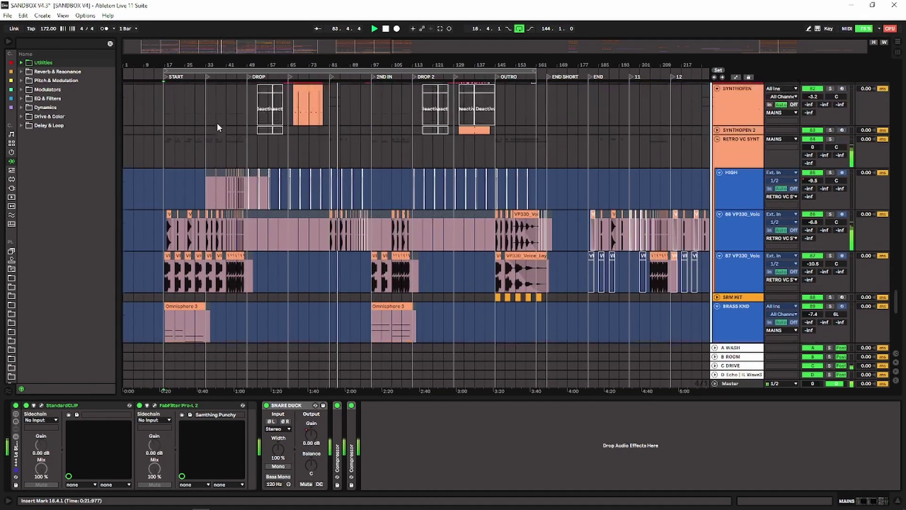
scroll(200, 137, down, 10)
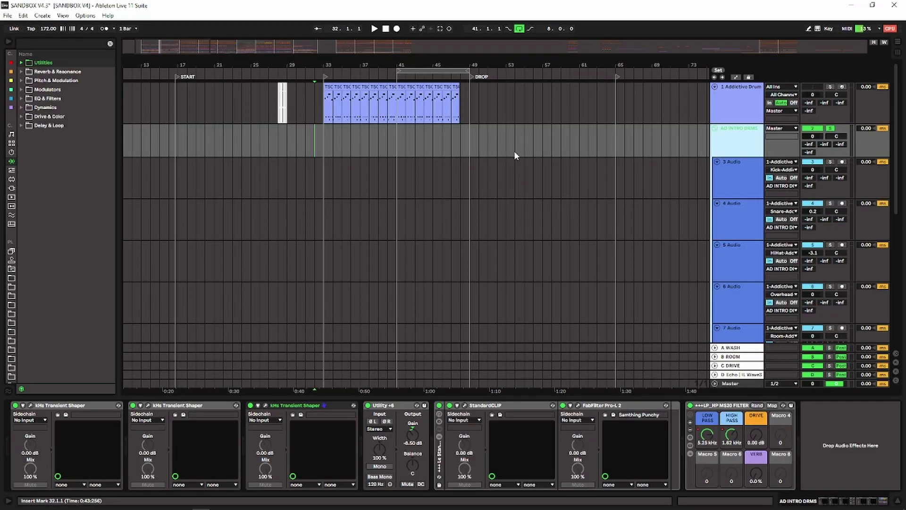
Select the AD INTRO DRMS group and play the intro drums from bar 41.
click(377, 147)
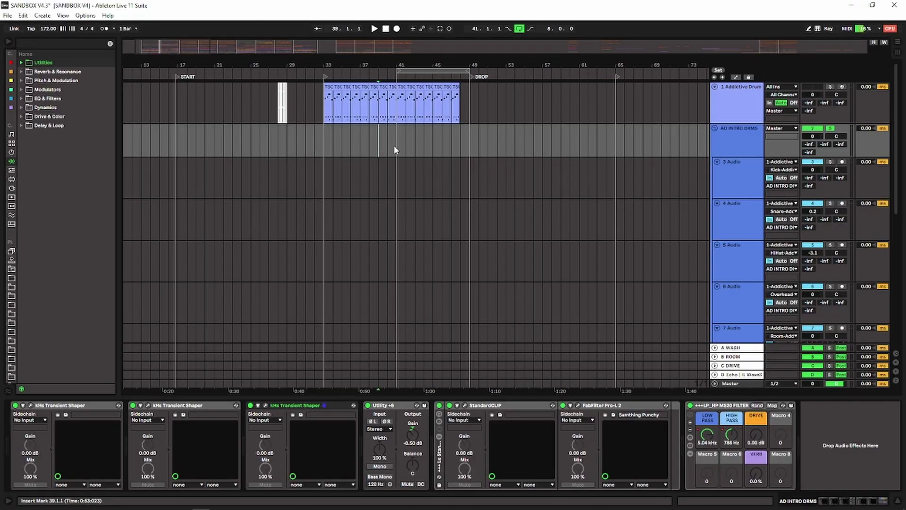
click(755, 141)
key(space)
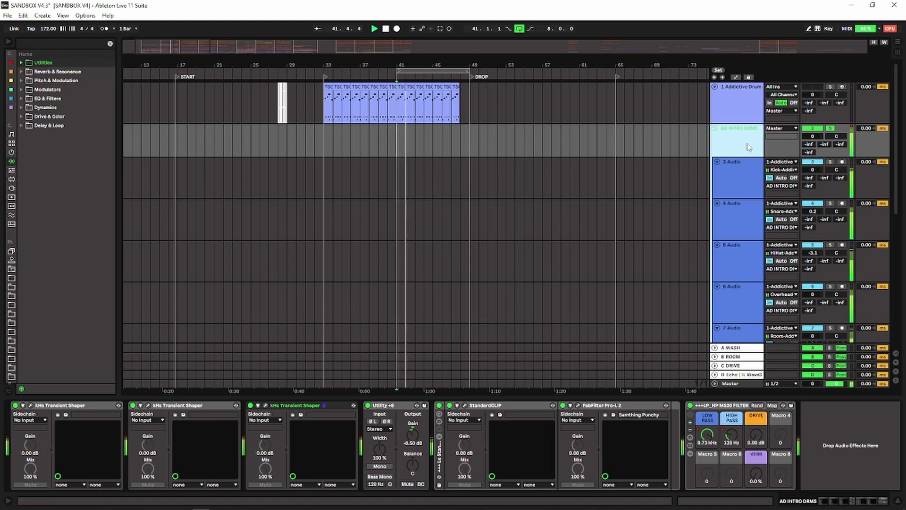
View the snare, hi-hat and kick settings in Addictive Drums 2 on track 1, then close the plugin window.
click(738, 106)
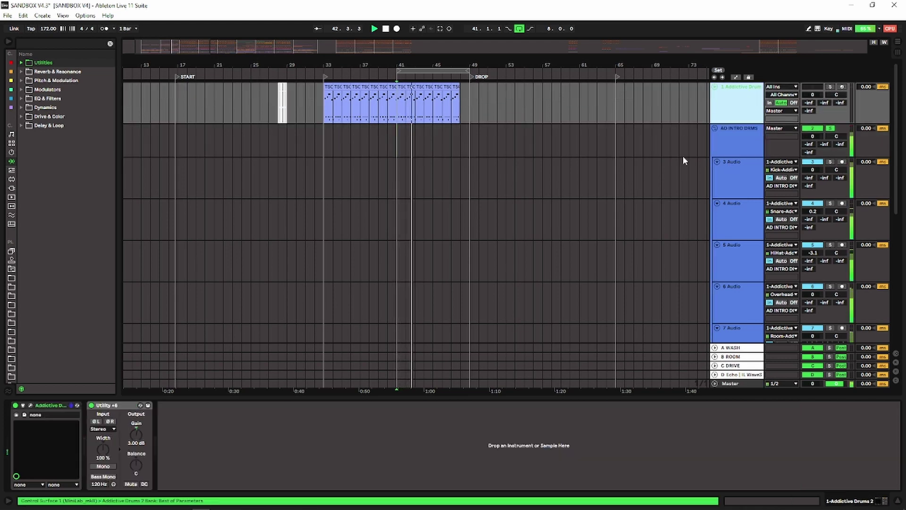
click(30, 406)
click(163, 365)
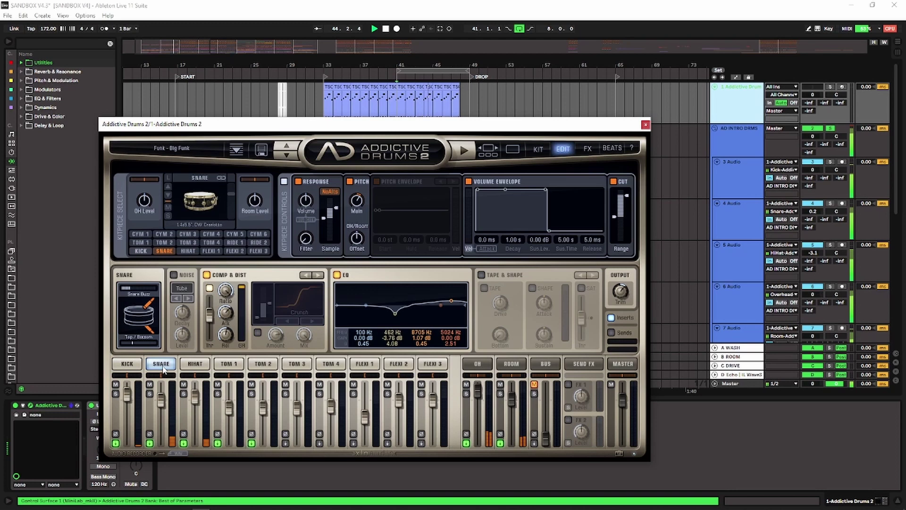
click(196, 364)
click(136, 366)
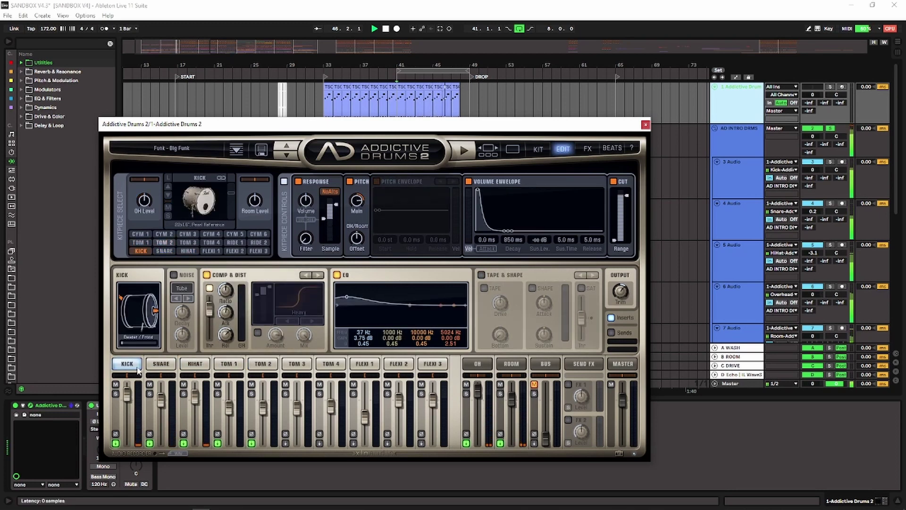
click(645, 124)
Compare the device chains on the 3 Audio kick track and the 4 Audio snare track.
click(744, 180)
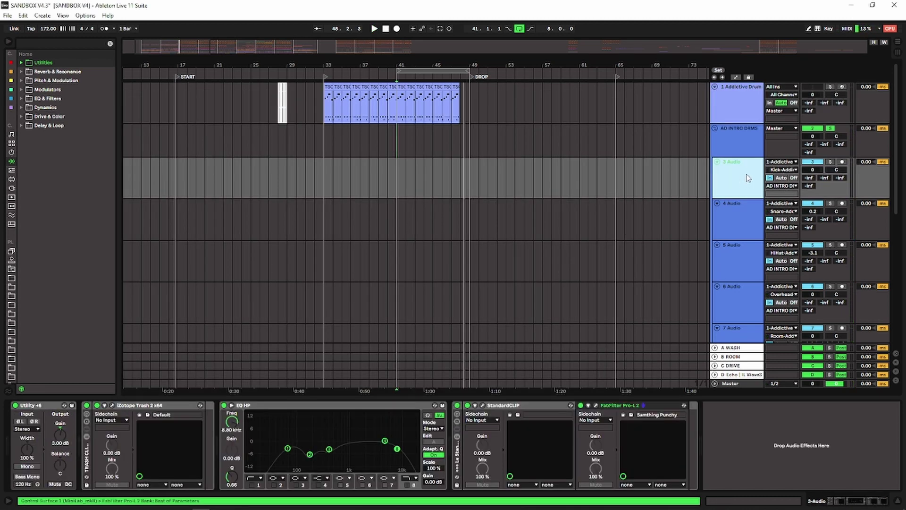
click(758, 225)
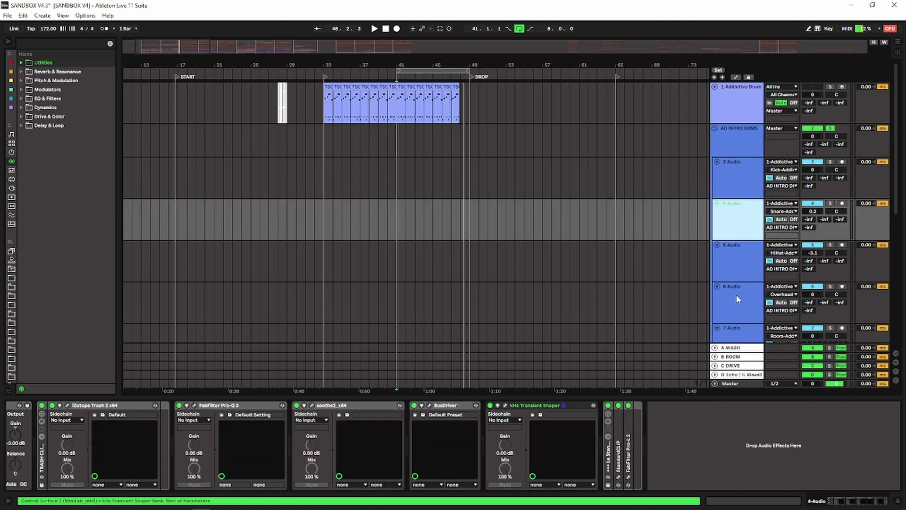
scroll(750, 321, down, 2)
scroll(736, 302, up, 2)
Solo the 3 Audio kick track and play it back from bar 41.
click(747, 171)
click(826, 162)
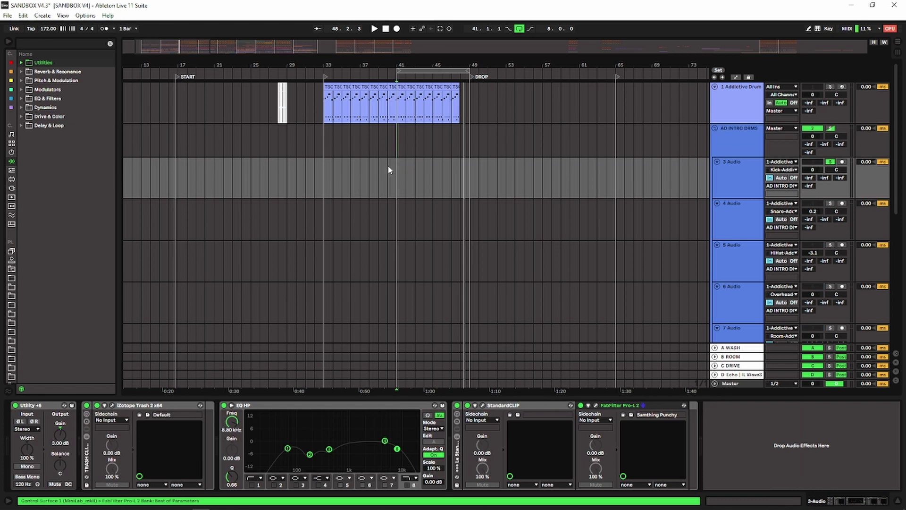
key(space)
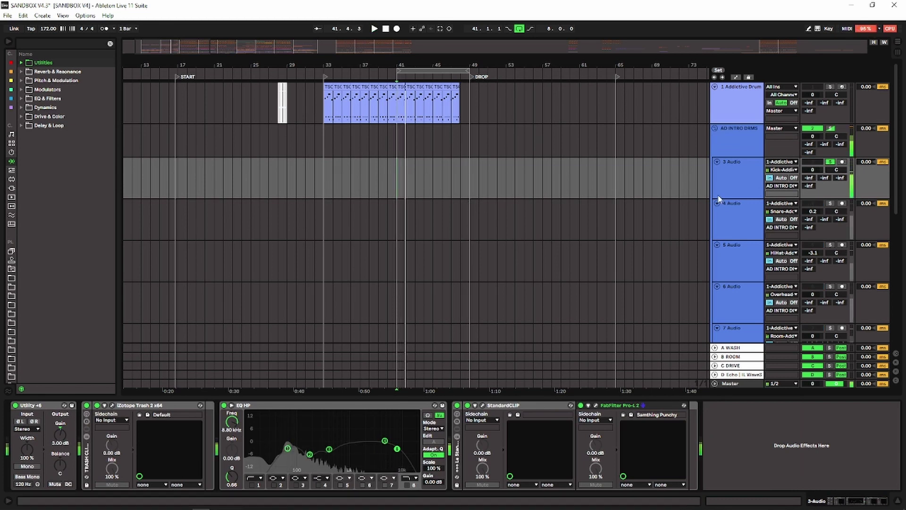
click(725, 189)
Show the 4 Audio snare track's device chain and inspect the iZotope Trash 2 settings, closing the plugin window.
click(727, 220)
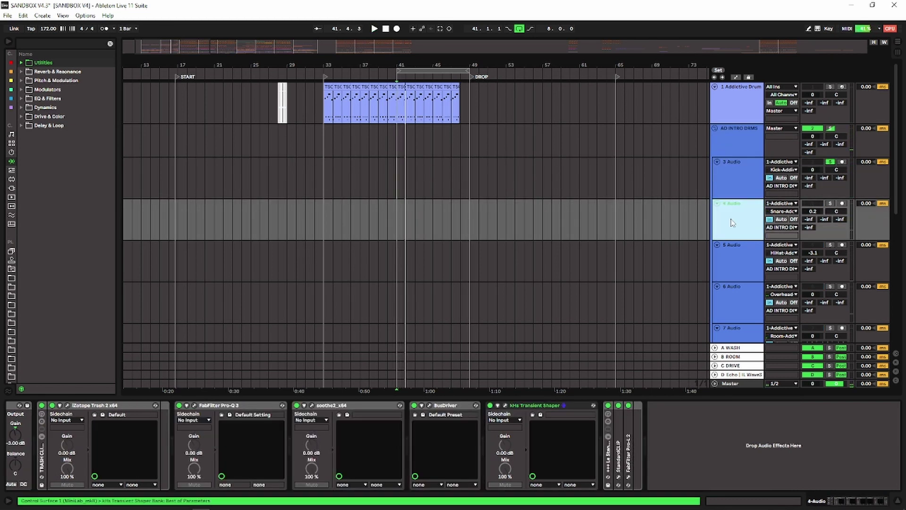
click(835, 506)
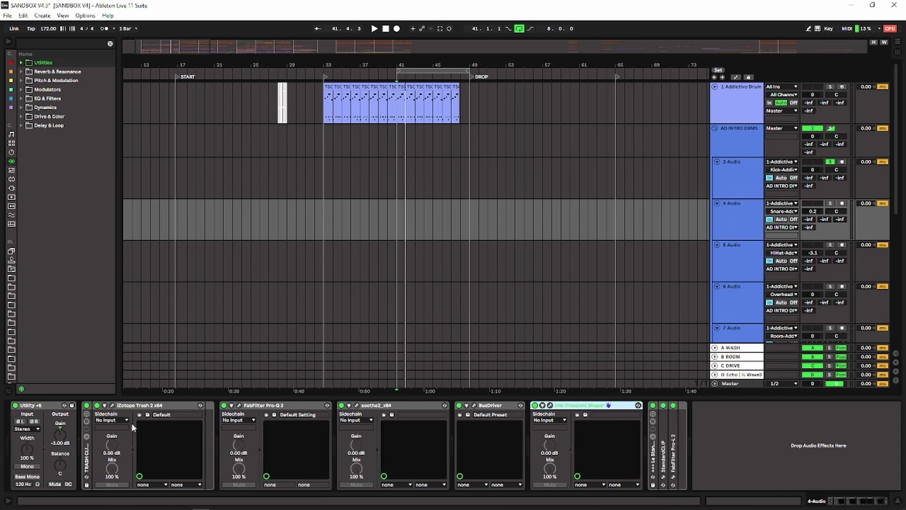
click(34, 406)
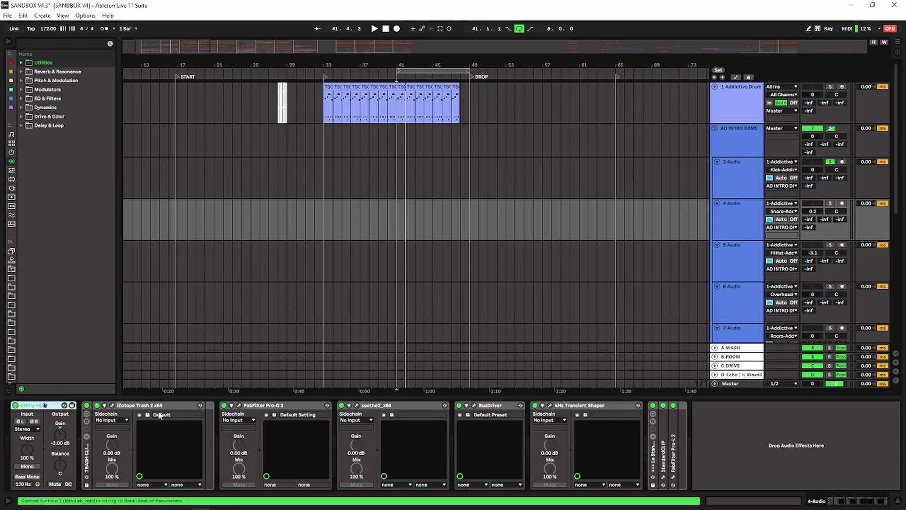
click(142, 407)
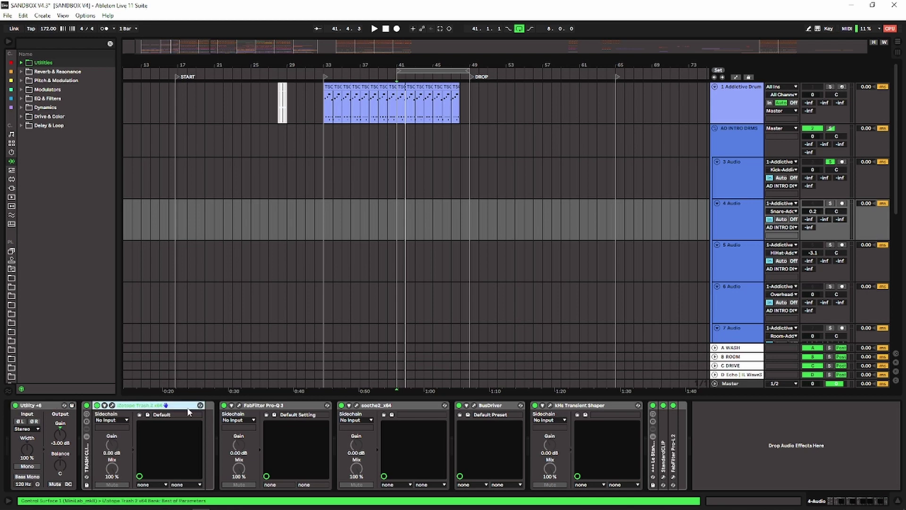
click(112, 405)
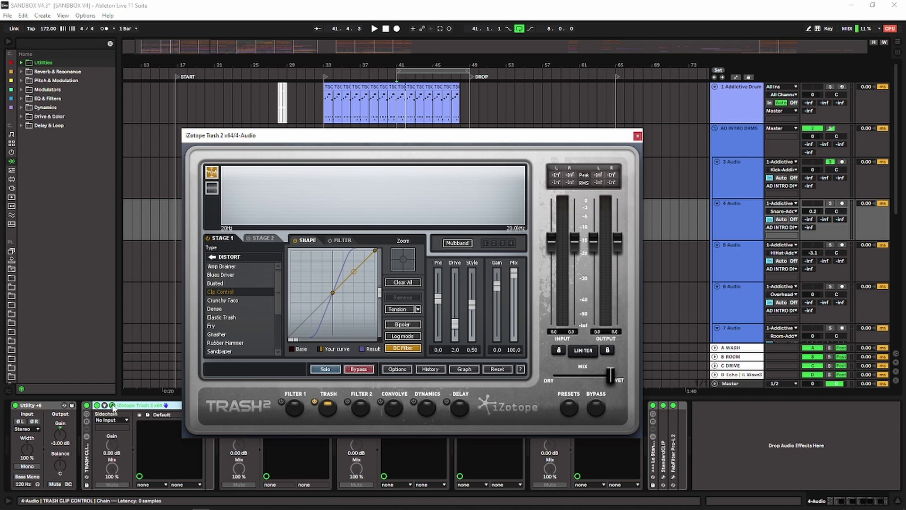
click(113, 406)
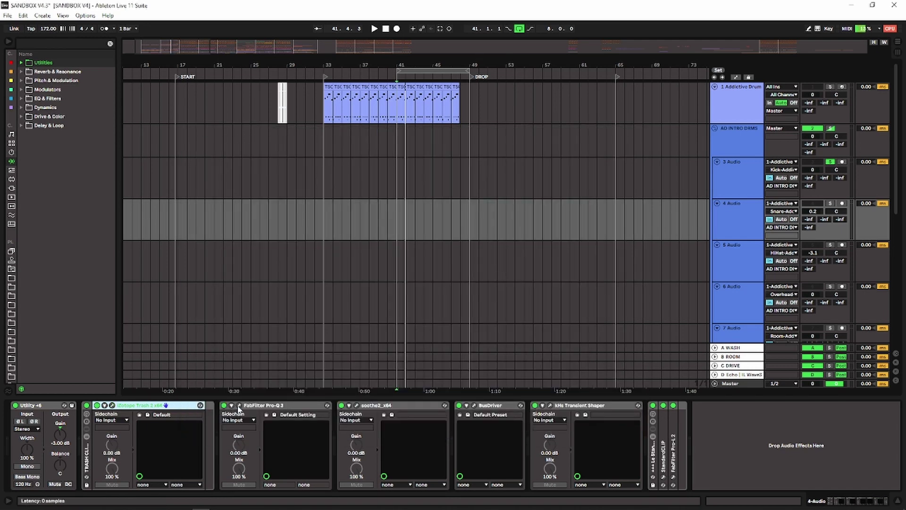
Check FabFilter Pro-Q 3 on the snare track and select the BusDriver device.
click(239, 406)
click(552, 243)
click(499, 410)
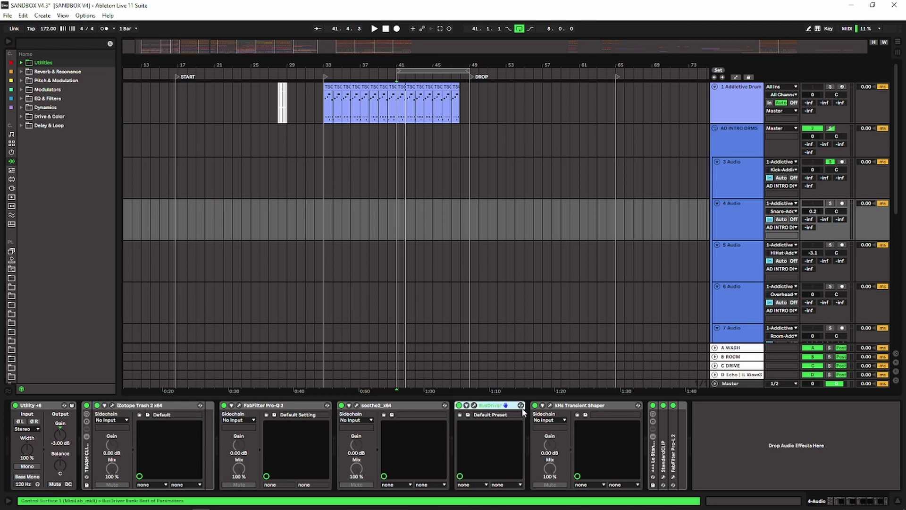
Bring back the 3 Audio kick track's device chain and select its Utility device.
click(747, 175)
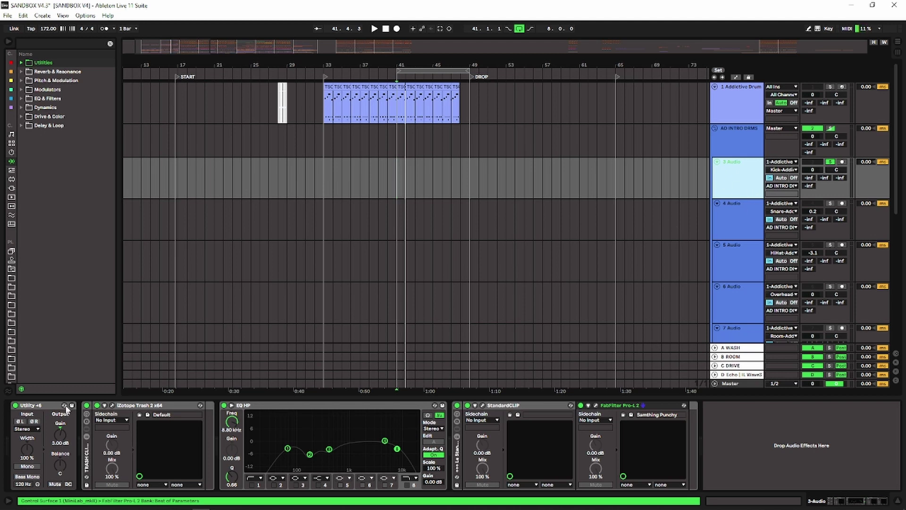
click(55, 407)
click(728, 189)
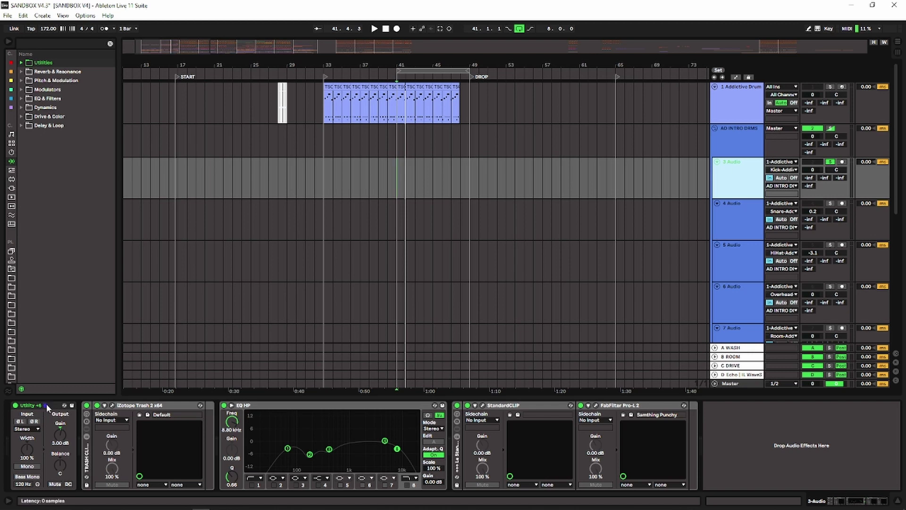
Bypass the whole device chain on the 3 Audio kick track and play the loop from bar 41 without processing.
click(126, 407)
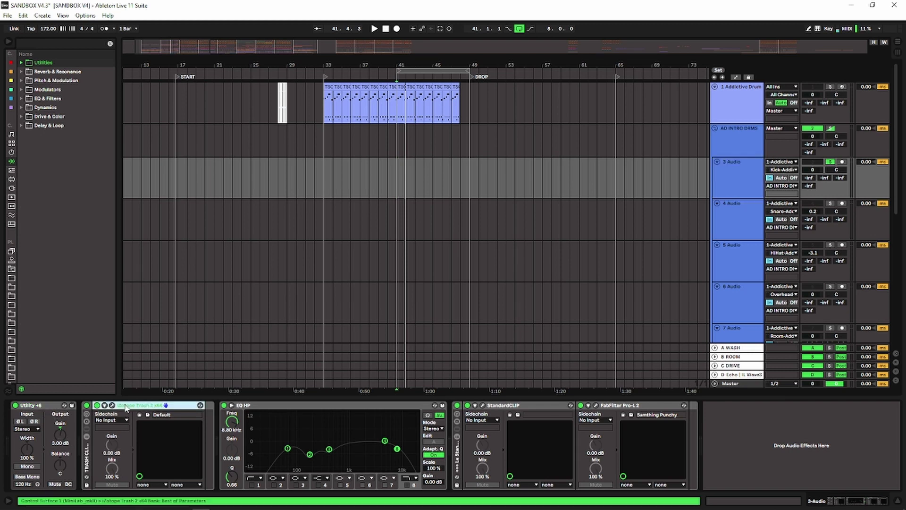
click(75, 412)
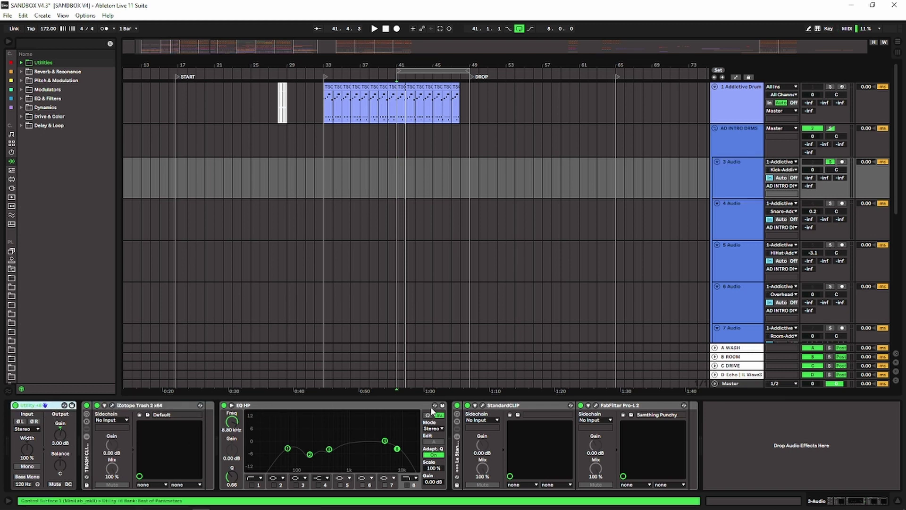
shift+click(458, 444)
click(457, 405)
key(space)
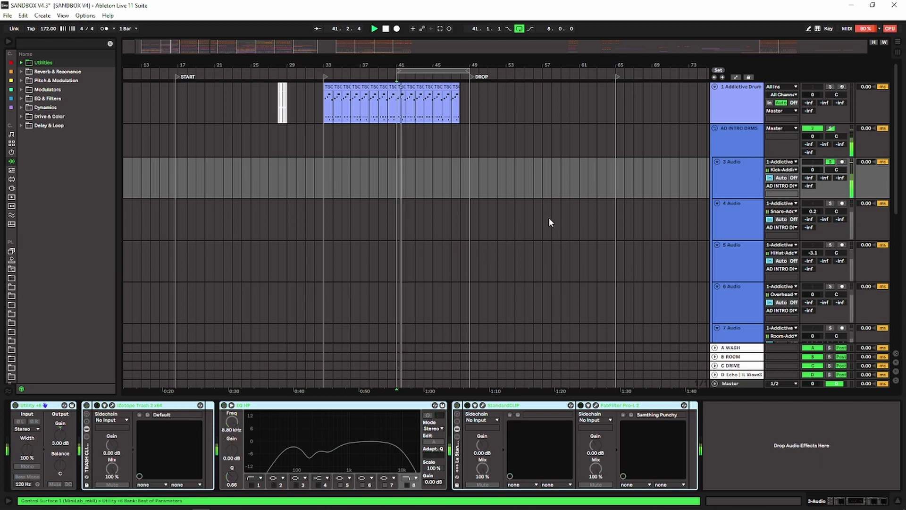
Reactivate the kick's Utility, iZotope Trash 2, EQ HP and the StandardCLIP and FabFilter Pro-L 2 rack one by one during playback.
click(32, 405)
click(16, 405)
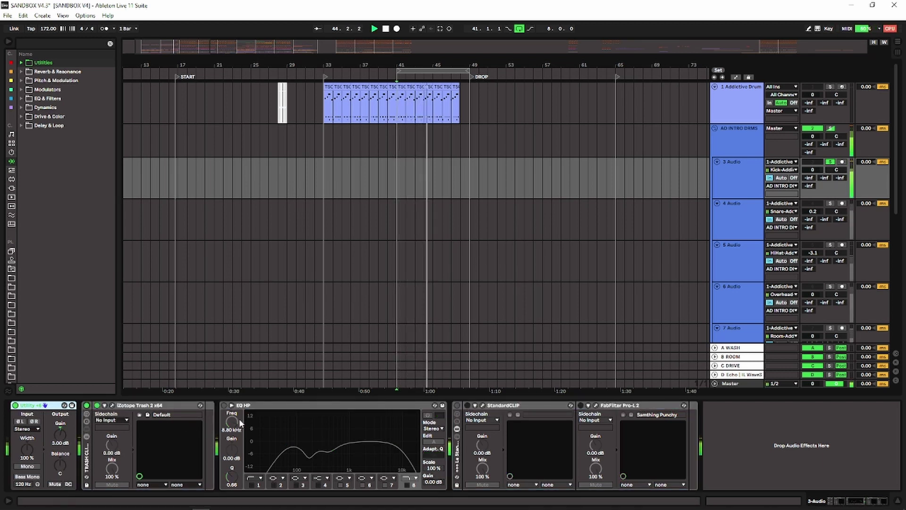
click(223, 405)
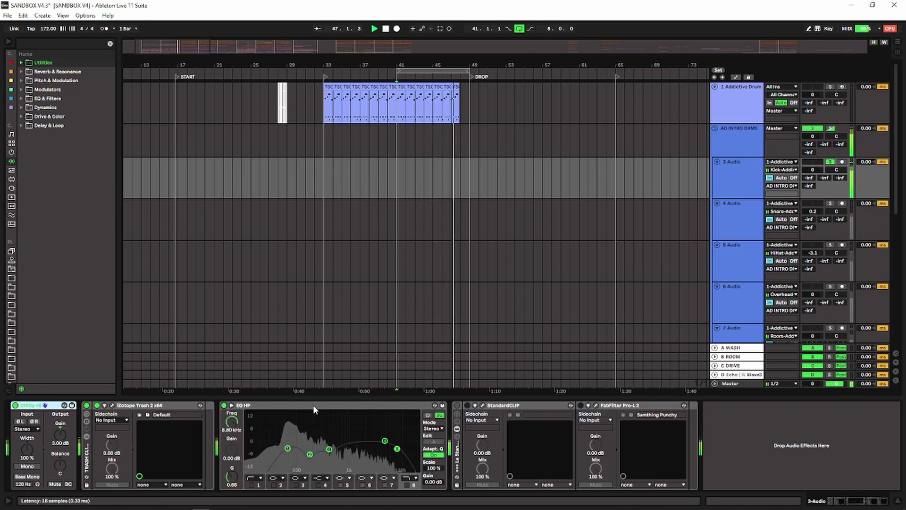
click(457, 406)
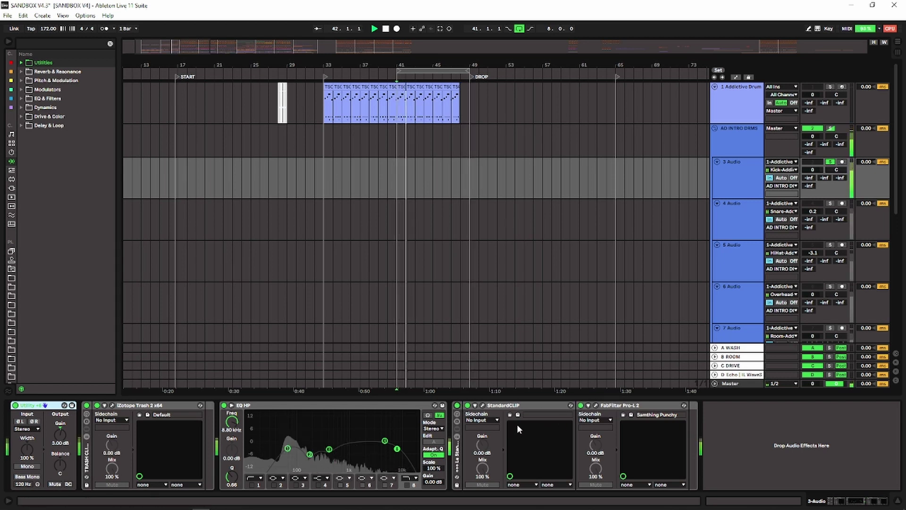
Select all the kick track's devices and toggle them off and on together to compare the dry and processed sound.
click(275, 409)
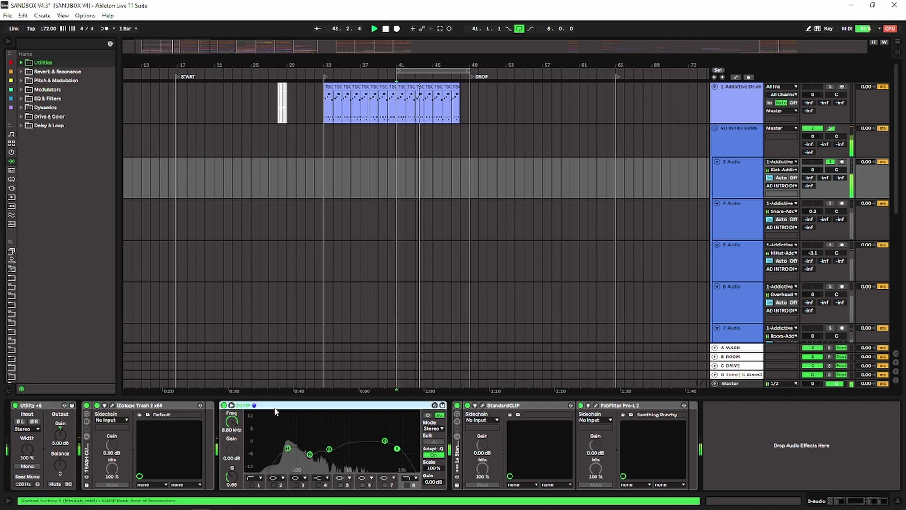
click(55, 406)
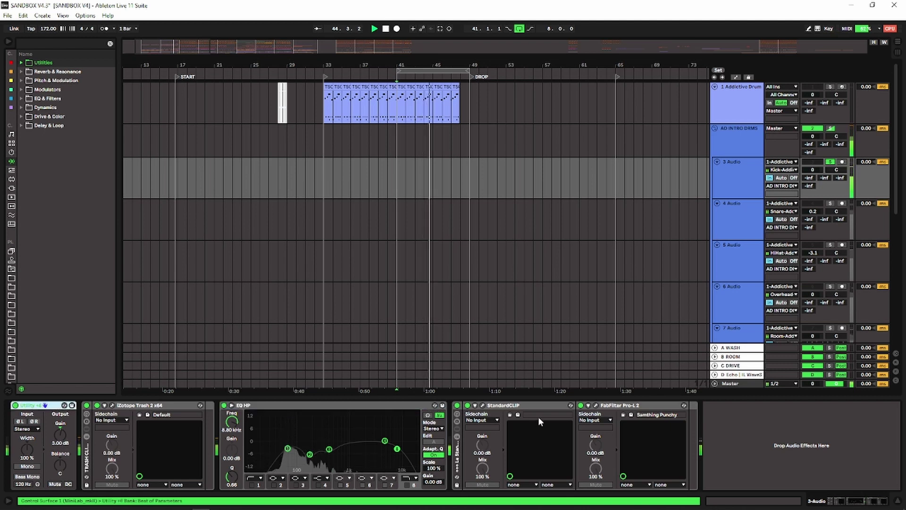
shift+click(456, 458)
key(0)
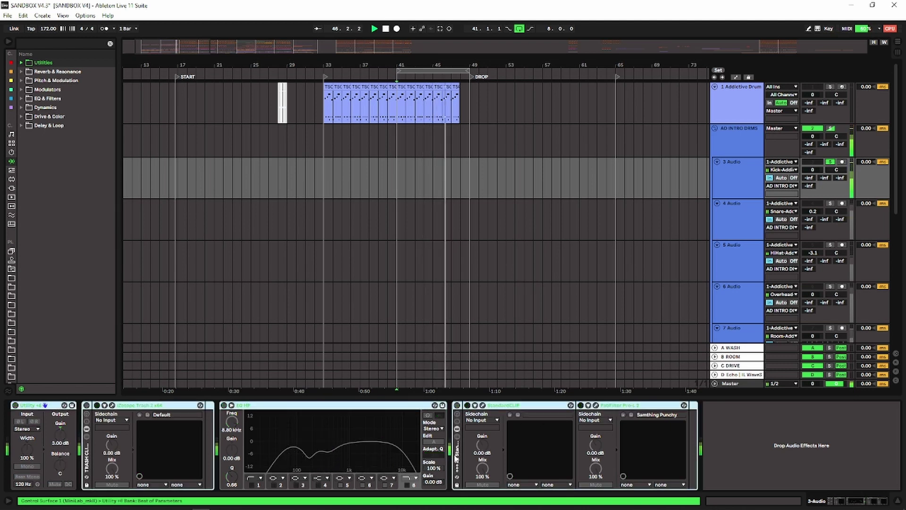
key(0)
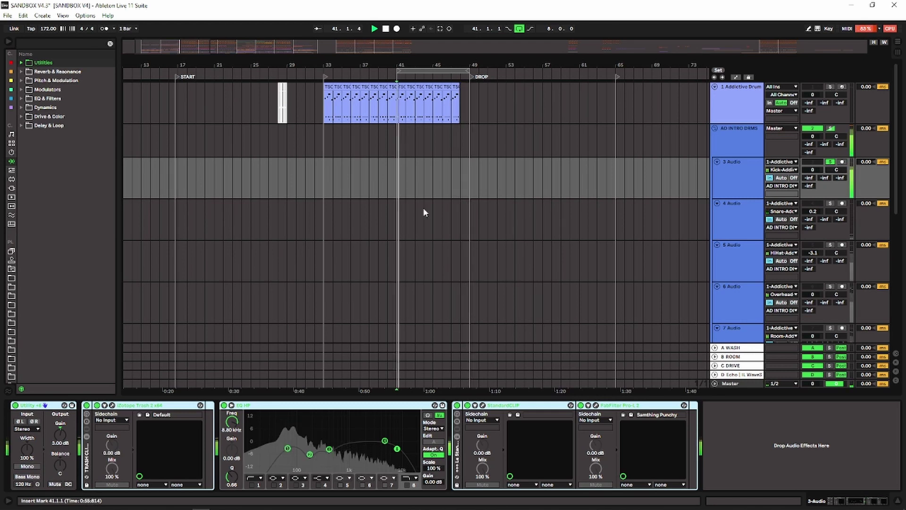
Show the 4 Audio snare track's device chain and solo that track in place of the kick.
click(744, 222)
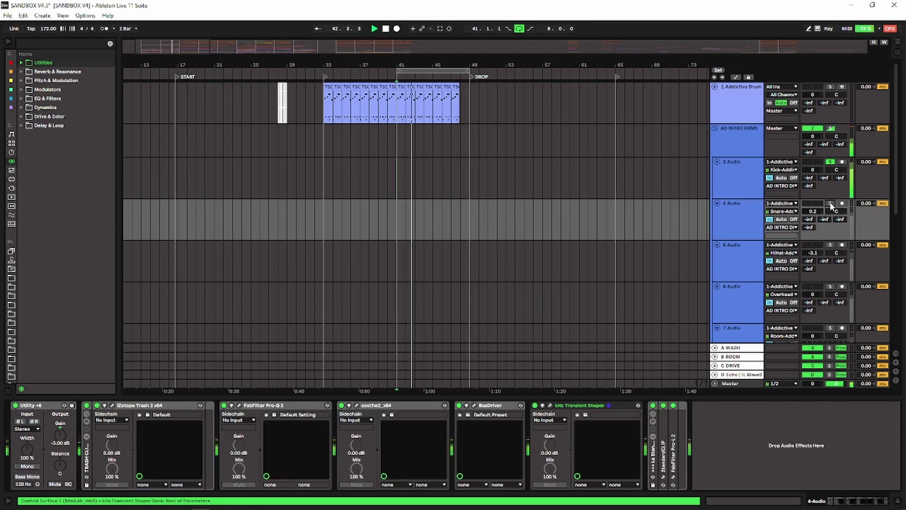
click(830, 204)
click(740, 227)
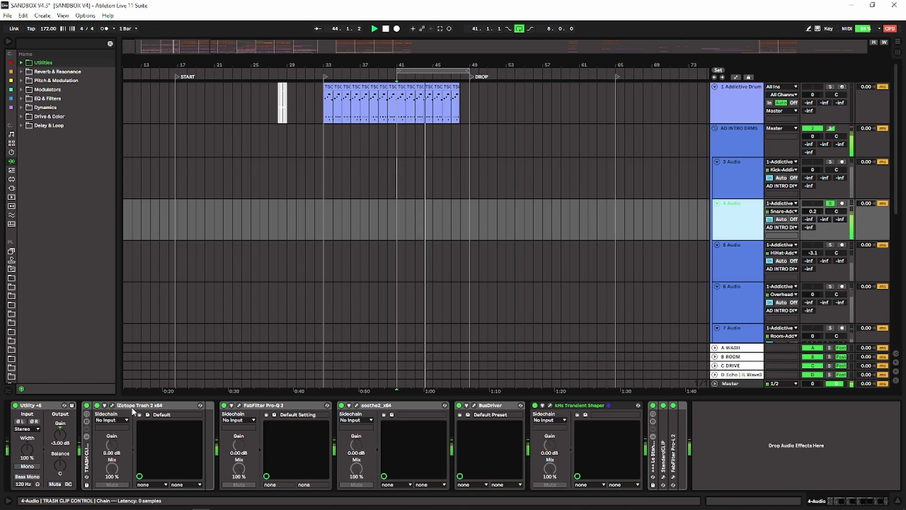
Bypass every device on the 4 Audio snare track and play it back unprocessed from bar 41.
click(46, 406)
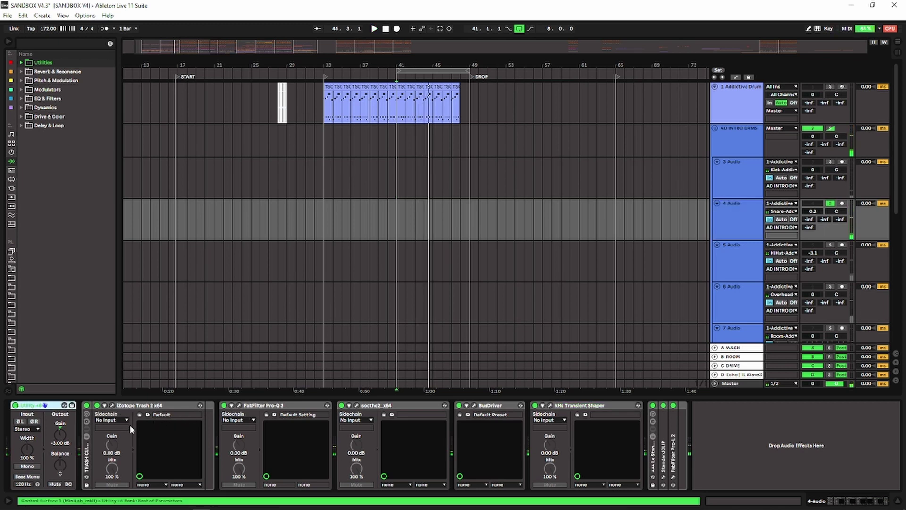
shift+click(653, 467)
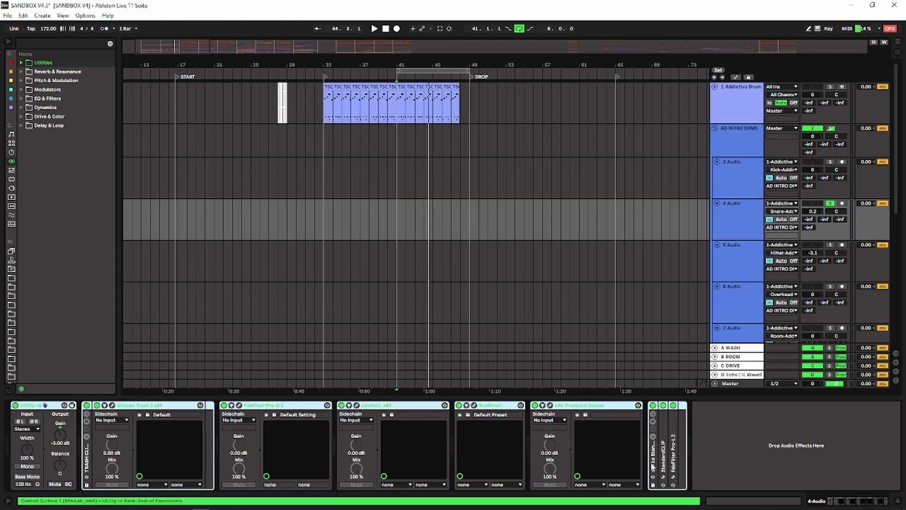
click(139, 411)
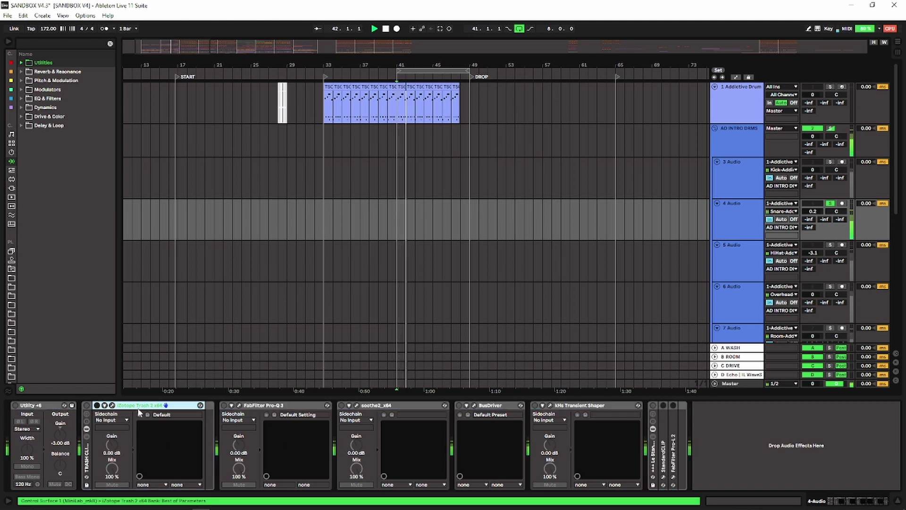
Reactivate the snare's Utility and iZotope Trash 2 rack during playback, briefly checking the Trash 2 window.
click(26, 405)
click(15, 405)
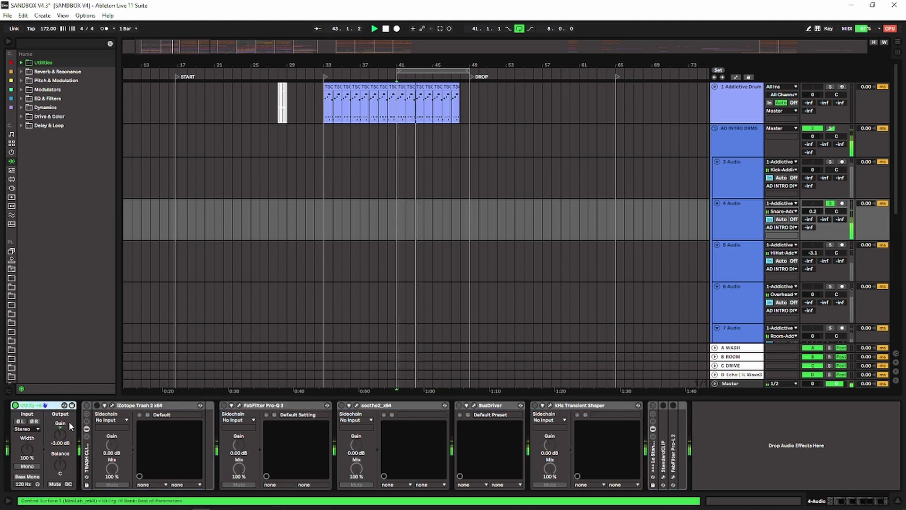
click(86, 405)
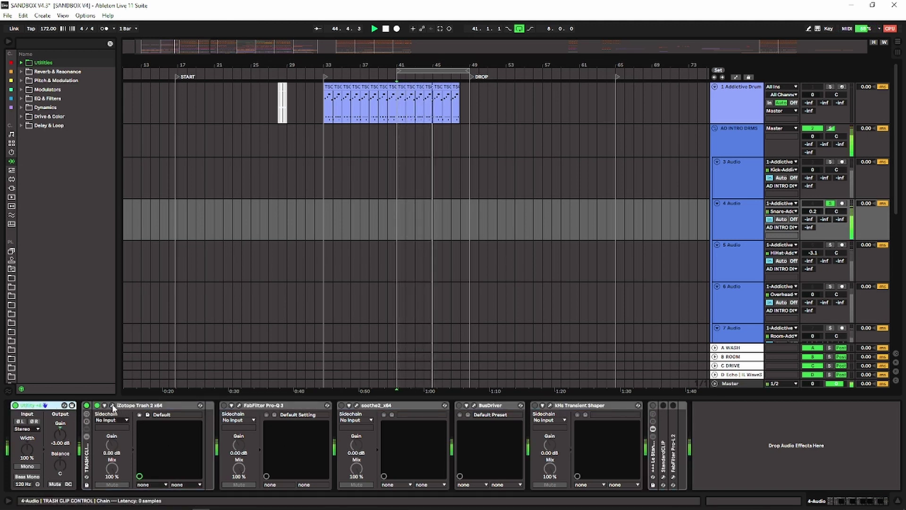
click(112, 405)
click(112, 405)
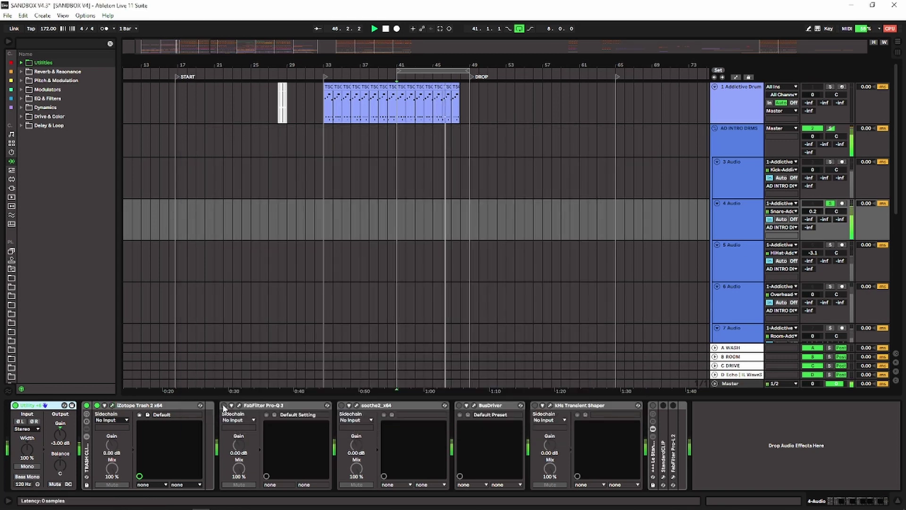
Reactivate the snare's FabFilter Pro-Q 3, open its window and audition the lower-frequency notch in solo from bar 41.
click(239, 405)
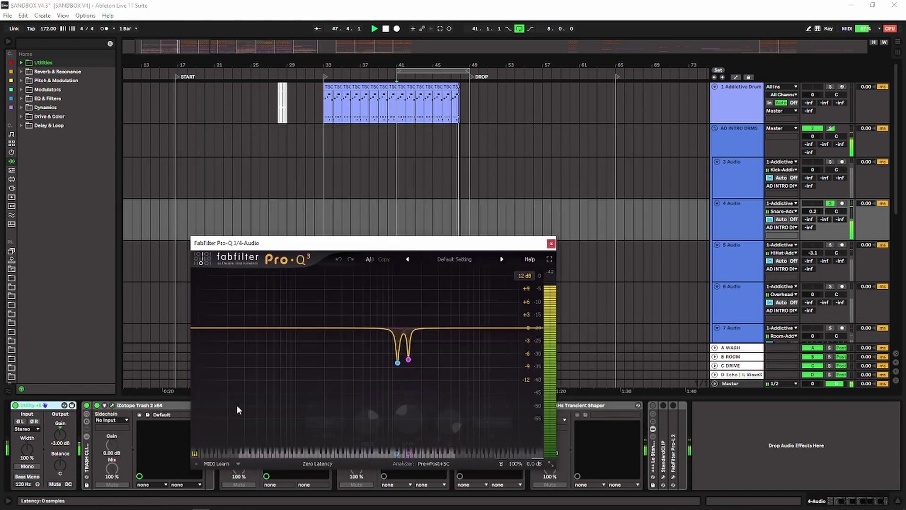
ctrl+click(398, 363)
key(space)
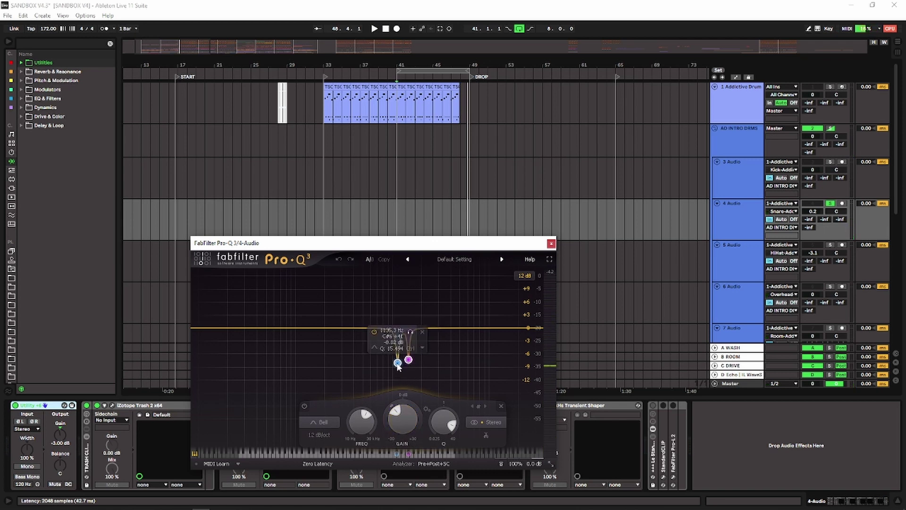
click(411, 334)
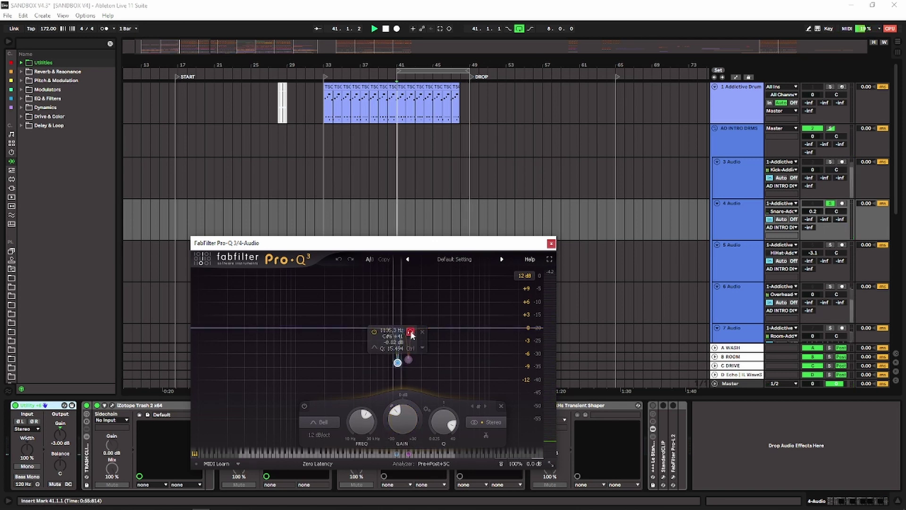
key(space)
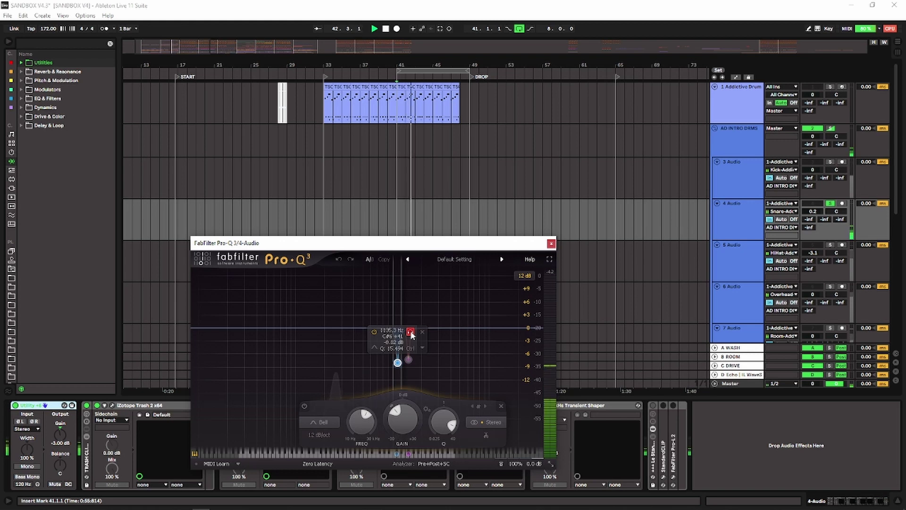
Audition the higher-frequency notch in solo in Pro-Q 3 and undo the accidental shift of its frequency.
click(412, 333)
click(409, 360)
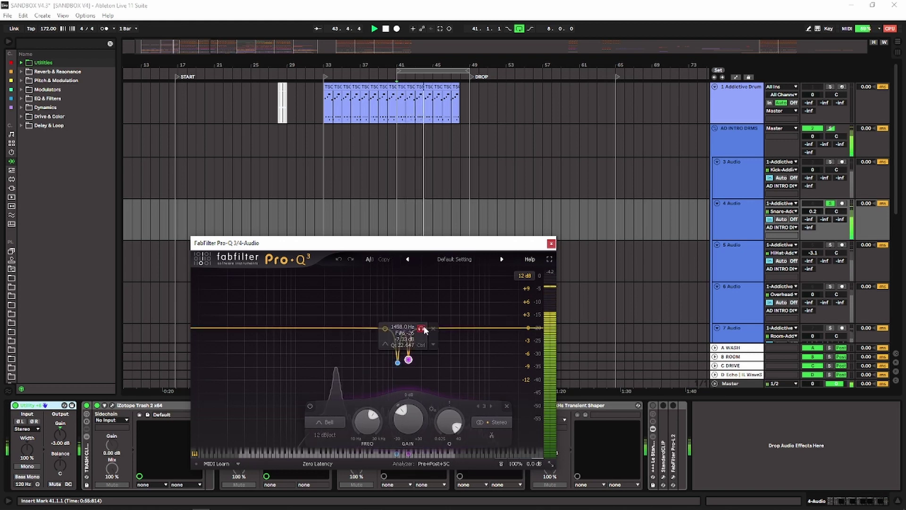
click(421, 328)
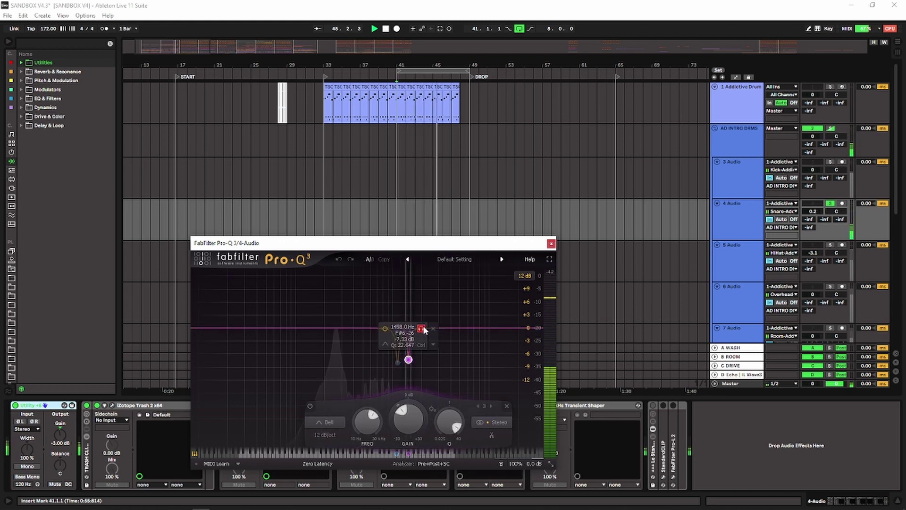
drag(423, 328, 428, 328)
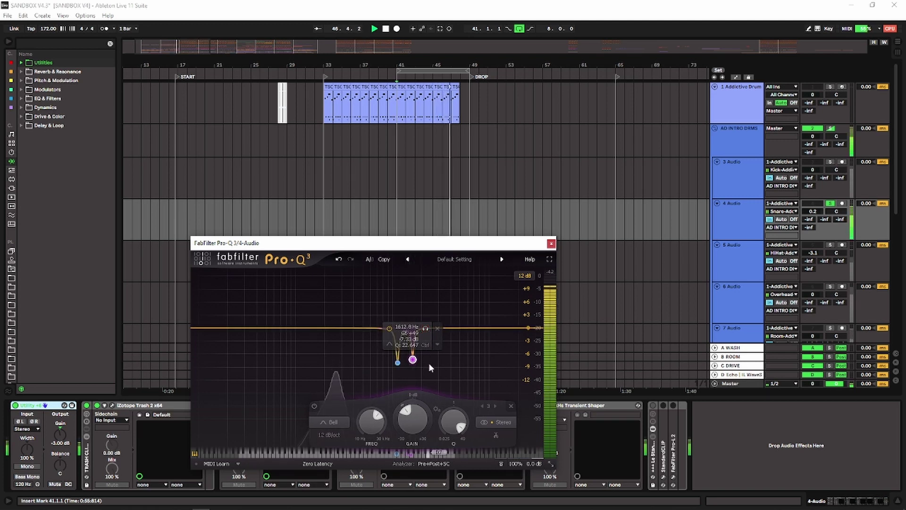
click(338, 259)
Try boosting both Pro-Q 3 notches into peaks, undo the boost, and close the plugin with playback stopped.
drag(439, 380, 403, 329)
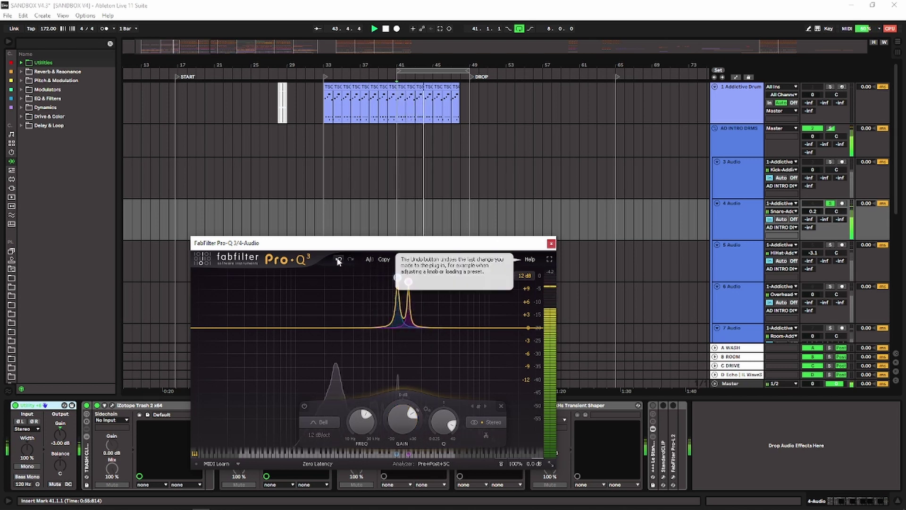
click(339, 259)
key(Escape)
key(space)
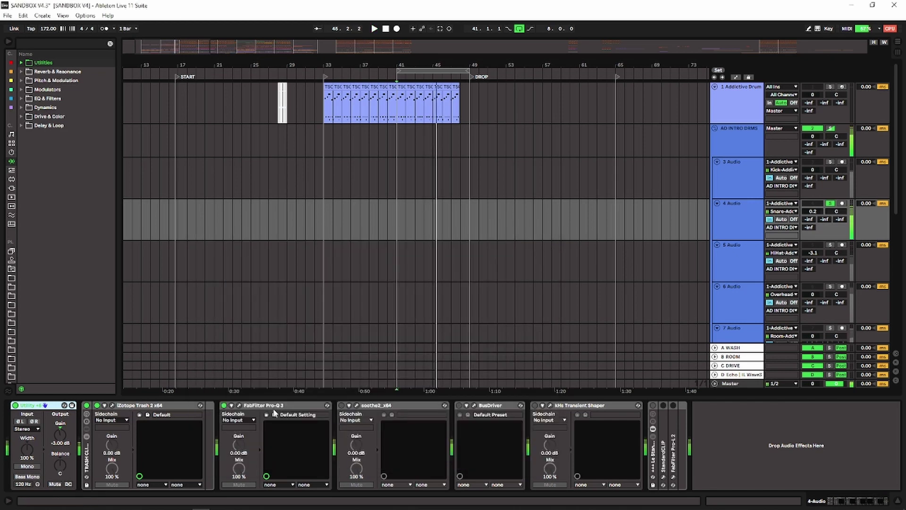
Reopen the snare's FabFilter Pro-Q 3 to check its curve and close the window.
click(270, 406)
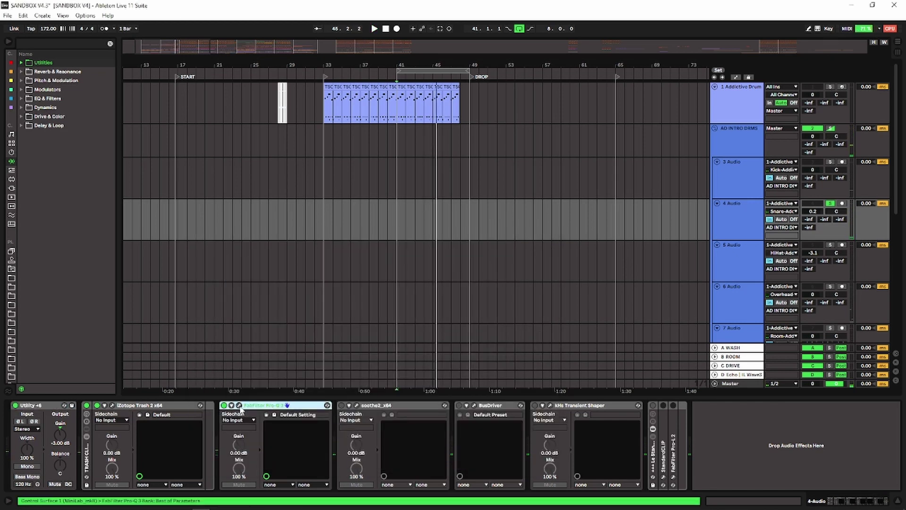
click(239, 405)
click(551, 240)
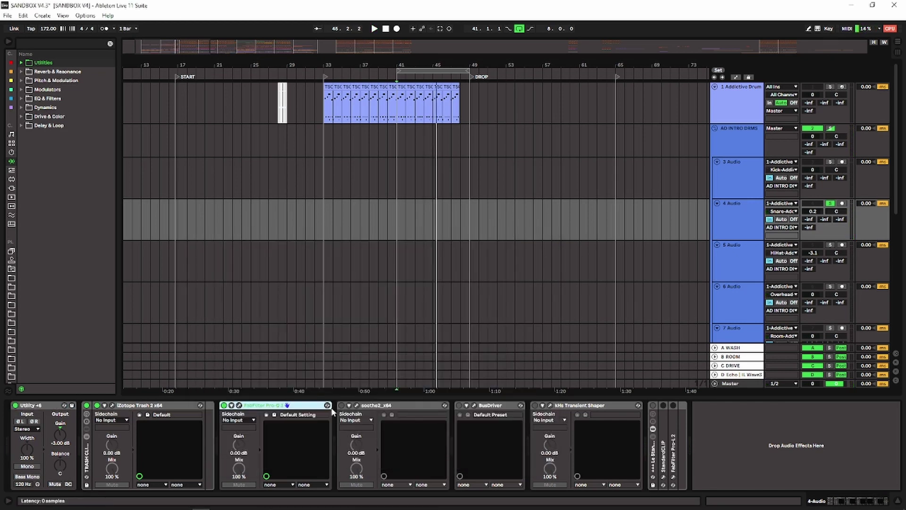
Reactivate soothe2 on the snare track and inspect its settings, closing the plugin window.
click(364, 407)
click(357, 405)
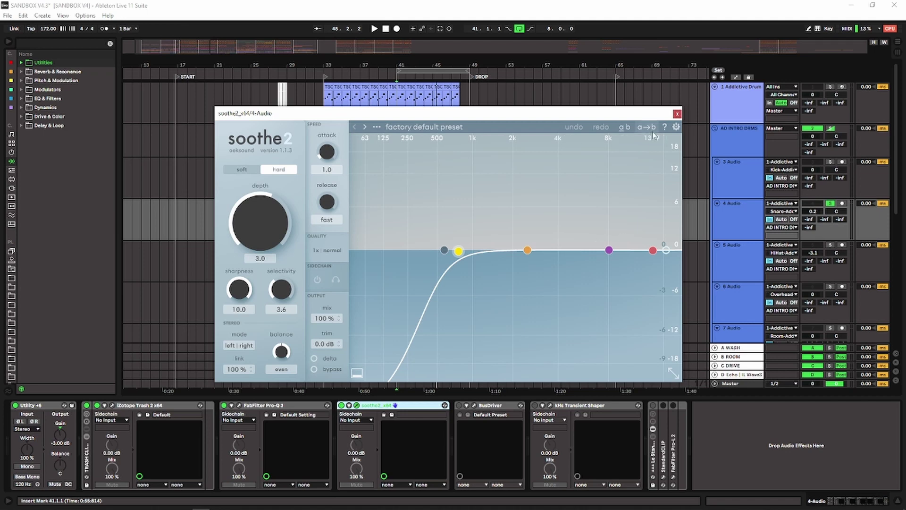
click(677, 114)
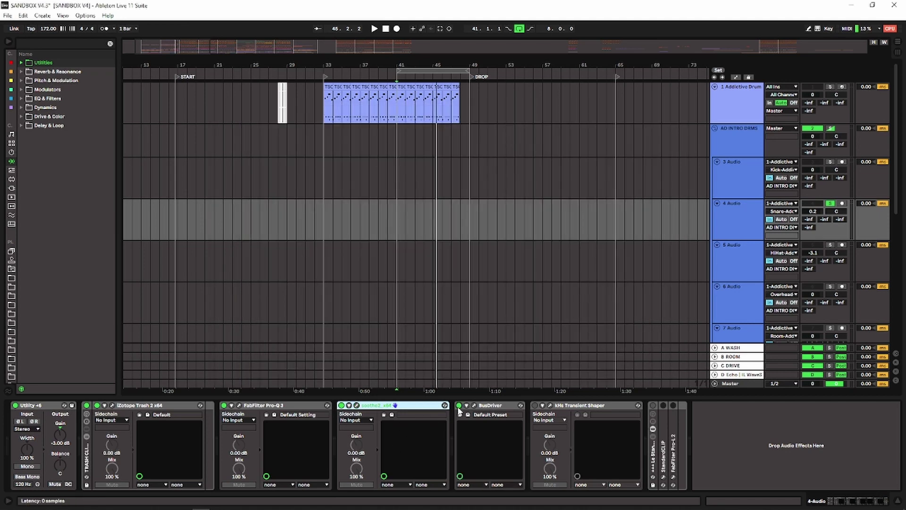
Inspect the snare's BusDriver while playing from bar 41, compare it bypassed and active, and close its window with the device on.
click(475, 405)
key(space)
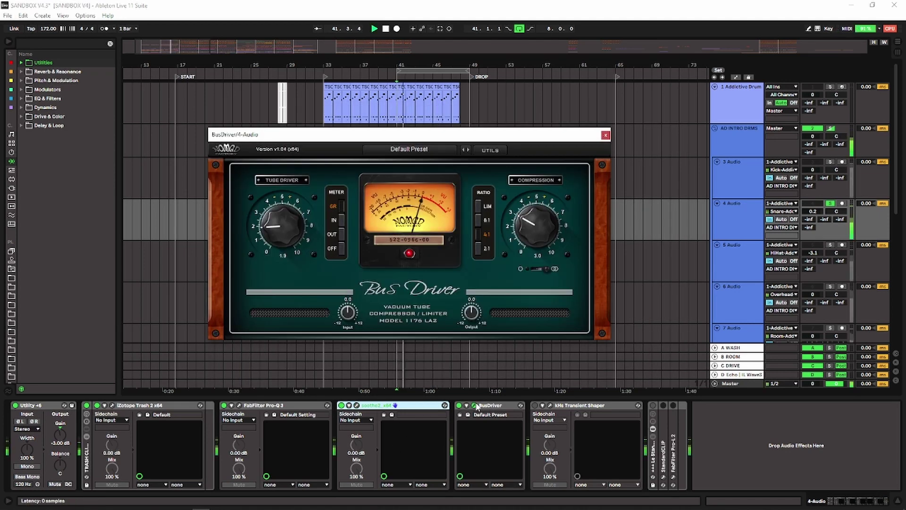
click(459, 405)
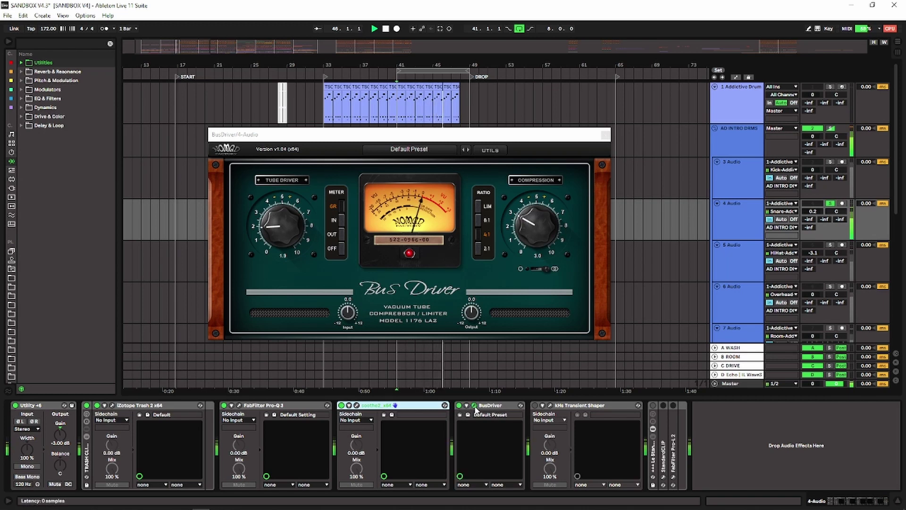
click(474, 406)
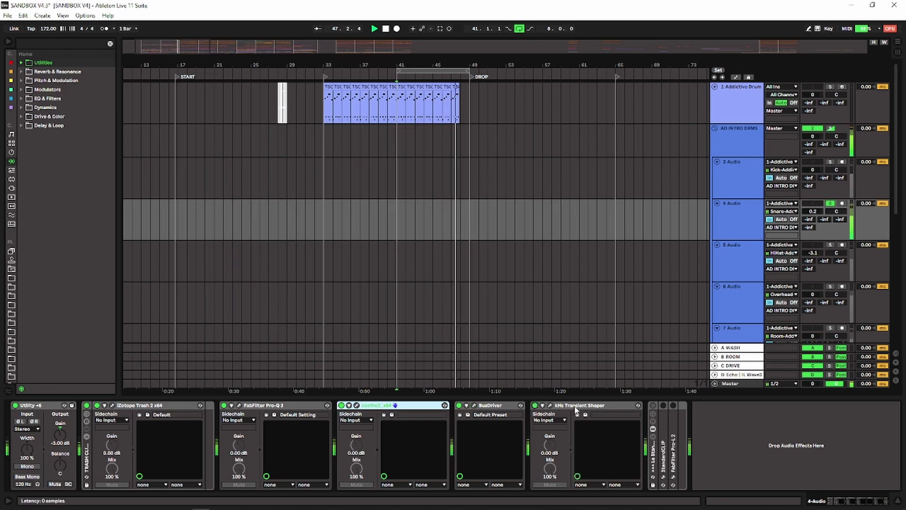
Inspect the snare's kHs Transient Shaper, then reactivate the StandardCLIP and FabFilter Pro-L 2 rack at the end of its chain.
click(576, 407)
click(550, 405)
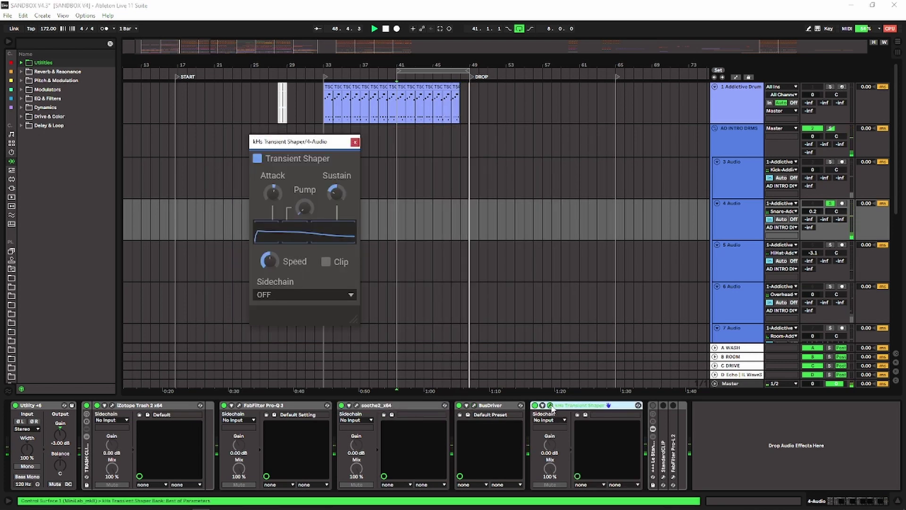
click(354, 142)
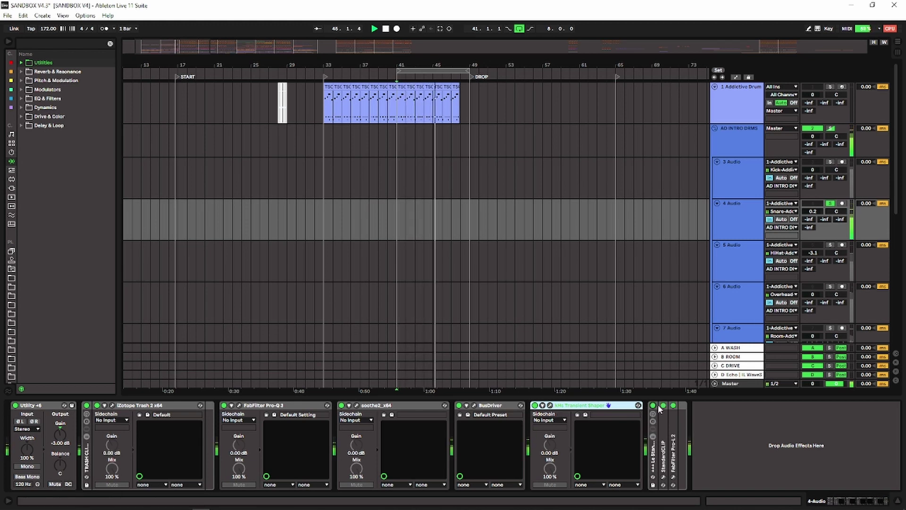
click(666, 461)
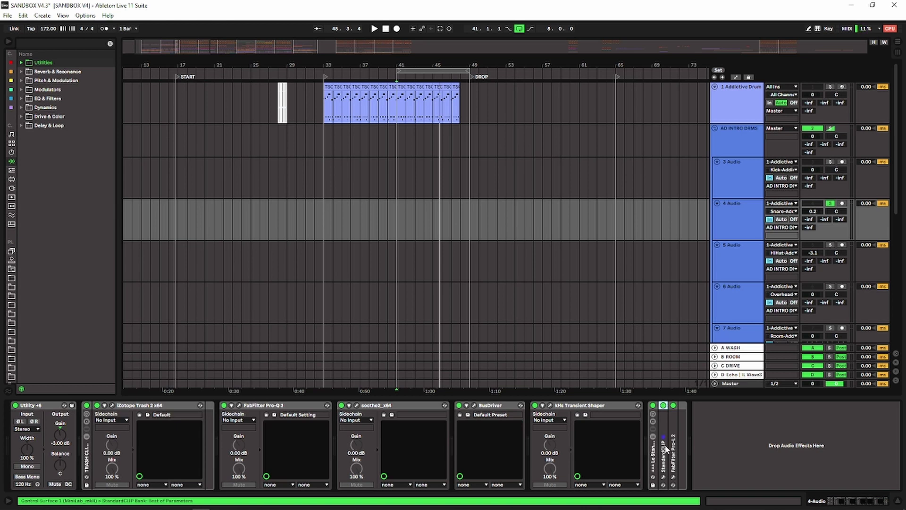
click(674, 439)
Solo the hi-hat track, 5 Audio, and audition it from bar 41 while looking at its Utility and Trash 2 devices.
click(734, 254)
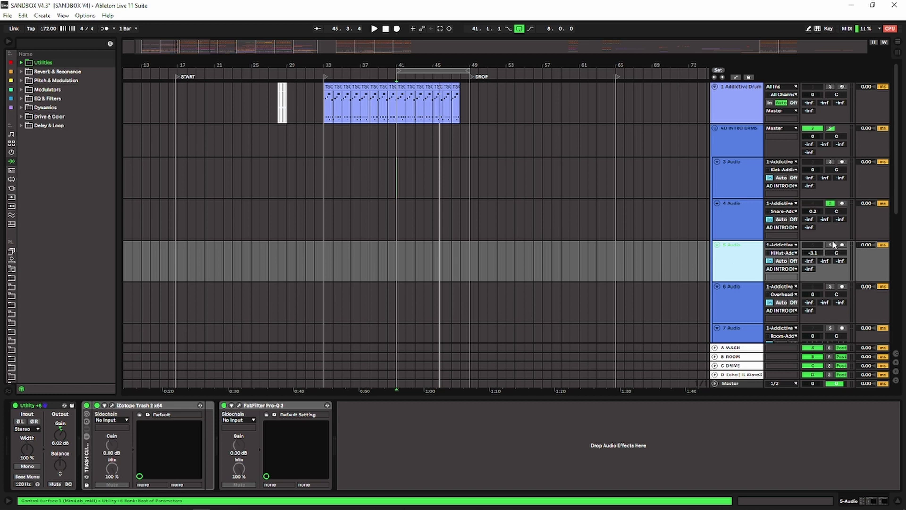
click(830, 245)
key(space)
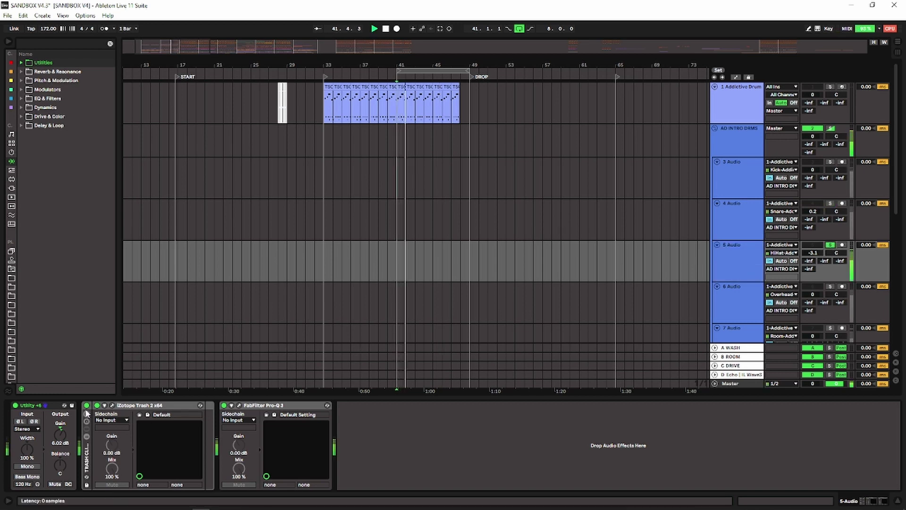
click(86, 411)
key(space)
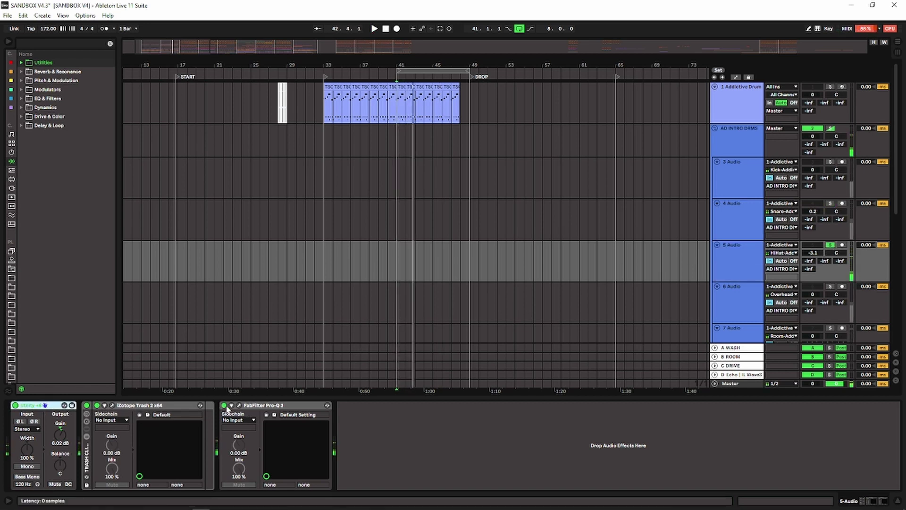
Examine the hi-hat's FabFilter Pro-Q 3 cuts during playback from bar 41, comparing it bypassed and active, and close the plugin window.
click(239, 405)
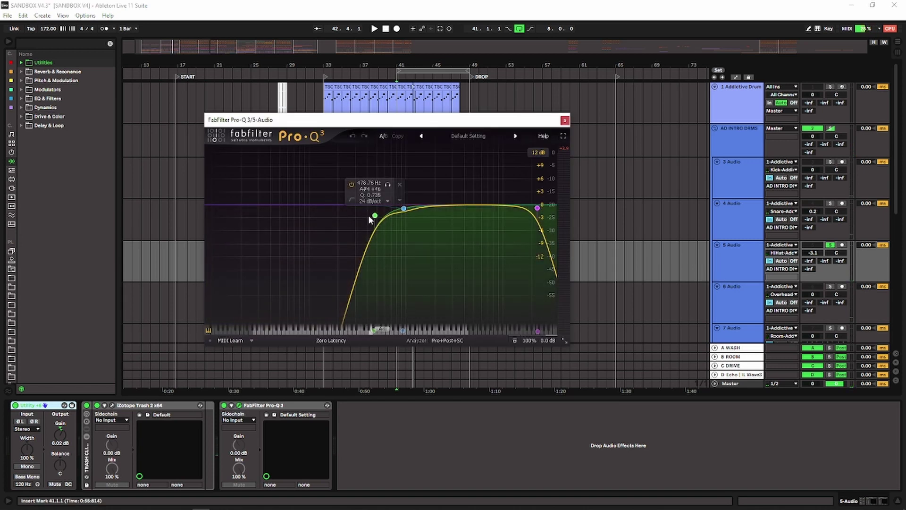
key(space)
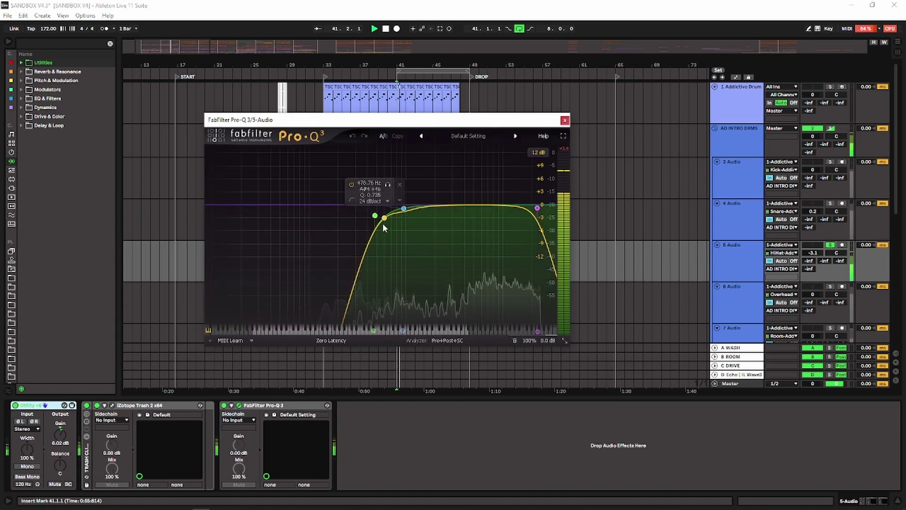
click(224, 405)
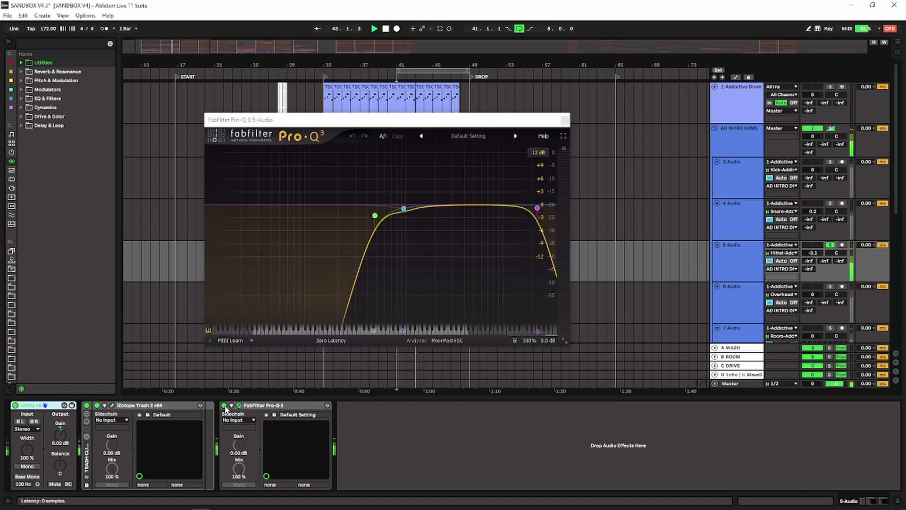
click(565, 121)
Switch the solo from the hi-hat to the overhead track, 6 Audio, and show its device chain.
click(720, 265)
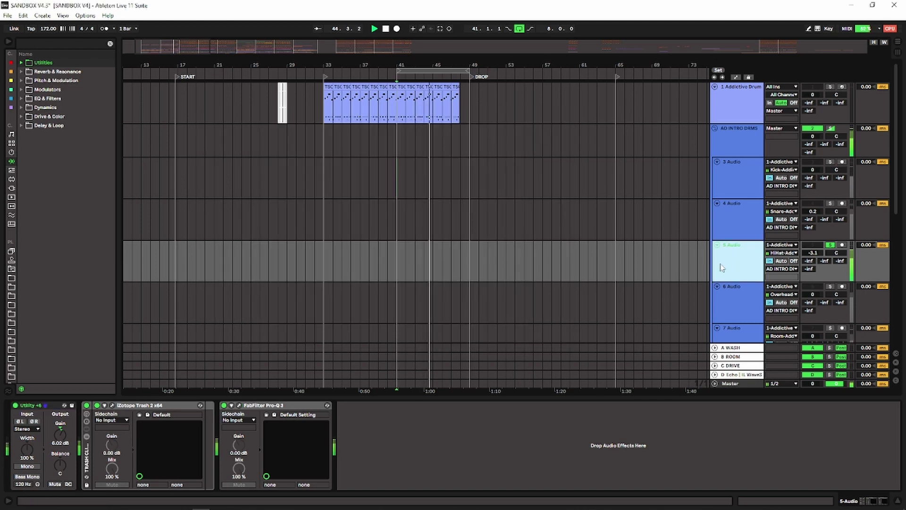
scroll(729, 254, down, 3)
click(741, 218)
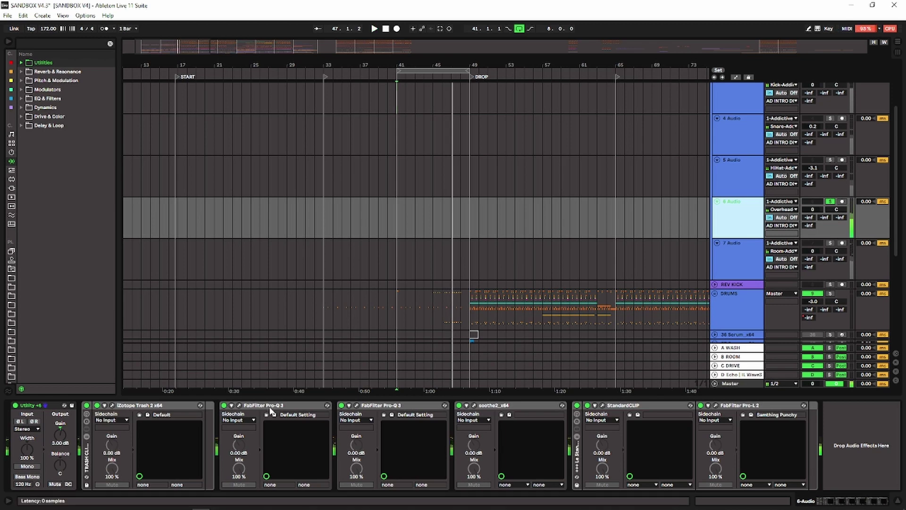
Deactivate every overhead device from the first FabFilter Pro-Q 3 through the StandardCLIP and Pro-L 2 rack.
click(241, 409)
shift+click(575, 455)
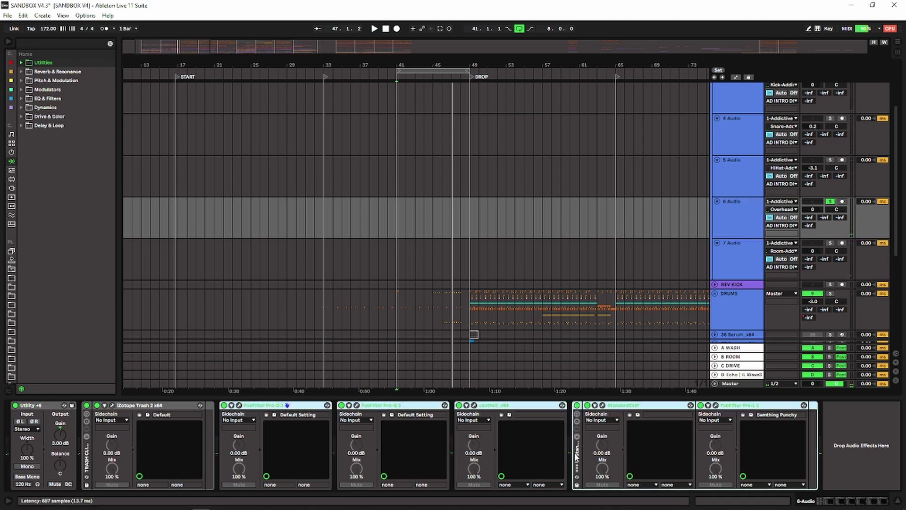
key(0)
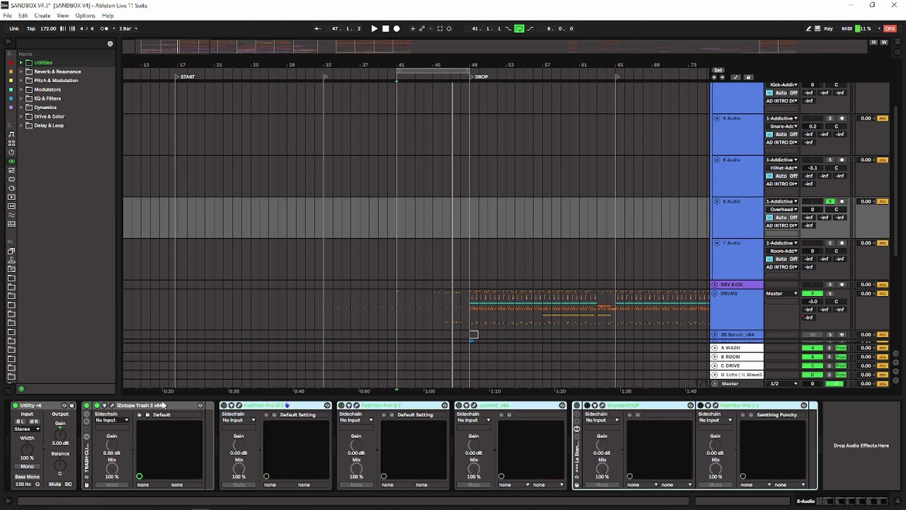
Reactivate the first FabFilter Pro-Q 3 on the overheads, check its low cut while playing from bar 41, and close its window.
click(57, 412)
click(145, 405)
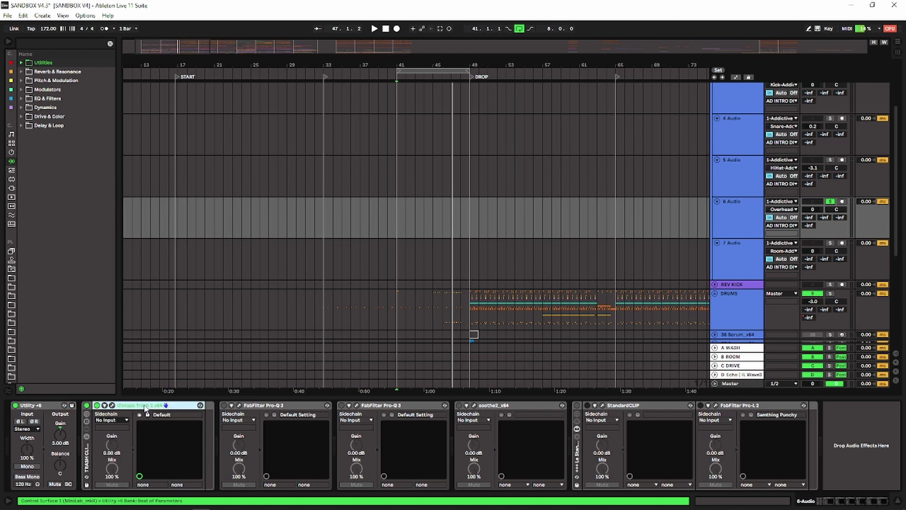
click(224, 406)
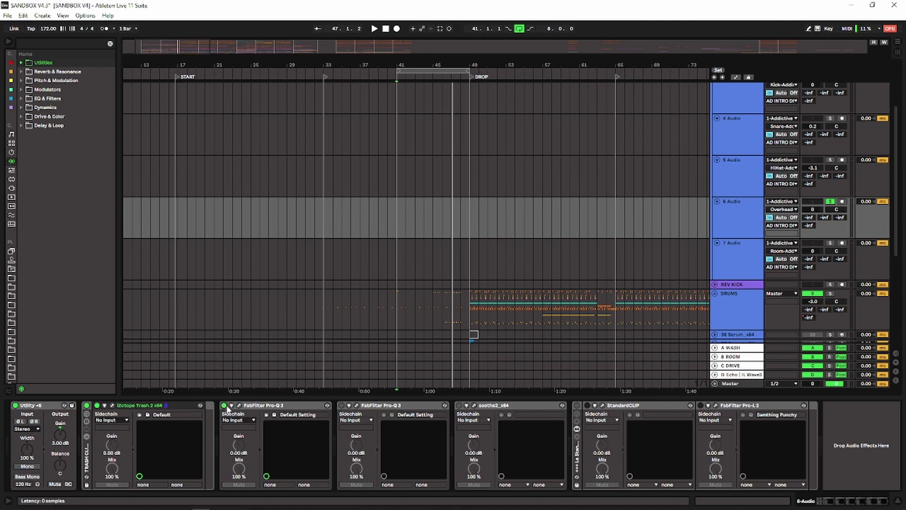
click(240, 405)
key(space)
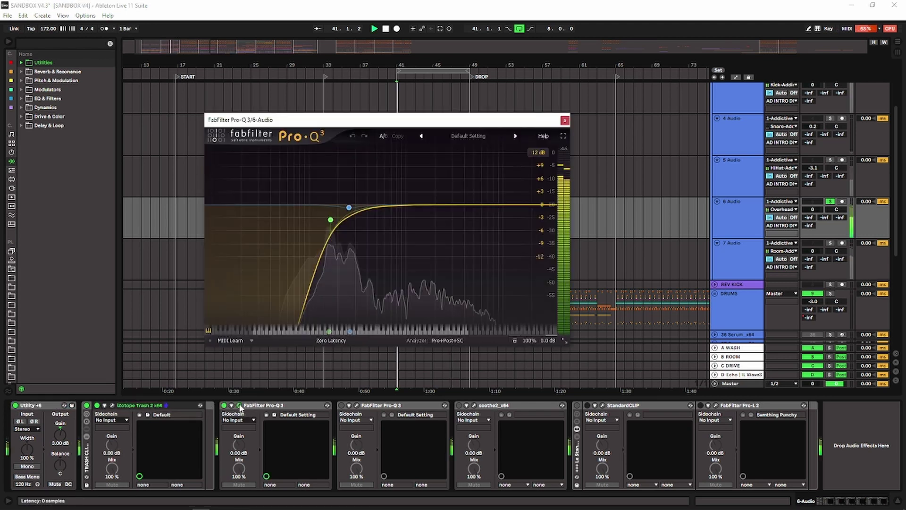
click(240, 406)
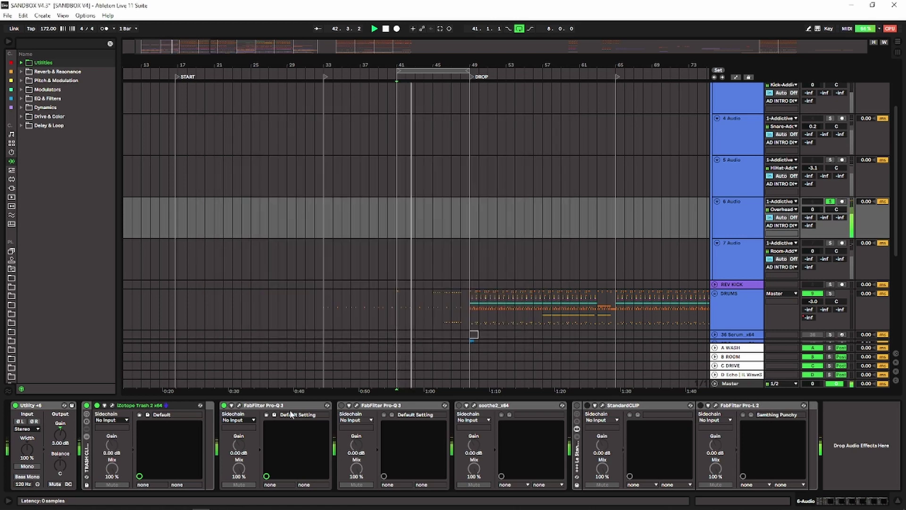
Reactivate the second FabFilter Pro-Q 3 on the overheads, inspect its two narrow notches, and close its window.
click(342, 405)
click(357, 405)
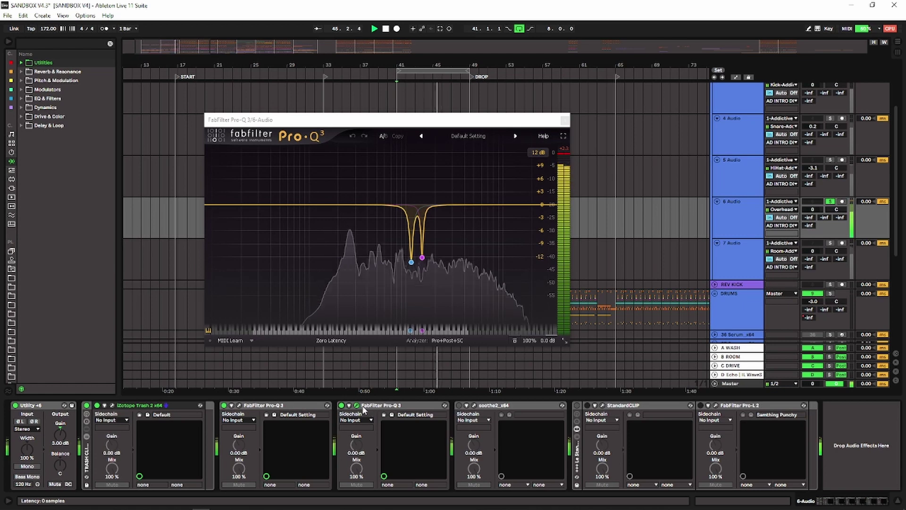
click(357, 405)
Reactivate soothe2 and the StandardCLIP and Pro-L 2 rack on the overhead track during playback.
click(459, 405)
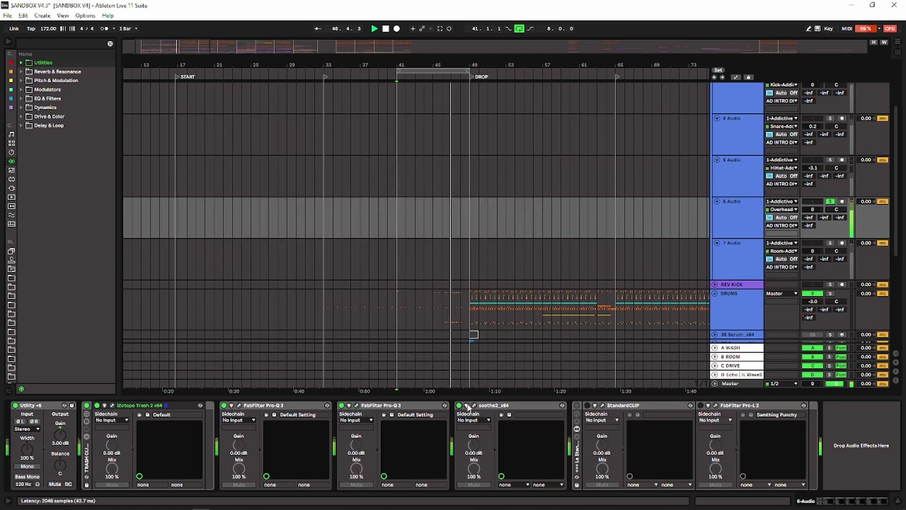
click(587, 404)
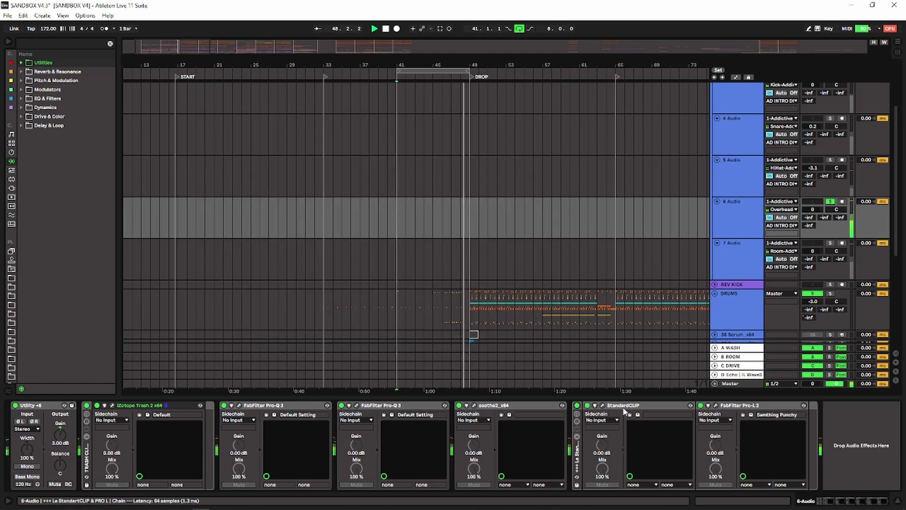
click(630, 408)
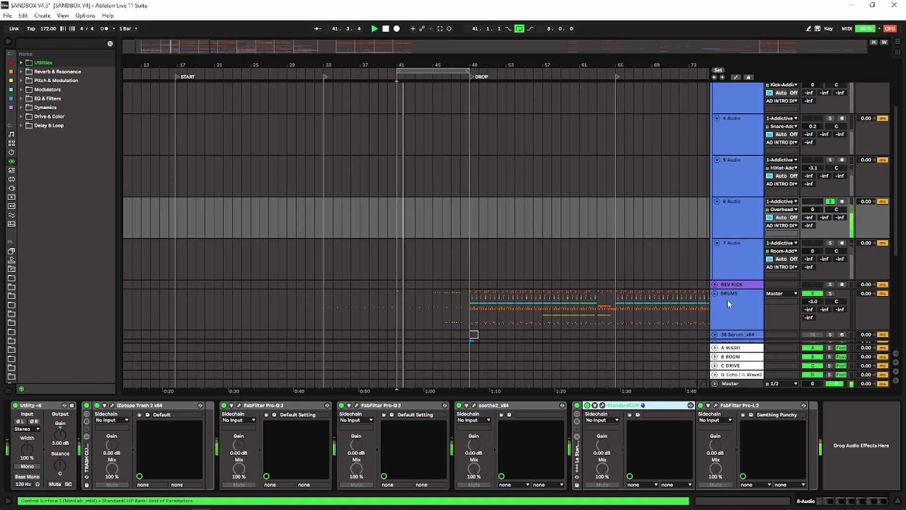
Switch the solo to the room track, 7 Audio, and look over its soothe2 and FabFilter Pro-Q 3.
click(734, 268)
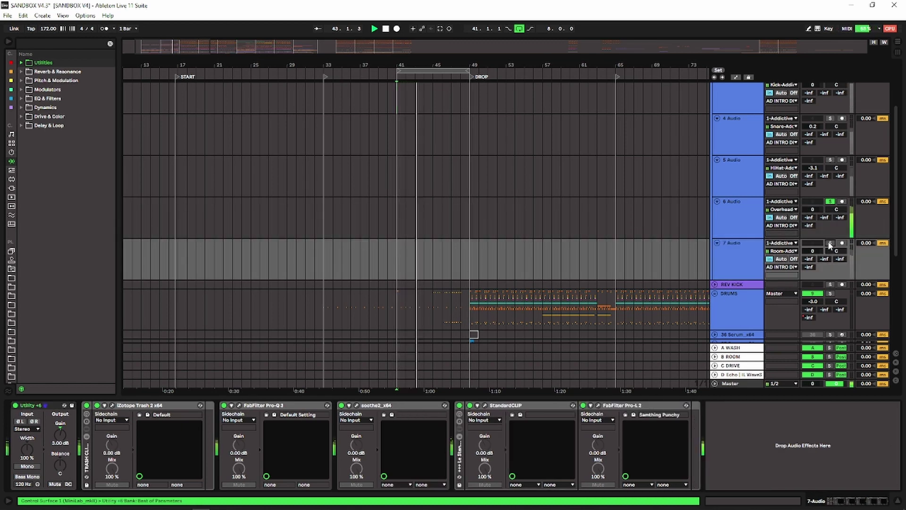
click(371, 406)
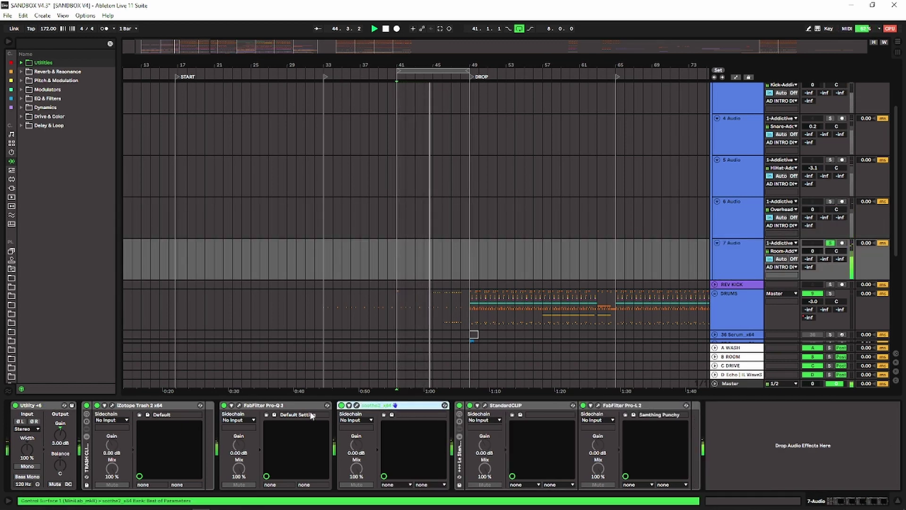
click(266, 407)
Examine the room track's FabFilter Pro-Q 3 low cut and notches while it plays, and close the plugin window.
click(239, 406)
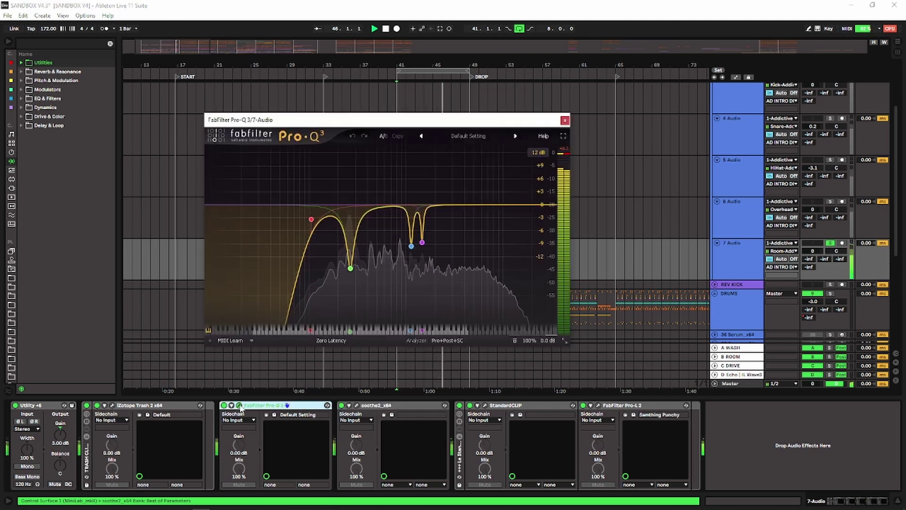
mouse_move(350, 270)
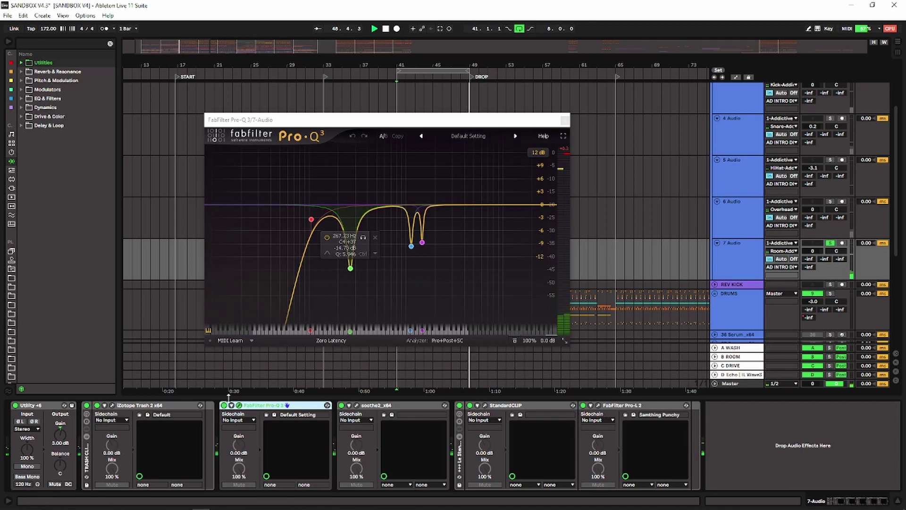
mouse_move(423, 225)
click(411, 245)
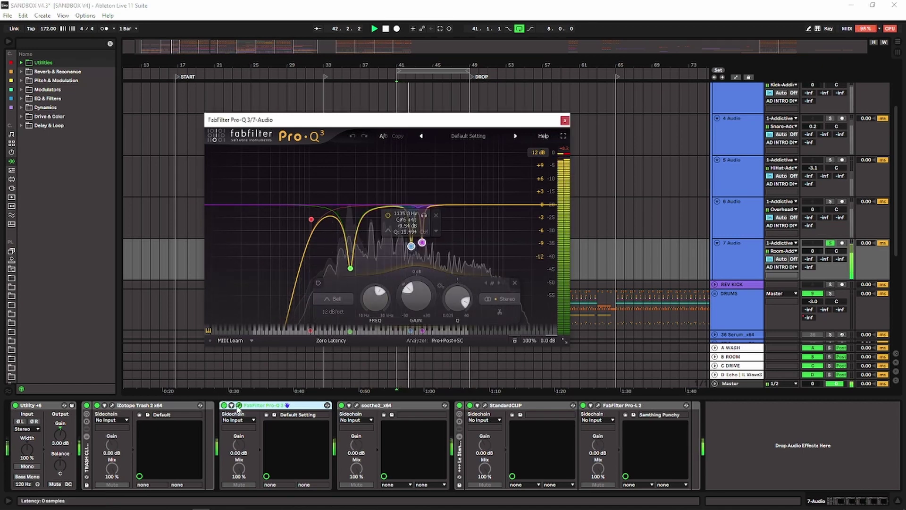
click(239, 405)
Inspect soothe2 on the room track, compare it bypassed and active, and close its window with playback stopped.
click(356, 405)
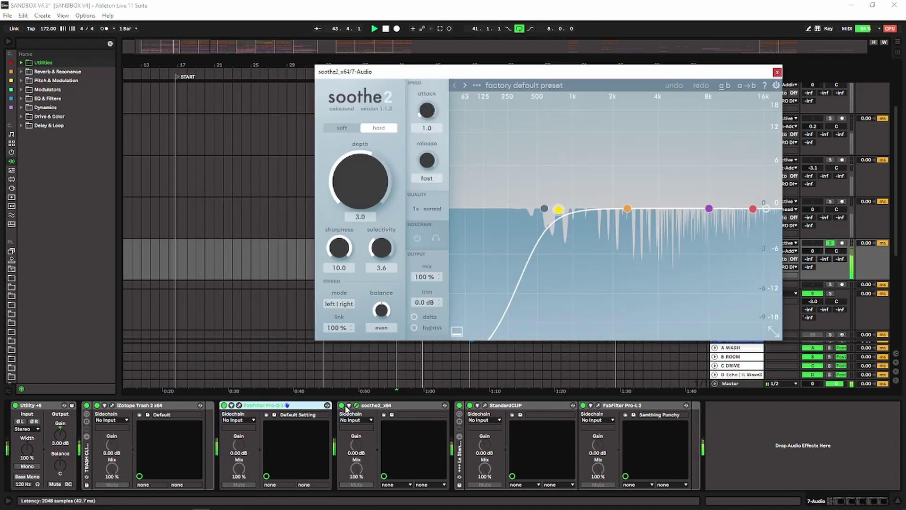
click(341, 405)
click(342, 406)
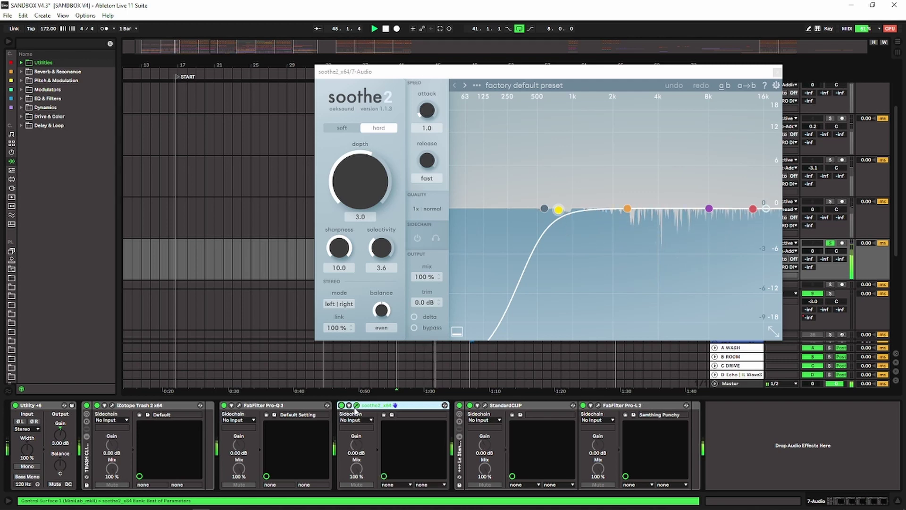
click(356, 405)
key(space)
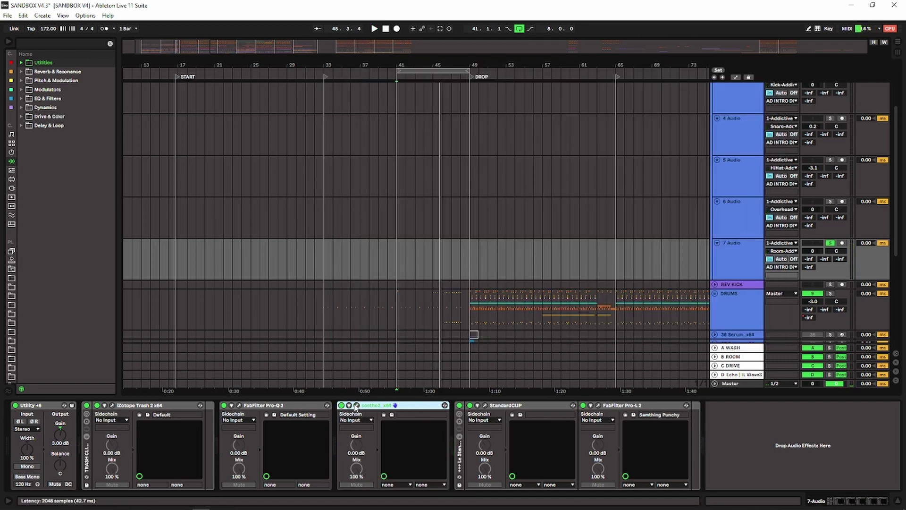
Exaggerate the room track's soothe2 depth past 13 while playing from bar 41, bring it back to 3.6, and close the plugin.
click(356, 405)
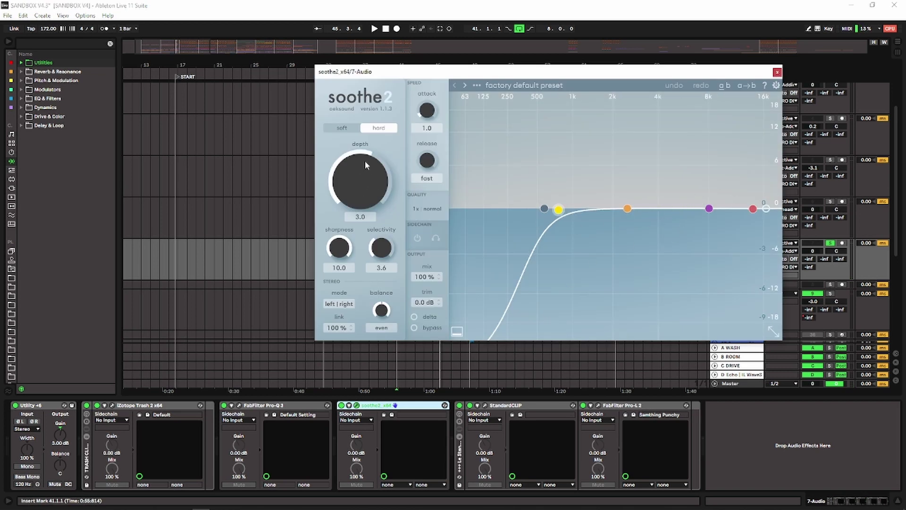
drag(368, 177, 370, 160)
key(space)
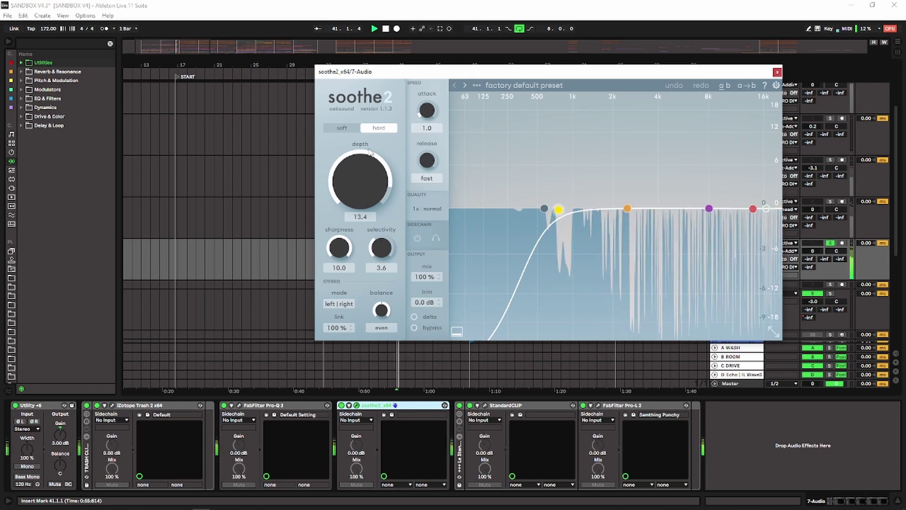
drag(375, 117, 376, 141)
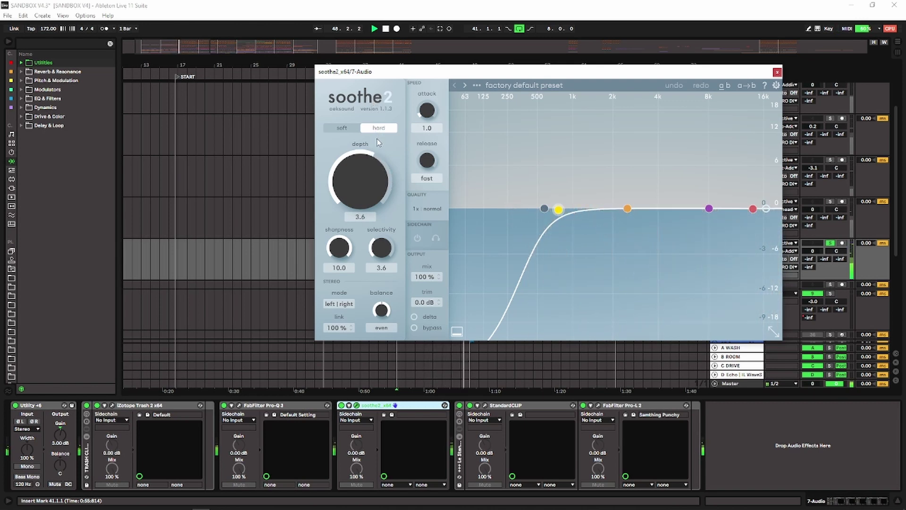
click(777, 72)
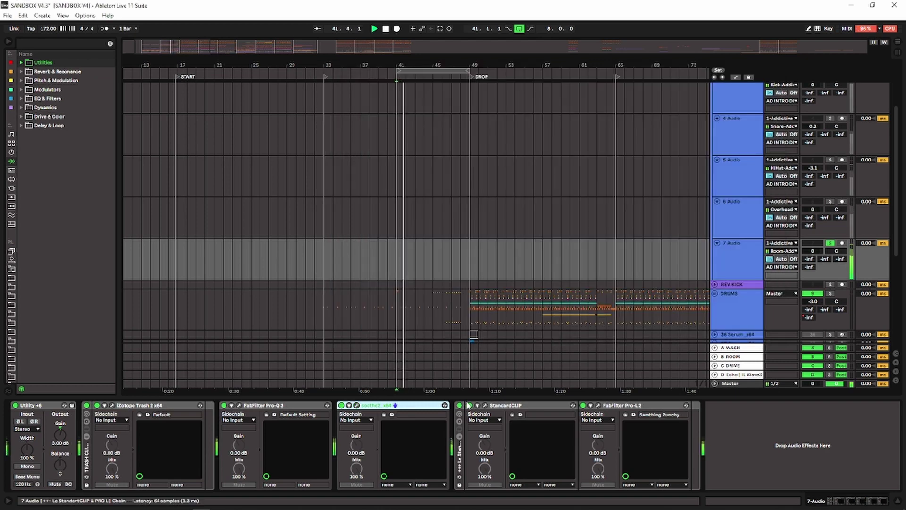
Check the room track's StandardCLIP settings, close the window with playback stopped, and select FabFilter Pro-L 2.
click(485, 406)
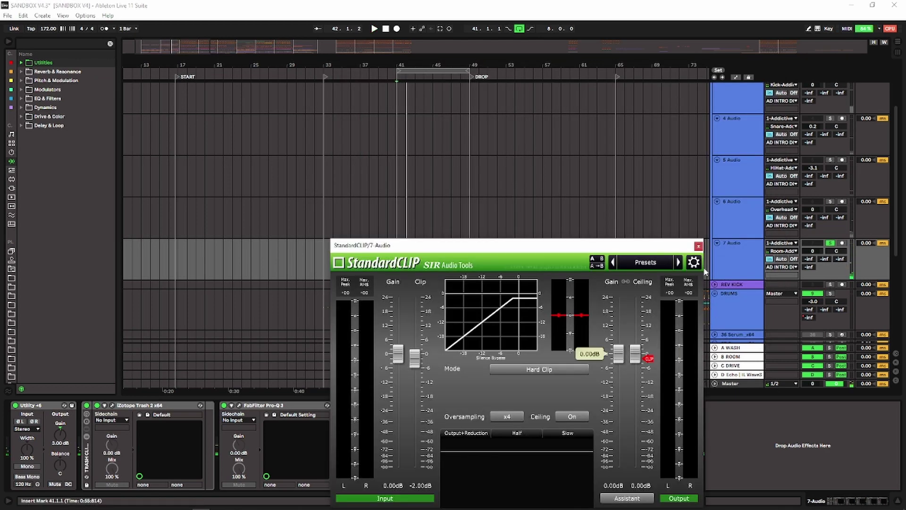
click(699, 245)
click(632, 414)
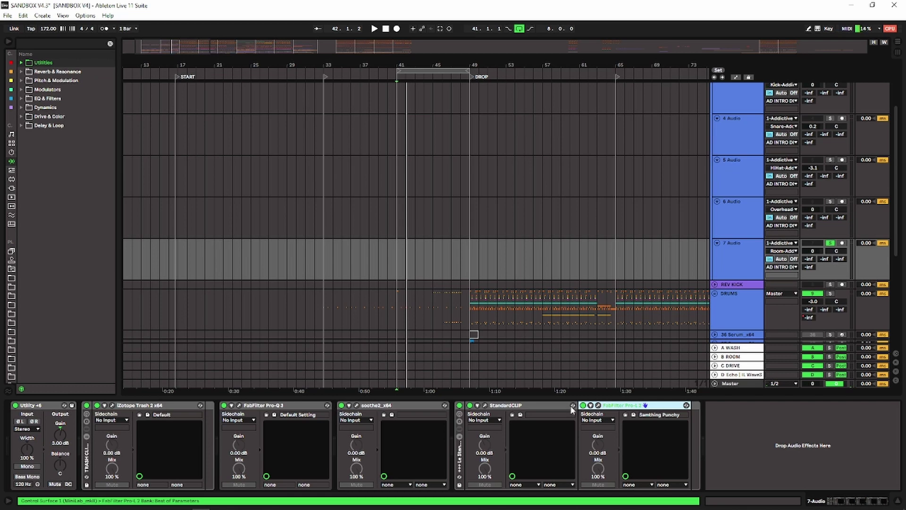
Fold the StandardCLIP and FabFilter Pro-L 2 devices in the room track's chain.
double_click(508, 405)
double_click(545, 406)
scroll(737, 283, up, 2)
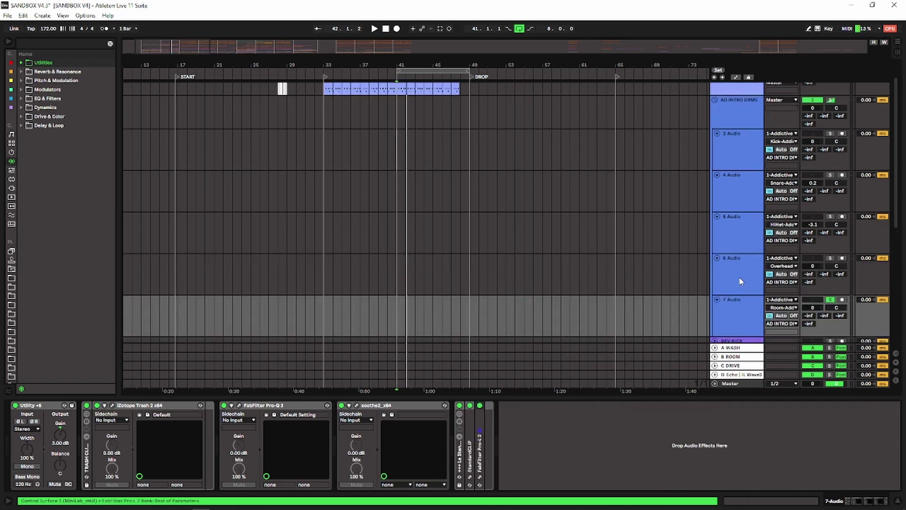
Unsolo the room track and select the AD INTRO DRMS group track to show its devices.
click(730, 309)
scroll(731, 312, down, 2)
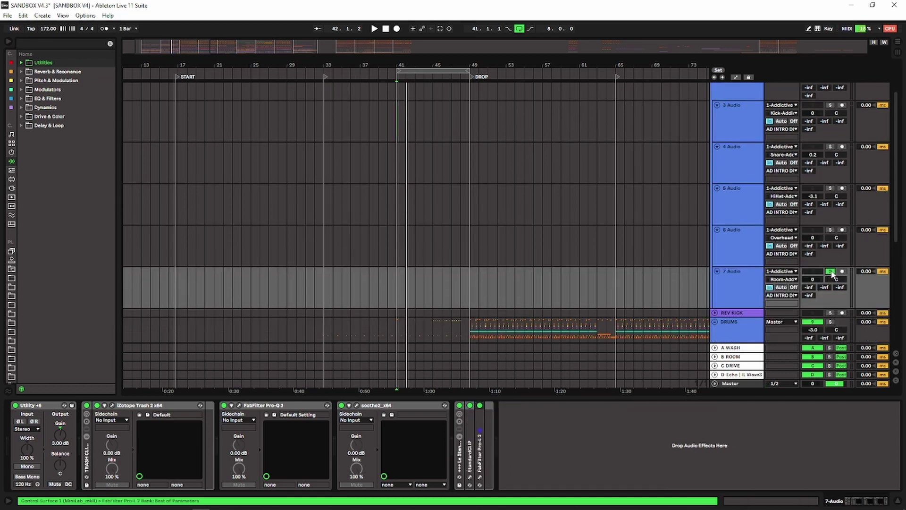
scroll(657, 271, up, 3)
click(726, 148)
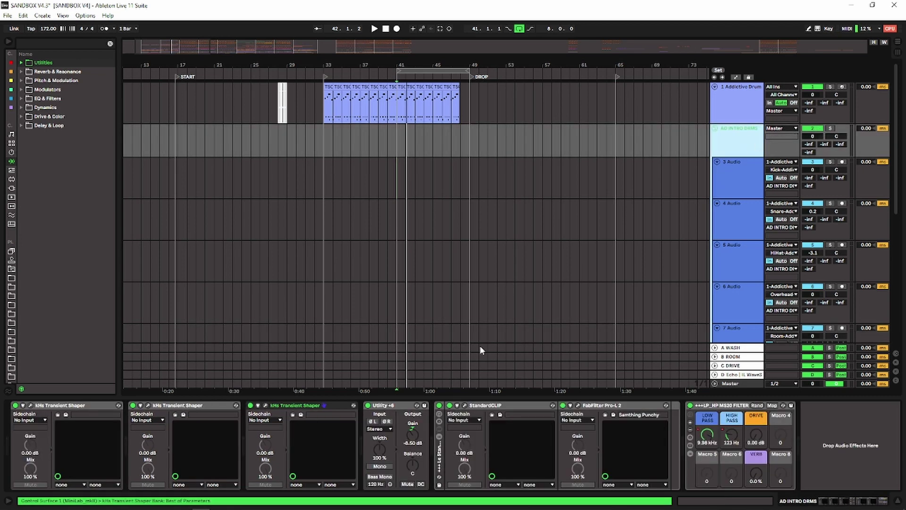
Bypass all three kHs Transient Shapers on the AD INTRO DRMS group and play from bar 41.
click(85, 405)
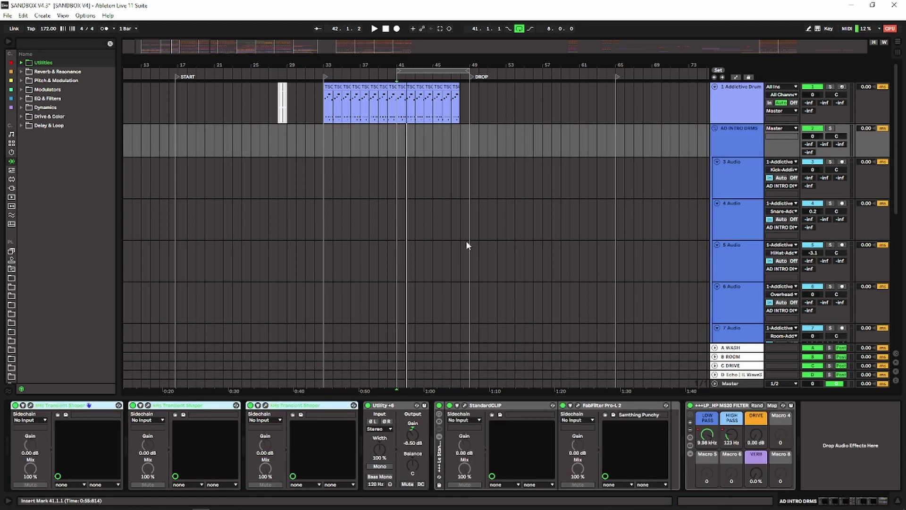
click(395, 142)
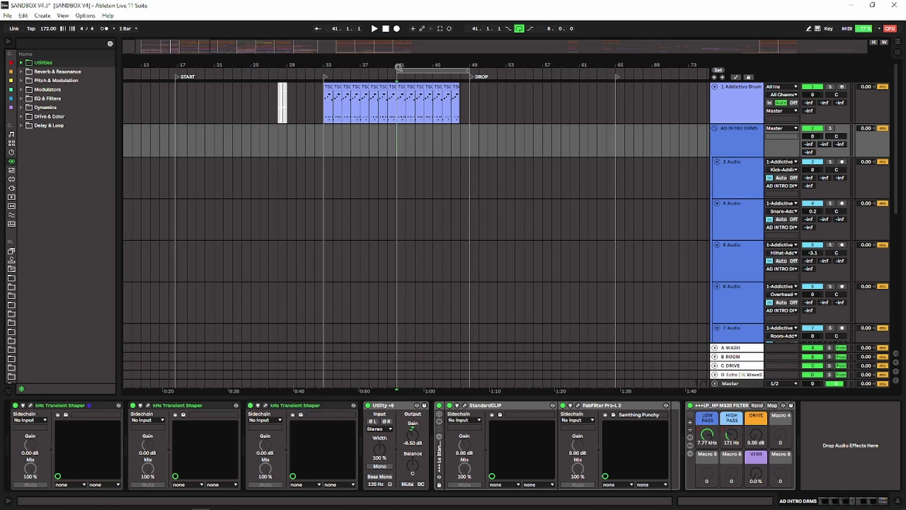
drag(397, 65, 396, 76)
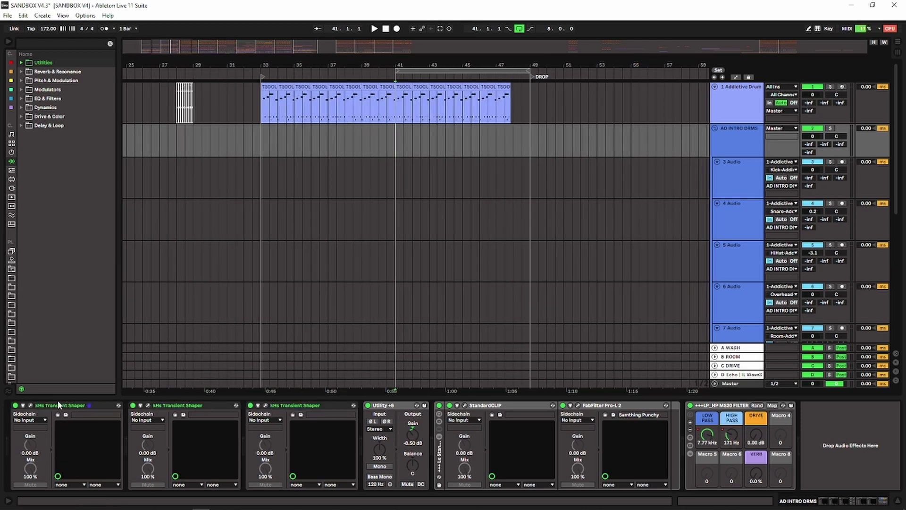
click(16, 405)
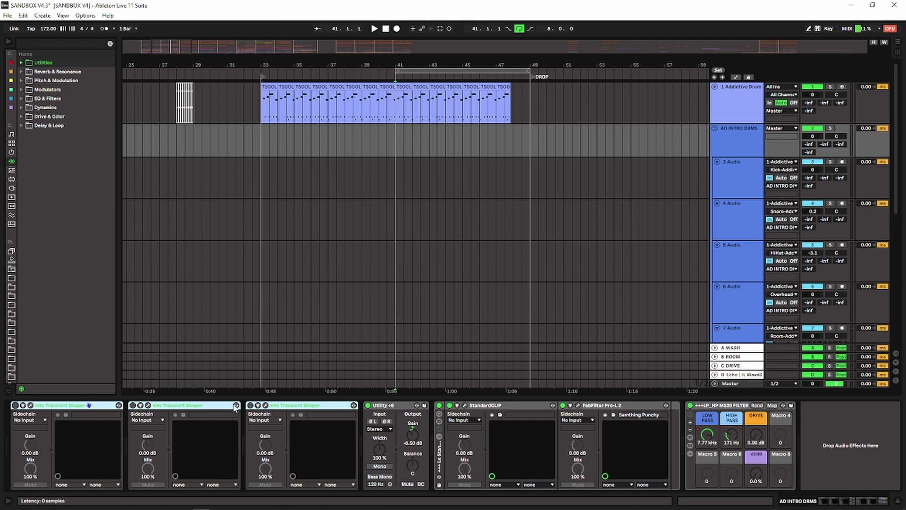
click(398, 160)
key(space)
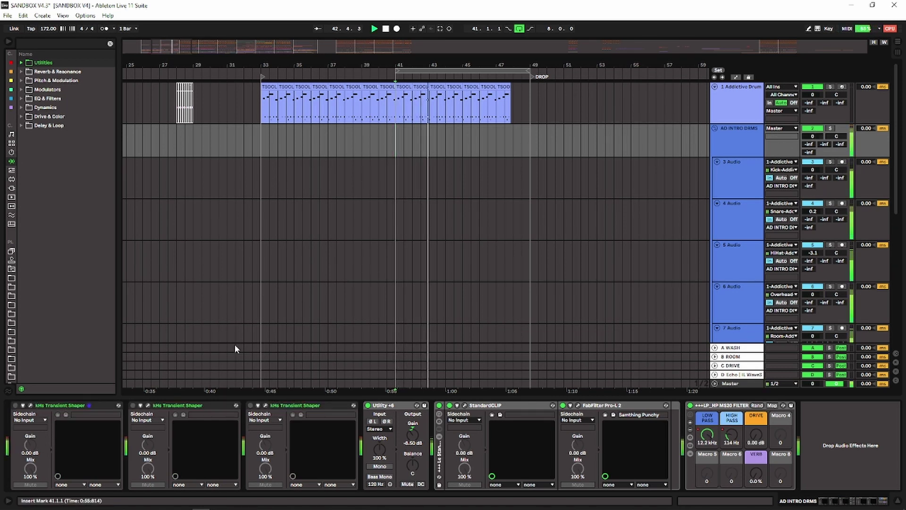
Solo the AD INTRO DRMS group and restart playback from bar 41 with its three transient shapers selected.
click(285, 405)
shift+click(64, 406)
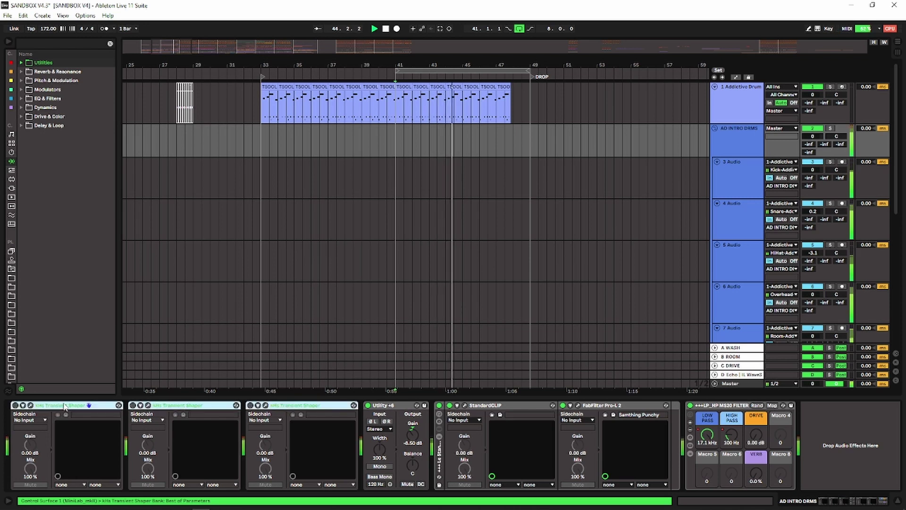
key(space)
key(space)
click(830, 128)
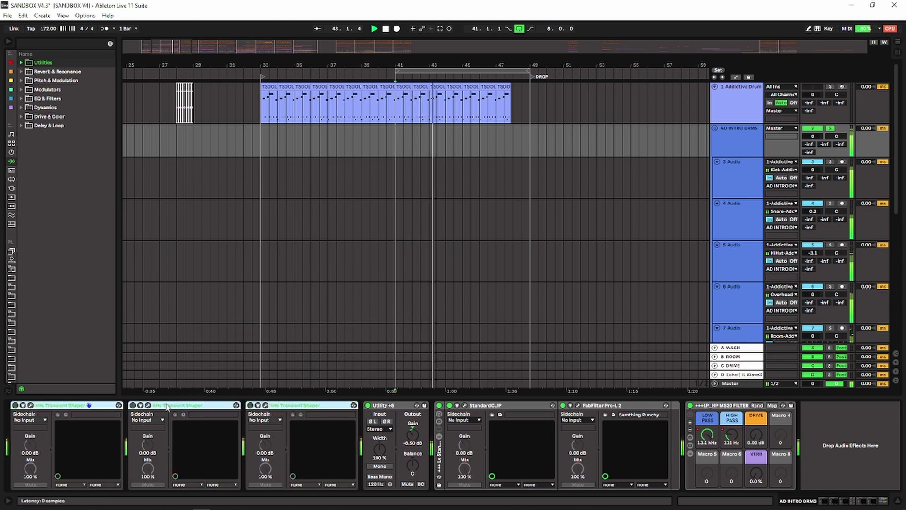
Open the group's three kHs Transient Shapers, switch each back on during playback, and close their windows.
click(20, 412)
click(30, 405)
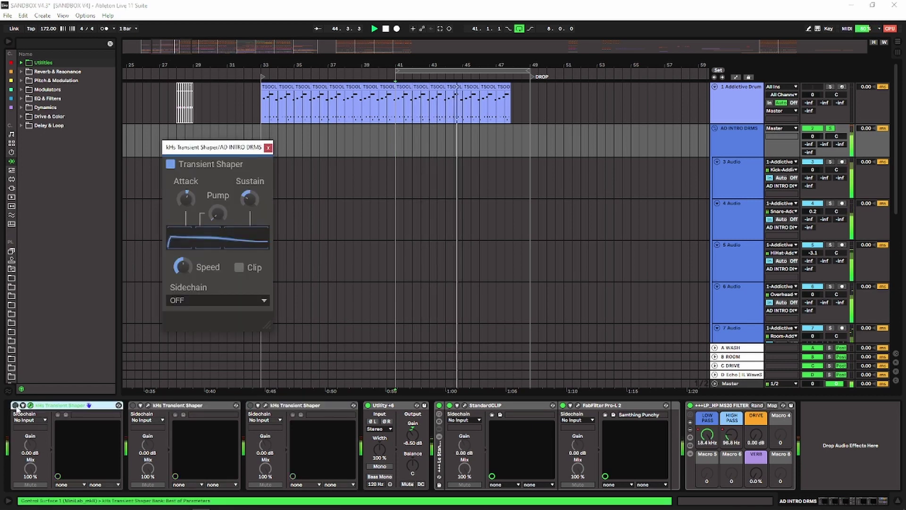
click(148, 406)
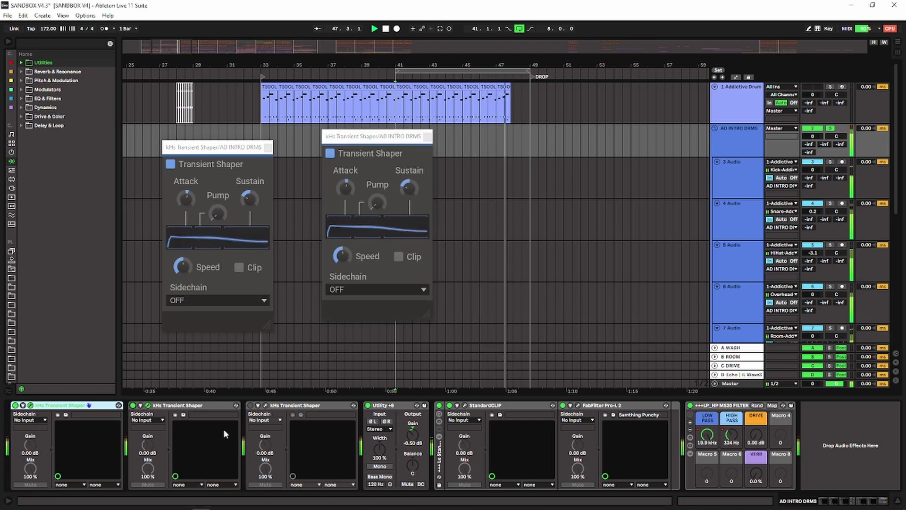
click(265, 405)
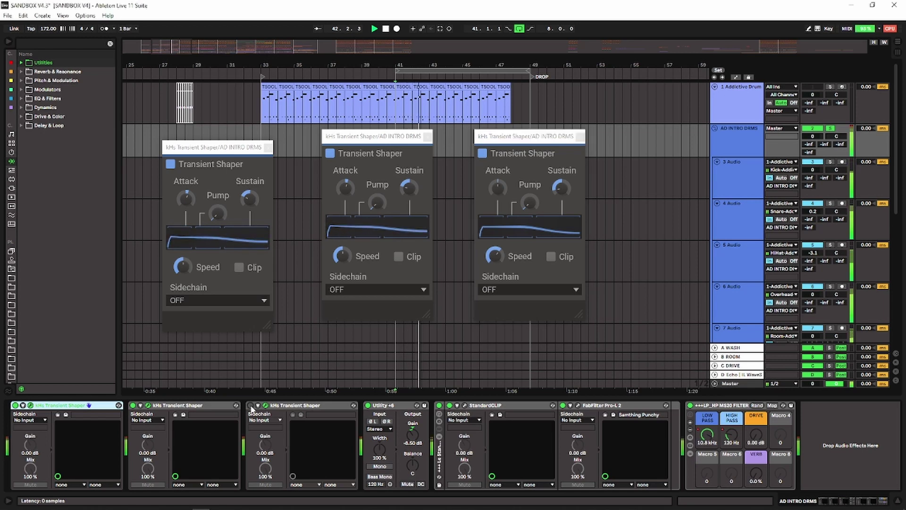
click(580, 136)
click(427, 136)
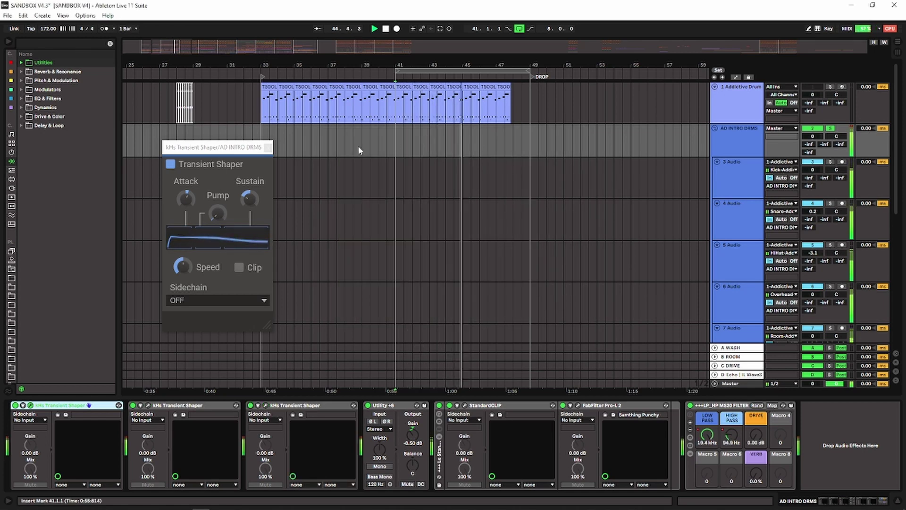
click(267, 147)
Inspect the StandardCLIP and FabFilter Pro-L 2 settings on AD INTRO DRMS during playback, closing each window.
click(464, 405)
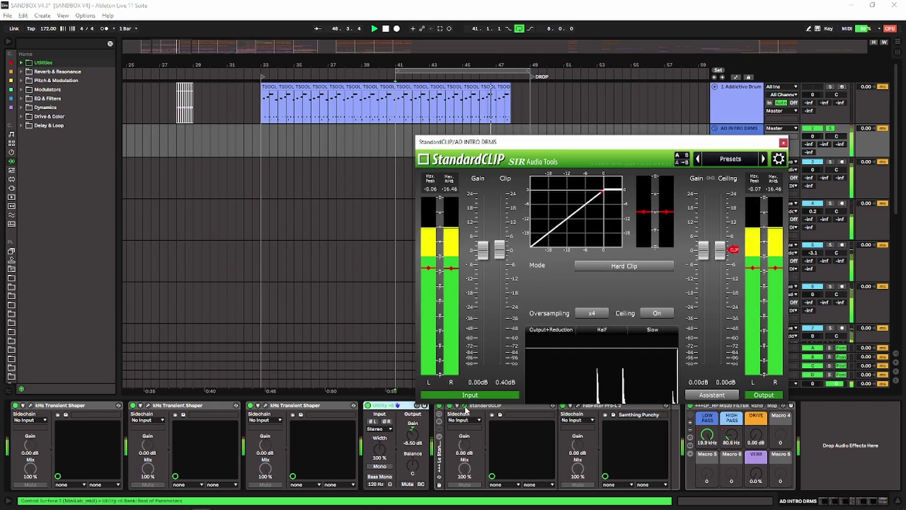
click(783, 142)
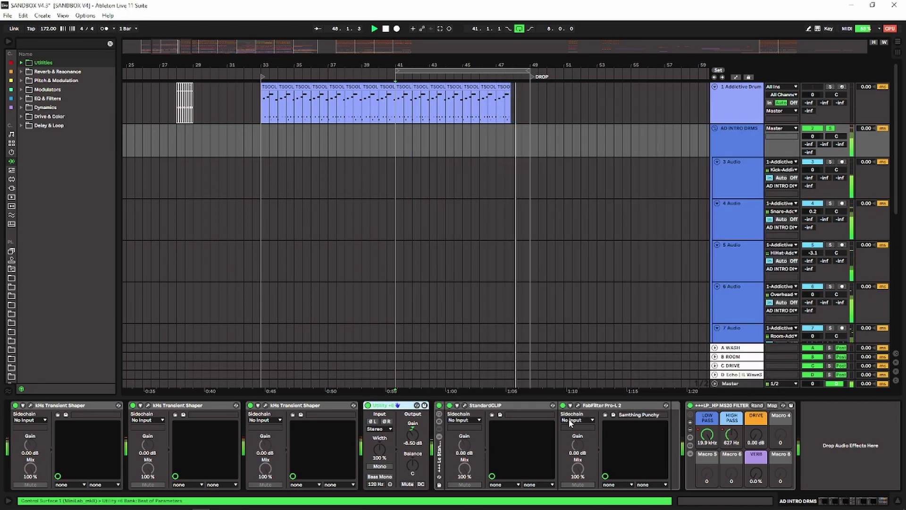
click(579, 405)
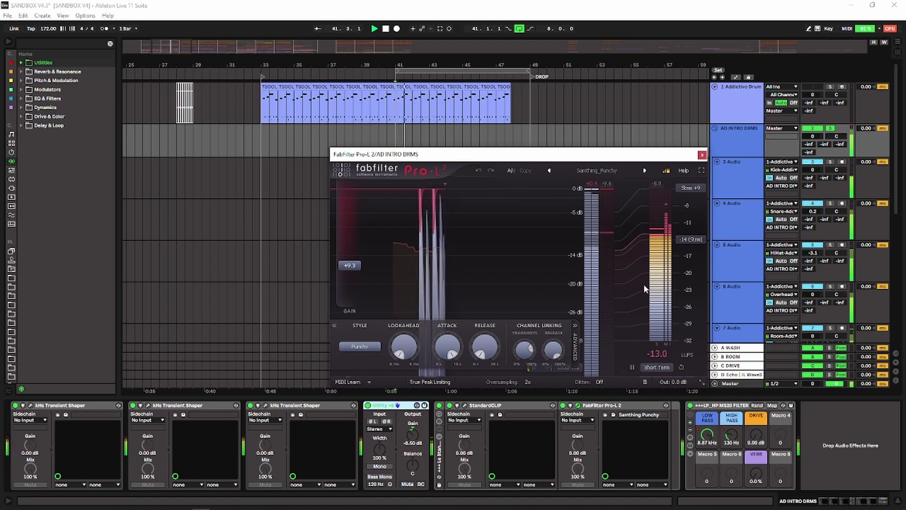
click(702, 155)
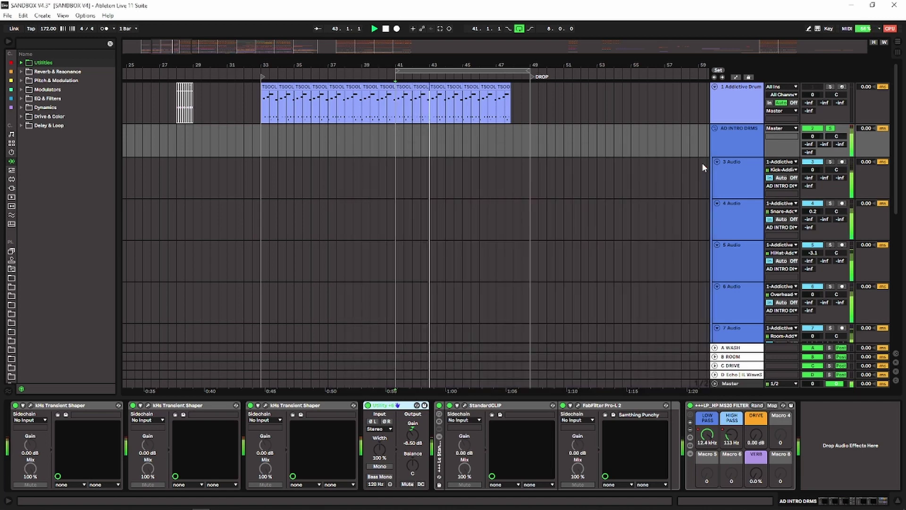
Watch the MS20 FILTER rack's low-pass and high-pass macros while playing AD INTRO DRMS from bar 38, and stop playback.
click(718, 424)
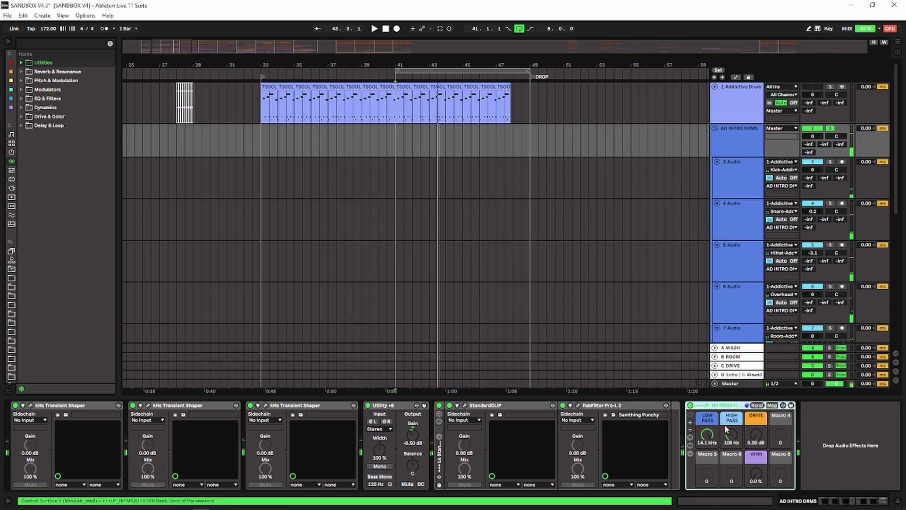
click(349, 140)
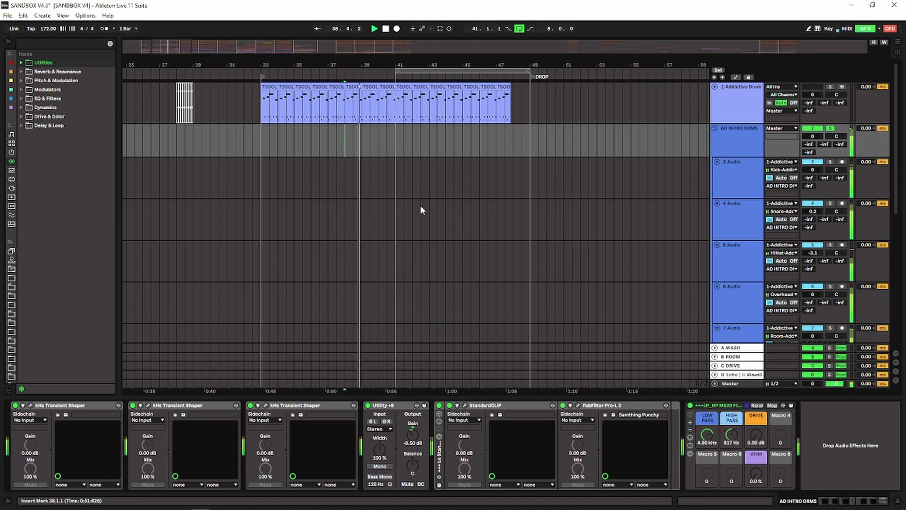
click(710, 405)
drag(532, 65, 504, 47)
key(space)
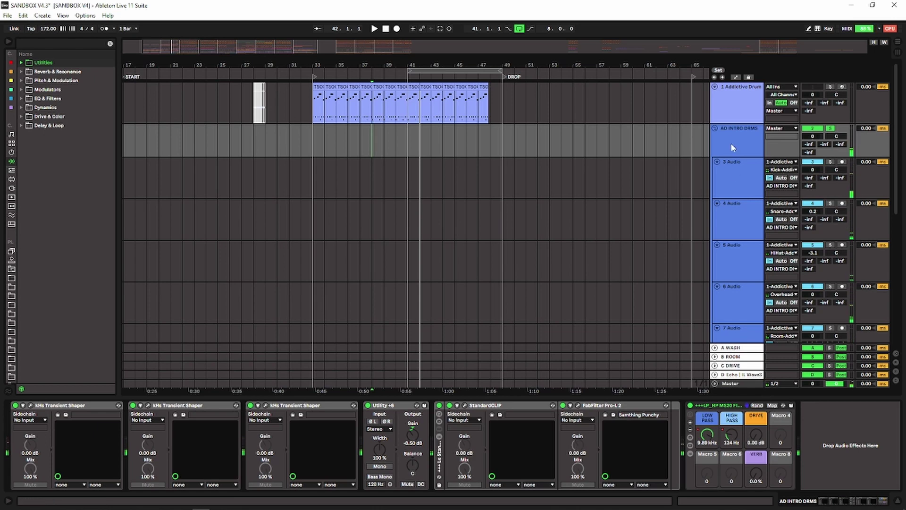
Collapse and unsolo the AD INTRO DRMS group, and select the DRUMS group track.
click(716, 130)
click(830, 129)
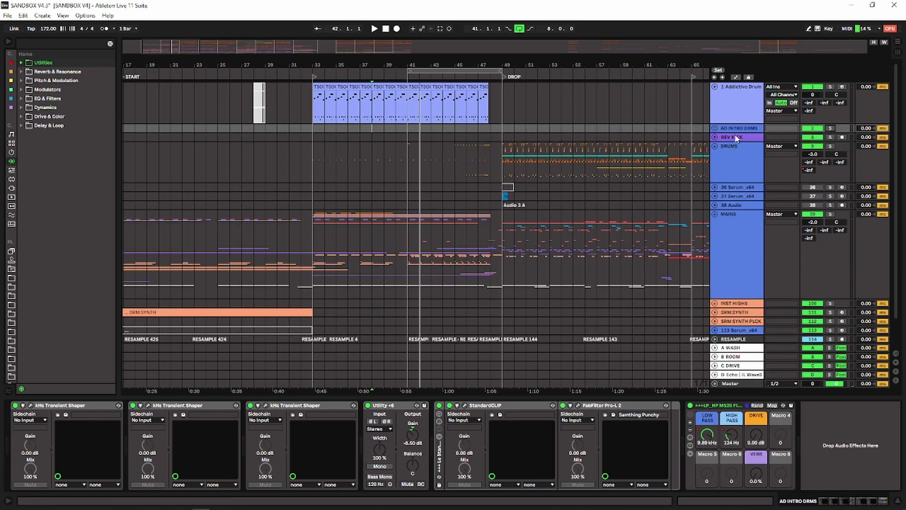
click(731, 165)
scroll(340, 146, down, 1)
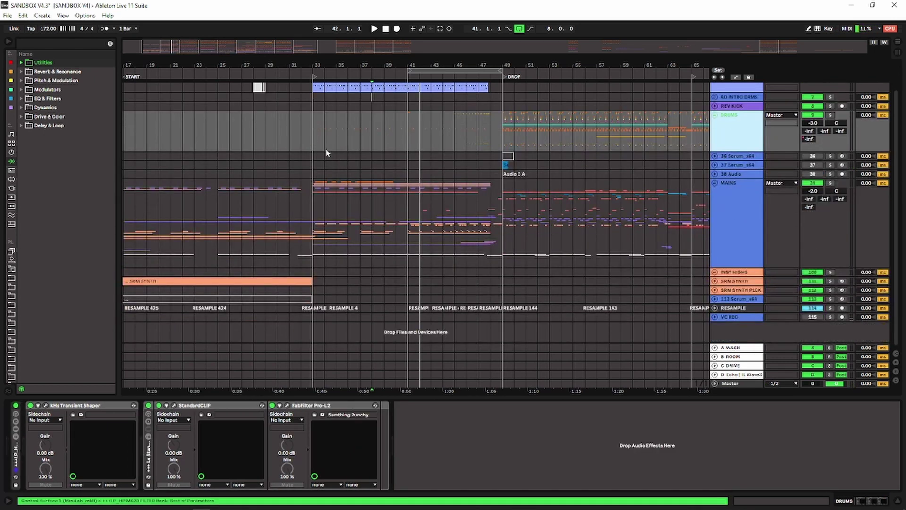
Unfold and solo the SRM SYNTH track, and play its clip from the beginning.
click(718, 283)
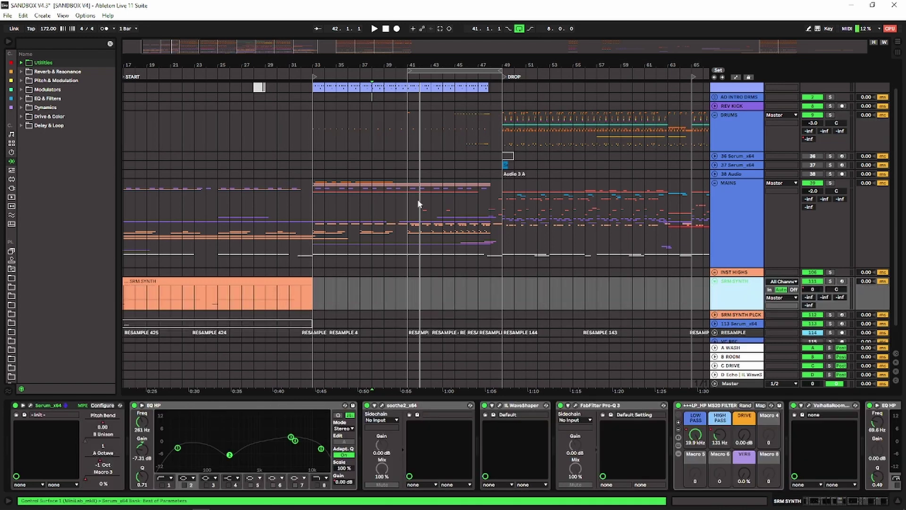
drag(170, 65, 335, 56)
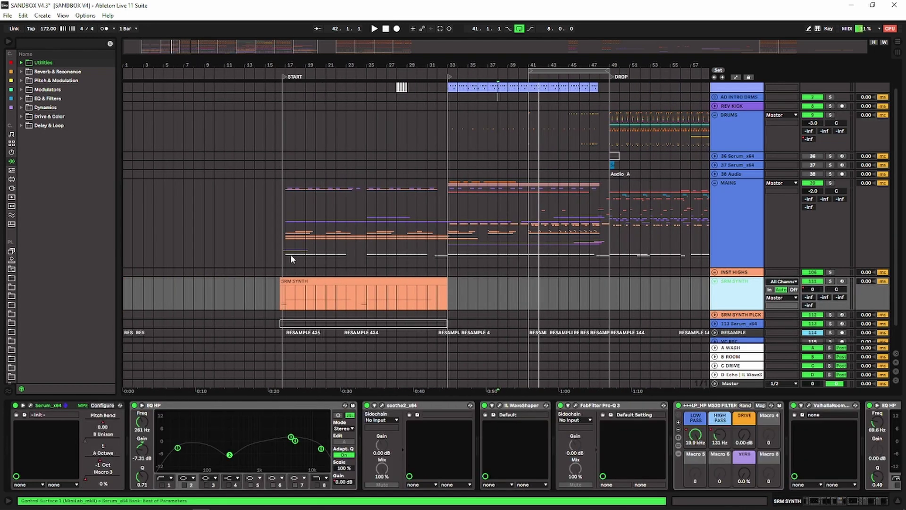
click(295, 282)
click(829, 282)
key(space)
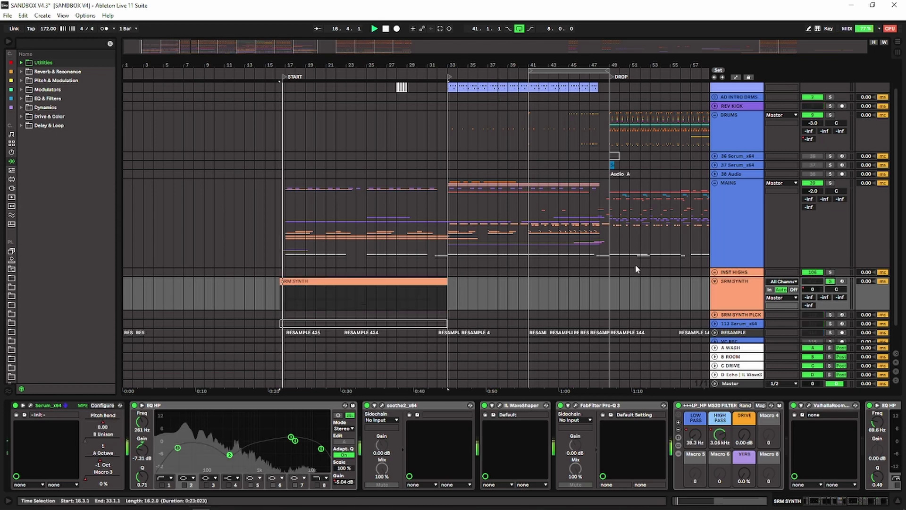
Look through the SRM SYNTH device chain during playback, fold its first sidechained Compressor, and return to the first EQ HP.
scroll(609, 258, down, 2)
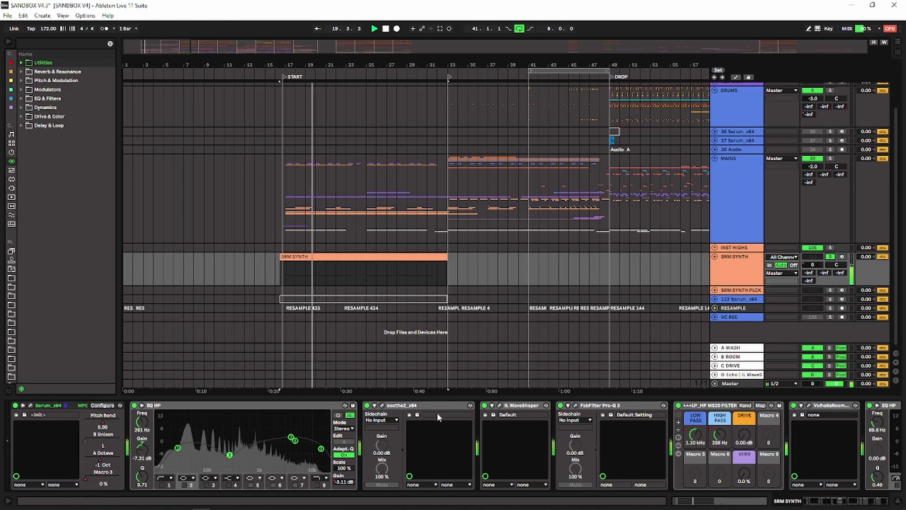
scroll(787, 477, down, 10)
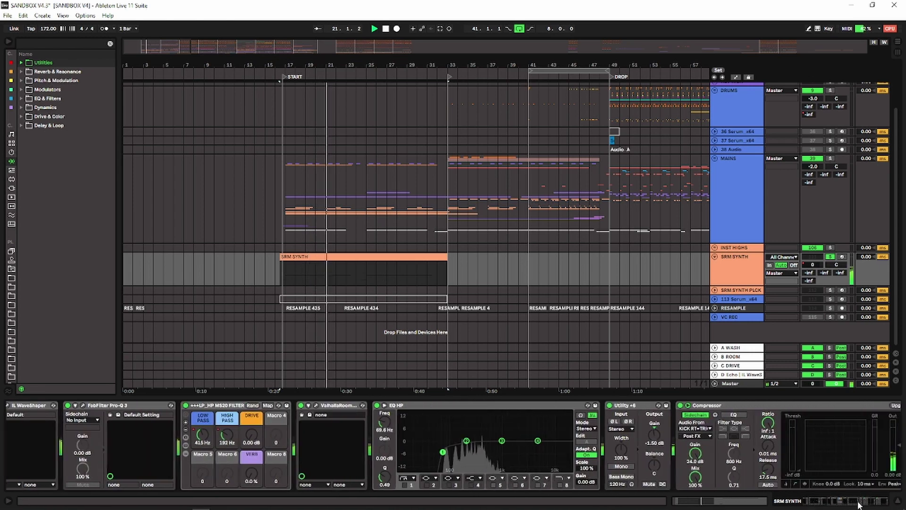
click(606, 407)
key(Delete)
click(607, 407)
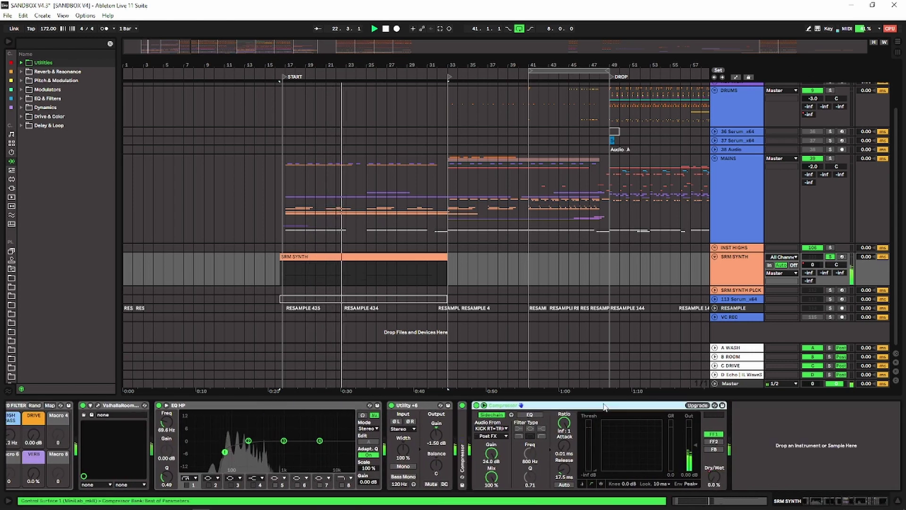
key(Delete)
click(828, 501)
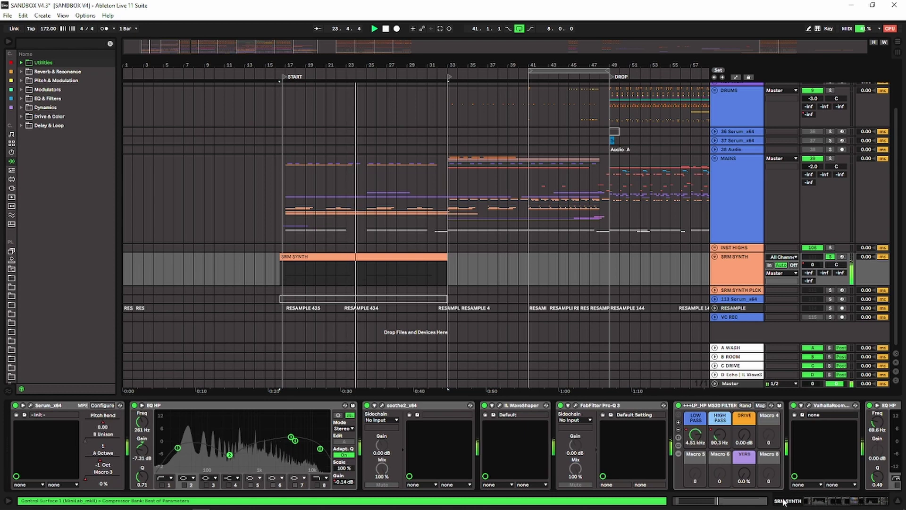
click(202, 405)
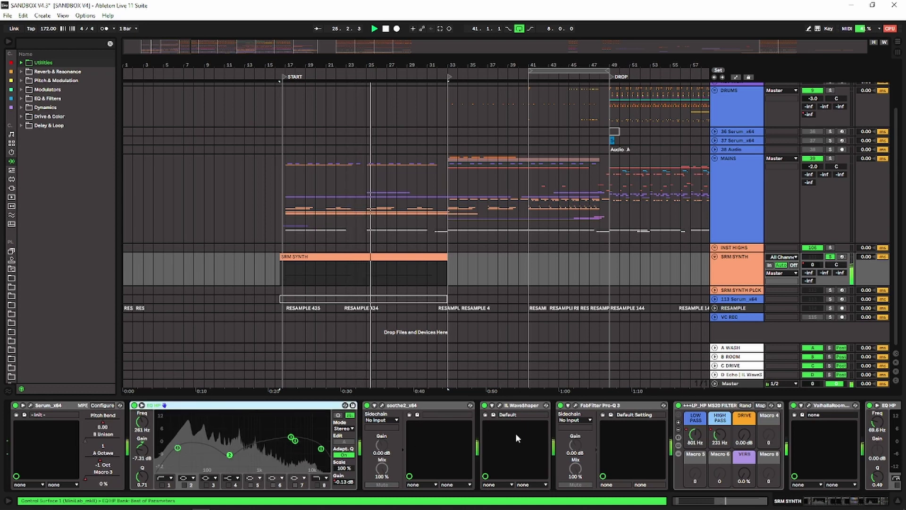
Open Serum on the SRM SYNTH track, reposition its window to show the whole interface, and replay the clip.
click(30, 405)
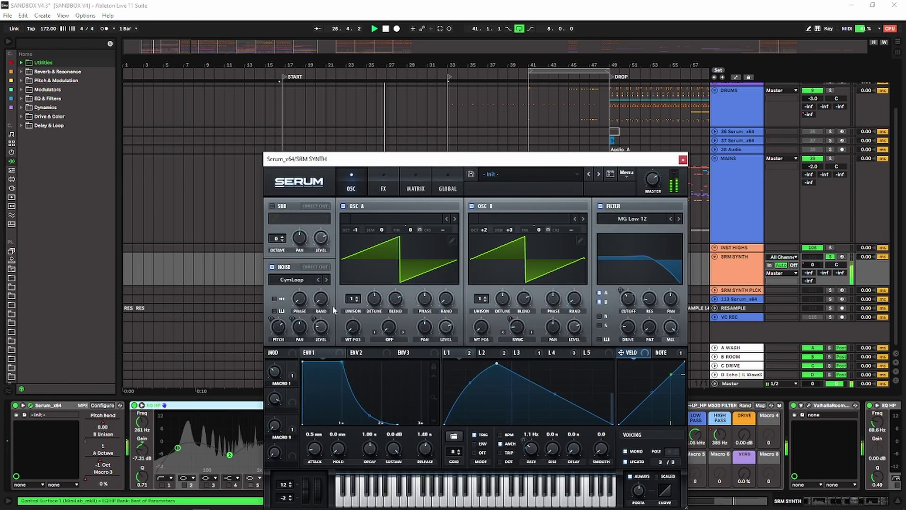
drag(385, 151, 421, 214)
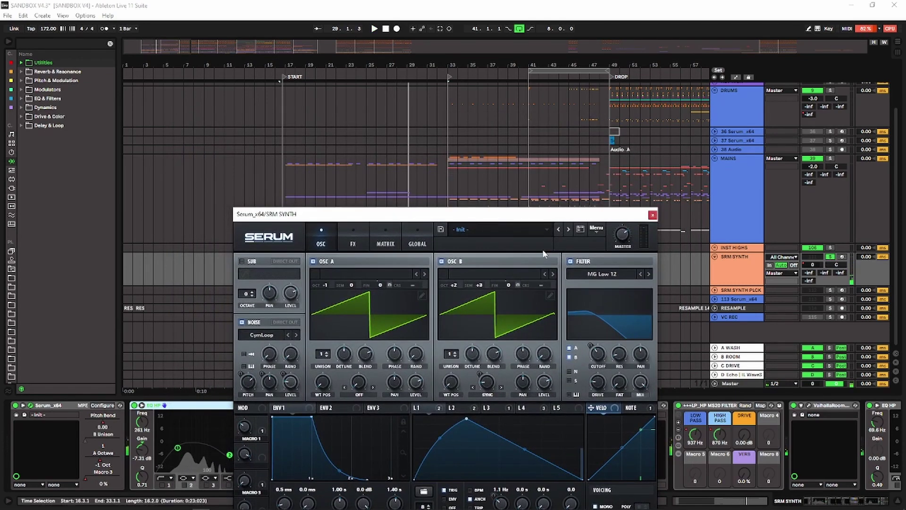
drag(409, 215, 363, 116)
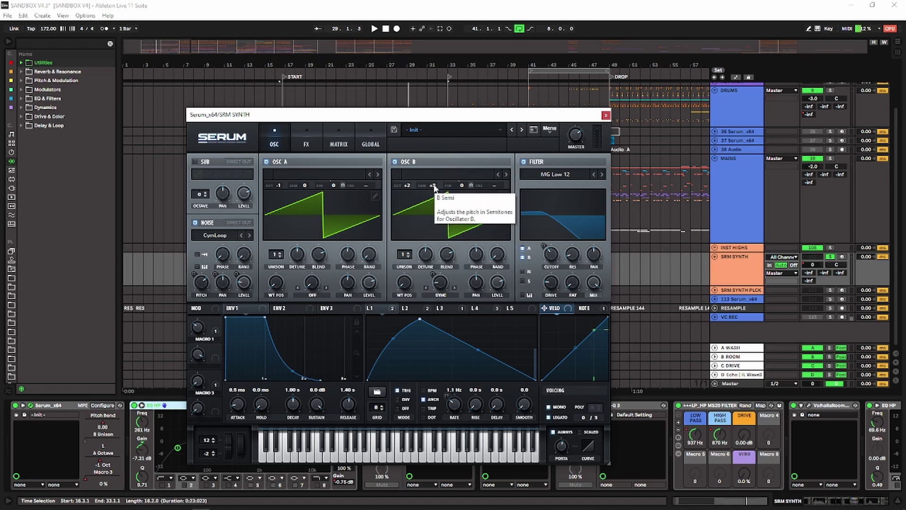
key(space)
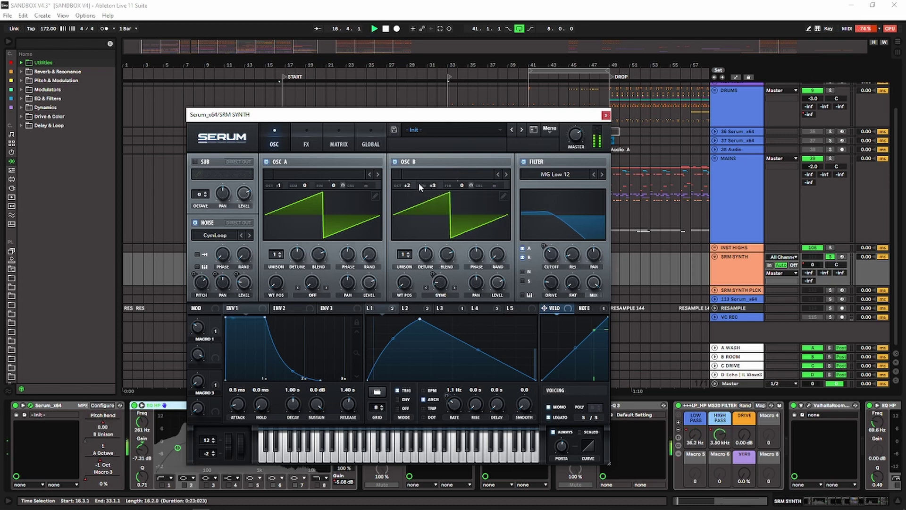
Switch Serum's OSC B off and back on during playback to compare the synth with and without it.
click(394, 161)
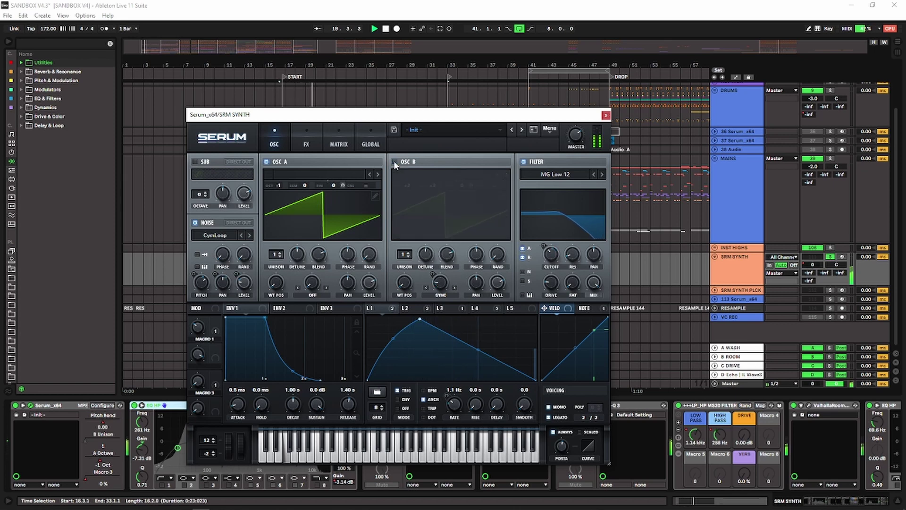
click(394, 161)
mouse_move(409, 189)
mouse_down()
mouse_move(408, 200)
mouse_move(417, 175)
mouse_up()
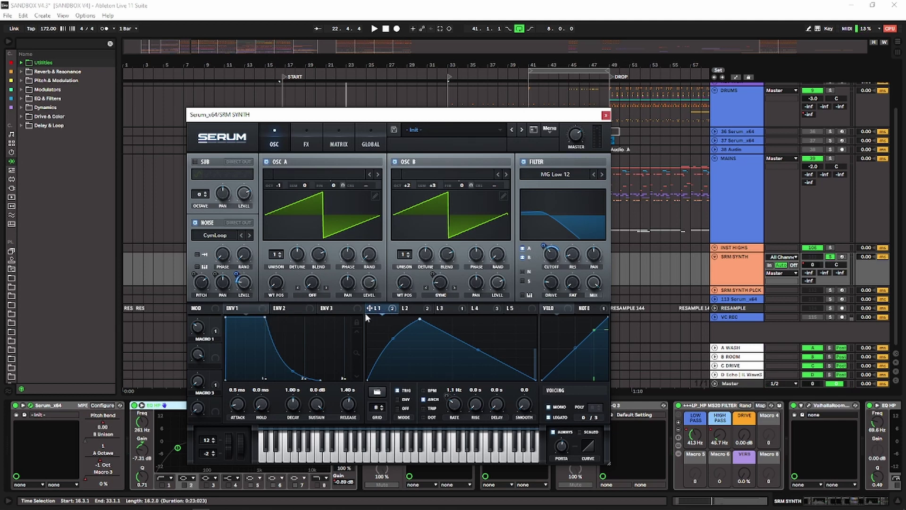
Display LFO 2 in Serum and play the synth part to hear its modulation of the oscillators' fine tuning.
click(406, 308)
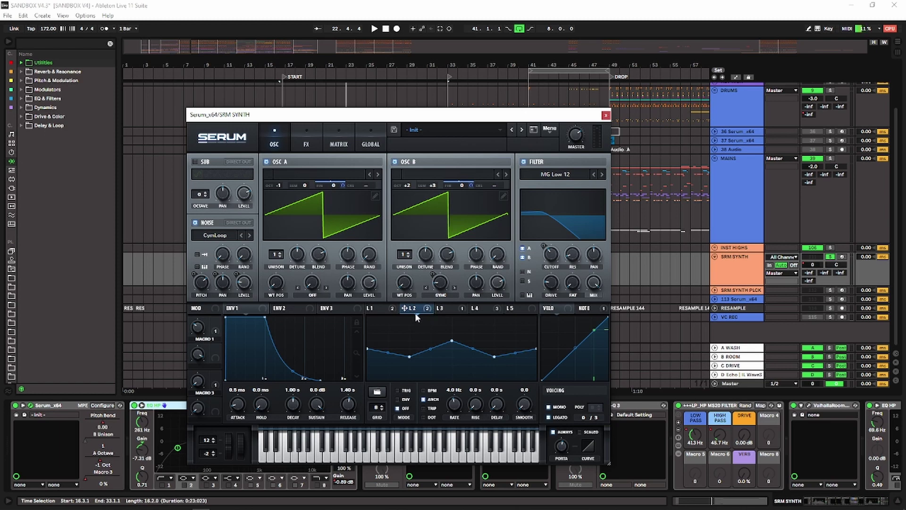
key(space)
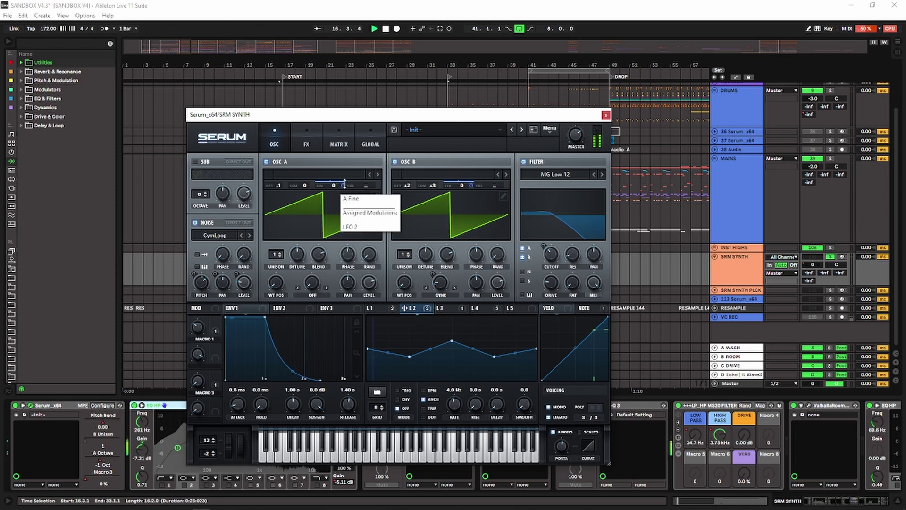
click(319, 92)
key(space)
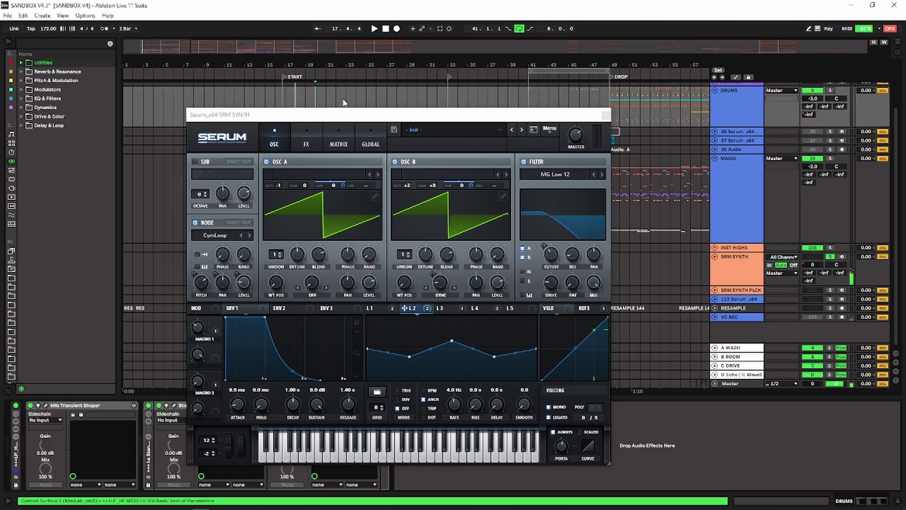
key(space)
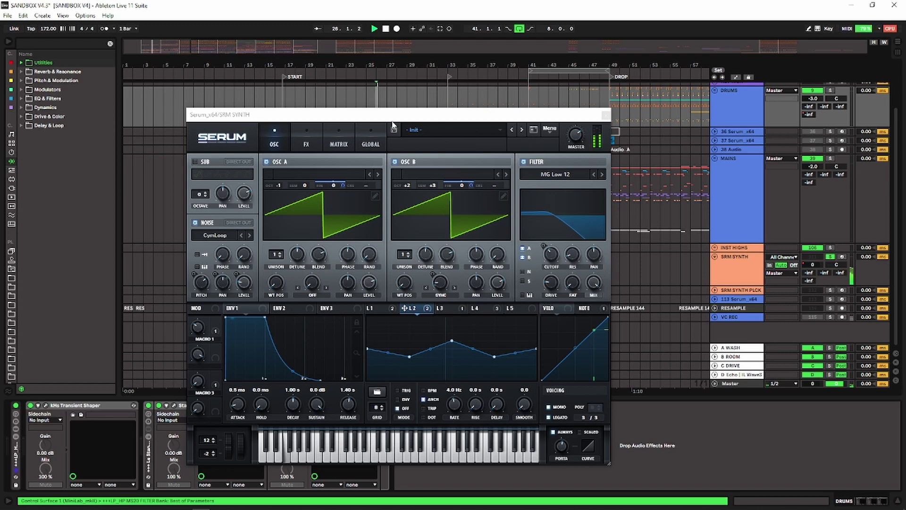
Bypass all LFO 2 destinations, replay from bar 27, and reactivate all of them to compare the sound.
right_click(426, 309)
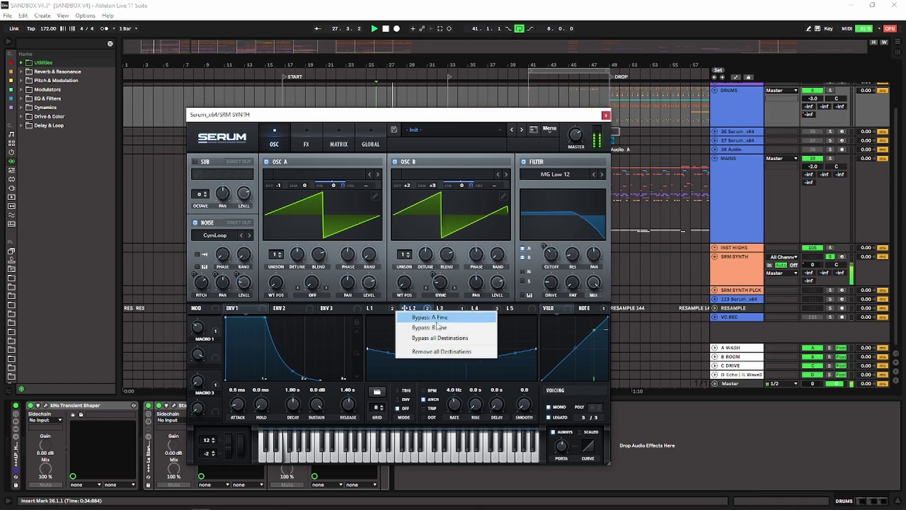
click(440, 338)
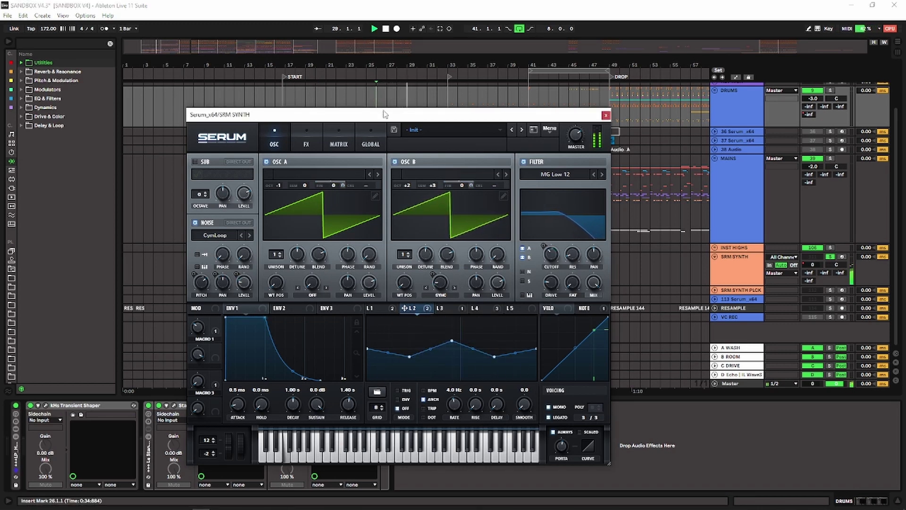
click(384, 95)
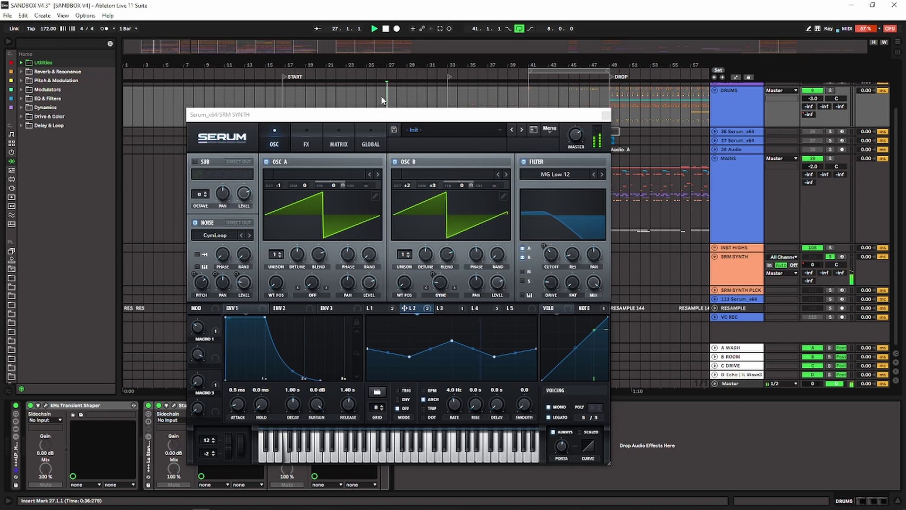
click(420, 308)
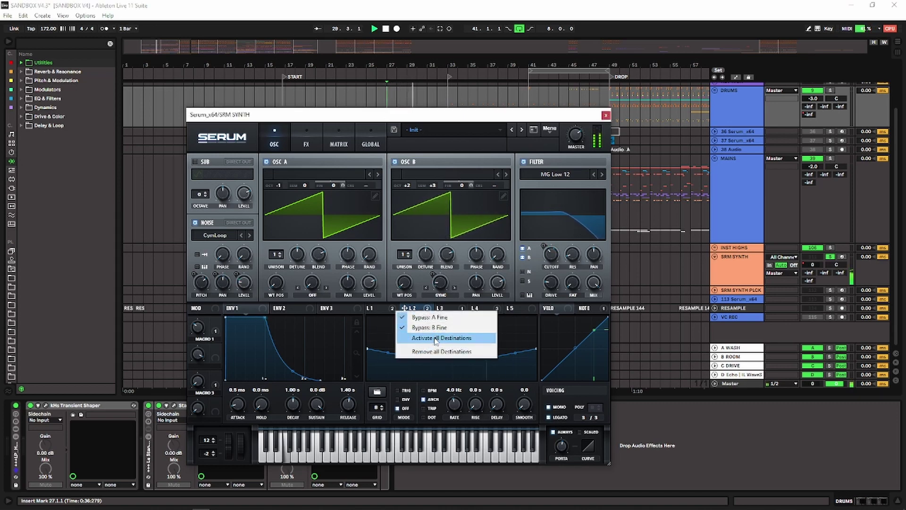
click(435, 338)
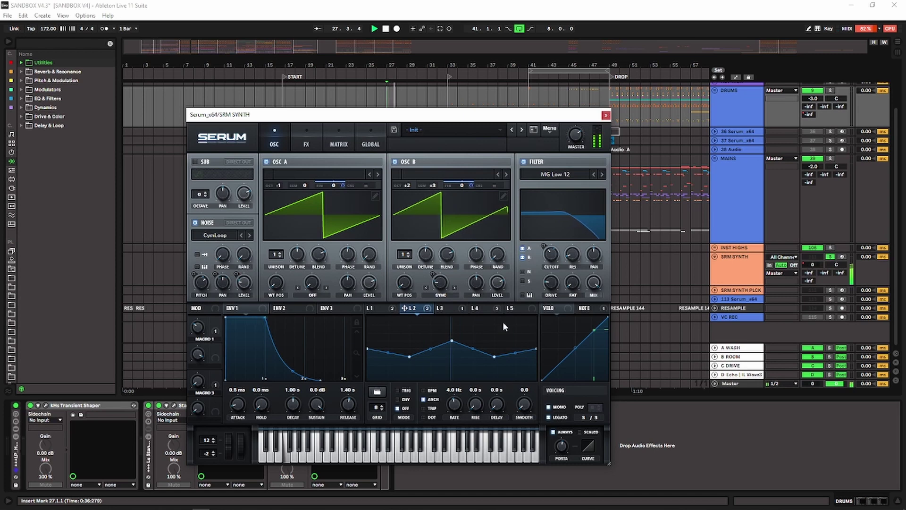
Examine LFO 3, LFO 4 and the effects page in Serum, and close its window.
click(448, 310)
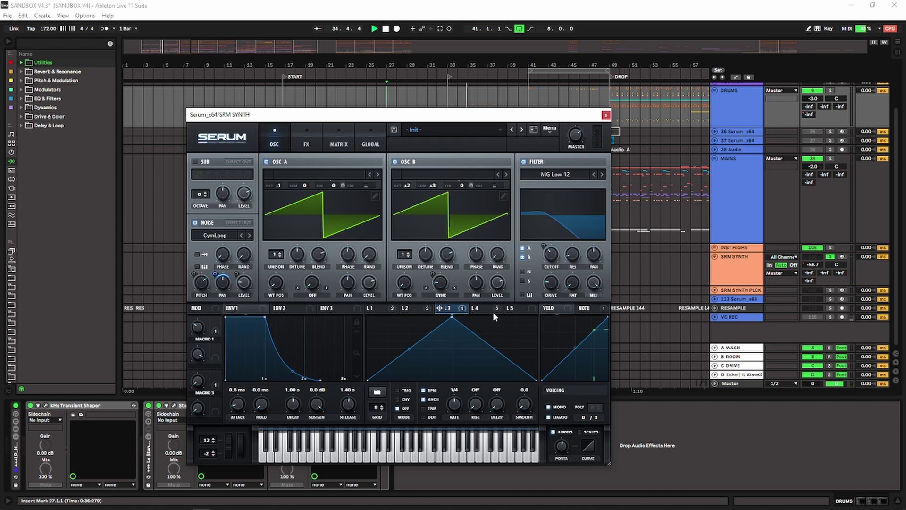
click(481, 309)
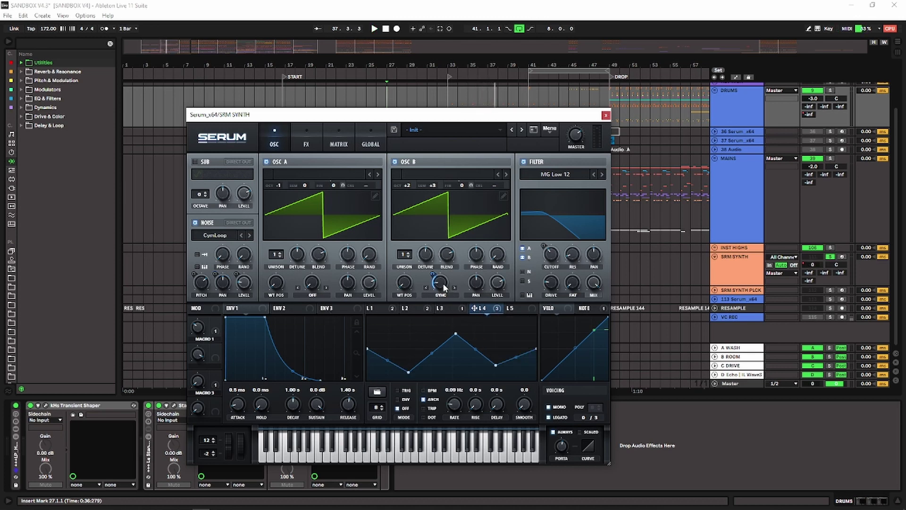
key(space)
click(307, 144)
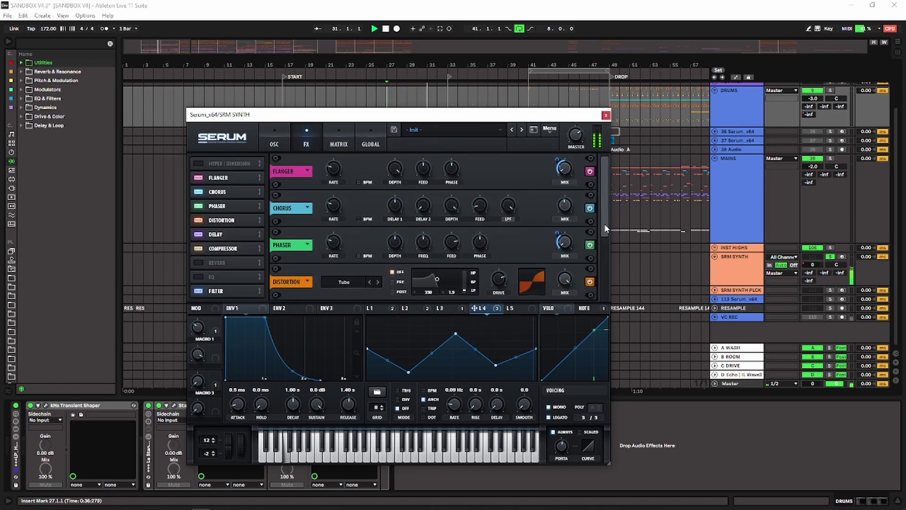
drag(604, 219, 605, 198)
click(605, 115)
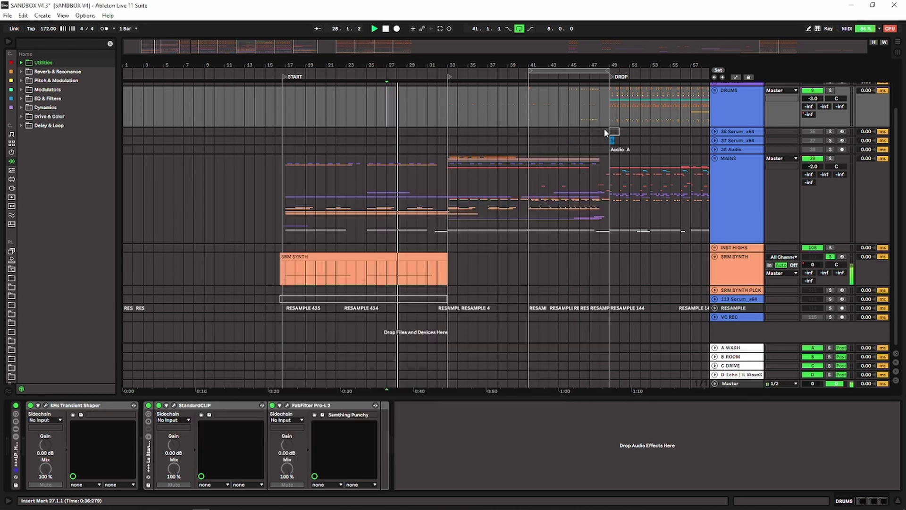
Play SRM SYNTH from bar 20 and deactivate its devices from the first EQ HP through the last EQ HP.
click(731, 255)
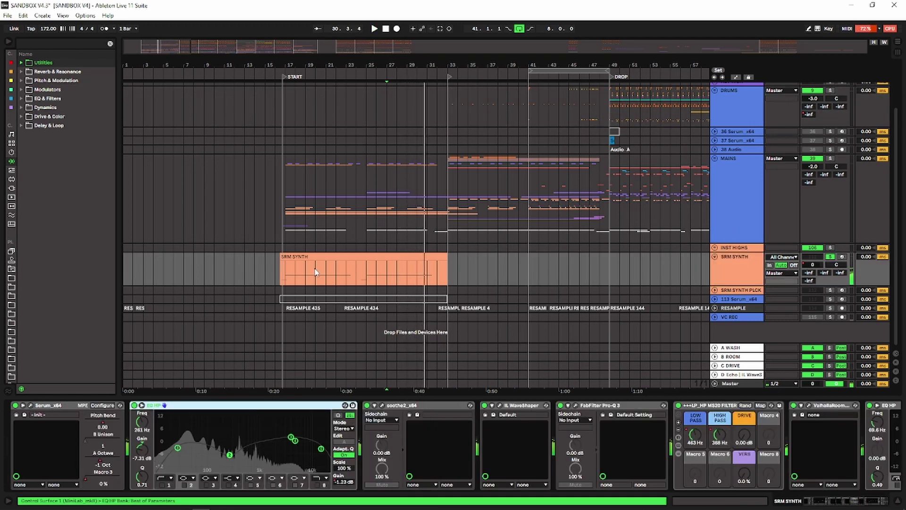
click(313, 321)
click(263, 406)
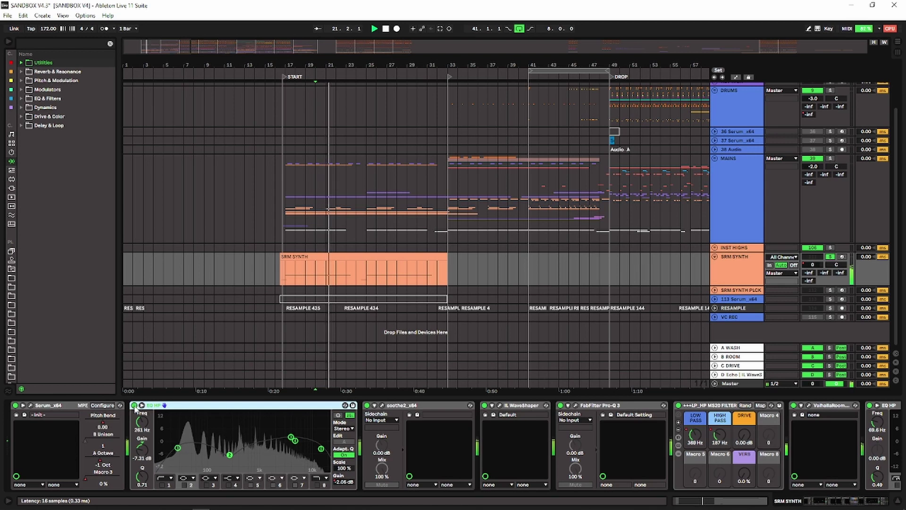
shift+click(889, 405)
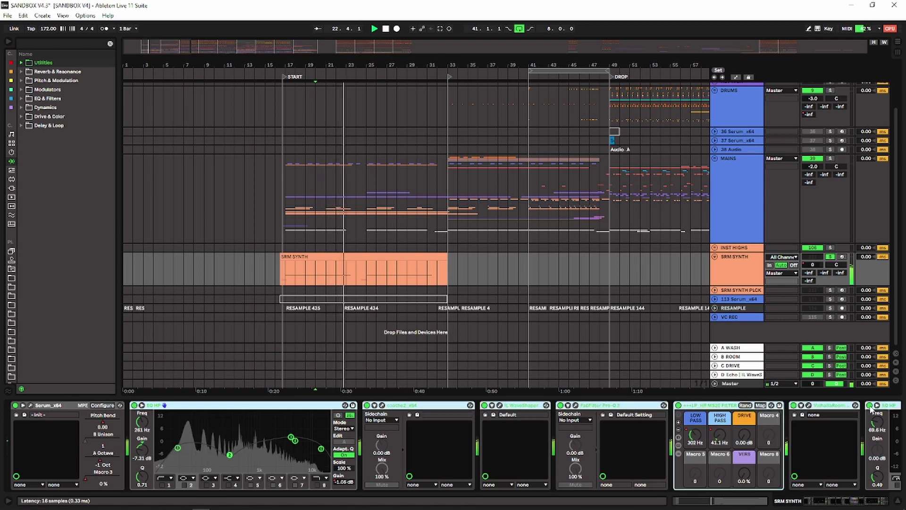
click(870, 405)
click(286, 406)
key(space)
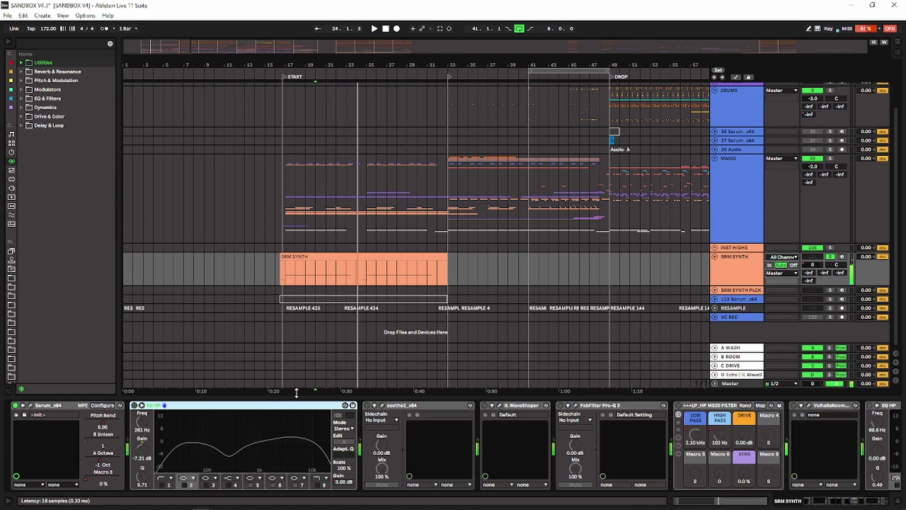
Replay the SRM SYNTH clip from bar 20 and switch the first EQ HP back on.
click(317, 280)
click(193, 407)
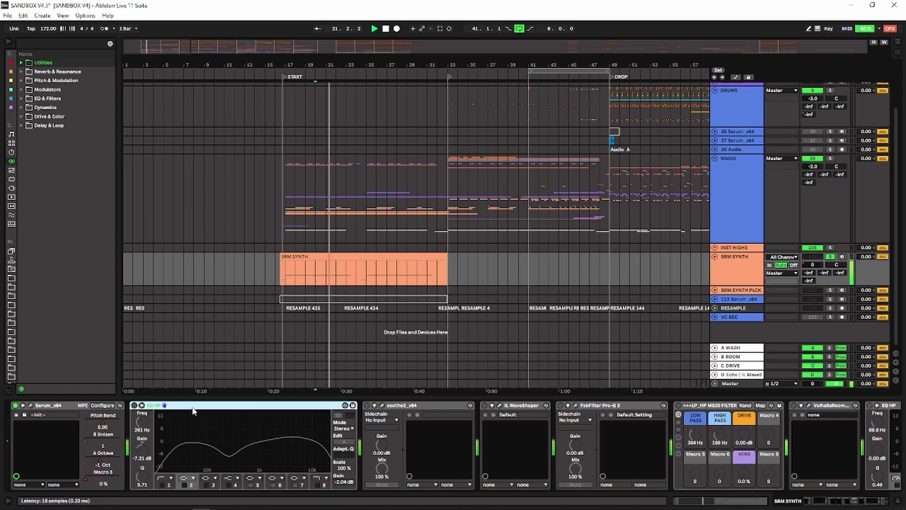
click(135, 406)
click(314, 313)
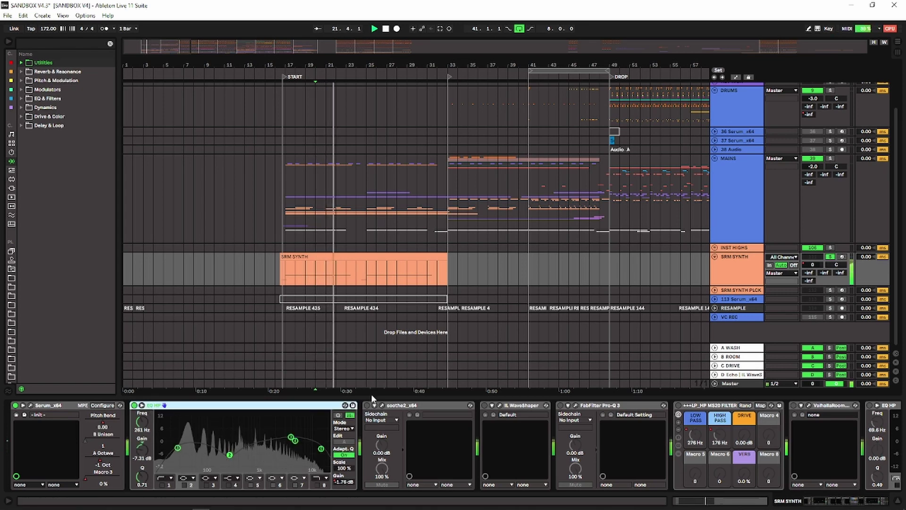
Reactivate soothe2_x64, IL WaveShaper and FabFilter Pro-Q 3, restarting playback to hear the changes.
click(367, 406)
key(space)
key(space)
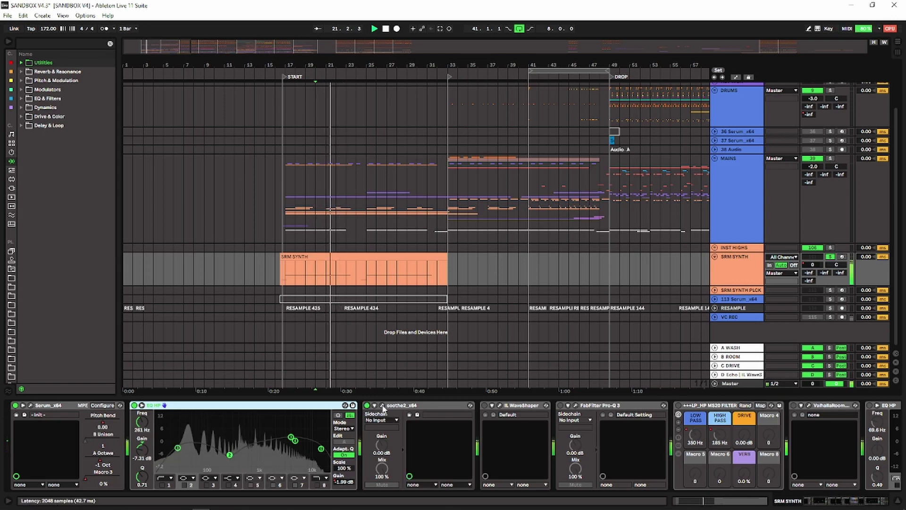
click(433, 405)
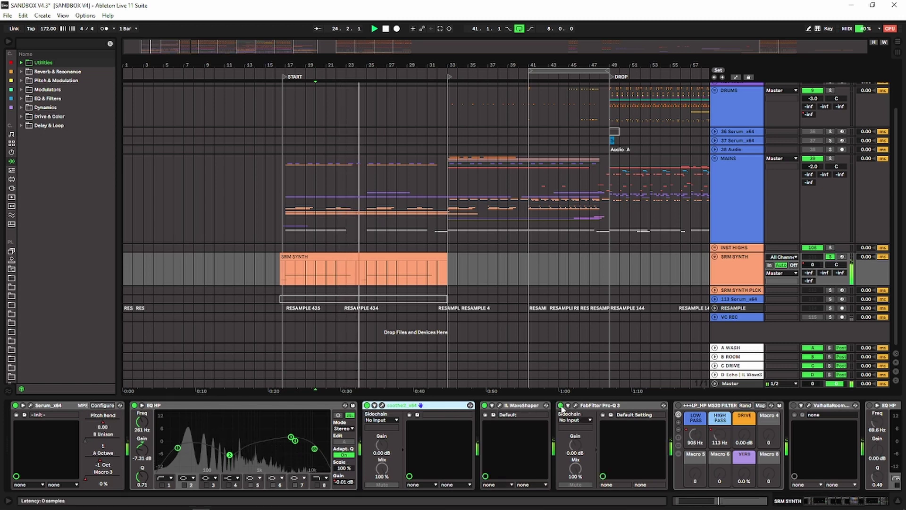
key(space)
key(space)
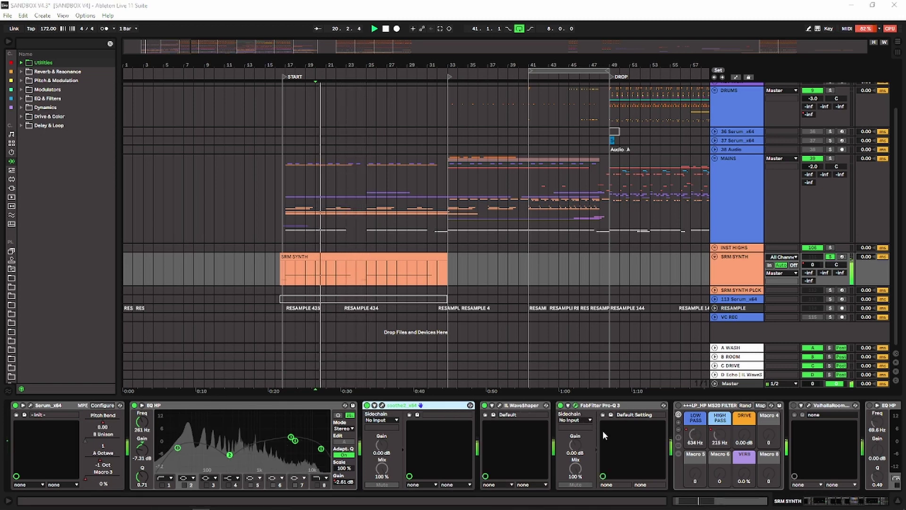
Open FabFilter Pro-Q 3 on SRM SYNTH, reposition its window, and select the dynamic bell band near 655 Hz.
click(575, 406)
drag(685, 455, 433, 148)
mouse_move(466, 233)
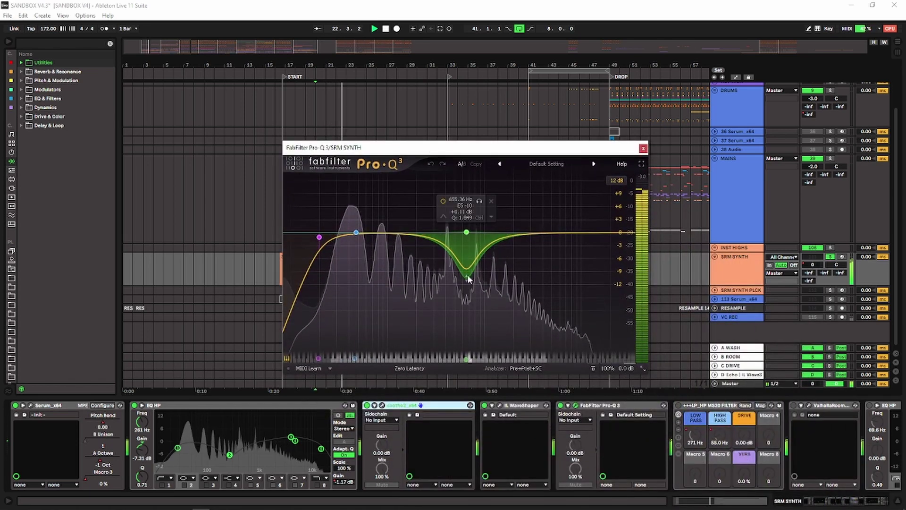
click(467, 233)
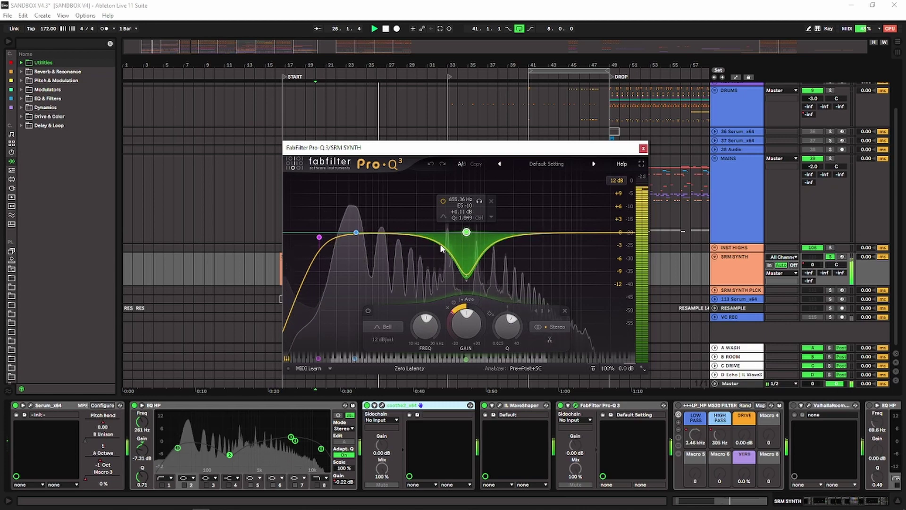
Open Serum and arrange its window beside the FabFilter Pro-Q 3 window.
click(31, 405)
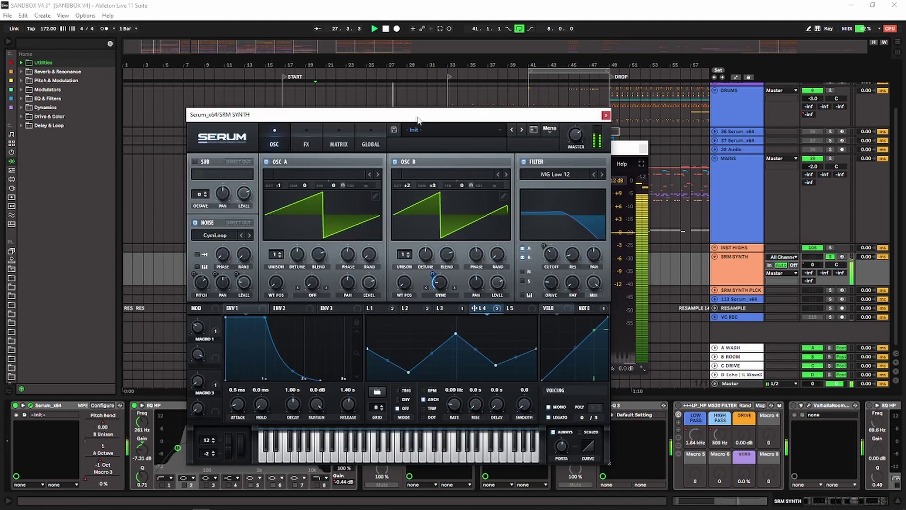
drag(417, 117, 783, 135)
drag(477, 148, 312, 123)
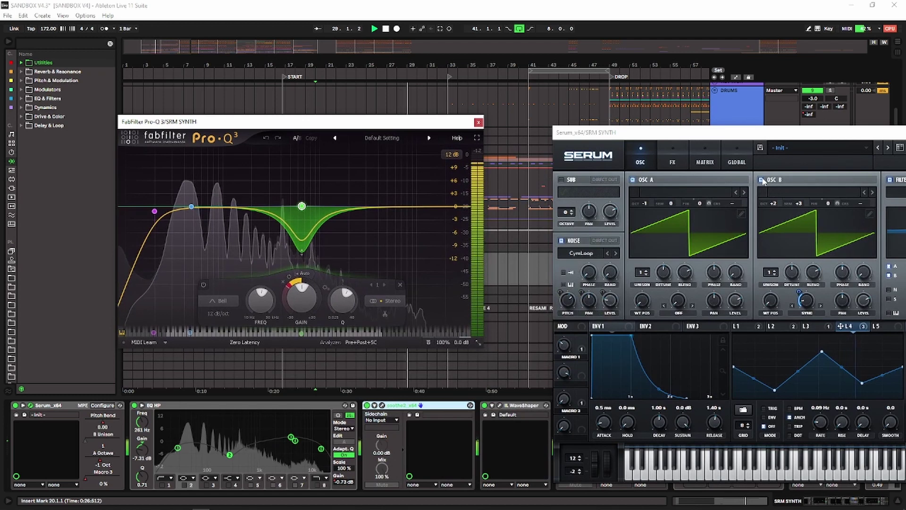
Toggle Serum's OSC B and the Pro-Q 3 band near 655 Hz off and on during playback to compare the spectrum.
click(761, 180)
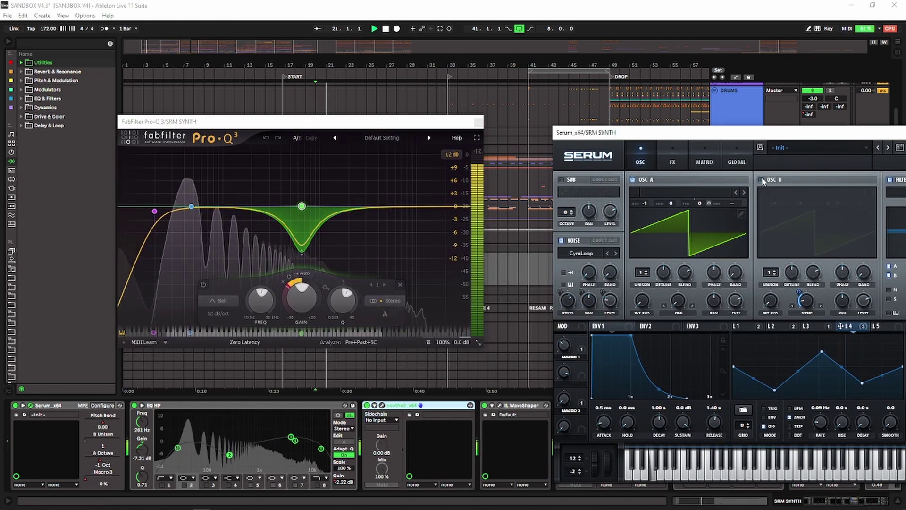
click(762, 180)
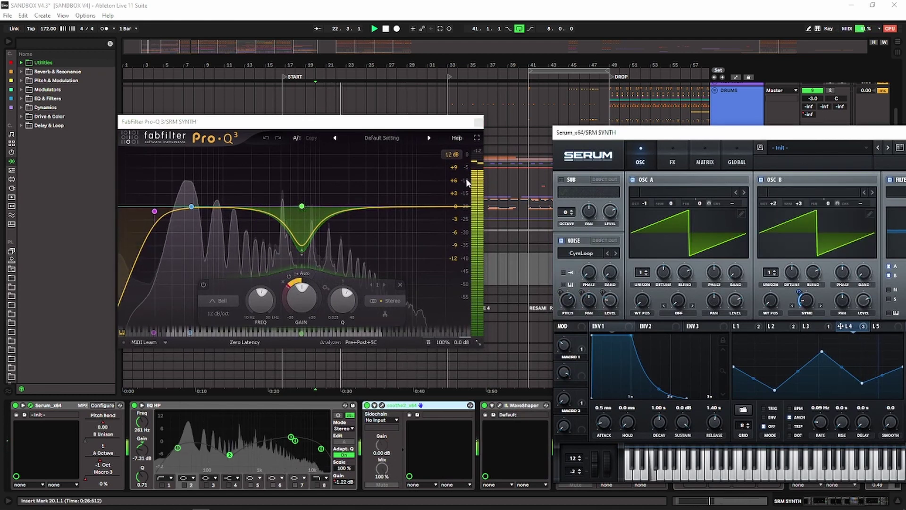
click(203, 285)
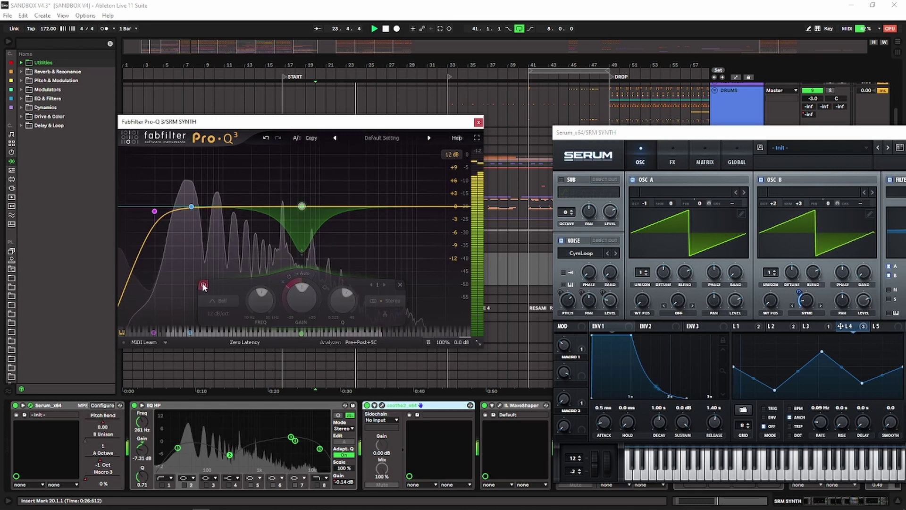
click(204, 284)
Move Serum's window fully into view, and close both the Serum and Pro-Q 3 windows.
drag(752, 132, 568, 111)
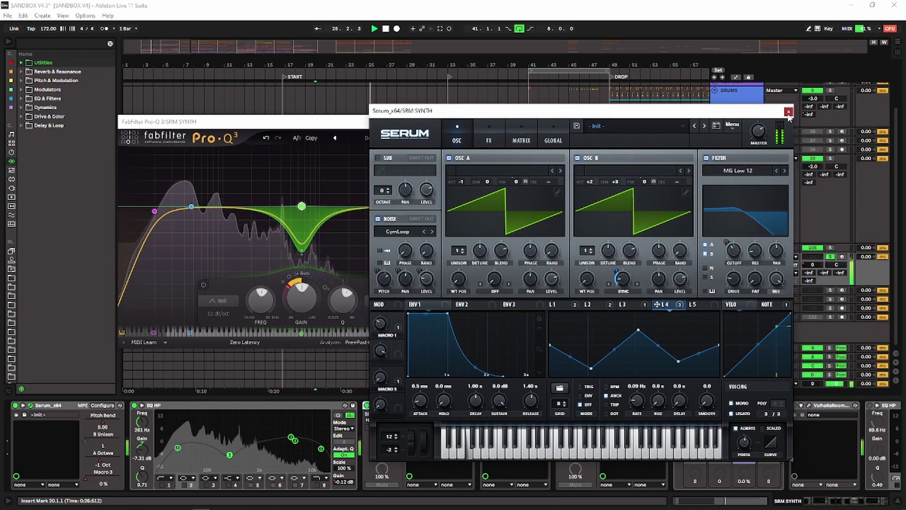
click(788, 112)
click(480, 121)
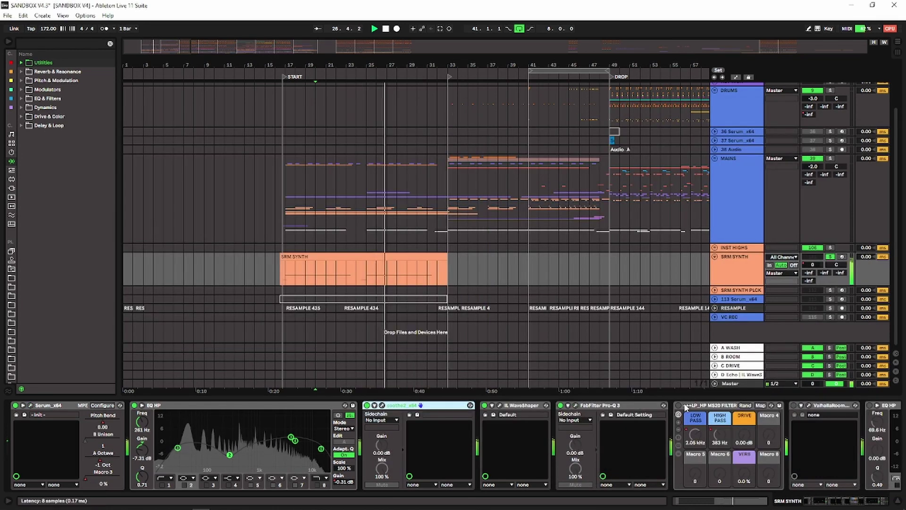
Reactivate the LP_HP MS20 FILTER rack on the SRM SYNTH track and show a longer span of the arrangement.
click(685, 406)
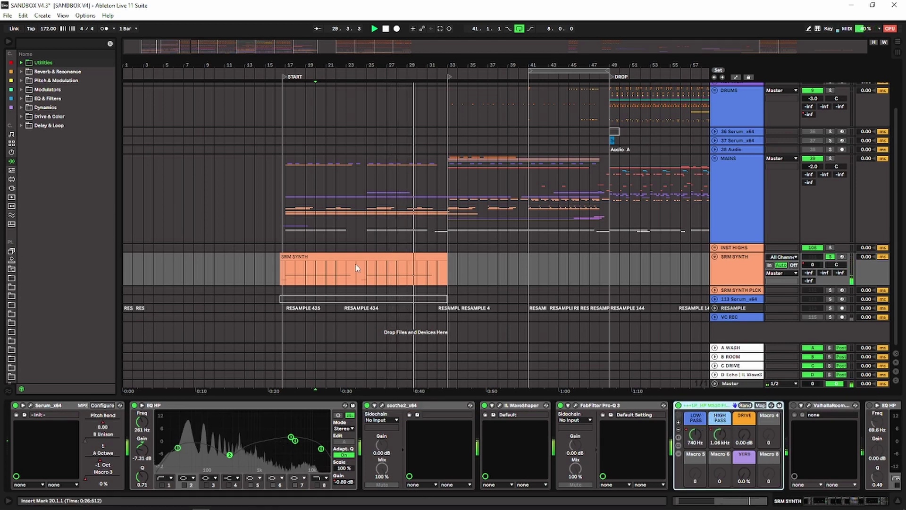
drag(498, 65, 498, 49)
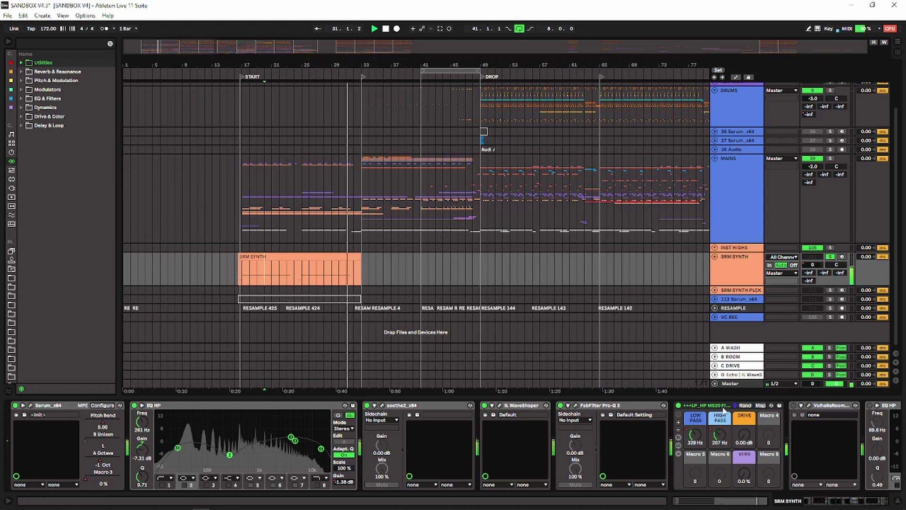
Reactivate ValhallaRoom on the SRM SYNTH track and check its settings window during playback from bar 27.
click(793, 405)
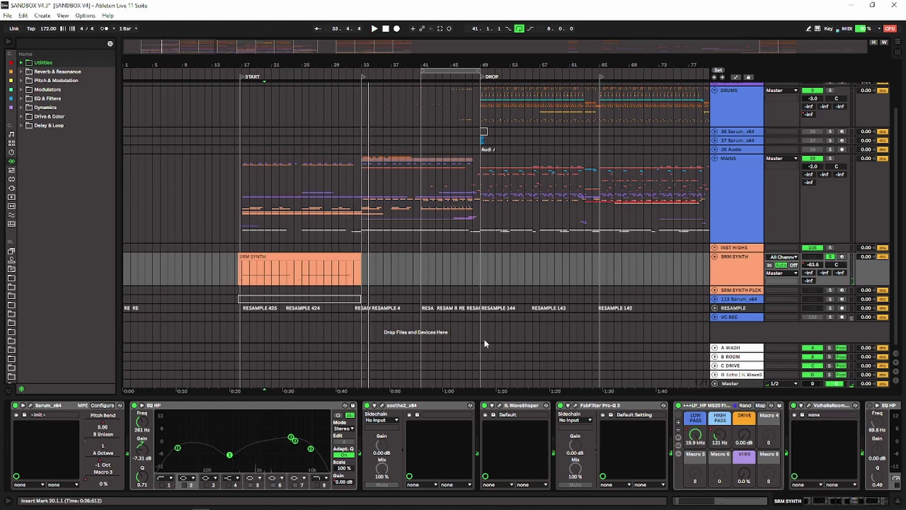
click(316, 278)
click(809, 407)
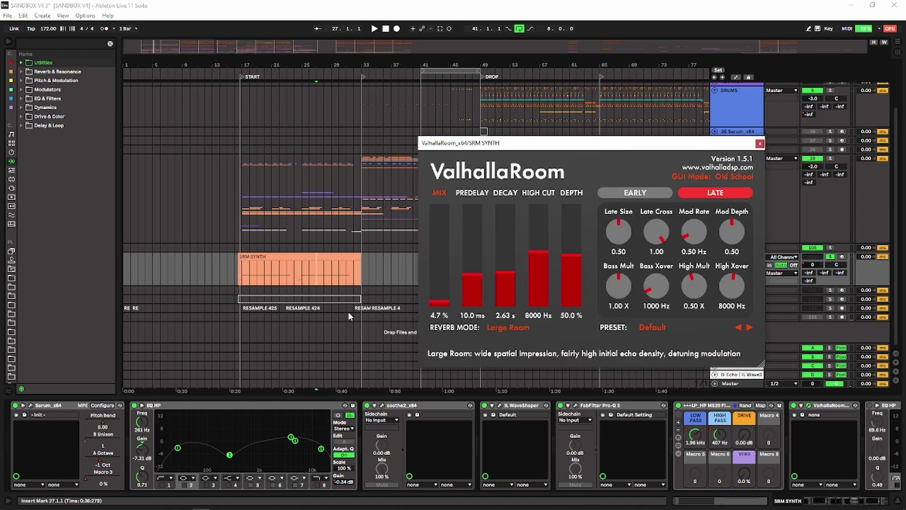
key(space)
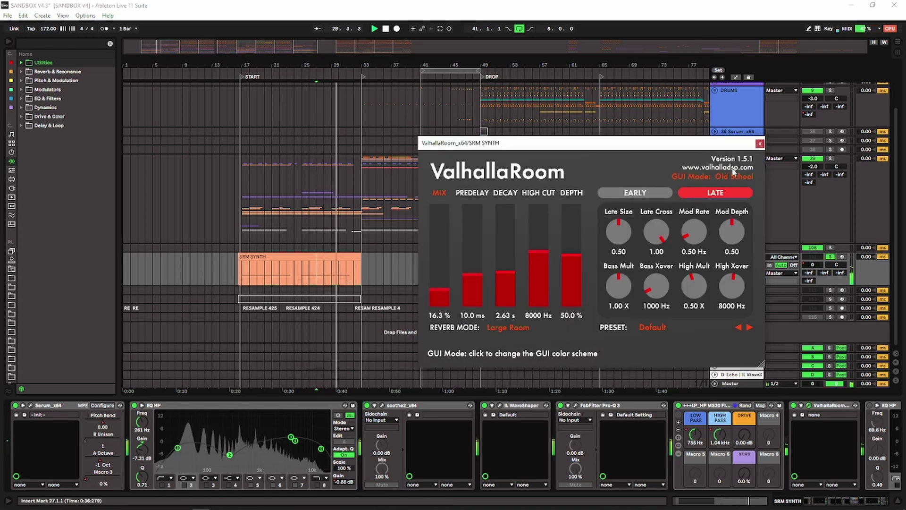
click(760, 144)
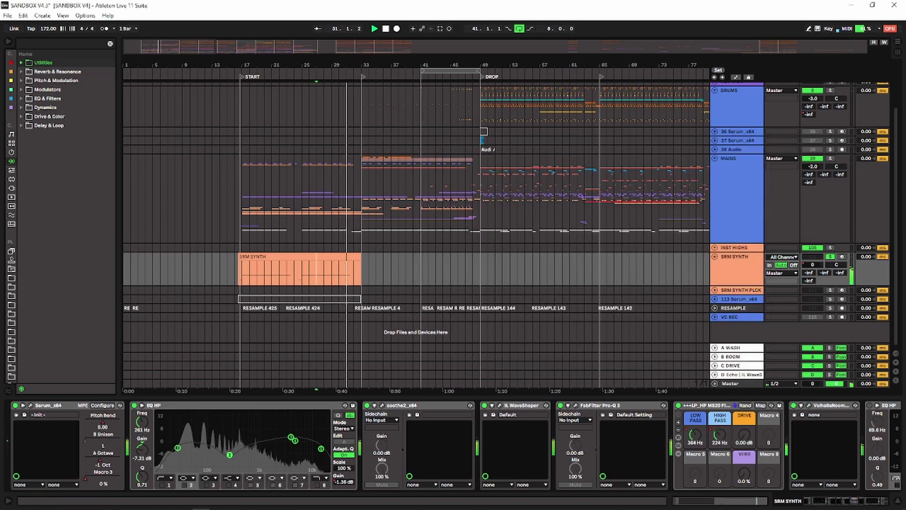
Review the EQ HP, Utility and Compressors ending the SRM SYNTH chain during playback from bar 27, and unsolo the track.
drag(472, 65, 353, 53)
scroll(846, 484, right, 3)
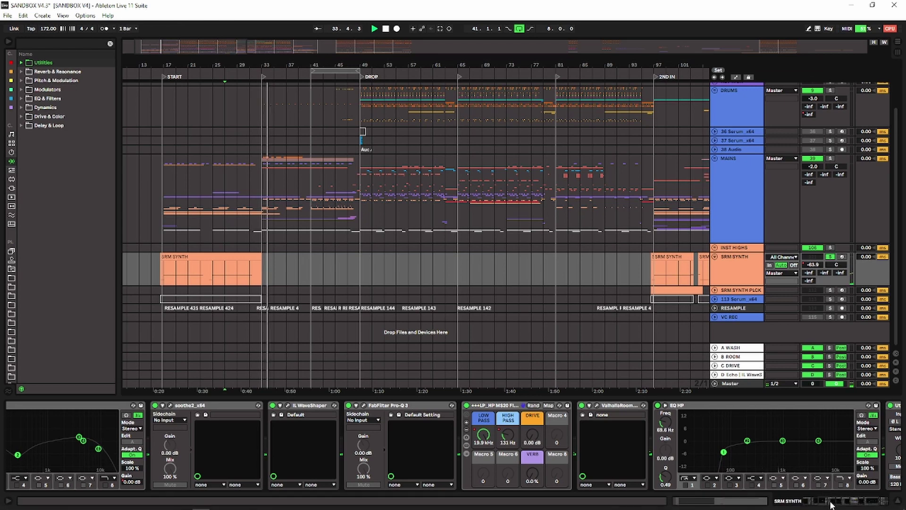
scroll(719, 466, left, 3)
click(225, 283)
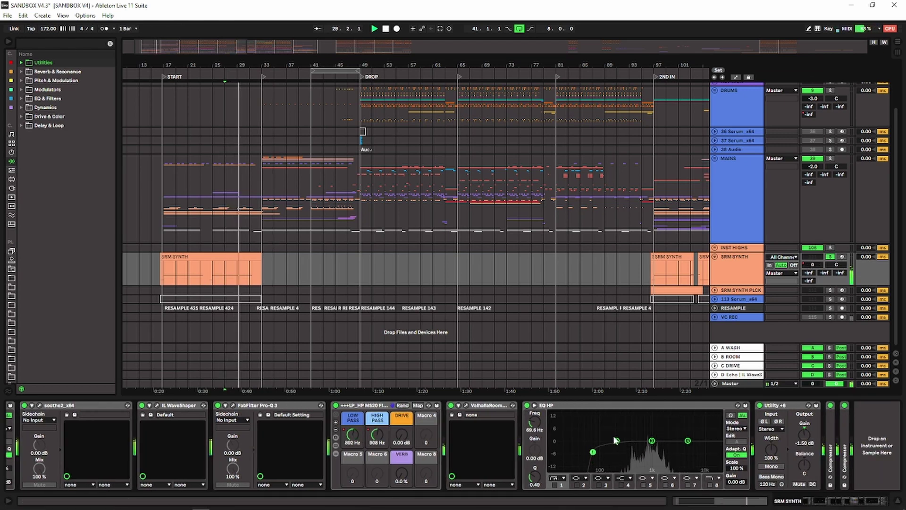
click(779, 405)
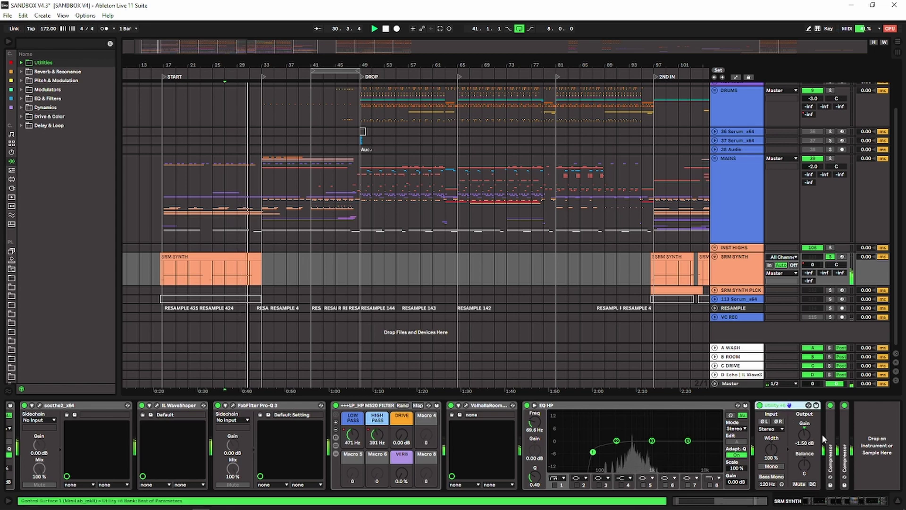
click(839, 438)
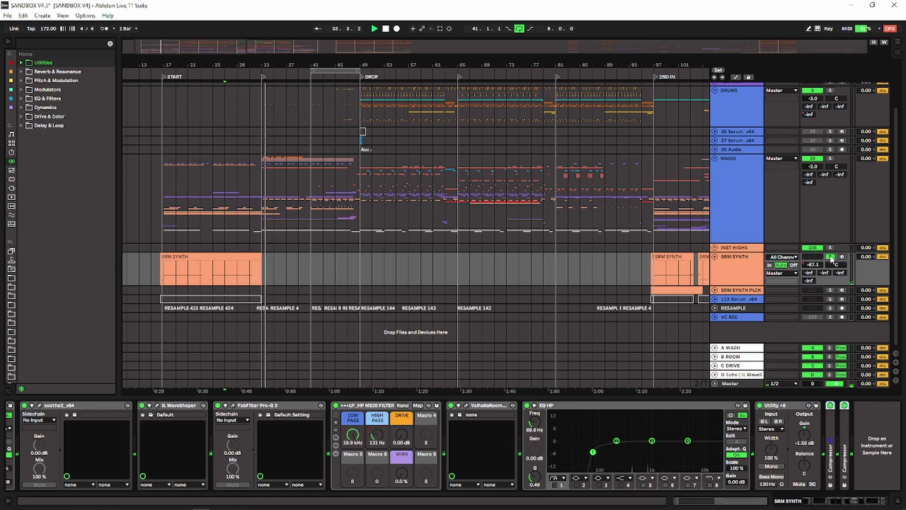
click(831, 257)
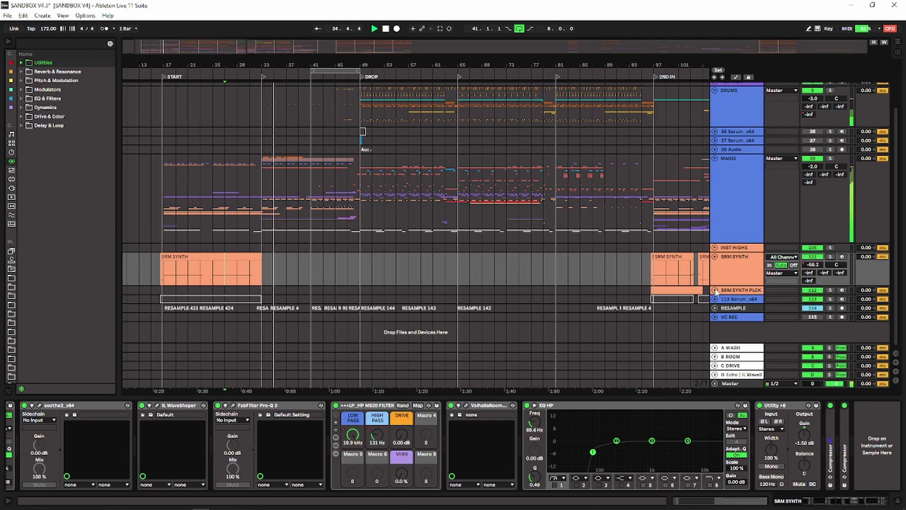
Unfold the MAINS group and select the RETRO VC SYNTH group inside it.
scroll(549, 259, up, 3)
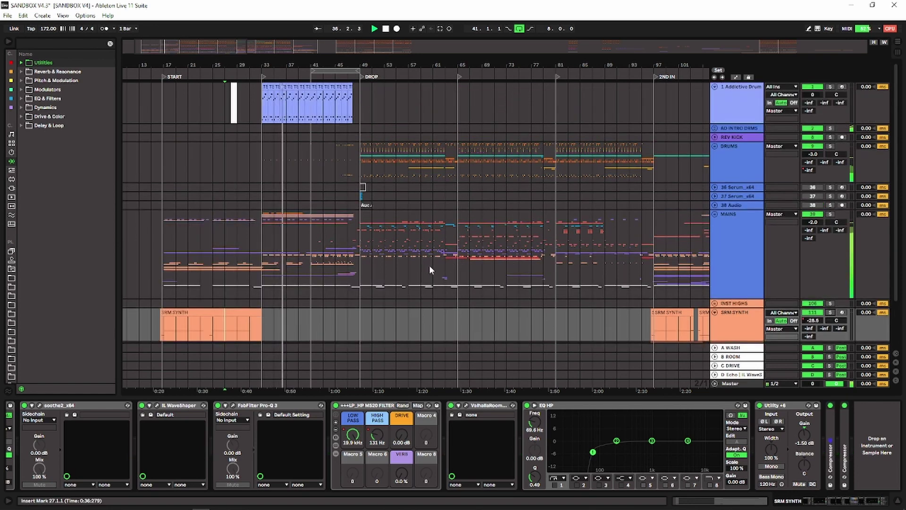
scroll(391, 259, down, 3)
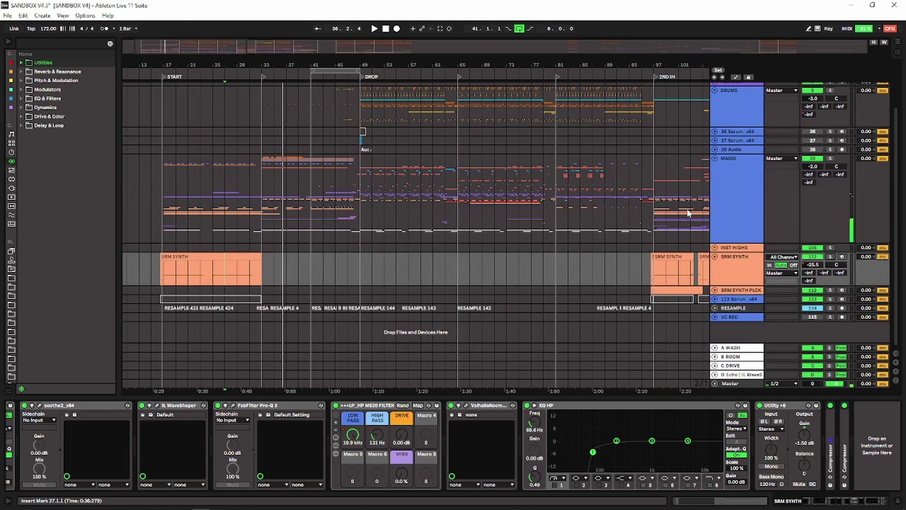
click(718, 163)
key(Right)
scroll(352, 241, down, 5)
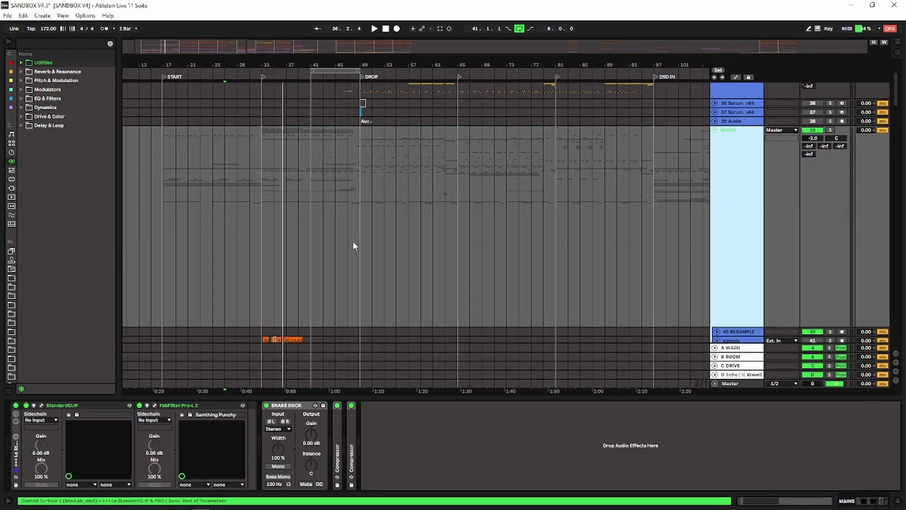
scroll(307, 243, down, 10)
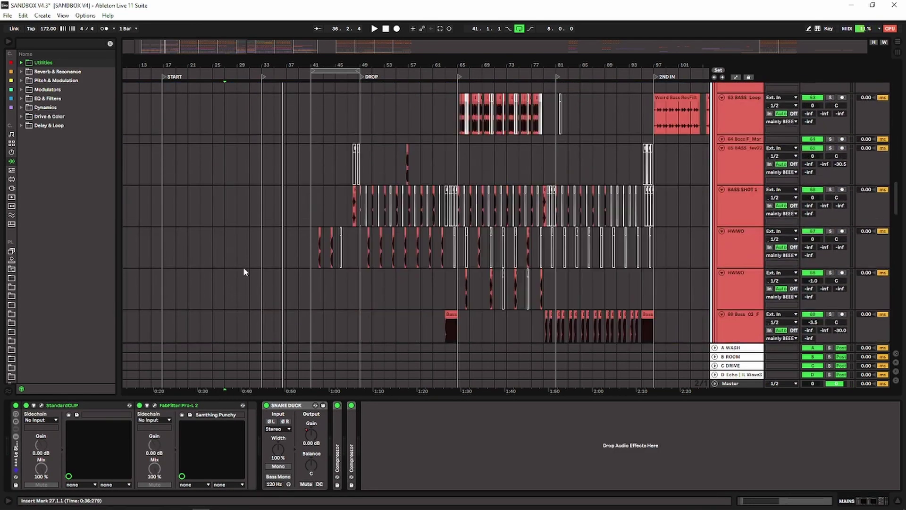
scroll(222, 284, down, 5)
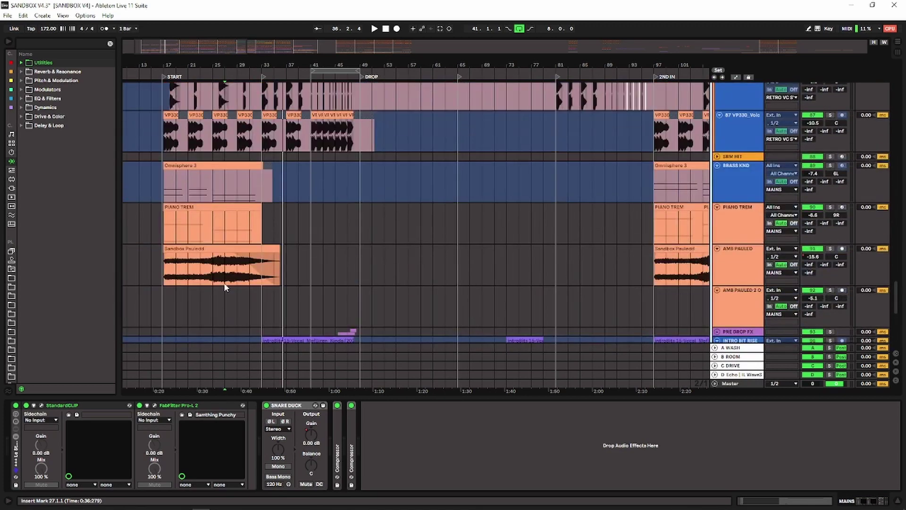
scroll(215, 155, down, 3)
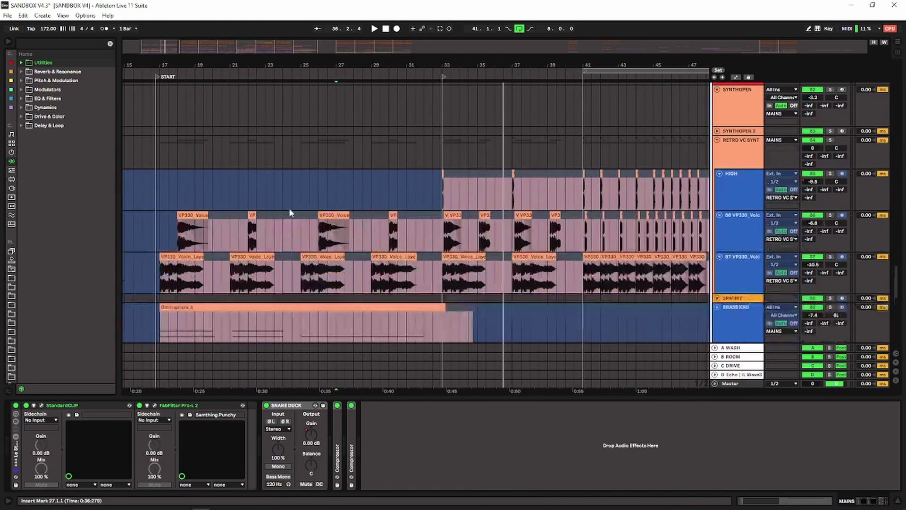
click(743, 158)
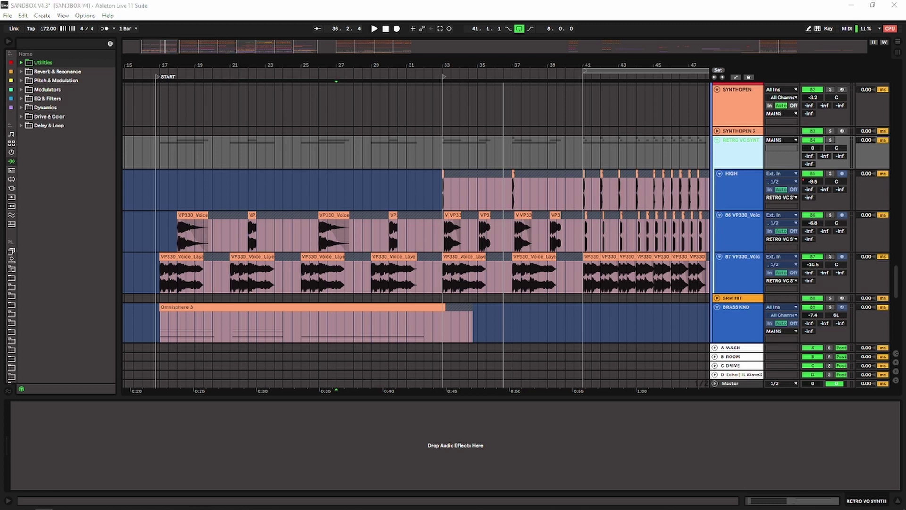
Examine the VP330 voice clip at bar 17 on track 87, selecting its first half bar in a closer view.
click(154, 206)
scroll(157, 201, down, 1)
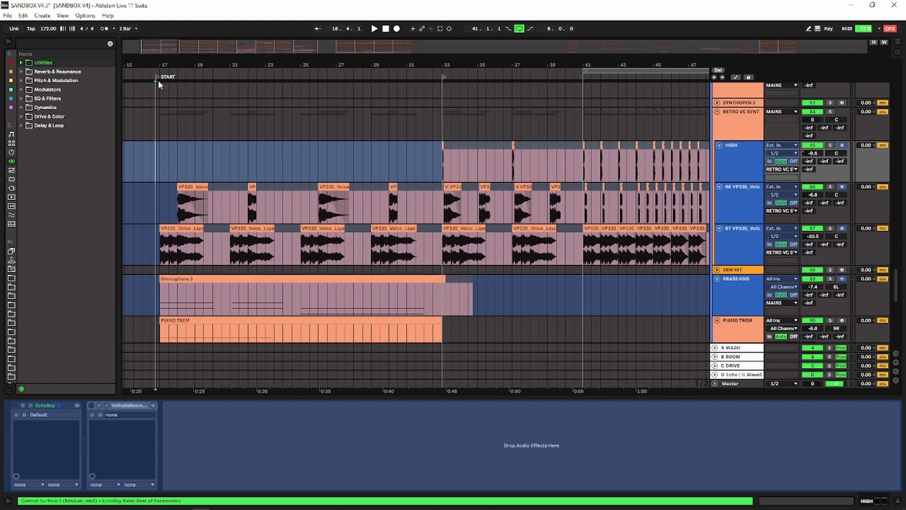
drag(158, 65, 187, 87)
click(214, 229)
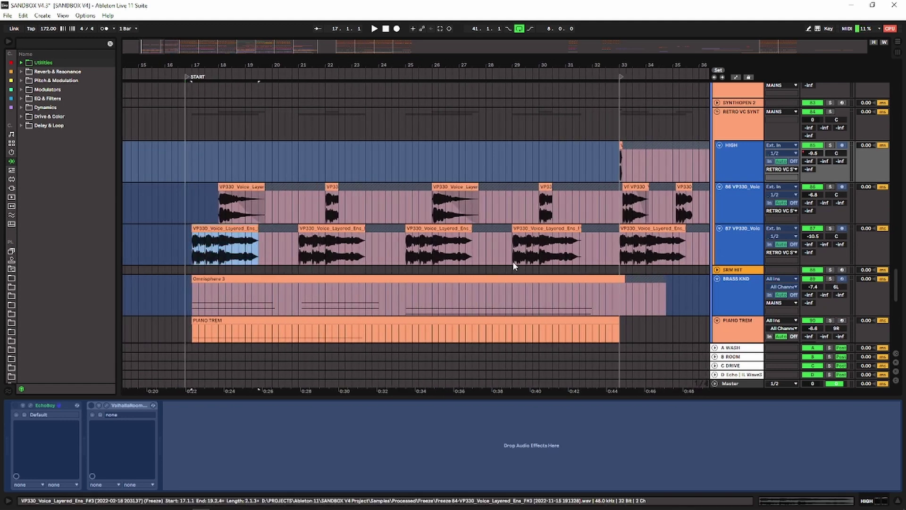
click(720, 245)
click(216, 228)
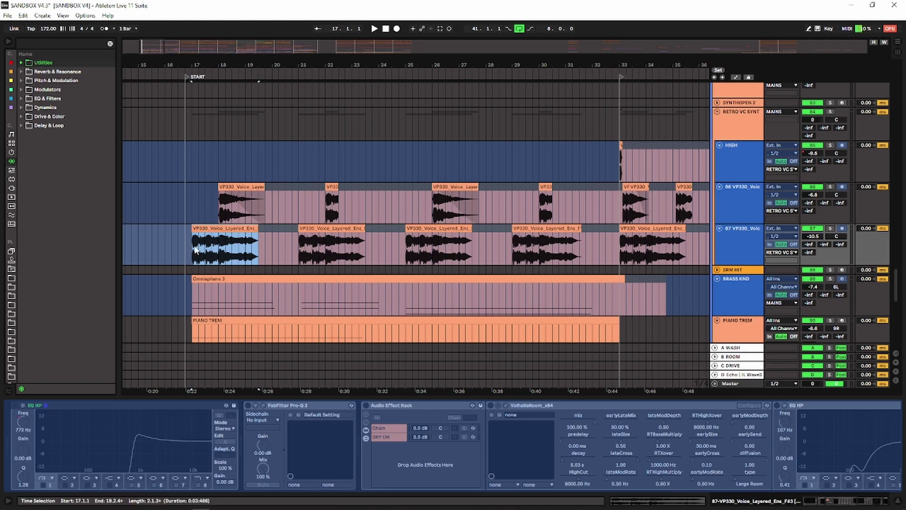
drag(195, 250, 206, 250)
scroll(199, 224, up, 2)
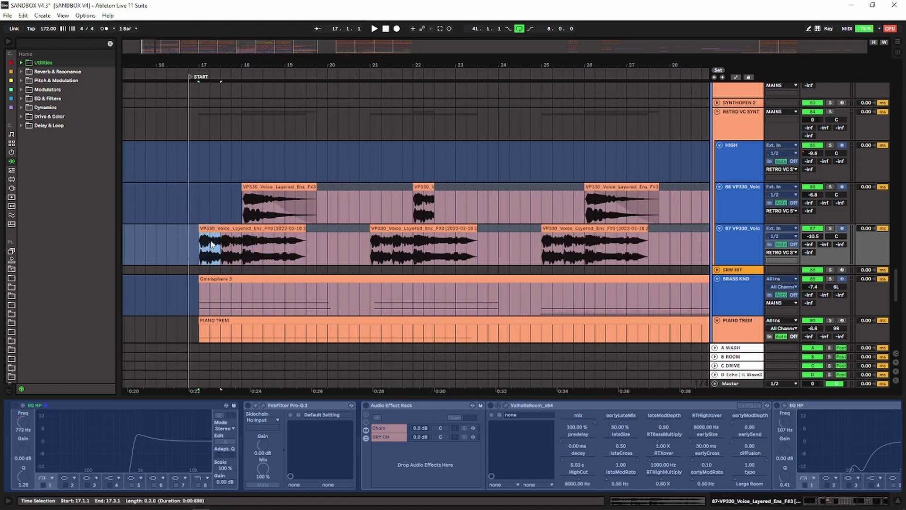
Solo the 87 VP330 track and listen to its voice chops from bar 17 and from bar 21.
click(830, 228)
key(space)
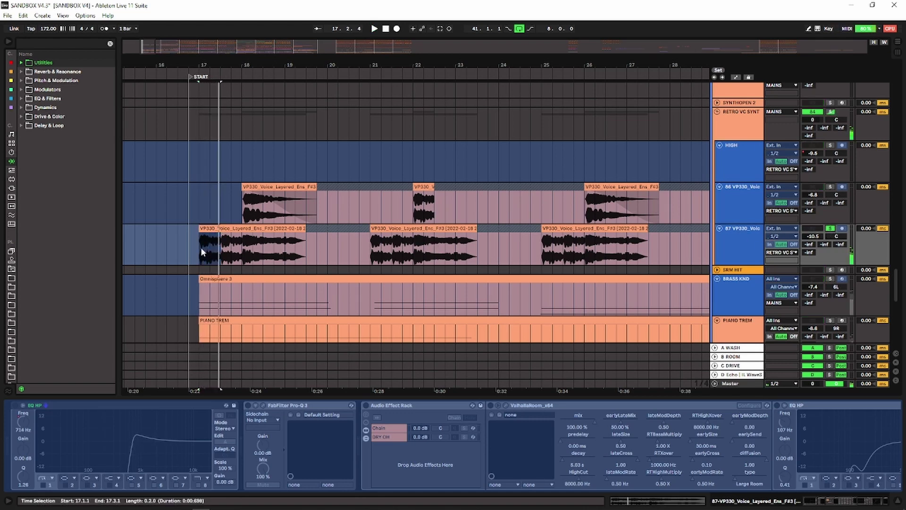
click(374, 253)
key(space)
drag(442, 63, 328, 24)
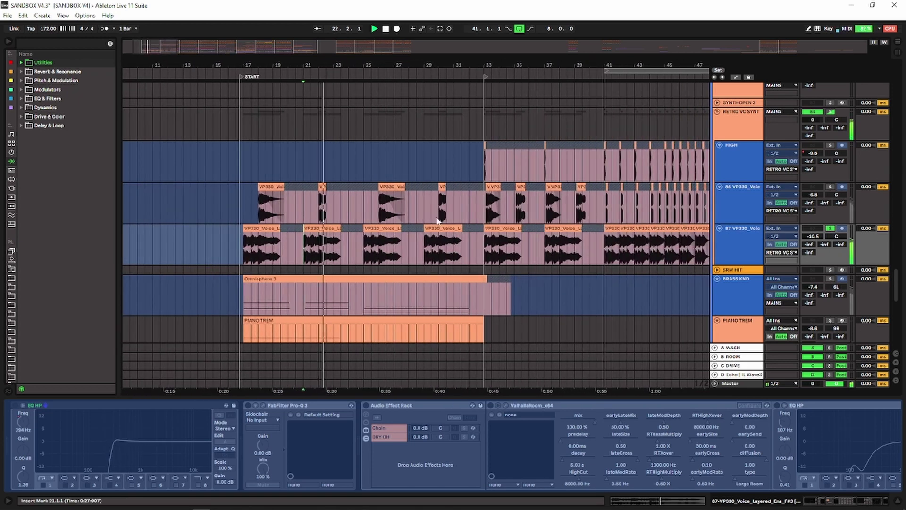
click(379, 229)
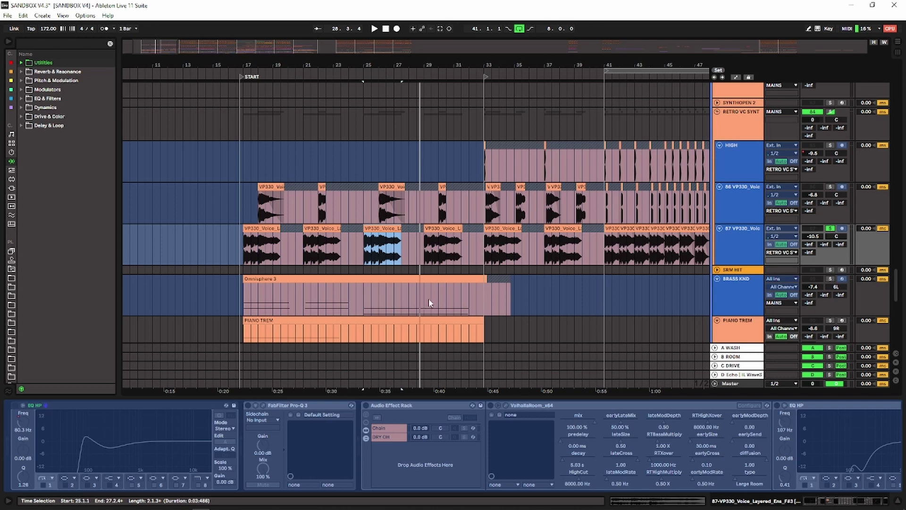
click(394, 243)
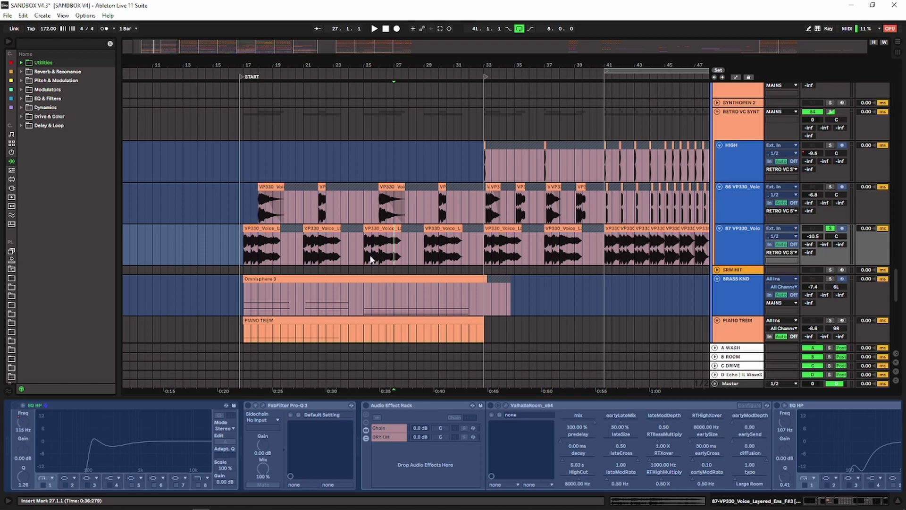
Switch the solo from track 87 to the 86 VP330 track and play its clip at bar 18.
click(261, 208)
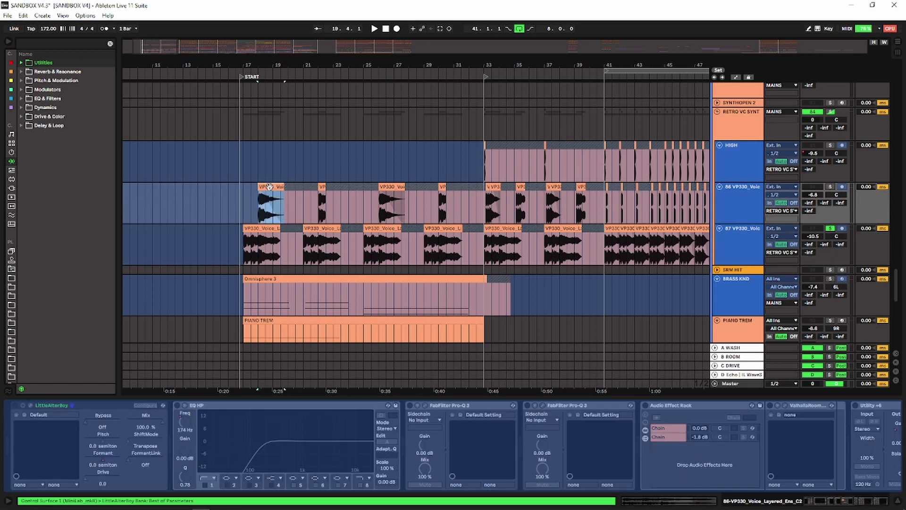
scroll(324, 189, up, 1)
click(830, 228)
click(830, 187)
key(space)
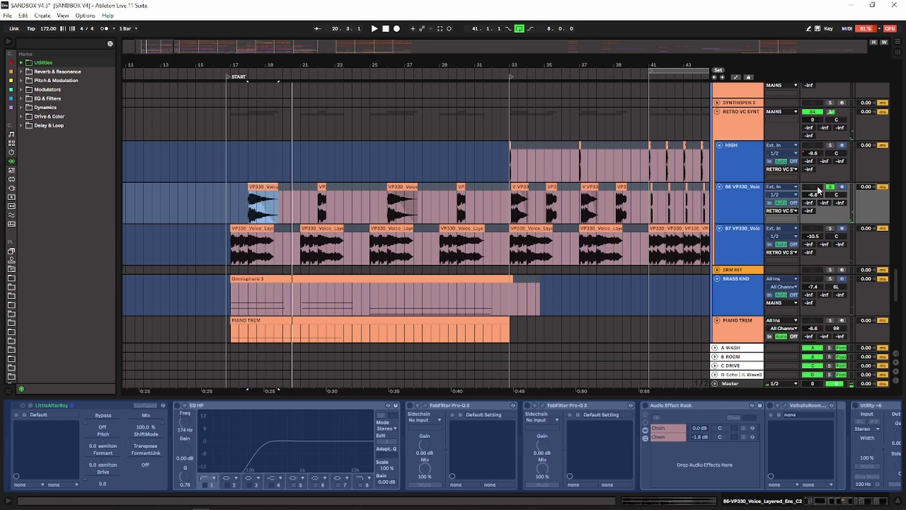
Compare track 87's clips with the longer clip at bar 18 and the short one at bar 22 on track 86.
click(560, 242)
drag(515, 246, 321, 213)
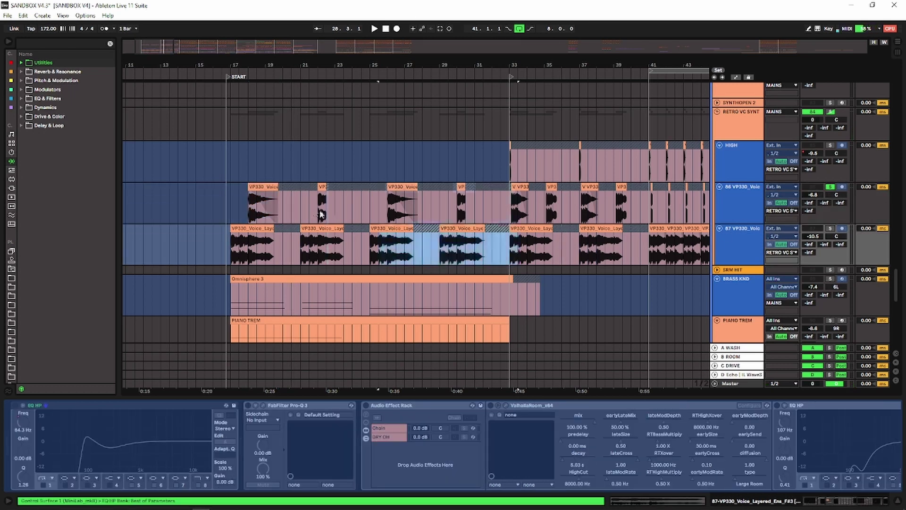
click(265, 187)
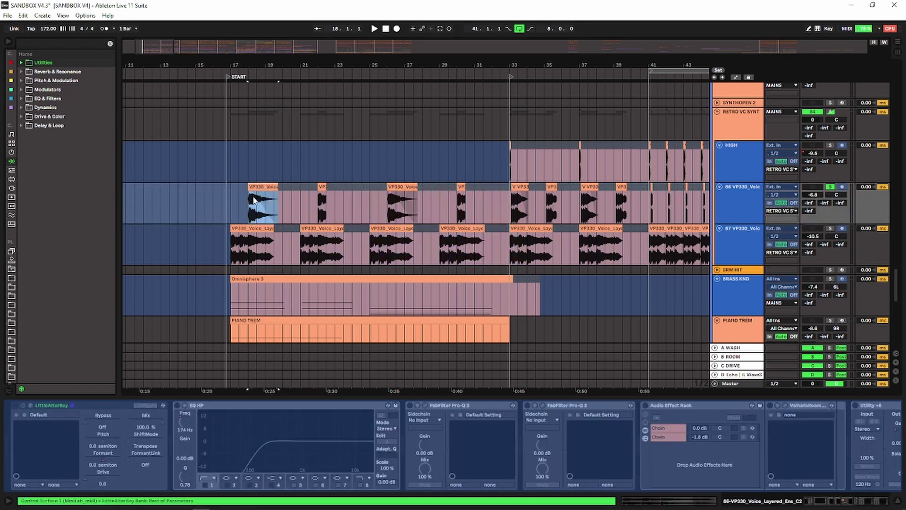
click(322, 203)
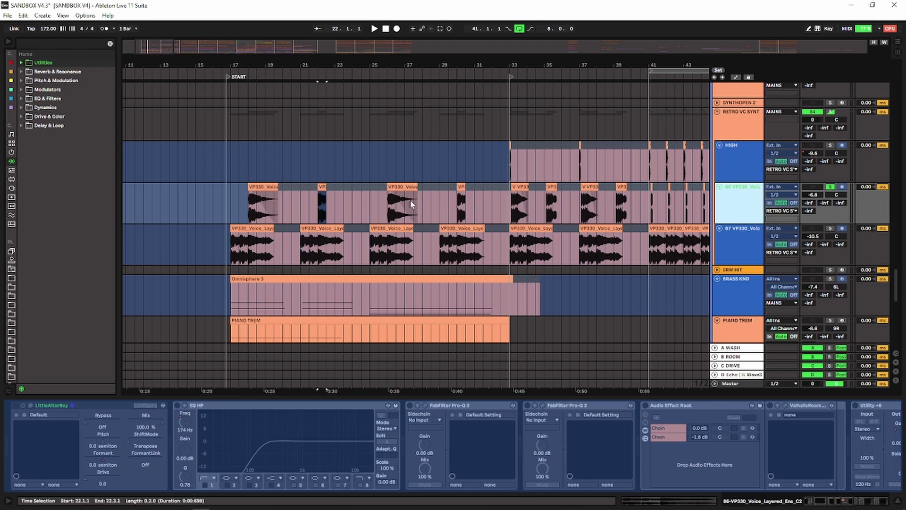
click(323, 188)
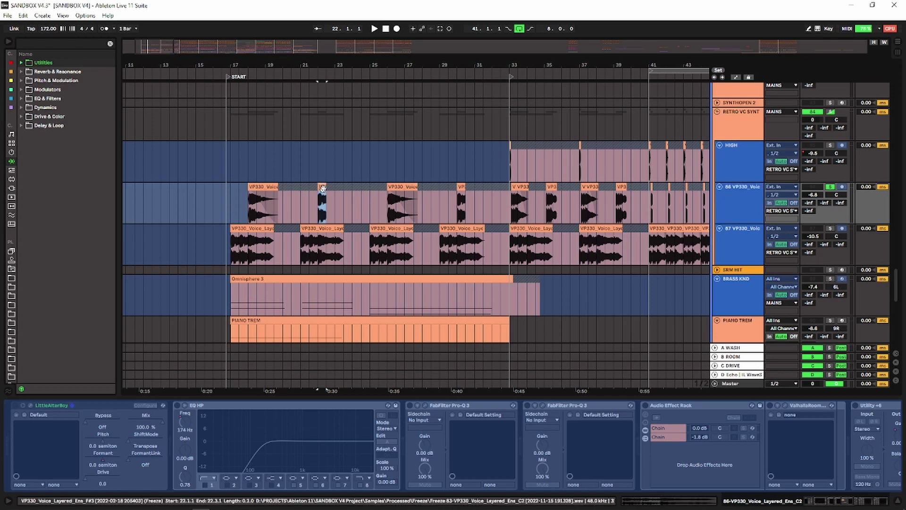
Solo track 87 together with track 86 and play both from the clip at bar 26.
click(402, 187)
click(830, 229)
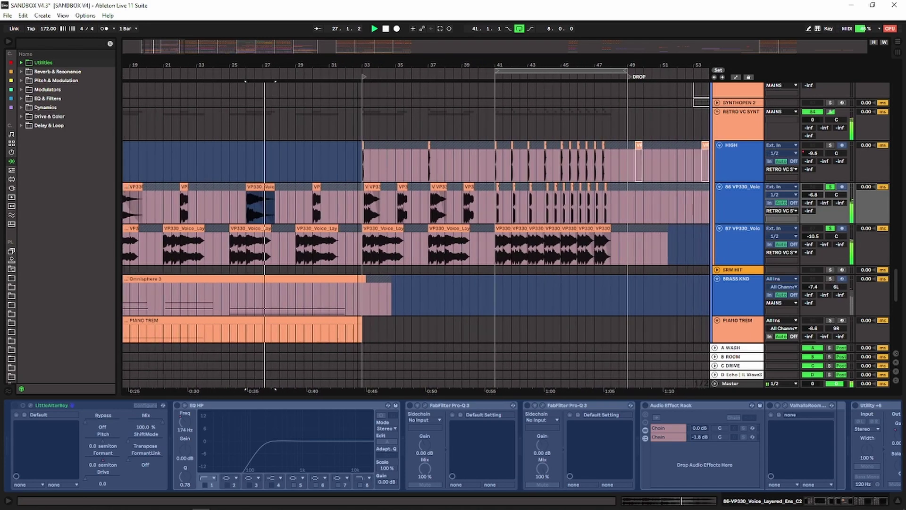
drag(284, 62, 196, 58)
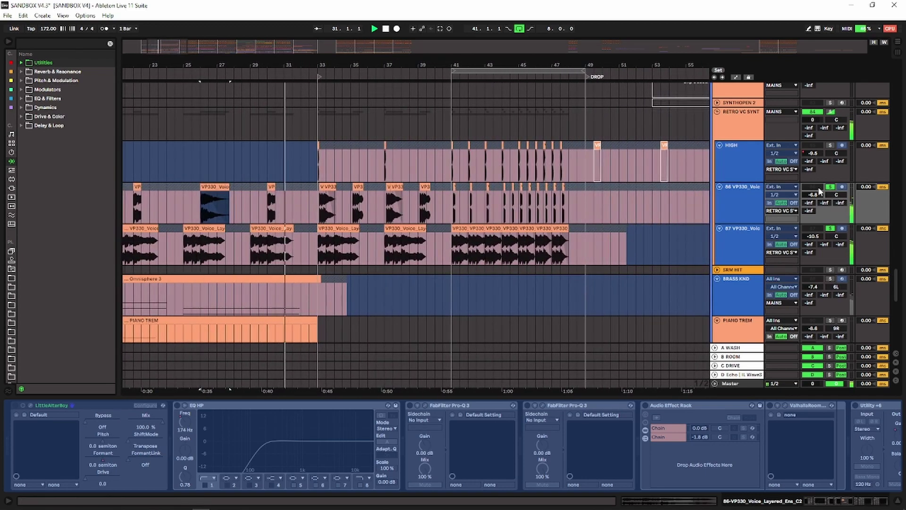
Add the HIGH track to the soloed VP330 layers and play all three from bar 33.
click(764, 165)
click(831, 146)
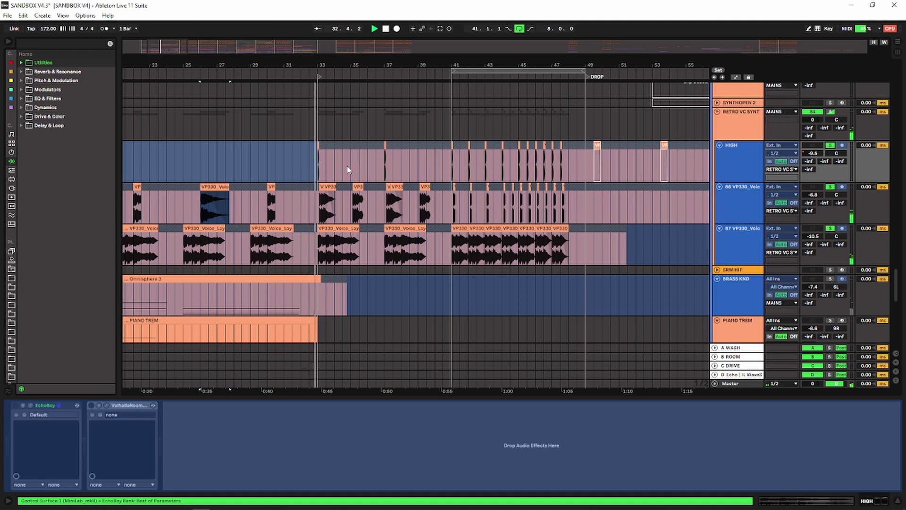
click(312, 157)
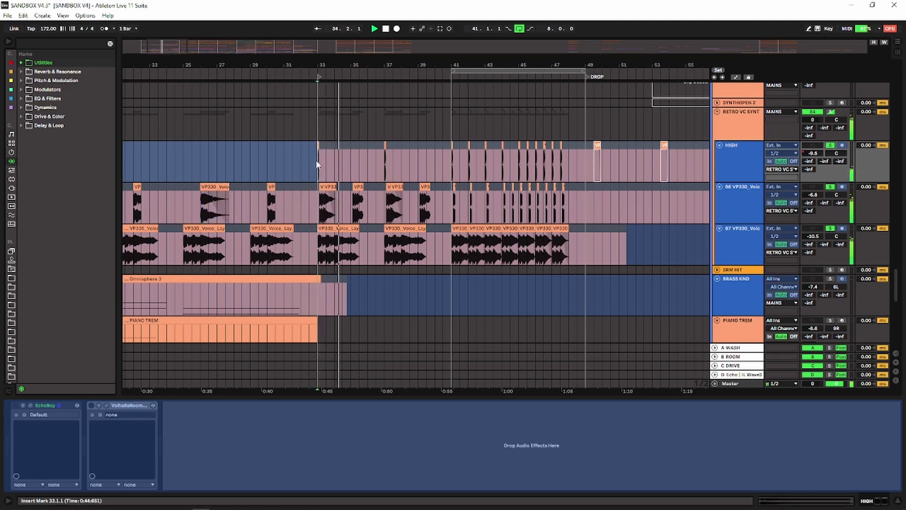
click(729, 165)
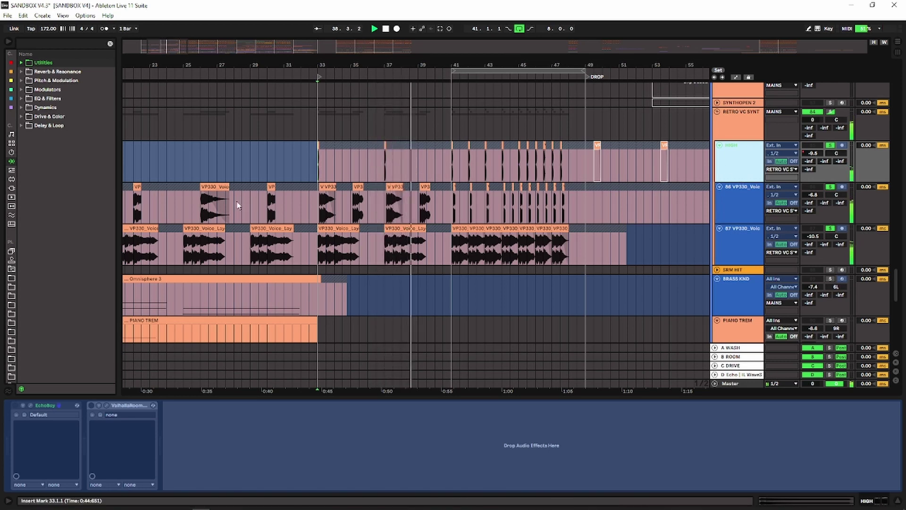
Solo the whole RETRO VC SYNTH group and listen to its layers up to the DROP marker.
click(210, 189)
drag(317, 165, 342, 163)
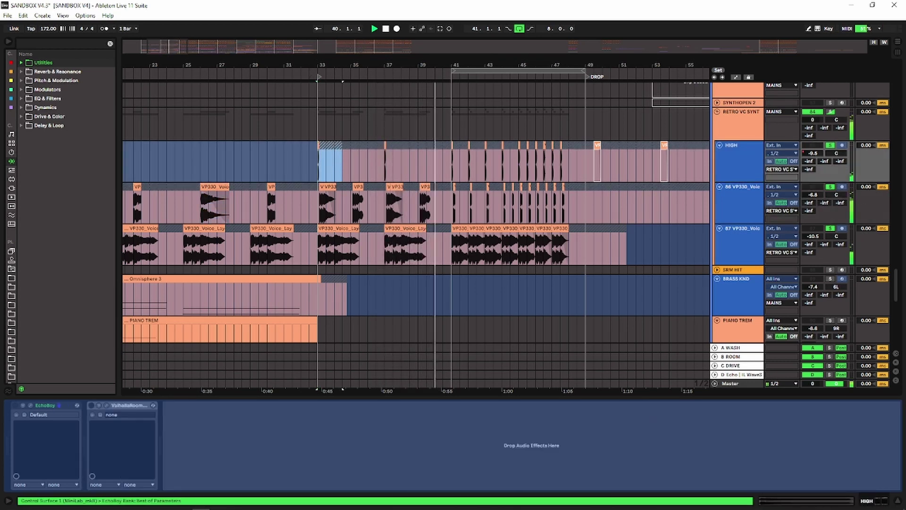
drag(314, 67, 271, 30)
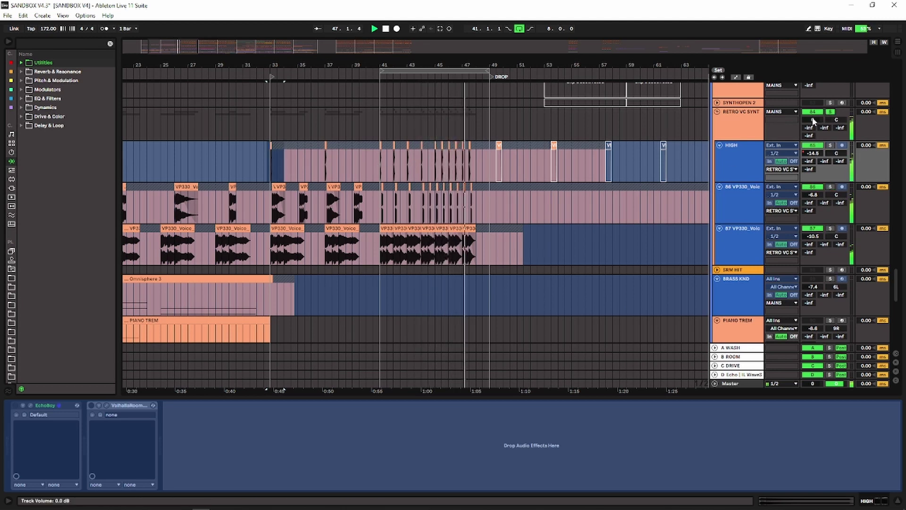
click(750, 124)
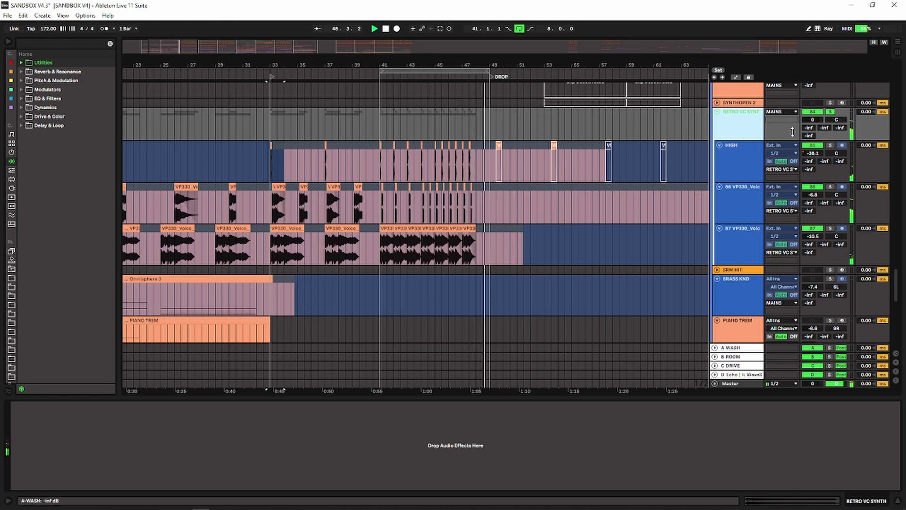
Take the RETRO VC SYNTH group out of solo and stop playback with the start point at bar 31 on HIGH.
click(747, 163)
click(830, 112)
click(242, 162)
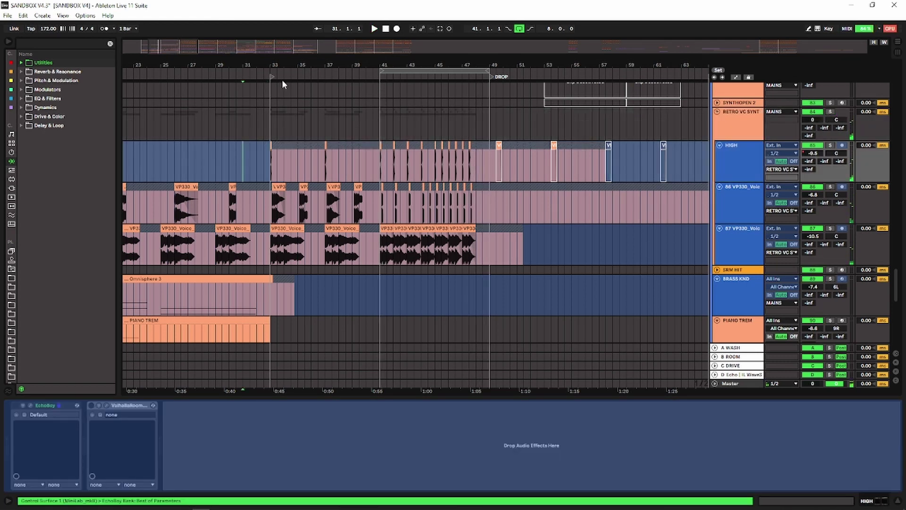
Collapse the RETRO VC SYNTH group and bring the BRASS KNO and PIANO TREM tracks below it into view.
mouse_move(281, 66)
mouse_down()
mouse_move(340, 66)
mouse_move(340, 48)
mouse_up()
scroll(583, 198, up, 3)
click(729, 209)
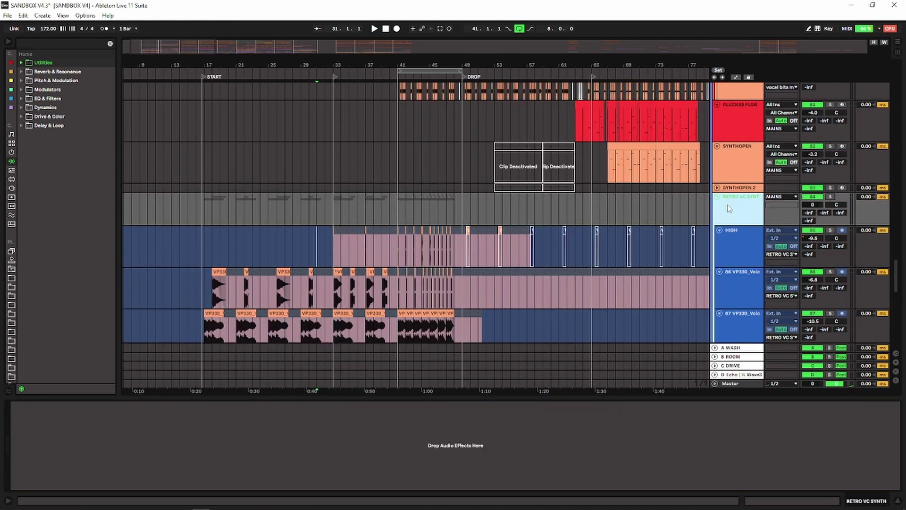
scroll(400, 229, down, 5)
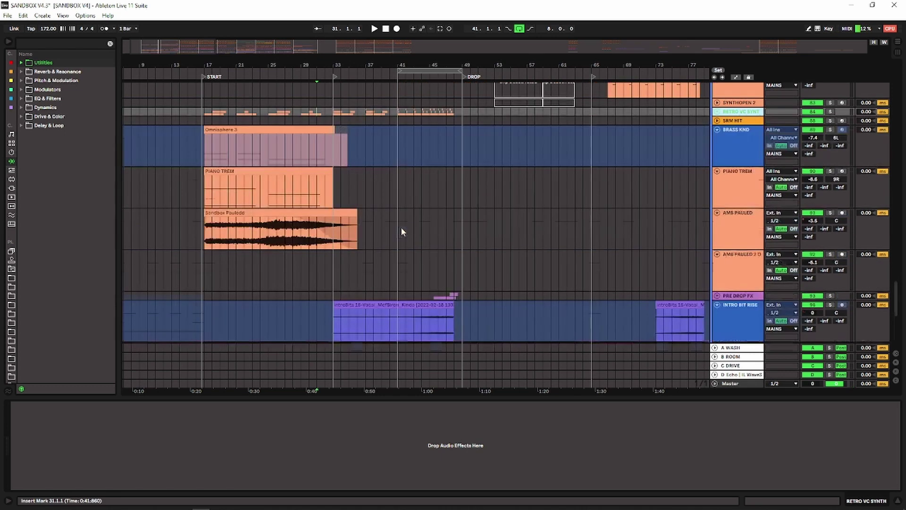
Solo the BRASS KNO track and play it from 16.4.1, just before its Omnisphere 3 clip.
click(221, 118)
drag(398, 66, 512, 95)
scroll(522, 174, up, 3)
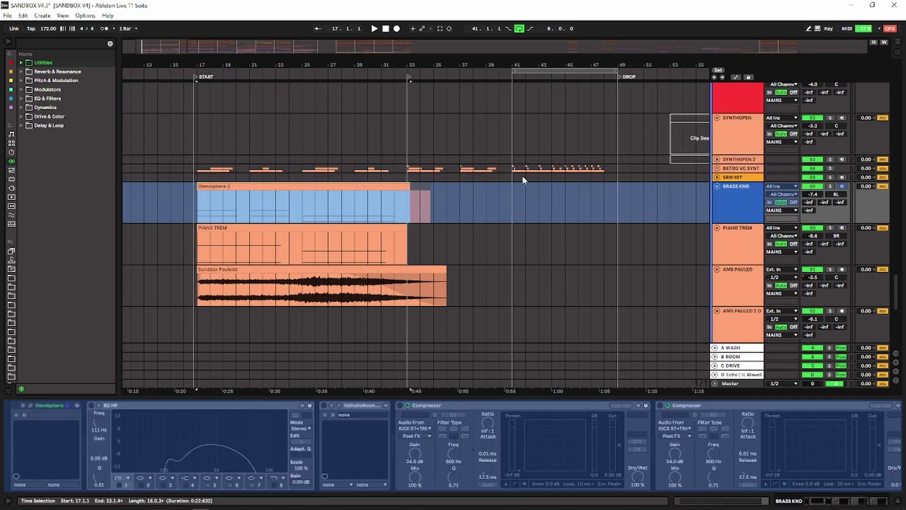
click(739, 204)
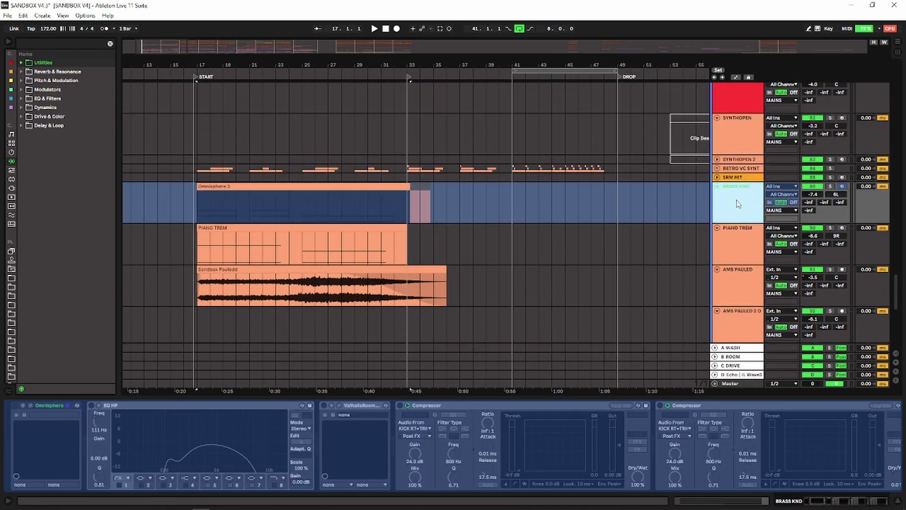
click(195, 214)
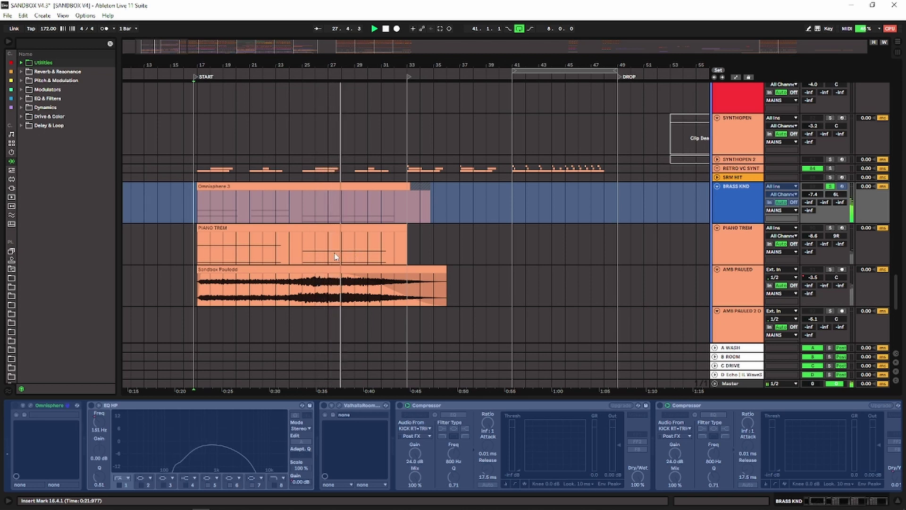
Solo PIANO TREM together with BRASS KNO and play both tracks from bar 17.
scroll(808, 199, down, 2)
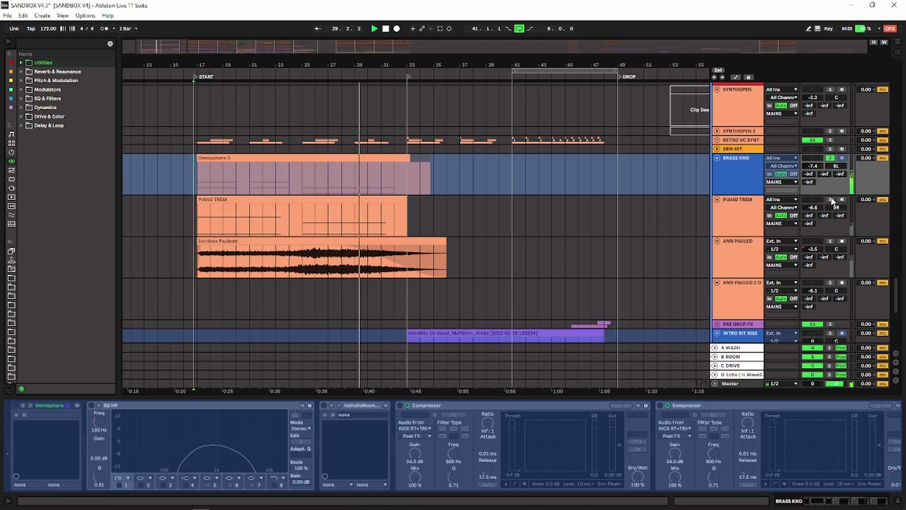
scroll(191, 217, up, 3)
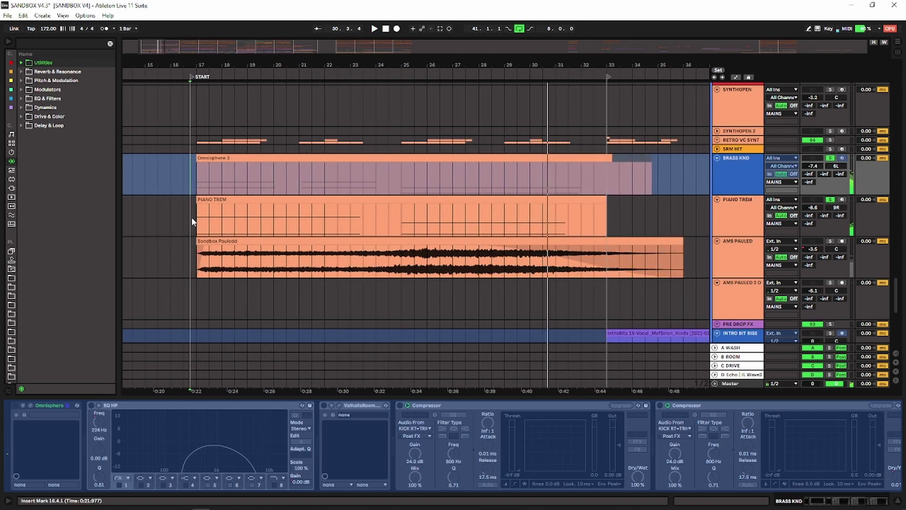
click(193, 220)
click(342, 237)
key(space)
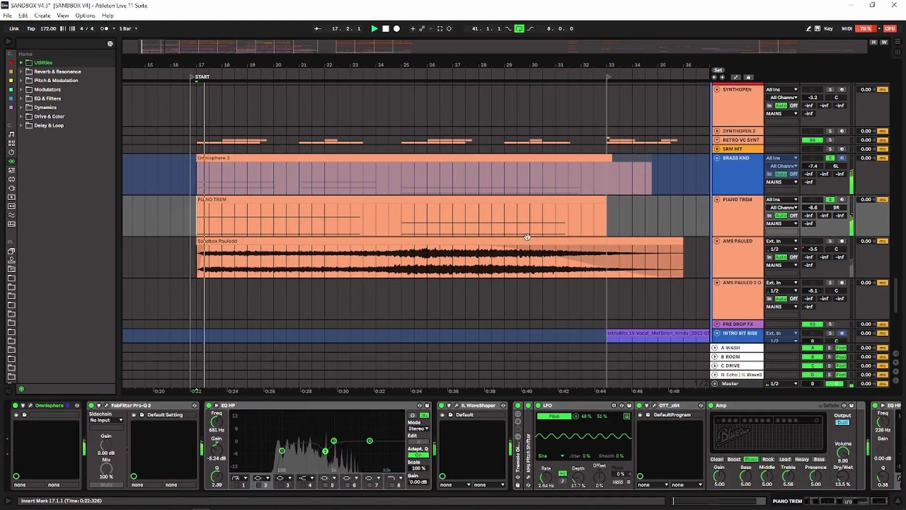
Deactivate every PIANO TREM effect from FabFilter Pro-Q 3 to the final EQ HP and replay from bar 17.
click(744, 219)
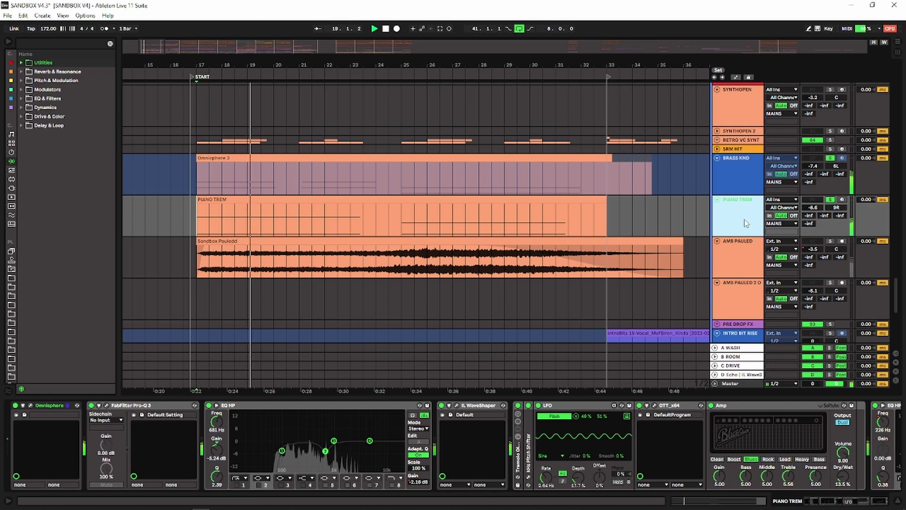
click(152, 406)
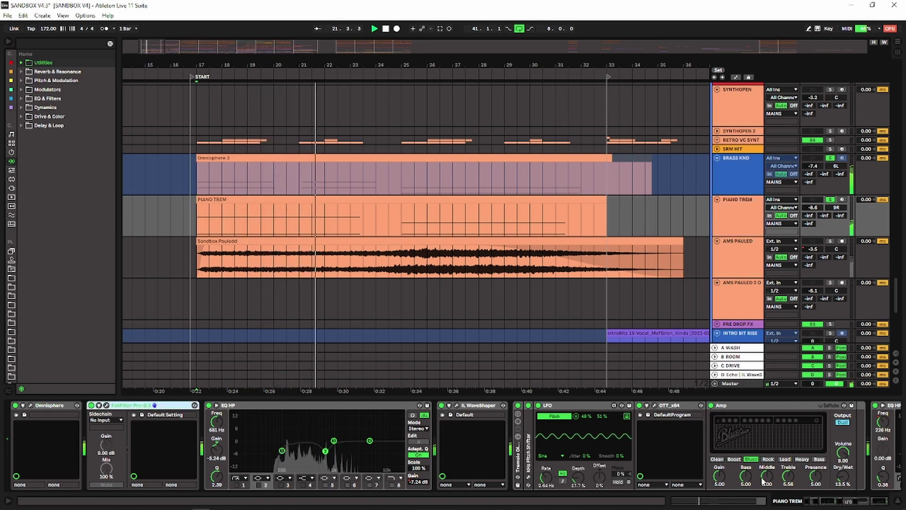
drag(852, 501, 887, 502)
shift+click(717, 405)
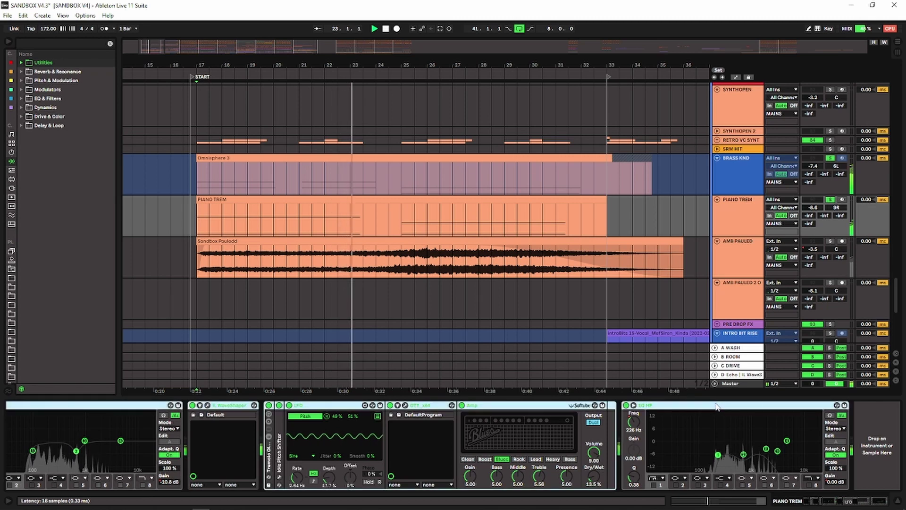
key(0)
key(space)
key(space)
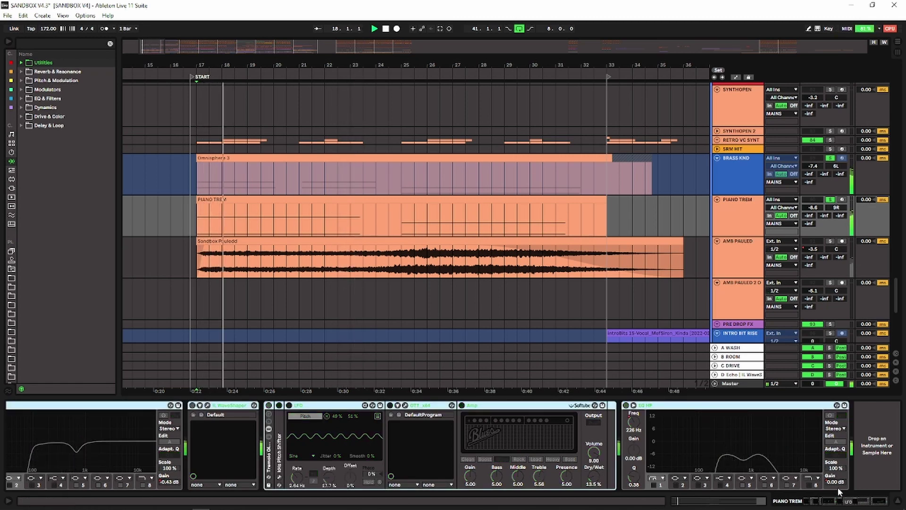
Reactivate FabFilter Pro-Q 3 on PIANO TREM and add a band at about 701 Hz and -1.3 dB beside the narrow notch.
scroll(150, 413, left, 10)
click(150, 414)
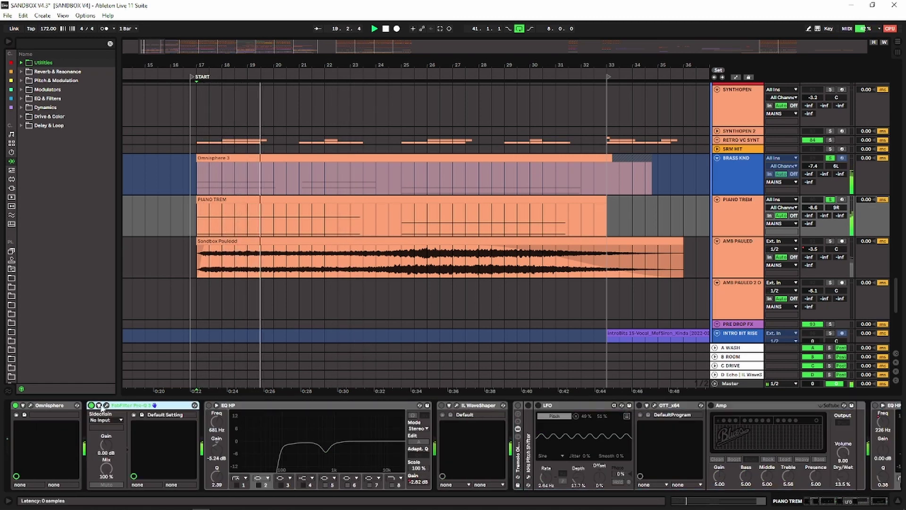
click(107, 405)
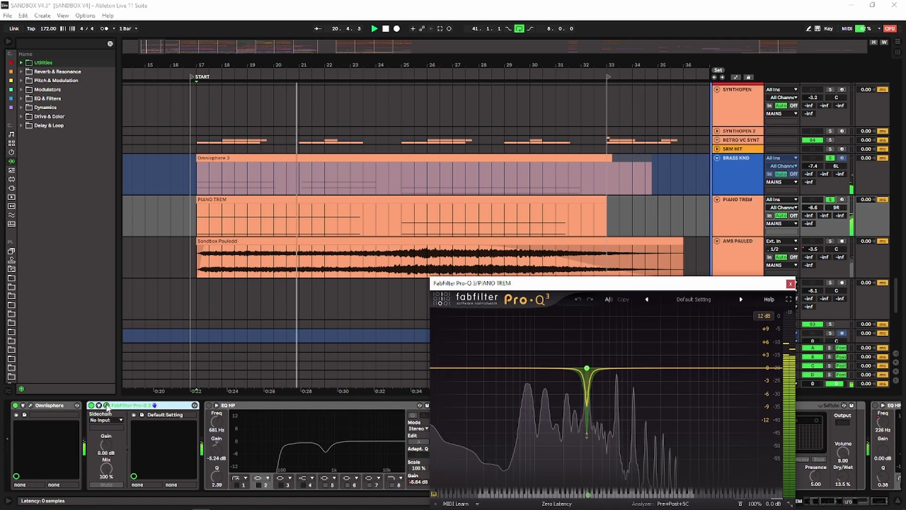
mouse_move(587, 369)
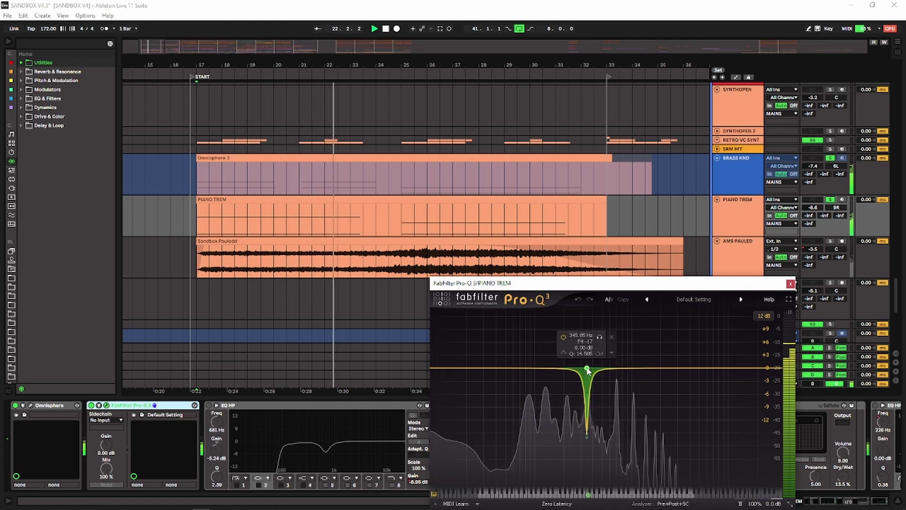
click(617, 374)
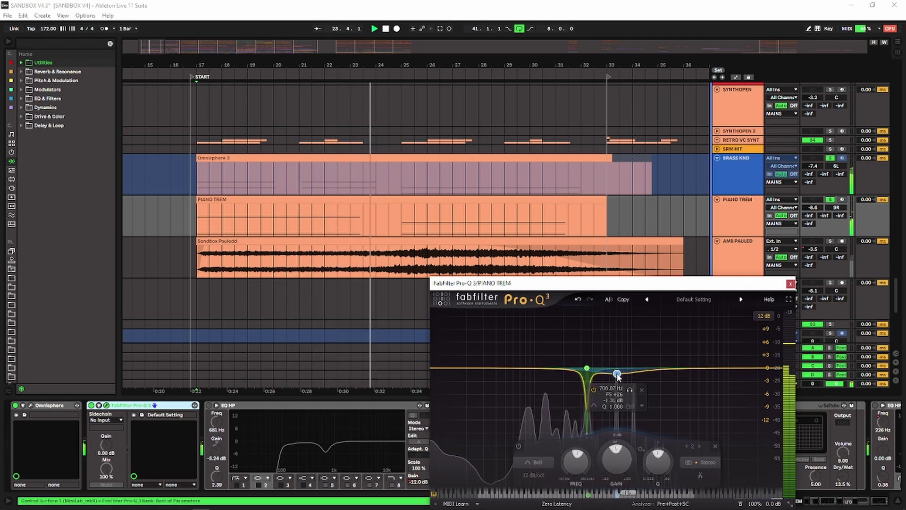
click(790, 284)
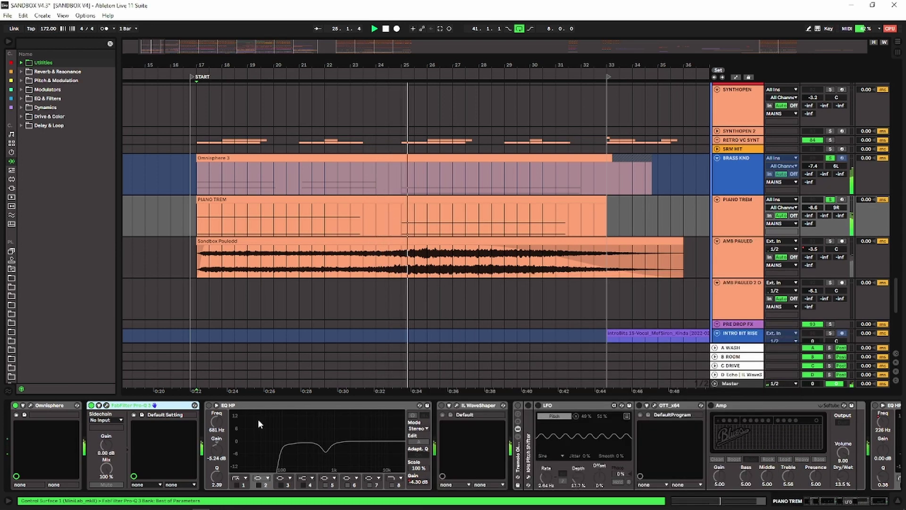
Reactivate the first EQ HP and IL WaveShaper on PIANO TREM, unsolo BRASS KNO and replay from bar 17.
click(209, 406)
click(240, 408)
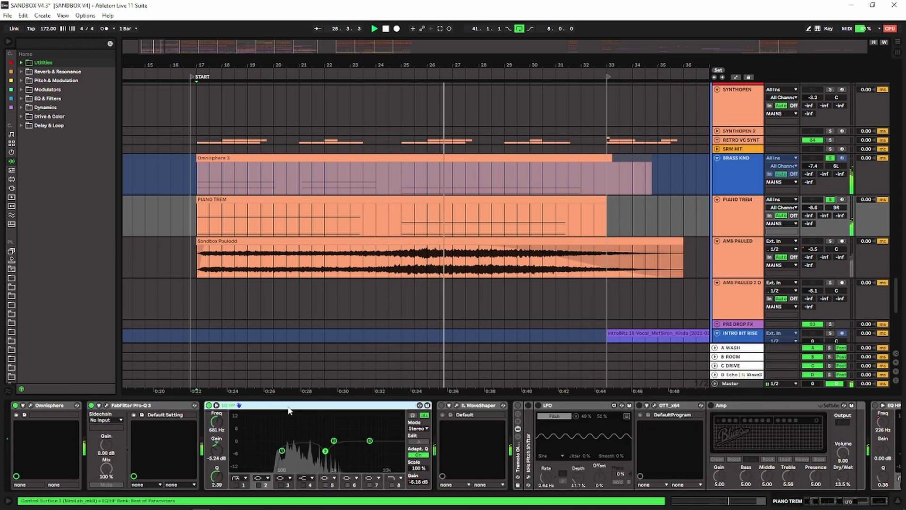
click(441, 405)
key(space)
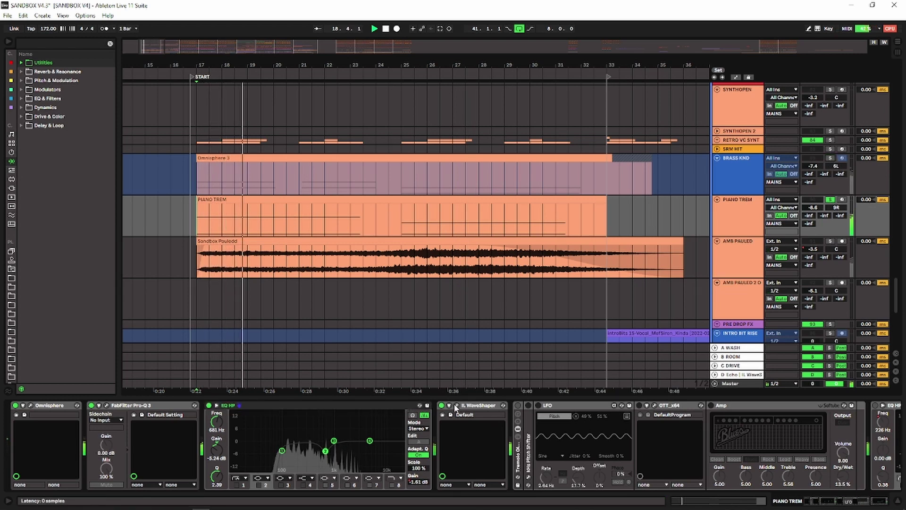
click(502, 405)
click(502, 405)
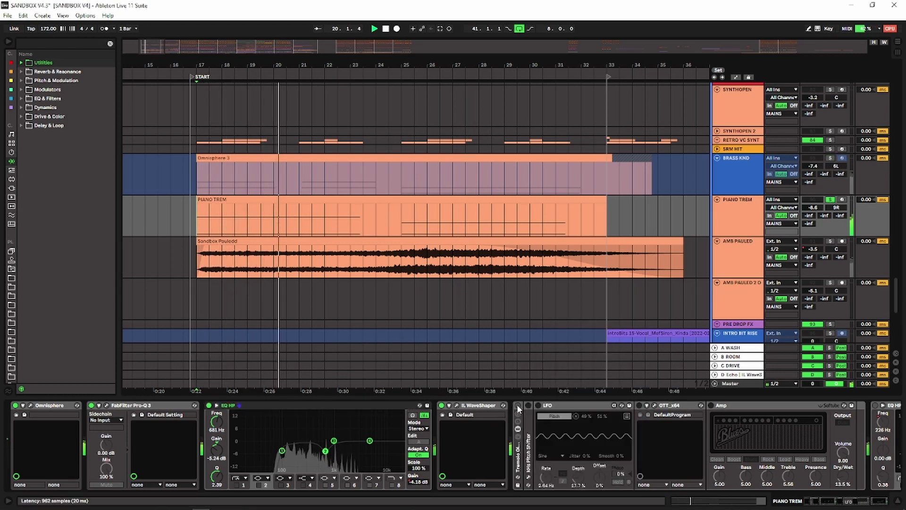
Reactivate the Tremolo Old feel Bright_SMT rack with its pitch shifter, LFO, OTT_x64 and Amp, and replay PIANO TREM from bar 17.
click(517, 405)
click(517, 406)
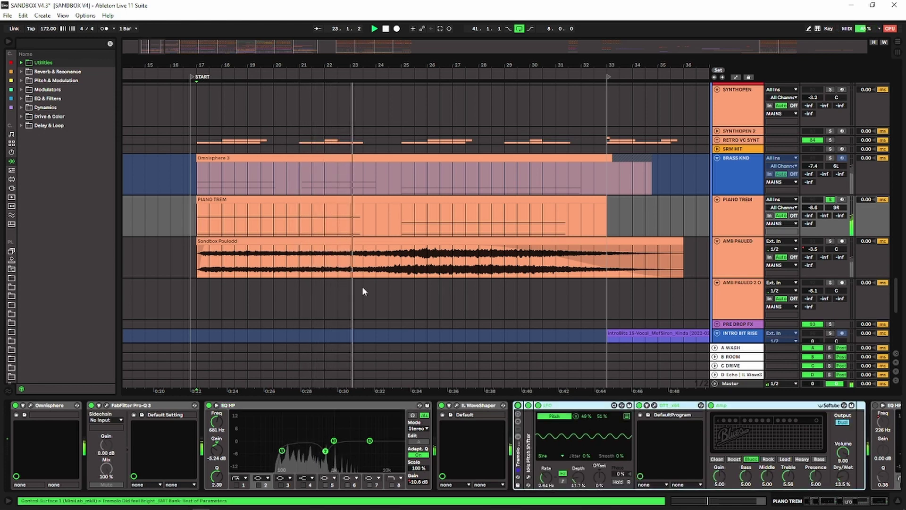
click(564, 406)
click(198, 220)
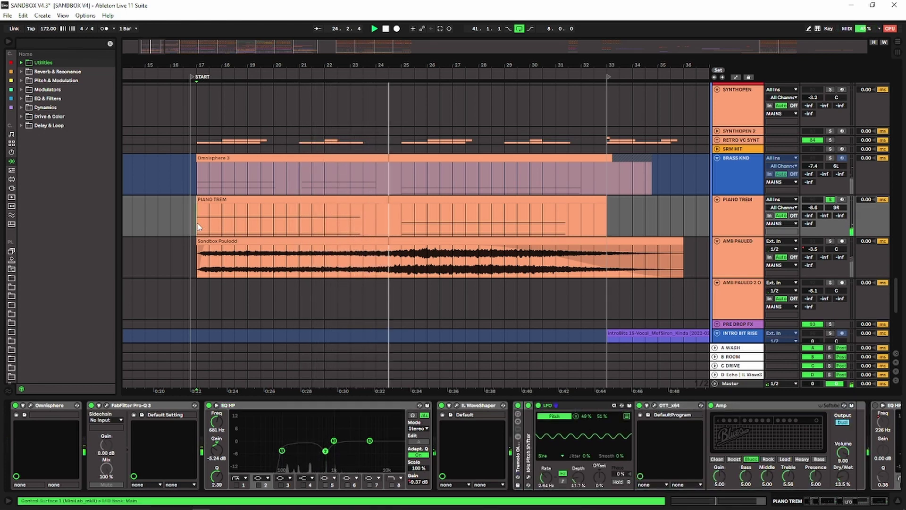
key(space)
key(space)
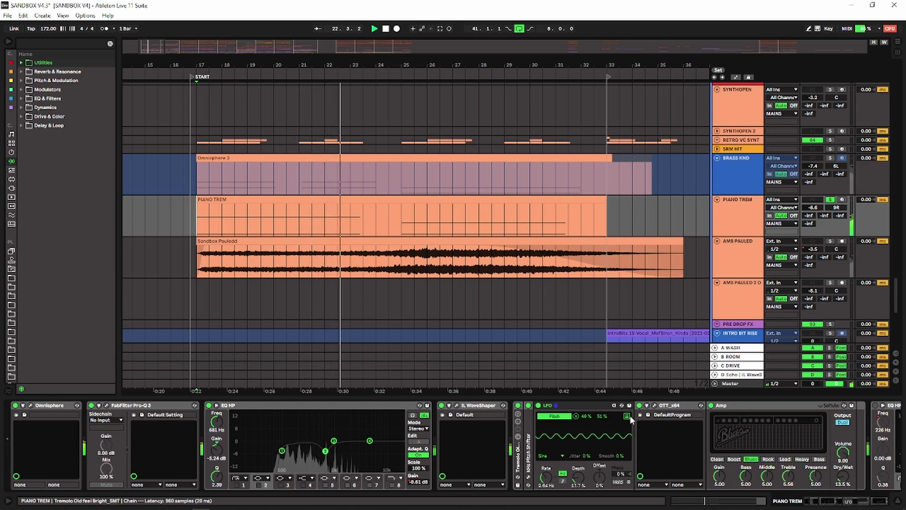
Reactivate the EQ HP at the end of the PIANO TREM chain and replay from bar 17.
click(851, 502)
drag(852, 505, 868, 504)
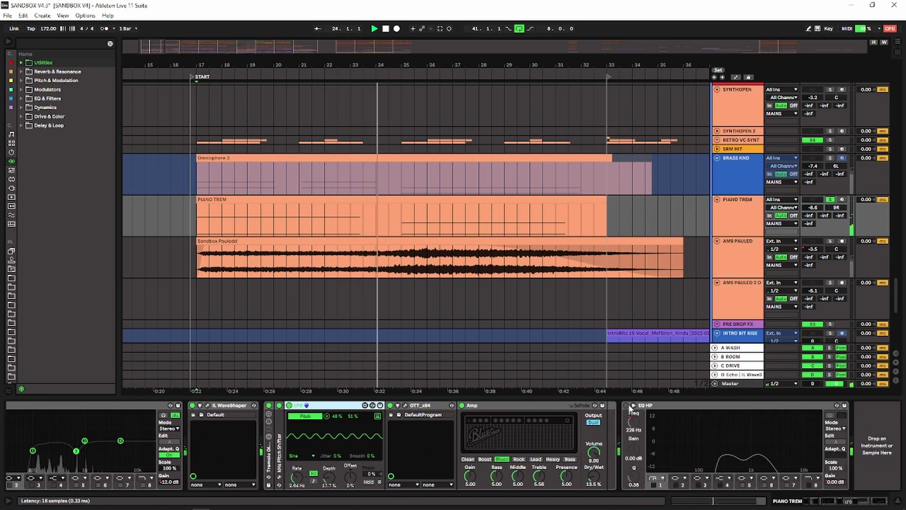
click(626, 405)
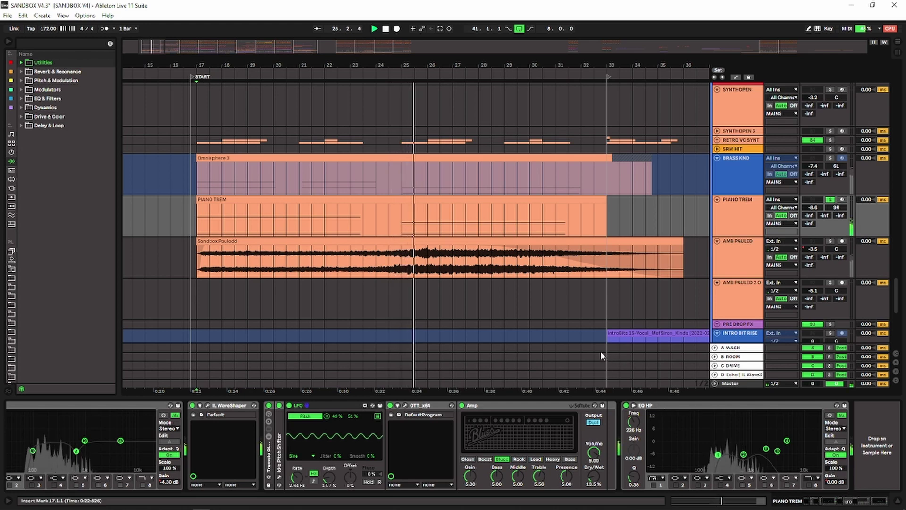
key(space)
key(space)
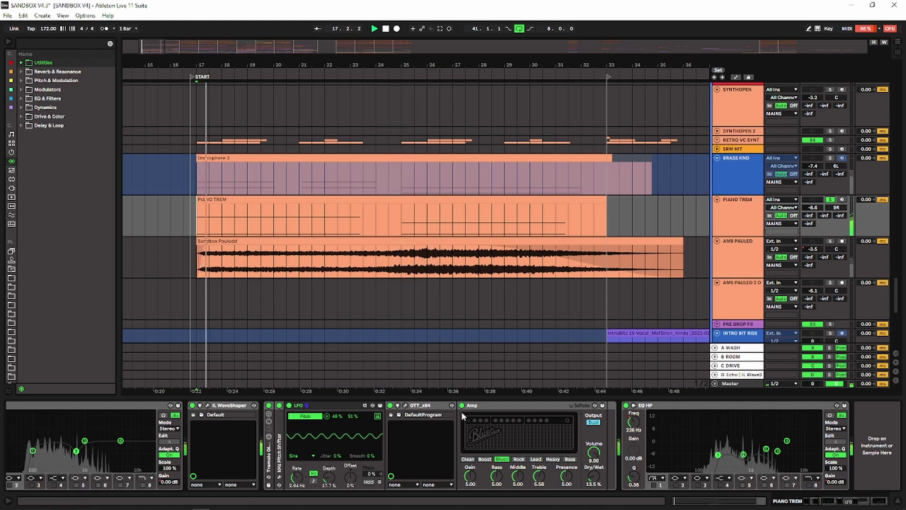
Compare PIANO TREM from bar 17 with the rack's LFO and kHs Pitch Shifter switched off and back on.
click(311, 405)
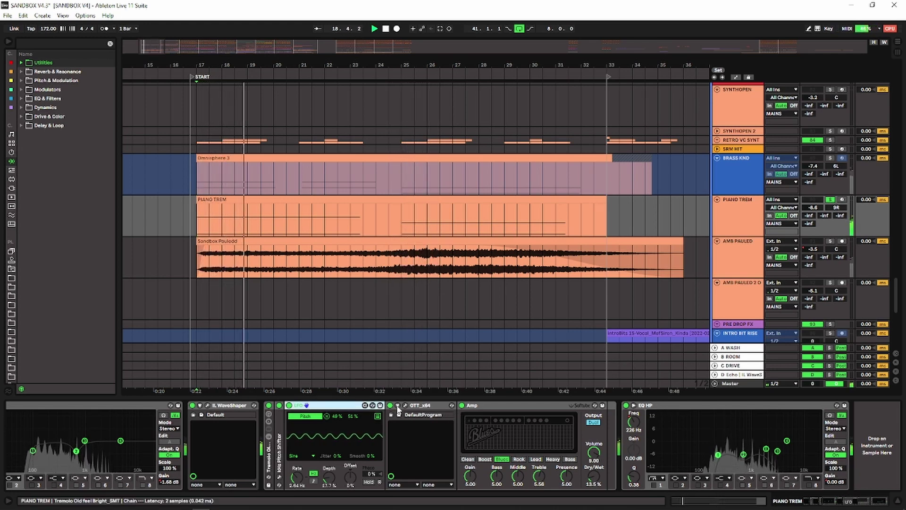
key(0)
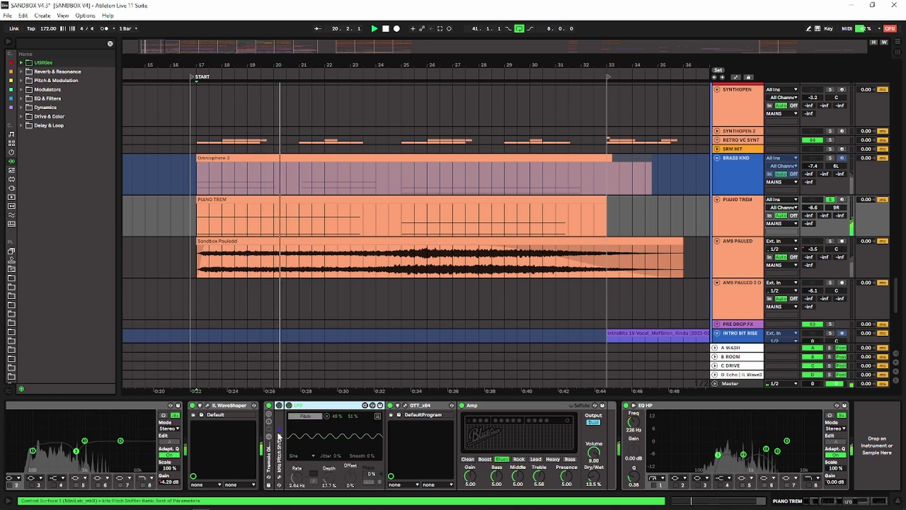
key(space)
key(space)
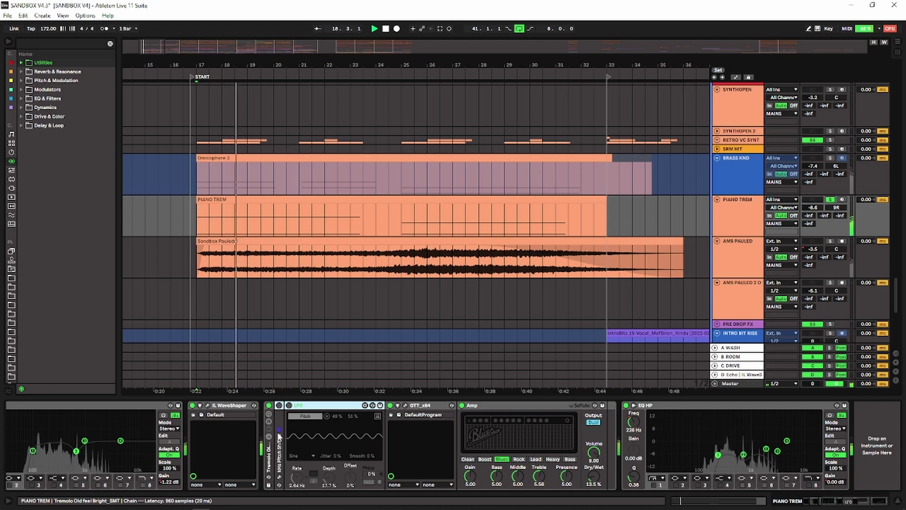
key(0)
key(space)
key(space)
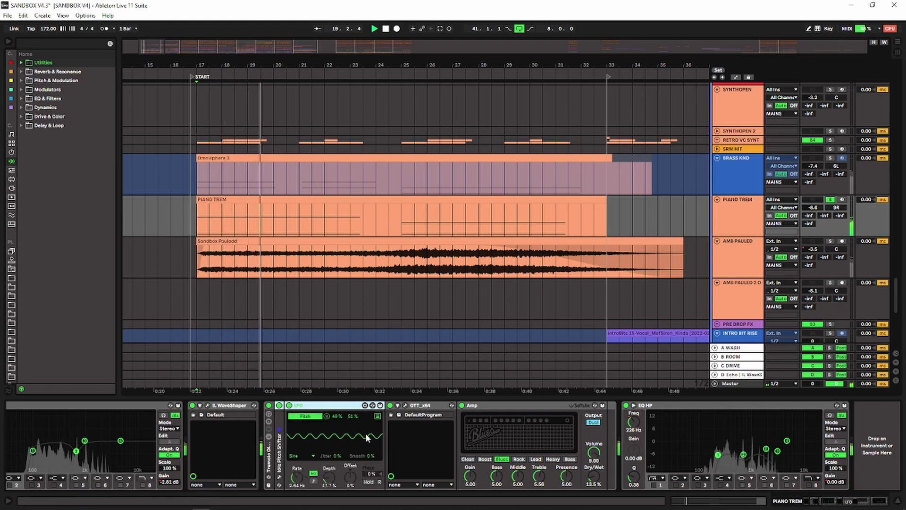
Collapse the Tremolo Old feel Bright_SMT rack in the PIANO TREM device chain.
mouse_move(843, 501)
mouse_down()
mouse_move(825, 501)
mouse_move(847, 501)
mouse_up()
double_click(264, 463)
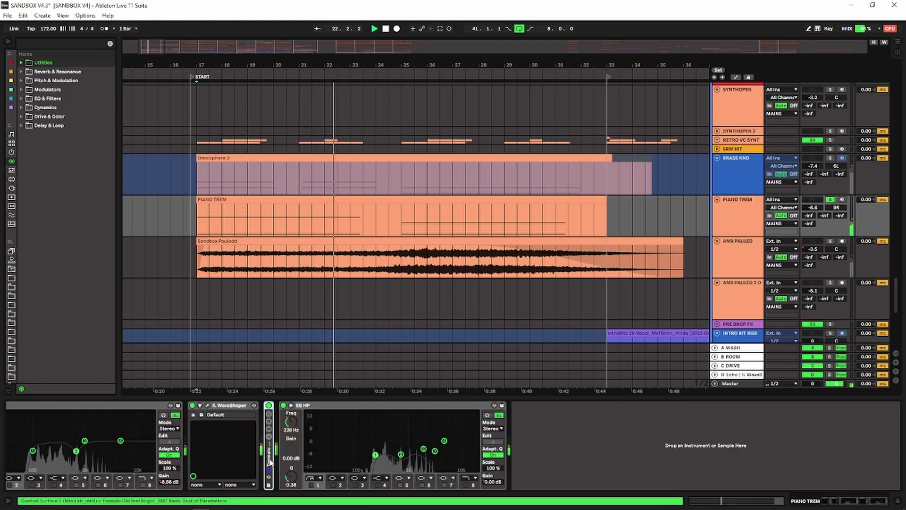
Solo the AMB PAULED track and audition its Sandbox Pauledd clip from bar 17.
click(767, 259)
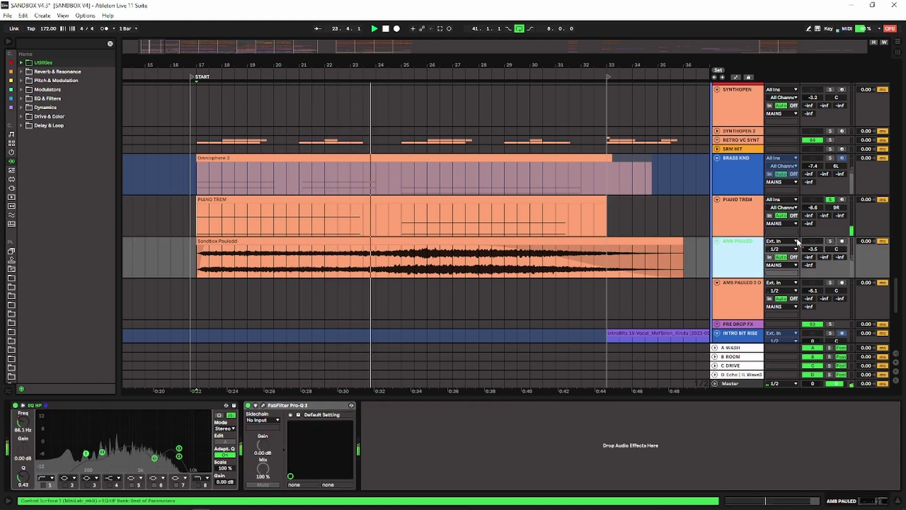
click(243, 241)
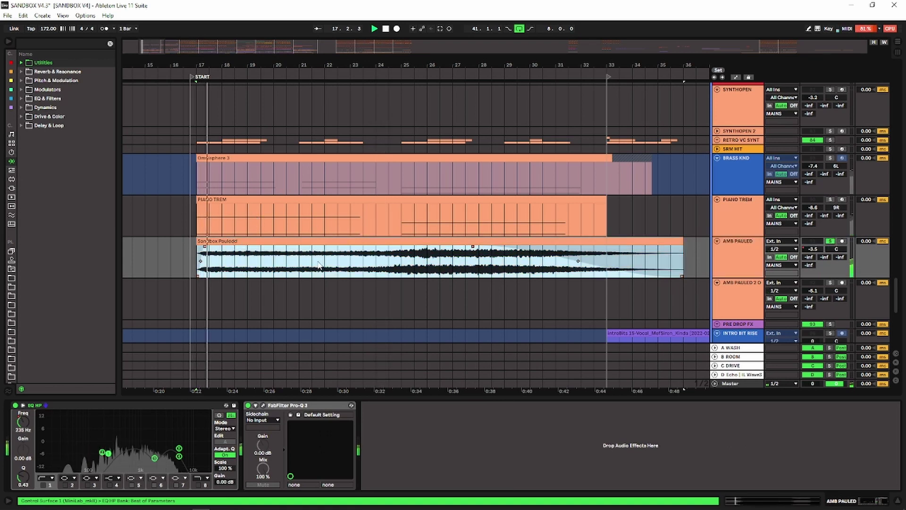
click(736, 259)
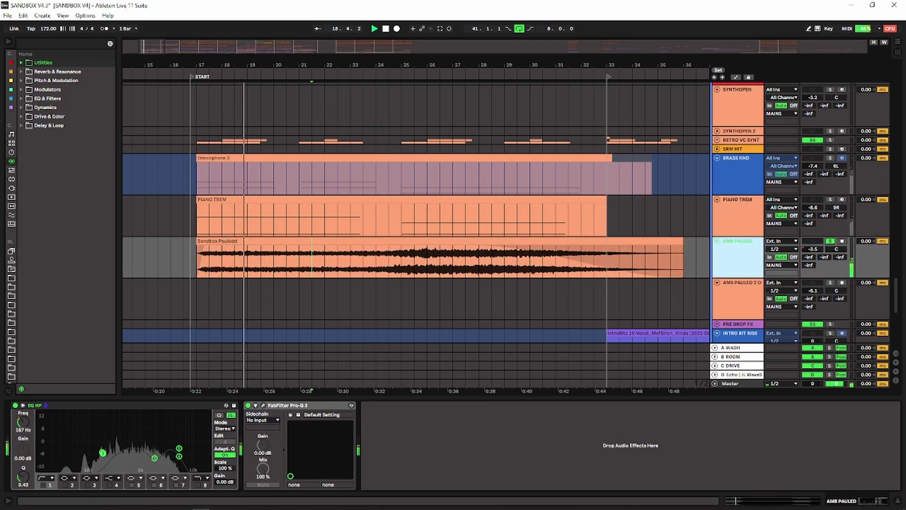
click(314, 244)
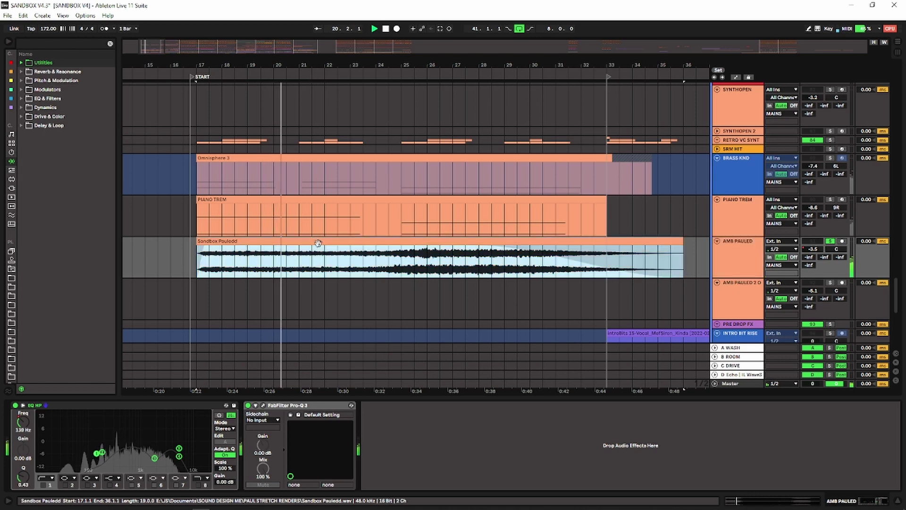
drag(500, 65, 458, 54)
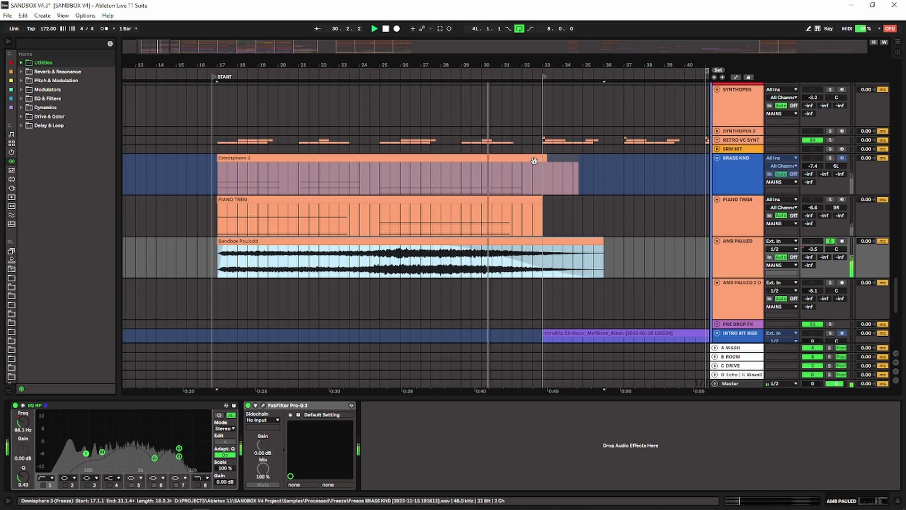
key(space)
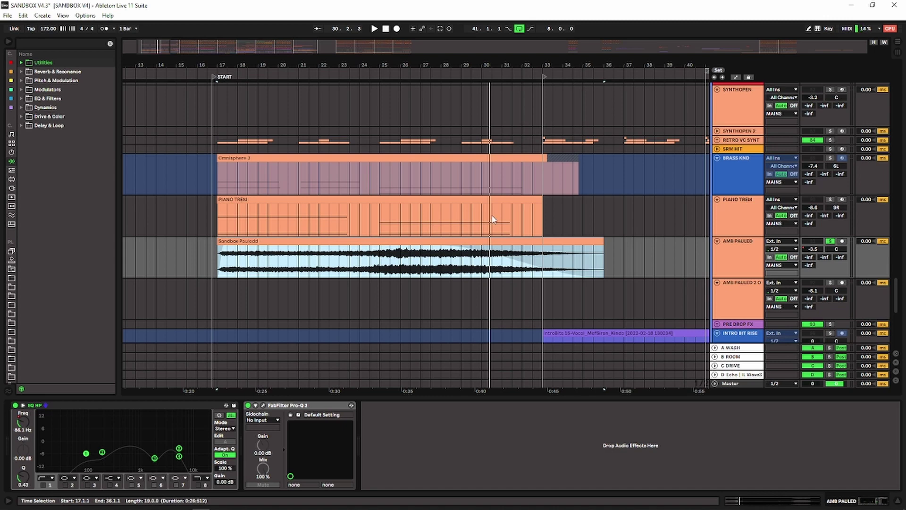
Extend the end of the Sandbox Pauledd clip on AMB PAULED to bar 54.
click(238, 200)
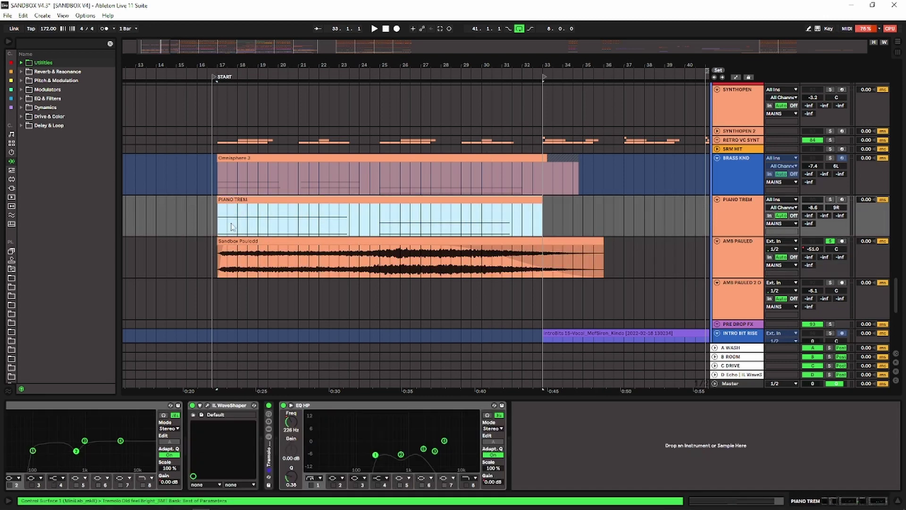
click(257, 246)
click(256, 241)
drag(451, 66, 326, 35)
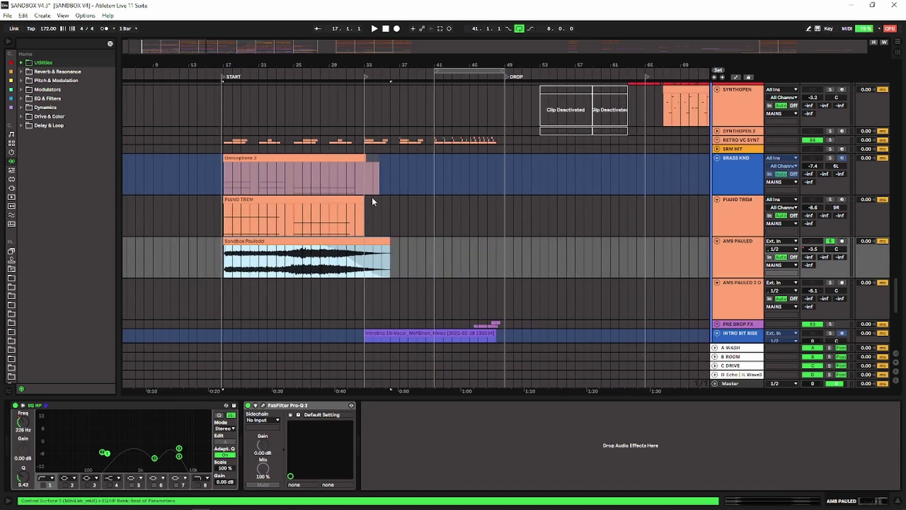
drag(387, 241, 544, 241)
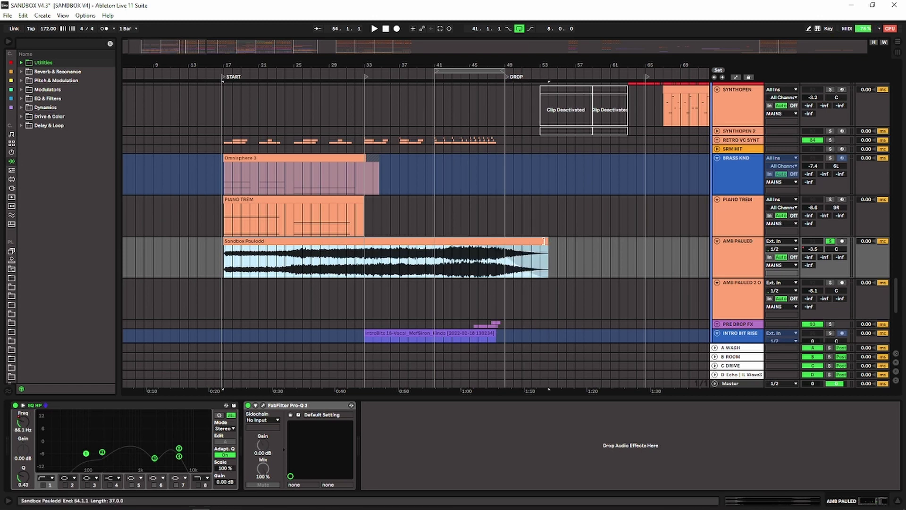
Audition the lengthened Sandbox Pauledd clip from bars 28 and 35, raising the AMB PAULED volume to 0 dB during playback.
click(319, 269)
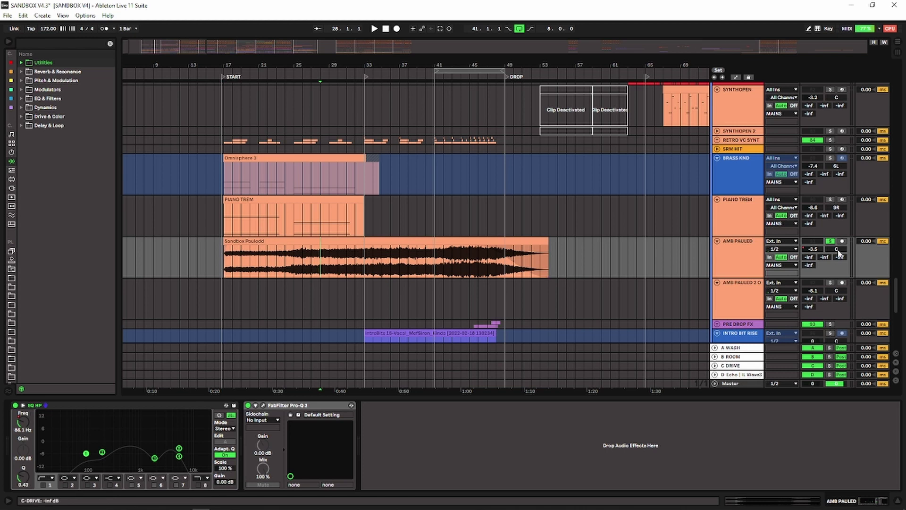
key(space)
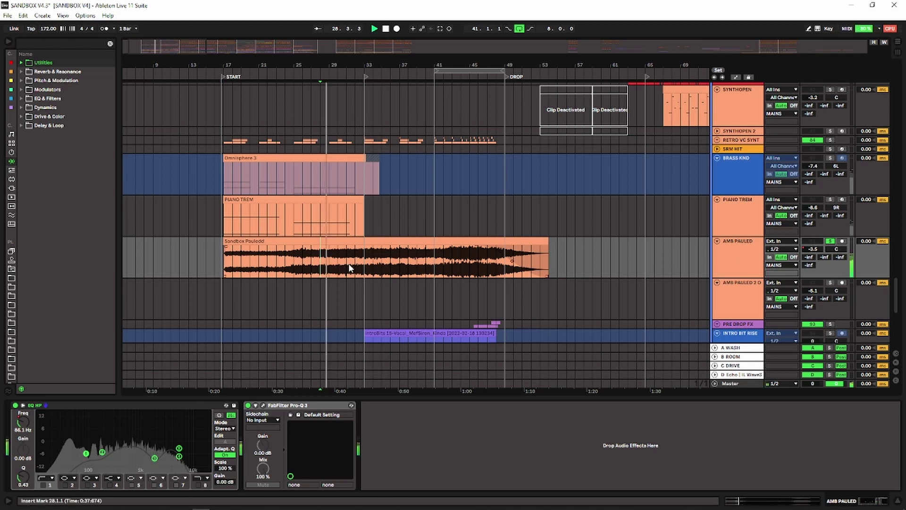
click(379, 269)
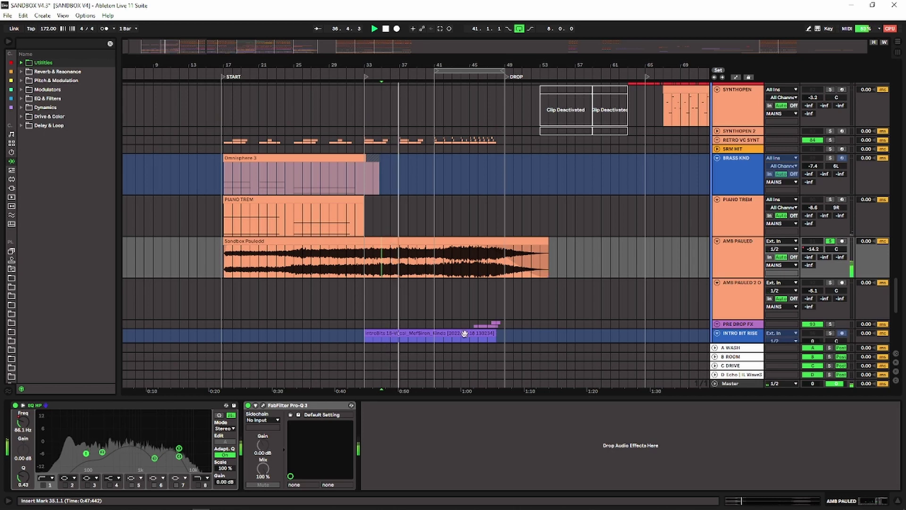
drag(813, 249, 812, 224)
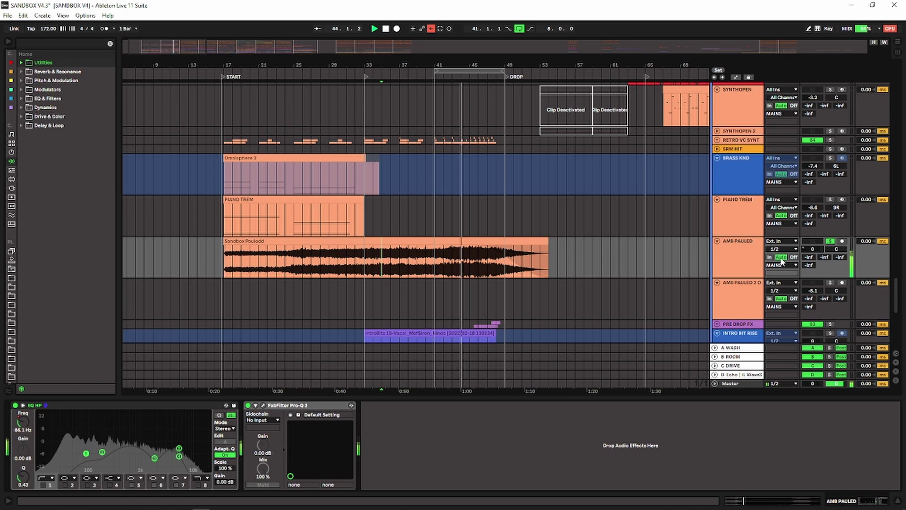
key(space)
Highlight bars 22 to 43 of the lengthened Sandbox Pauledd clip on AMB PAULED.
drag(437, 45, 400, 27)
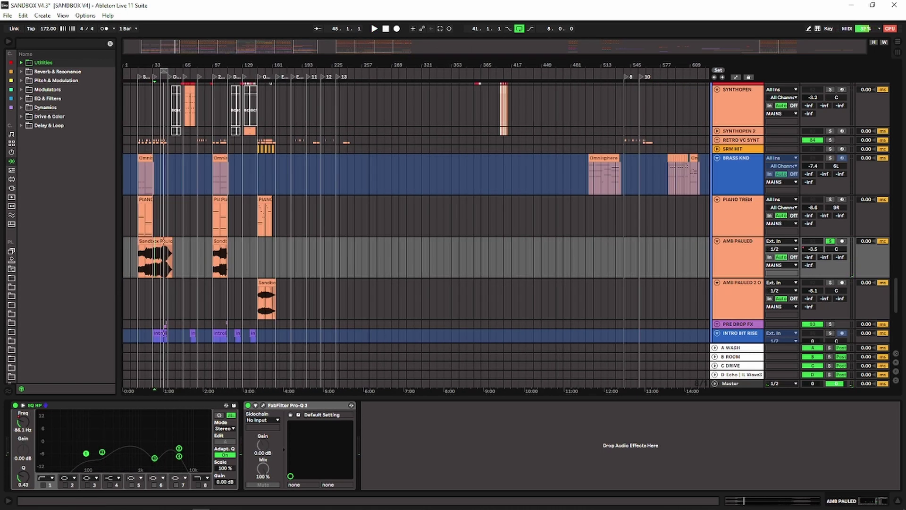
drag(132, 62, 231, 181)
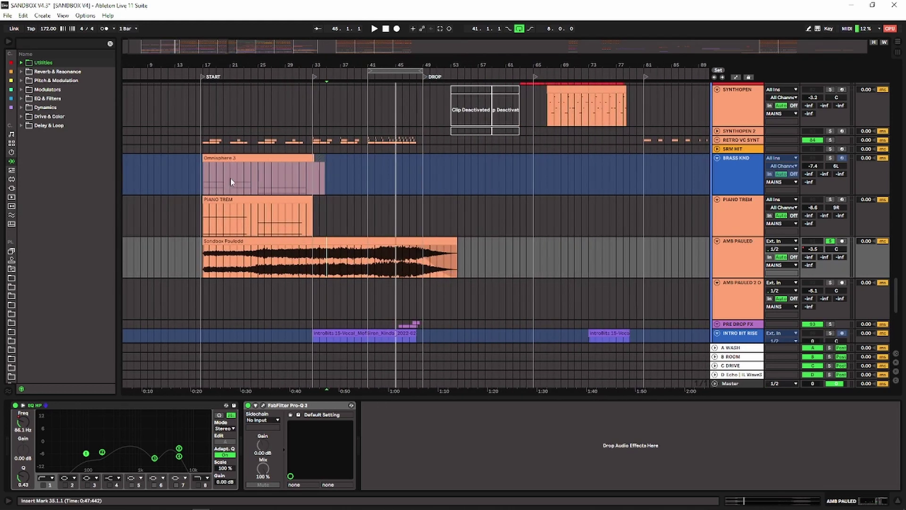
scroll(425, 213, down, 3)
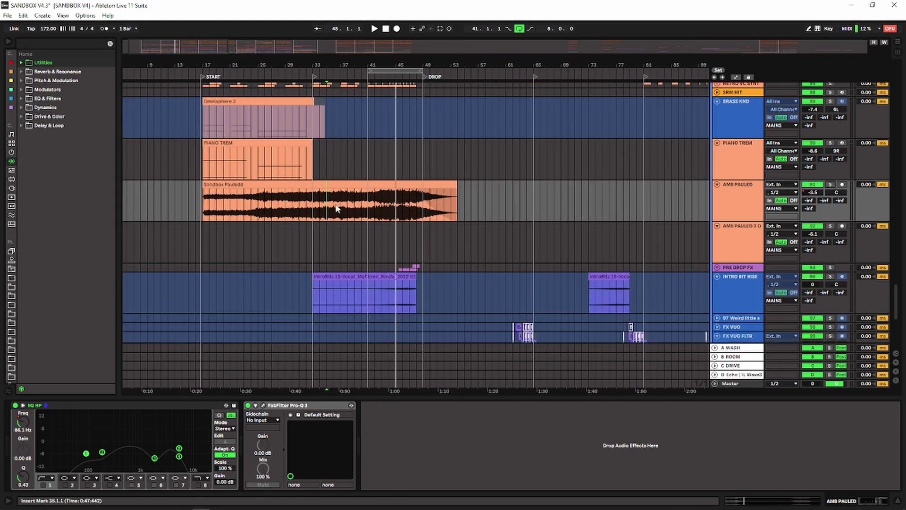
drag(337, 210, 445, 215)
drag(242, 210, 386, 209)
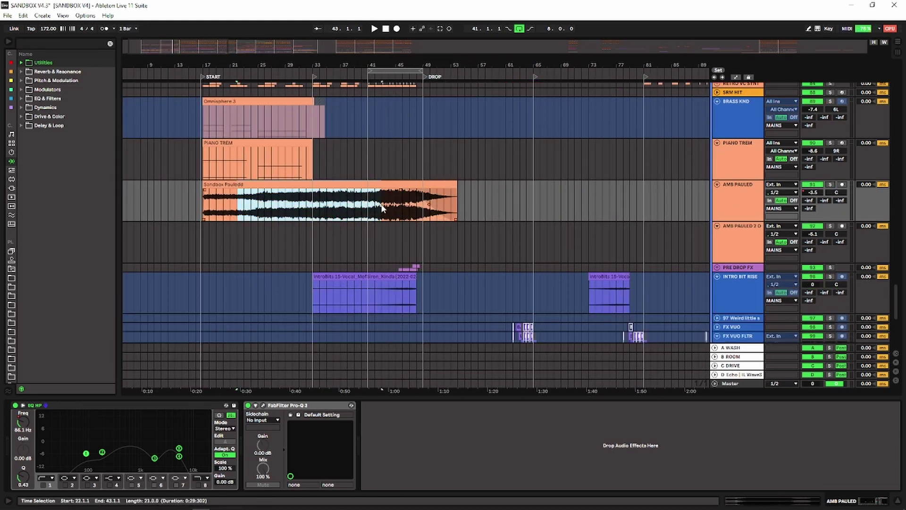
Find the LOW IMP DOWN track, solo it and play its first impact clip from just before bar 17.
scroll(254, 192, down, 5)
scroll(275, 154, up, 2)
scroll(273, 151, down, 5)
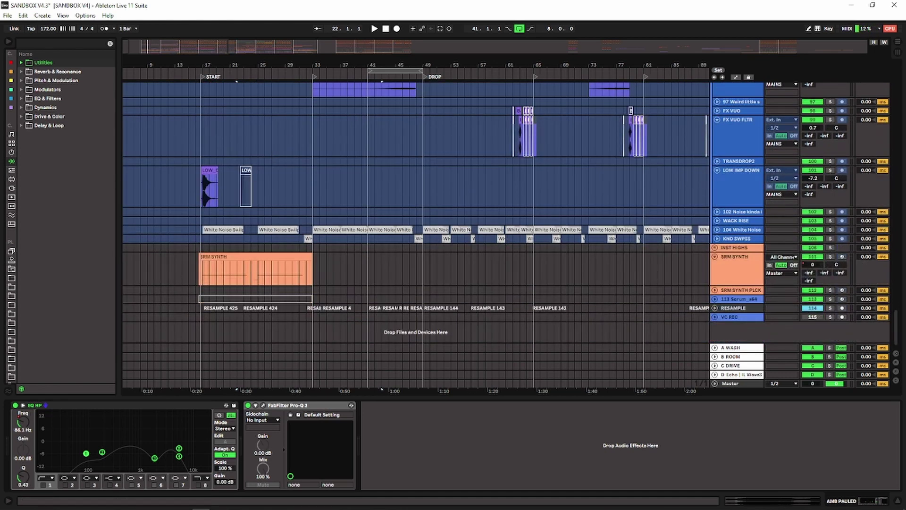
scroll(348, 125, up, 10)
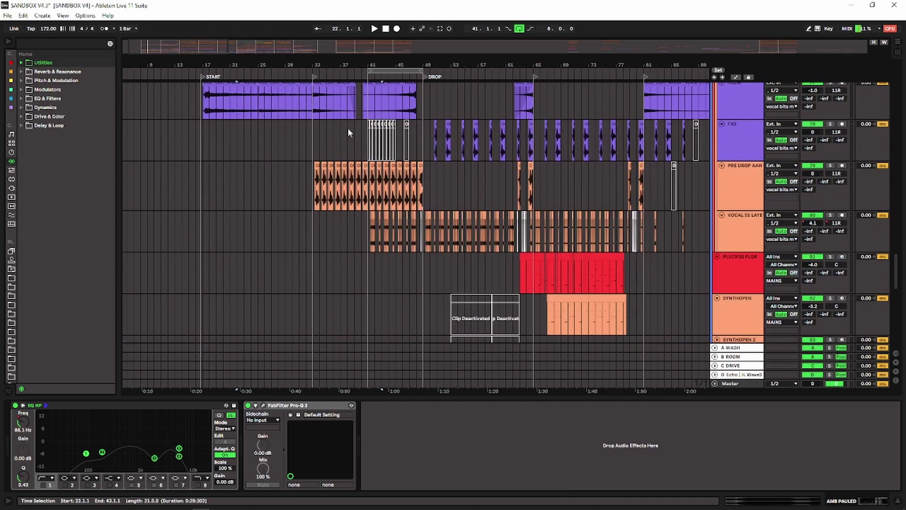
scroll(348, 130, down, 10)
click(814, 181)
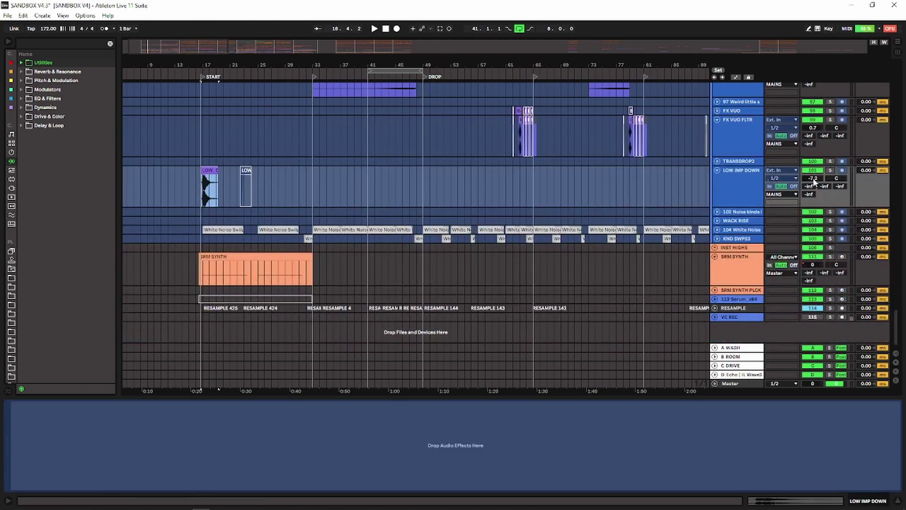
click(830, 171)
key(space)
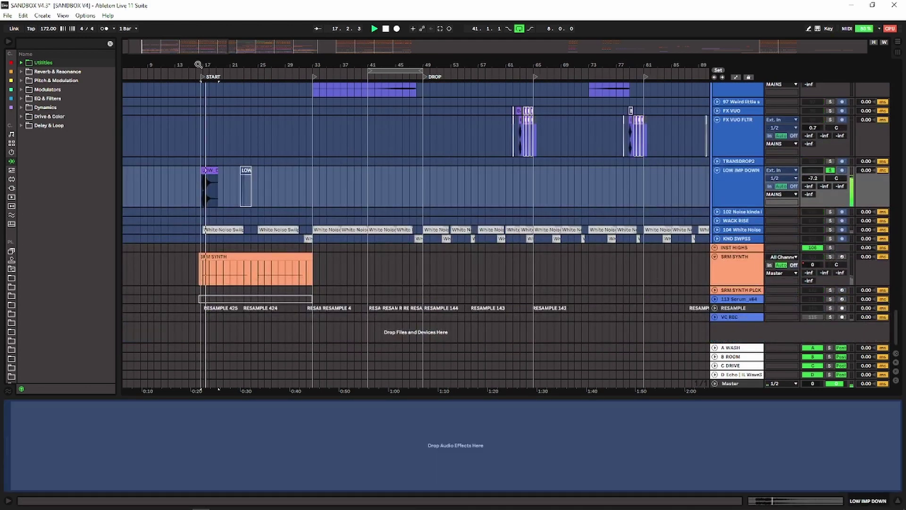
drag(198, 65, 198, 104)
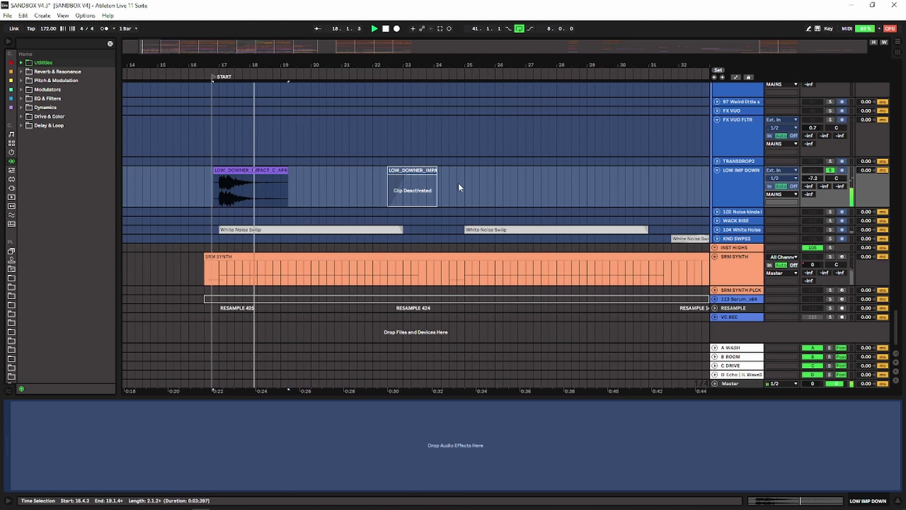
Unsolo LOW IMP DOWN and replay its impact within the full mix.
click(831, 172)
key(space)
key(space)
click(741, 189)
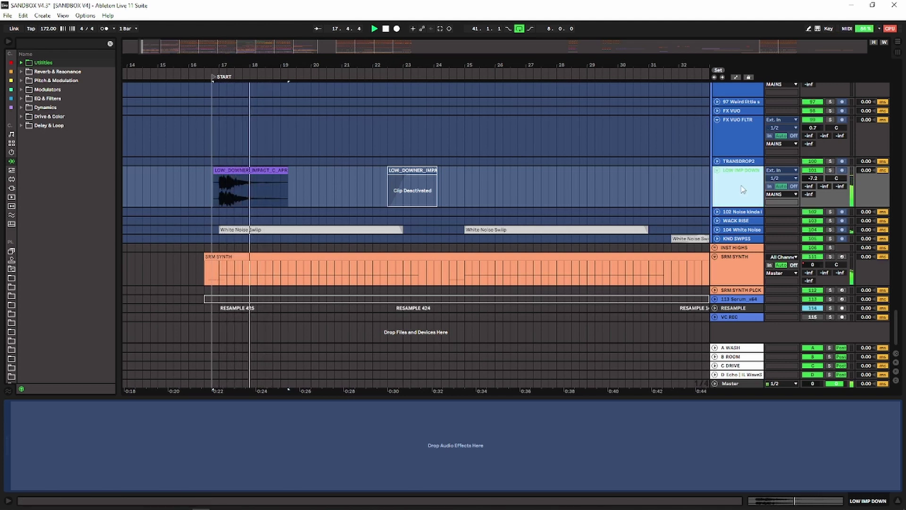
key(Escape)
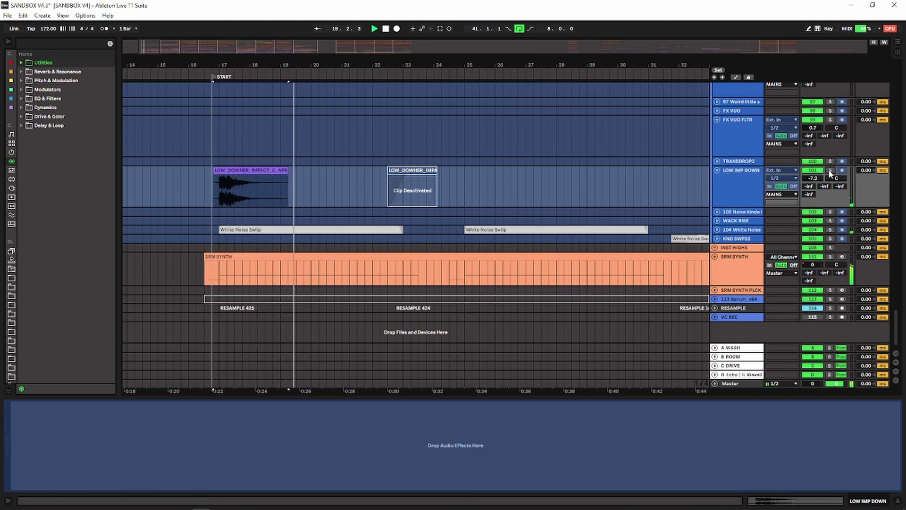
Stop playback and highlight the hit and its decaying tail in the first LOW_DOWNER_IMPACT clip.
click(222, 185)
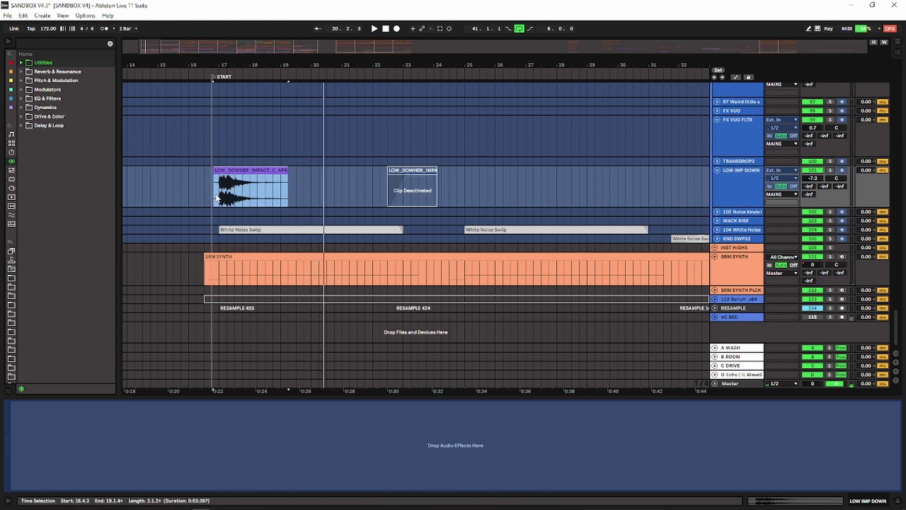
drag(217, 198, 238, 196)
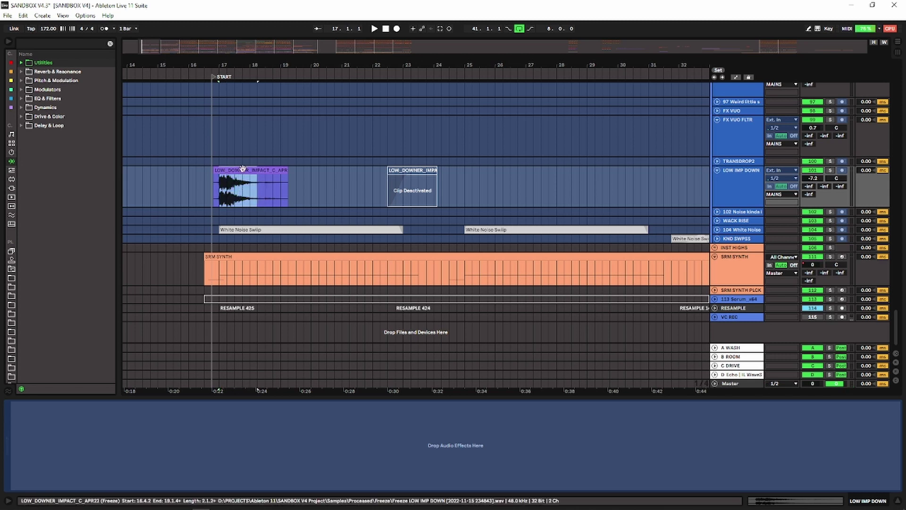
click(223, 183)
drag(224, 183, 245, 195)
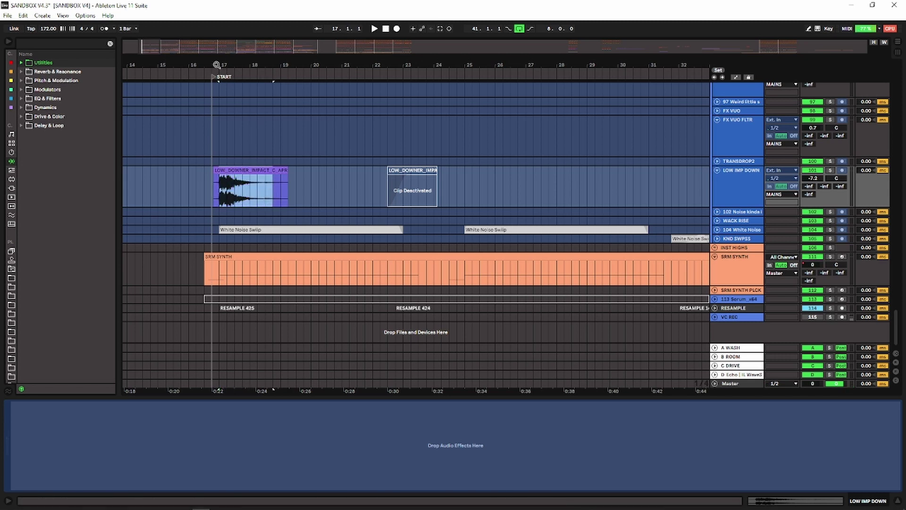
drag(217, 64, 235, 104)
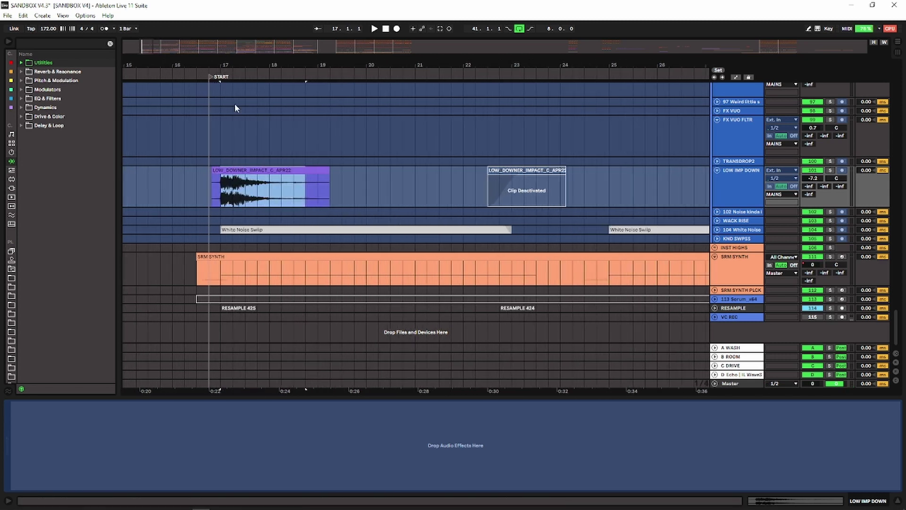
drag(236, 188, 281, 193)
Solo LOW IMP DOWN again and play the impact from bar 17.
click(223, 190)
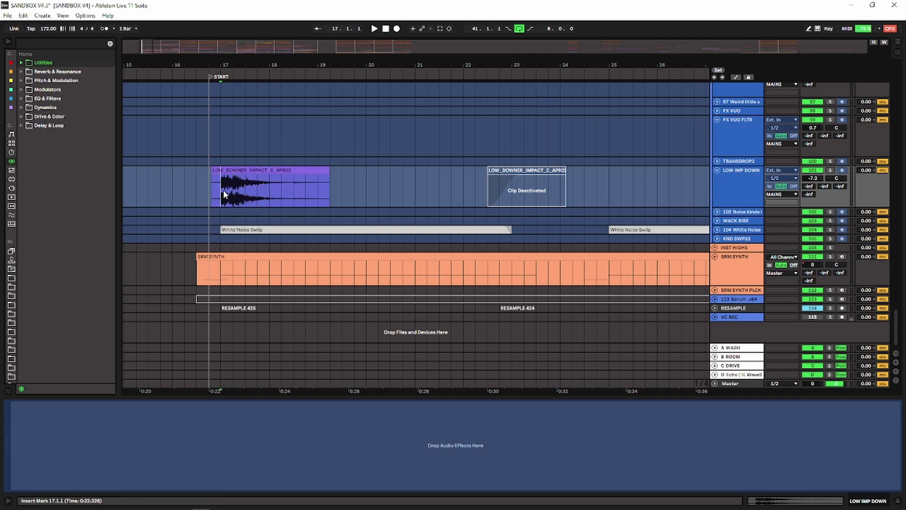
key(space)
click(830, 171)
key(space)
key(space)
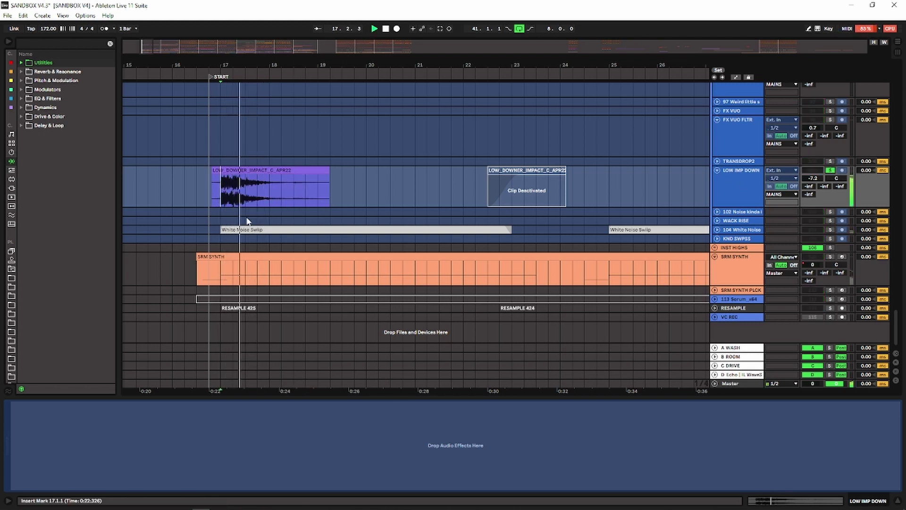
key(space)
key(space)
Audition the LOW_DOWNER_IMPACT tail from shortly after bar 17.
click(234, 191)
key(space)
key(space)
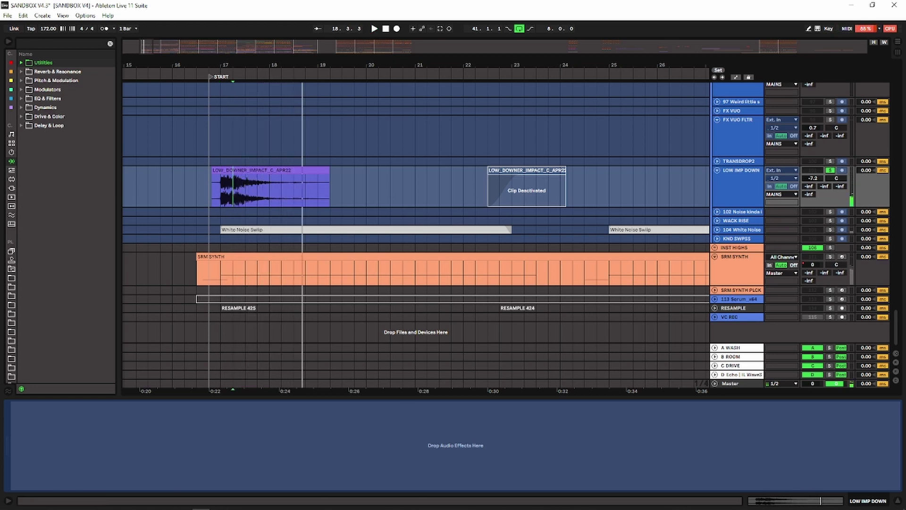
key(space)
key(space)
Replay the soloed impact from the start of bar 17 and unsolo LOW IMP DOWN.
click(222, 189)
key(space)
key(space)
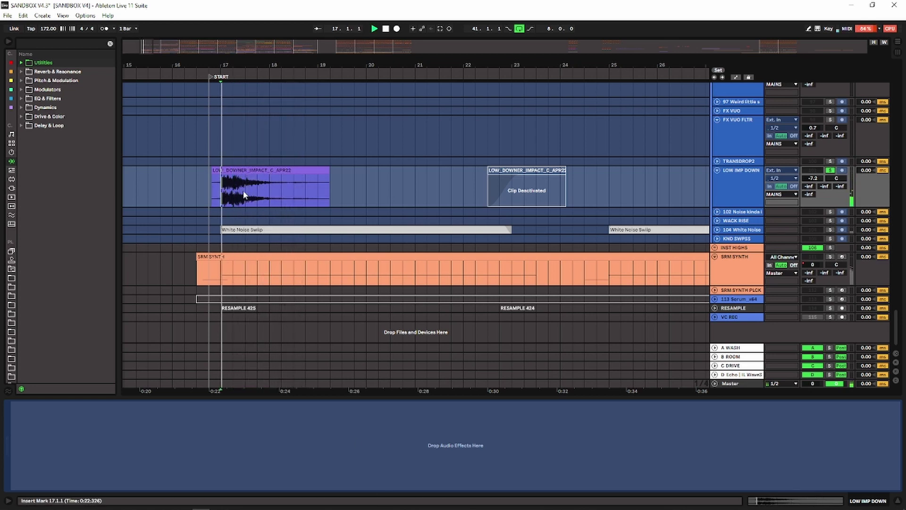
click(830, 170)
drag(352, 64, 353, 41)
click(399, 230)
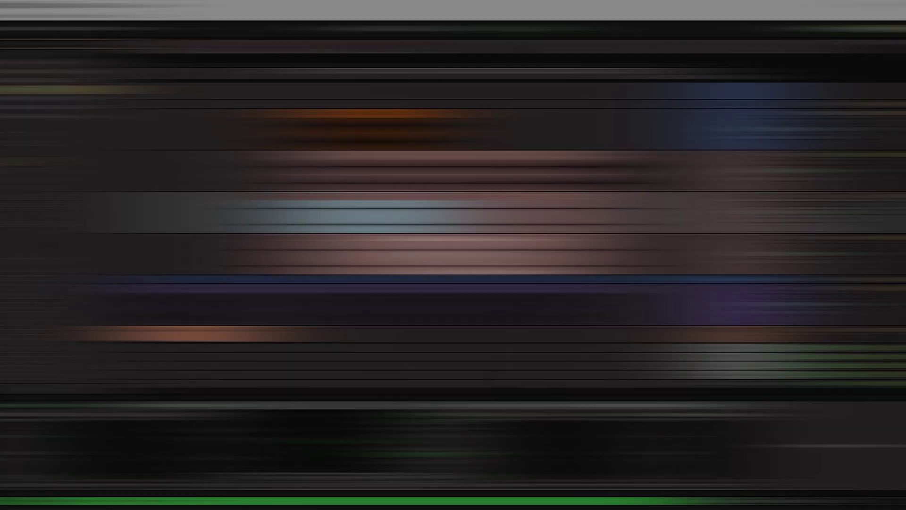
Solo the GRAN BITS track and play it from bar 33.
click(759, 212)
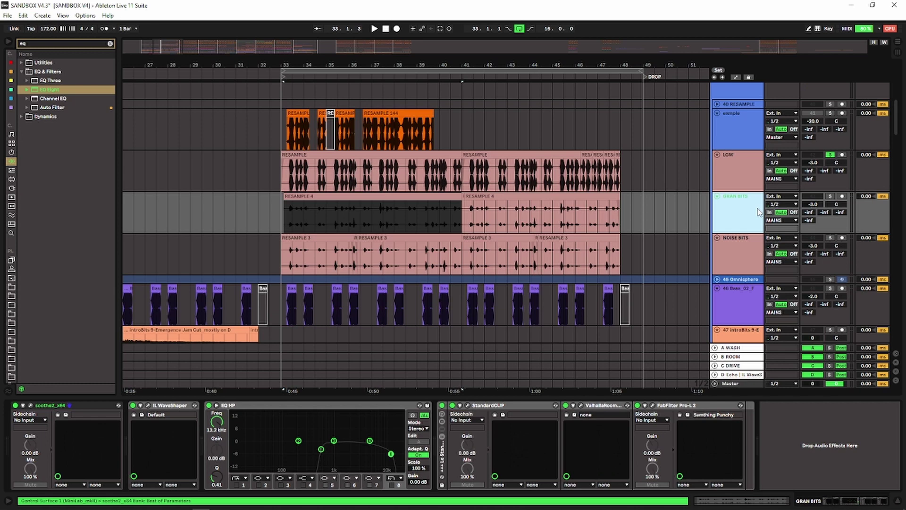
click(830, 196)
key(space)
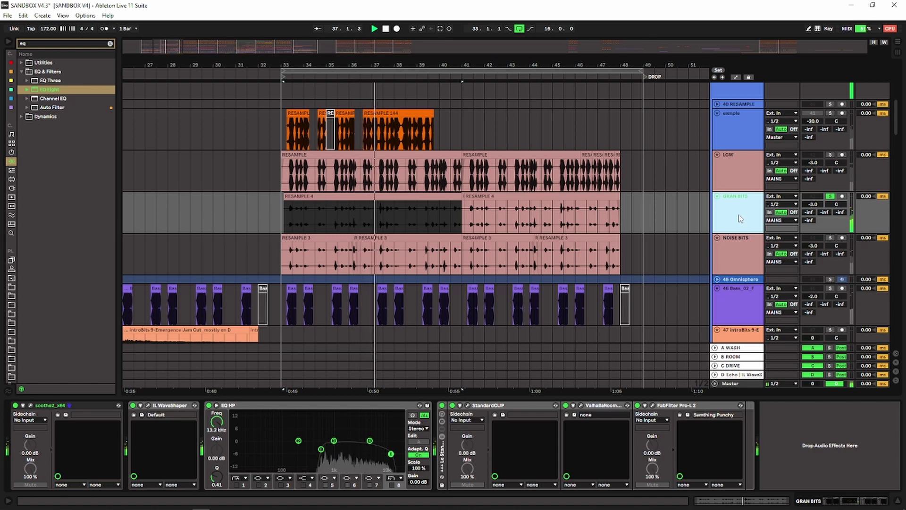
Stop playback and solo the LOW track in place of GRAN BITS.
key(space)
click(779, 173)
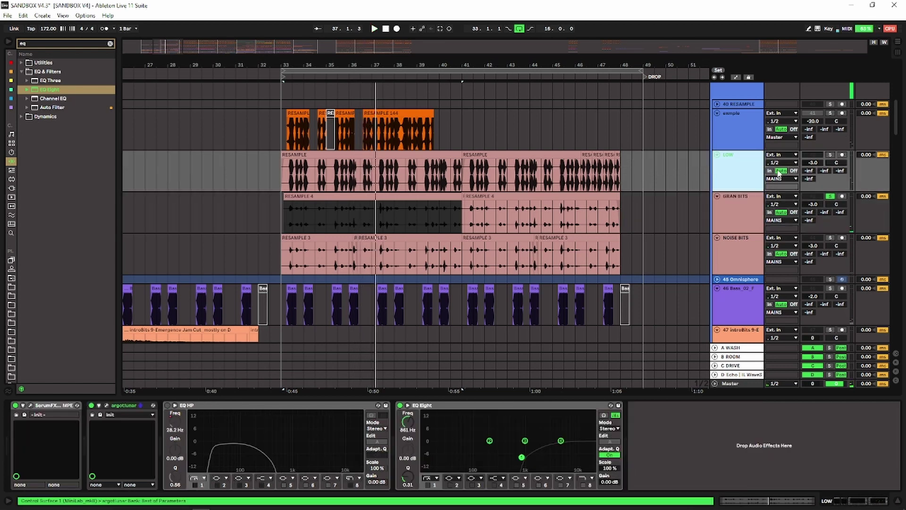
click(830, 156)
Play LOW from bar 33 with argotlunar and EQ Eight bypassed, re-enabling each device in turn to compare the sound.
click(400, 405)
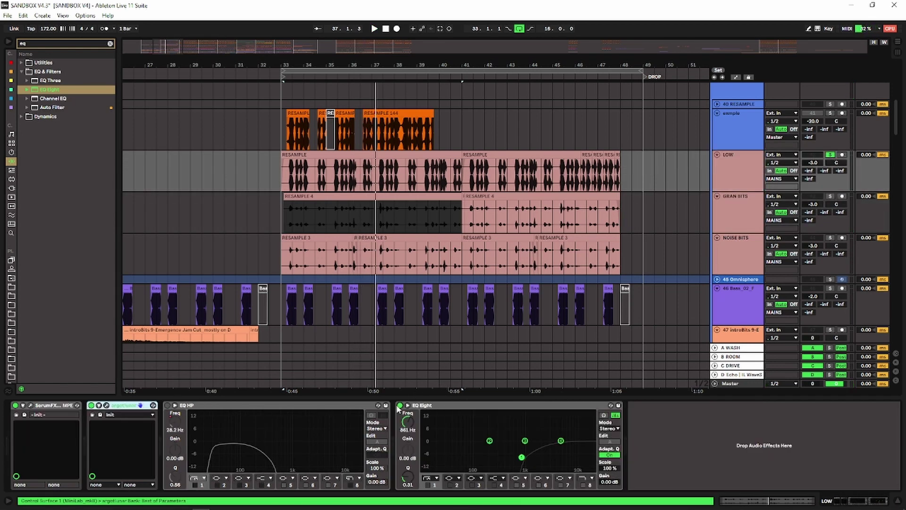
drag(286, 176, 402, 181)
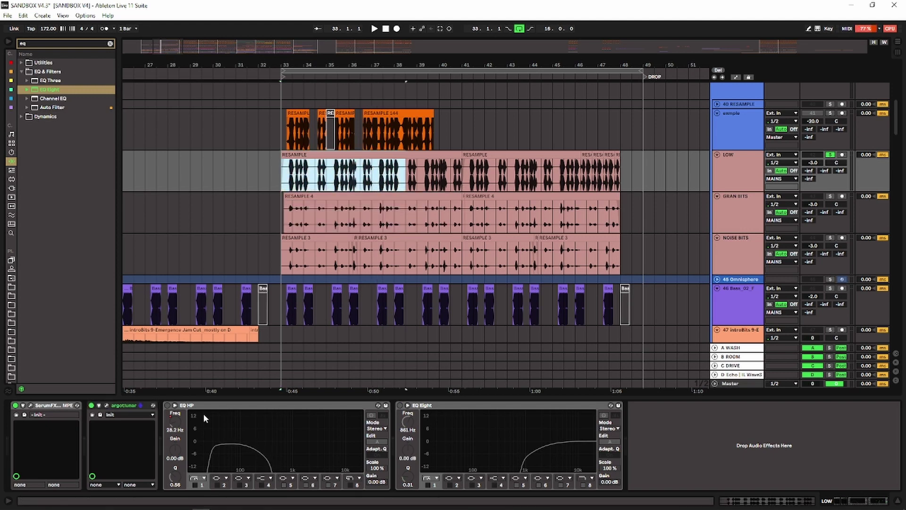
click(172, 411)
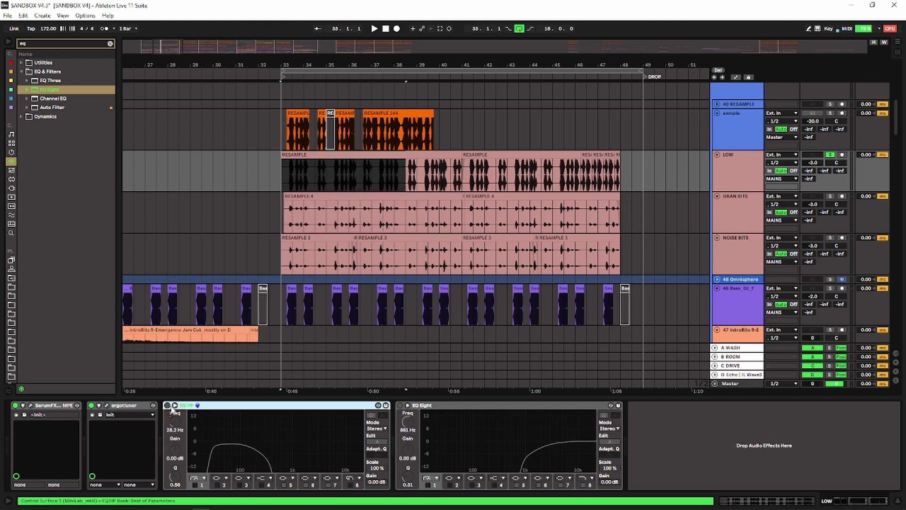
click(107, 406)
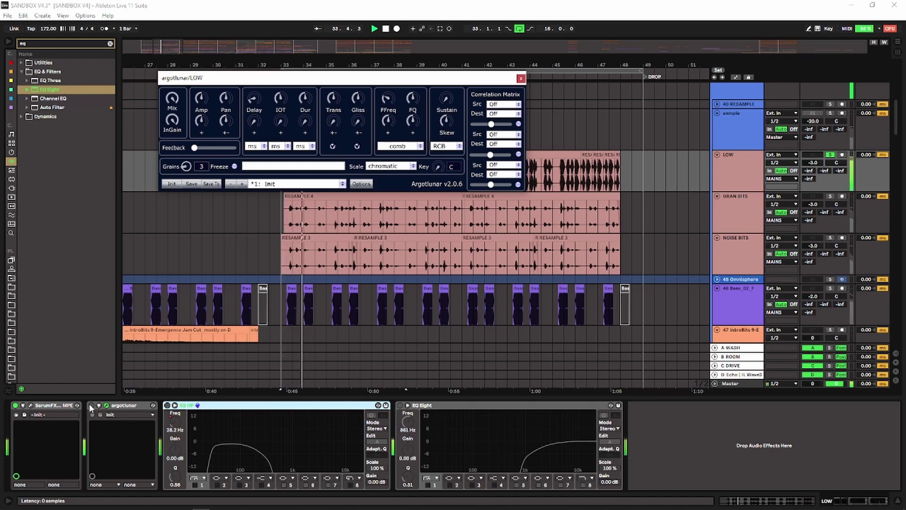
click(92, 406)
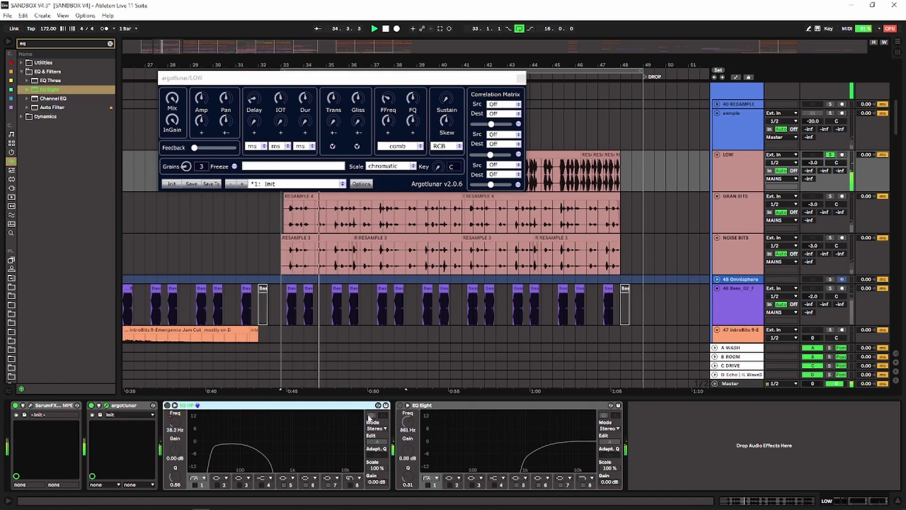
click(400, 405)
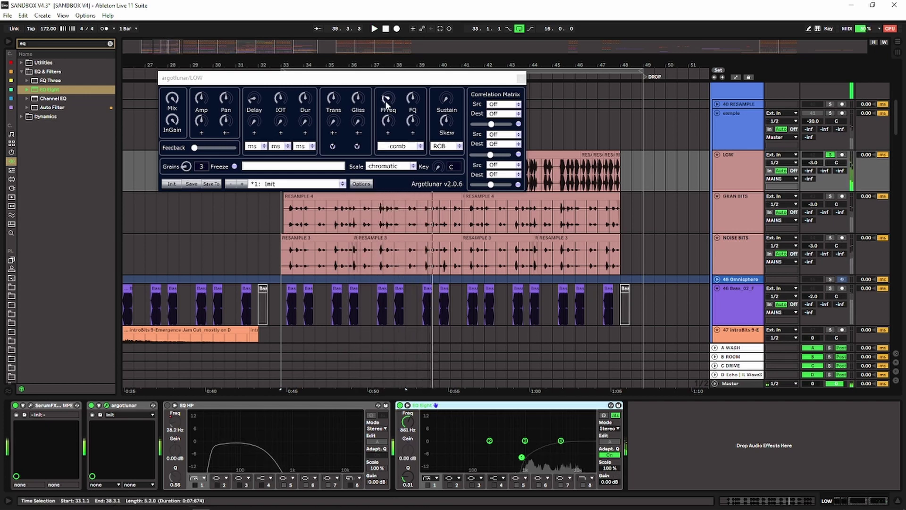
Audition argotlunar's Trans parameter at 24 and 12 during playback, and return it to 0.
click(334, 103)
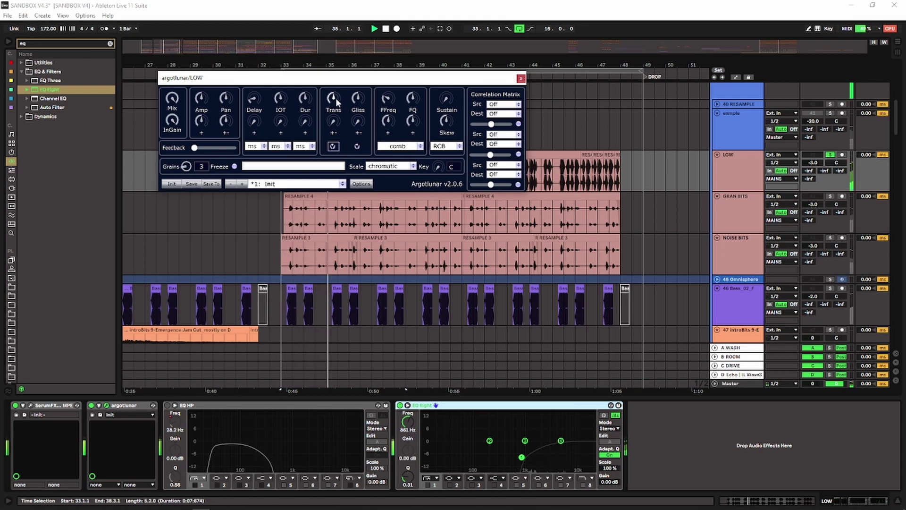
drag(335, 99, 334, 39)
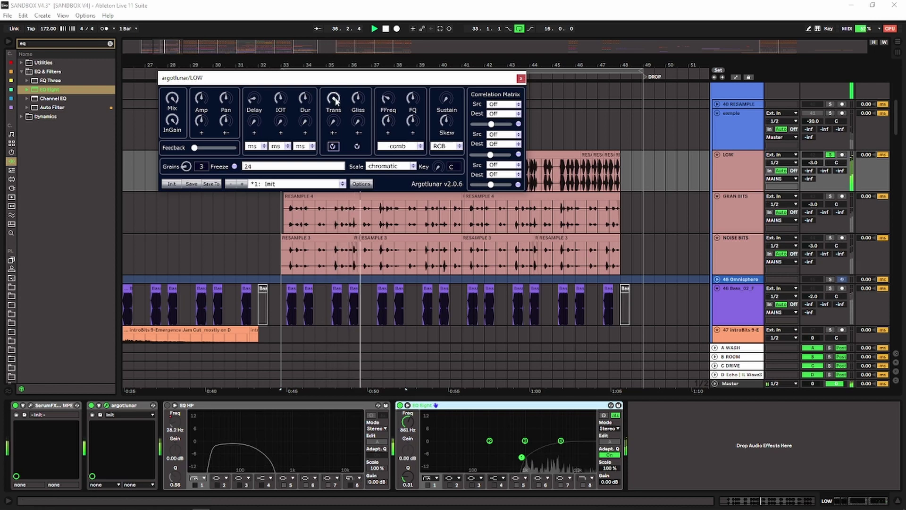
drag(337, 101, 334, 117)
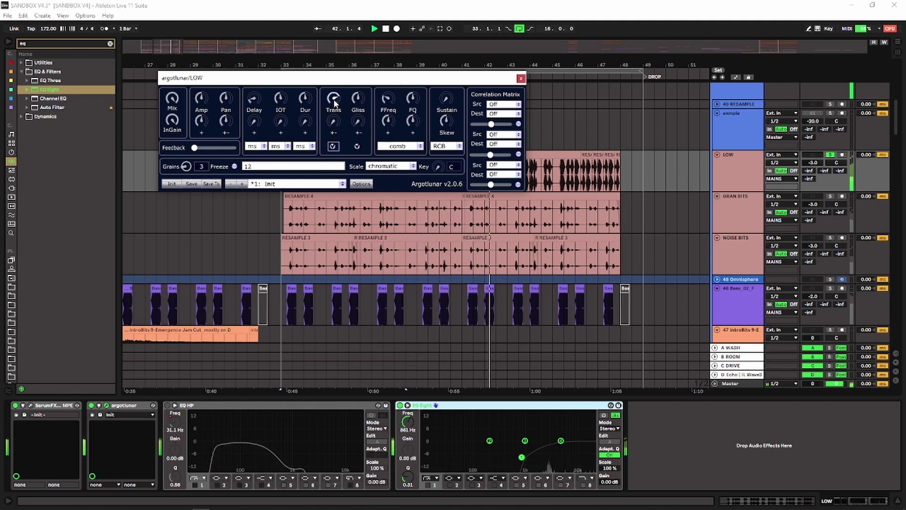
drag(334, 115, 334, 132)
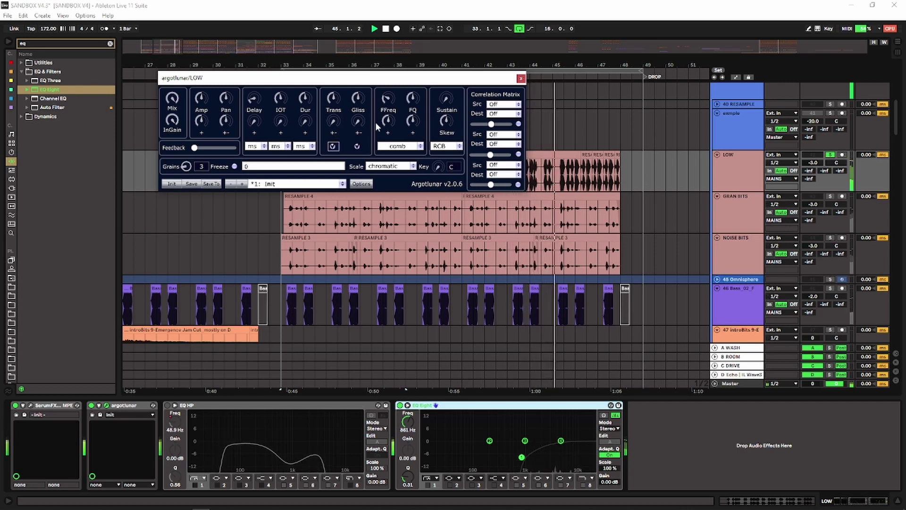
Compare argotlunar's filter type set to off against comb during playback, finishing on comb.
click(406, 146)
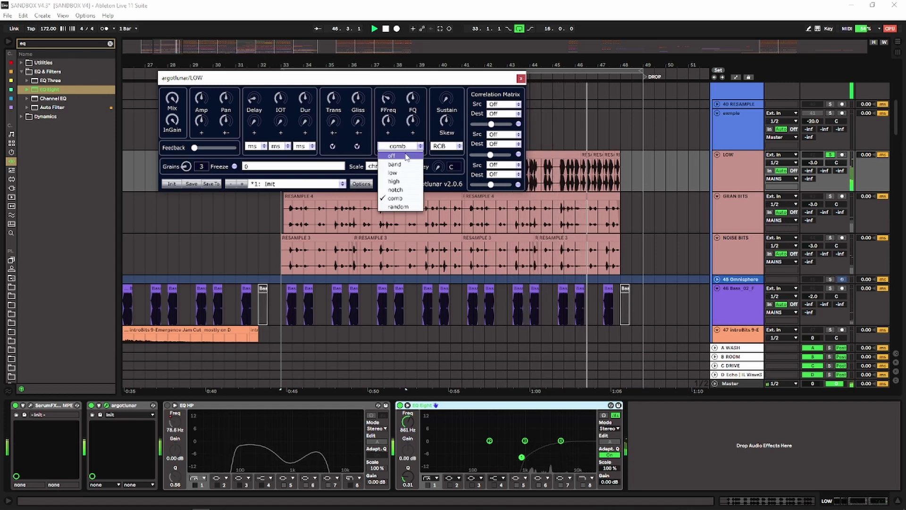
click(407, 149)
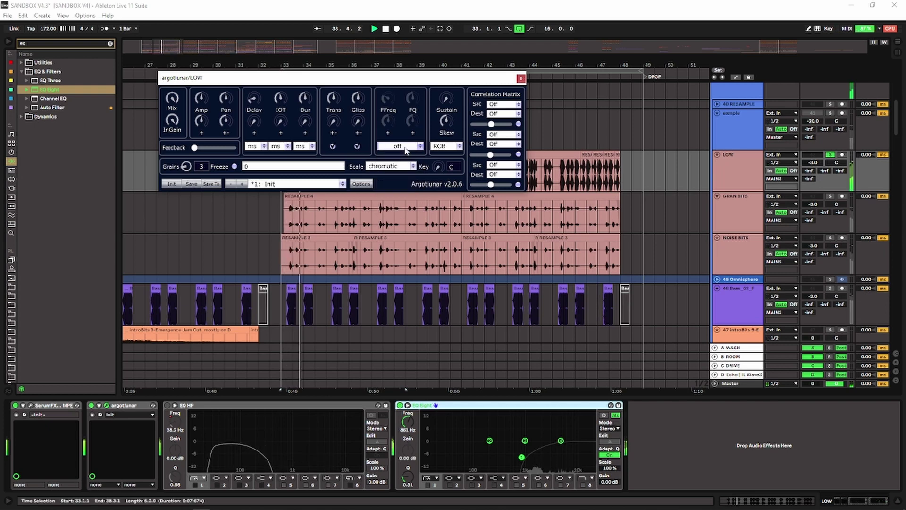
click(406, 150)
click(407, 161)
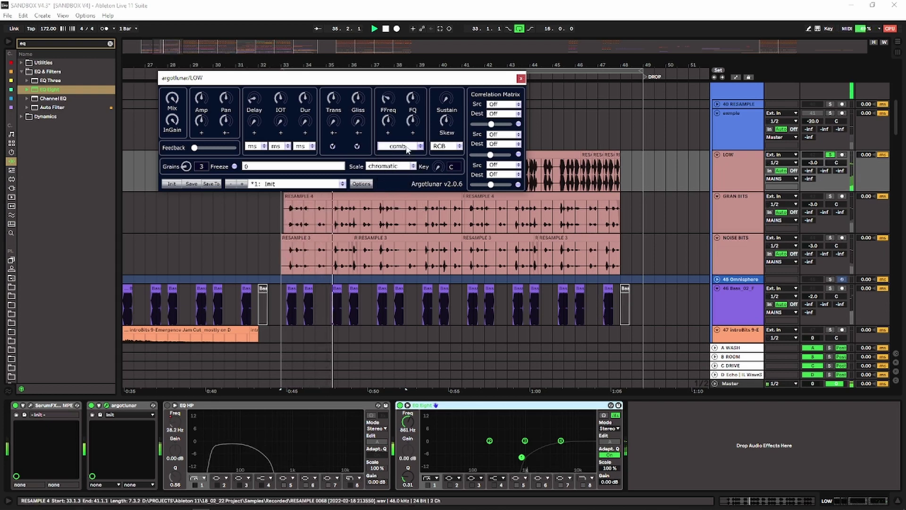
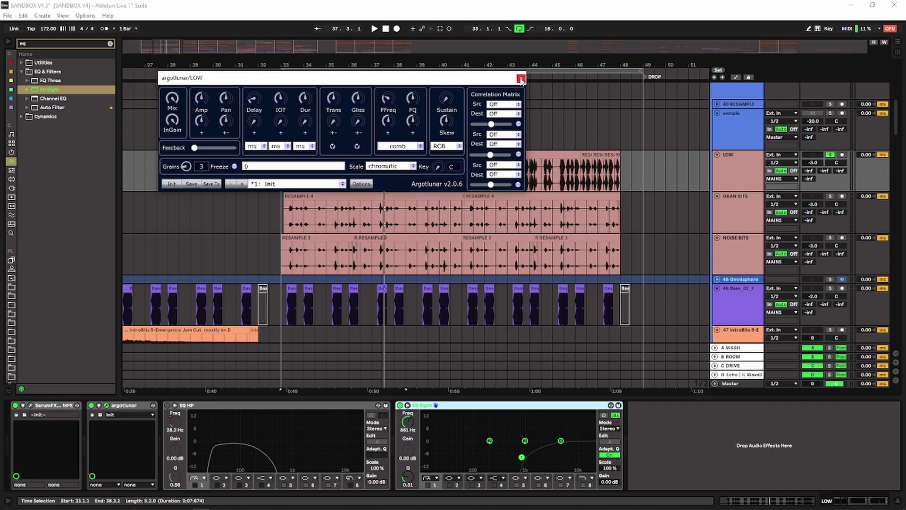
Switch off argotlunar and EQ Eight on the LOW track and switch on its EQ HP.
click(402, 411)
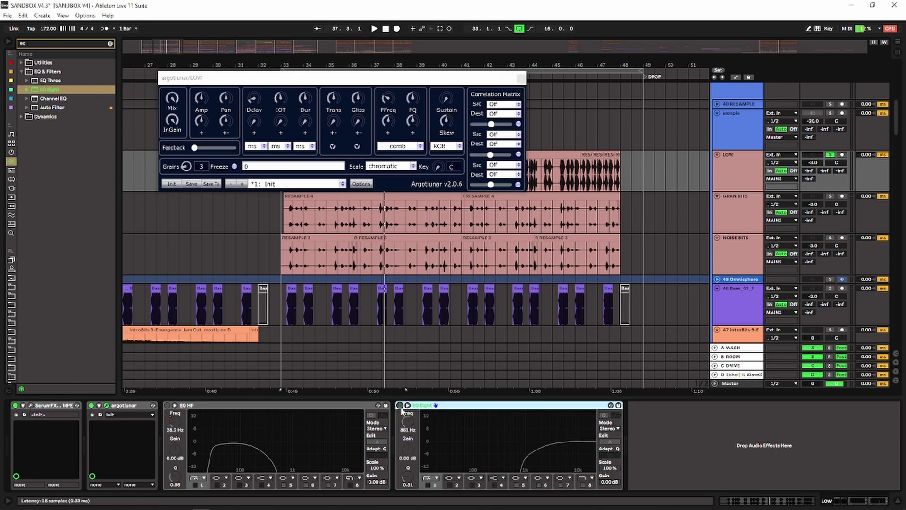
click(400, 405)
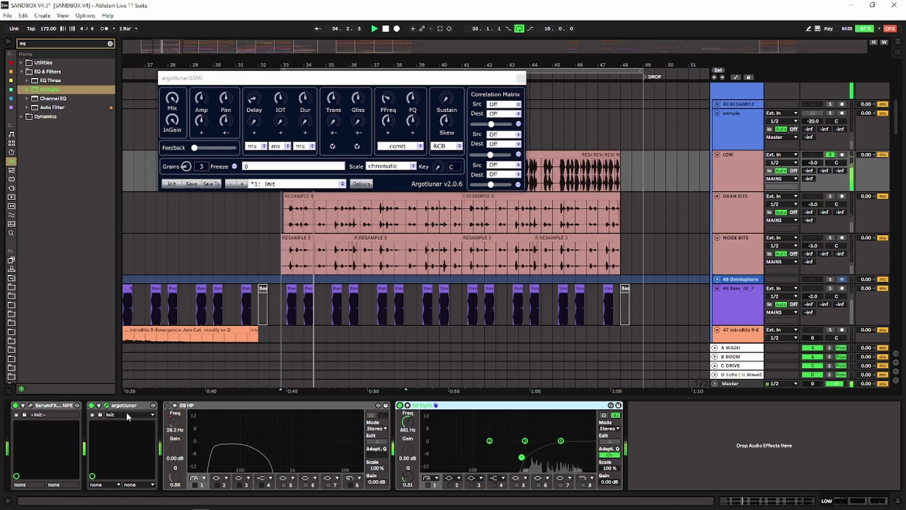
click(92, 405)
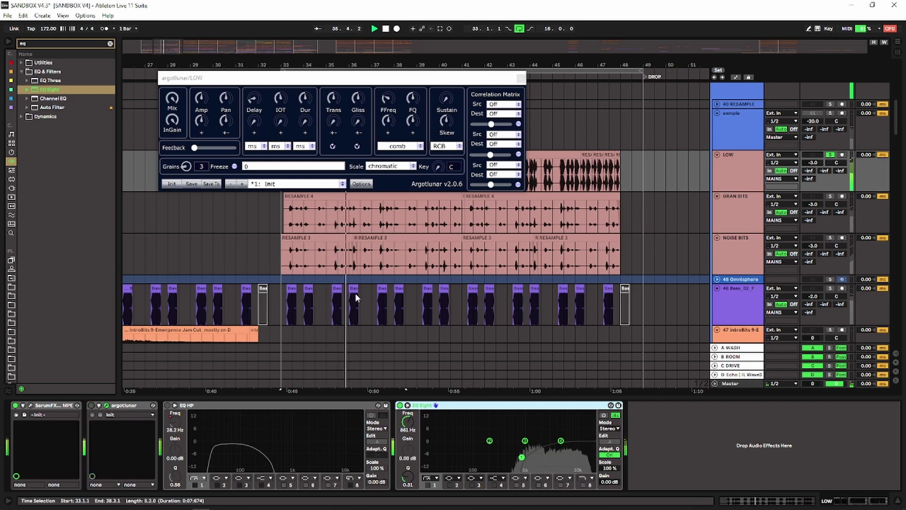
click(400, 406)
click(168, 404)
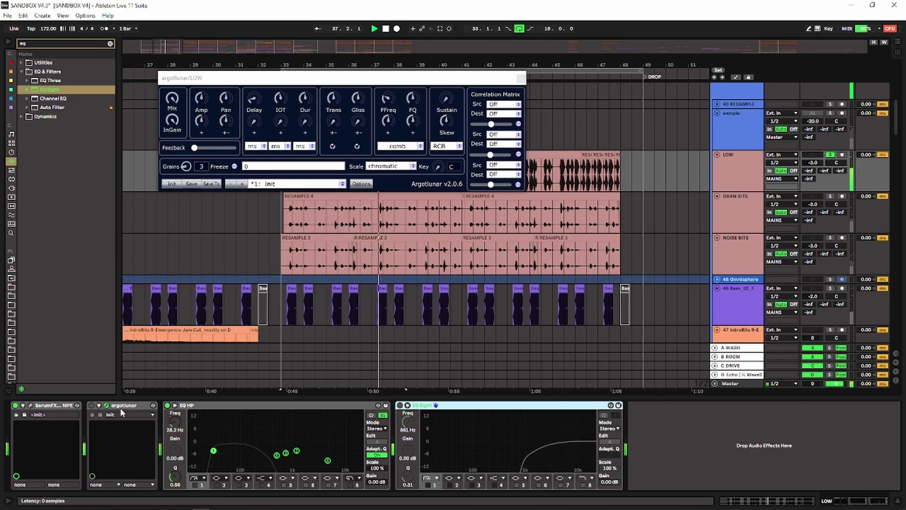
Solo the NOISE BITS track and select its second RESAMPLE 3 clip to listen to it.
click(731, 172)
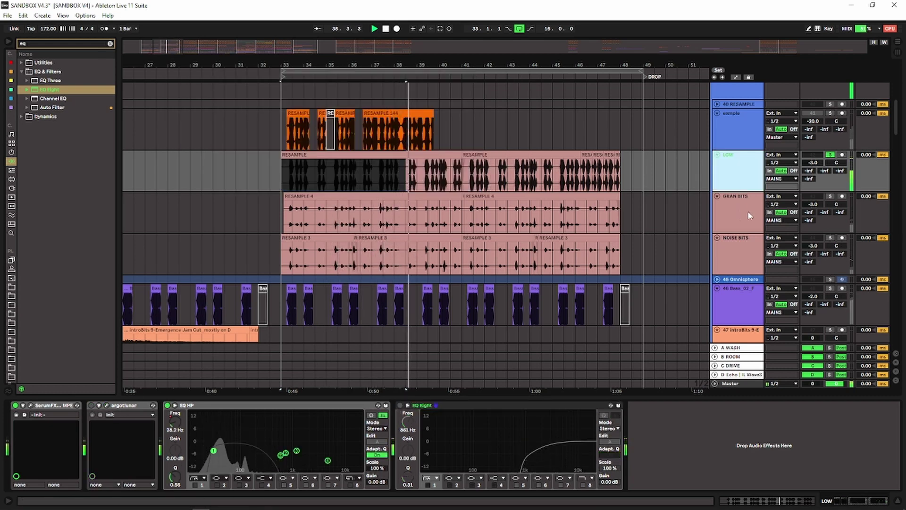
click(748, 214)
click(756, 252)
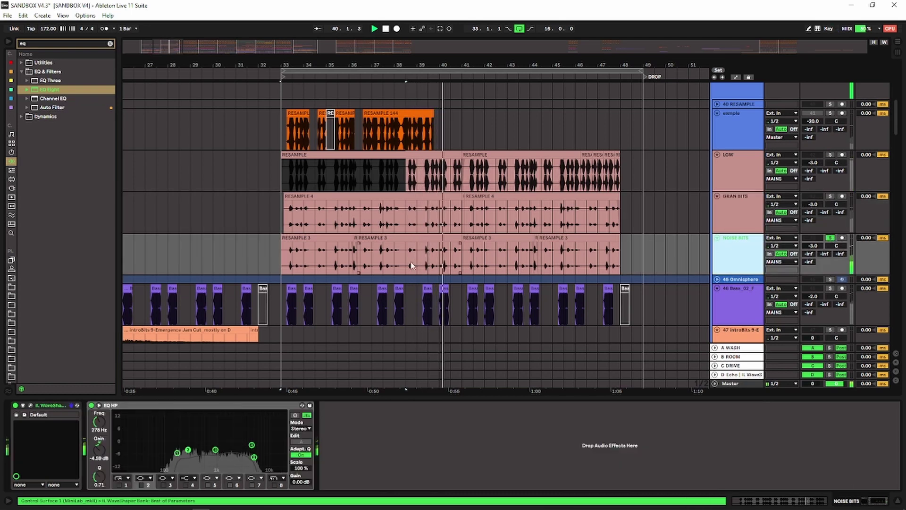
click(395, 251)
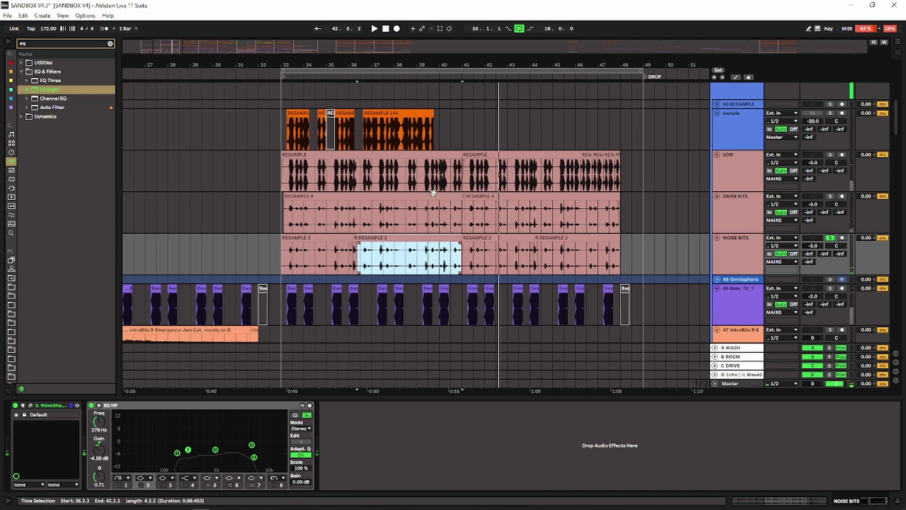
Switch argotlunar back on for the LOW track and check its plug-in window.
click(423, 178)
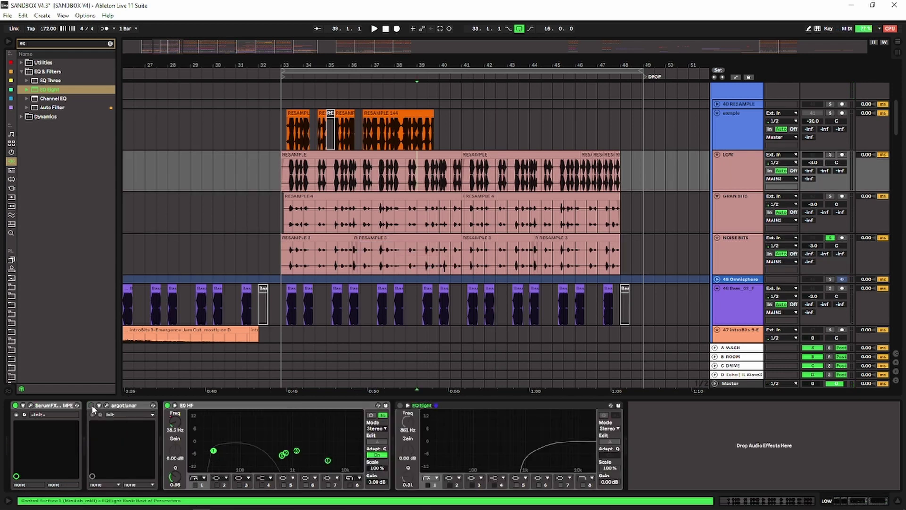
click(107, 405)
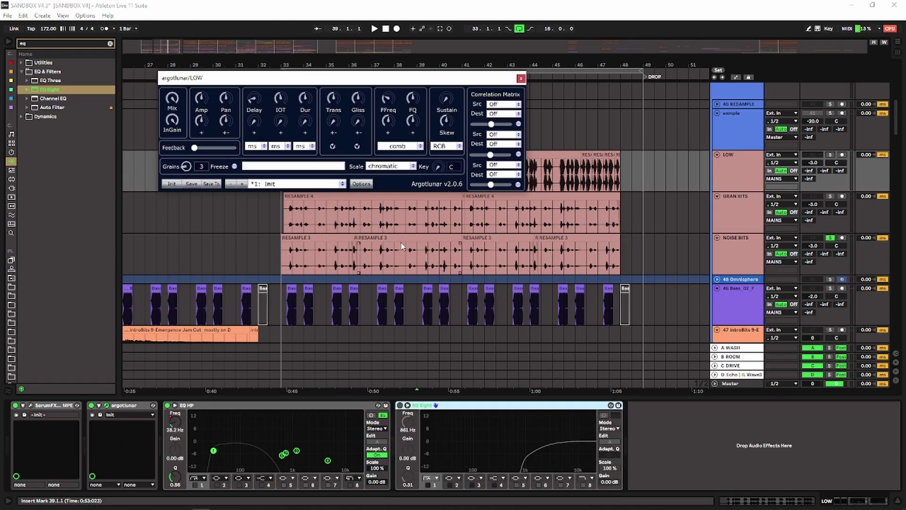
click(520, 78)
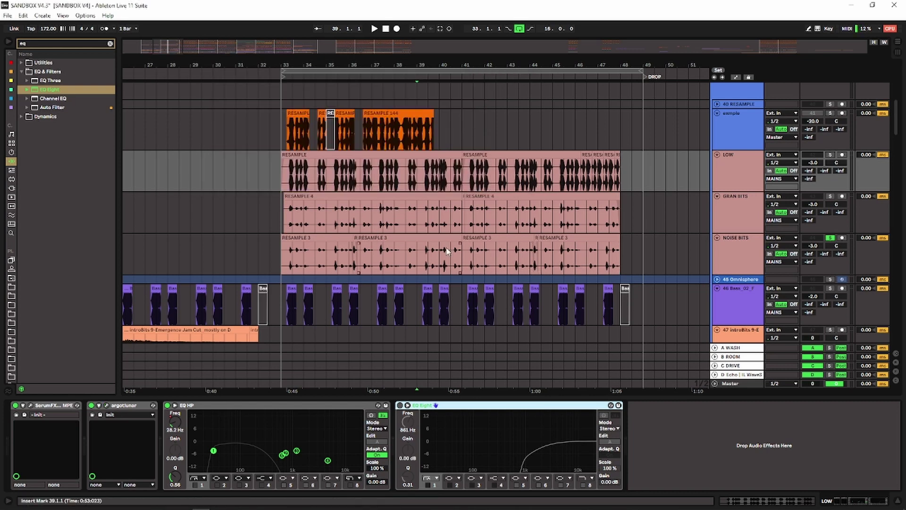
Play the arrangement and solo the LOW and GRAN BITS tracks together with NOISE BITS.
click(742, 248)
key(space)
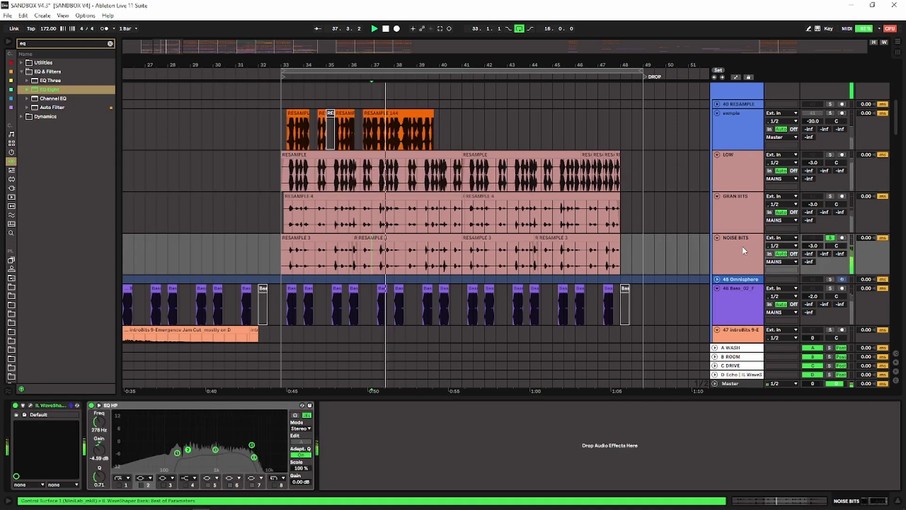
click(796, 188)
click(821, 199)
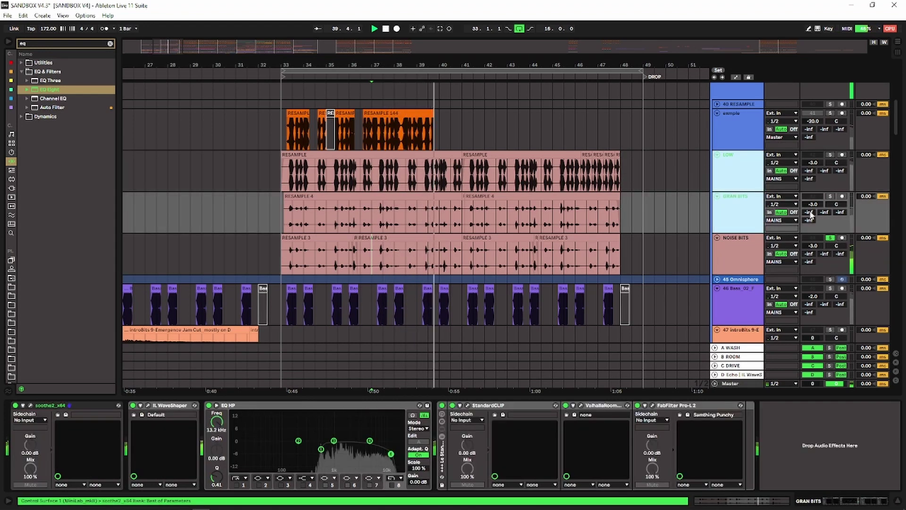
click(830, 197)
ctrl+click(831, 239)
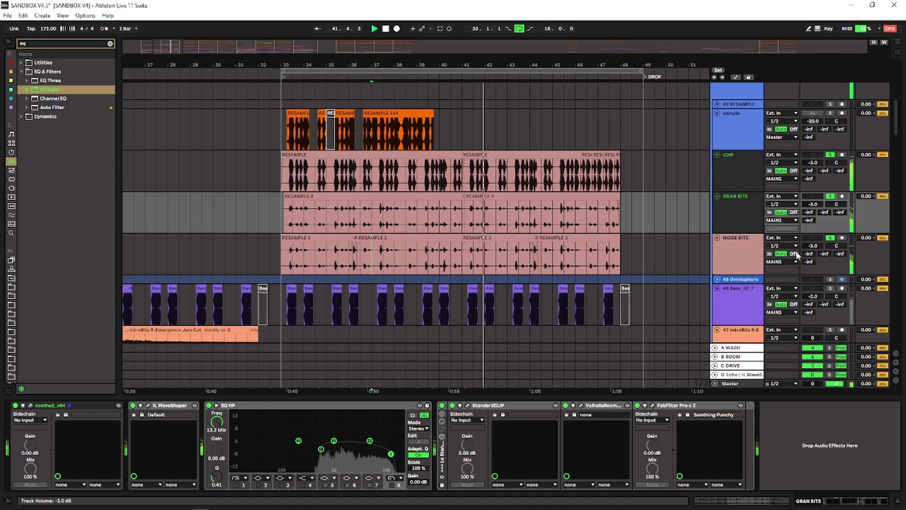
Compare the device chains of the NOISE BITS, GRAN BITS and LOW tracks during playback.
click(744, 263)
click(743, 217)
click(743, 178)
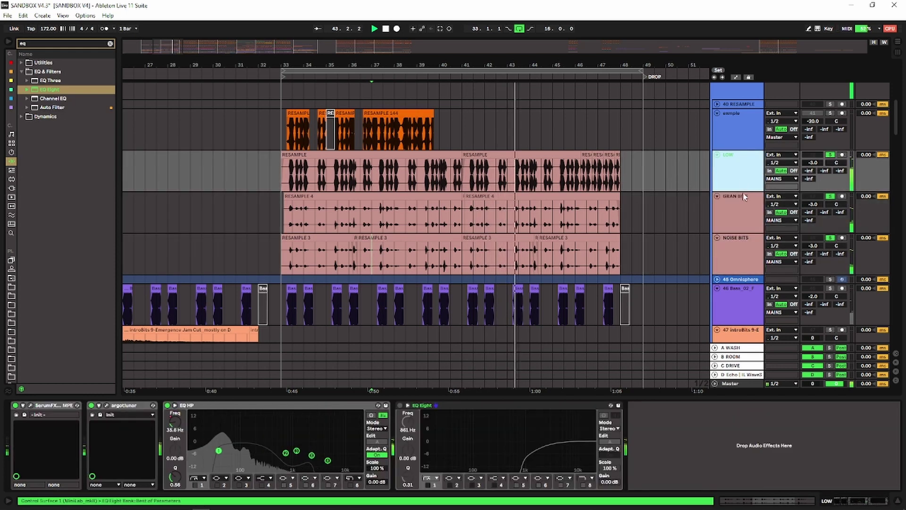
click(744, 200)
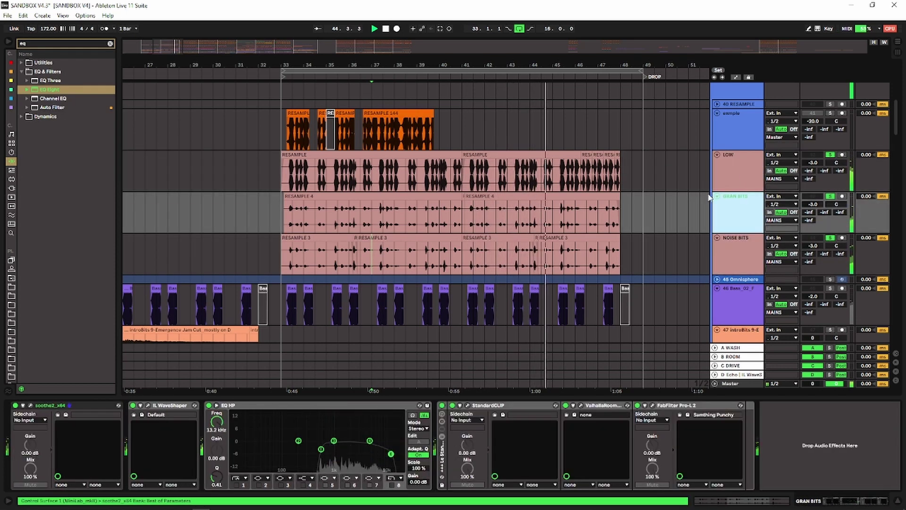
Switch off argotlunar in the LOW track's device chain.
click(726, 181)
click(91, 405)
click(91, 406)
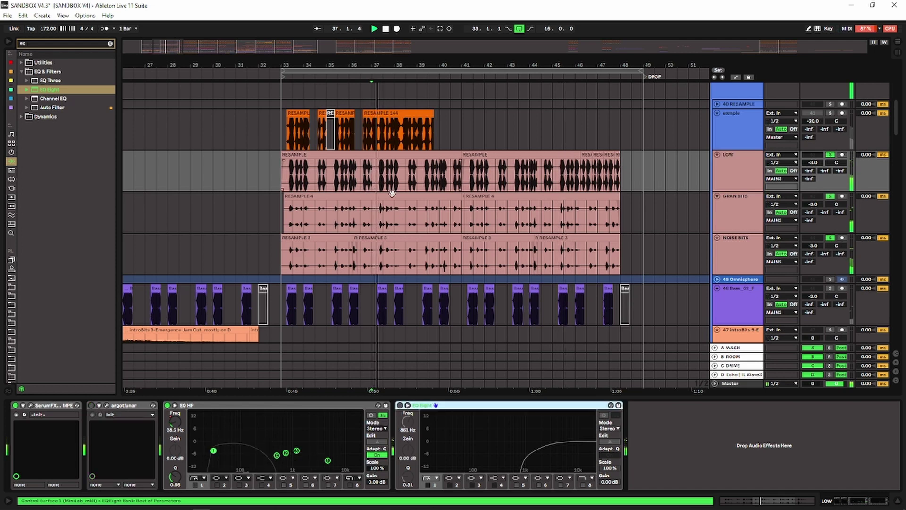
Review the NOISE BITS, GRAN BITS and LOW chains once more and clear the solo on all three tracks.
click(730, 248)
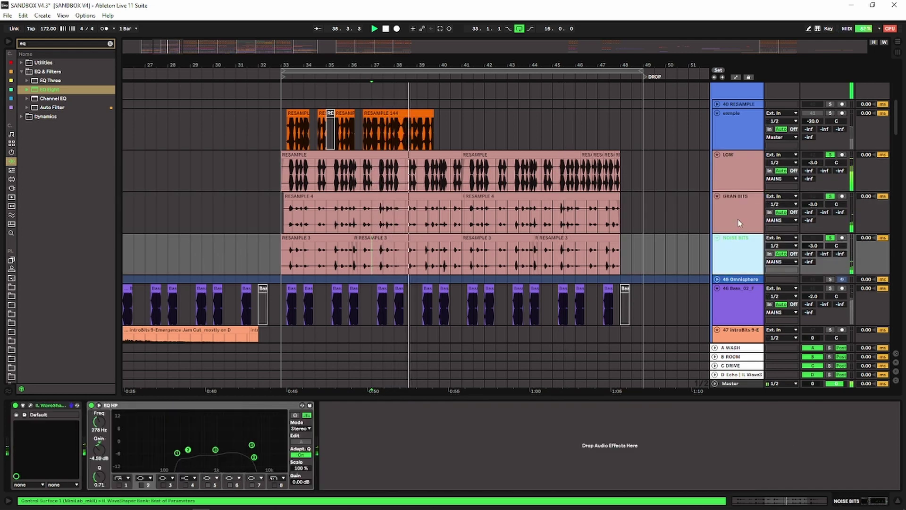
click(739, 222)
click(739, 175)
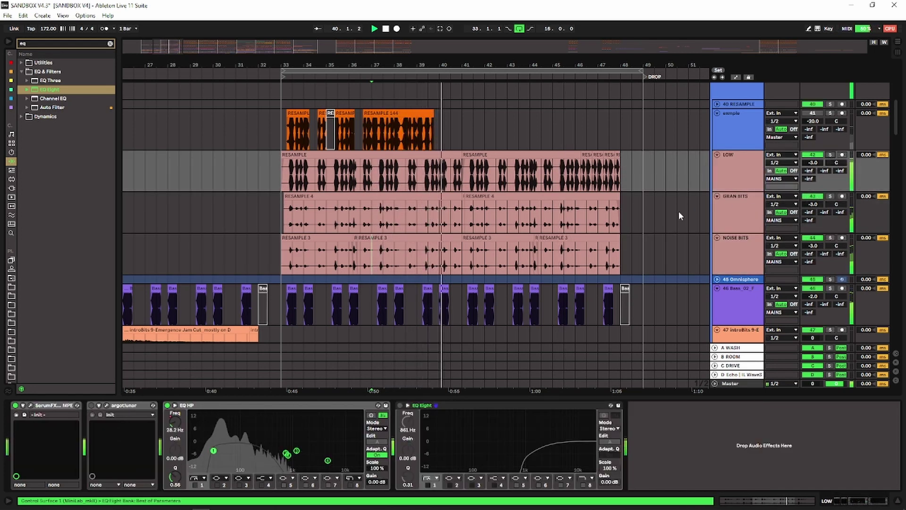
Find the PRE DROP AAHH vocal track and select its first clip near bar 33.
scroll(658, 194, down, 3)
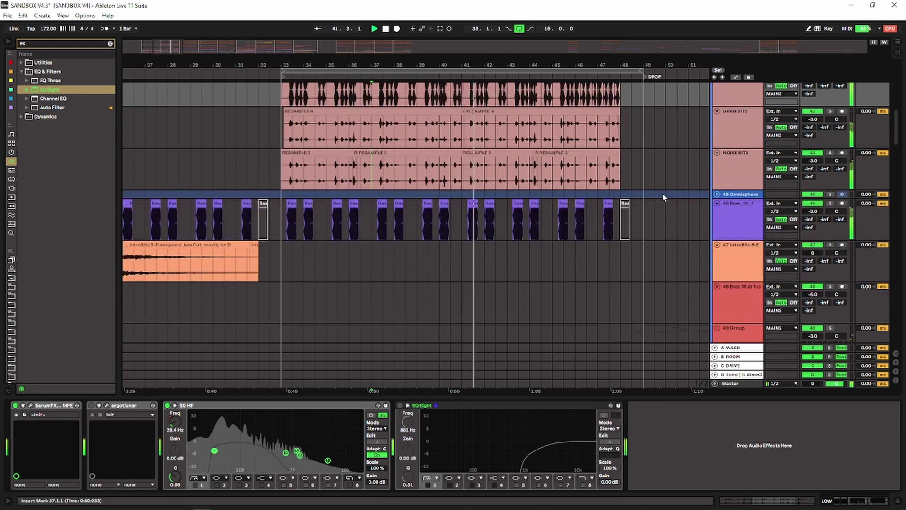
scroll(521, 188, down, 5)
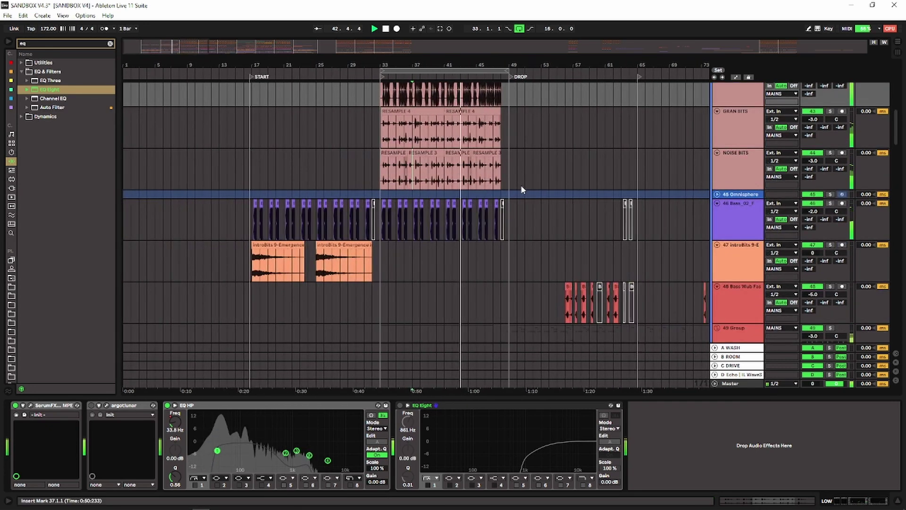
scroll(522, 186, down, 3)
scroll(523, 185, up, 3)
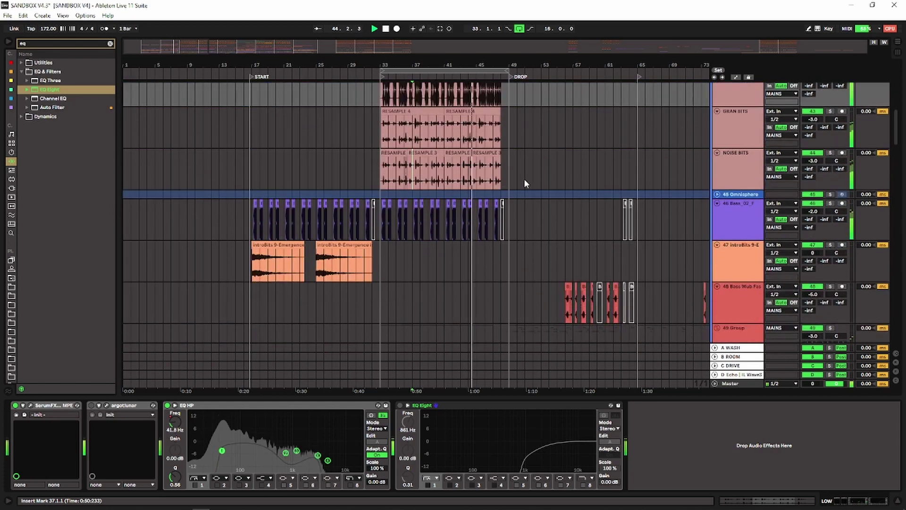
scroll(523, 182, down, 3)
scroll(529, 186, down, 3)
drag(512, 65, 397, 61)
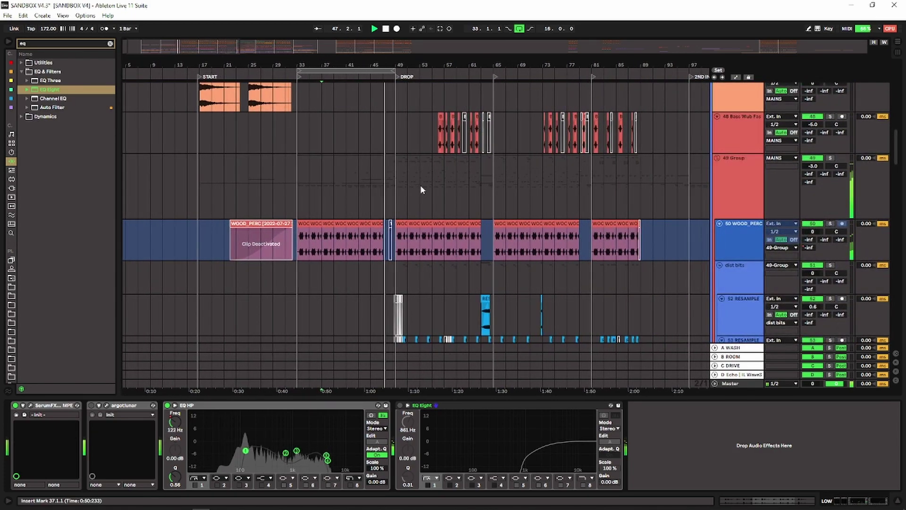
scroll(421, 185, up, 3)
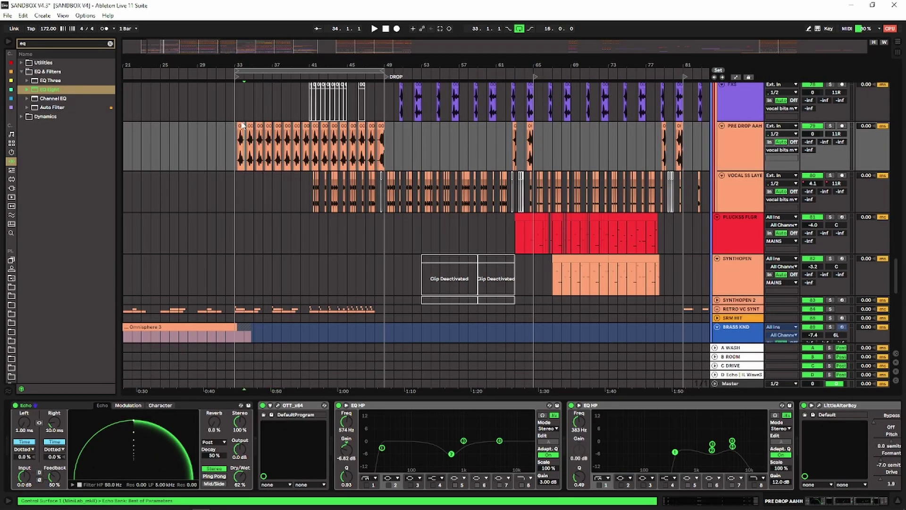
scroll(235, 142, up, 4)
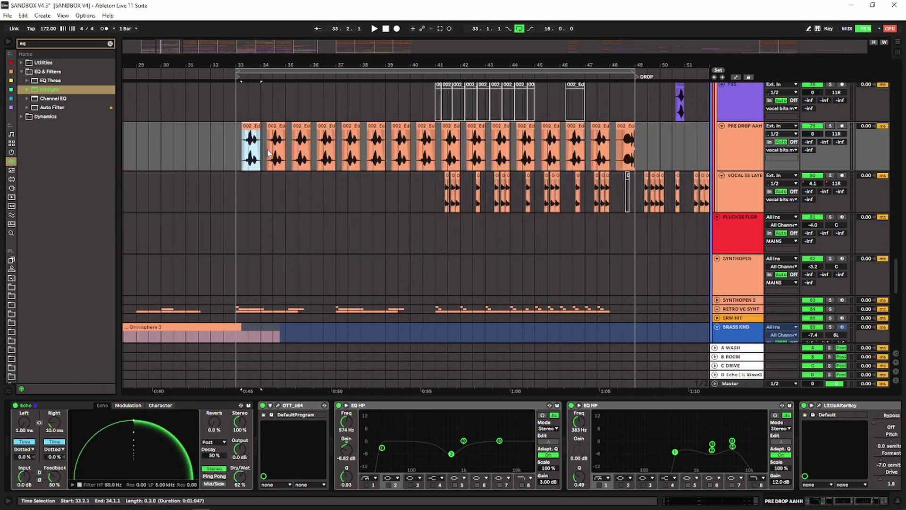
Deactivate every device from Echo to LittleAlterBoy on the PRE DROP AAHH track and solo the track.
click(129, 420)
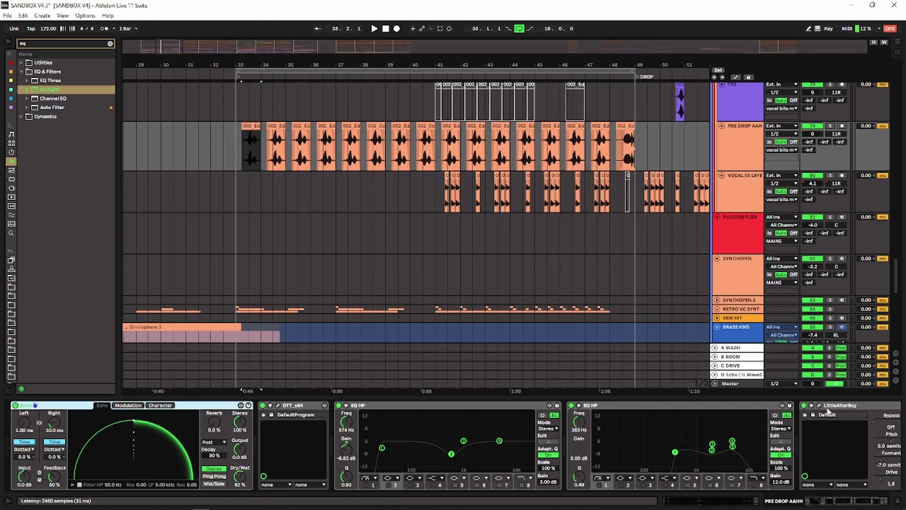
shift+click(848, 407)
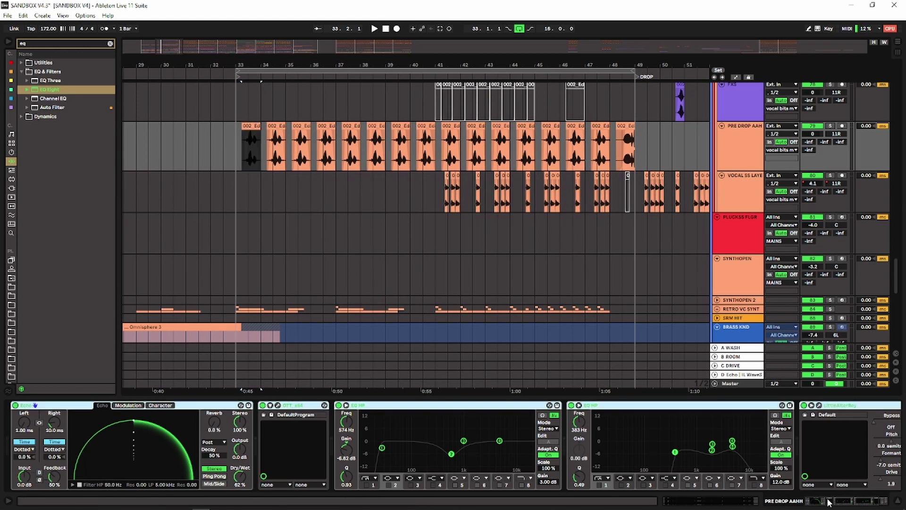
drag(829, 502, 859, 502)
key(0)
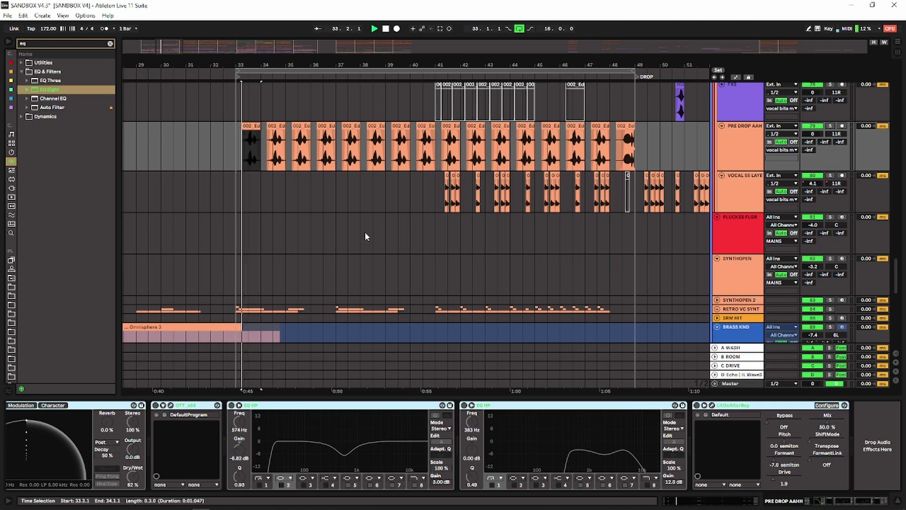
click(753, 147)
click(830, 126)
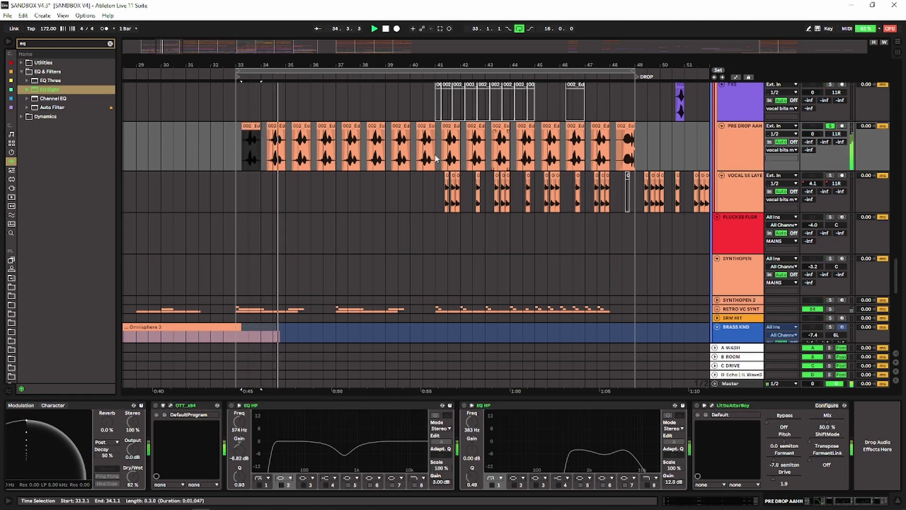
Try the first PRE DROP AAHH clip with its pitch reset to 0 semitones and undo the reset.
double_click(251, 147)
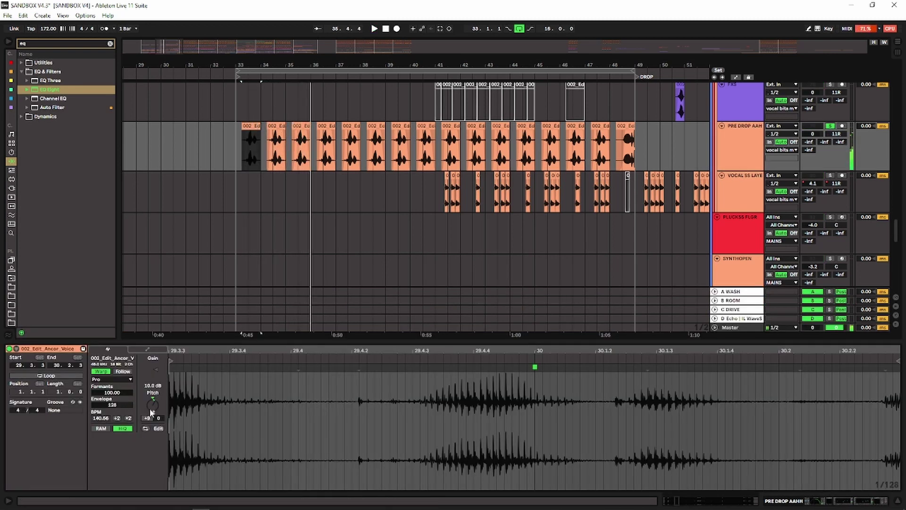
key(space)
key(space)
double_click(153, 408)
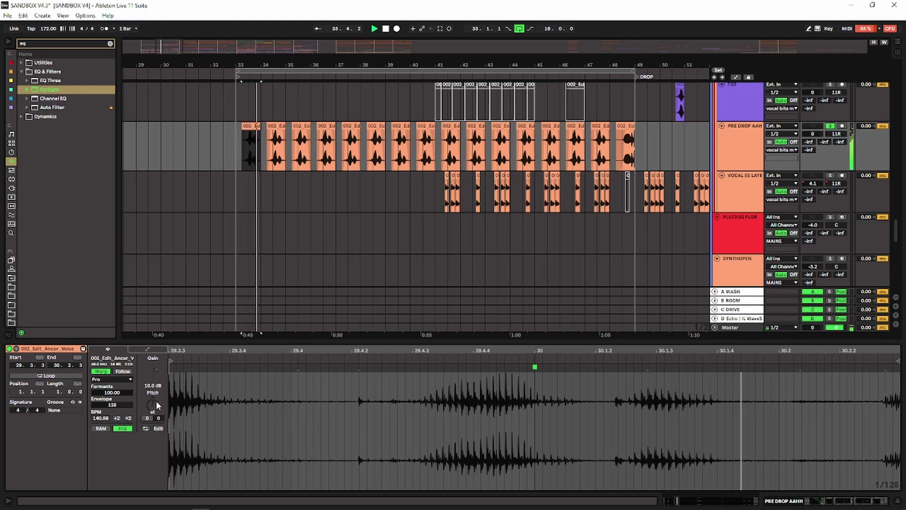
key(ctrl+z)
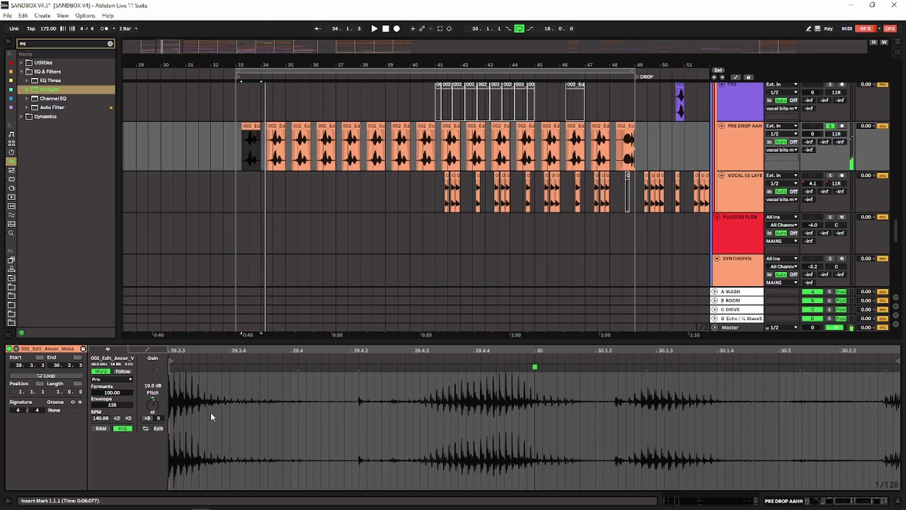
Return to the PRE DROP AAHH device chain and fold the Echo and OTT_x64 devices.
click(791, 502)
click(106, 406)
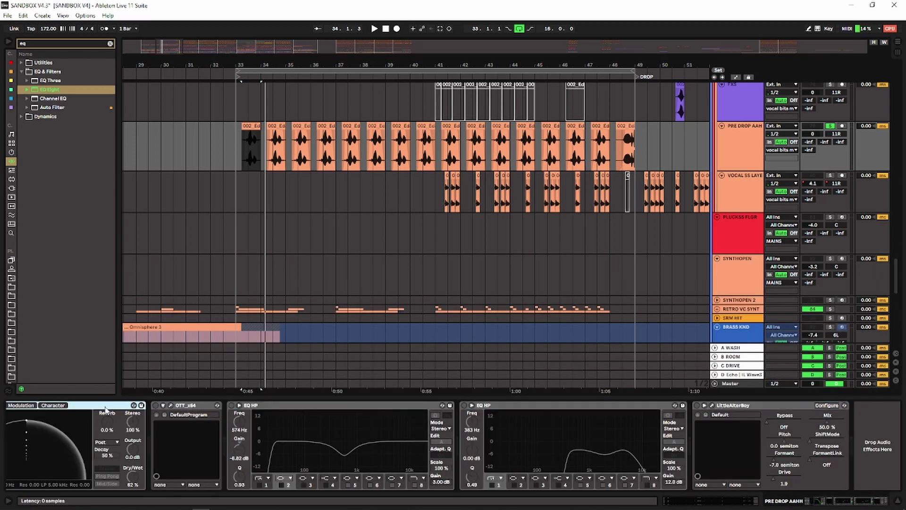
key(Delete)
scroll(312, 477, up, 3)
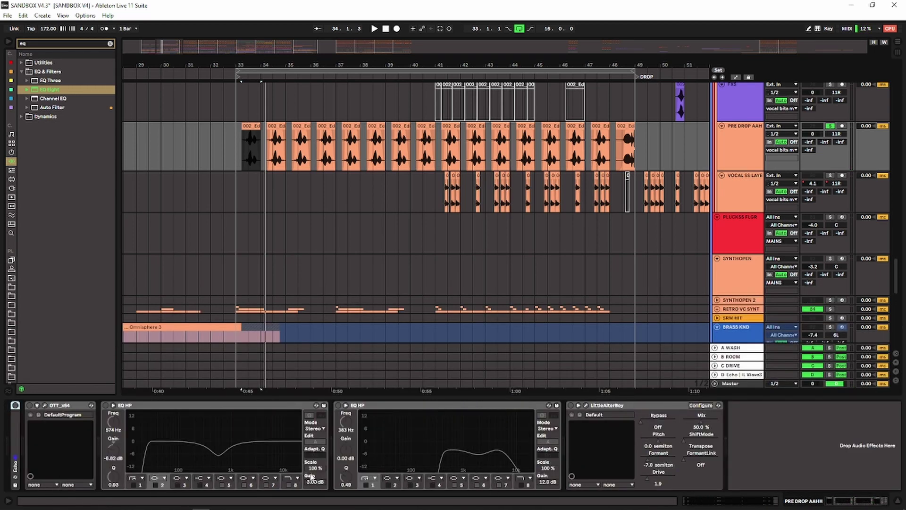
double_click(50, 407)
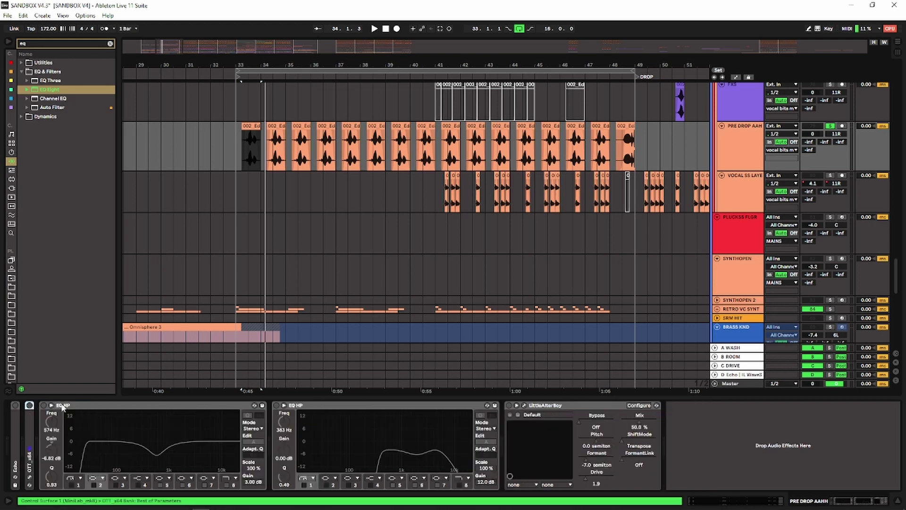
Fold both EQ HP devices and LittleAlterBoy on the PRE DROP AAHH track, and reactivate Echo and OTT_x64 during playback.
double_click(64, 406)
double_click(92, 407)
double_click(148, 407)
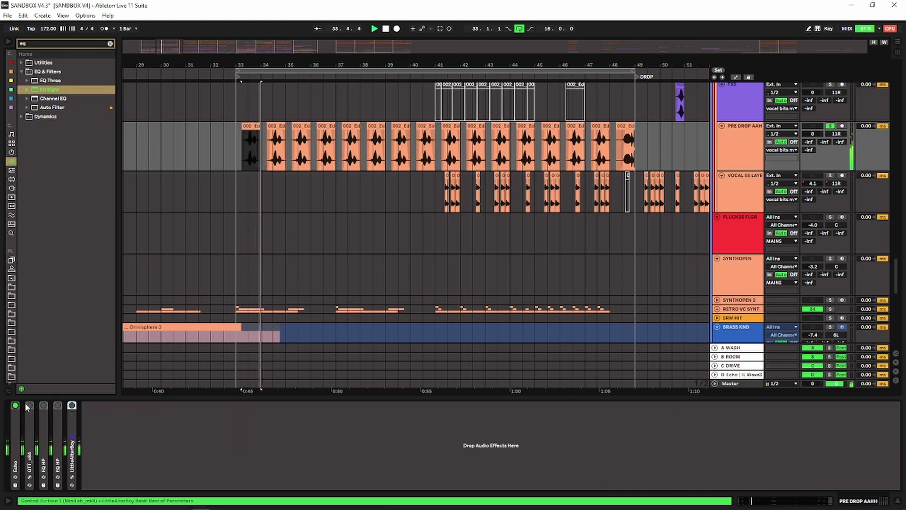
click(30, 405)
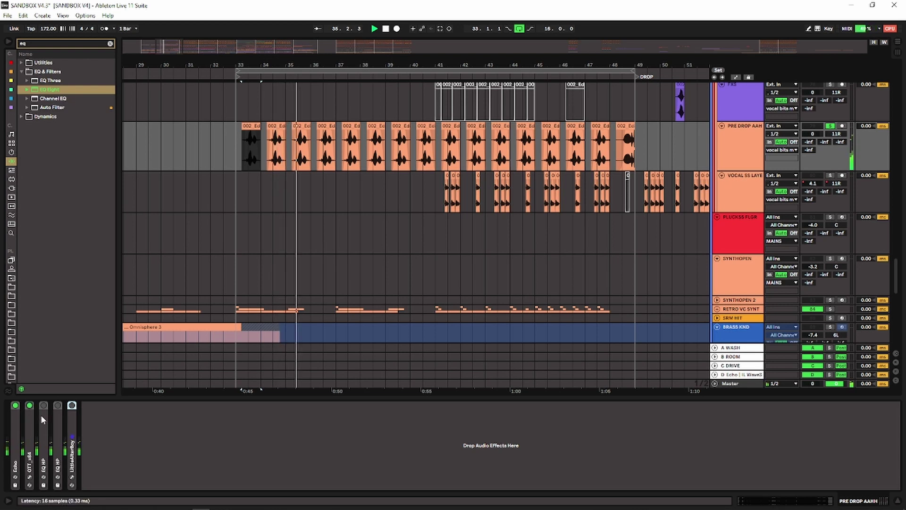
Reactivate and unfold the first EQ HP on PRE DROP AAHH, comparing the sound with it bypassed and active.
click(43, 406)
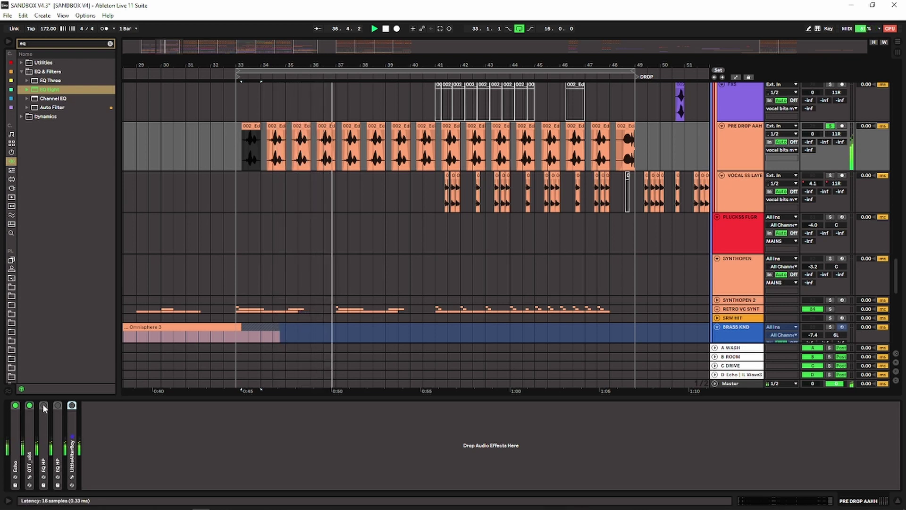
double_click(41, 427)
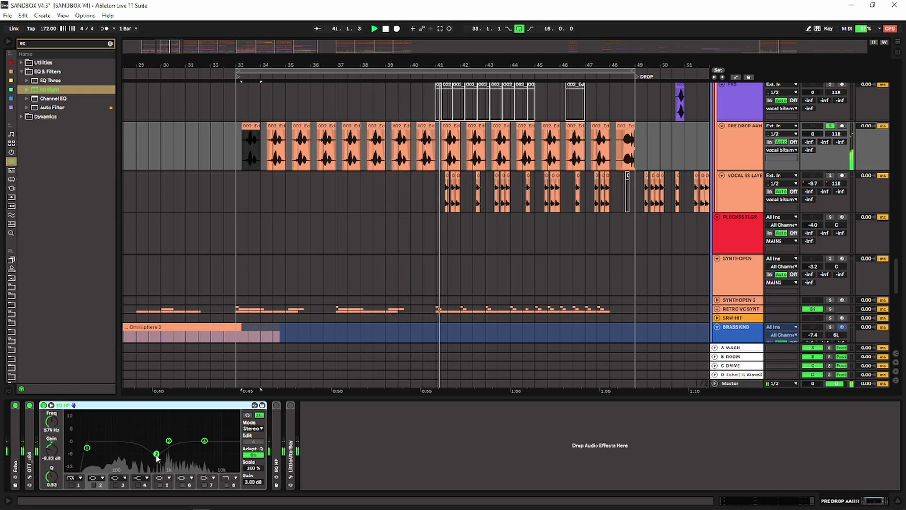
click(43, 405)
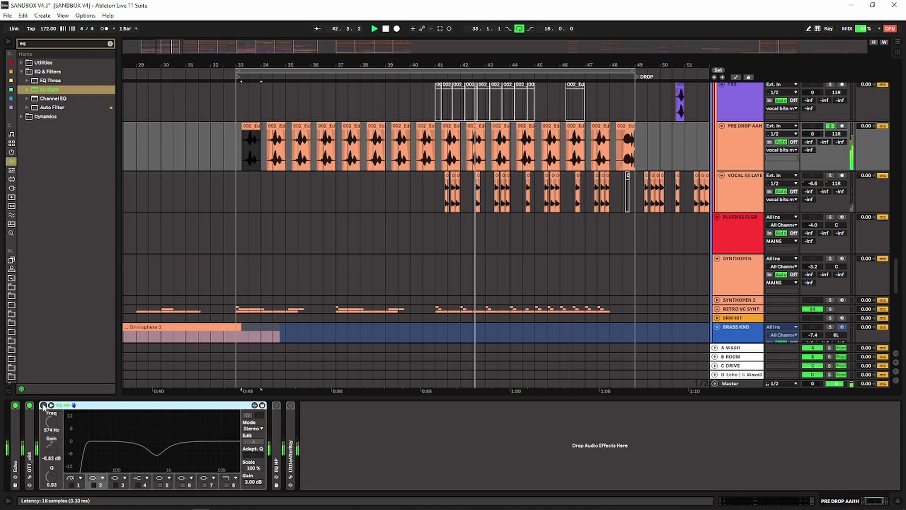
click(43, 405)
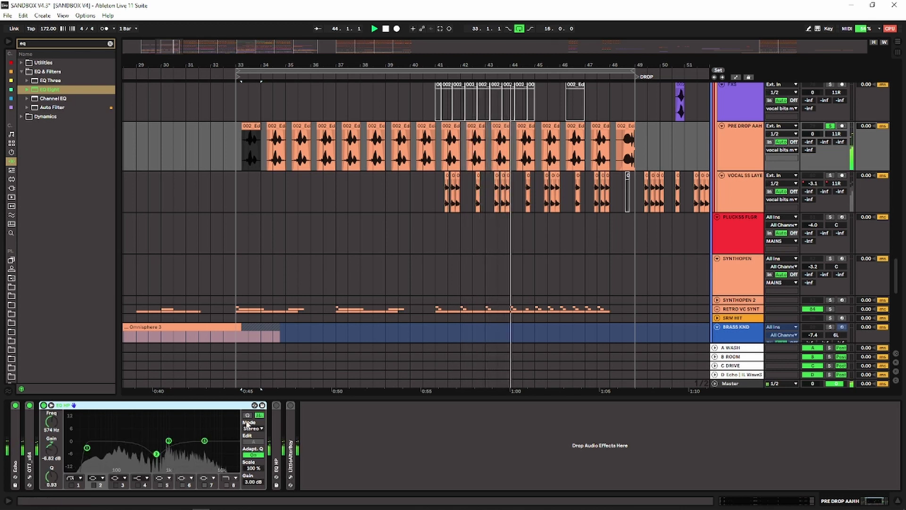
Reactivate the second EQ HP and LittleAlterBoy, unfold both devices and check LittleAlterBoy's settings in its plug-in window.
click(276, 406)
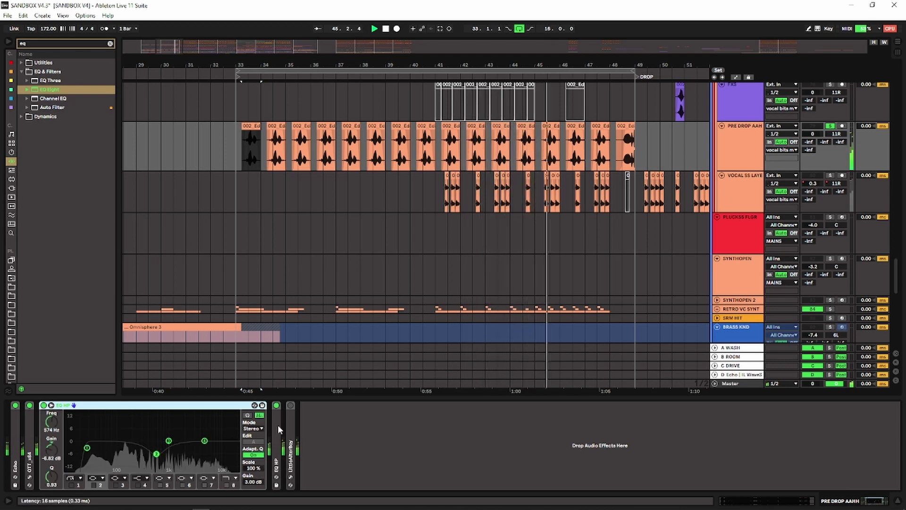
double_click(276, 425)
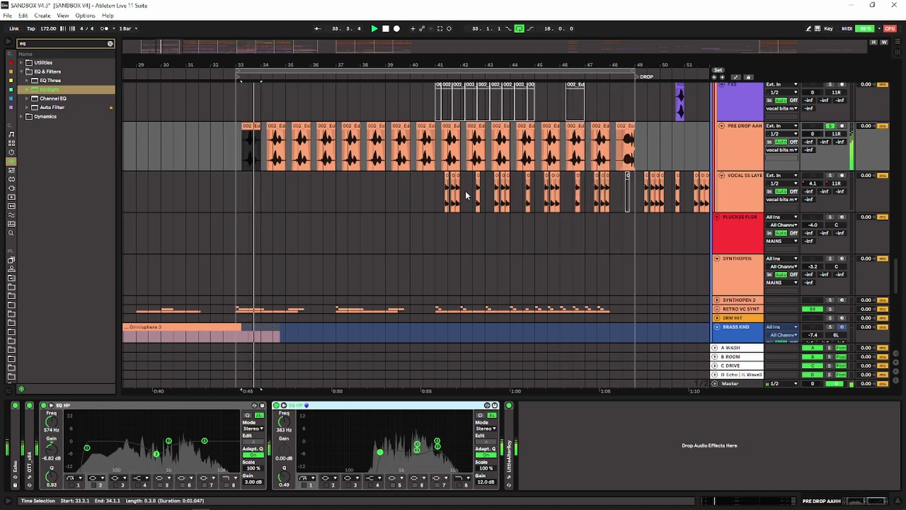
double_click(510, 417)
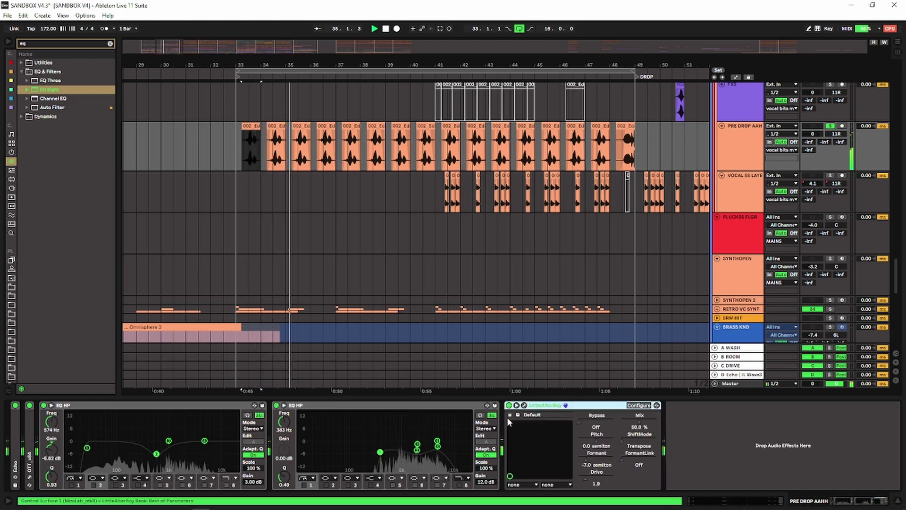
click(524, 405)
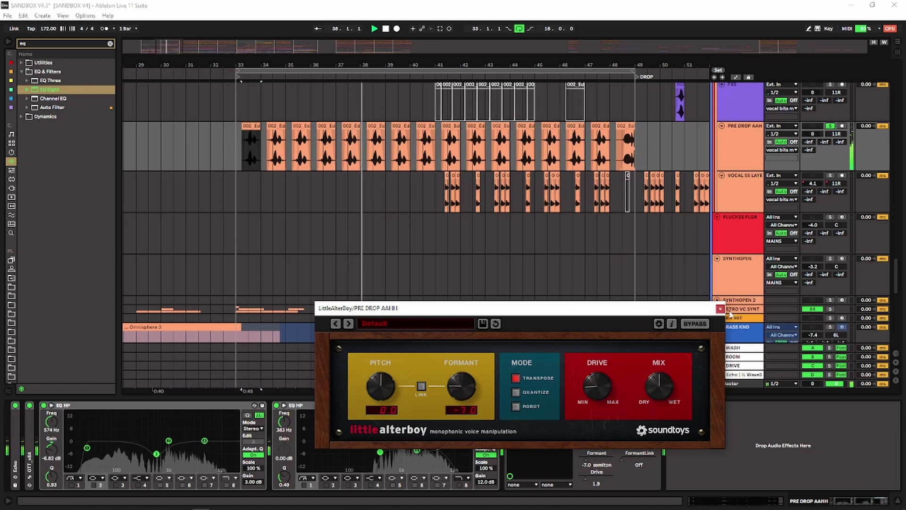
click(719, 309)
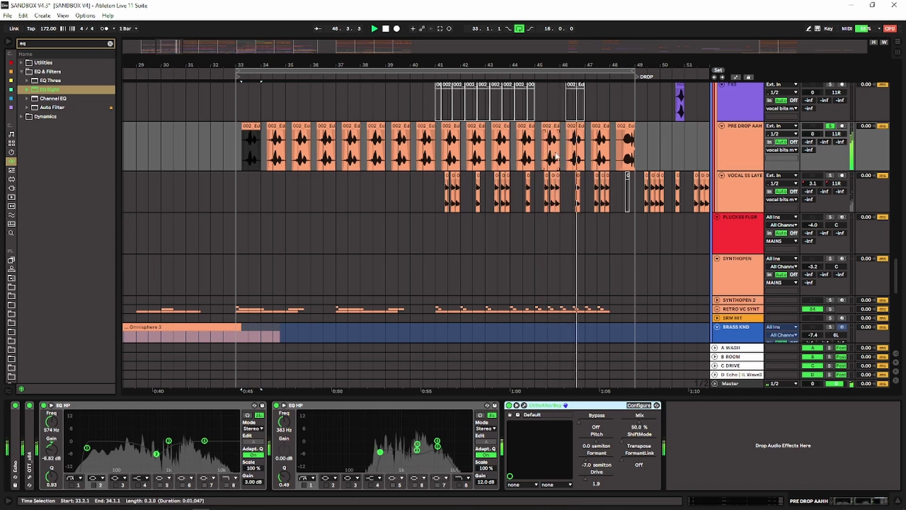
Solo the VOCAL SS LAYER track instead of PRE DROP AAHH and play it from its first clips after bar 41.
click(551, 192)
click(734, 189)
click(830, 175)
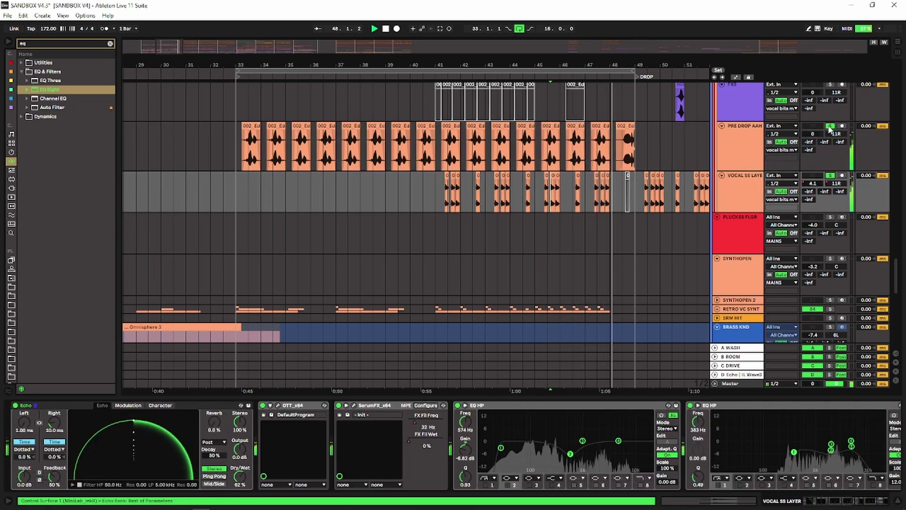
click(452, 198)
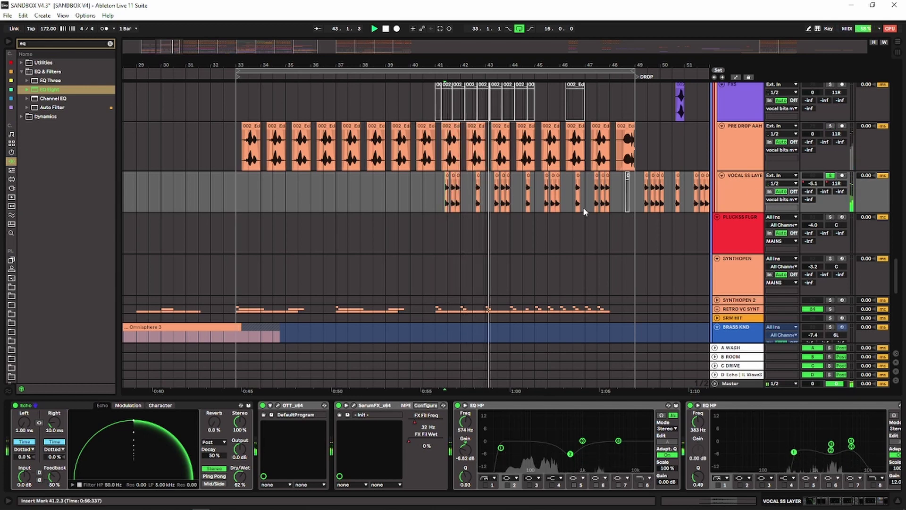
Examine the VOCAL SS LAYER device chain through to the LP_HP filter rack and the reverb at its end.
click(739, 195)
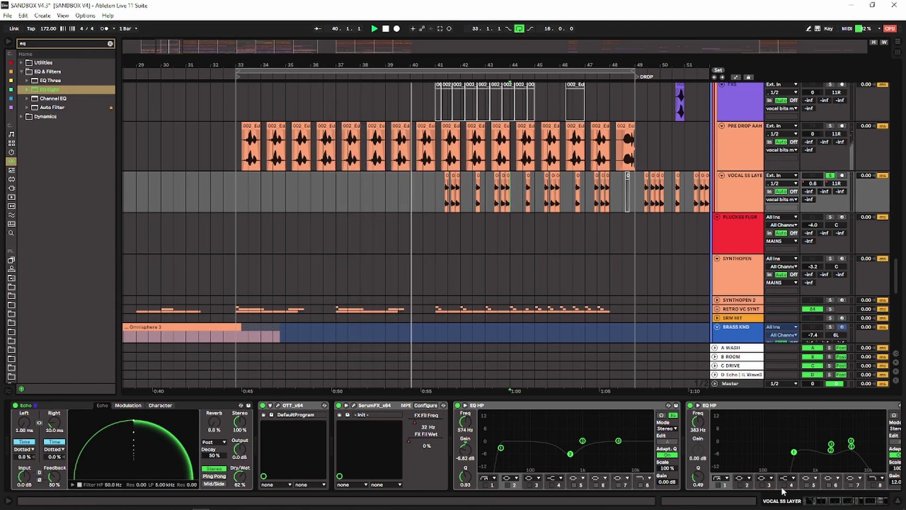
drag(815, 501, 857, 501)
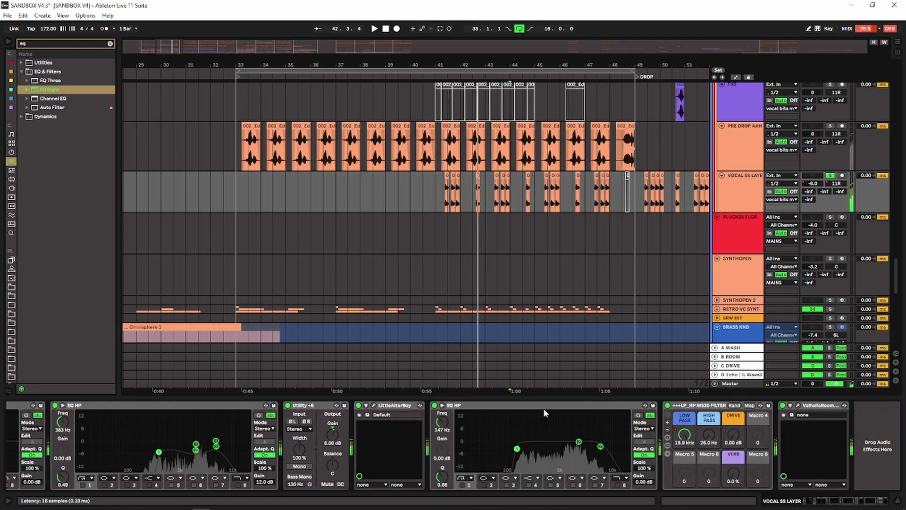
click(688, 409)
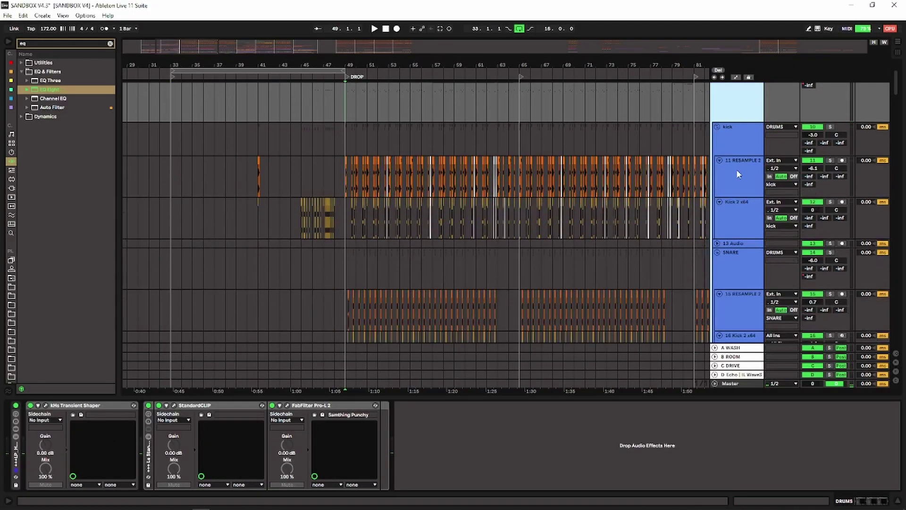
Inspect the kick group's RESAMPLE and Kick 2 x64 tracks and select the first Kick 2 x64 clip at the DROP marker.
click(733, 140)
click(733, 169)
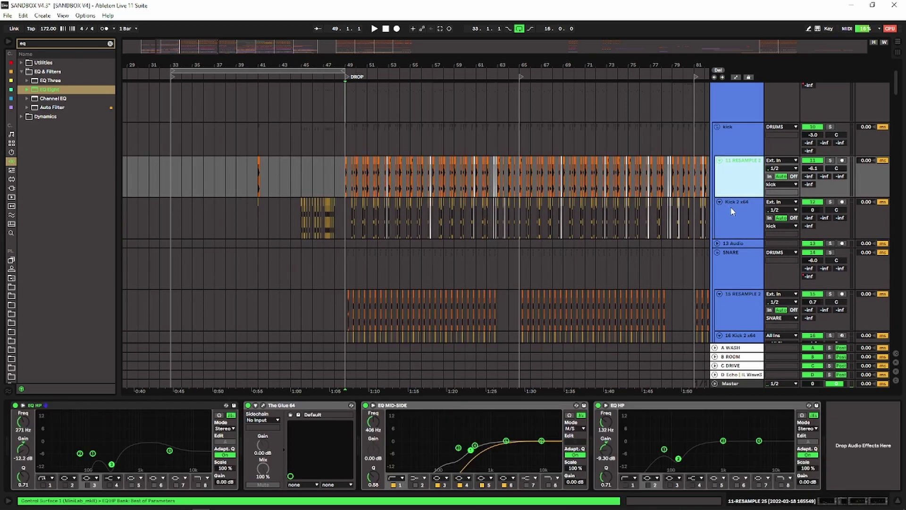
click(730, 206)
scroll(345, 212, up, 4)
click(358, 198)
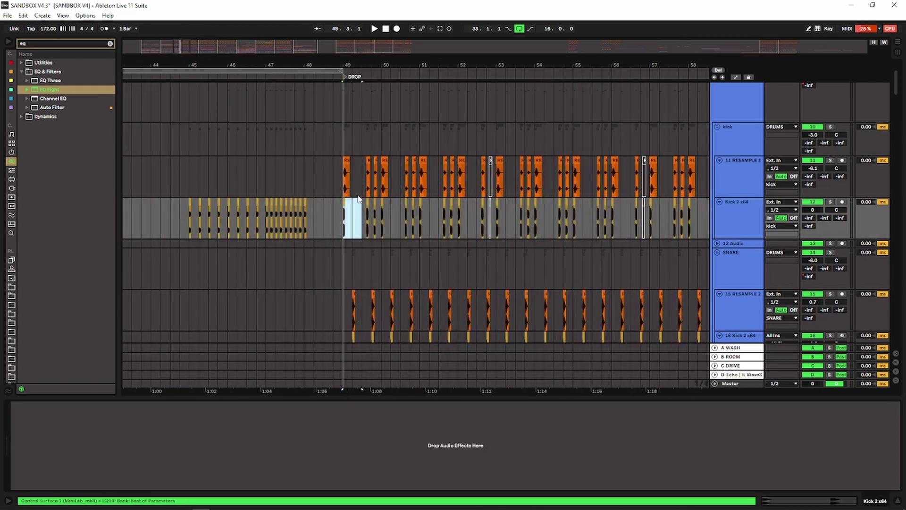
scroll(341, 88, up, 6)
drag(339, 223, 460, 229)
click(382, 203)
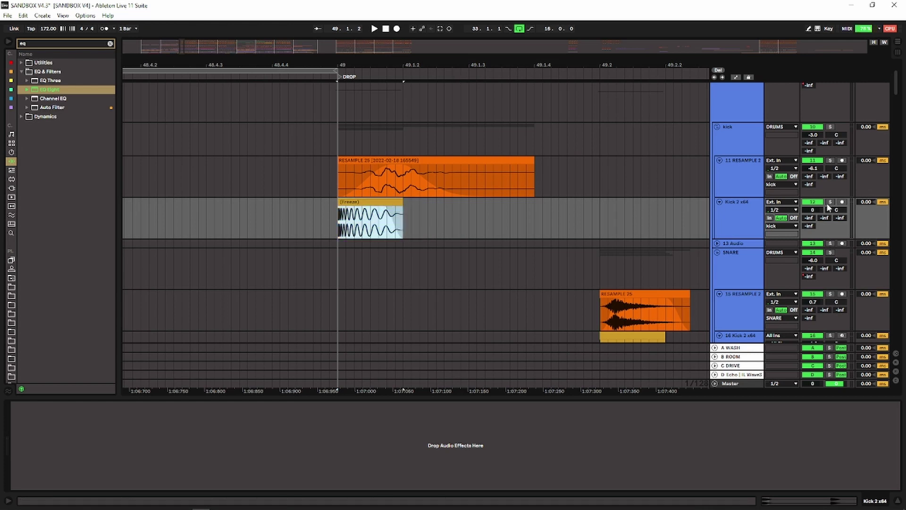
Solo the Kick 2 x64 track, audition its first clip at the drop and turn off the arrangement loop.
key(space)
click(289, 215)
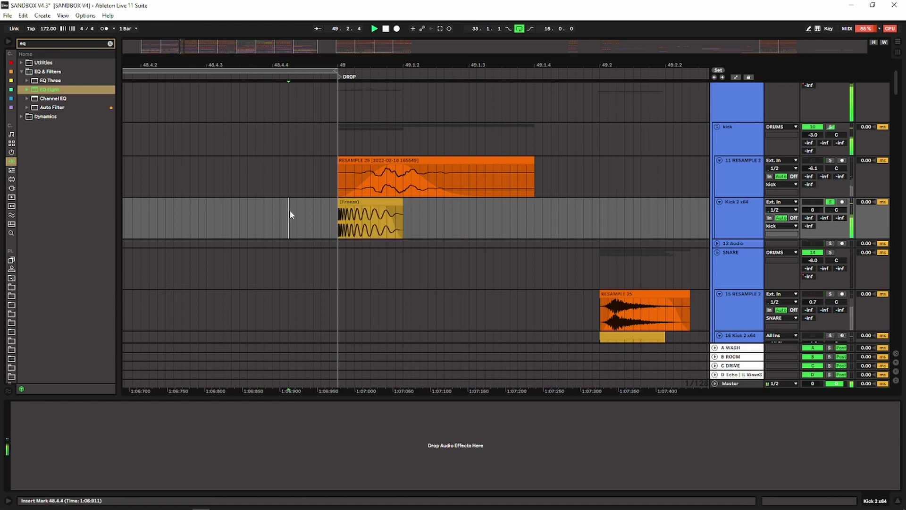
click(348, 201)
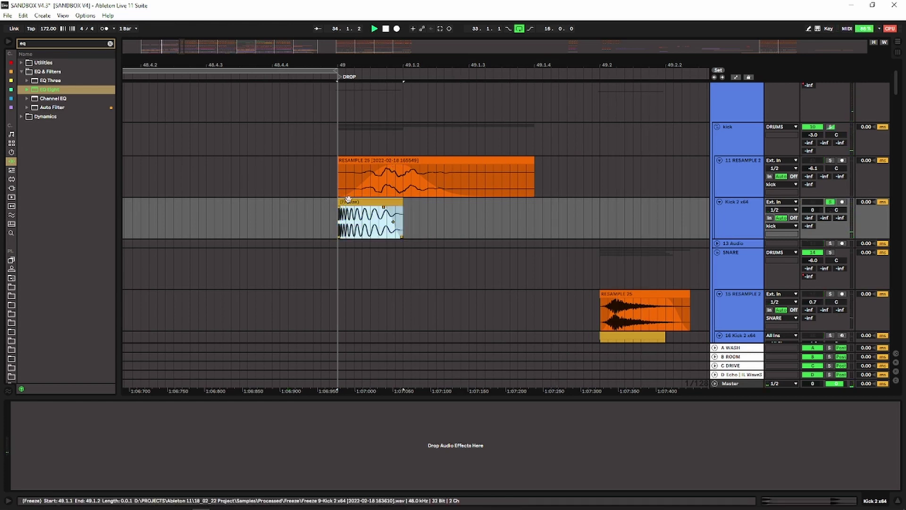
key(space)
key(space)
key(space)
click(519, 30)
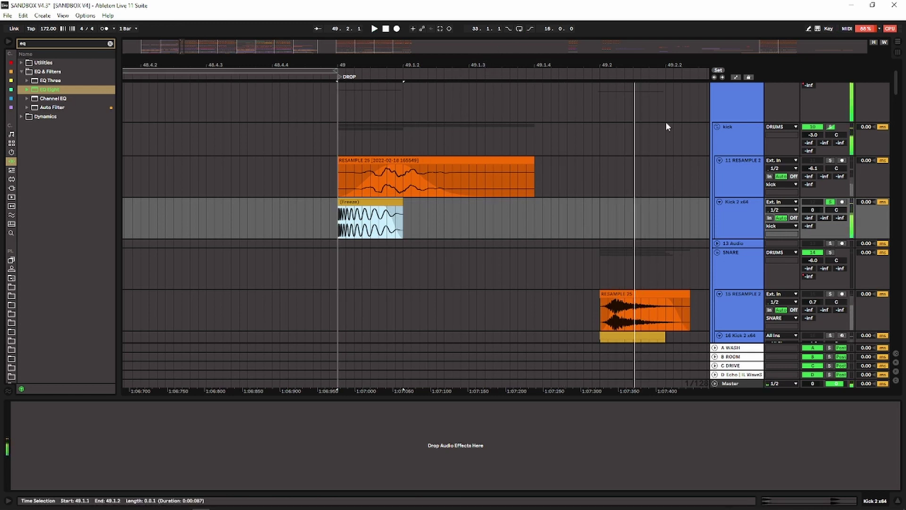
Solo the RESAMPLE 25 kick track and remove the fade-in from its first clip at bar 49.
click(749, 194)
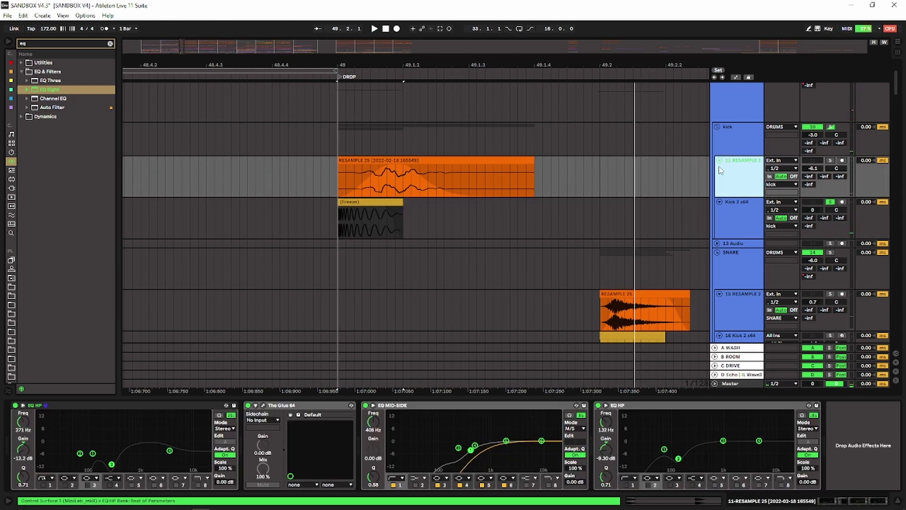
click(829, 160)
drag(565, 179, 338, 214)
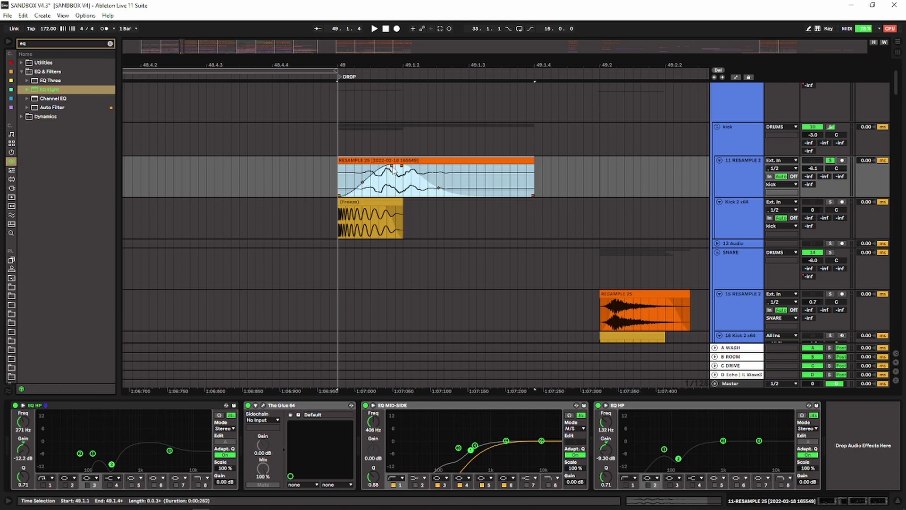
click(339, 171)
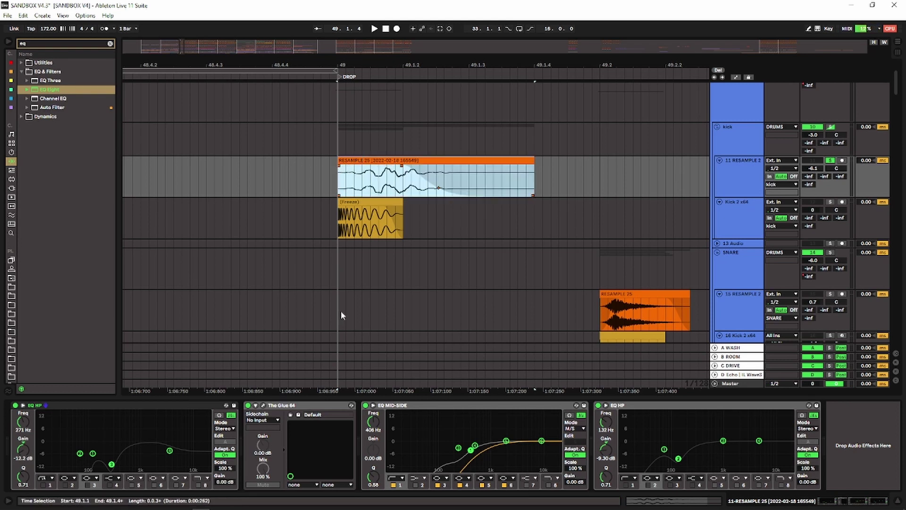
Review the RESAMPLE 25 track's device chain and audition its clip at the drop with all effects active.
click(172, 408)
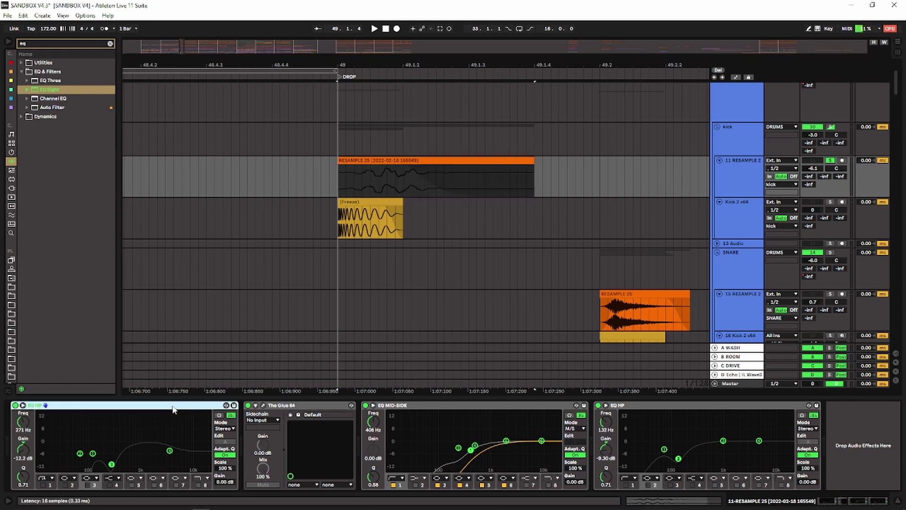
shift+click(676, 408)
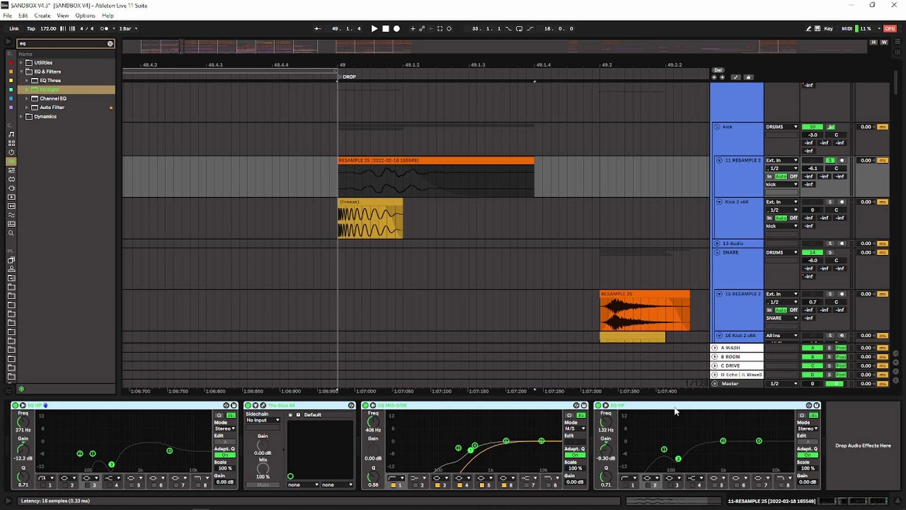
drag(353, 67, 591, 29)
scroll(279, 161, up, 3)
drag(166, 109, 254, 112)
scroll(630, 285, down, 5)
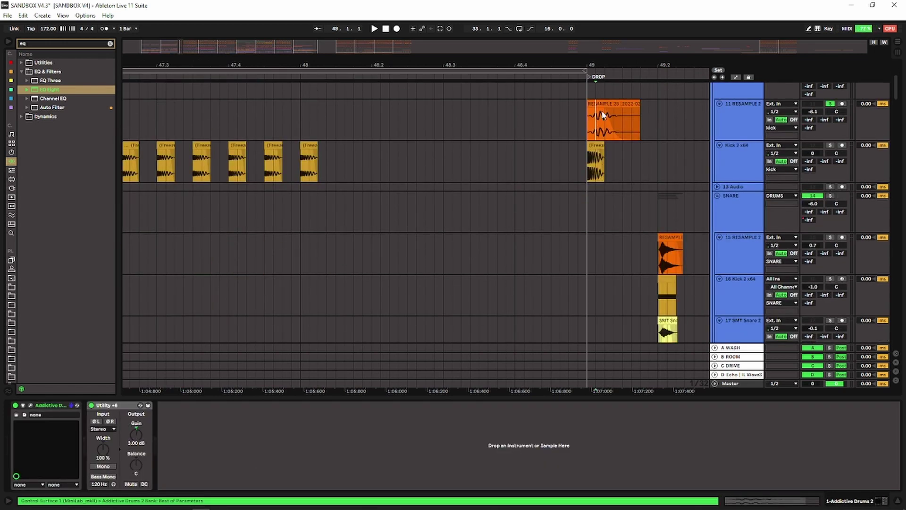
click(609, 103)
drag(616, 66, 615, 88)
key(space)
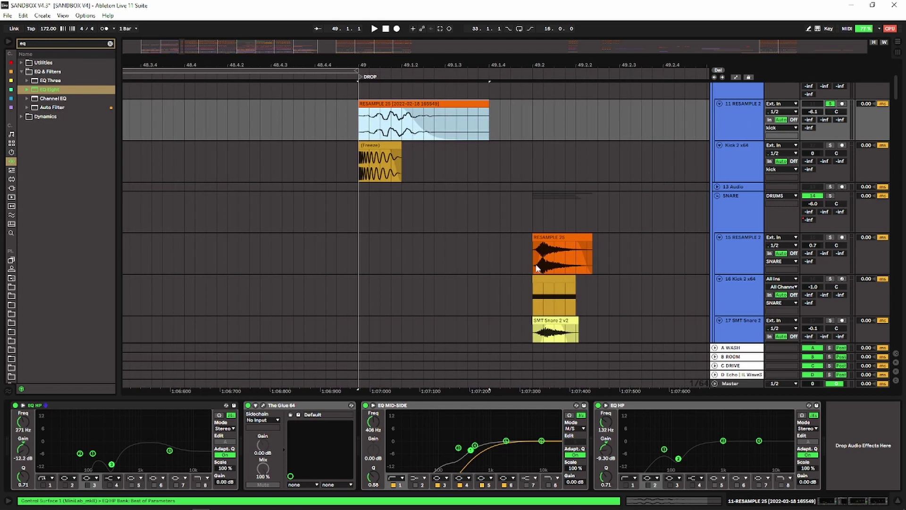
Deactivate all four devices on the RESAMPLE 25 kick track and play the first drop clip without effects.
click(661, 408)
key(ctrl+a)
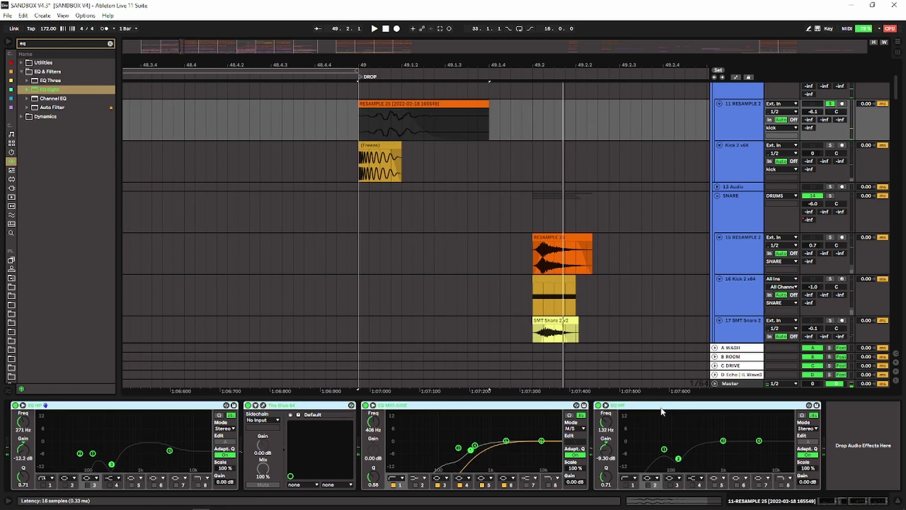
key(0)
key(space)
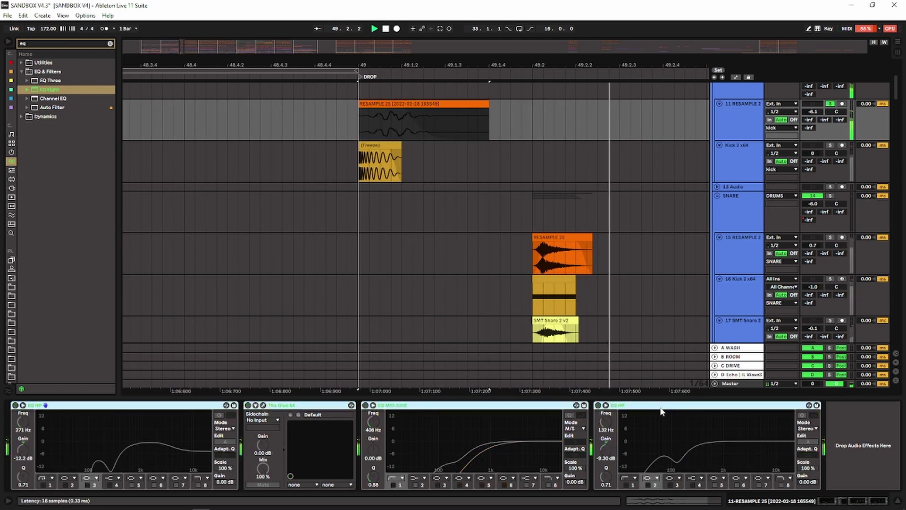
Reactivate the first EQ HP and The Glue 64 on the RESAMPLE 25 track, audition the clip and open The Glue's plug-in window.
click(44, 406)
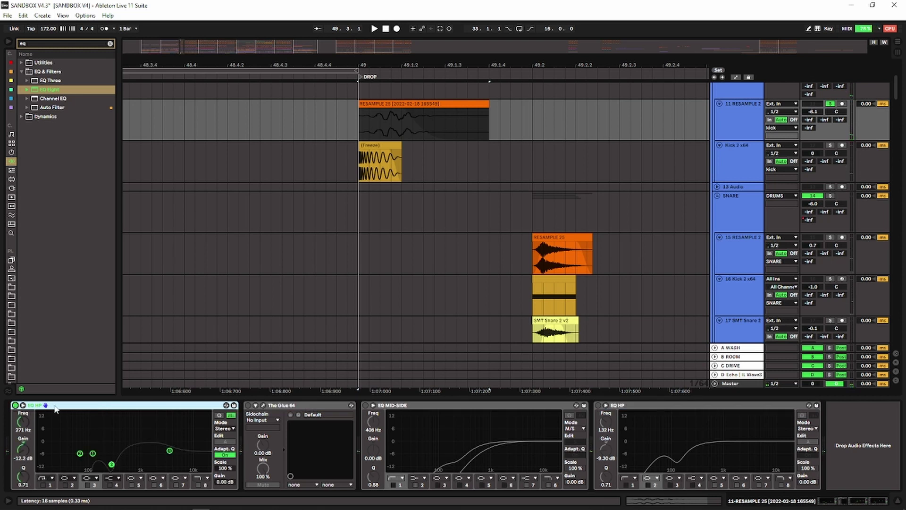
key(space)
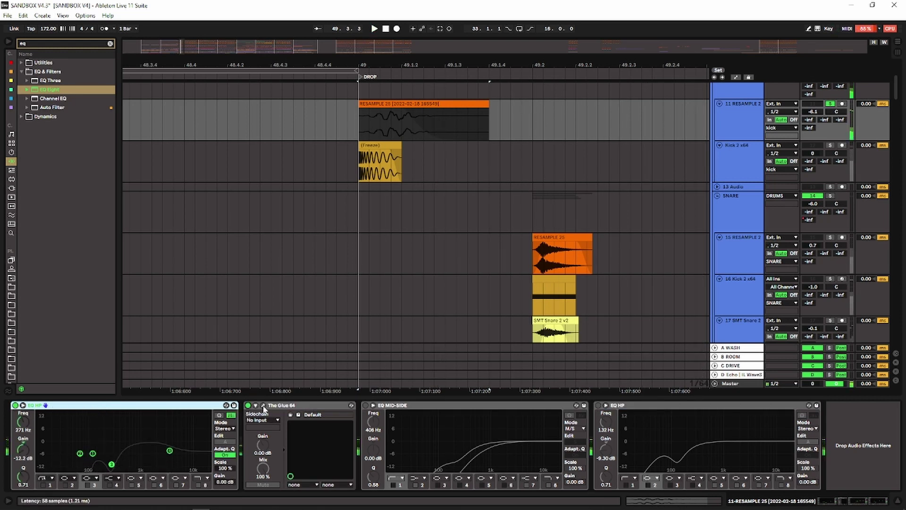
click(263, 406)
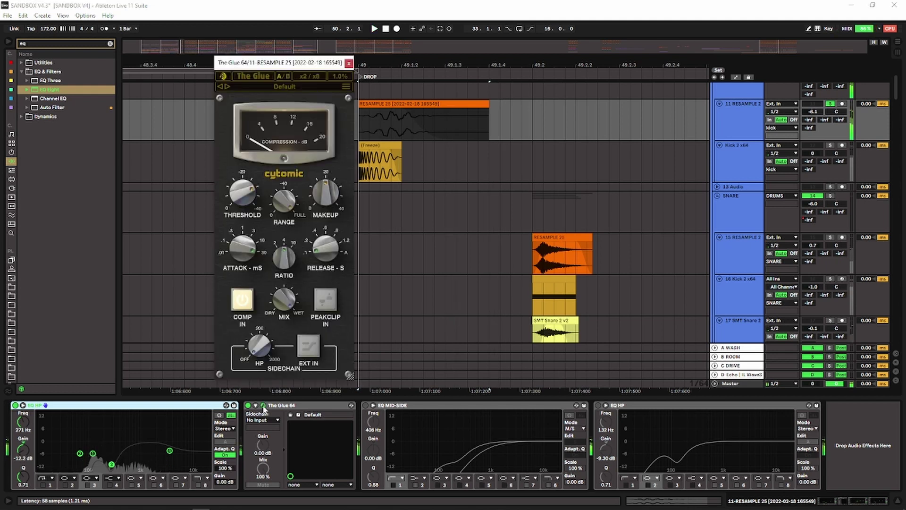
key(space)
click(263, 406)
click(263, 406)
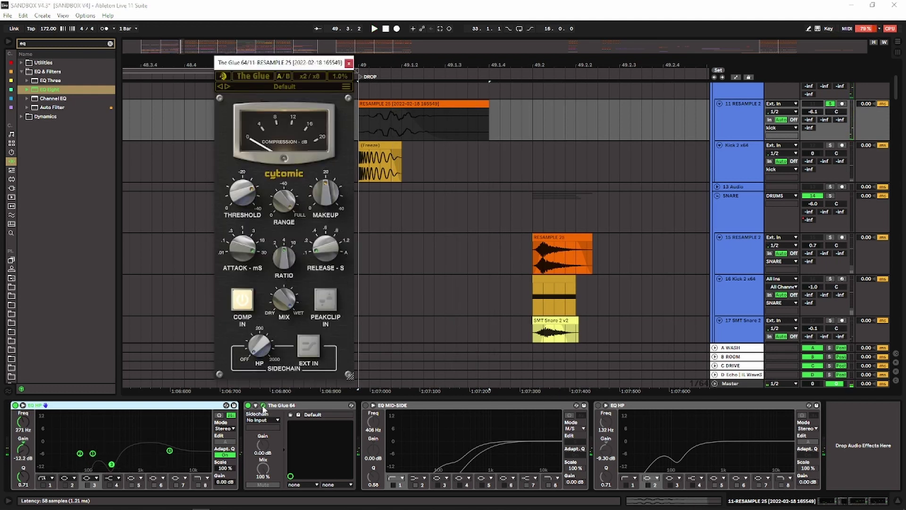
Close The Glue's plug-in window, reactivate EQ MID-SIDE and the second EQ HP on the kick's RESAMPLE 25 track and audition it.
click(266, 409)
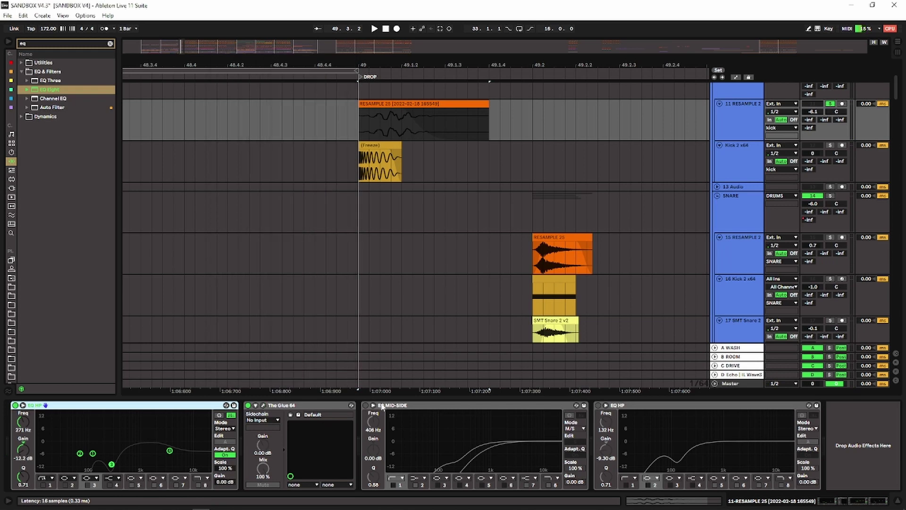
click(414, 409)
key(space)
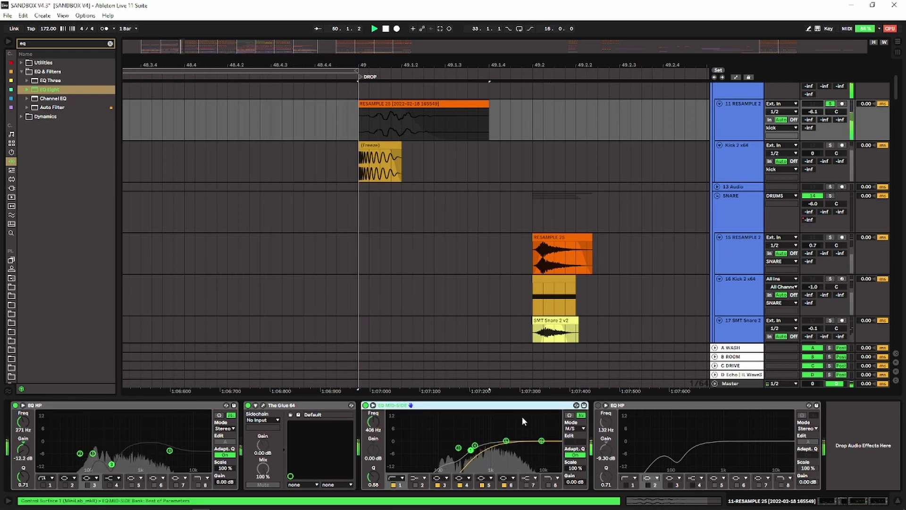
click(679, 457)
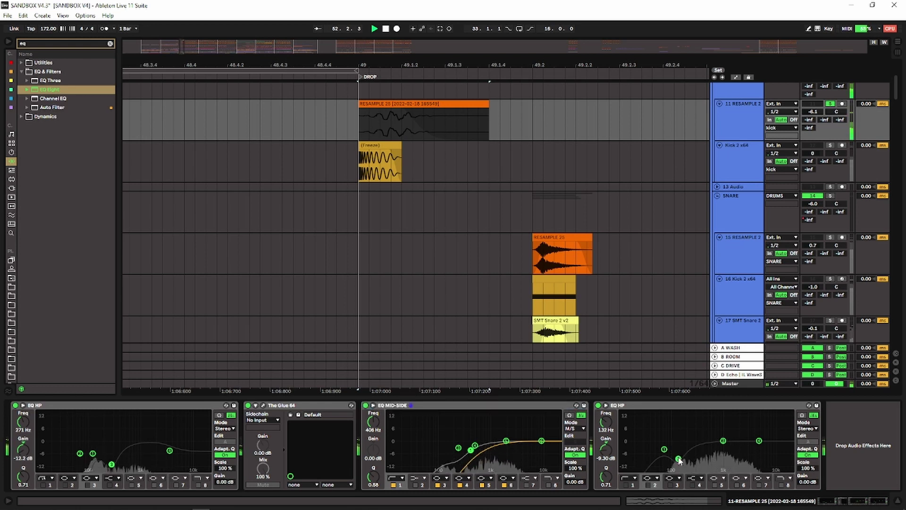
Solo the Kick 2 x64 layer together with RESAMPLE 25 and play both from the drop at bar 49.
drag(360, 171, 401, 170)
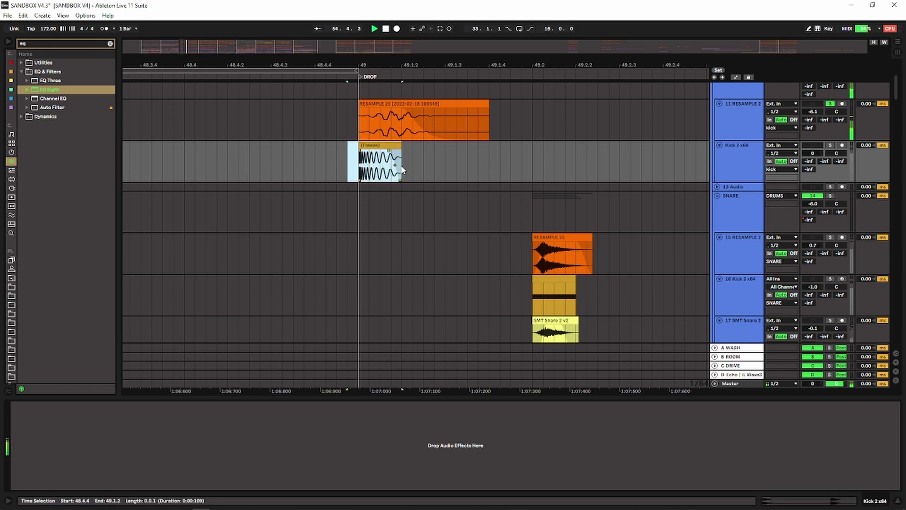
click(379, 119)
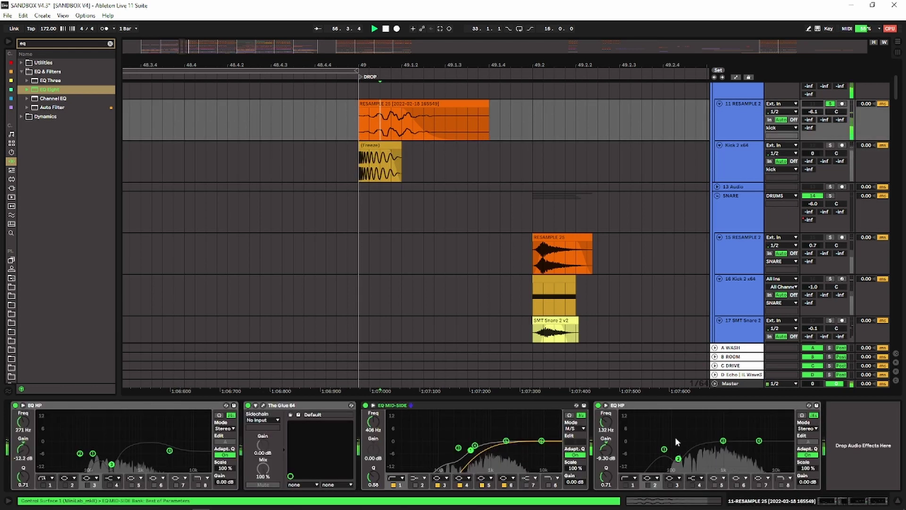
click(360, 161)
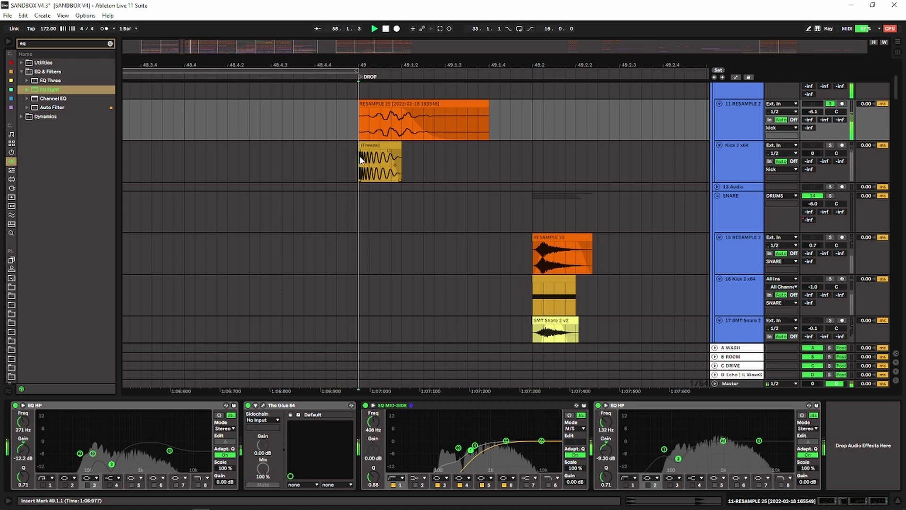
click(360, 160)
click(829, 145)
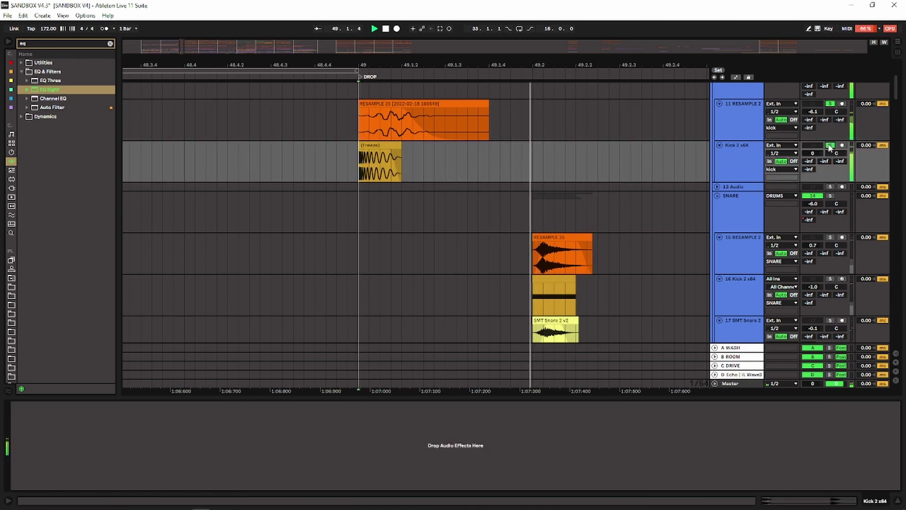
Audition the combined kick group across the first bars of the drop.
scroll(645, 174, up, 3)
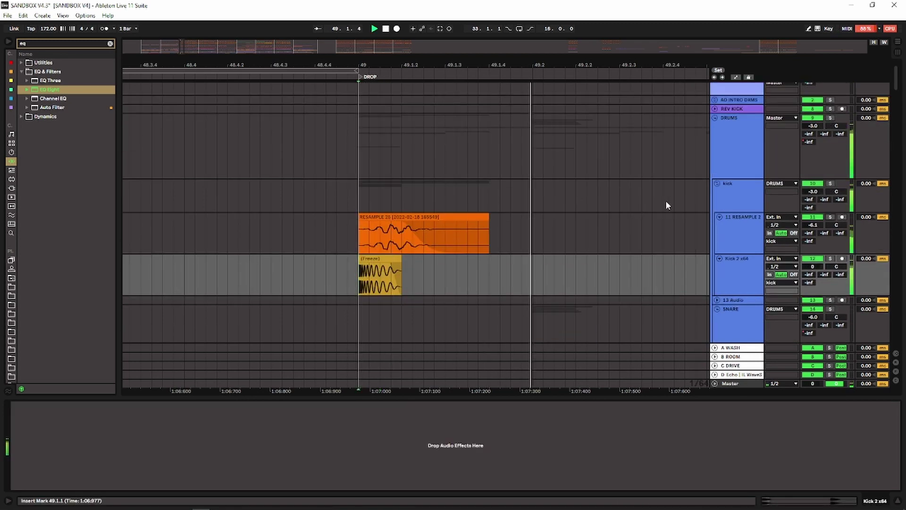
mouse_move(531, 63)
mouse_down()
mouse_move(433, 52)
mouse_move(432, 62)
mouse_move(415, 64)
mouse_move(483, 62)
mouse_up()
scroll(482, 175, up, 1)
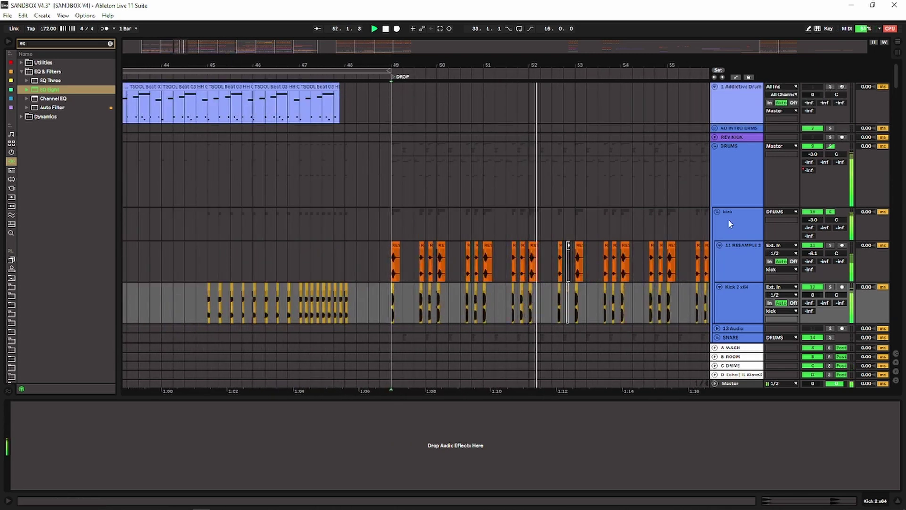
click(727, 219)
Solo the SNARE group and play all its layers from the drop.
scroll(763, 220, down, 7)
click(732, 151)
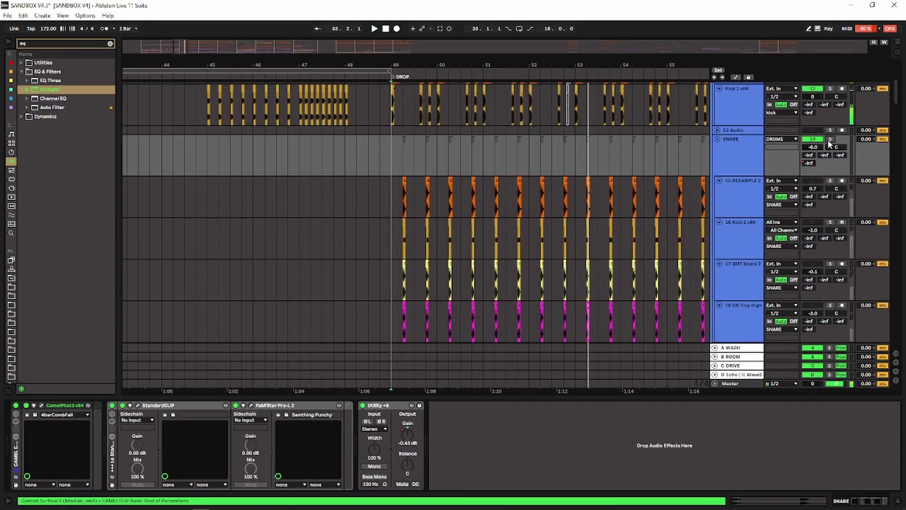
scroll(527, 185, down, 3)
scroll(712, 161, up, 2)
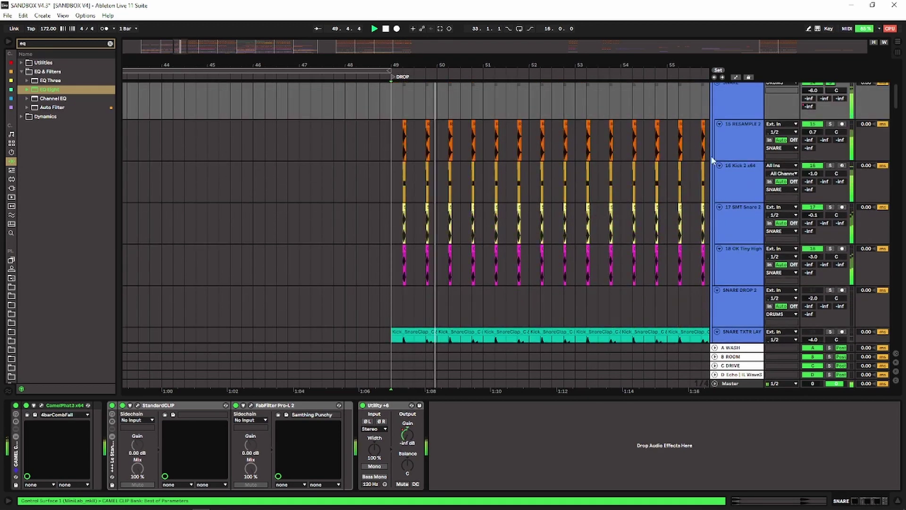
Deactivate the Kick 2 x64, SMT Snare 2 and OK Tiny High Snare layers in the SNARE group, leaving only RESAMPLE 25 on.
click(740, 151)
click(736, 260)
click(758, 207)
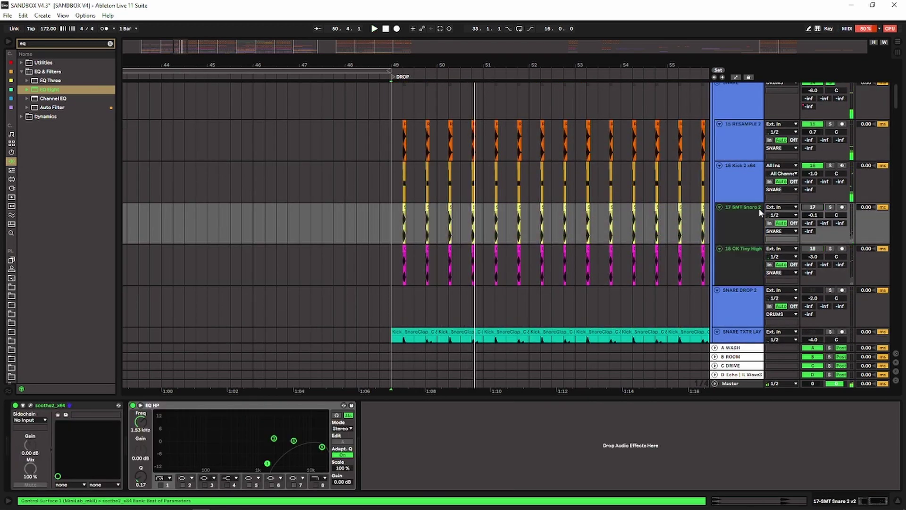
click(740, 149)
click(741, 187)
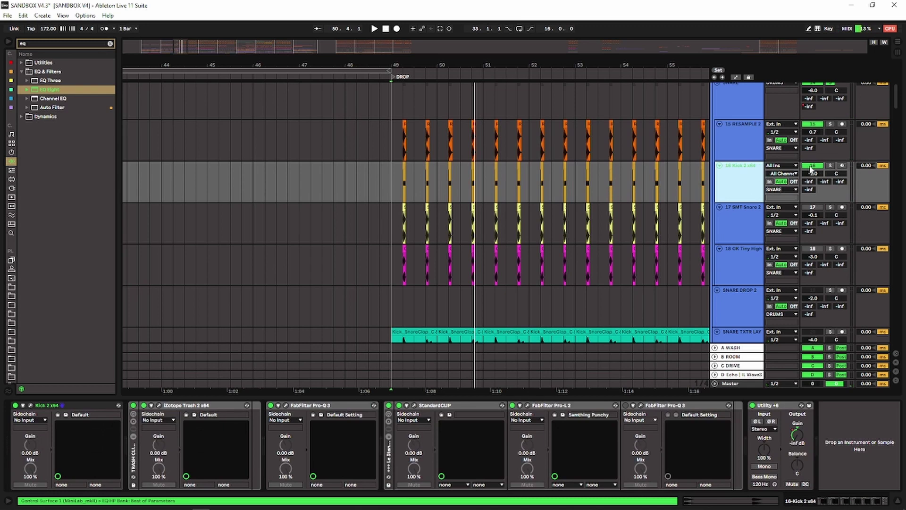
click(811, 166)
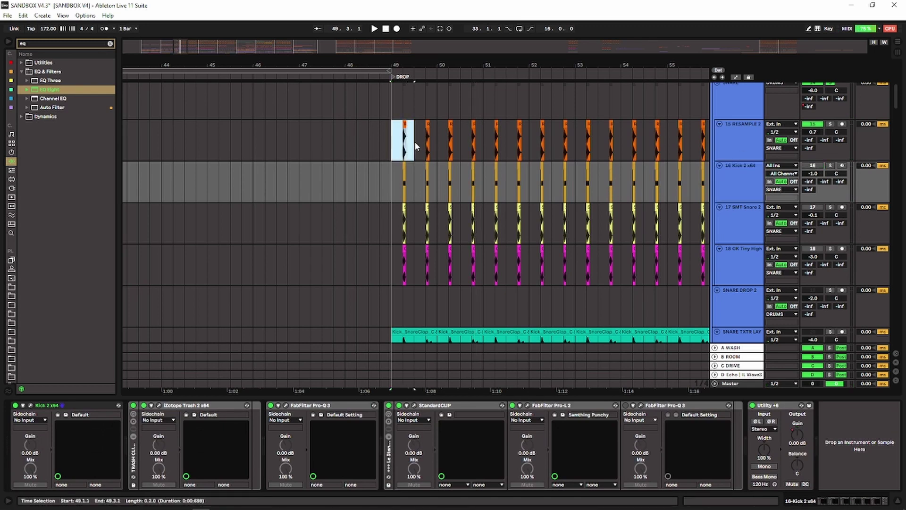
Loop the half bar from 49.1.1 to 49.3.1 around the snare's first RESAMPLE 25 clip.
shift+click(414, 142)
drag(403, 64, 409, 111)
click(420, 126)
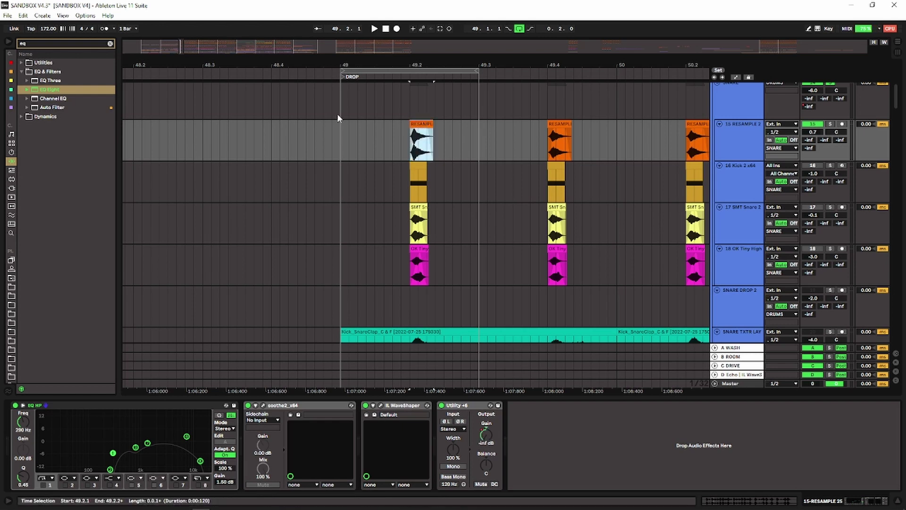
drag(387, 65, 388, 110)
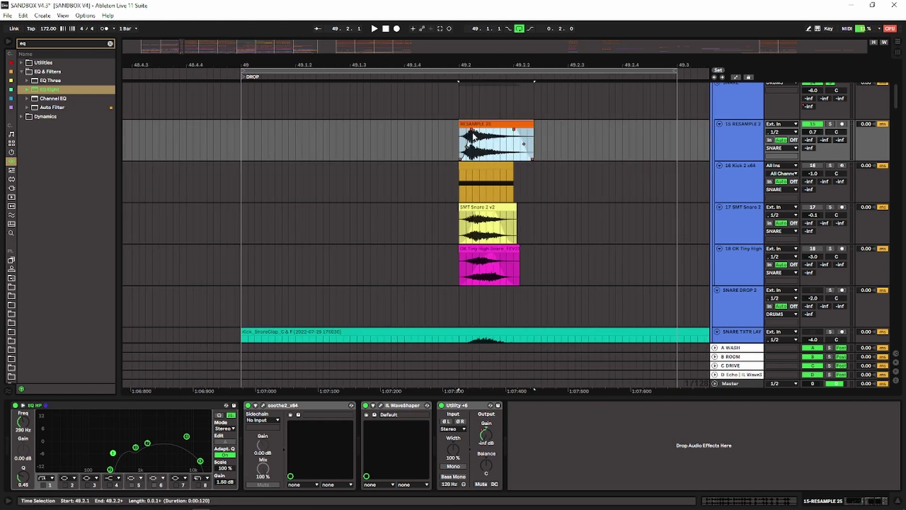
Deactivate Utility and EQ HP on the snare's RESAMPLE 25 track and audition its first clip without the fade-in.
click(441, 405)
click(424, 140)
key(space)
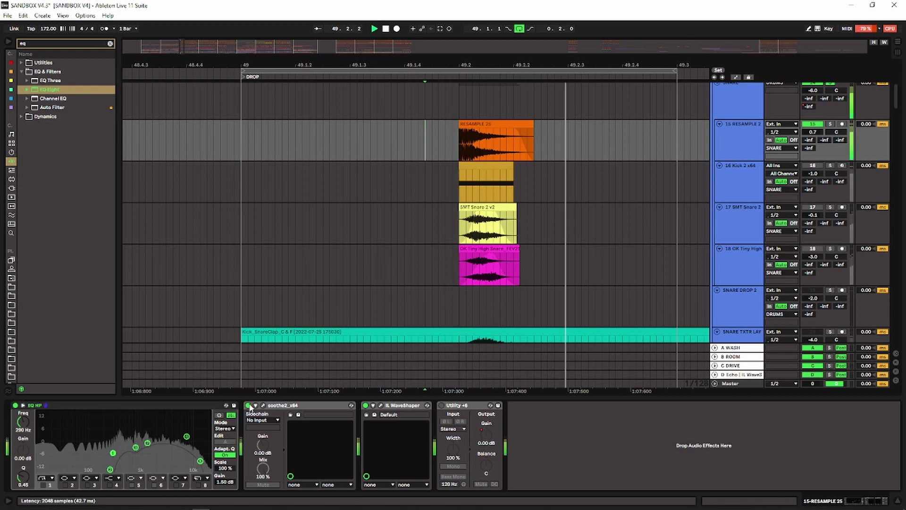
key(space)
click(15, 406)
key(space)
key(space)
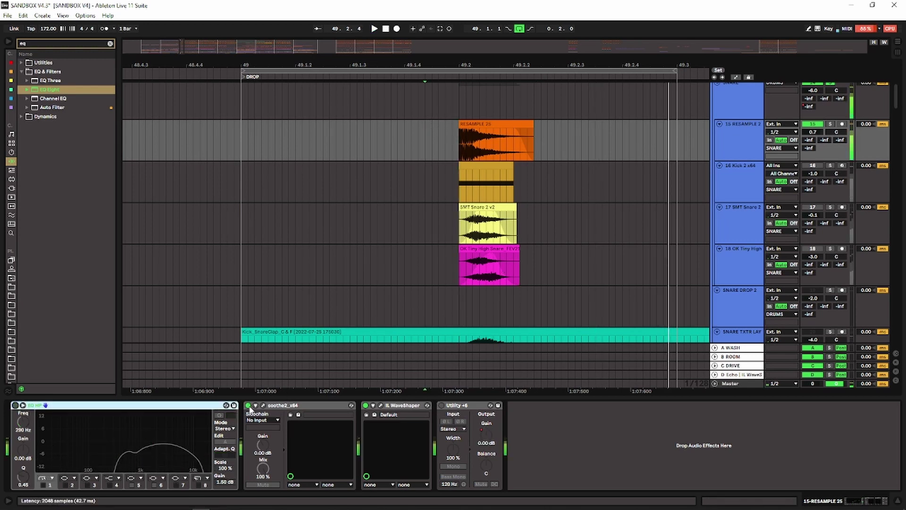
Deactivate soothe2 and IL WaveShaper too, play the dry snare clip, and undo the device bypasses and the fade-in removal.
click(249, 406)
key(space)
click(365, 405)
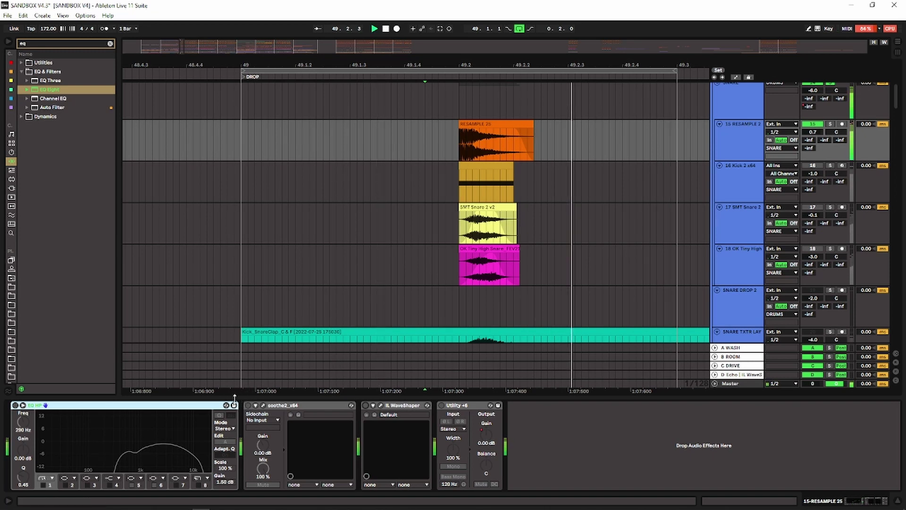
click(15, 405)
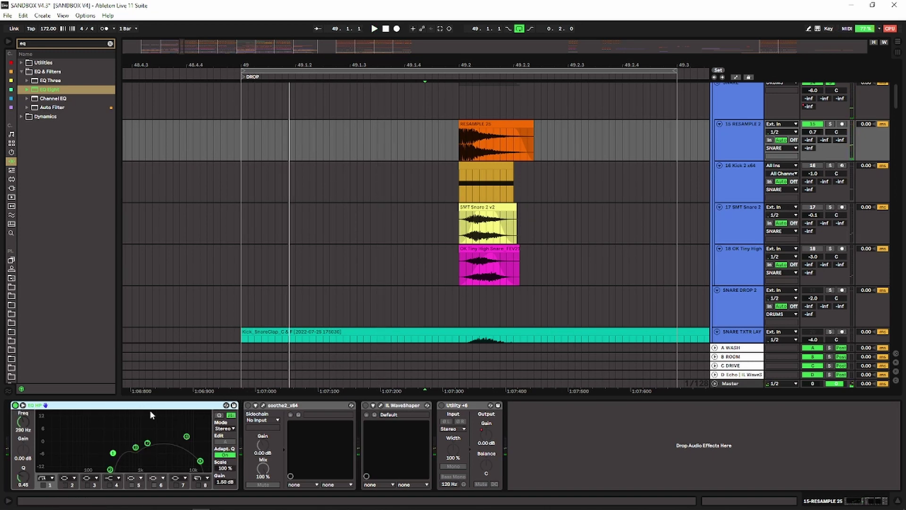
key(ctrl+z)
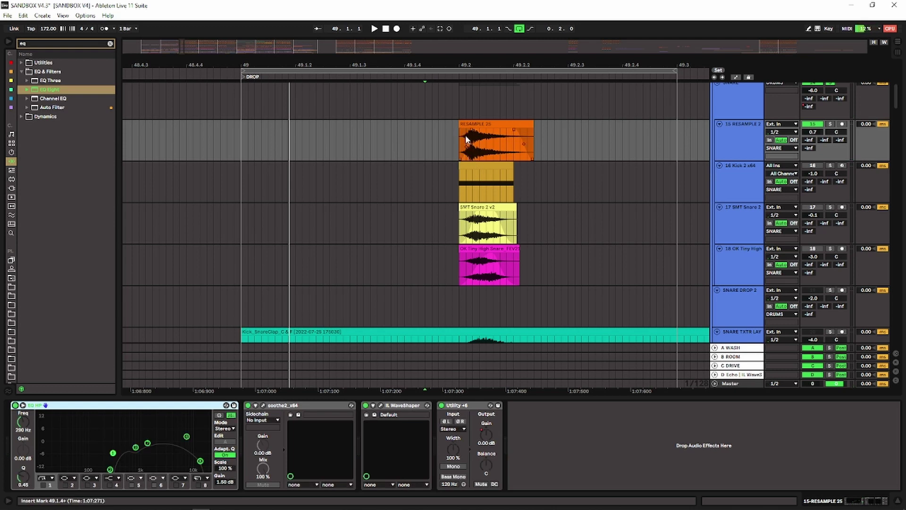
Examine the fade-in at the start of the snare's first RESAMPLE 25 clip.
click(465, 135)
click(102, 411)
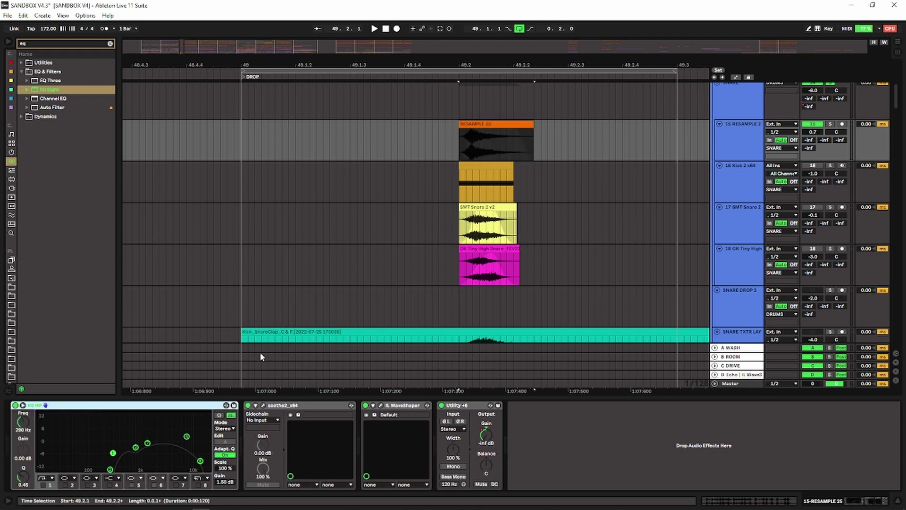
drag(462, 146, 472, 144)
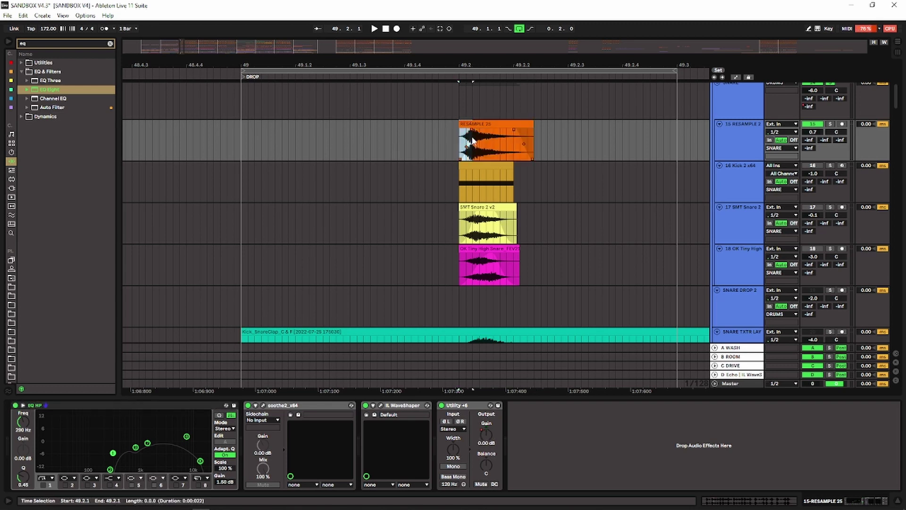
click(467, 124)
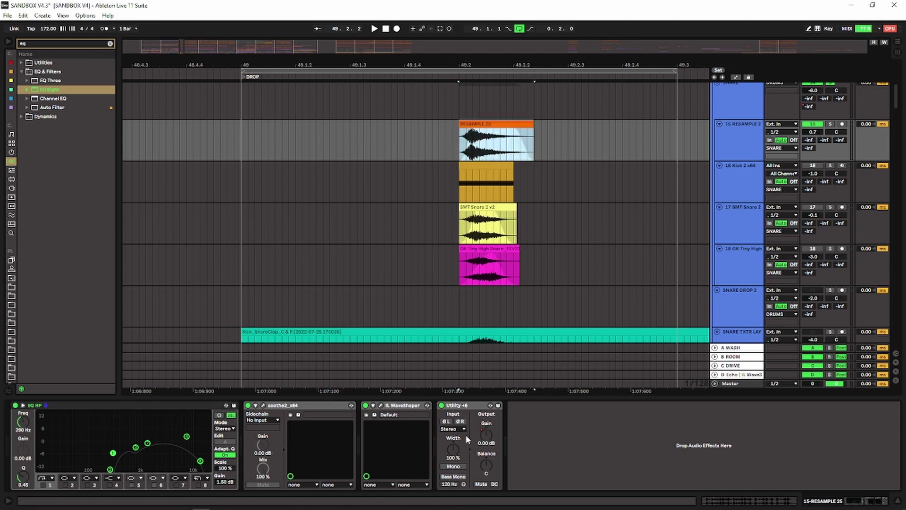
Show the Utility gain automation on the snare's RESAMPLE 25 track and play the looped hit.
click(441, 407)
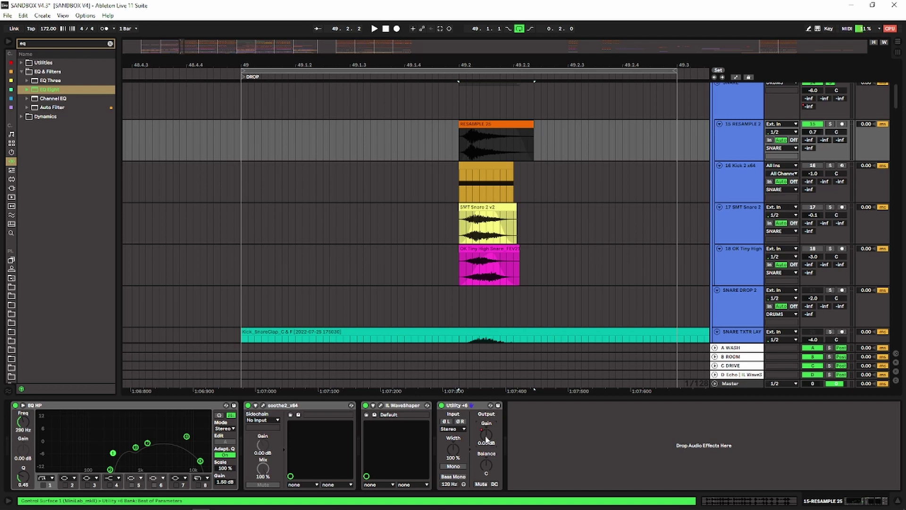
key(a)
click(438, 147)
key(space)
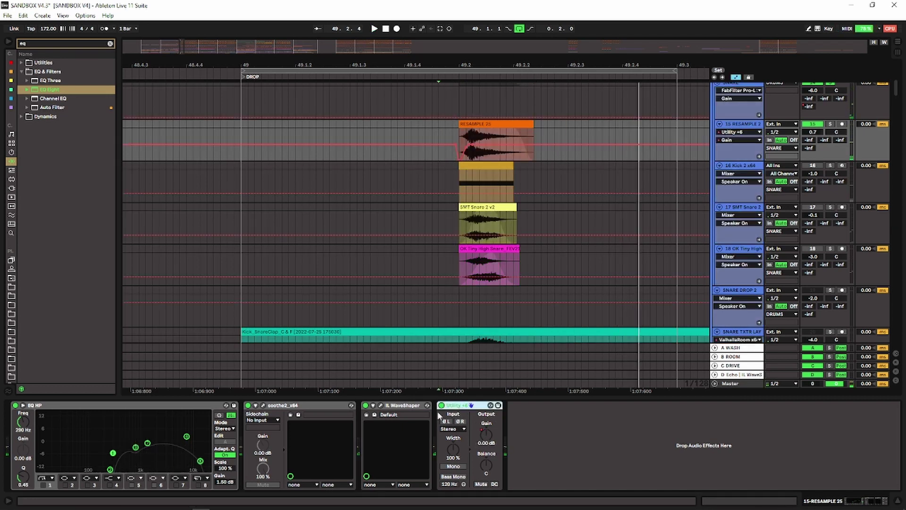
Deactivate IL WaveShaper, soothe2 and EQ HP on the snare's RESAMPLE 25 track and play the loop with only Utility on.
click(134, 410)
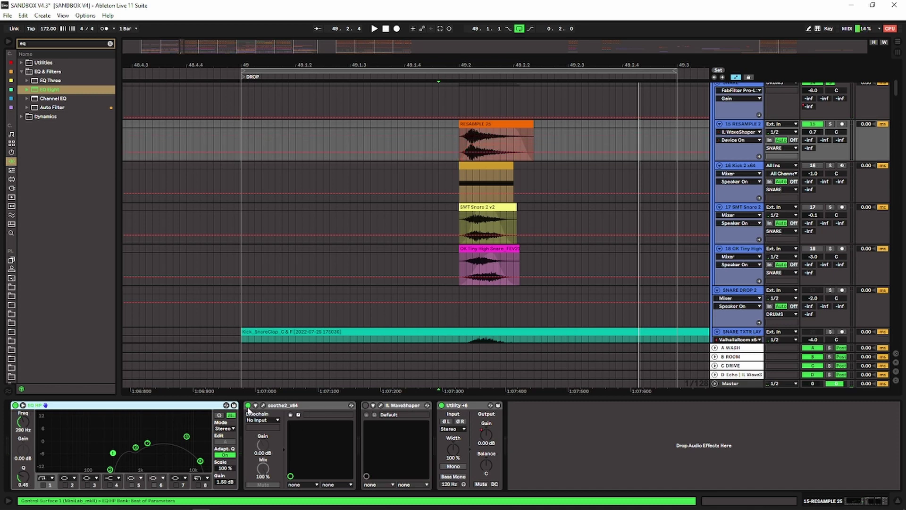
click(16, 406)
key(space)
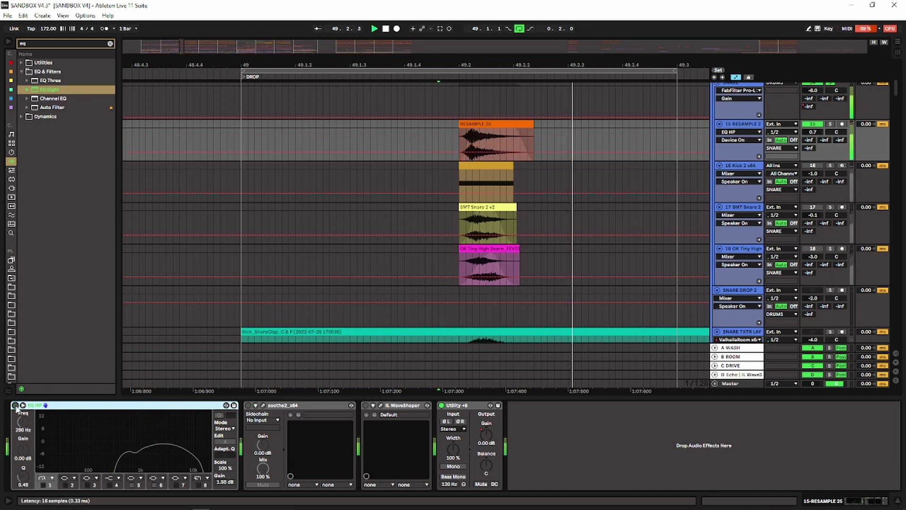
Reactivate EQ HP and soothe2 during playback and select the Kick 2 x64 clip in the SNARE group.
click(15, 406)
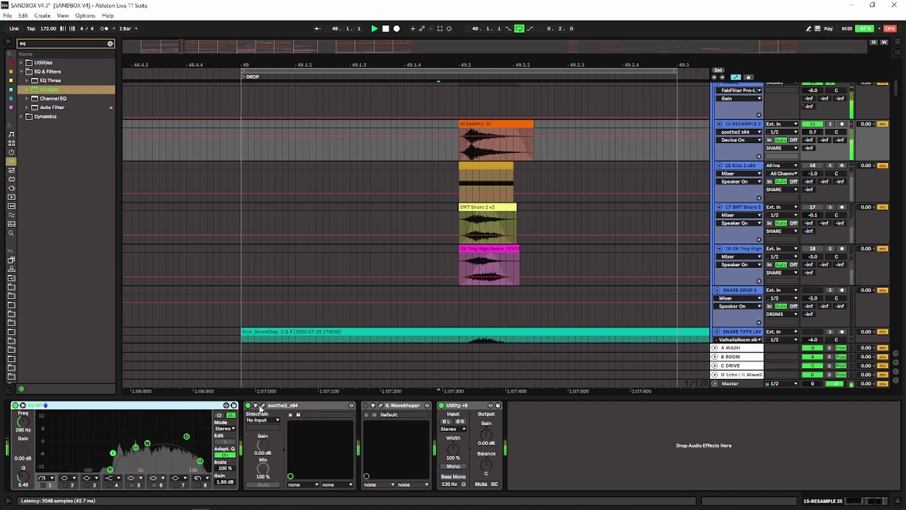
click(298, 407)
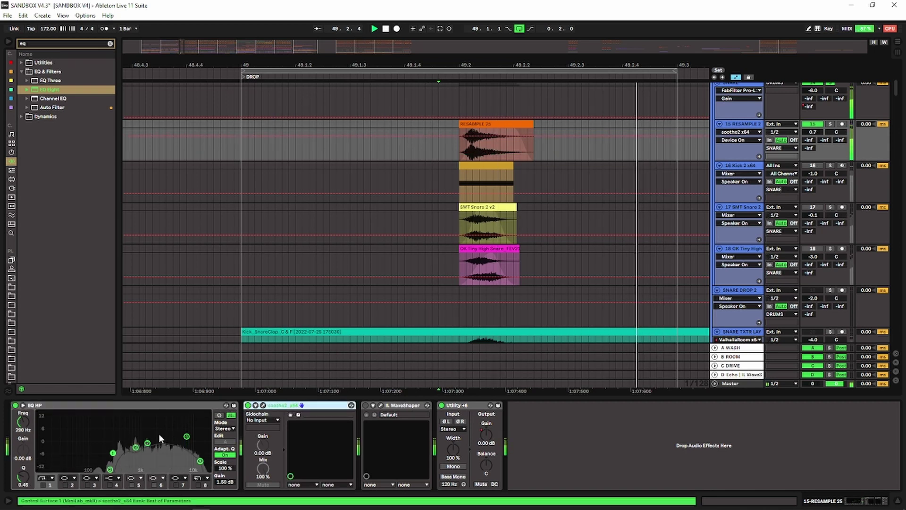
drag(463, 188, 526, 175)
click(464, 165)
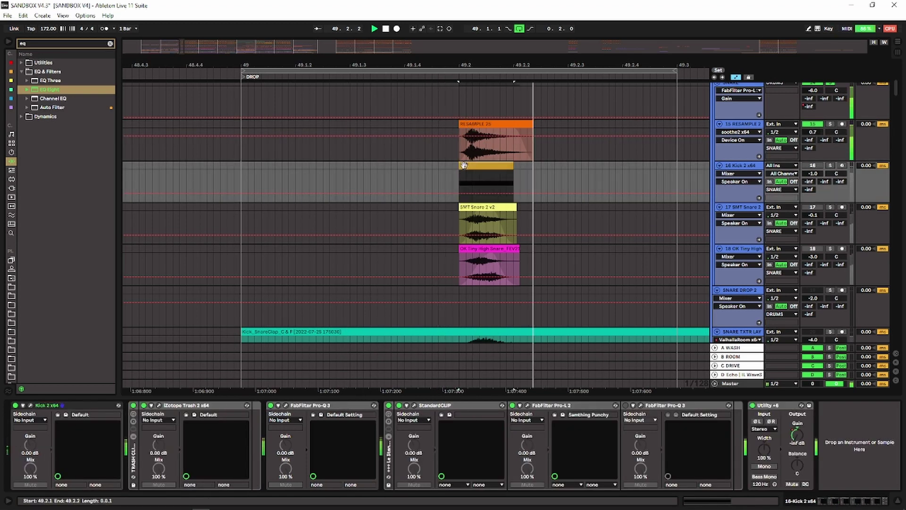
Hide the automation lanes and reactivate IL WaveShaper on the snare's RESAMPLE 25 track while the loop plays.
key(a)
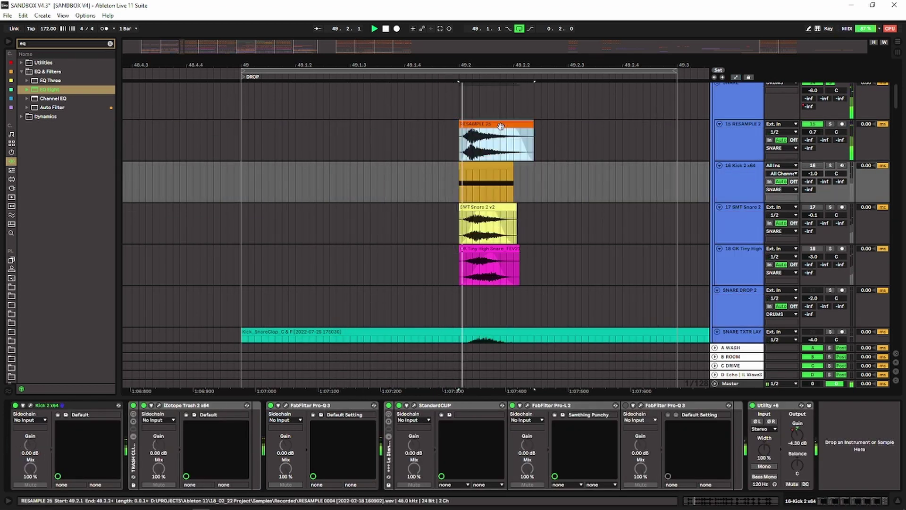
key(Up)
right_click(366, 406)
key(Escape)
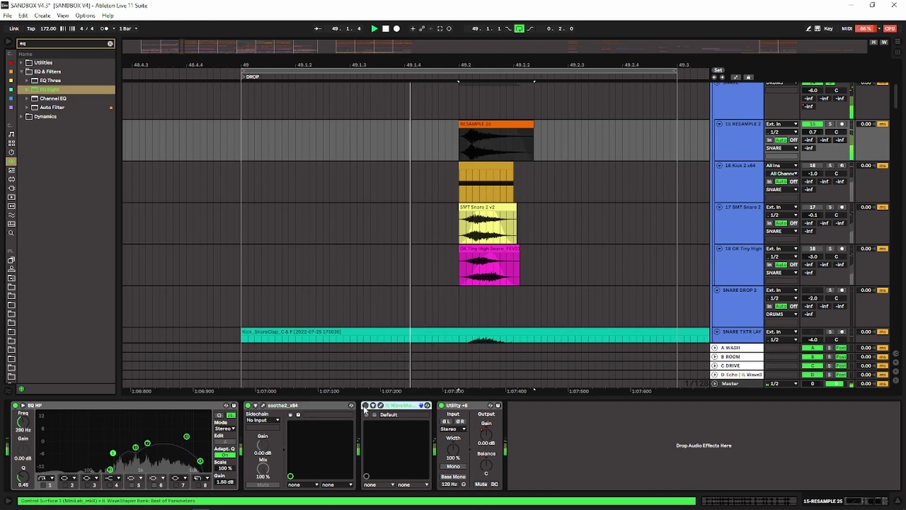
click(268, 406)
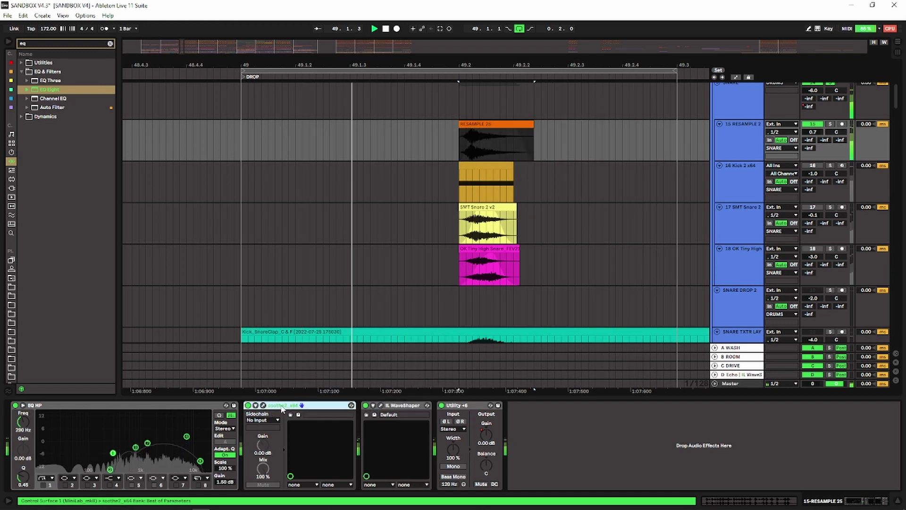
click(401, 409)
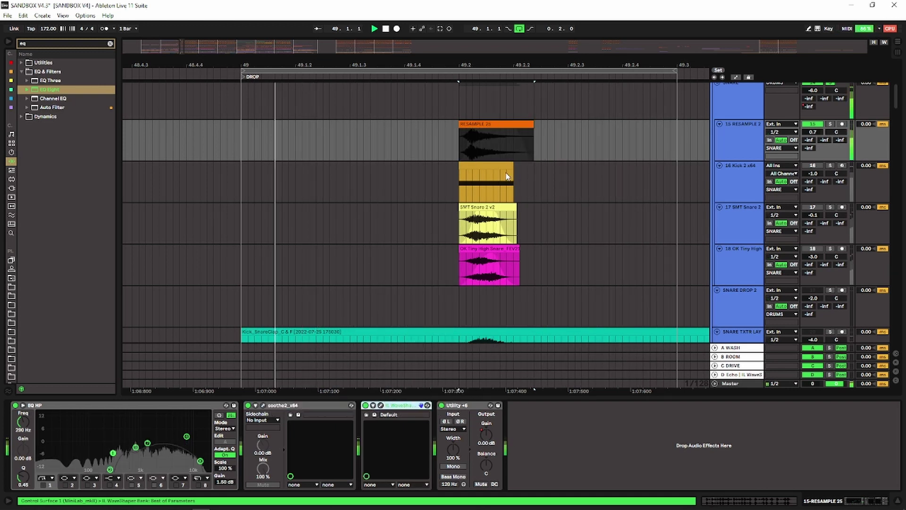
Open the Kick 2 synth on the snare's Kick 2 x64 track and review its pitch and amp envelopes during playback.
click(453, 179)
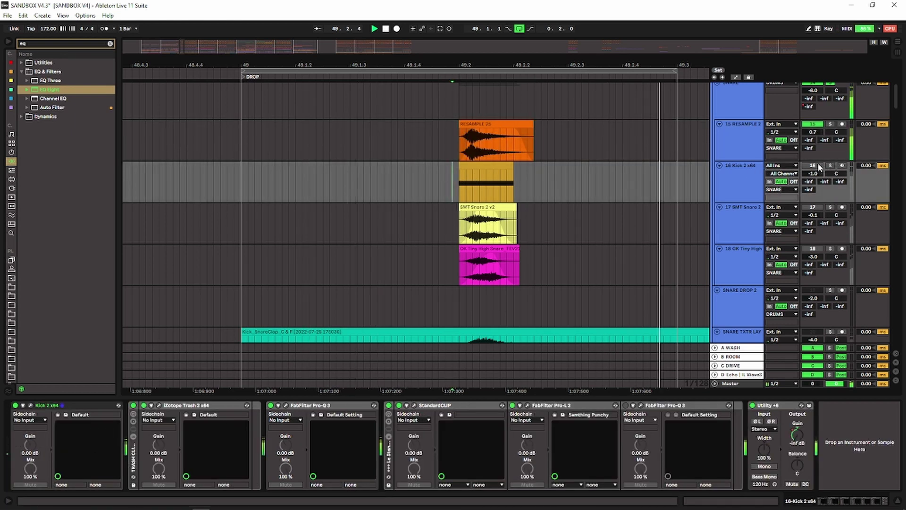
click(473, 167)
click(745, 186)
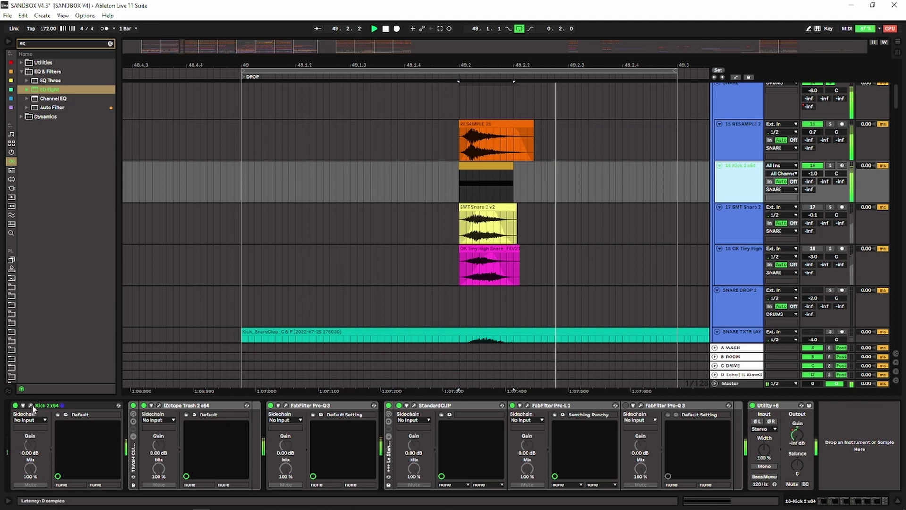
key(ctrl+alt+p)
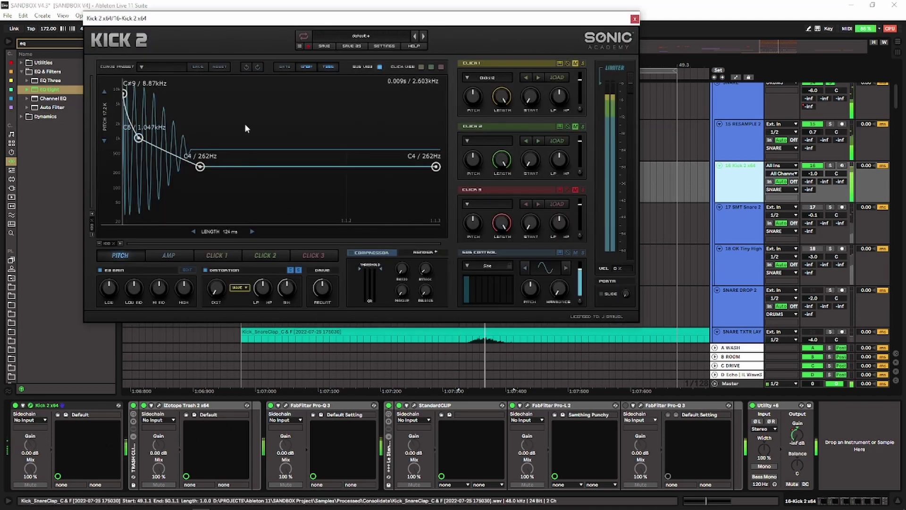
click(173, 255)
click(129, 254)
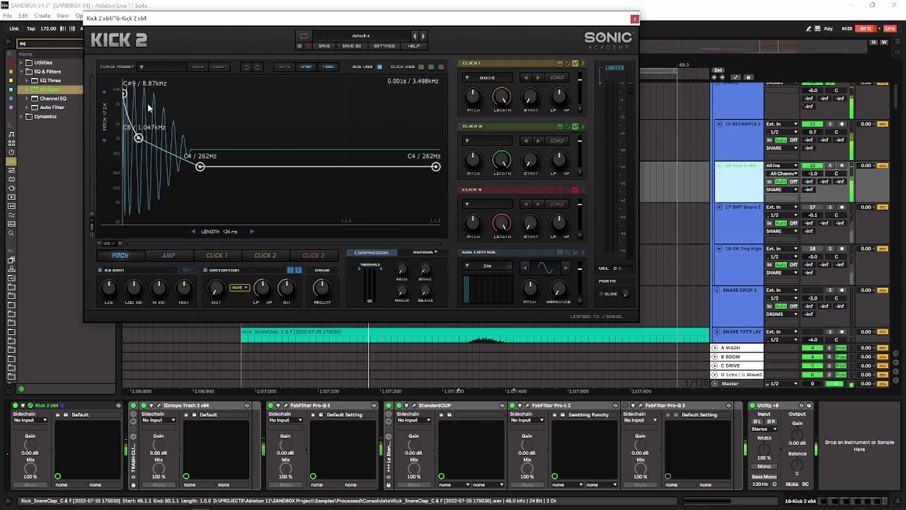
click(173, 255)
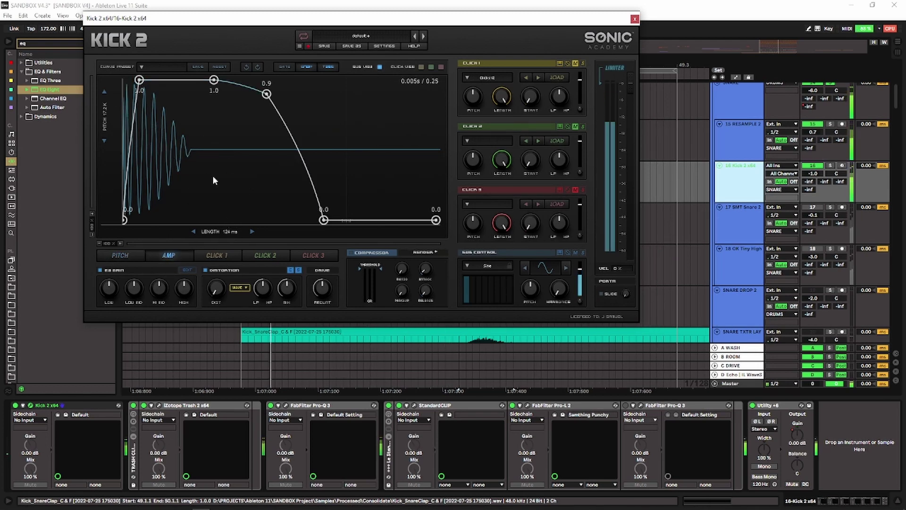
click(634, 19)
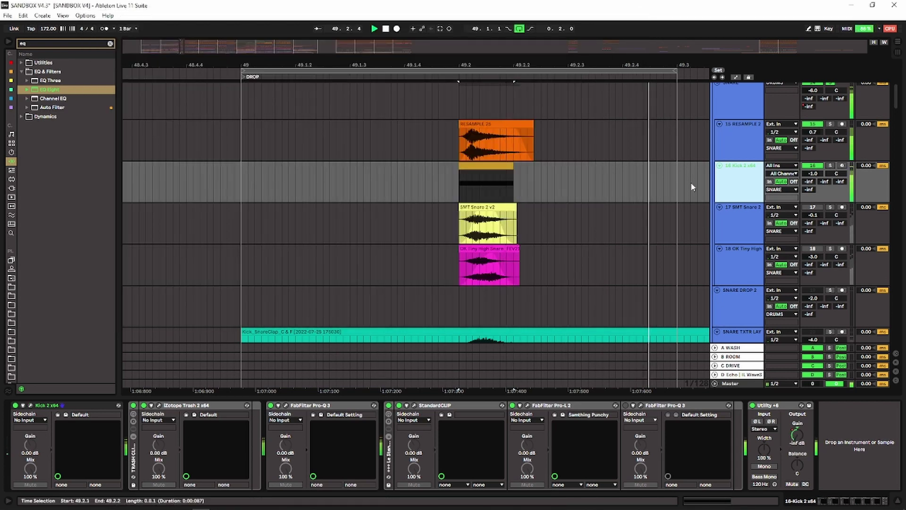
Solo the snare's Kick 2 x64 track and bypass the Trash 2 rack, FabFilter Pro-Q 3 and the StandardCLIP rack.
click(830, 165)
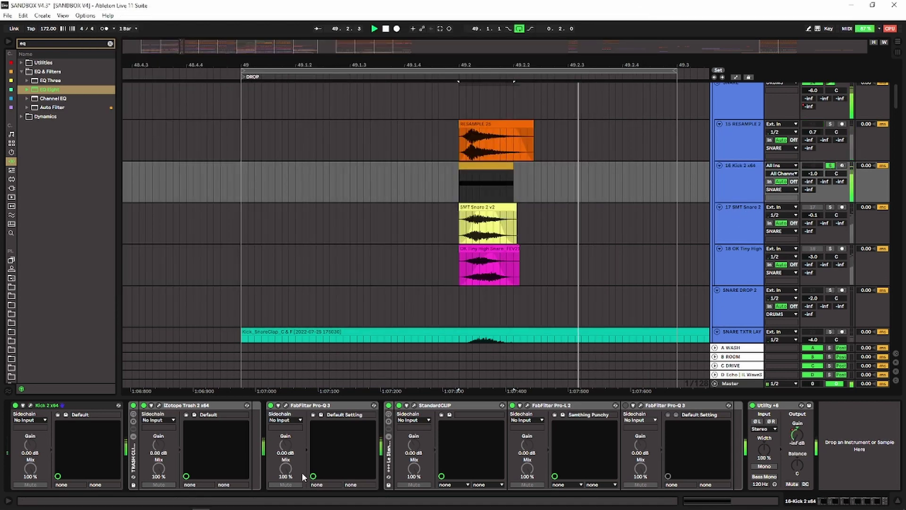
click(309, 405)
click(133, 409)
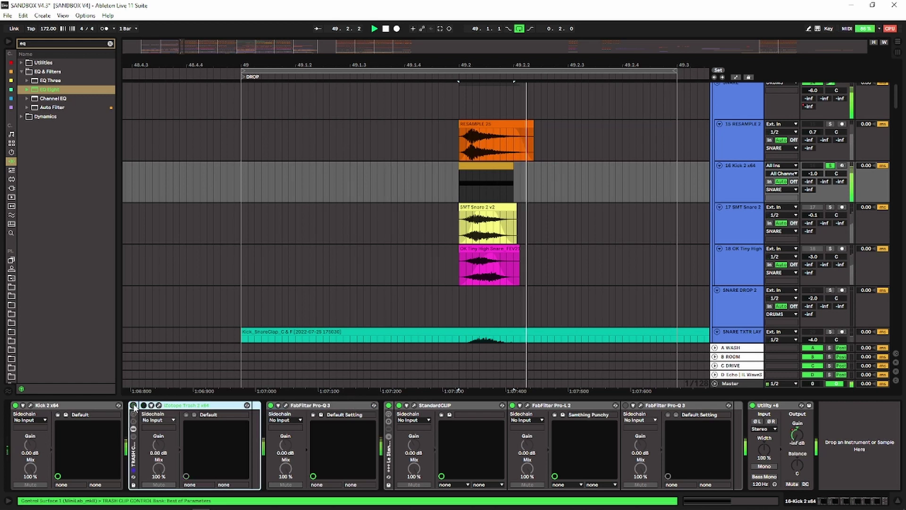
click(270, 404)
click(388, 405)
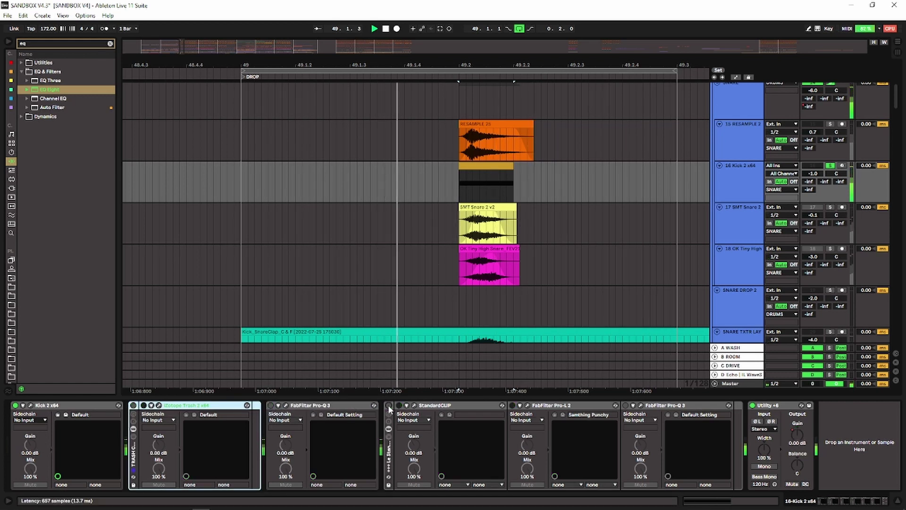
Reactivate FabFilter Pro-Q 3 and the Trash 2 rack on the Kick 2 x64 track while the loop plays.
click(276, 406)
click(271, 405)
click(134, 405)
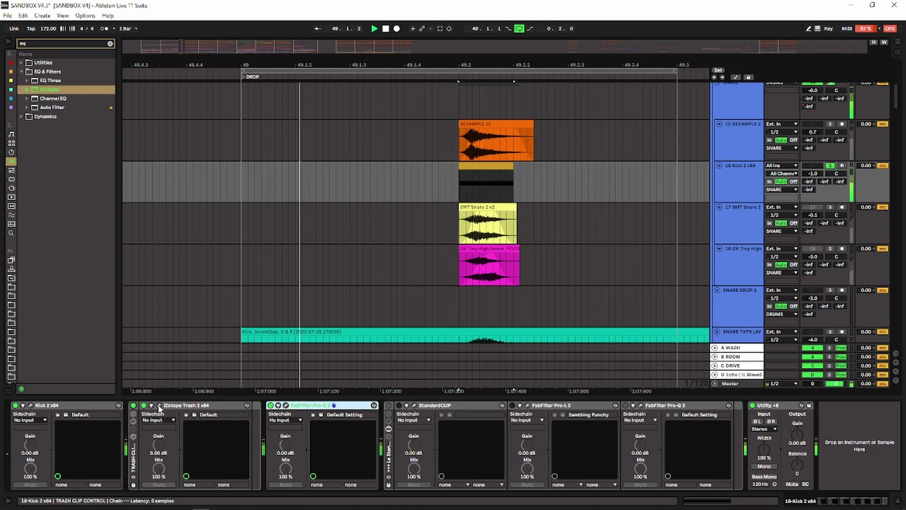
Inspect the Trash 2 and Pro-Q 3 settings, comparing the sound with both EQ bands bypassed and re-enabled.
click(159, 405)
click(286, 405)
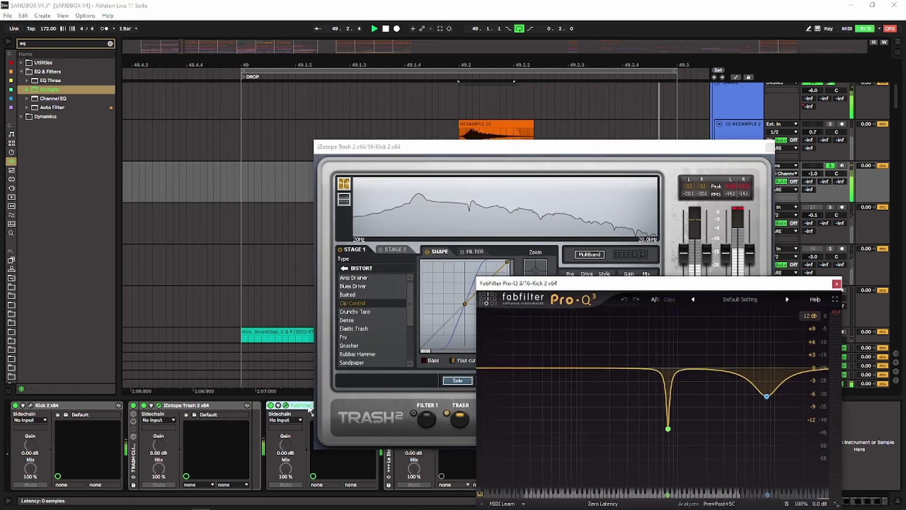
drag(797, 432, 638, 347)
click(617, 446)
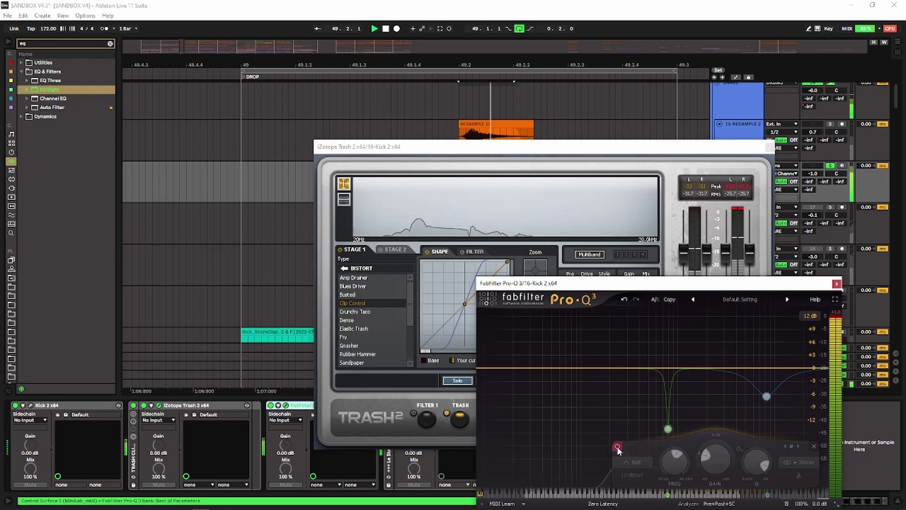
click(617, 447)
click(837, 284)
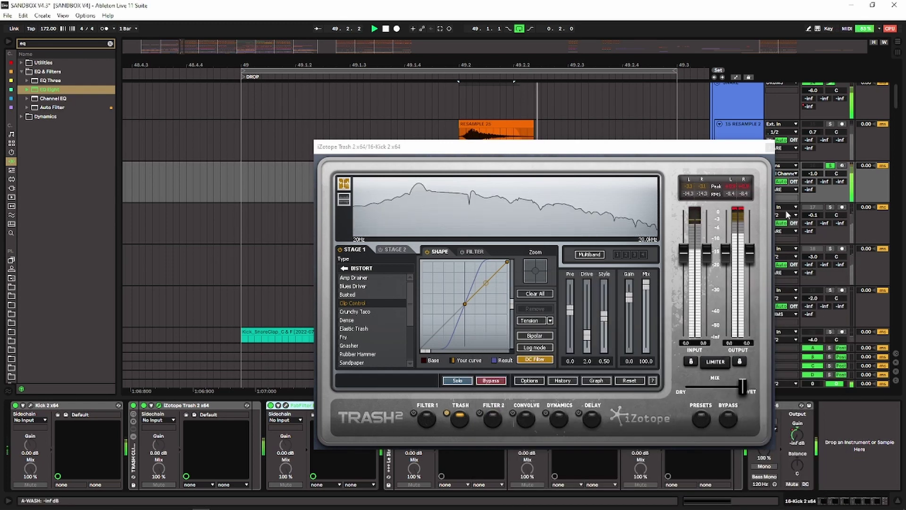
click(770, 148)
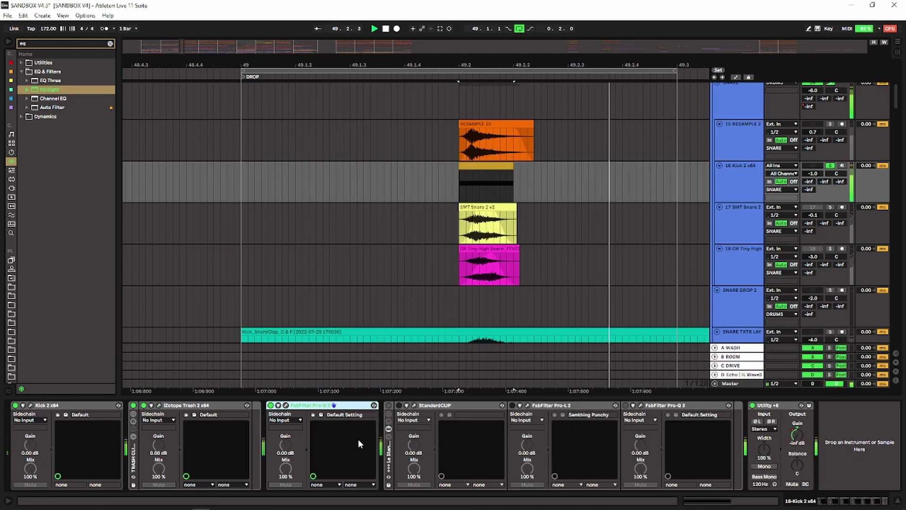
Reactivate the StandardCLIP rack on the Kick 2 x64 track and review the FabFilter Pro-L 2 limiter settings.
click(389, 405)
click(436, 405)
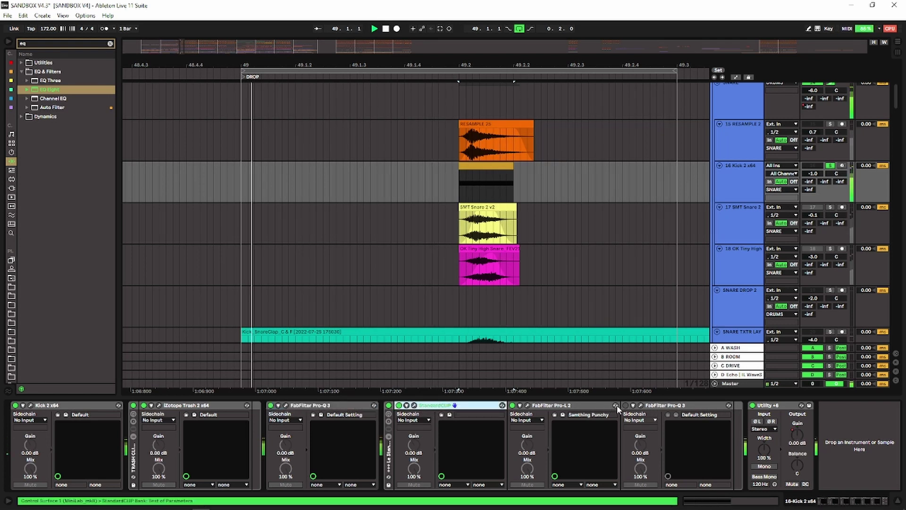
click(527, 406)
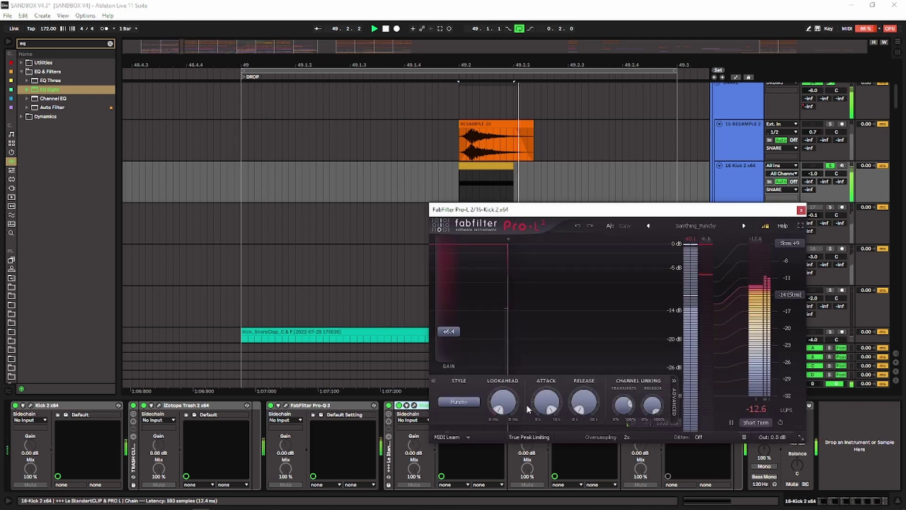
click(801, 211)
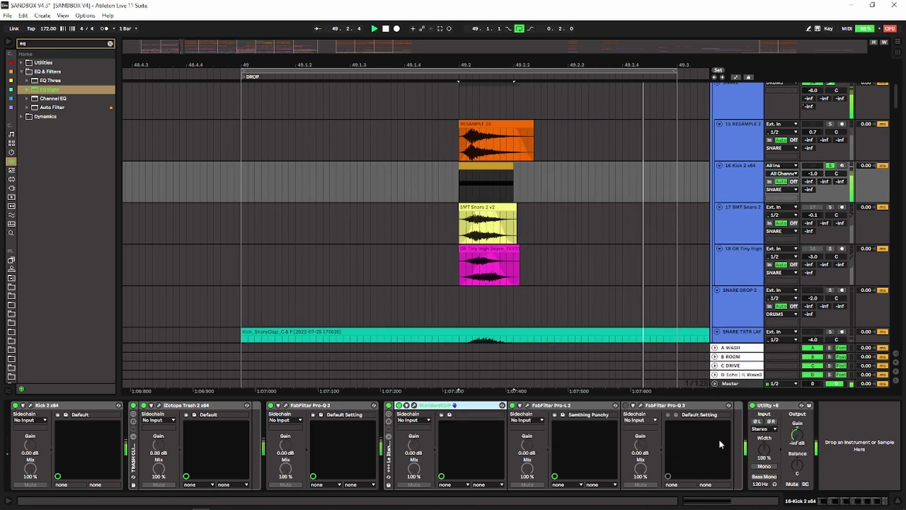
Show the Utility gain automation on the Kick 2 x64 track and highlight its fade and the matching RESAMPLE 25 attack.
click(754, 405)
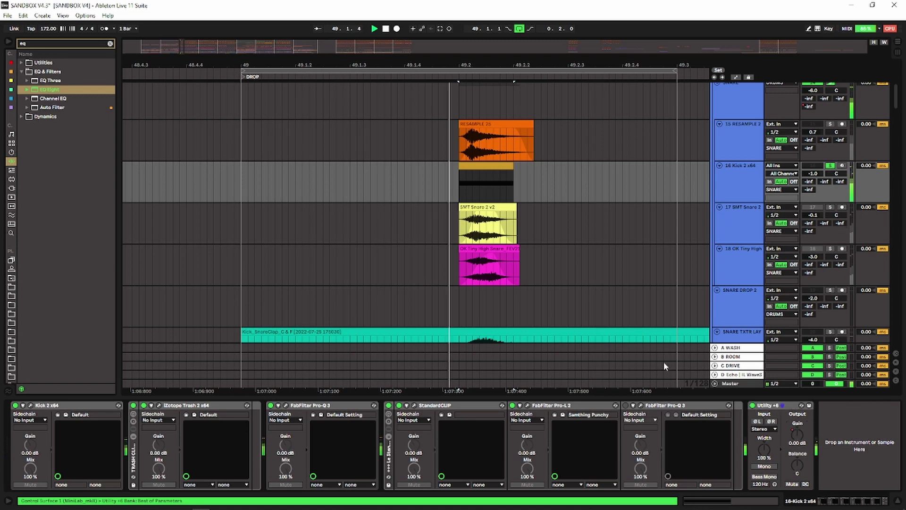
key(a)
drag(452, 188, 545, 202)
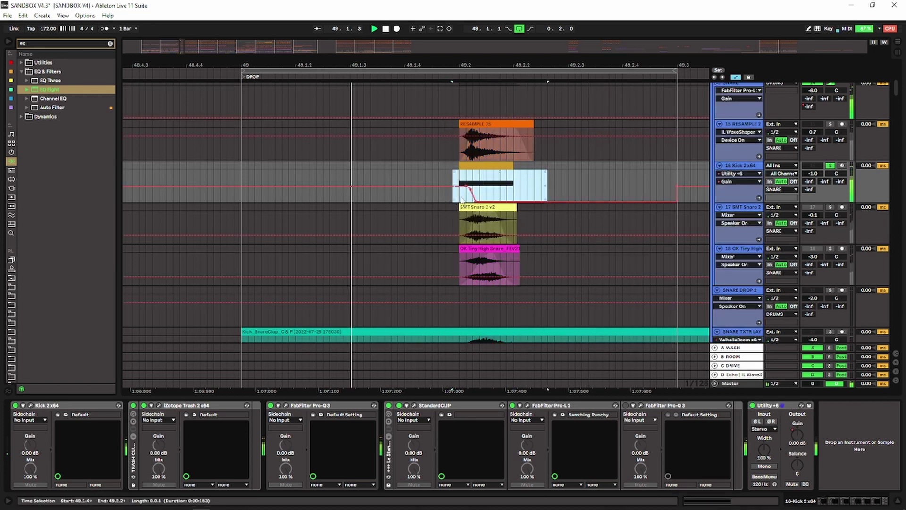
drag(459, 182, 478, 181)
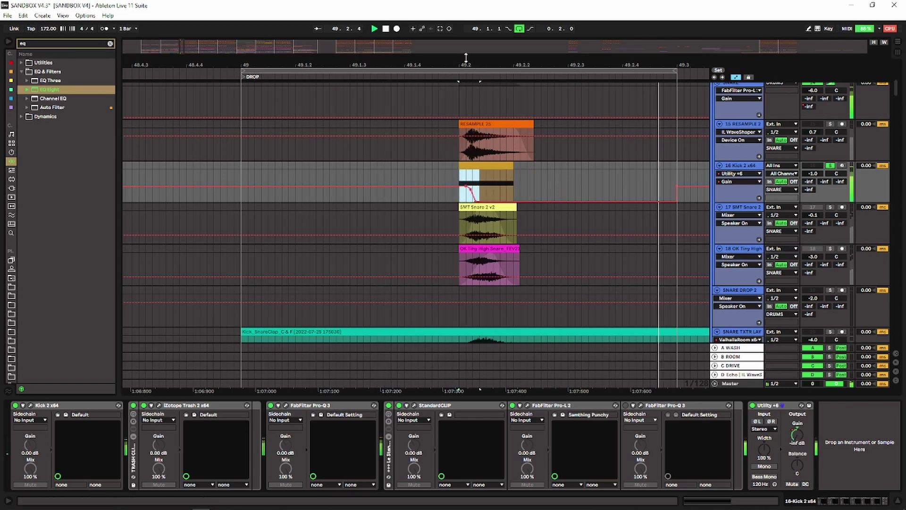
drag(472, 59, 472, 103)
mouse_move(420, 187)
mouse_down()
mouse_move(490, 189)
mouse_move(431, 190)
mouse_up()
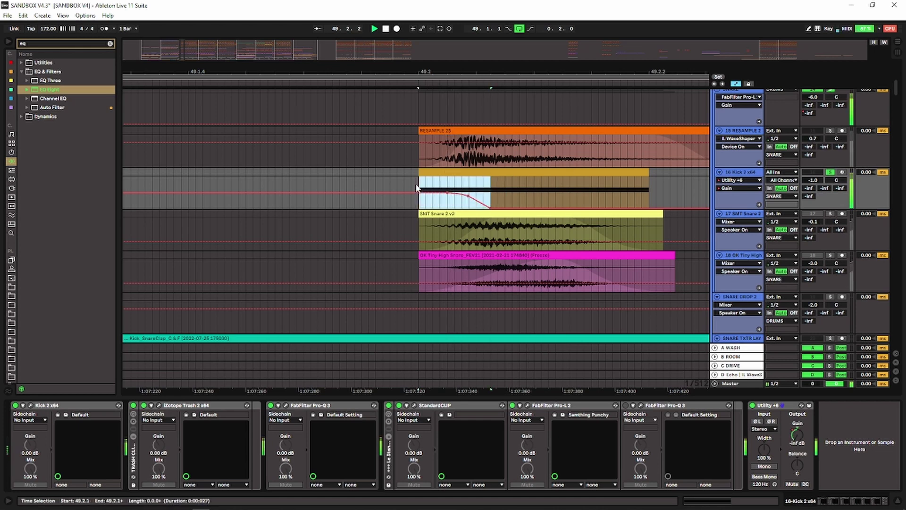
drag(422, 155, 498, 152)
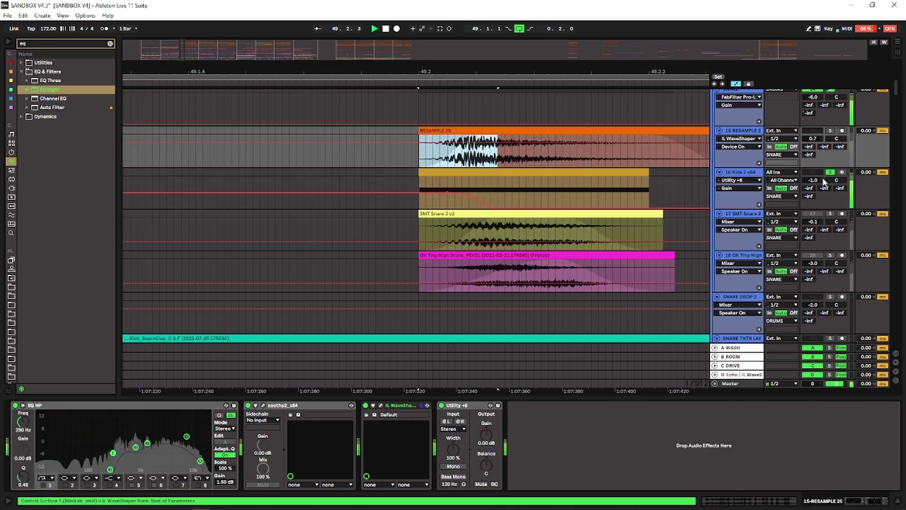
Add the RESAMPLE 25, SMT Snare 2 and OK Tiny High Snare tracks to the soloed Kick 2 layer.
ctrl+click(830, 131)
ctrl+click(830, 214)
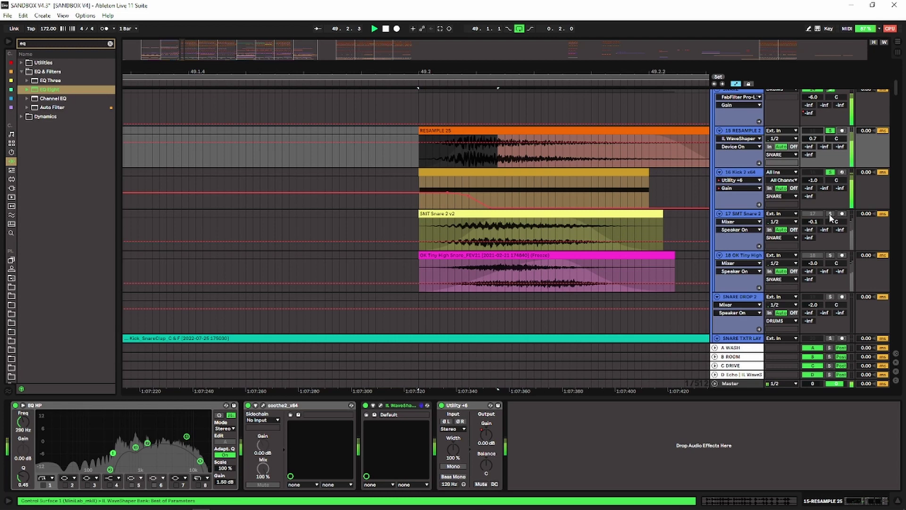
ctrl+click(829, 256)
Examine the effects and clips on the SMT Snare 2 and OK Tiny High Snare tracks and stop playback.
click(743, 255)
click(738, 212)
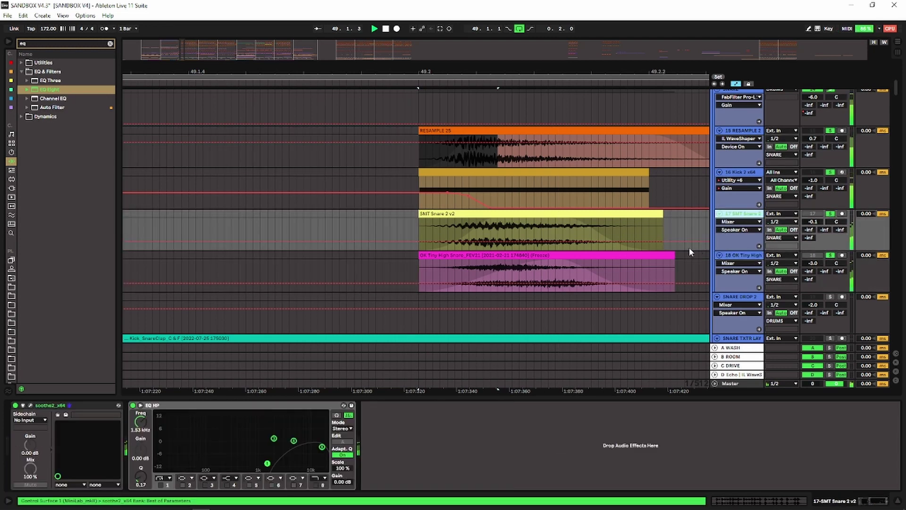
drag(399, 223, 681, 229)
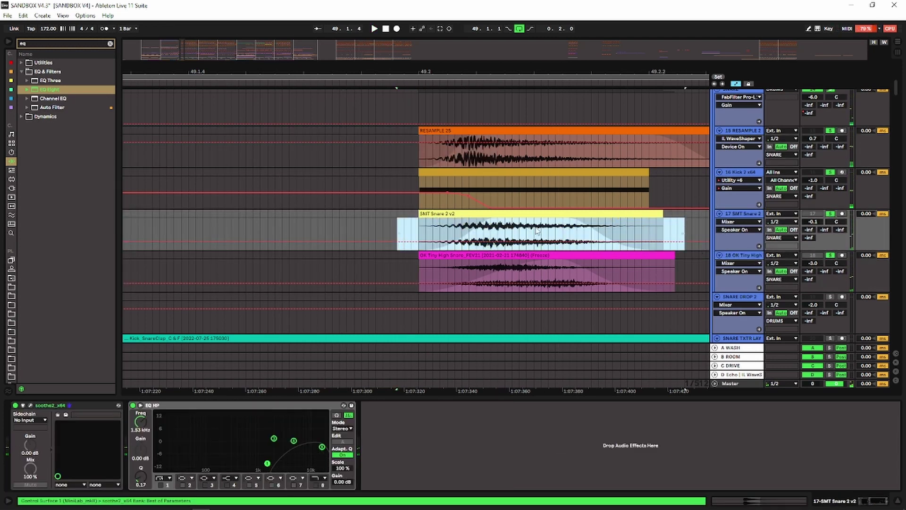
click(411, 221)
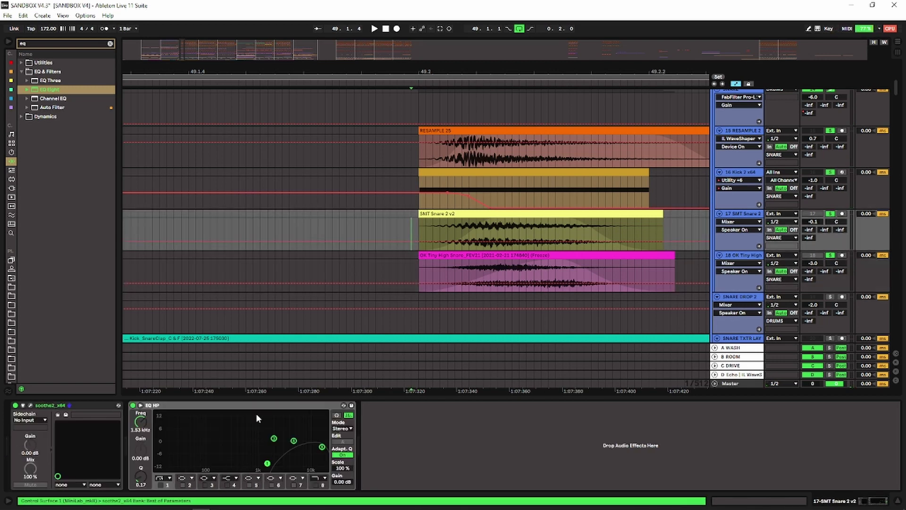
click(430, 256)
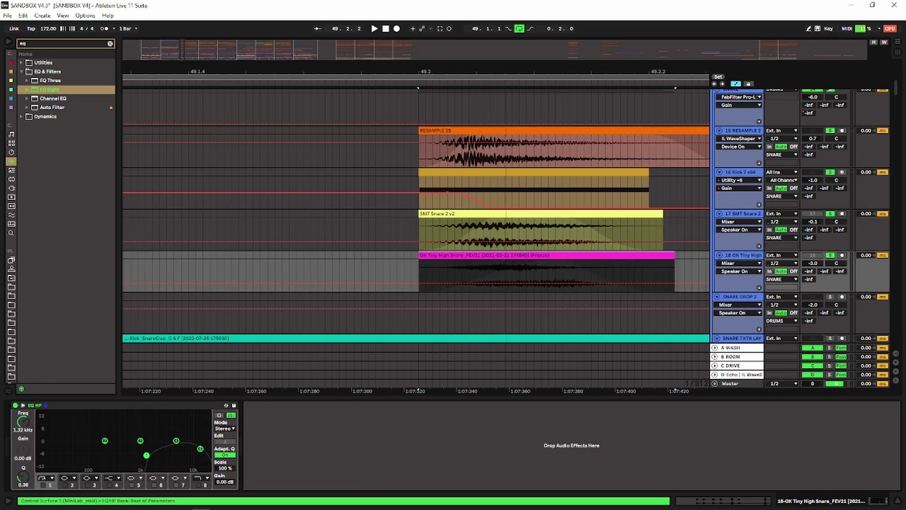
Play the looped hit with the SMT Snare 2 and OK Tiny High Snare layers soloed one after the other.
drag(491, 72, 470, 68)
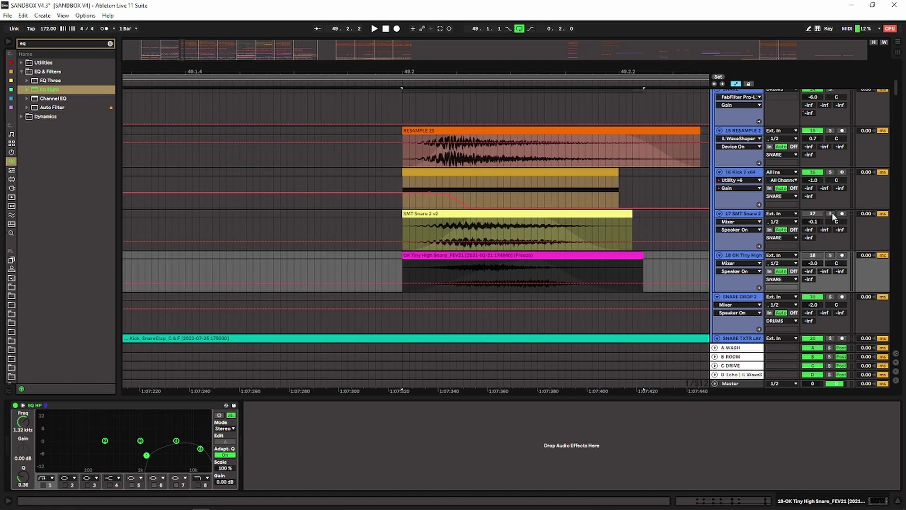
key(space)
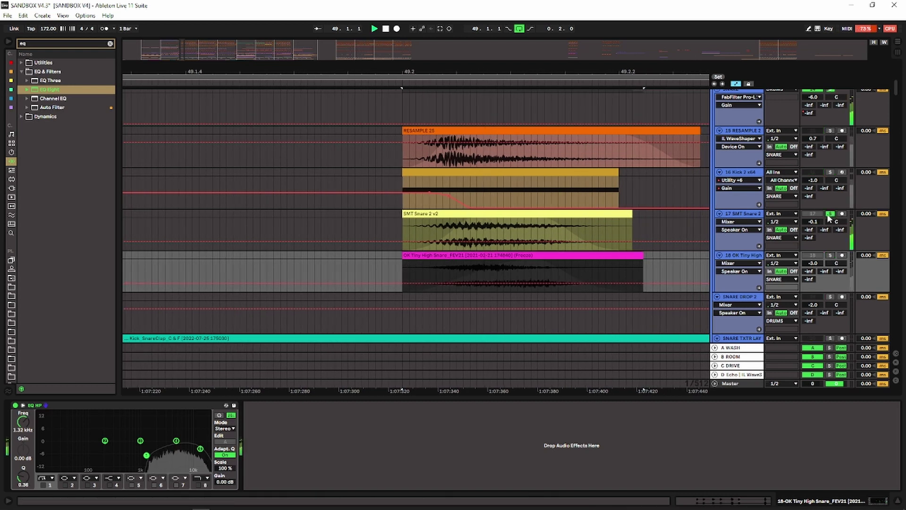
click(830, 256)
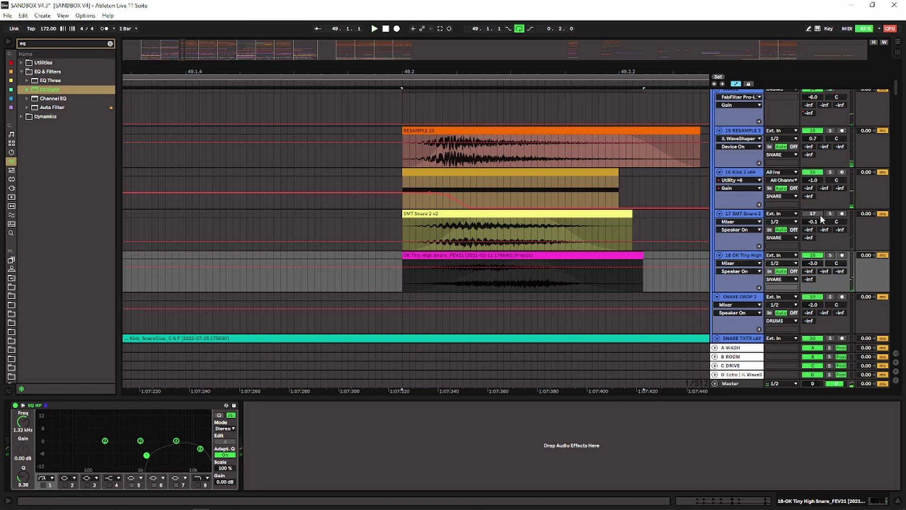
key(space)
Select the SNARE TXTR LAYER track and play the loop with only that texture layer soloed.
scroll(444, 255, down, 8)
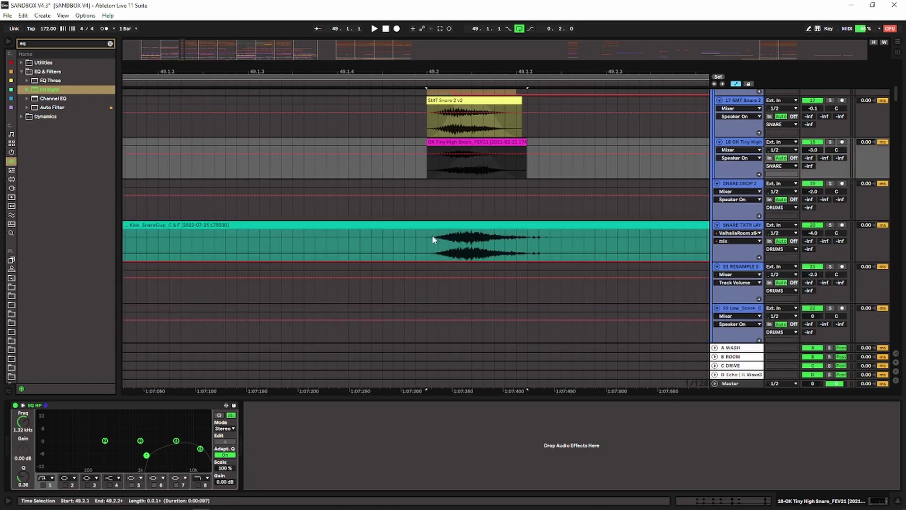
click(405, 239)
drag(522, 74, 507, 54)
key(space)
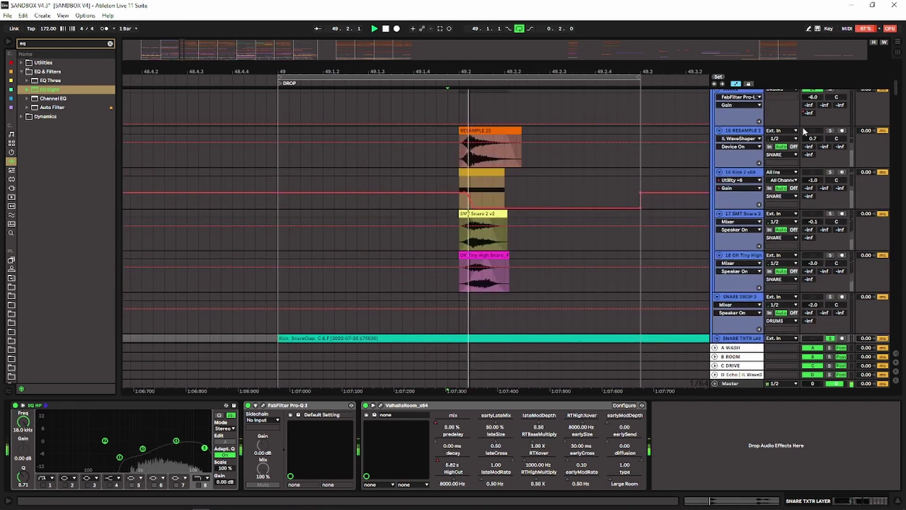
Solo the SNARE group in place of the texture layer and extend the playback loop to one full bar ending at bar 50.
scroll(836, 123, up, 3)
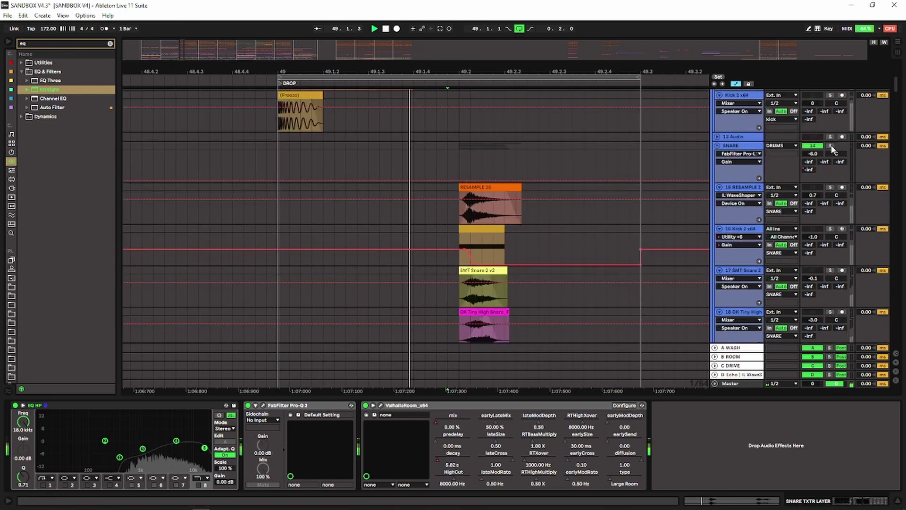
scroll(689, 234, down, 7)
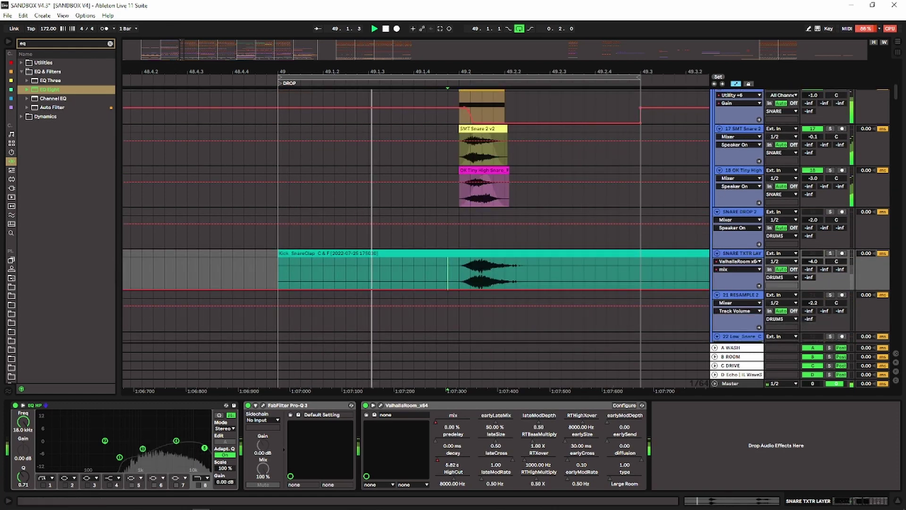
drag(654, 72, 497, 79)
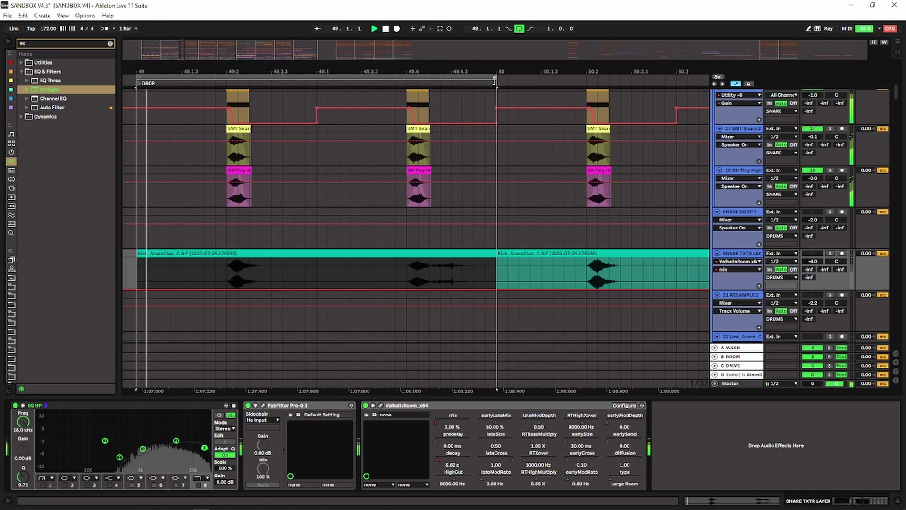
Play the one-bar loop with only the SNARE TXTR LAYER track soloed and hide the automation lanes.
click(830, 253)
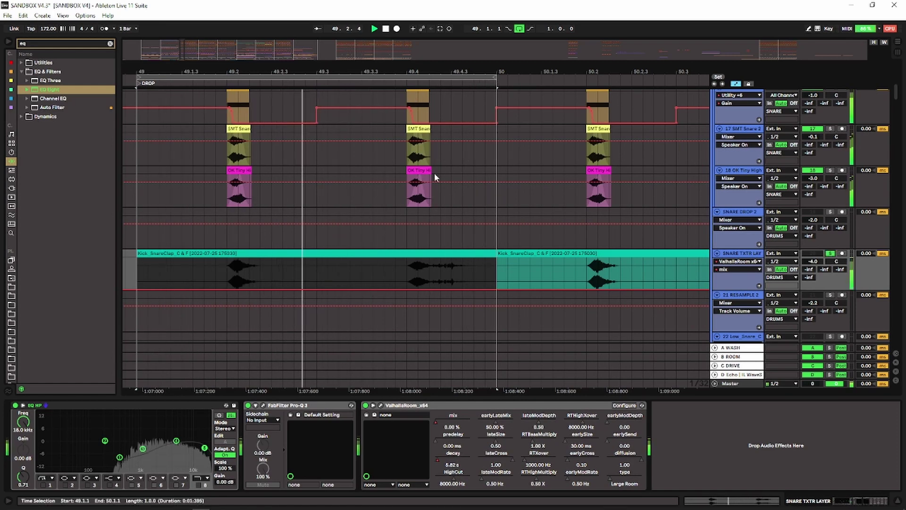
drag(410, 73, 495, 67)
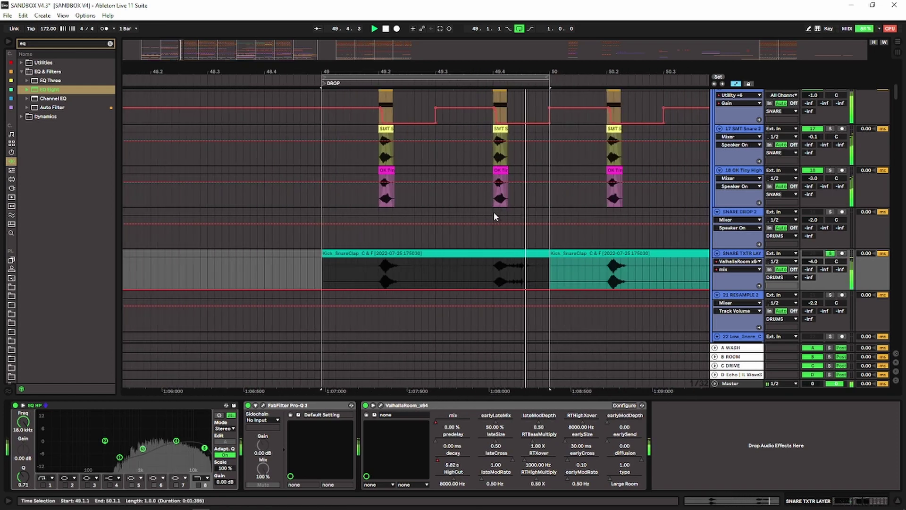
scroll(500, 215, up, 1)
key(a)
click(739, 325)
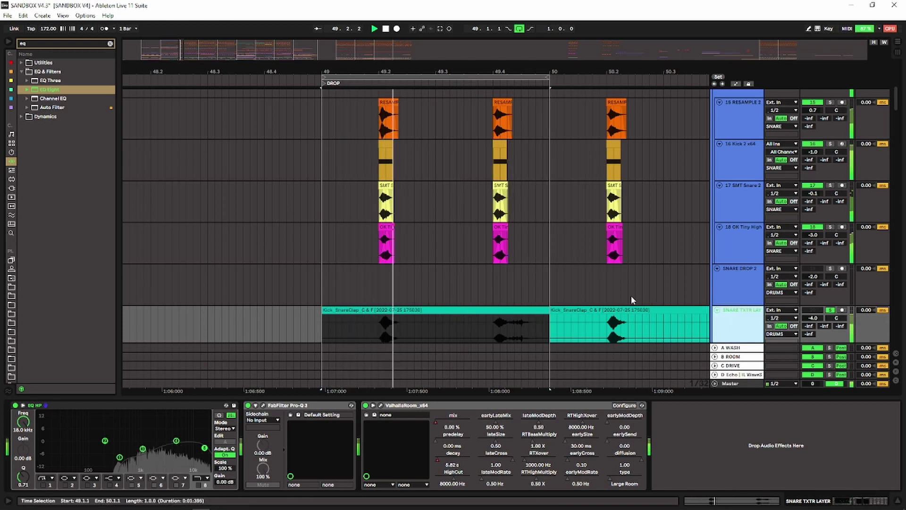
scroll(740, 298, down, 1)
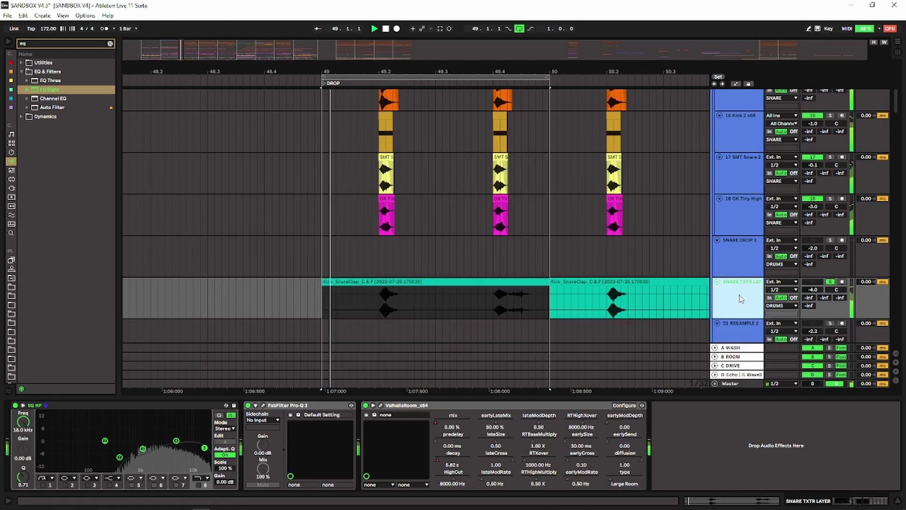
Examine the ValhallaRoom and FabFilter Pro-Q 3 settings on the SNARE TXTR LAYER track and close their windows.
click(381, 405)
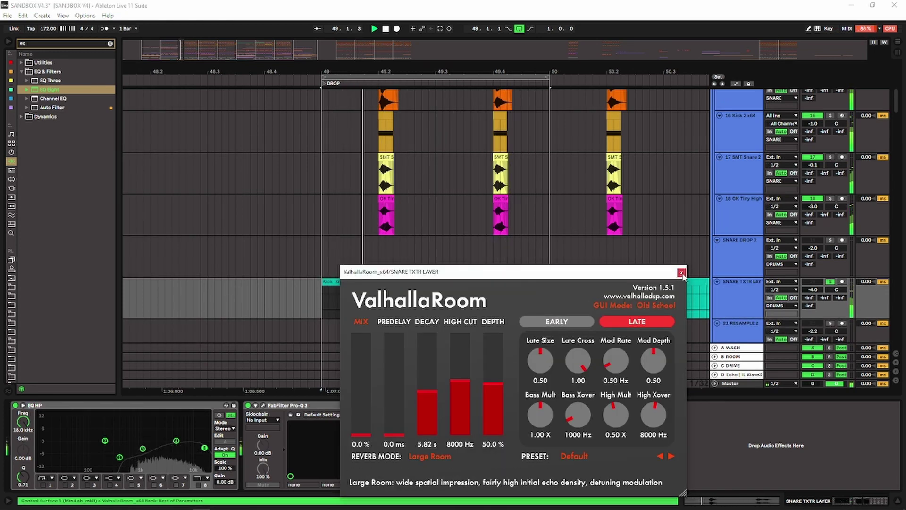
click(682, 273)
click(263, 405)
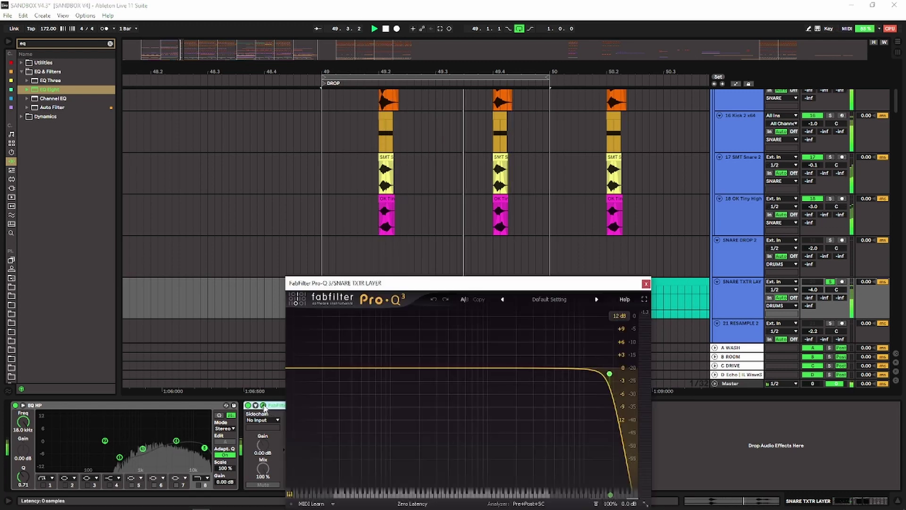
click(645, 284)
click(733, 291)
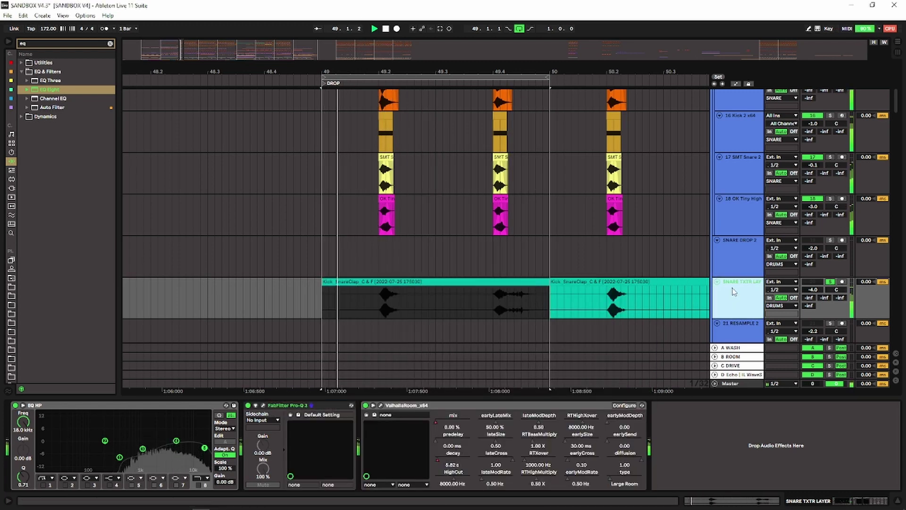
Clear the texture layer's solo, stop playback and select the percs group below the snare tracks.
scroll(484, 231, down, 2)
scroll(484, 231, down, 5)
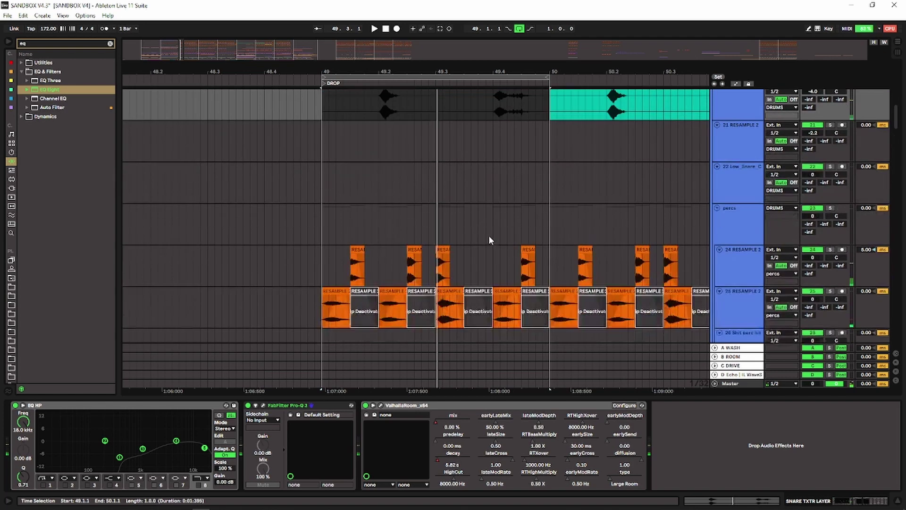
scroll(488, 227, down, 5)
scroll(488, 224, up, 6)
click(311, 271)
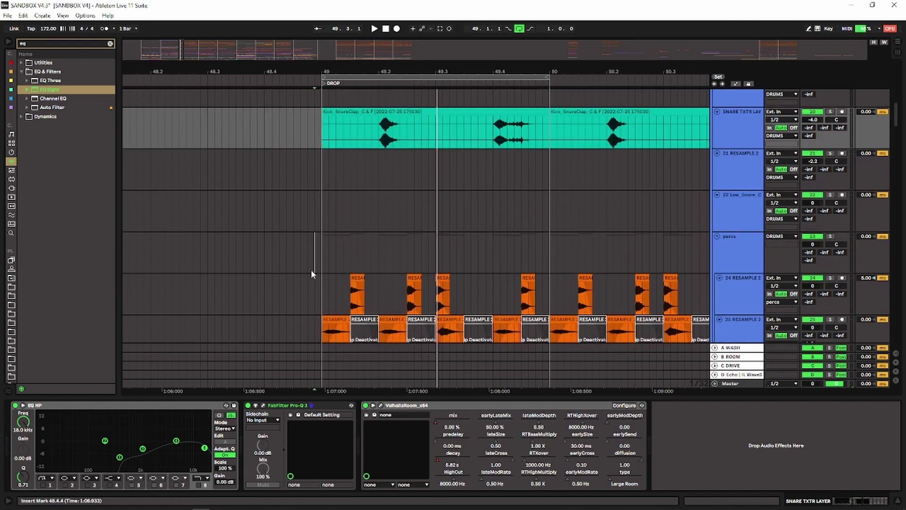
click(715, 242)
Select the first clip on track 24 RESAMPLE in the percs group and play the loop with that track soloed.
drag(504, 72, 504, 47)
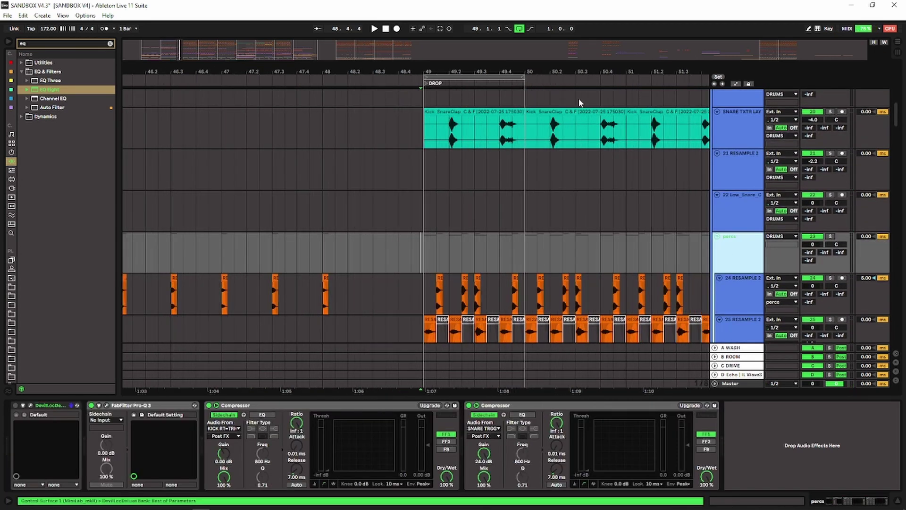
scroll(466, 256, down, 3)
scroll(449, 72, up, 4)
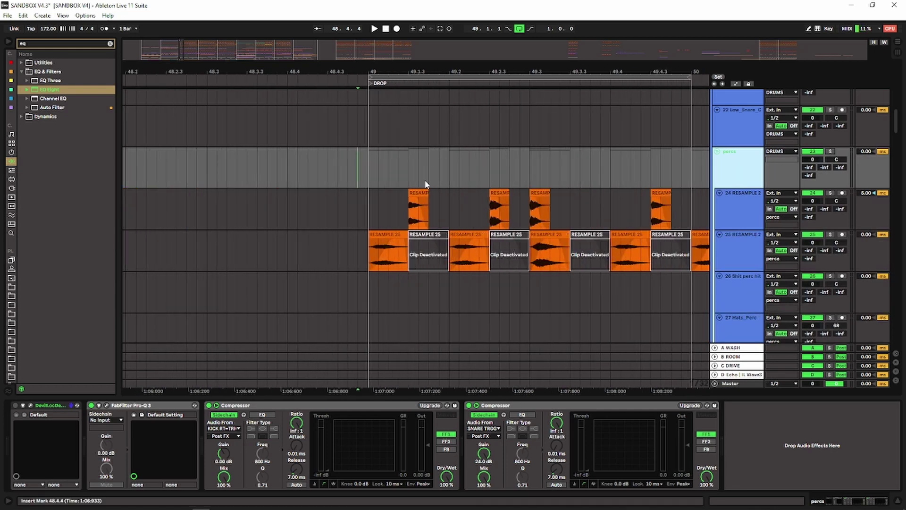
drag(398, 208, 593, 209)
click(423, 193)
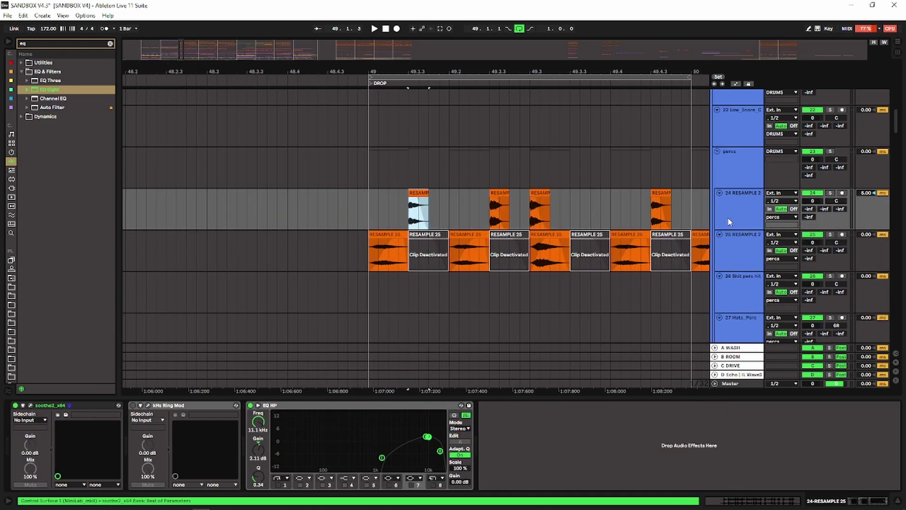
key(space)
click(830, 192)
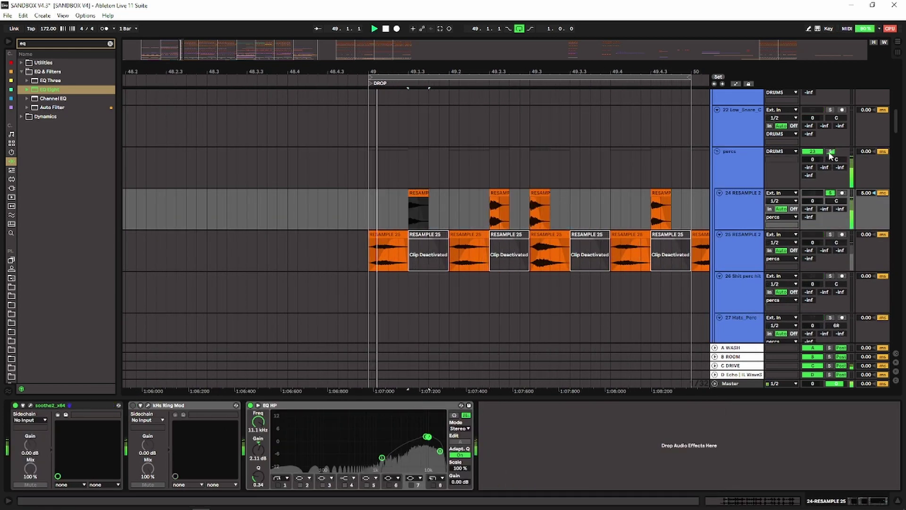
Examine the soothe2 and EQ HP effects on track 24 RESAMPLE while the loop plays.
click(753, 202)
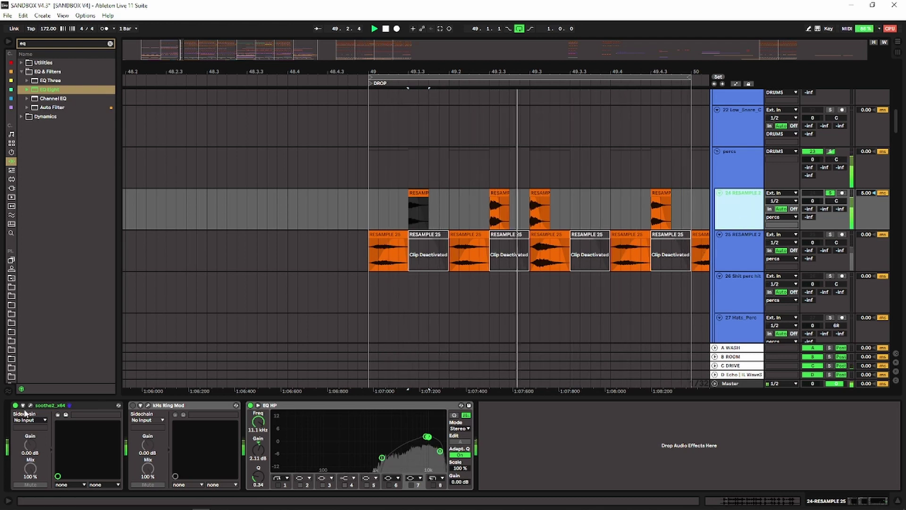
click(63, 406)
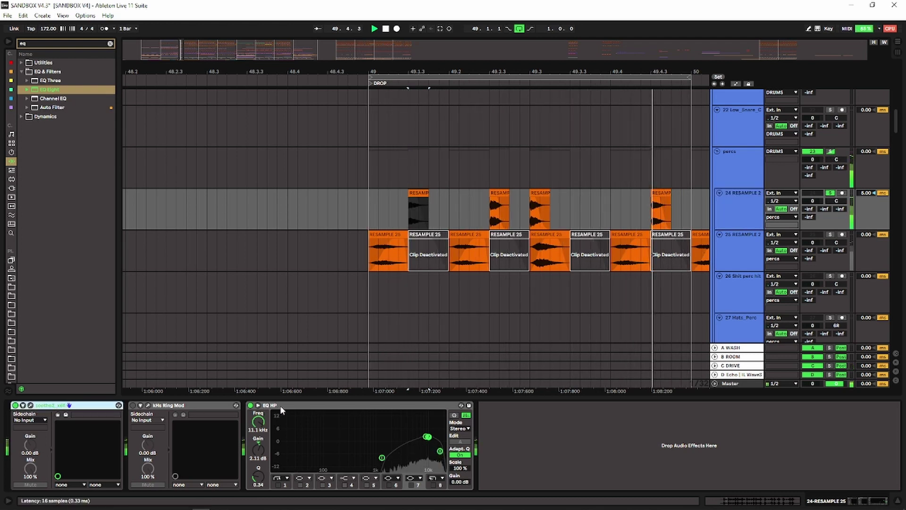
click(355, 406)
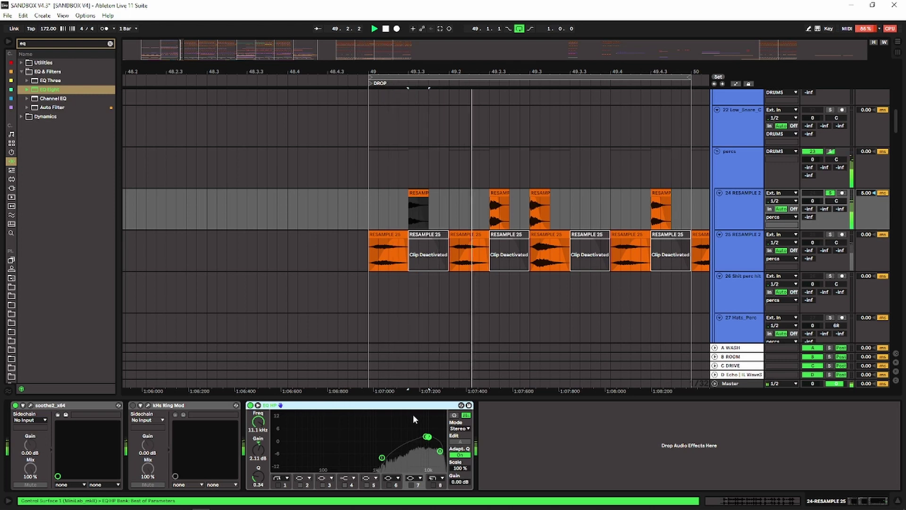
Move the solo to track 25 RESAMPLE and select its first clip at bar 49.
click(741, 255)
click(384, 234)
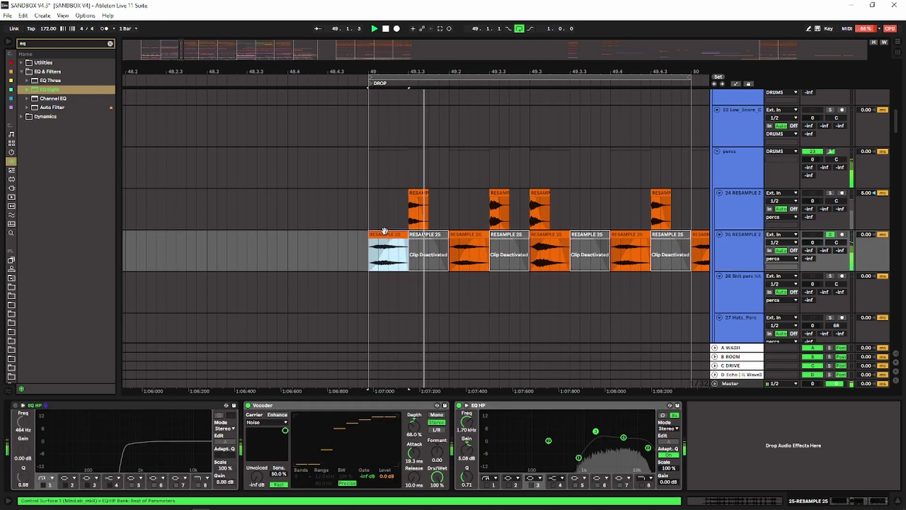
click(725, 243)
Stop playback and remove the fade-in from the first RESAMPLE 25 clip at bar 49.
key(space)
click(389, 234)
drag(388, 240, 369, 240)
click(376, 234)
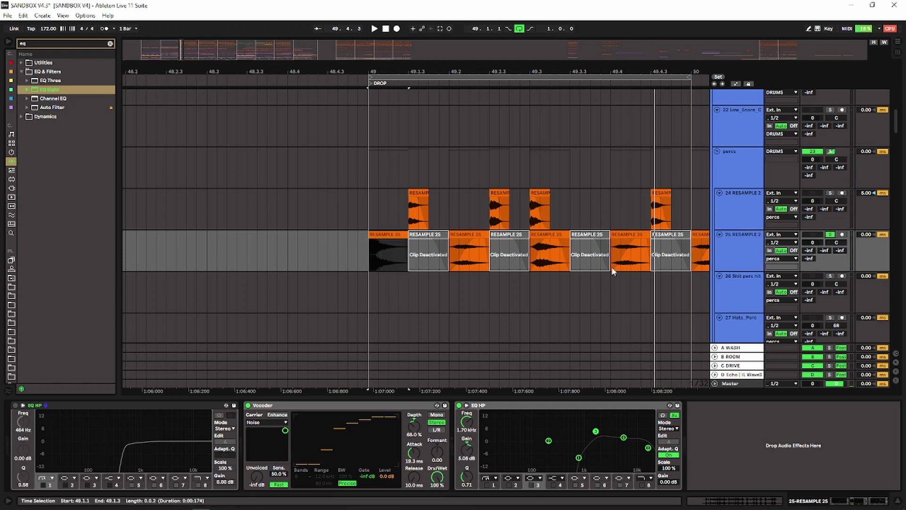
Play the unfaded RESAMPLE 25 clip with the Vocoder and the EQ HP after it bypassed.
key(space)
click(247, 405)
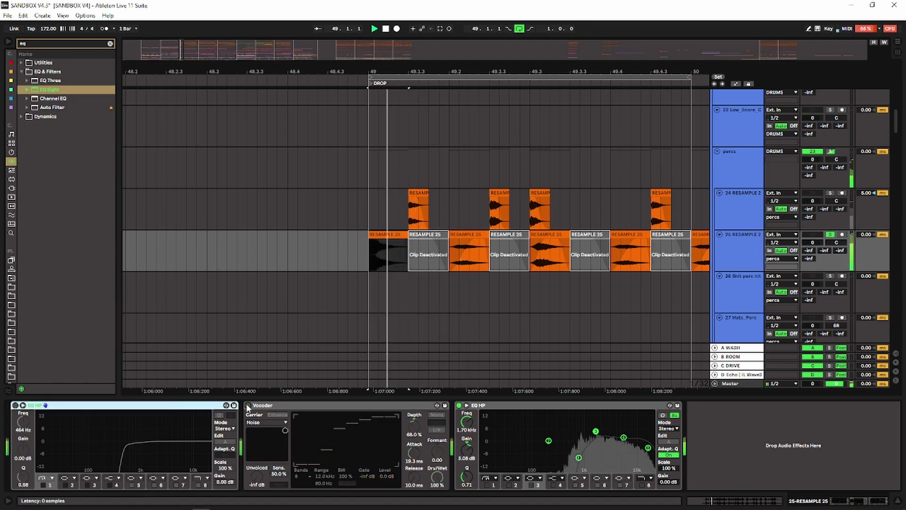
click(458, 405)
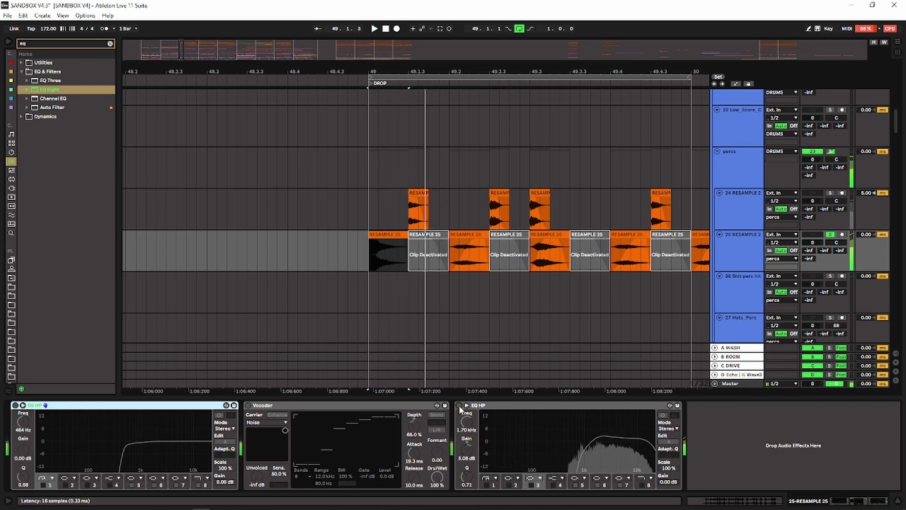
key(space)
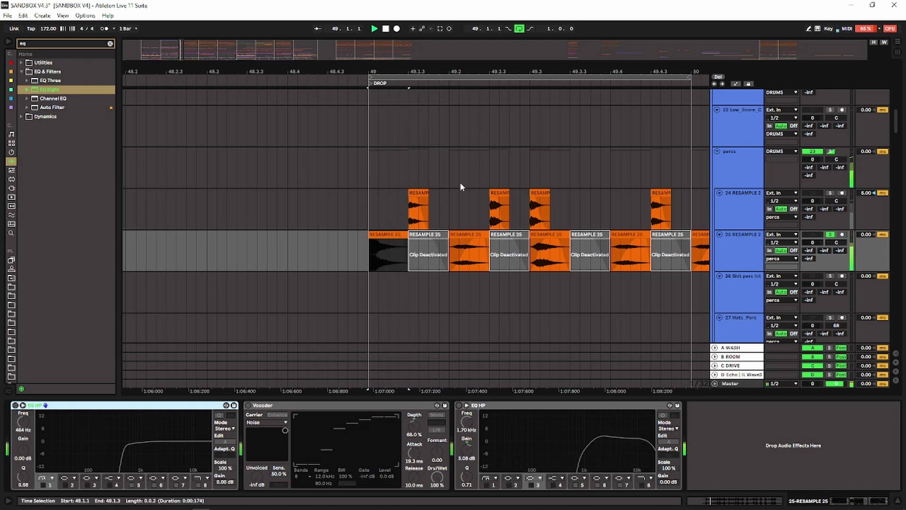
Undo the bypassing of the Vocoder and second EQ HP and the removal of the clip's fade-in.
mouse_move(374, 65)
mouse_down()
mouse_move(372, 99)
mouse_move(372, 83)
mouse_up()
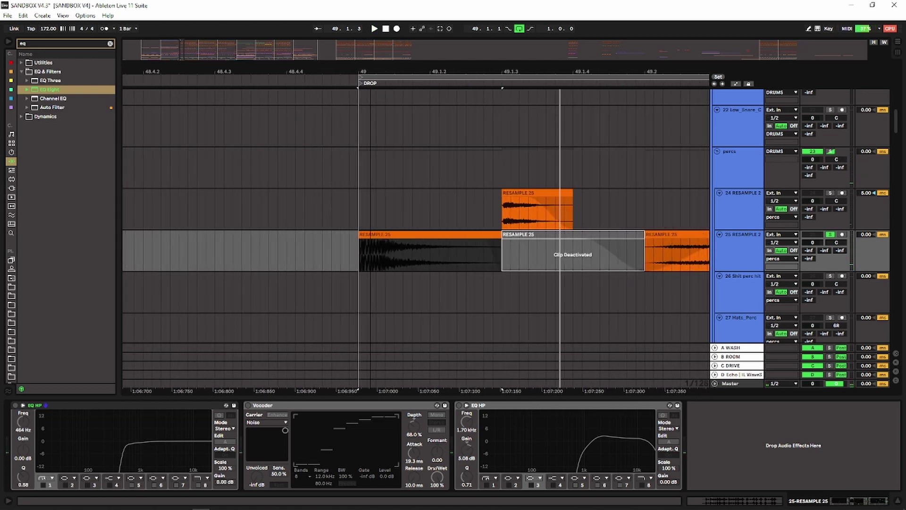
key(ctrl+z)
key(ctrl+z)
key(ctrl+z)
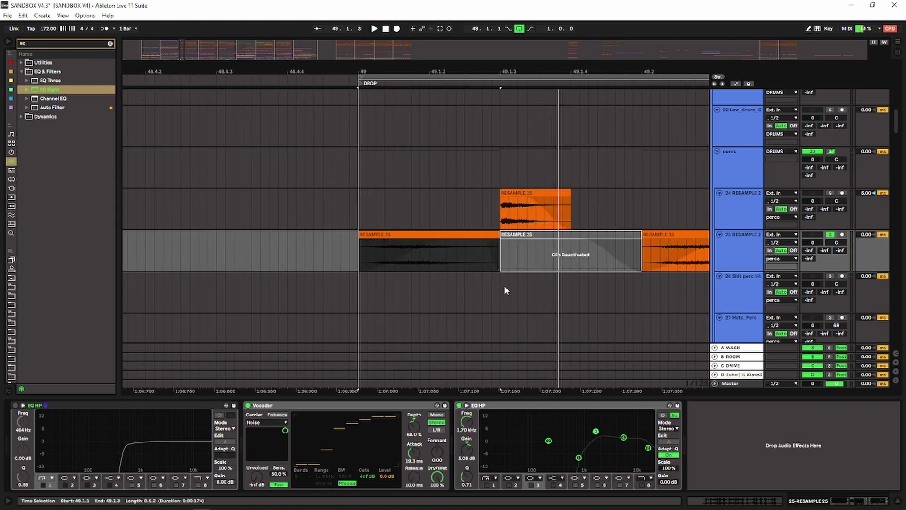
Play the soloed RESAMPLE 25 hit while examining the Vocoder and the EQ HP that follows it, and stop playback.
click(491, 405)
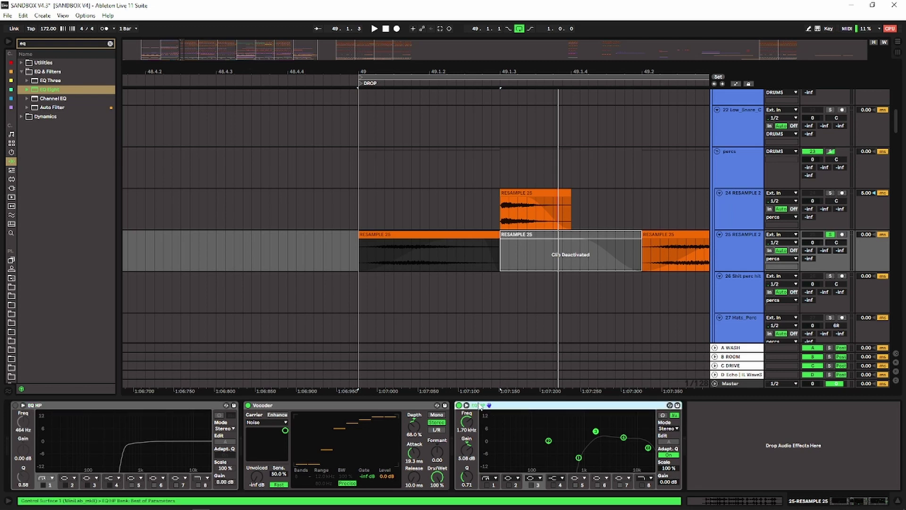
click(278, 406)
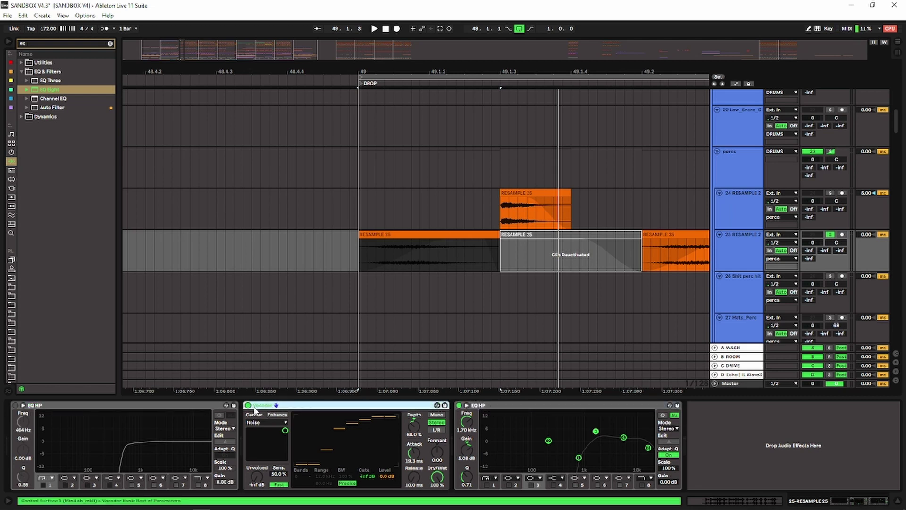
click(833, 235)
click(833, 236)
key(space)
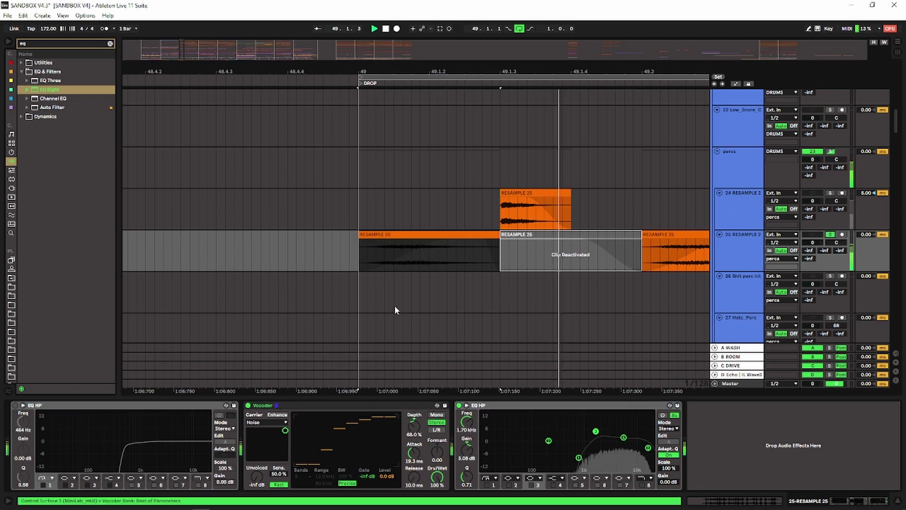
click(249, 407)
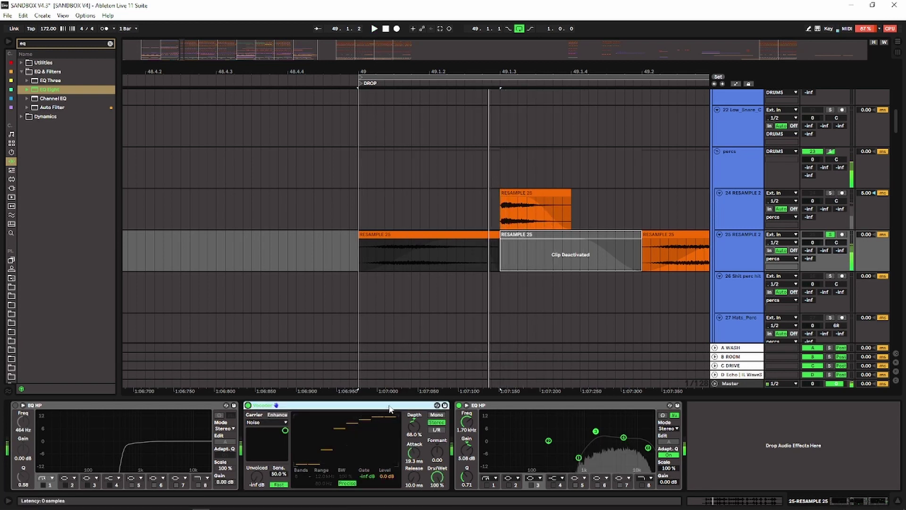
key(space)
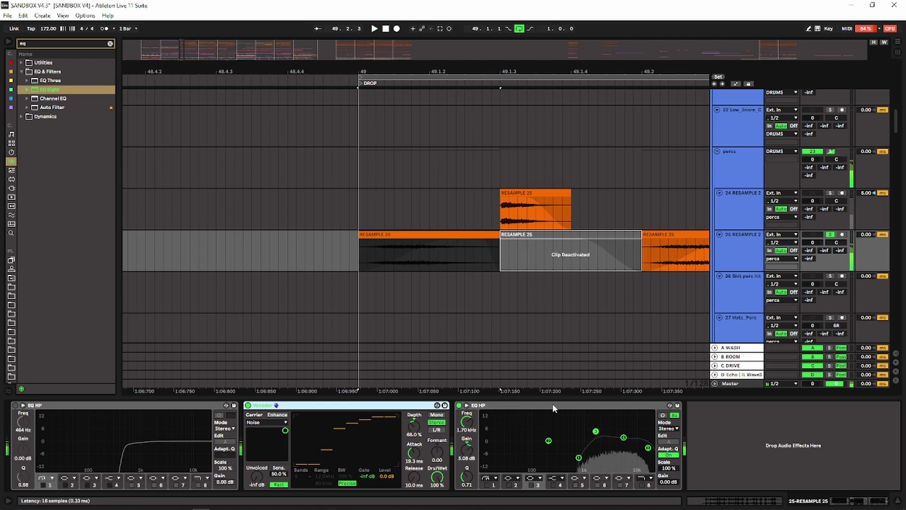
click(556, 405)
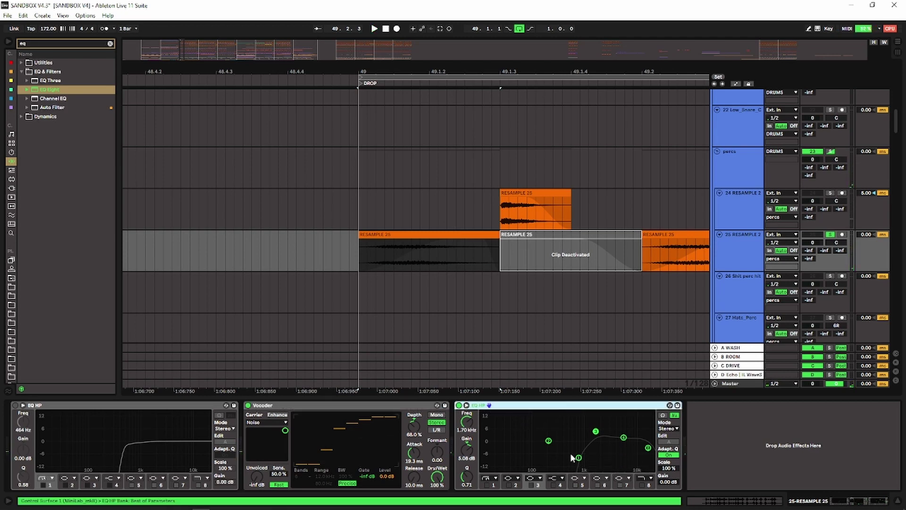
Extend the playback loop to two bars ending at bar 51, play it with the whole percs group soloed, and clear the solo.
drag(506, 67, 400, 17)
key(space)
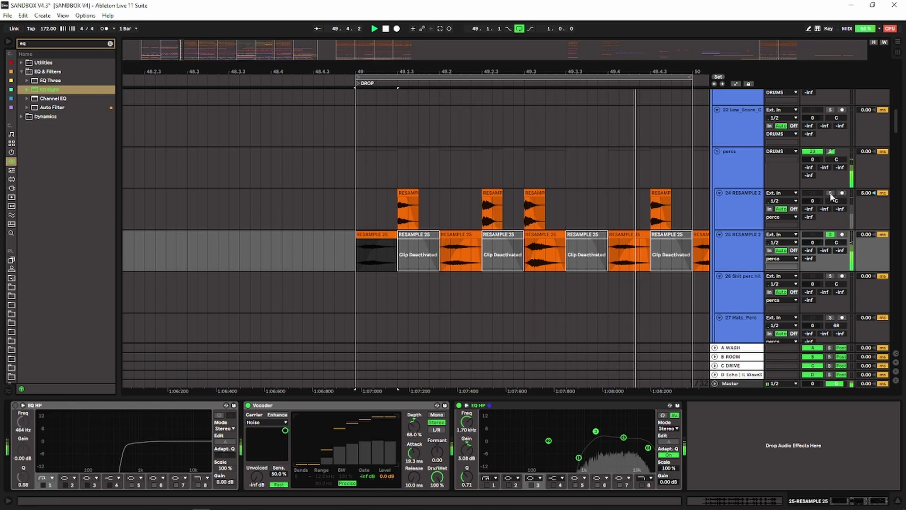
drag(692, 71, 467, 64)
click(831, 152)
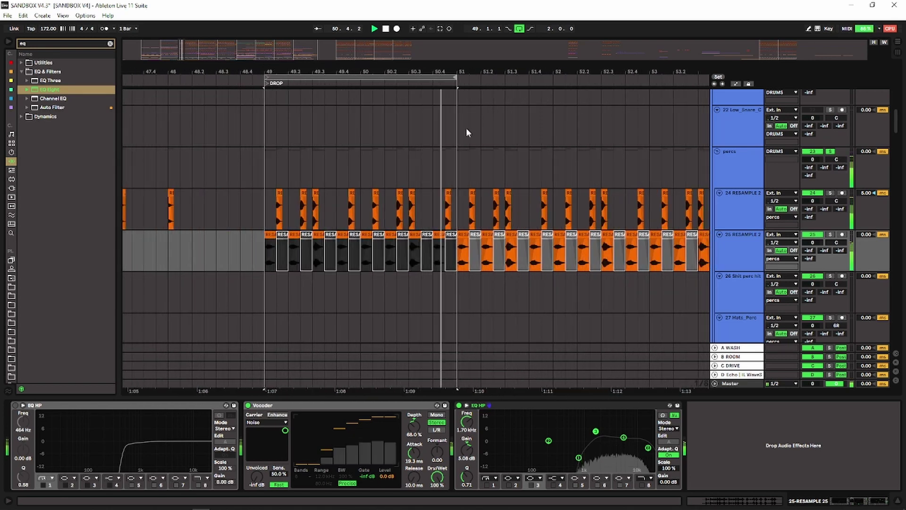
click(830, 150)
Select the BREAKYOSHAIT clip at bar 57, play it with track 29 soloed and show that track's effects.
scroll(464, 200, down, 5)
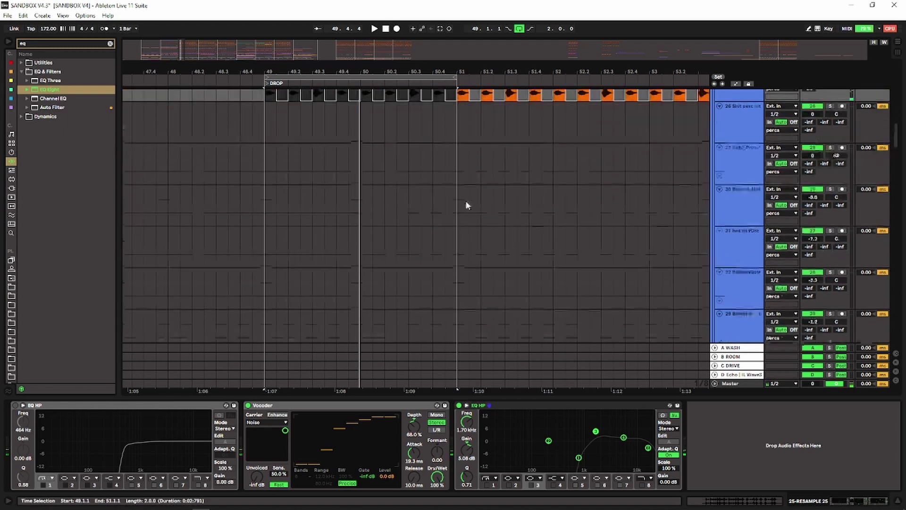
drag(422, 70, 335, 71)
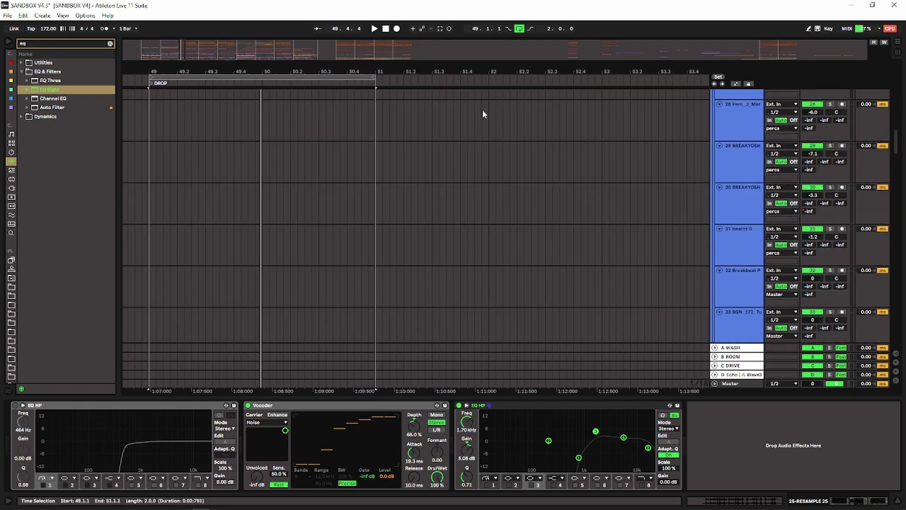
scroll(486, 113, down, 5)
click(612, 153)
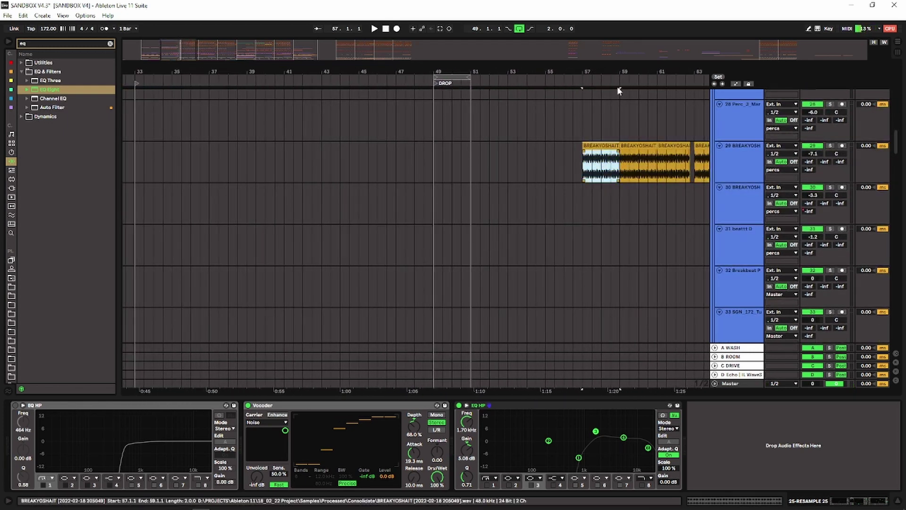
click(830, 146)
key(space)
click(753, 160)
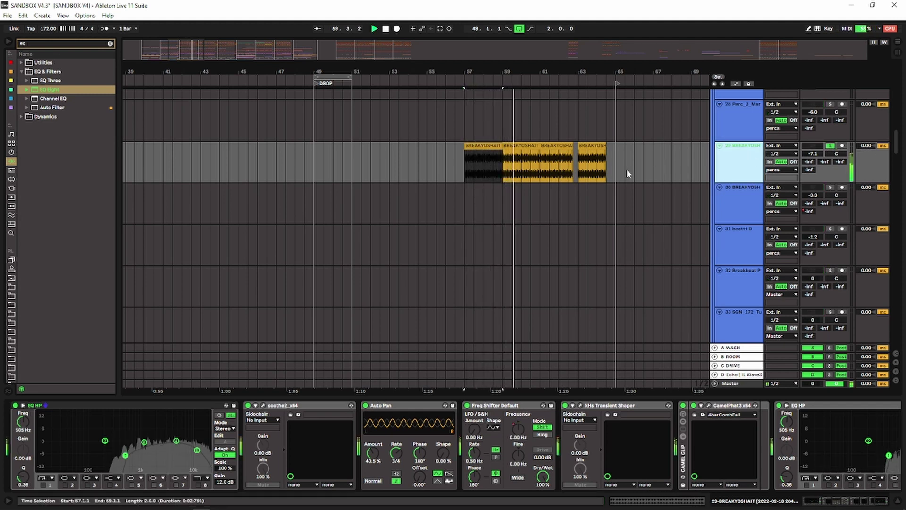
Compare the playing break with its first EQ HP bypassed and re-enabled, and collapse the soothe2 device.
click(29, 408)
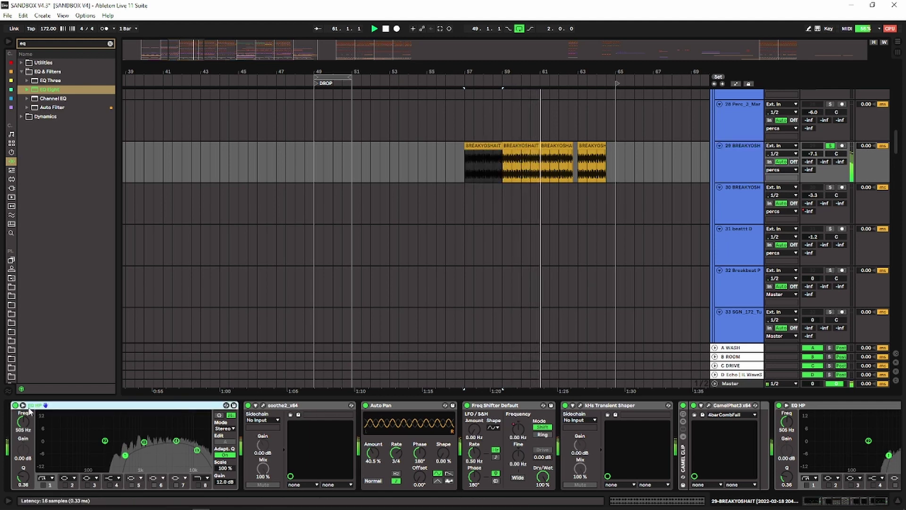
click(15, 405)
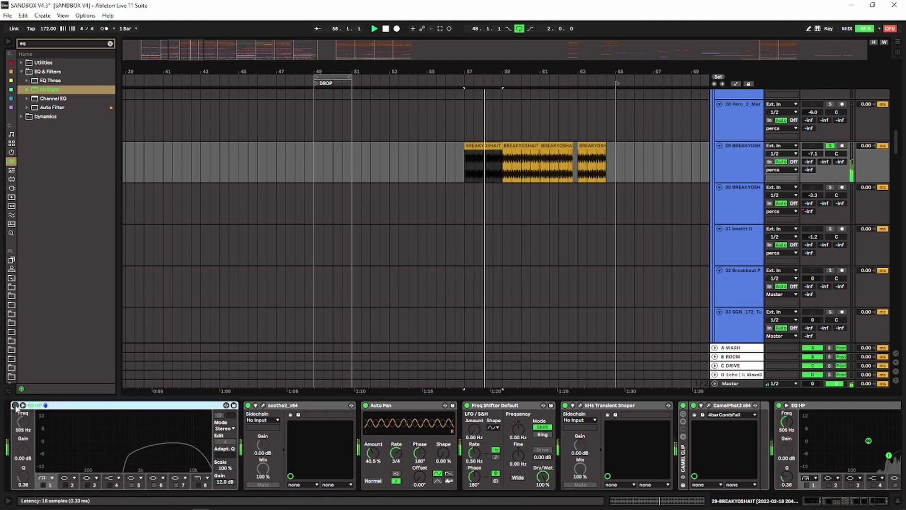
click(15, 405)
double_click(273, 405)
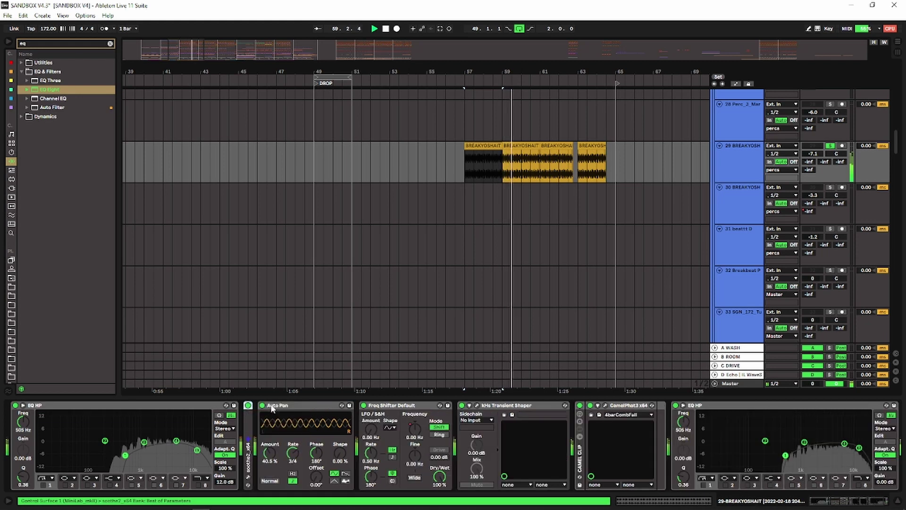
Compare the playing break with the Auto Pan bypassed and re-enabled.
click(279, 406)
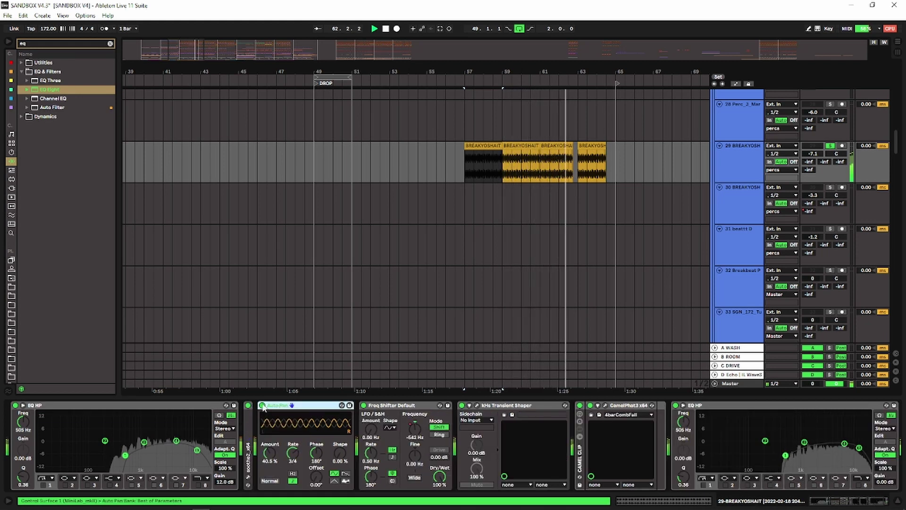
click(262, 405)
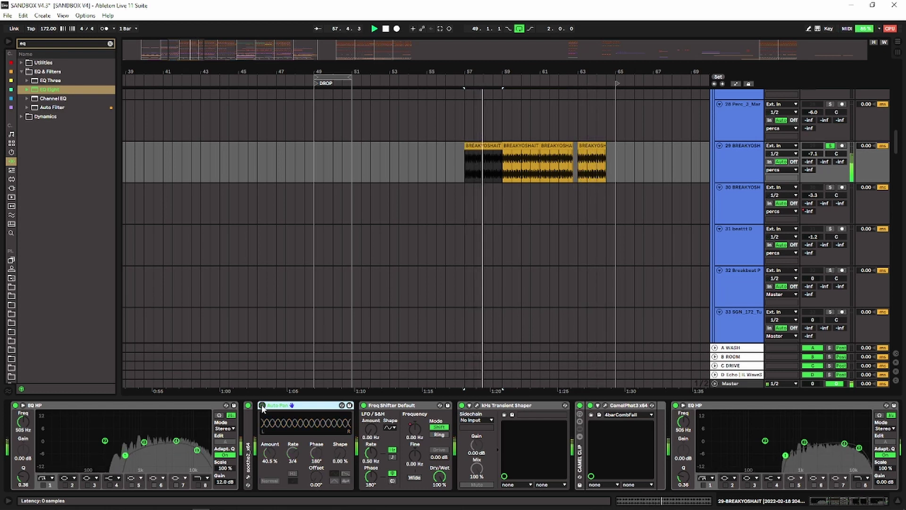
click(263, 405)
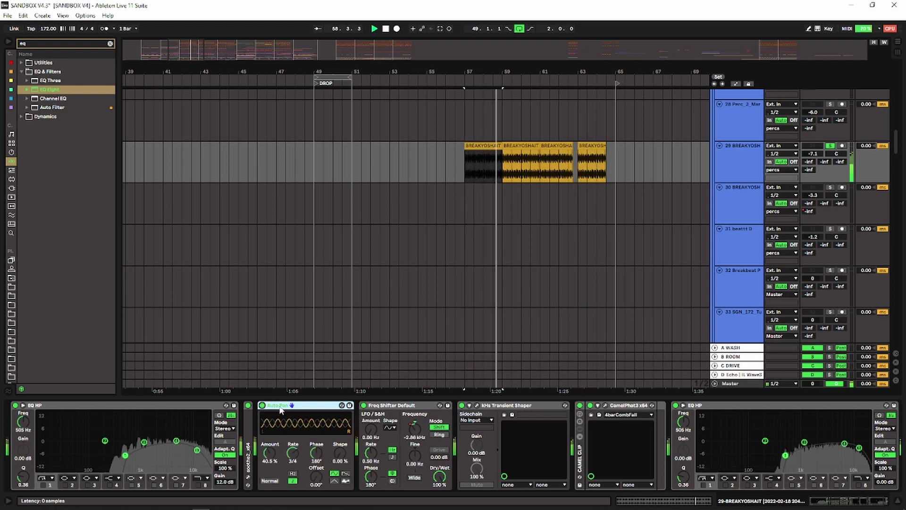
Show the Freq Shifter's Coarse automation on track 29 and select the stretch from bar 60 to bar 61.
click(383, 406)
key(a)
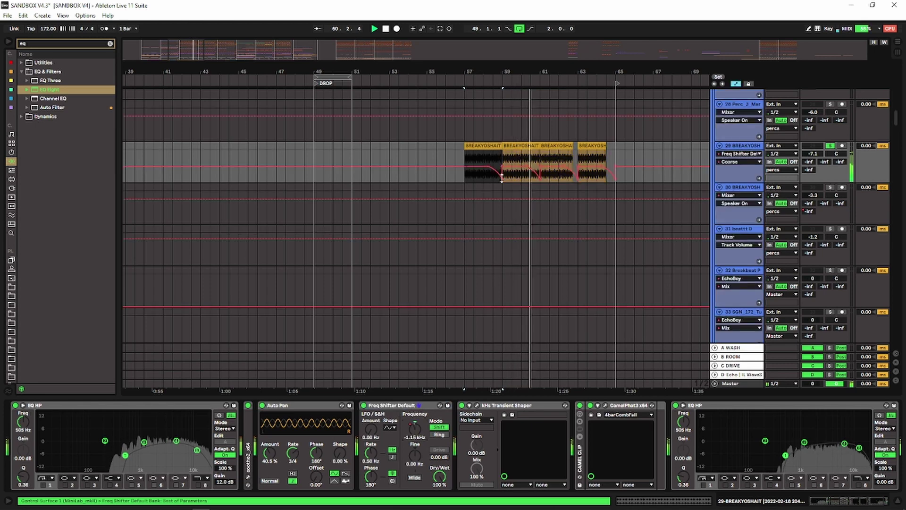
click(538, 159)
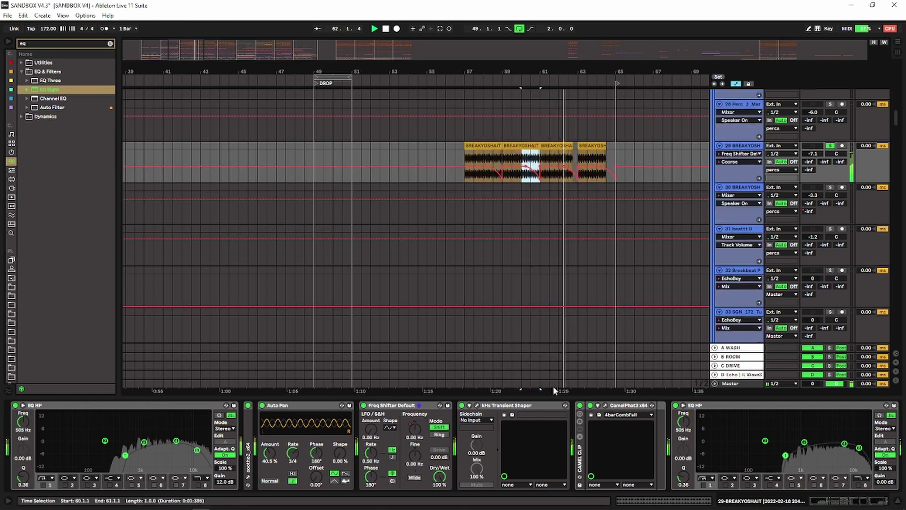
Compare the break with the kHs Transient Shaper bypassed and re-enabled, and view the CamelPhat3 plug-in's settings with playback stopped.
click(462, 405)
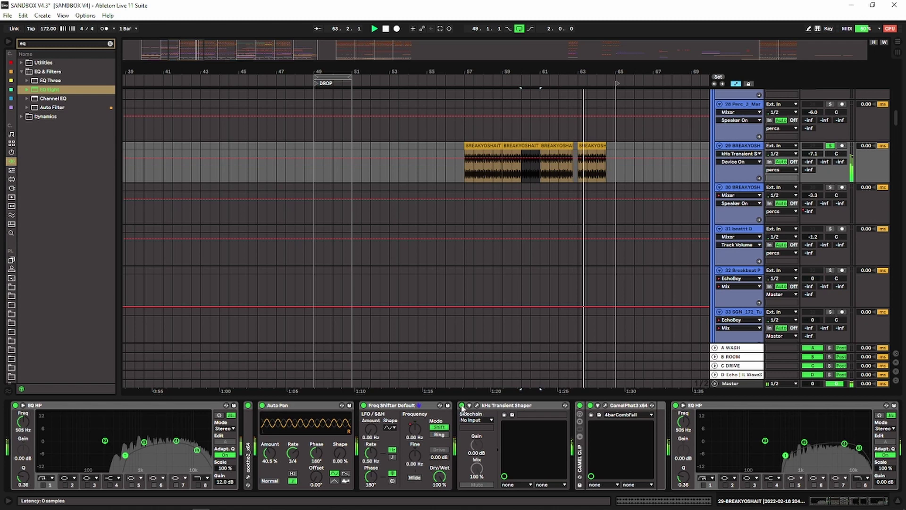
click(462, 405)
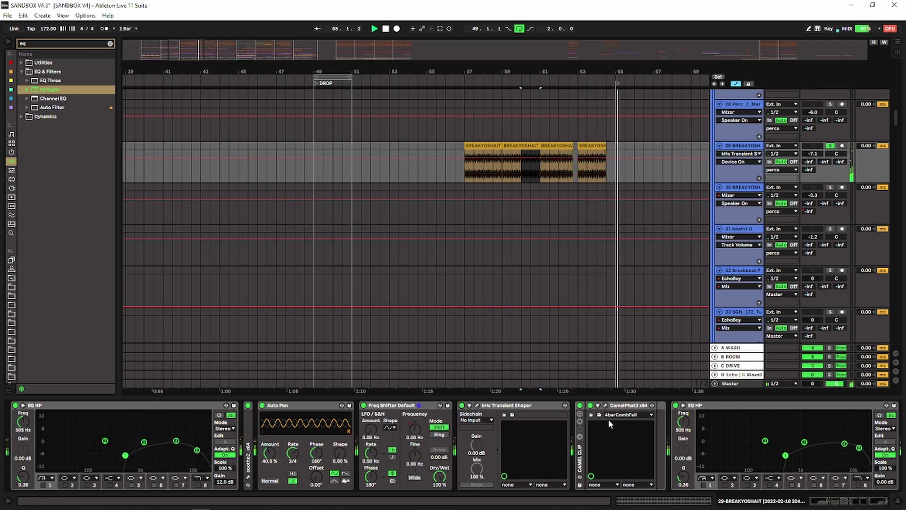
click(600, 408)
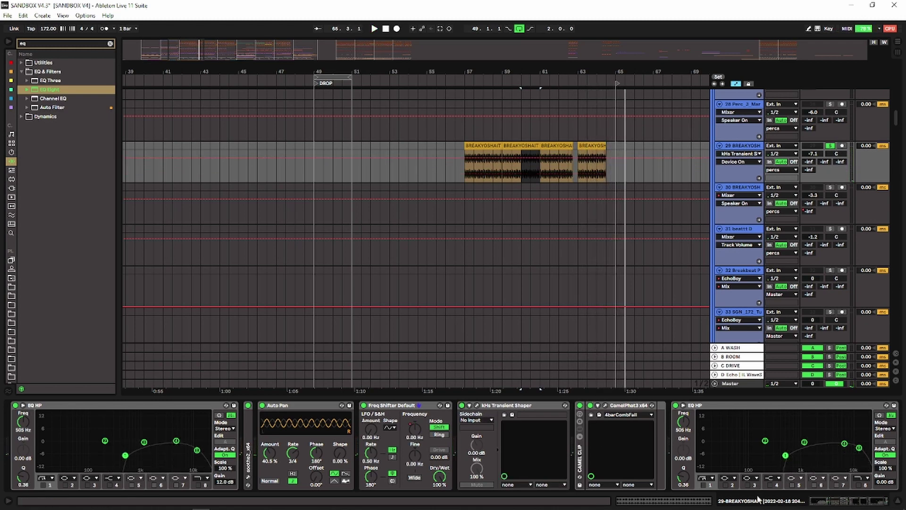
drag(826, 500, 851, 500)
click(558, 406)
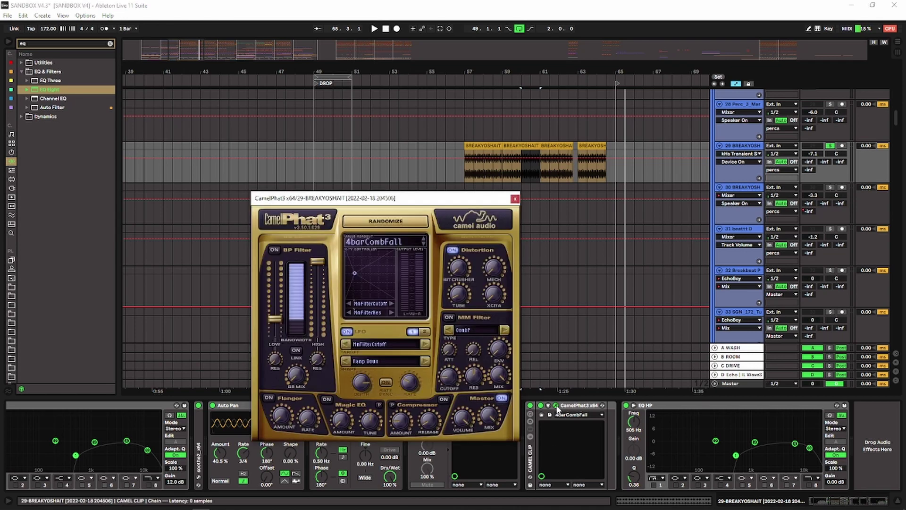
click(557, 405)
Play from bar 60 to compare the last EQ HP with its first filter band off and on, and clear the solo.
click(642, 406)
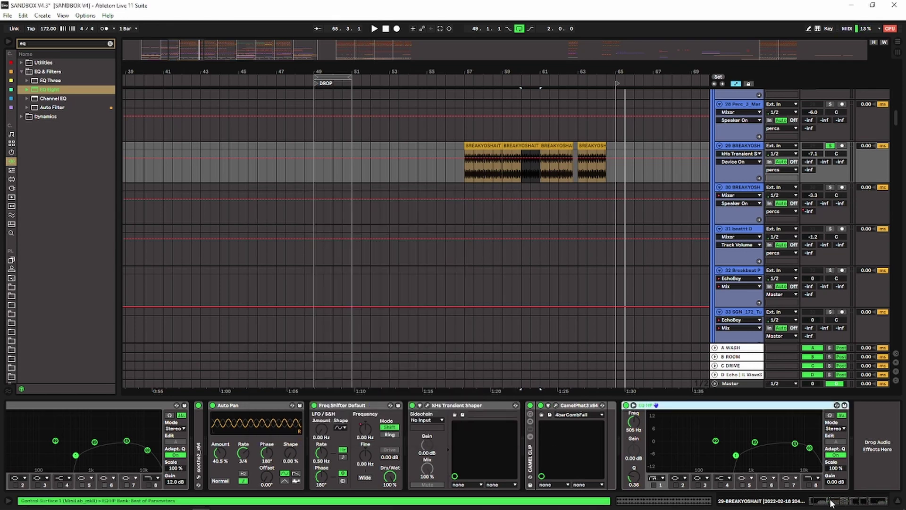
key(space)
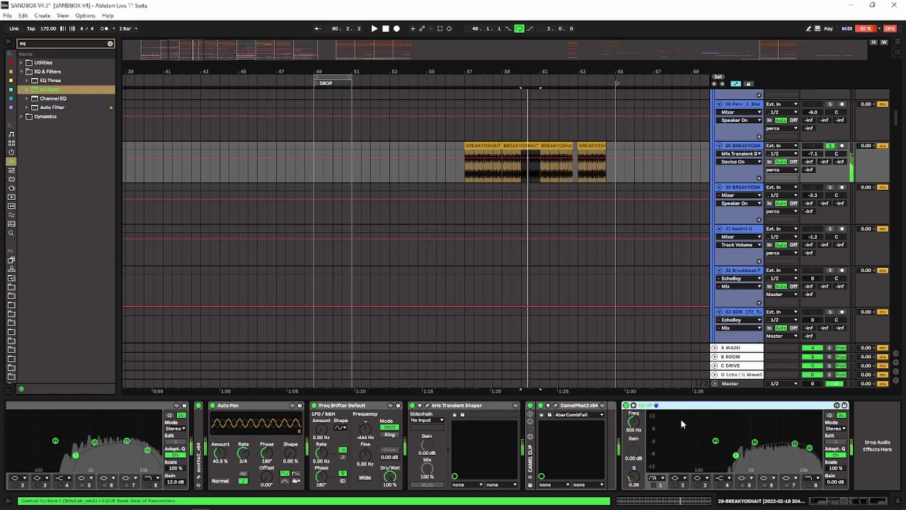
click(338, 408)
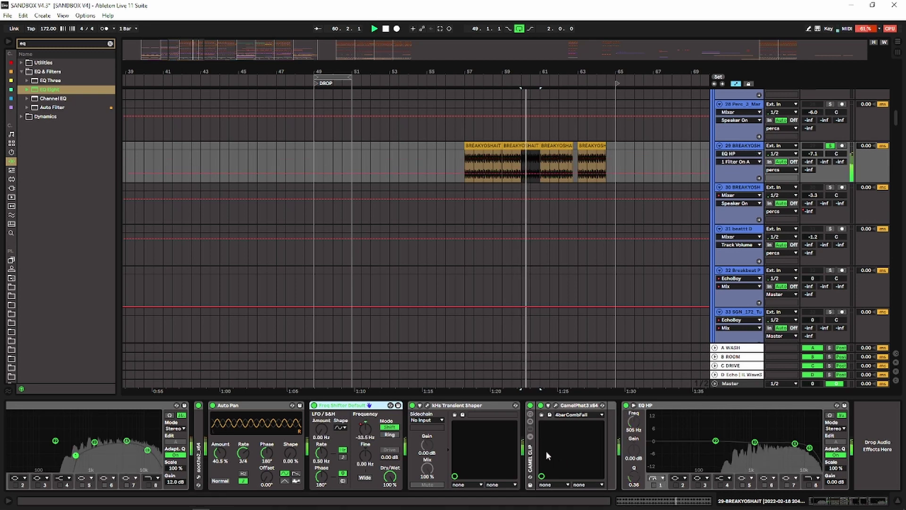
click(653, 484)
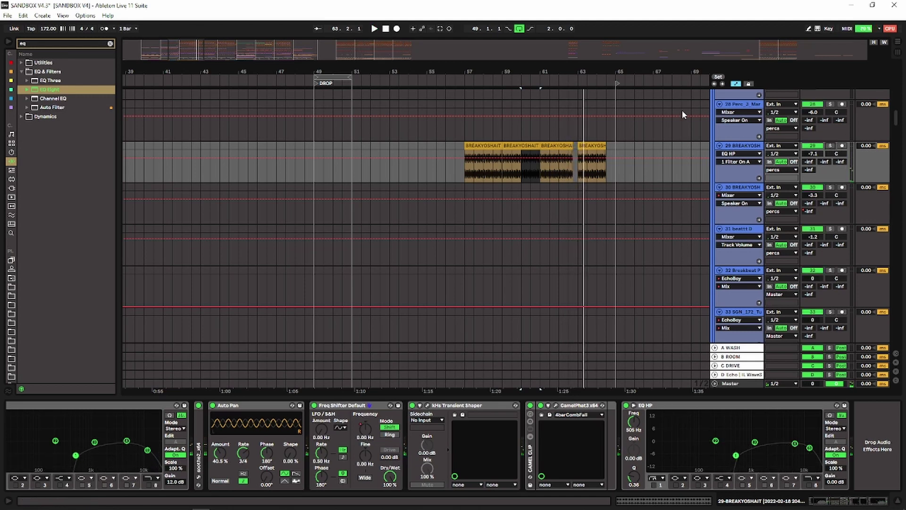
Hide the automation and select the KICK RT+TRIGG and SNARE TRGGG clips over almost two bars from bar 49.
drag(559, 72, 552, 44)
scroll(470, 199, down, 8)
scroll(486, 193, up, 5)
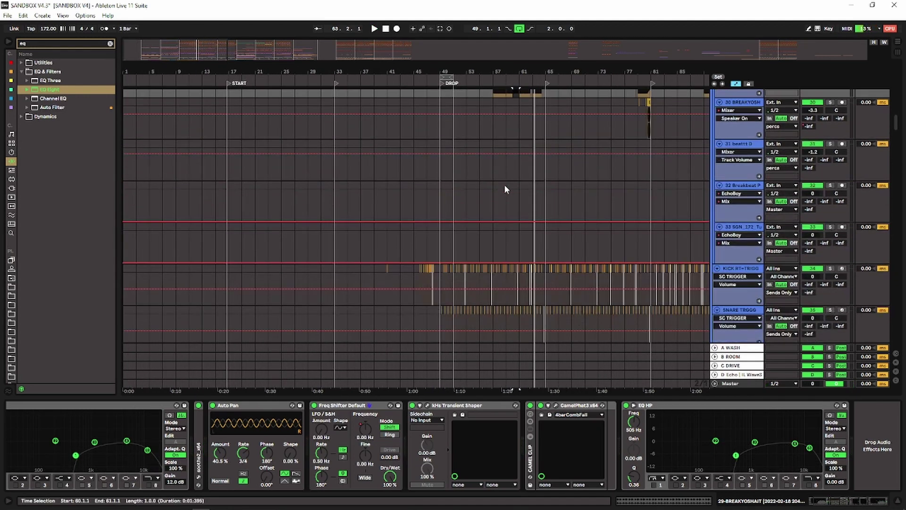
scroll(504, 184, down, 2)
scroll(443, 228, up, 5)
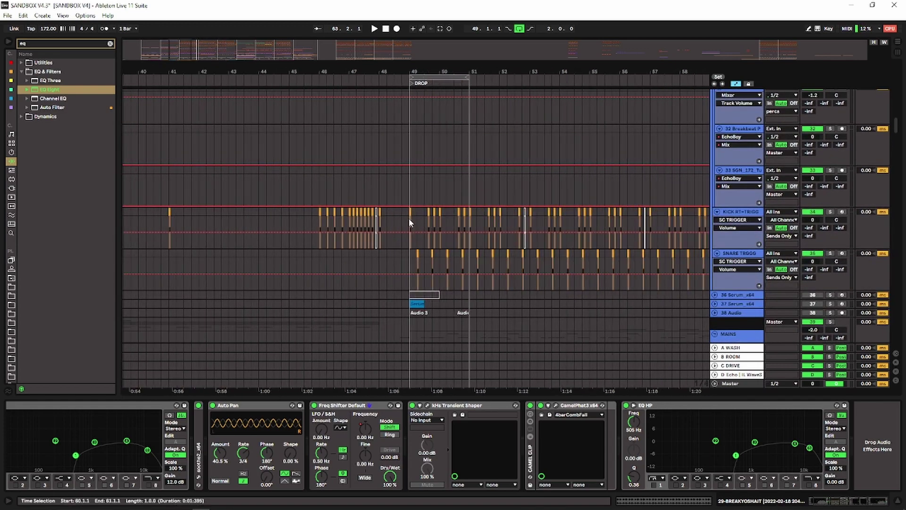
drag(462, 218, 462, 219)
key(a)
scroll(428, 216, down, 3)
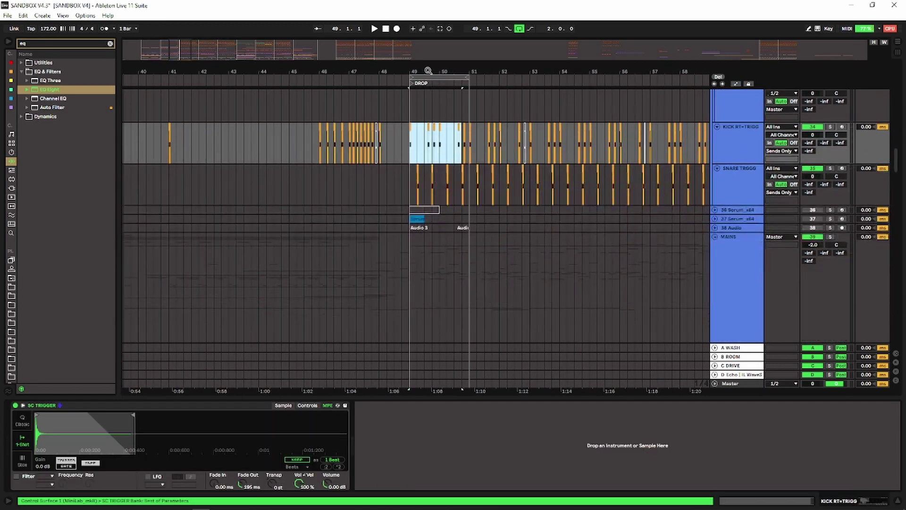
drag(429, 71, 401, 98)
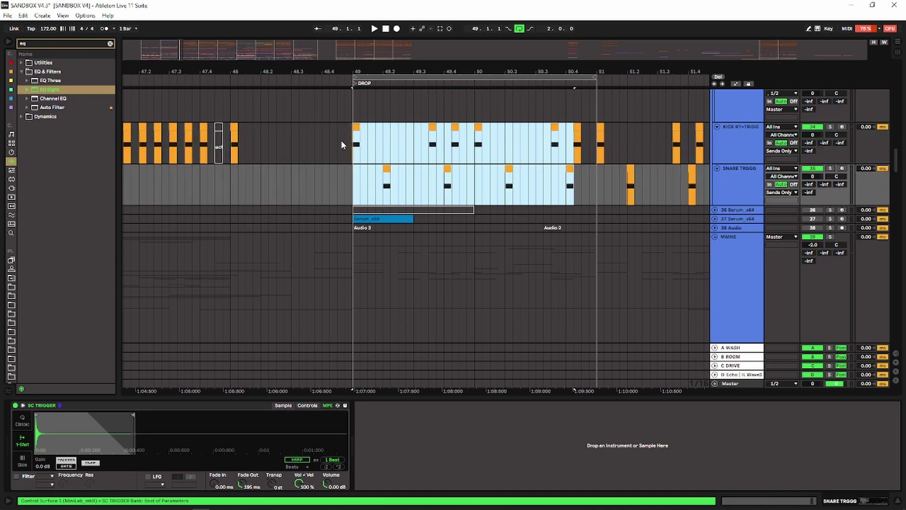
Examine the first kick trigger clip at the drop closely, selecting the short stretch just before bar 49 where it starts early.
click(341, 140)
scroll(344, 137, up, 3)
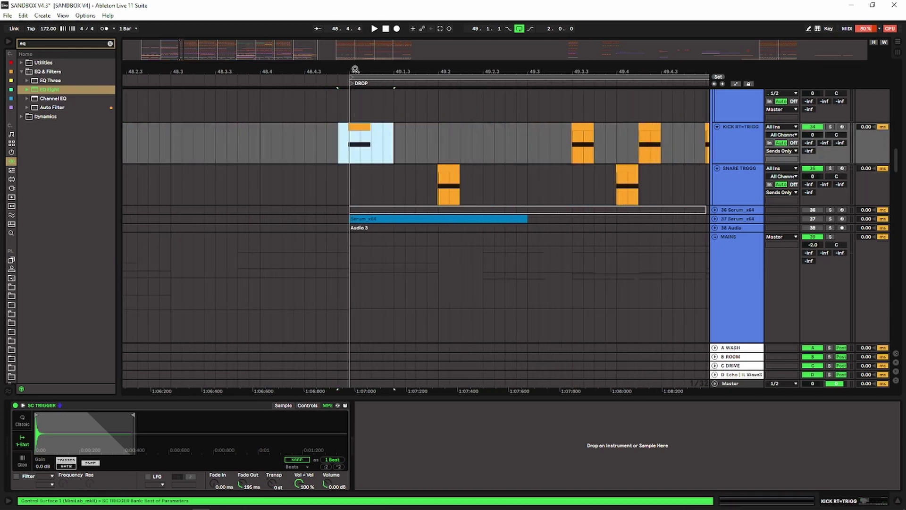
drag(355, 69, 350, 101)
drag(340, 135, 525, 149)
drag(348, 142, 335, 142)
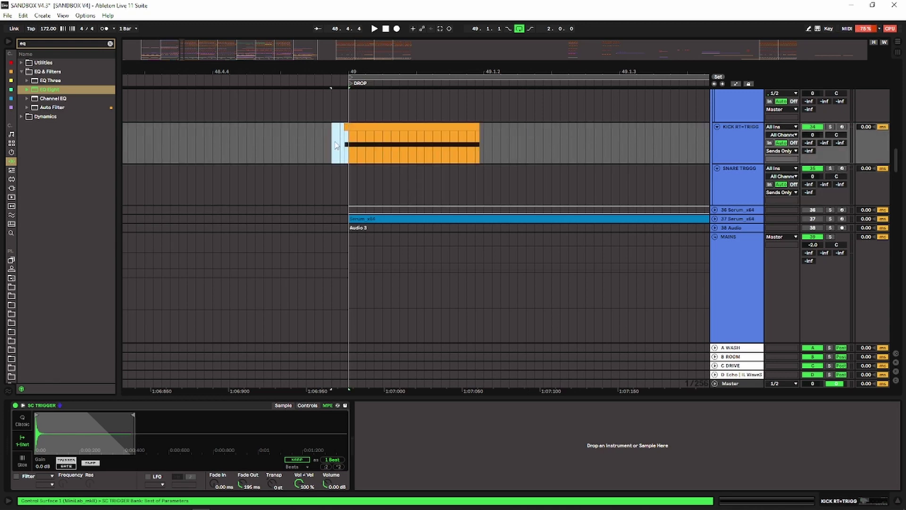
drag(359, 68, 271, 27)
drag(356, 48, 355, 36)
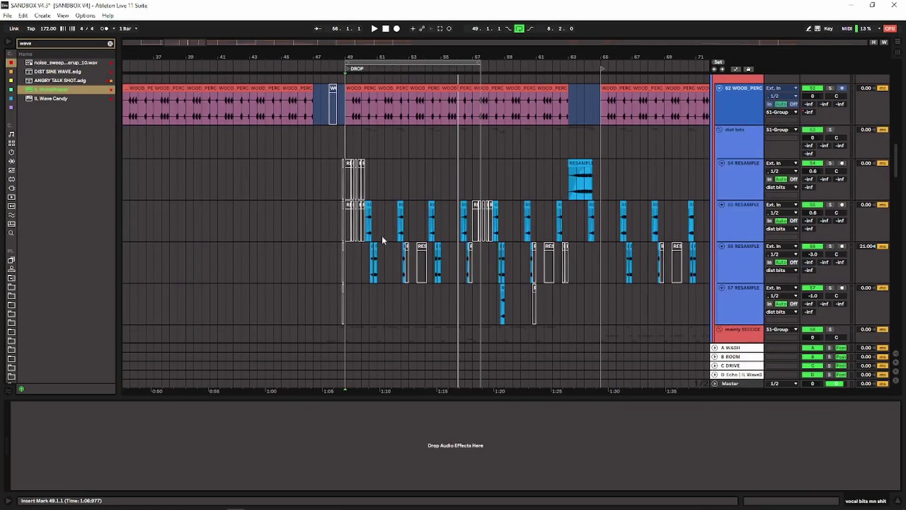
Show the 51 Group's effects and play the drop from bar 49 with that group soloed.
scroll(345, 183, up, 5)
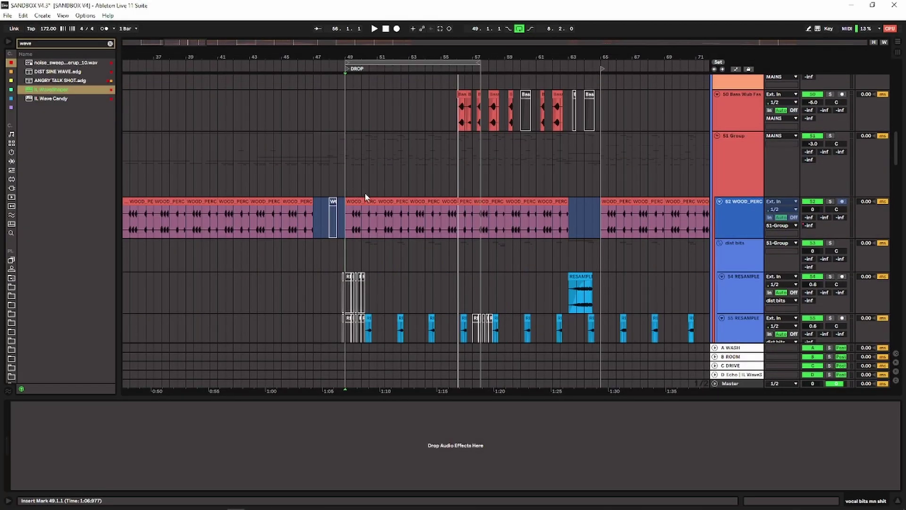
click(729, 162)
scroll(519, 214, down, 15)
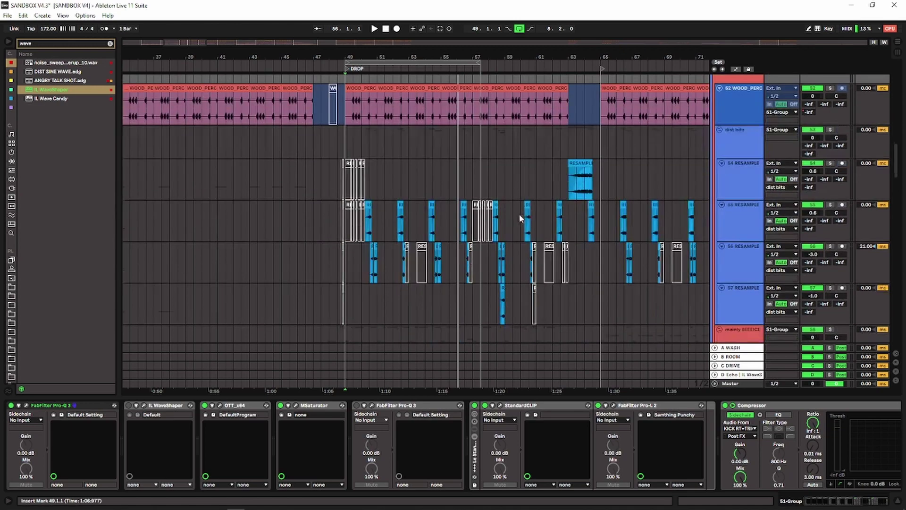
scroll(682, 236, down, 1)
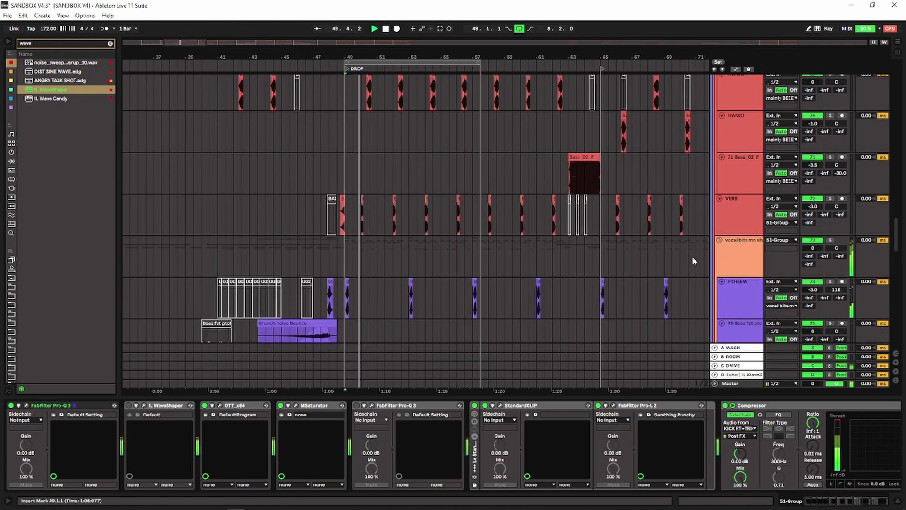
Look through the 51 Group's tracks while it plays, and stop playback to examine the bass clips around the drop.
scroll(500, 245, up, 15)
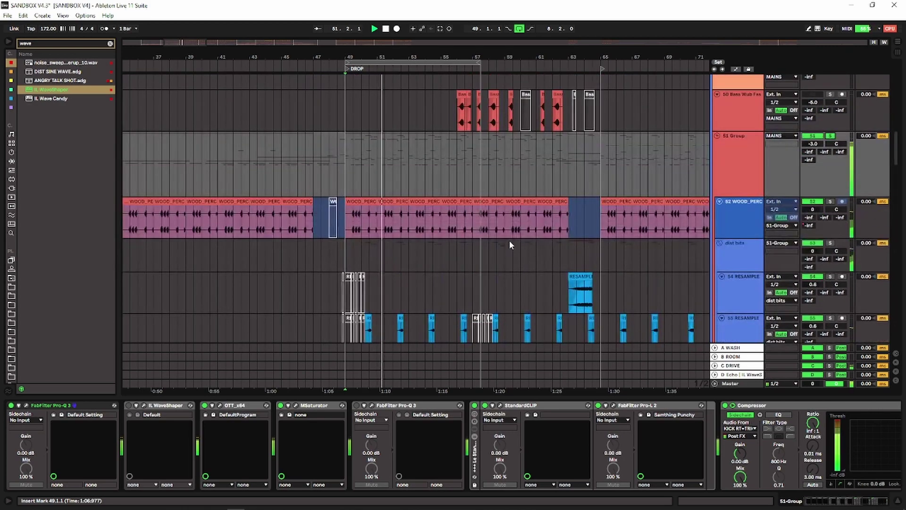
scroll(510, 245, down, 4)
scroll(511, 238, up, 5)
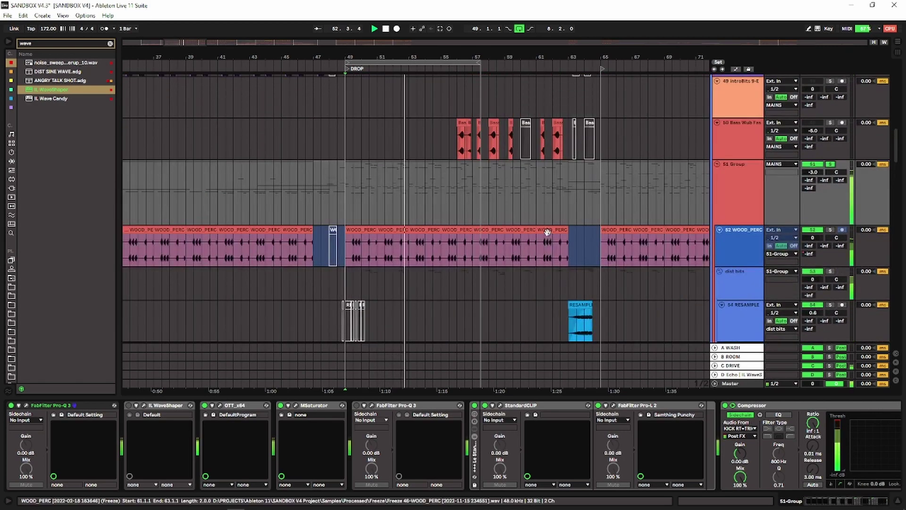
scroll(547, 231, up, 3)
scroll(620, 220, down, 5)
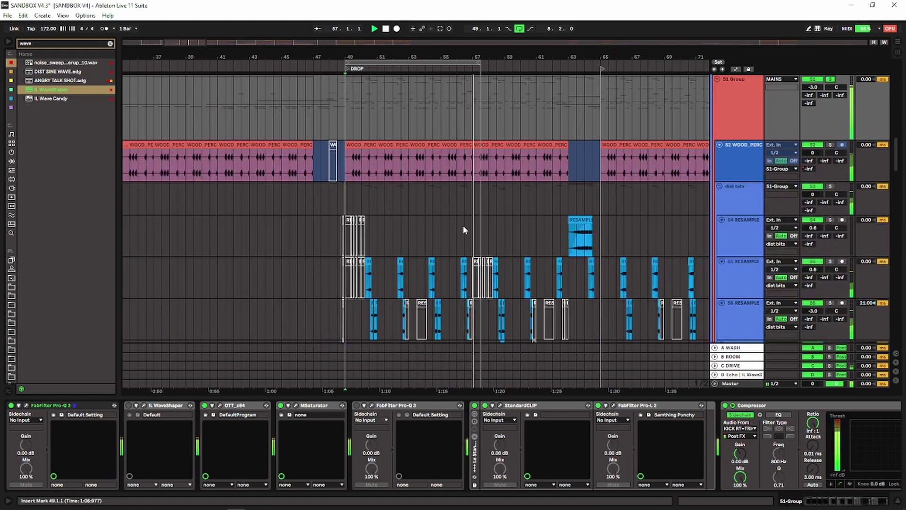
scroll(389, 227, down, 10)
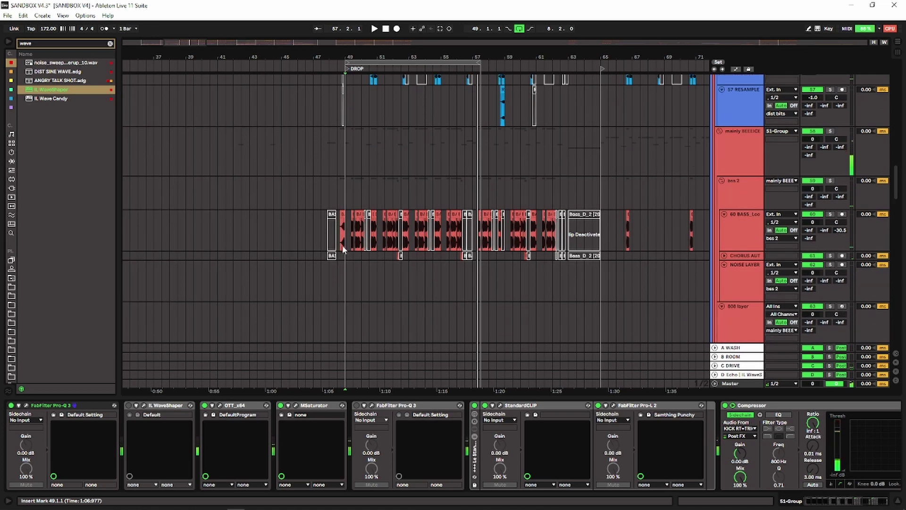
drag(358, 58, 358, 75)
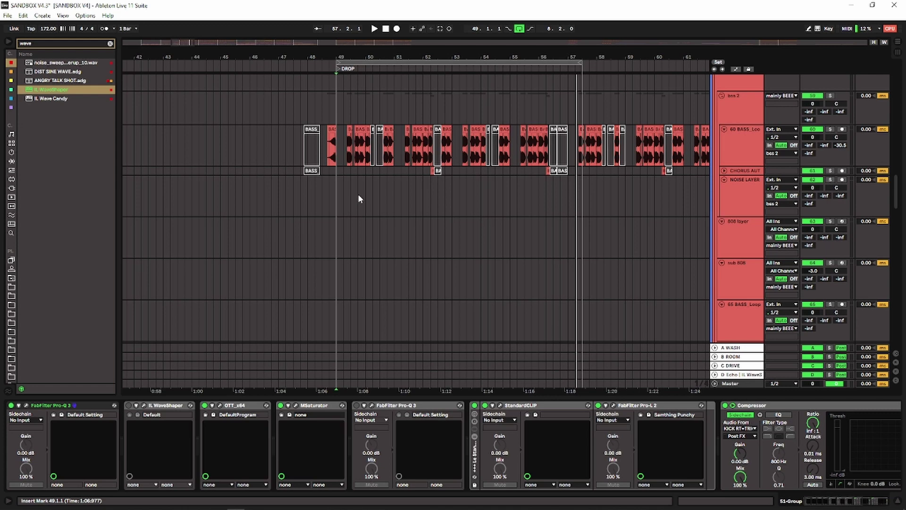
Unfold the 38-Audio 0004 track above MAINS and select its MIDI clips from 49.2.1 to 53.3.1.
scroll(372, 208, up, 15)
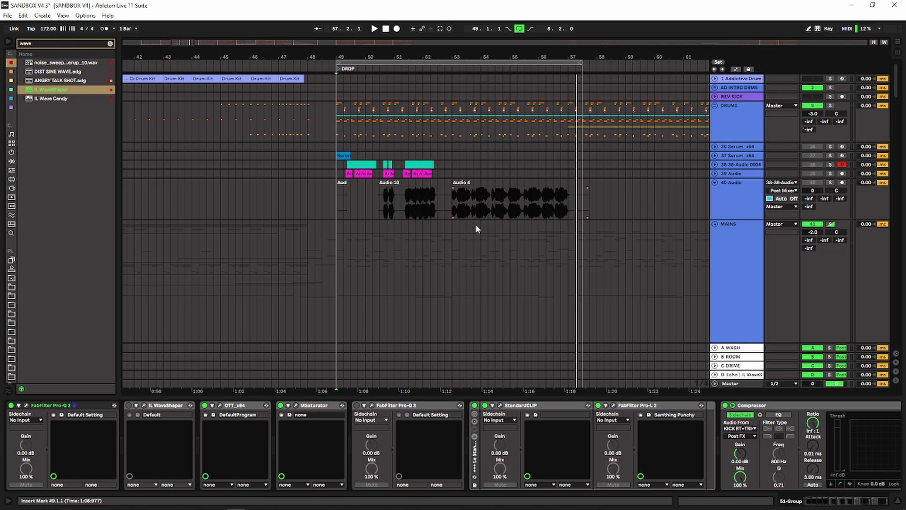
click(732, 193)
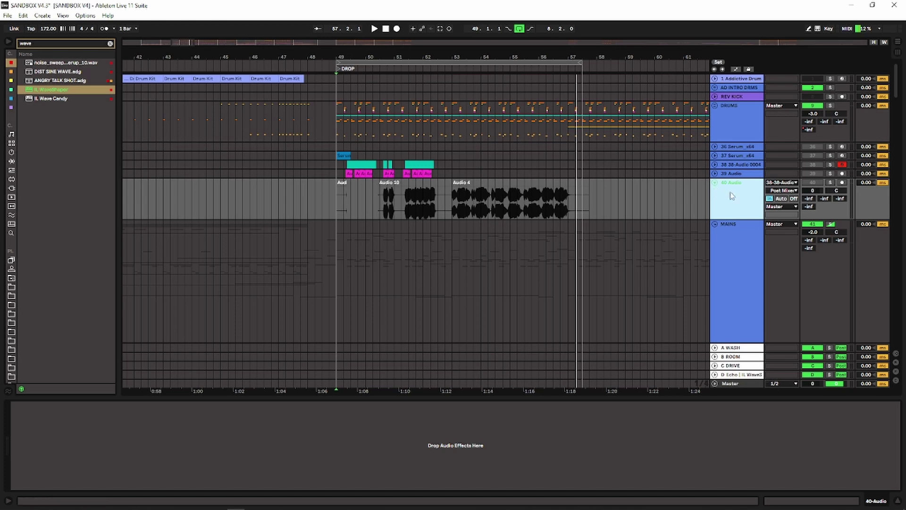
click(715, 165)
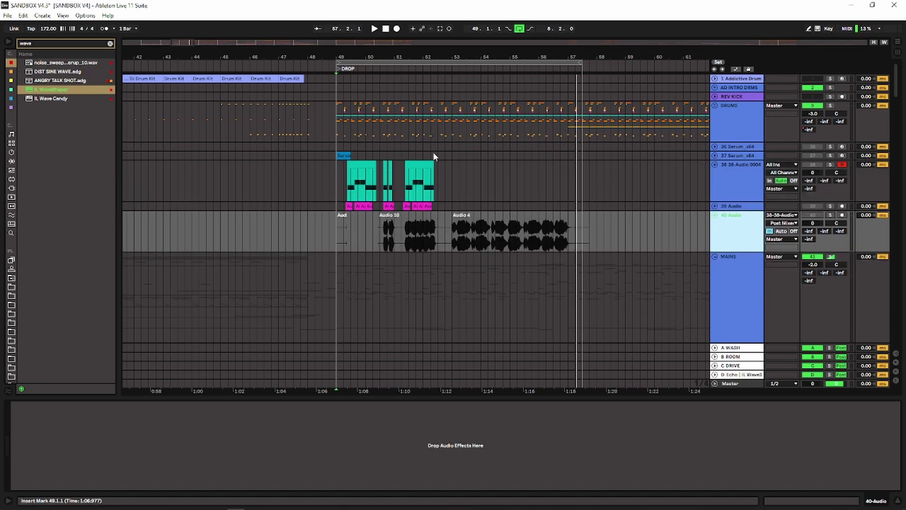
drag(353, 60, 352, 96)
drag(341, 190, 573, 191)
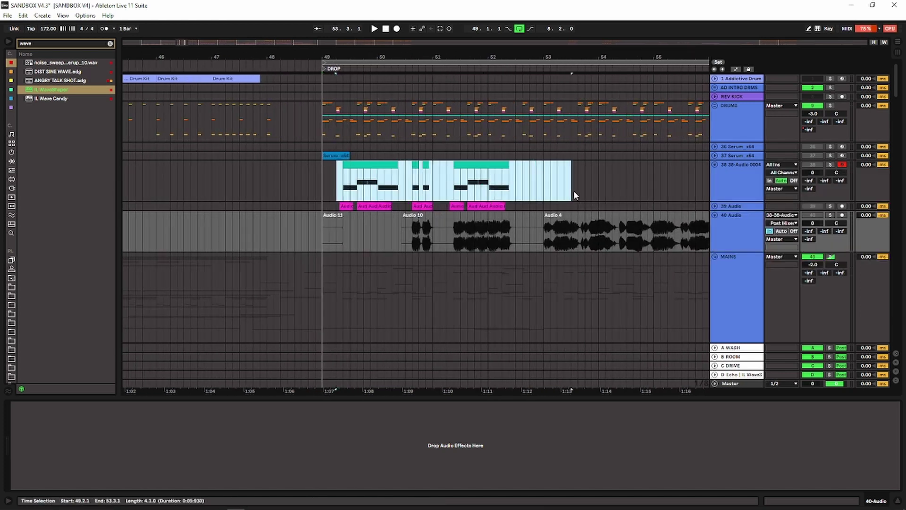
Show the device chain of the 38-Audio 0004 track from the sampler onward and place the insert mark at 49.1.3.
click(488, 185)
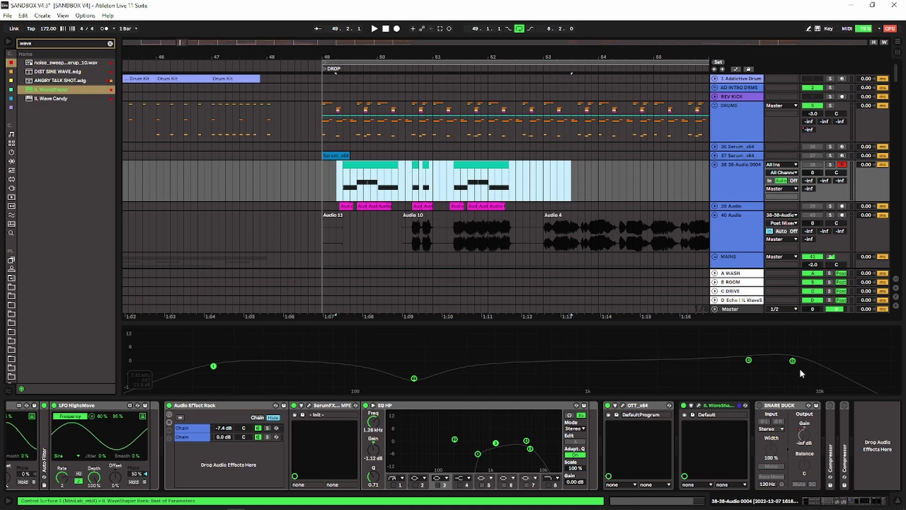
drag(848, 501, 814, 501)
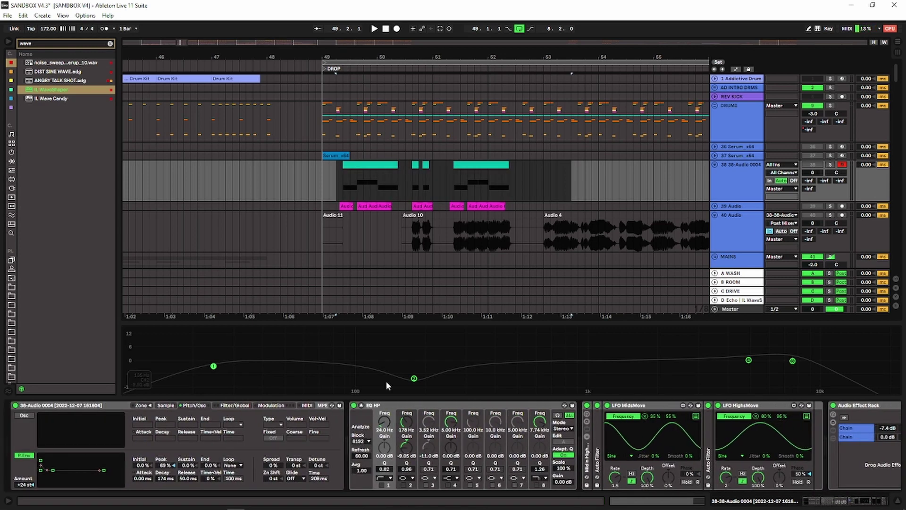
click(330, 175)
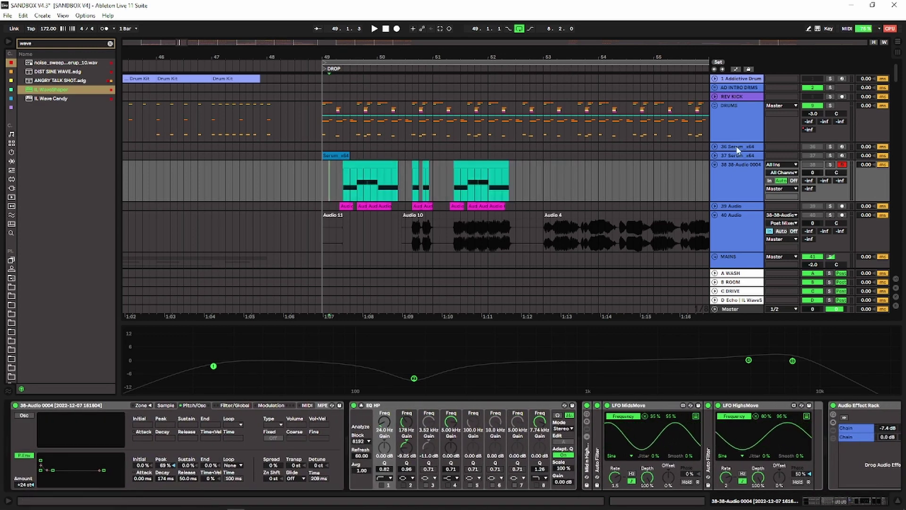
Arm and solo the 36 Serum track, view its Serum patch, and close the plug-in window.
click(838, 149)
click(839, 147)
click(830, 147)
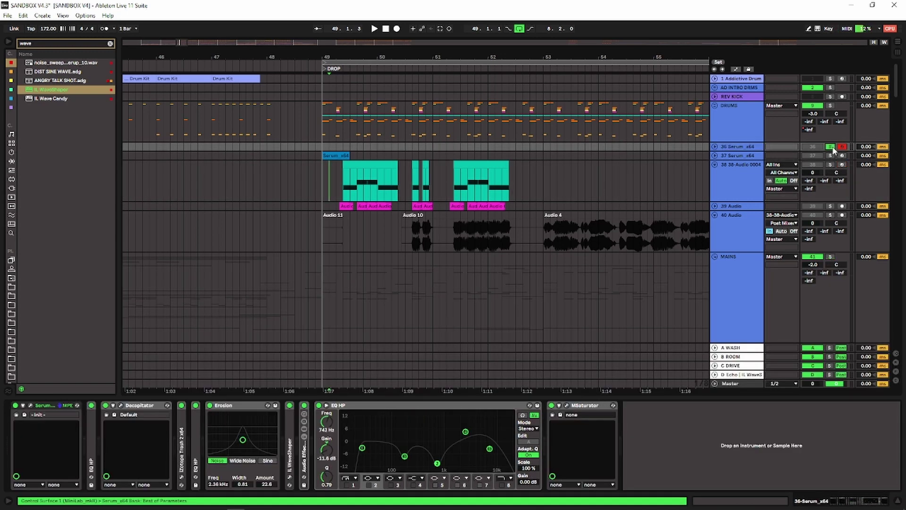
click(31, 405)
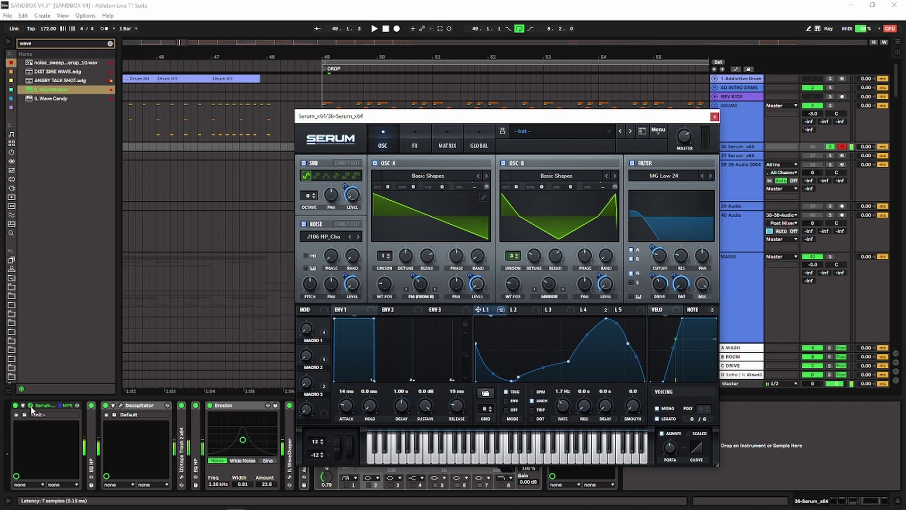
click(30, 405)
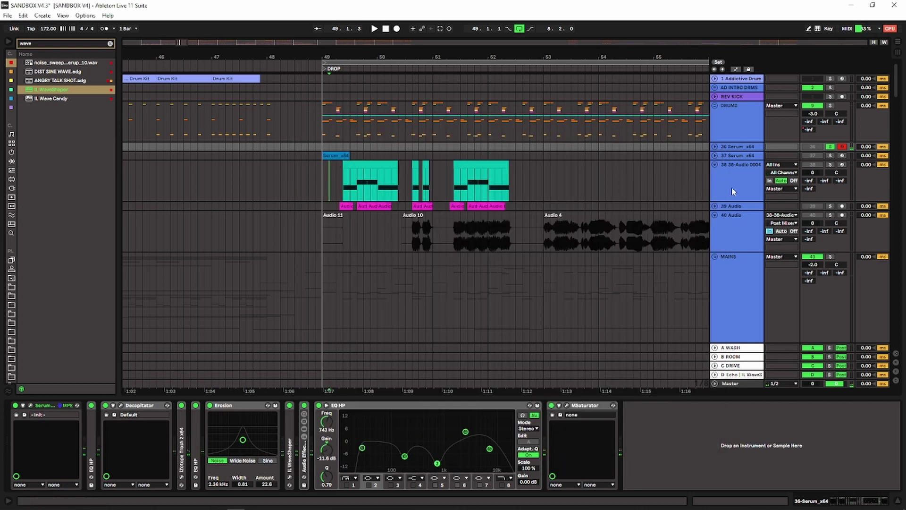
Return to the 38-Audio 0004 track's sampler and effects, arm and solo the track, and audition it at 50.2.1.
click(568, 215)
click(345, 184)
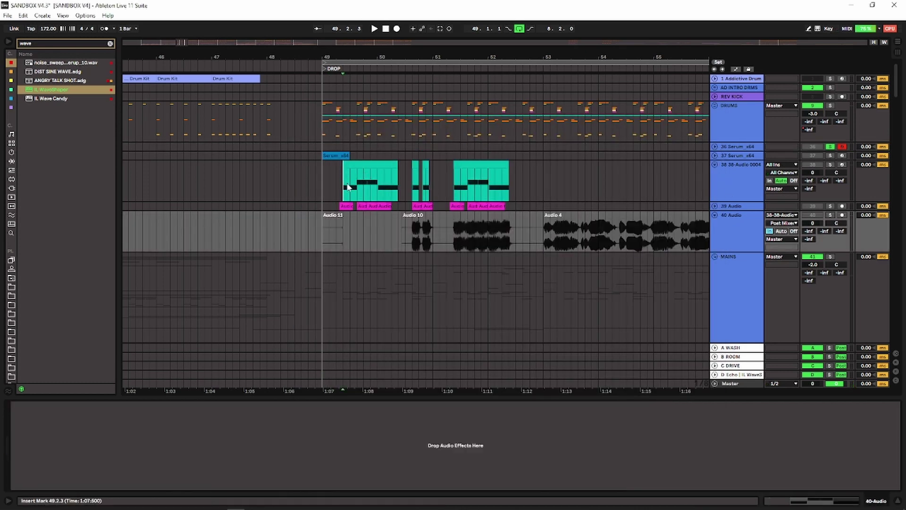
drag(855, 501, 815, 501)
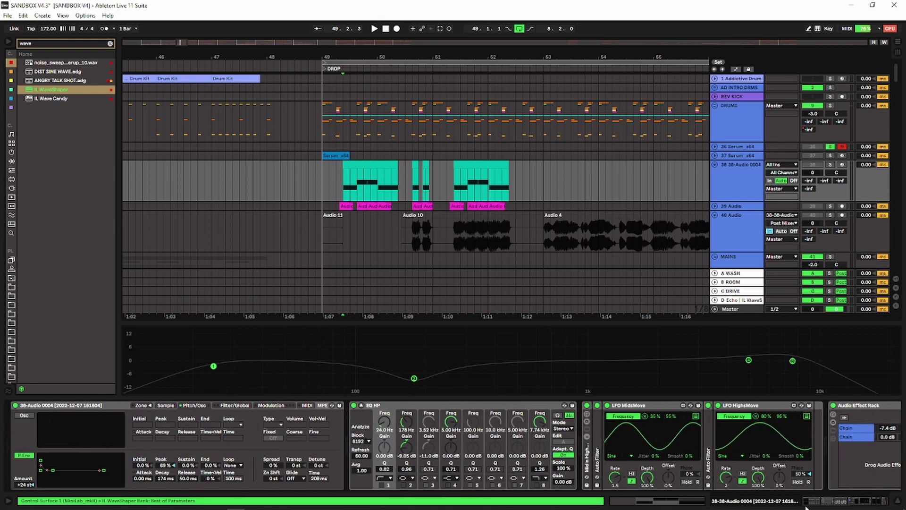
click(842, 165)
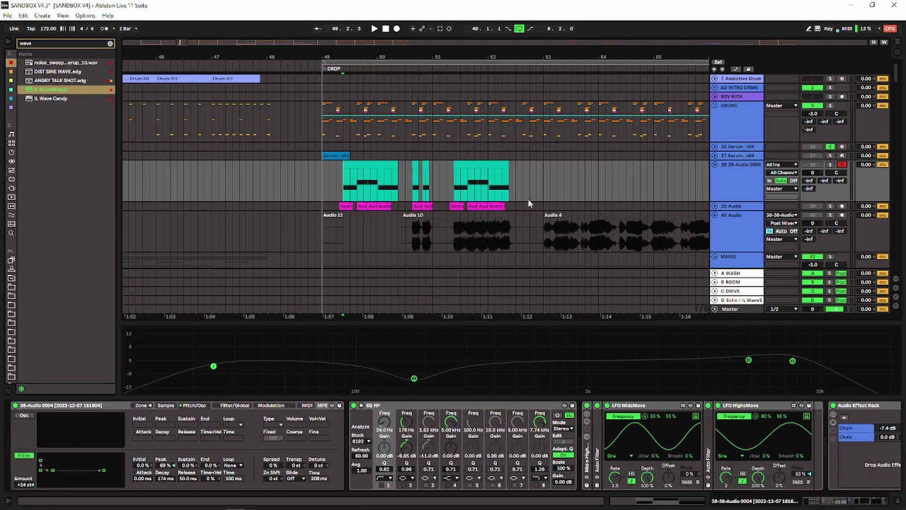
click(392, 191)
key(space)
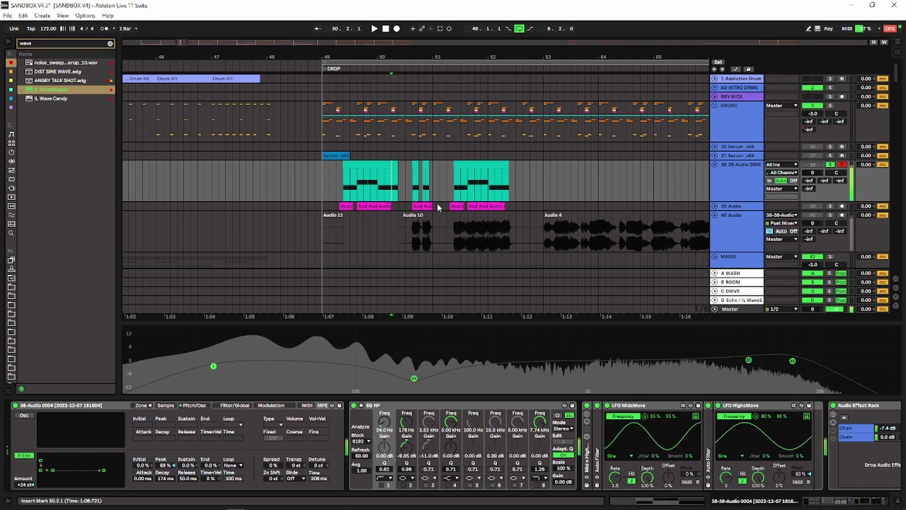
Unfold the 39 Audio track and select its resampled bass clips from 49.1.3 to 52.3.3.
scroll(450, 205, down, 2)
click(715, 149)
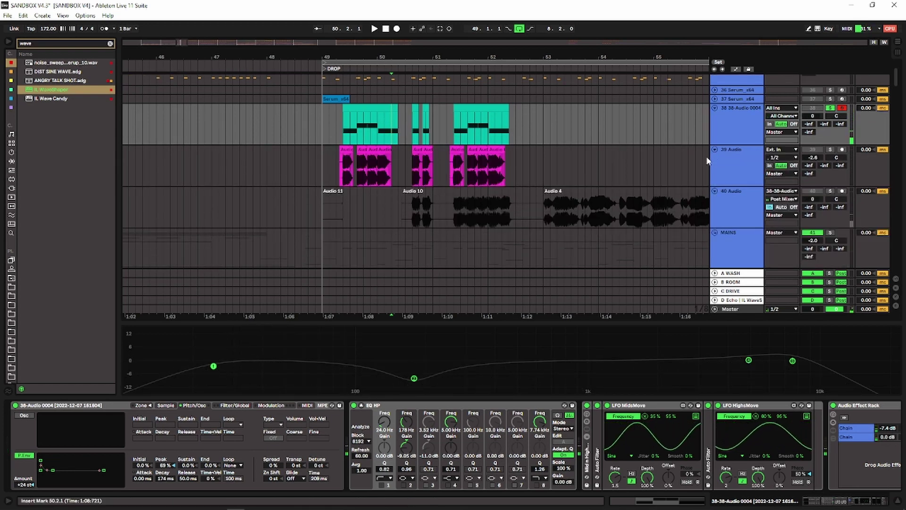
ctrl+scroll(342, 190, up, 2)
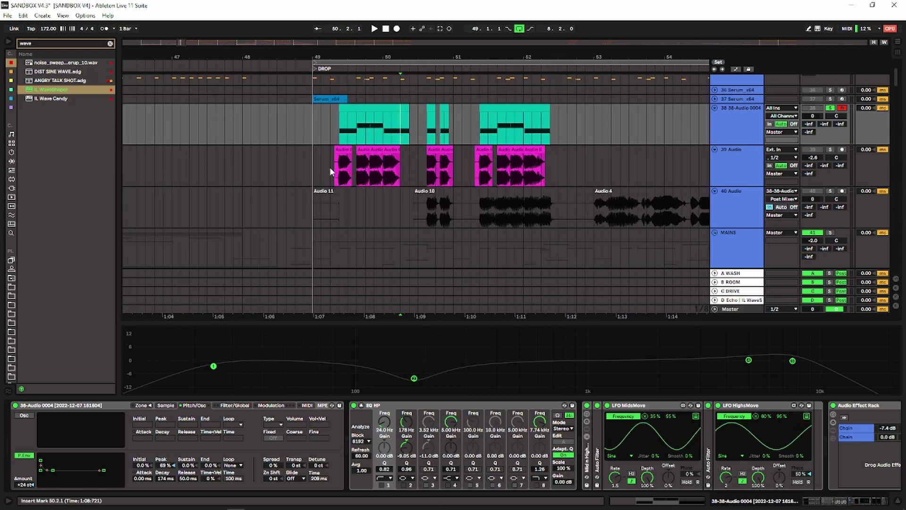
drag(338, 171, 559, 174)
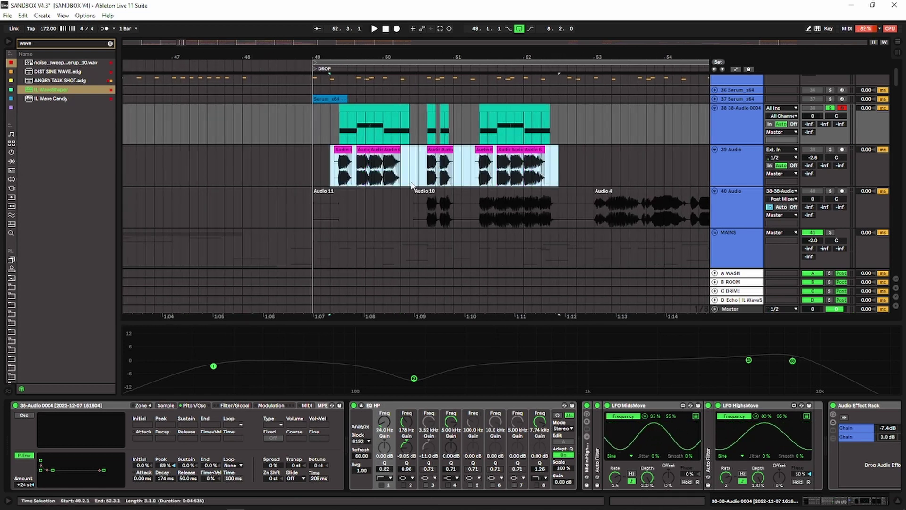
drag(322, 167, 563, 171)
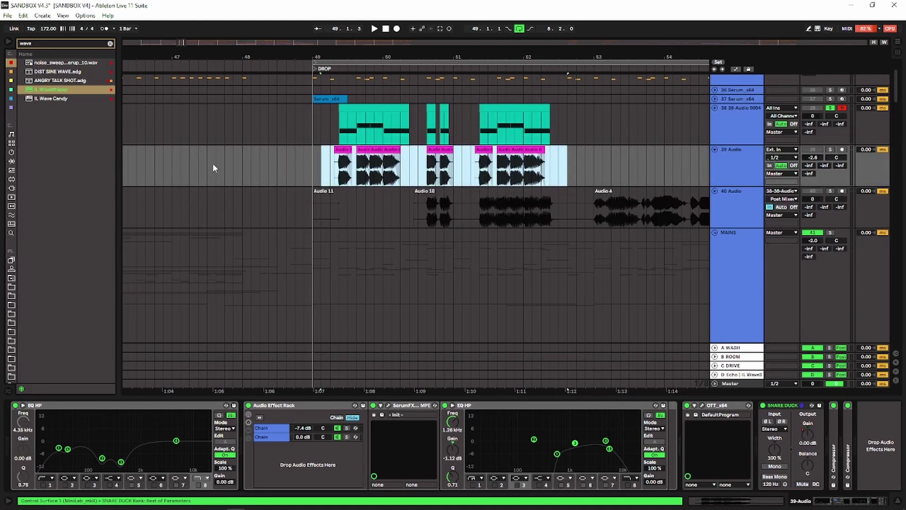
Clear the browser search and expand the DEZ22 folder of bass samples.
click(12, 297)
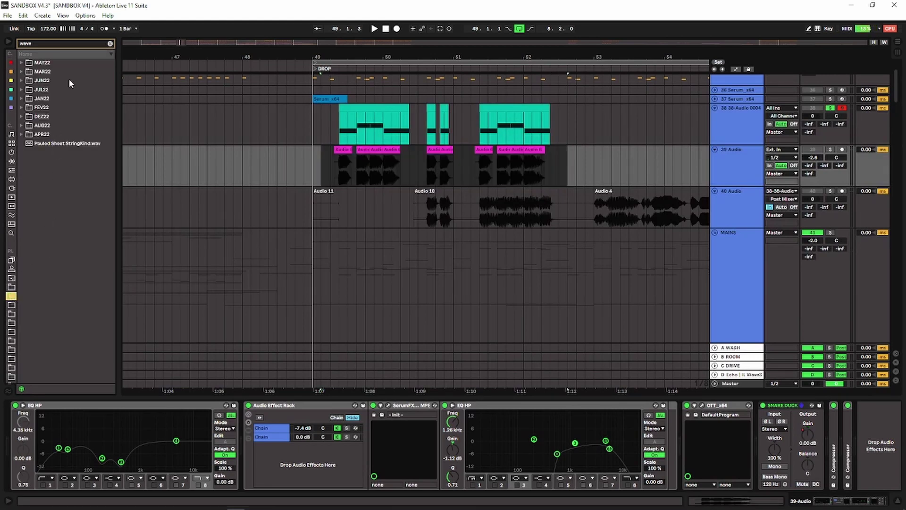
click(110, 43)
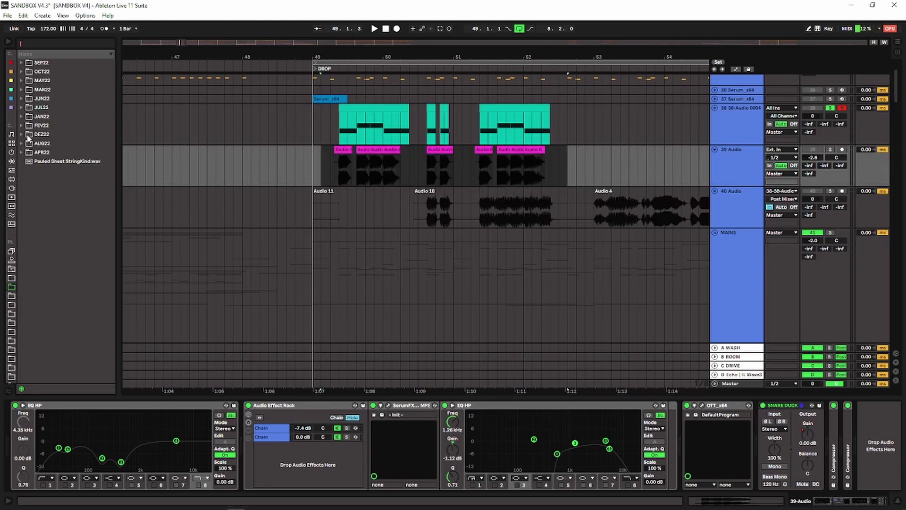
click(21, 135)
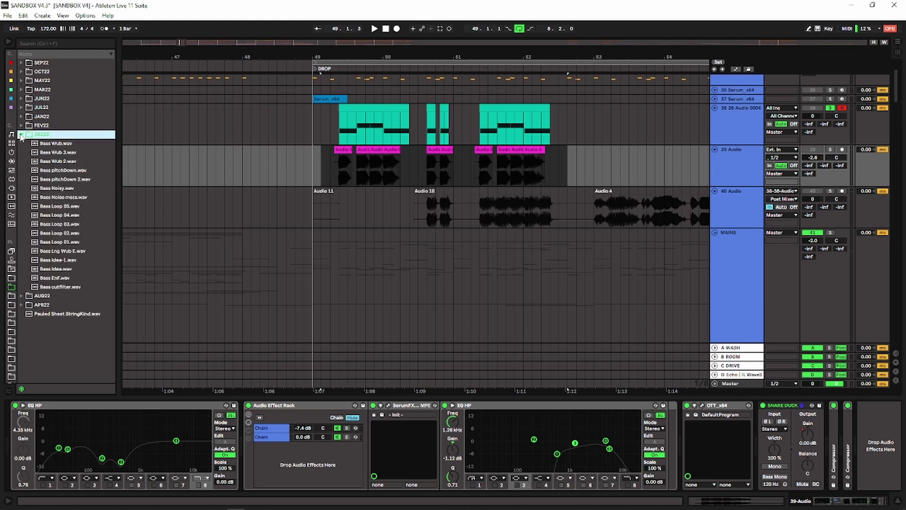
Preview bass samples in the DEZ22 folder, including Bass Idea-1.wav, Bass Loop 04.wav, Bass Wub 3.wav and Bass Wub 2.wav.
click(62, 181)
click(59, 260)
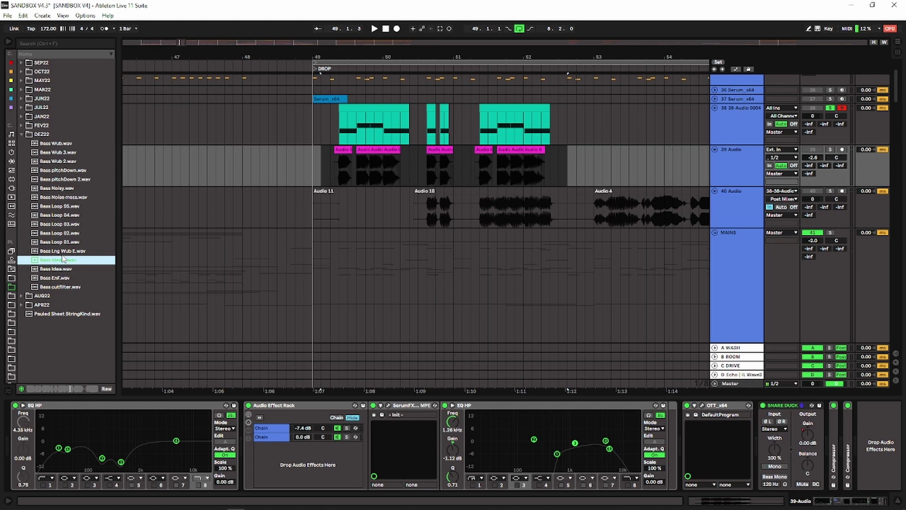
click(71, 216)
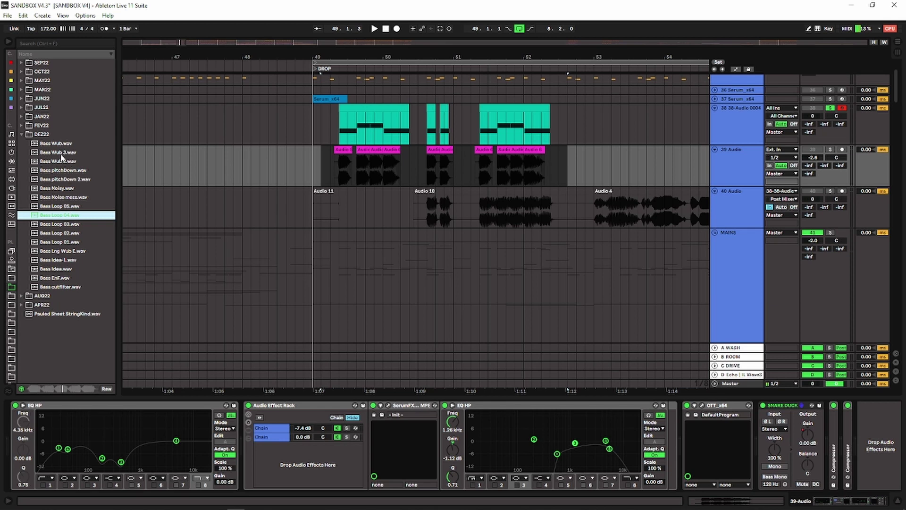
click(62, 152)
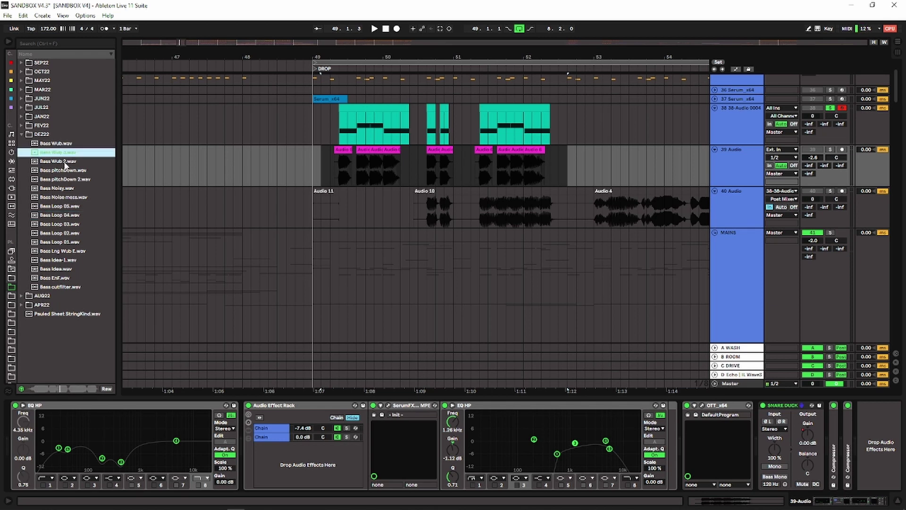
click(65, 162)
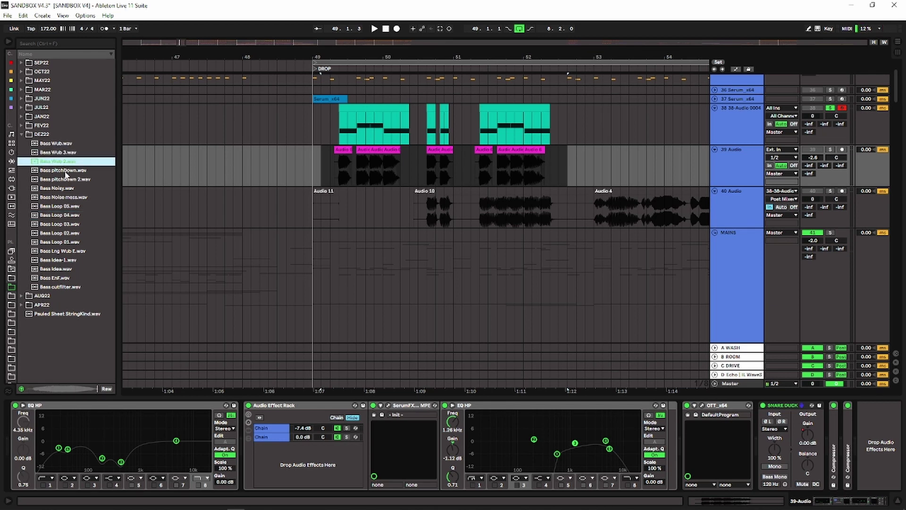
Return to the clips on the 39 Audio track and turn off the solo on 38-Audio 0004.
click(405, 163)
scroll(405, 191, up, 1)
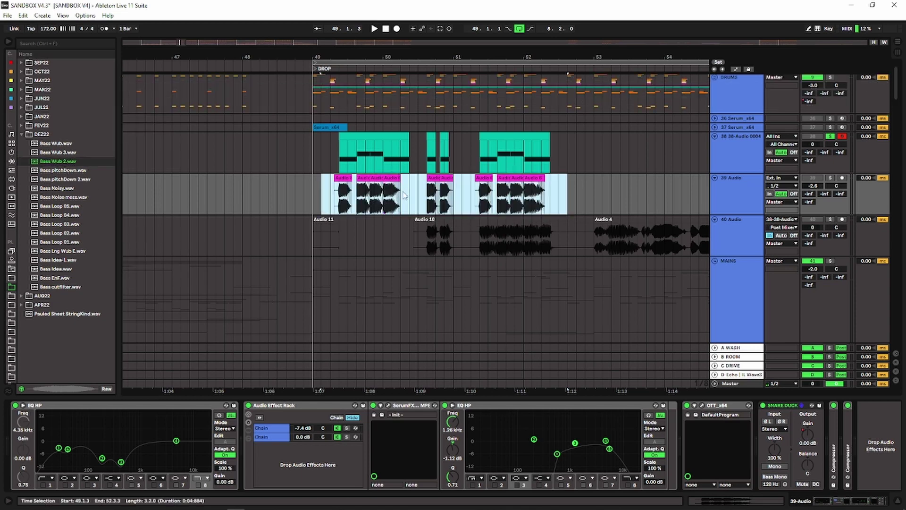
click(830, 136)
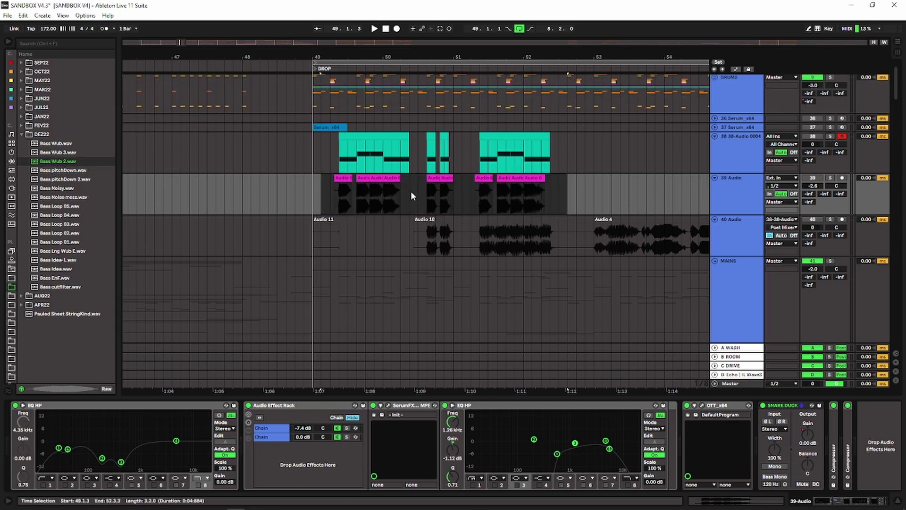
Solo the mainly BEEEICE group inside the 51 Group and play it from 49.2.1.
scroll(412, 196, down, 9)
scroll(411, 193, down, 12)
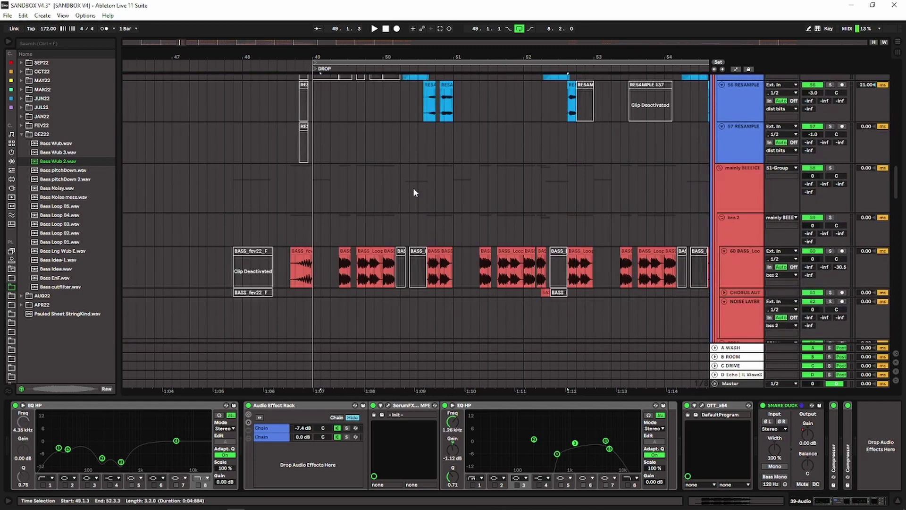
scroll(358, 158, down, 6)
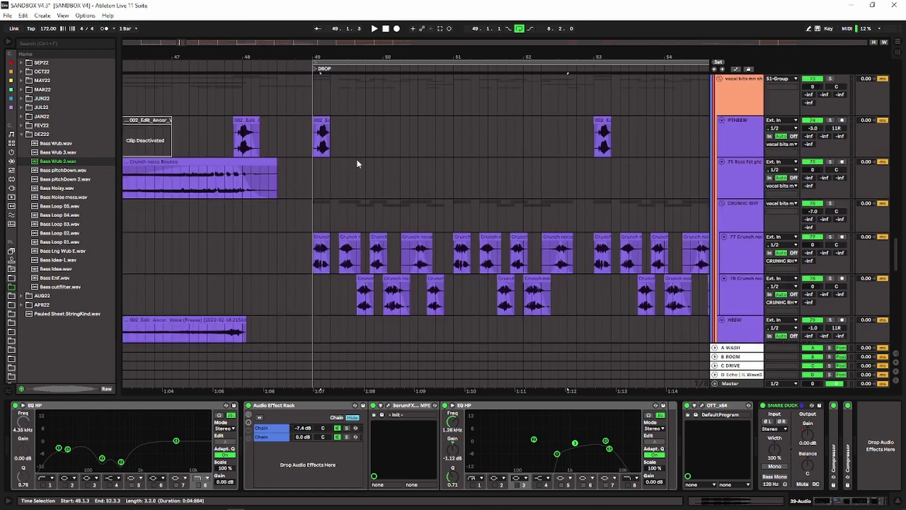
scroll(509, 176, up, 3)
scroll(508, 172, up, 5)
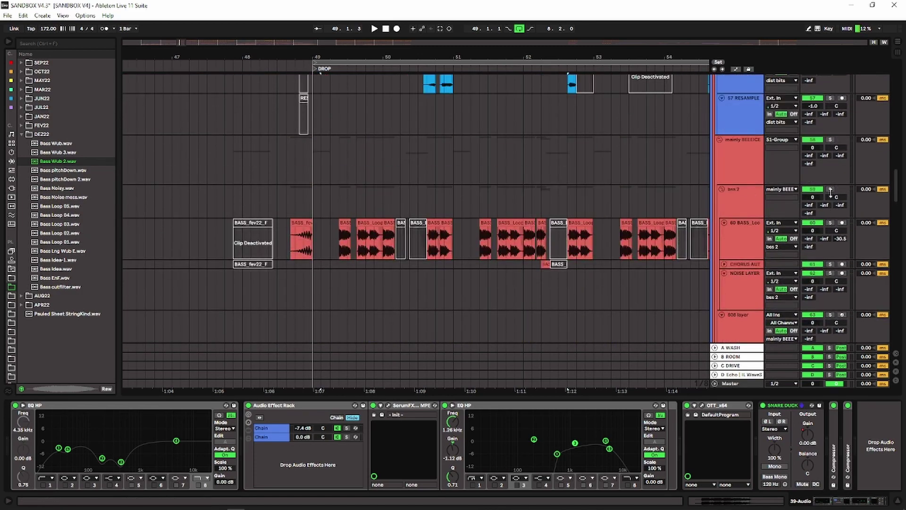
click(830, 139)
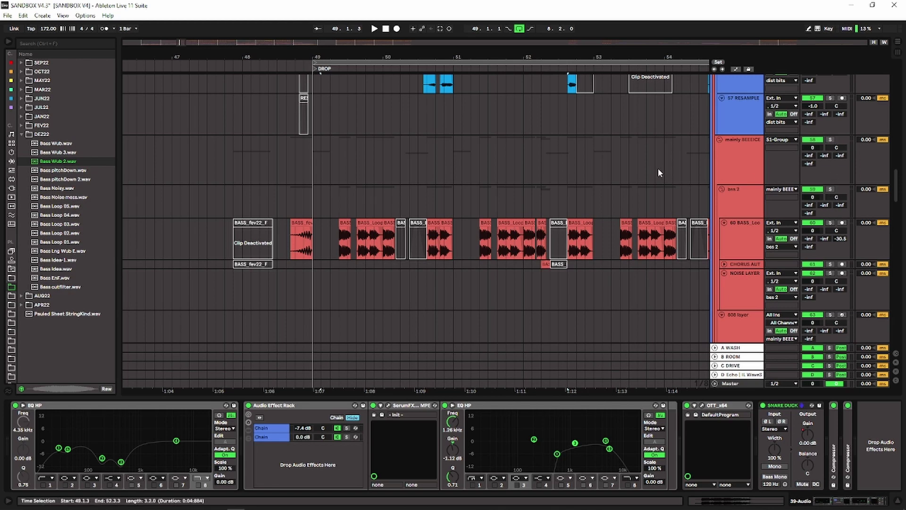
click(332, 200)
key(space)
Solo the CRUNHC RHTM group among the vocal bits and play it from 49.1.1.
scroll(336, 202, down, 5)
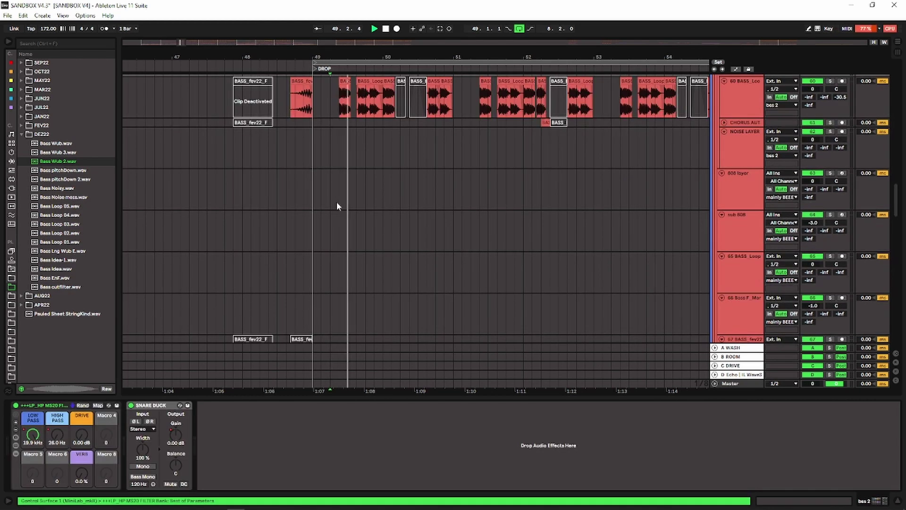
scroll(363, 202, up, 4)
scroll(363, 203, down, 5)
scroll(363, 203, down, 12)
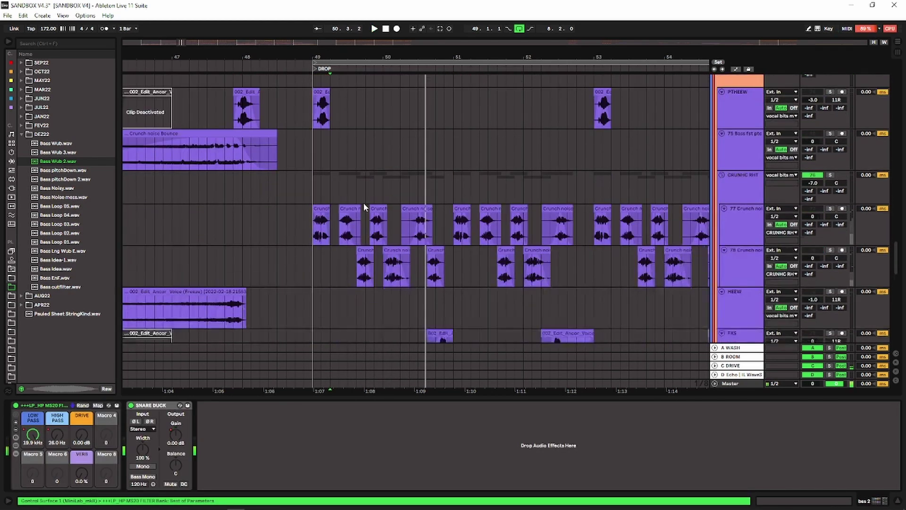
click(831, 119)
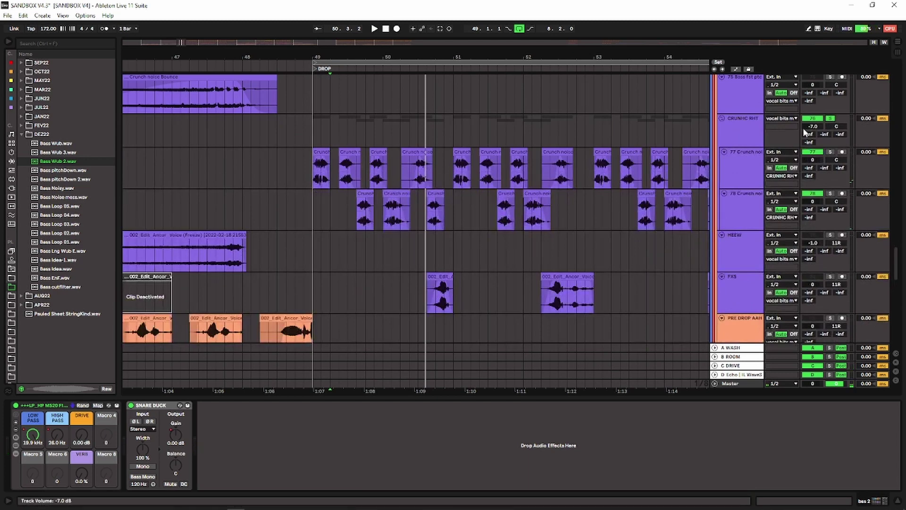
scroll(321, 211, up, 2)
key(space)
click(316, 218)
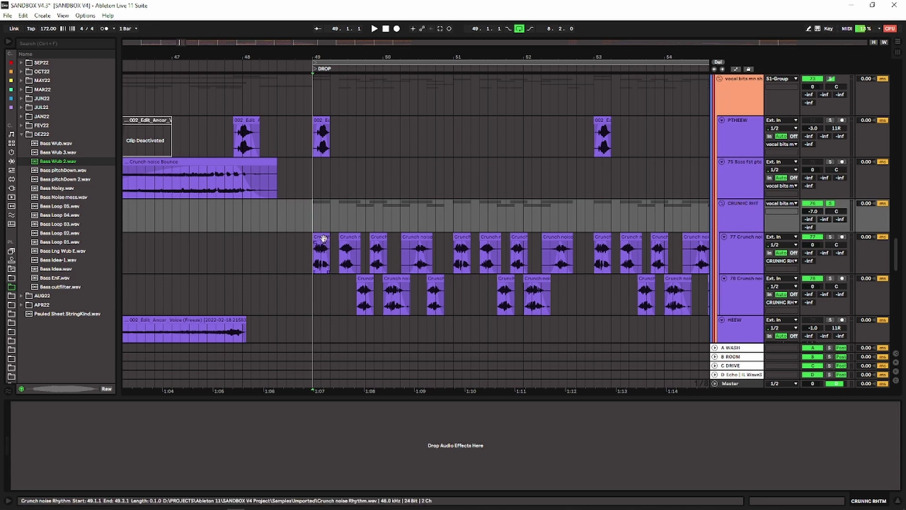
key(space)
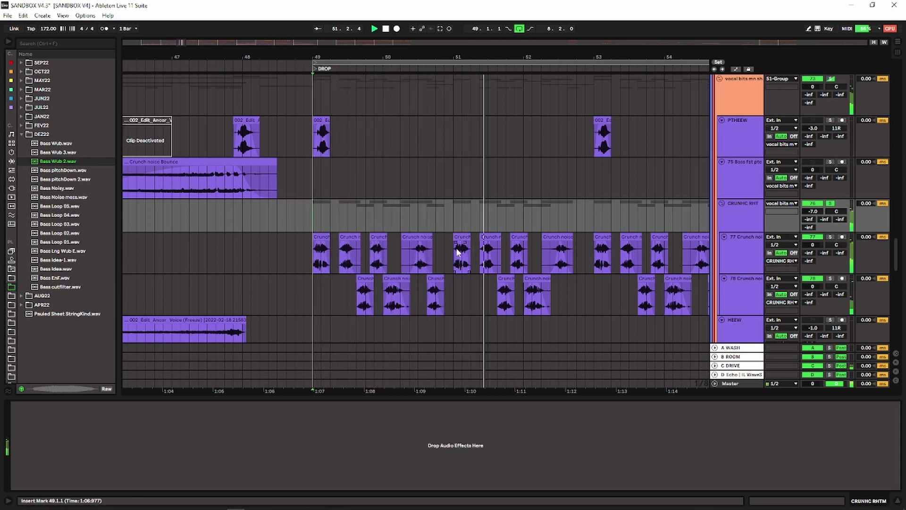
Look back up through the 51 Group's tracks and return to the bass clips in the mainly BEEEICE group.
scroll(425, 231, up, 10)
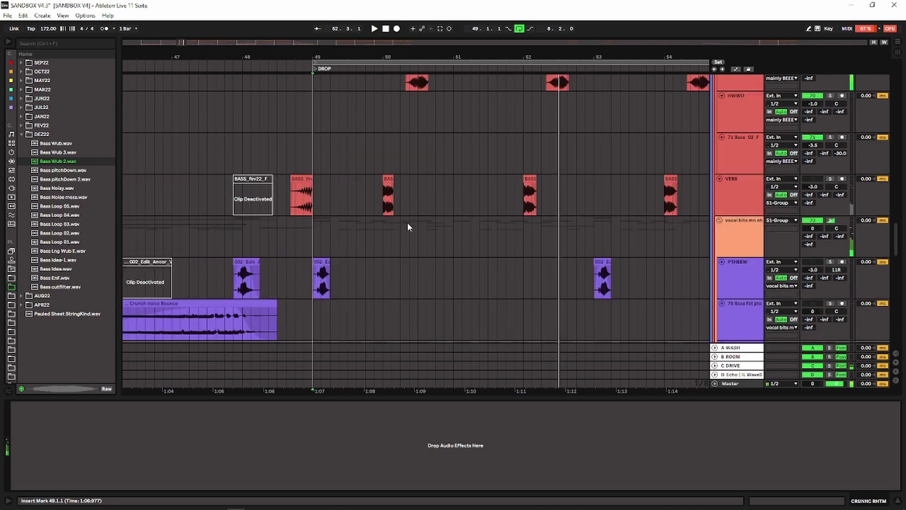
scroll(406, 222, up, 10)
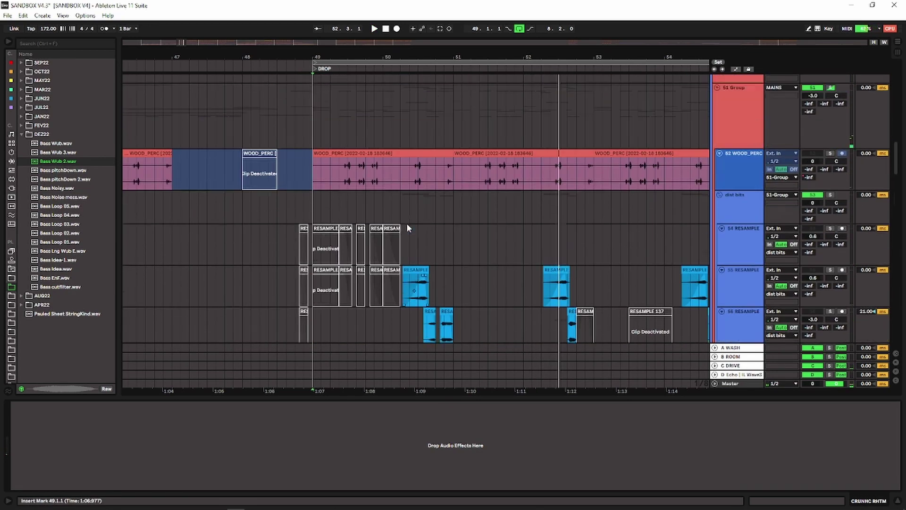
scroll(420, 222, down, 3)
scroll(426, 222, up, 3)
scroll(423, 222, down, 5)
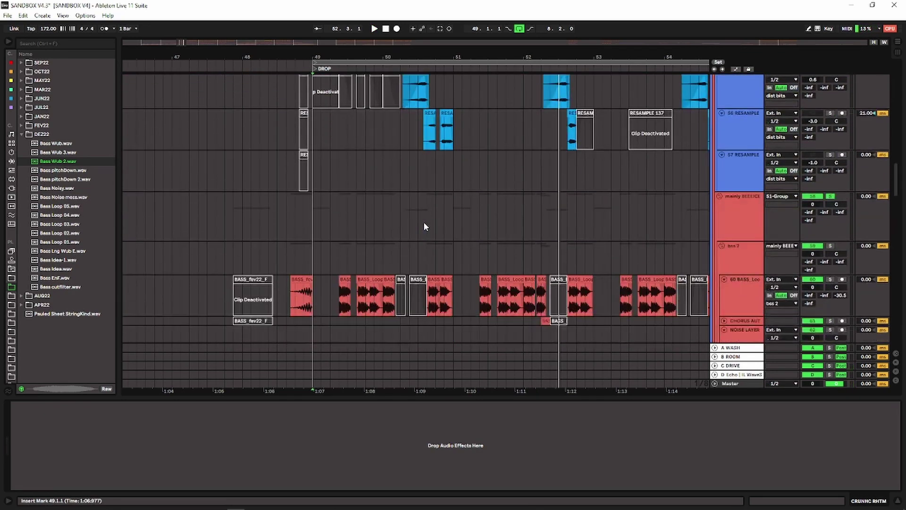
Solo the dist bits group inside the 51 Group and play its RESAMPLE clips from 50.2.1.
scroll(424, 222, up, 4)
scroll(406, 264, down, 5)
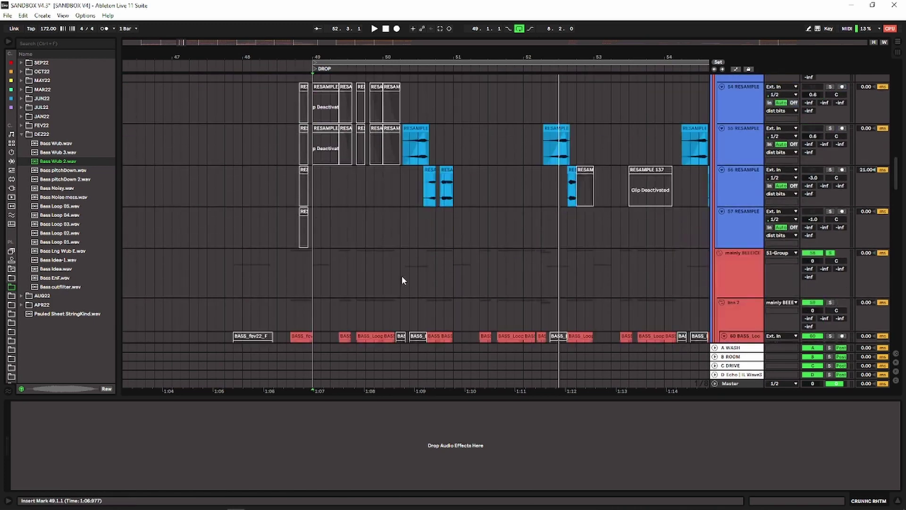
drag(329, 271, 507, 264)
scroll(408, 227, up, 4)
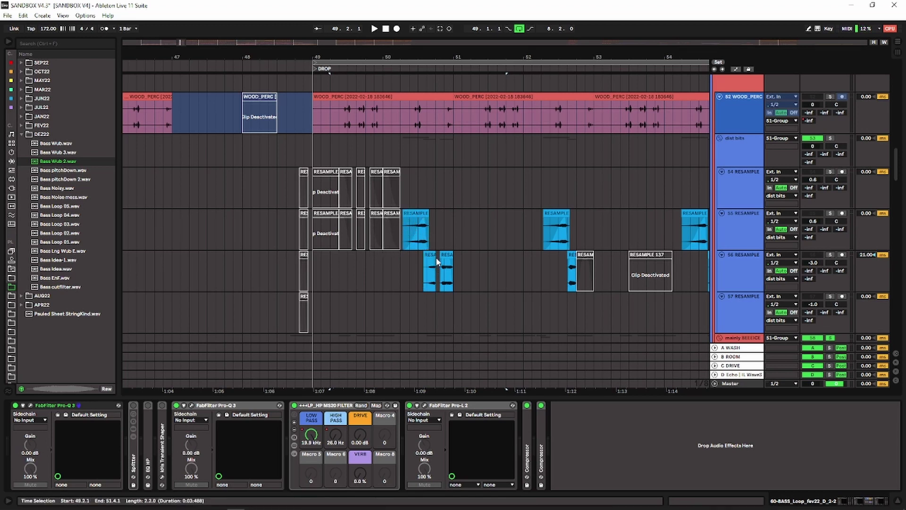
click(411, 212)
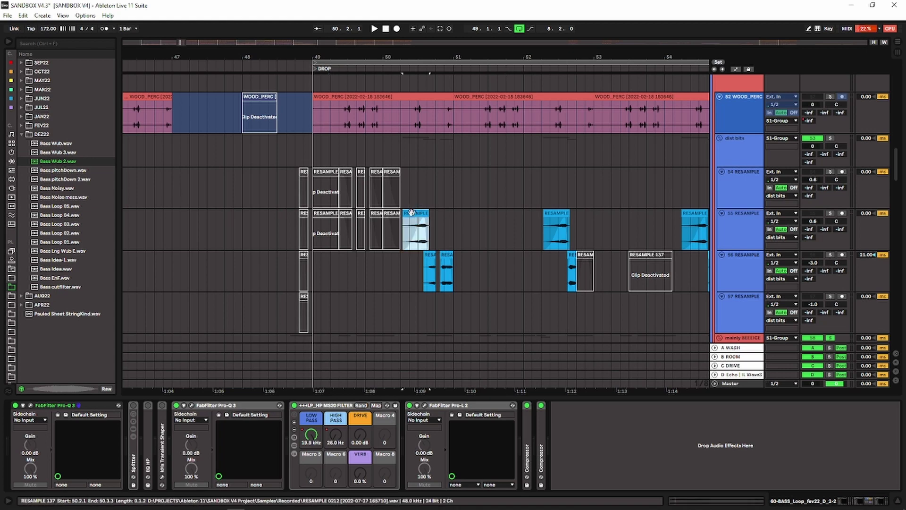
click(429, 254)
drag(525, 226, 456, 269)
click(830, 138)
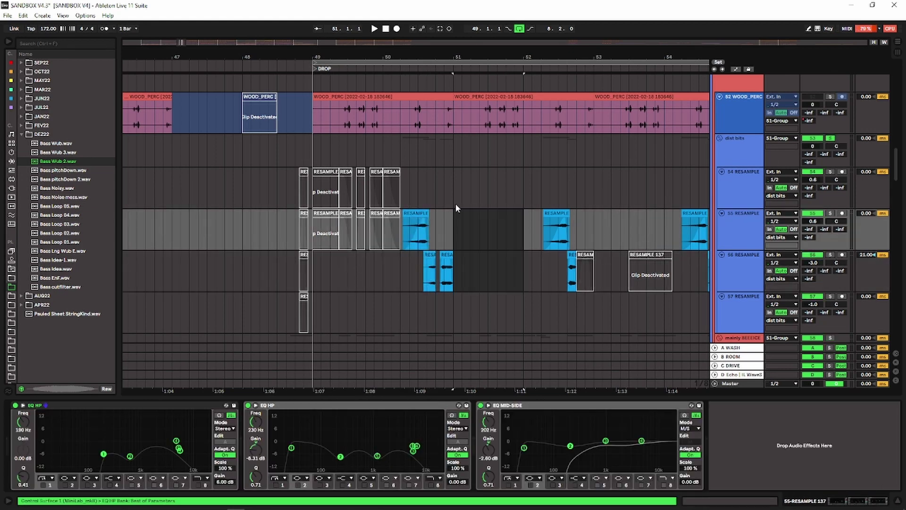
click(407, 202)
key(space)
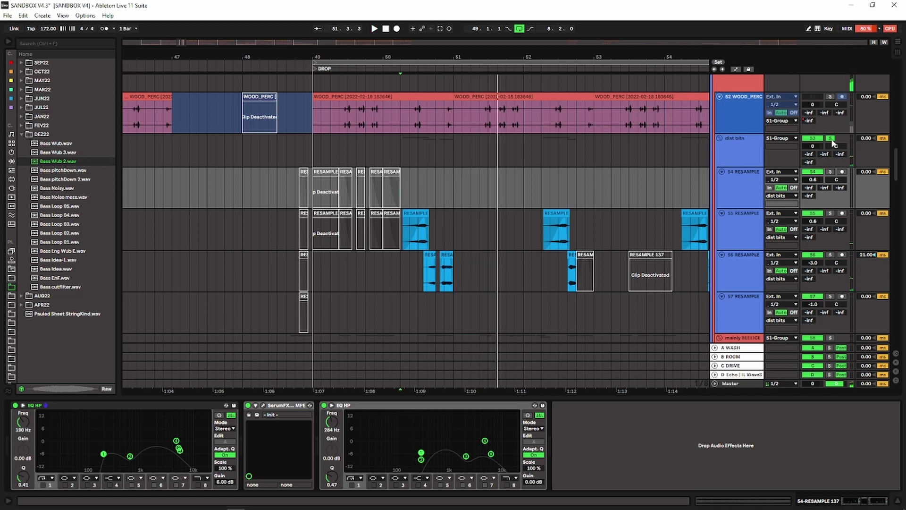
Solo the mainly BEEEICE group together with dist bits, play both from 50.2.1, and clear the solos.
scroll(635, 231, down, 3)
scroll(636, 229, down, 4)
scroll(640, 225, up, 3)
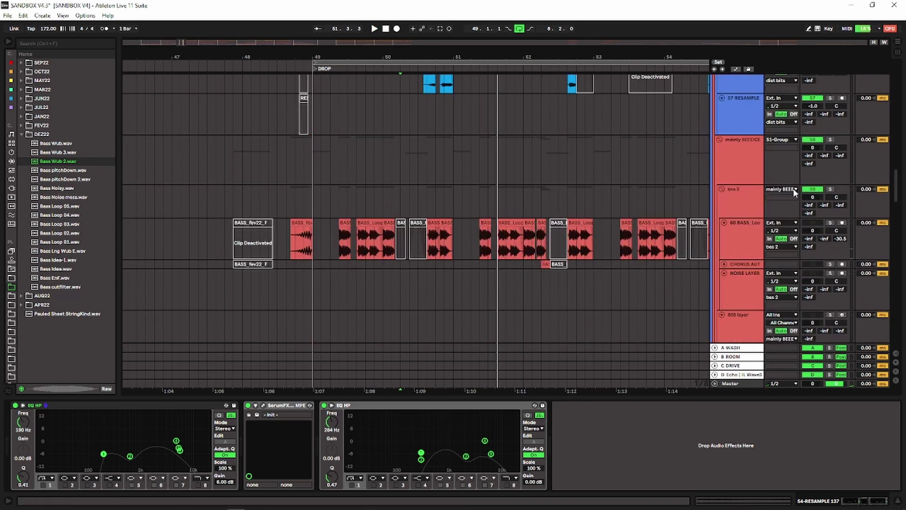
click(831, 141)
click(400, 157)
key(space)
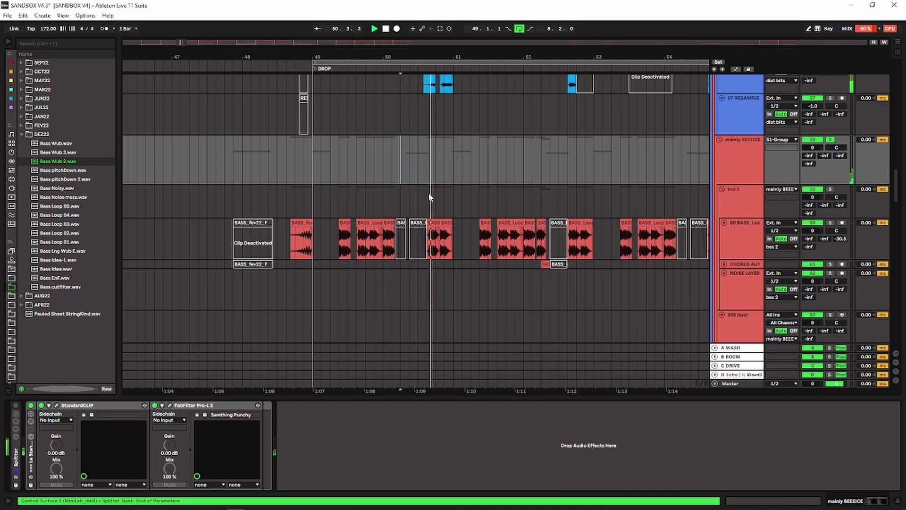
scroll(427, 190, up, 3)
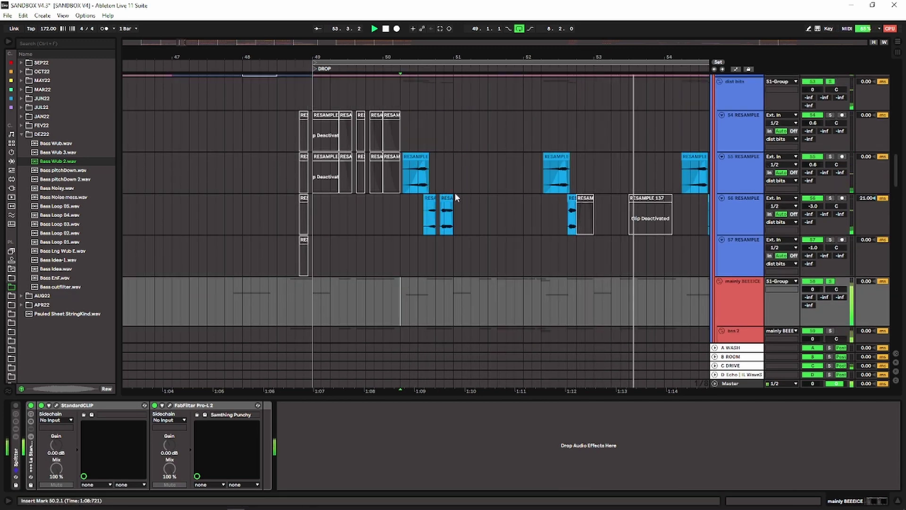
click(831, 281)
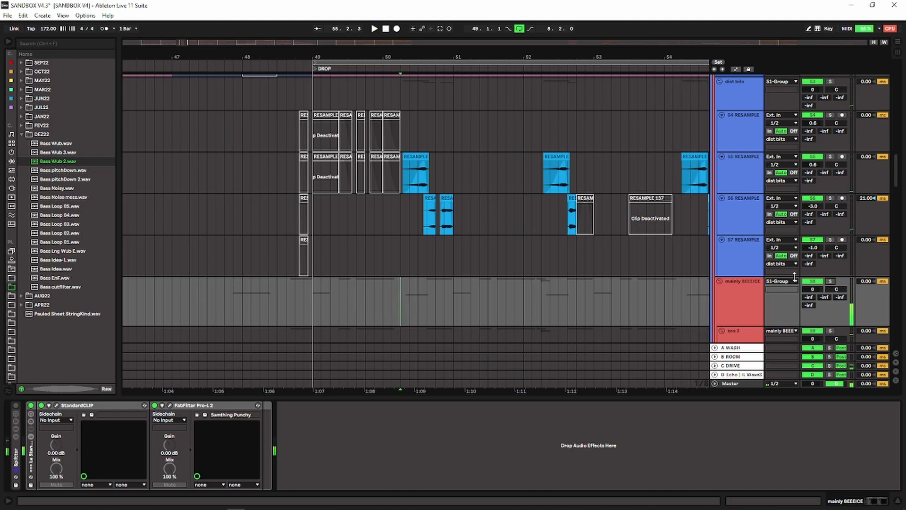
Solo the 52-WOOD_PERC track from 49.2.3 and compare it with the whole 51 Group soloed.
scroll(481, 241, up, 4)
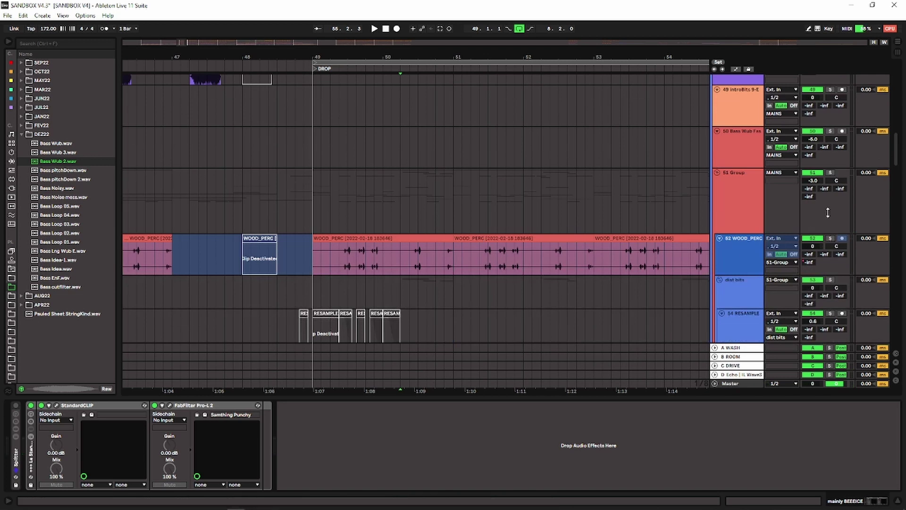
click(740, 261)
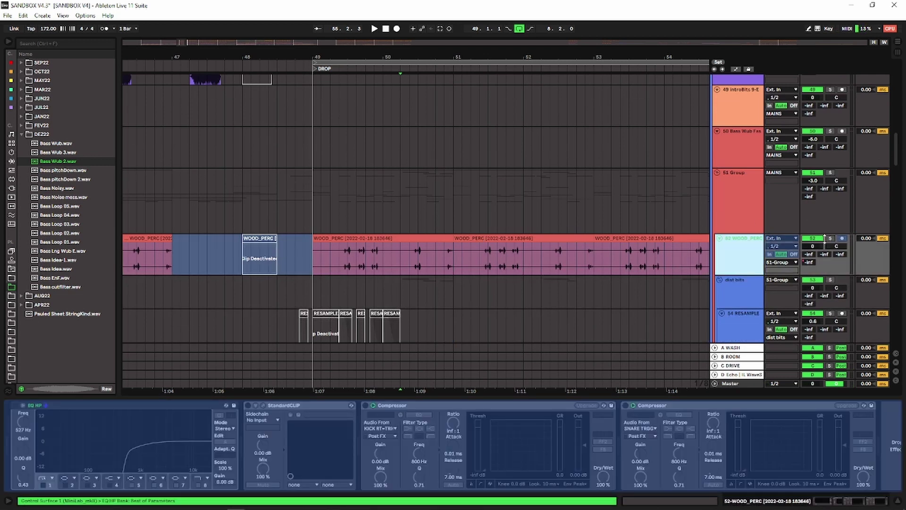
click(830, 238)
key(space)
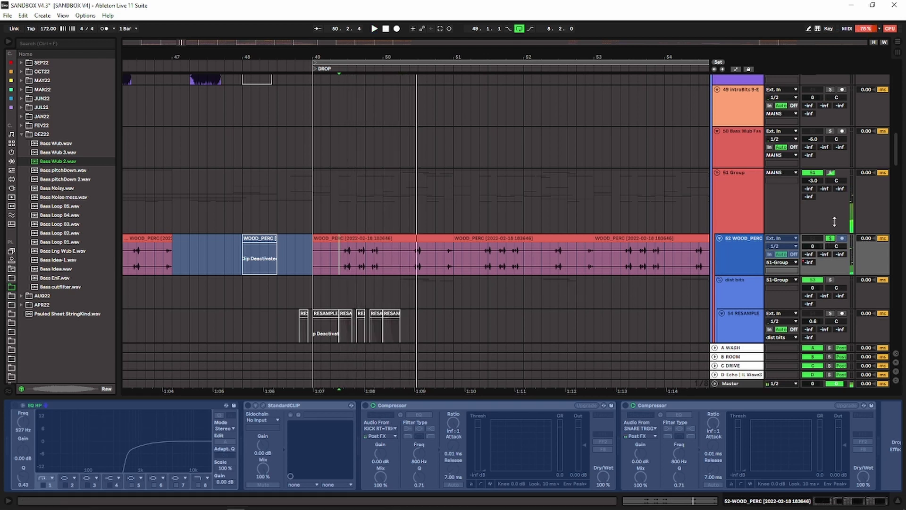
key(space)
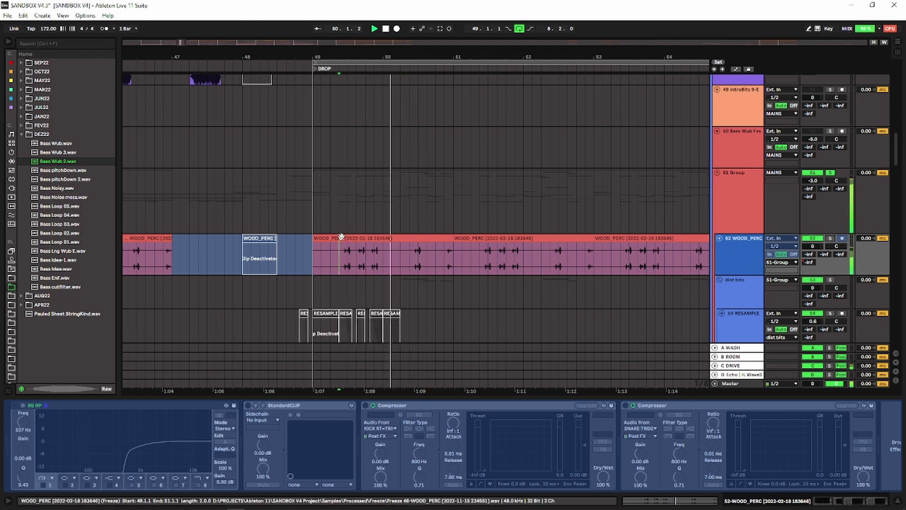
scroll(352, 236, down, 3)
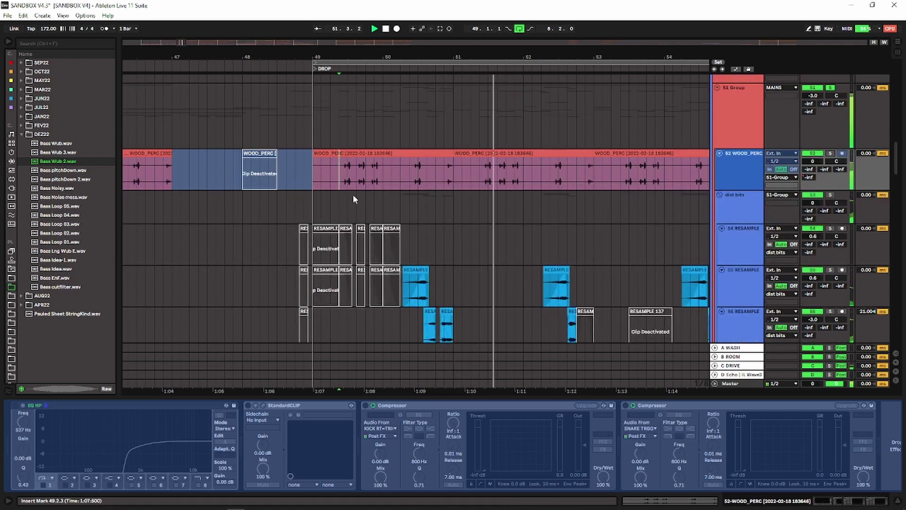
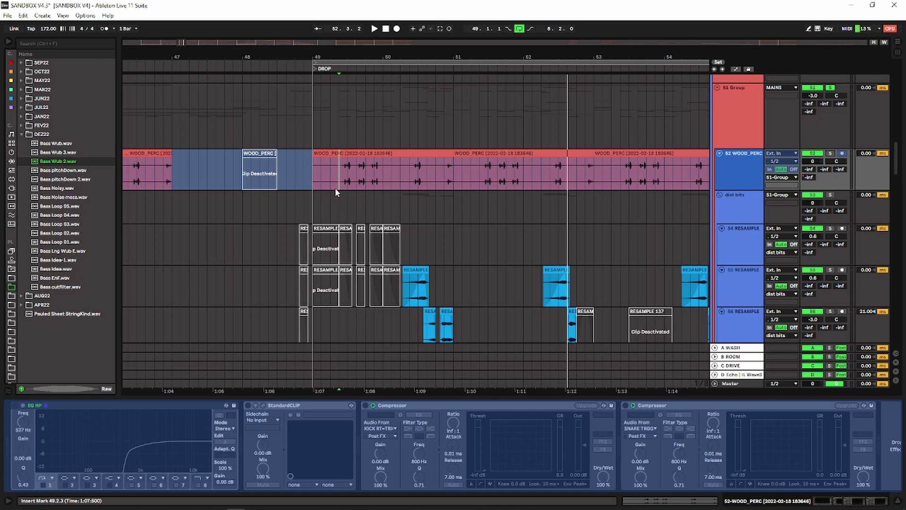
Deactivate the VOCAL SS LAYER track and play the soloed 51 Group from 49.2.3 without it.
scroll(335, 188, down, 4)
scroll(355, 220, down, 12)
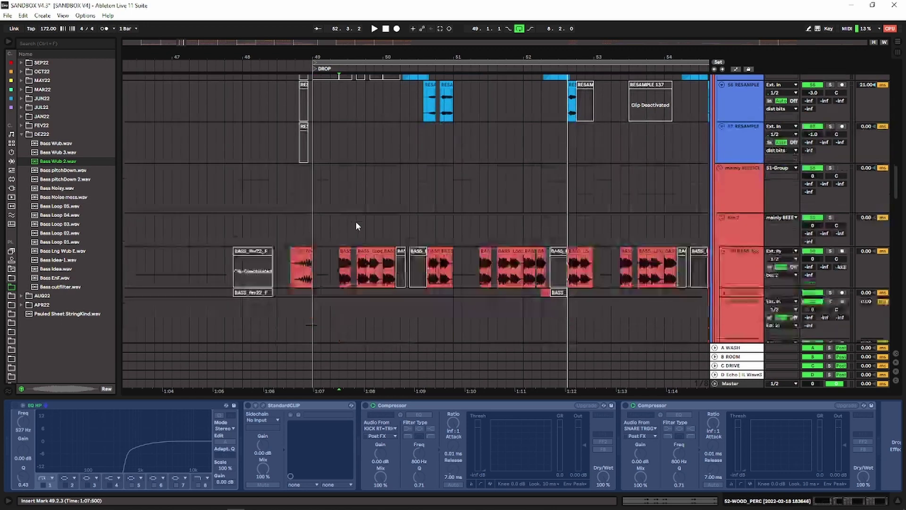
scroll(361, 210, down, 15)
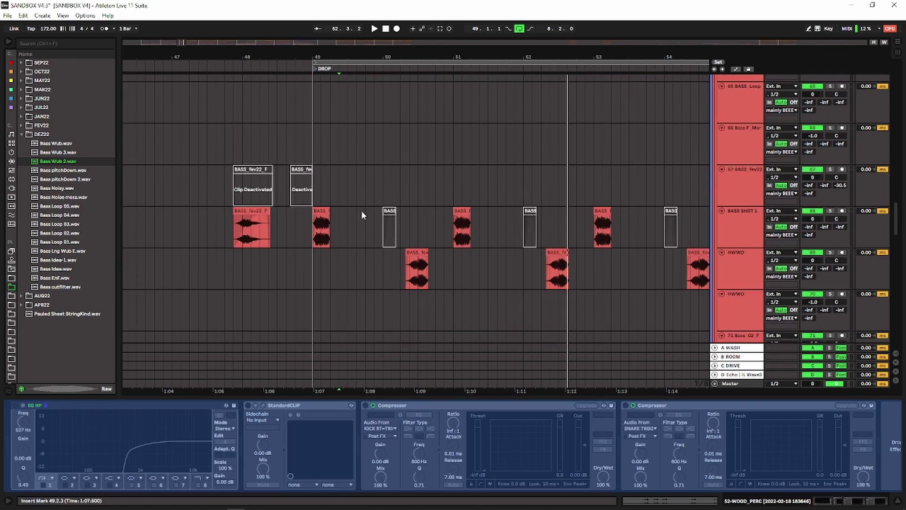
scroll(361, 207, down, 10)
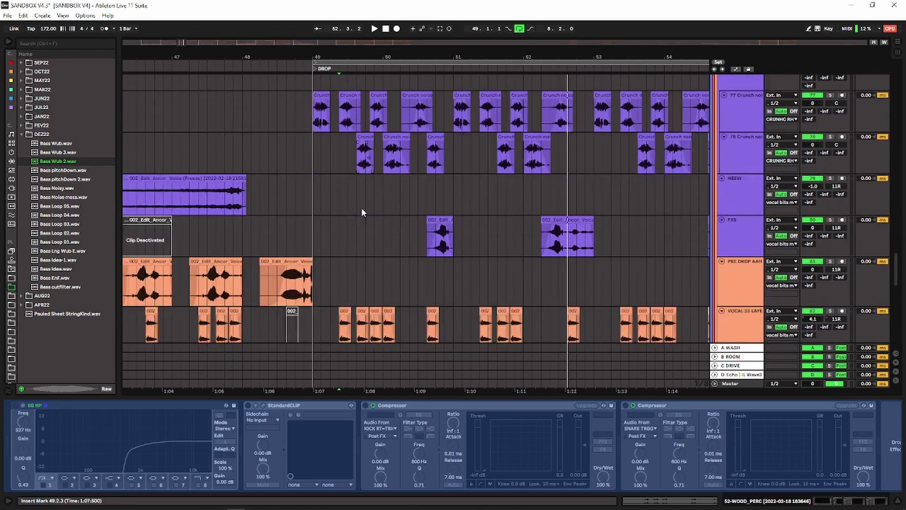
scroll(361, 207, up, 4)
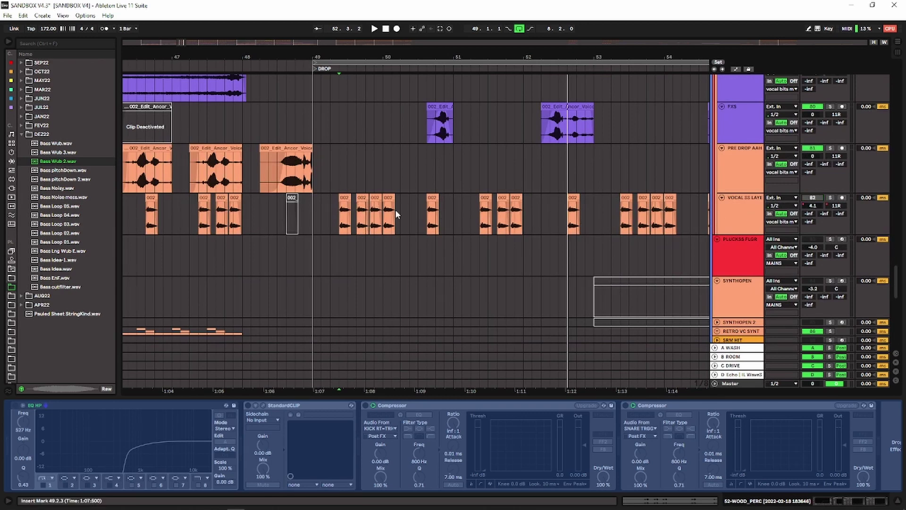
key(space)
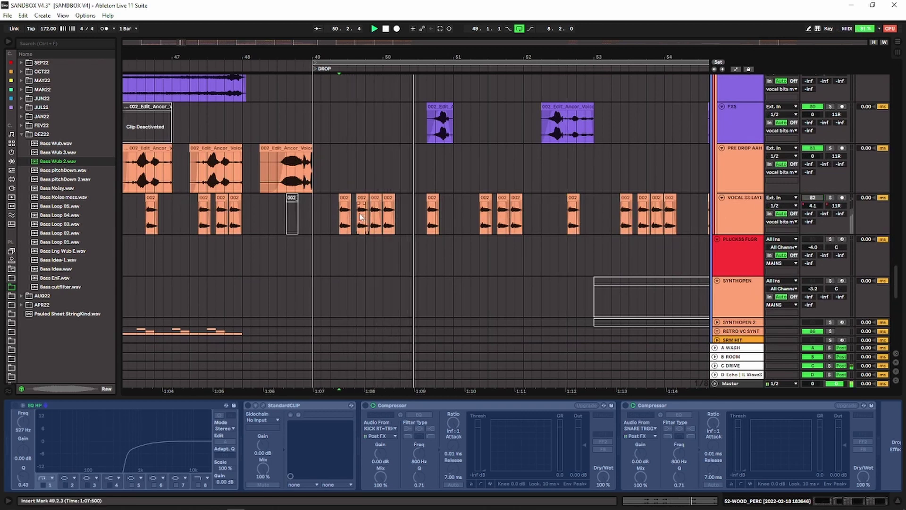
scroll(418, 194, up, 5)
scroll(418, 193, down, 8)
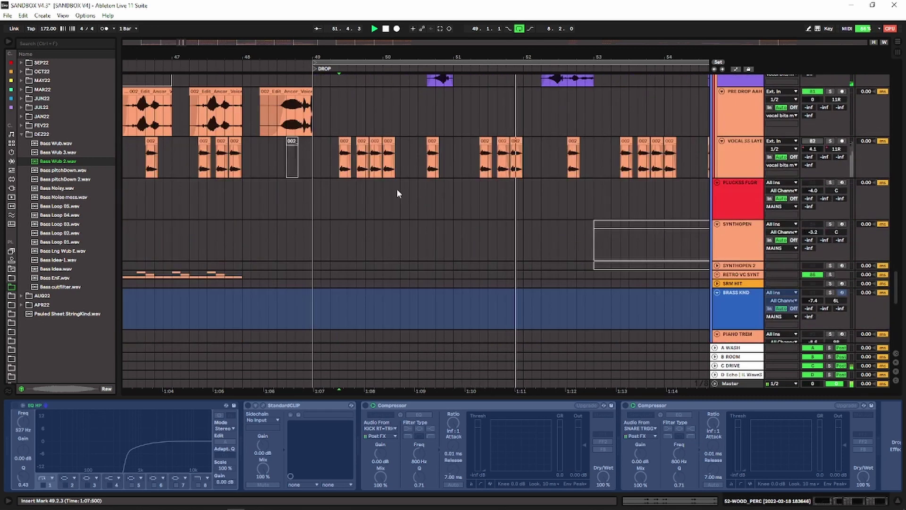
scroll(397, 196, up, 2)
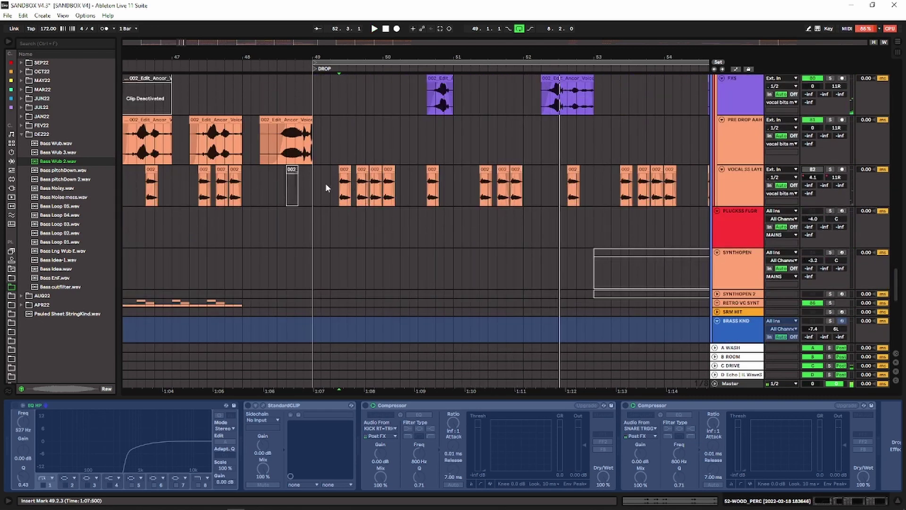
Reactivate the VOCAL SS LAYER track and play the 51 Group with it from 49.1.3.
click(330, 182)
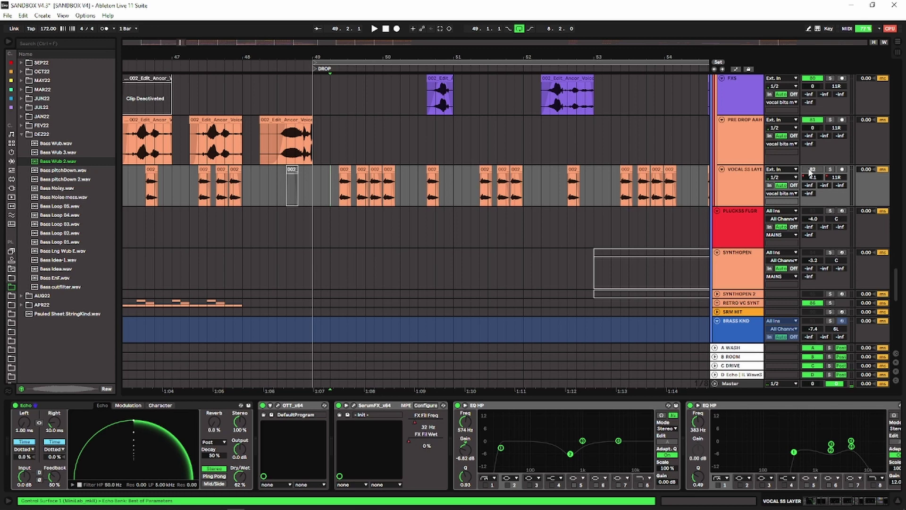
click(737, 182)
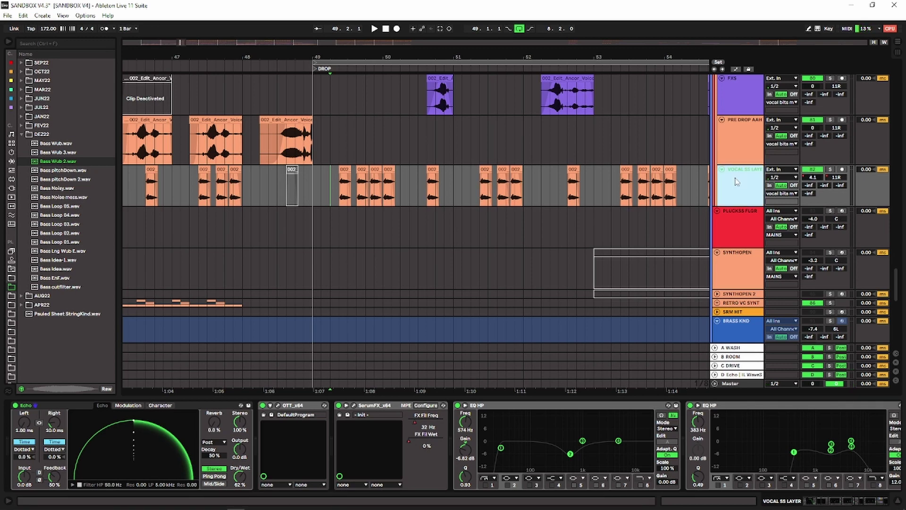
click(322, 184)
key(space)
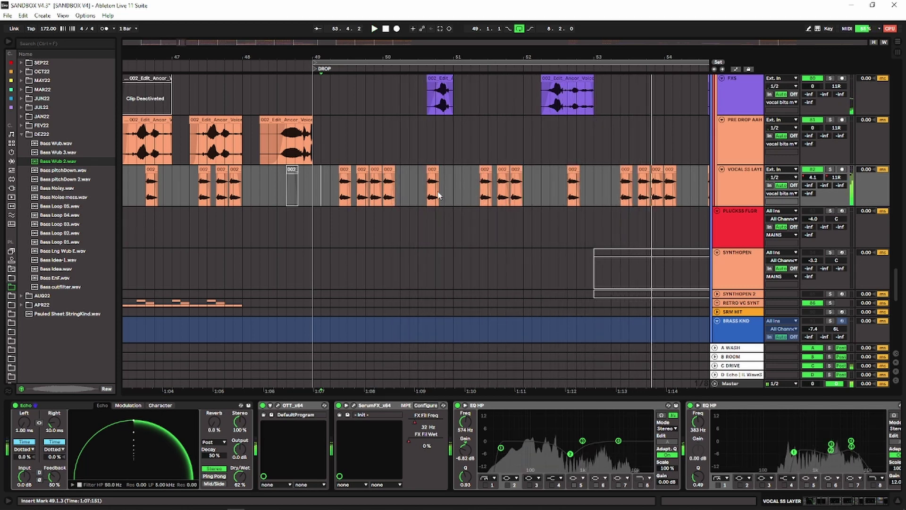
key(space)
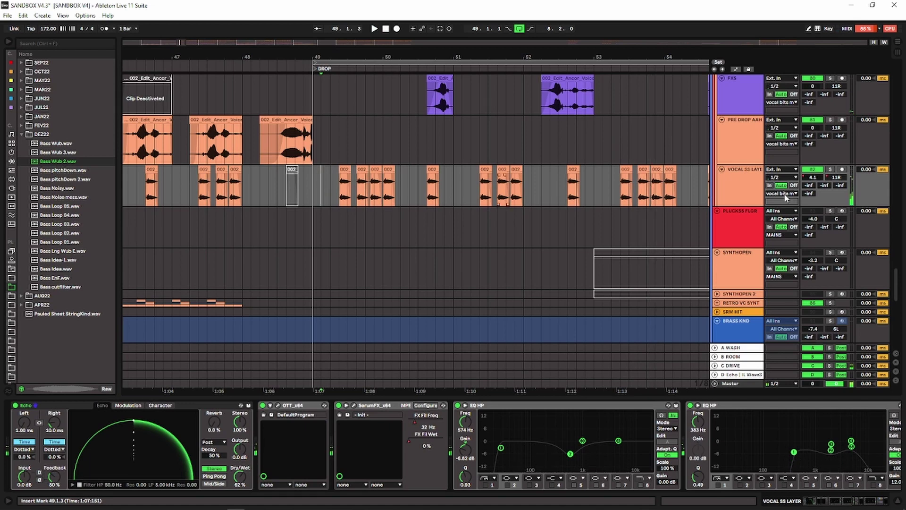
Solo the VOCAL SS LAYER track and play its pre-drop clips, including from 41.2.3.
click(830, 170)
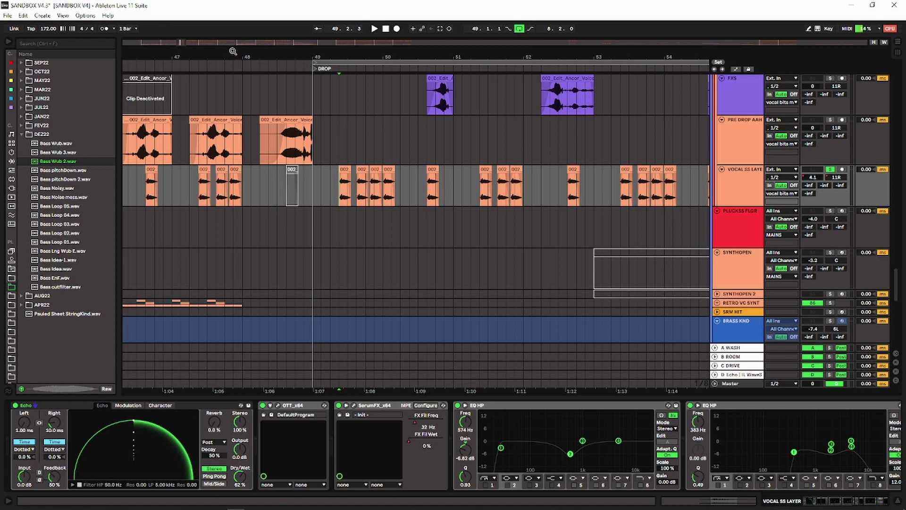
drag(233, 51, 321, 37)
click(164, 195)
key(space)
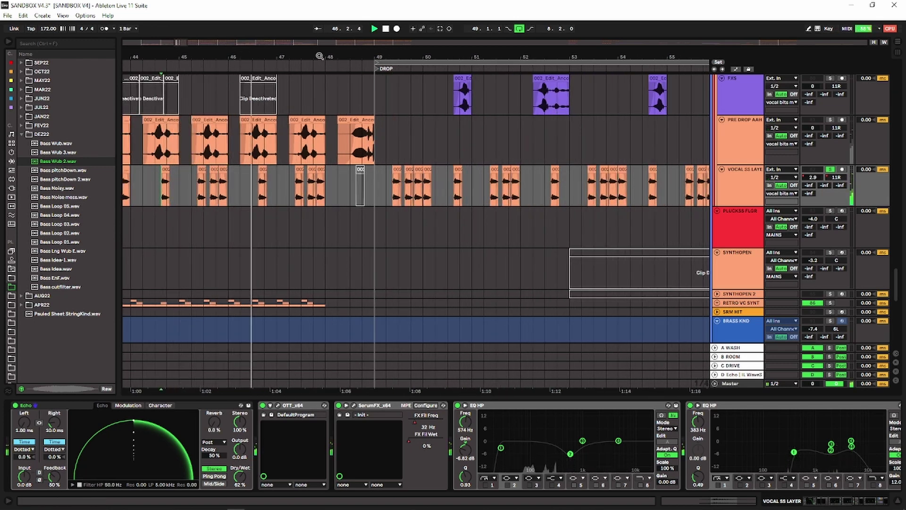
drag(319, 56, 326, 53)
click(146, 186)
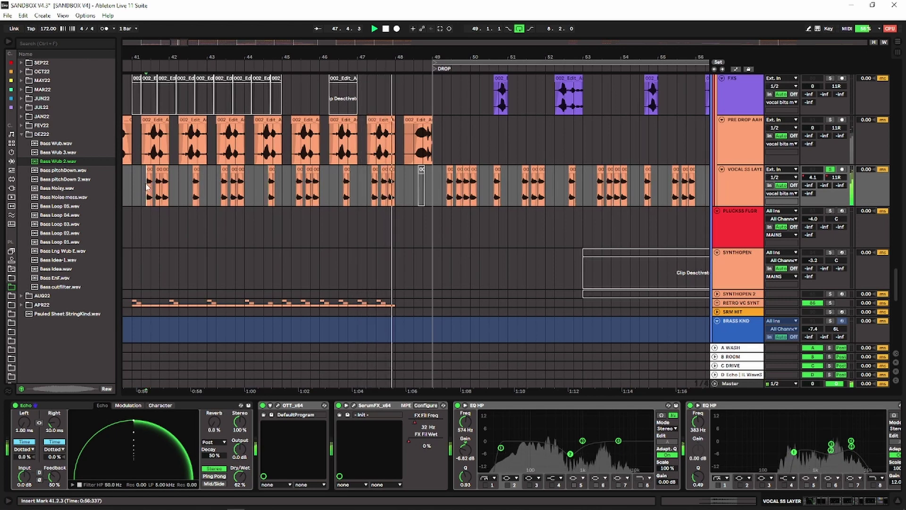
key(space)
key(space)
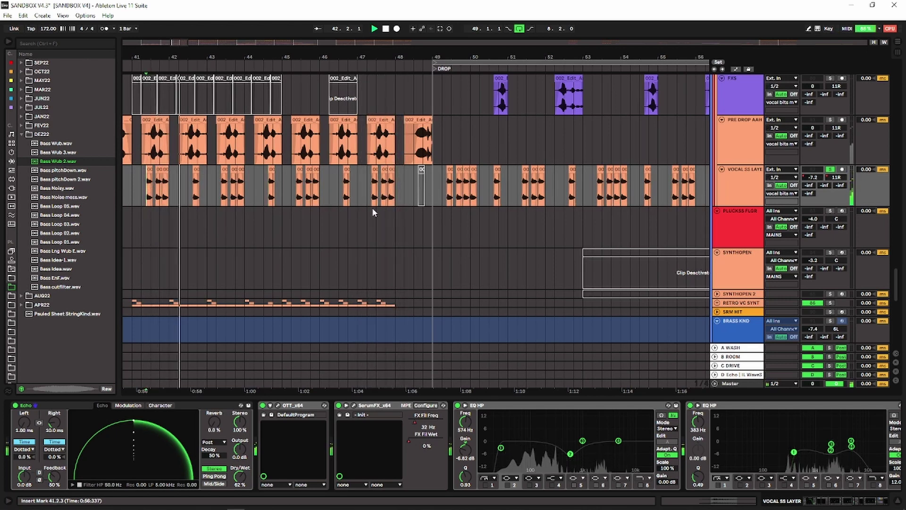
key(space)
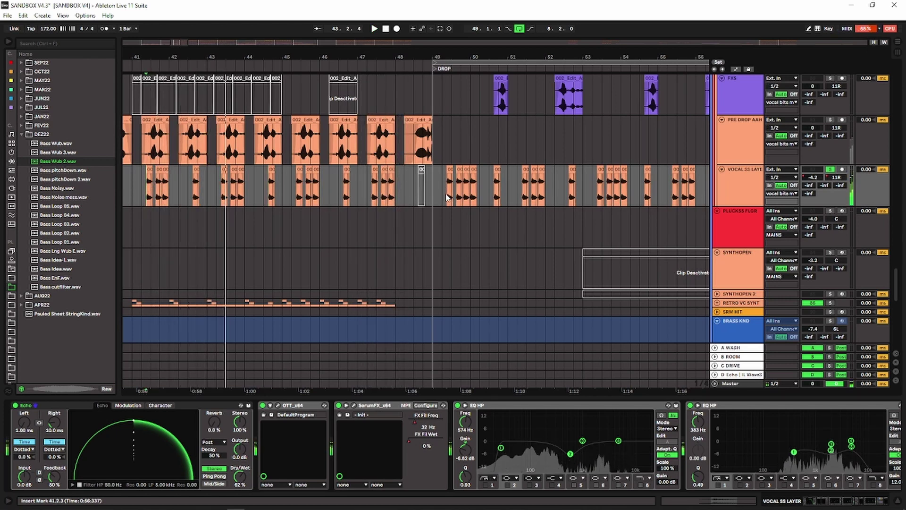
Examine the VOCAL SS LAYER clips after the drop and set the playback start to 49.2.1.
click(447, 191)
drag(474, 52, 474, 82)
click(425, 170)
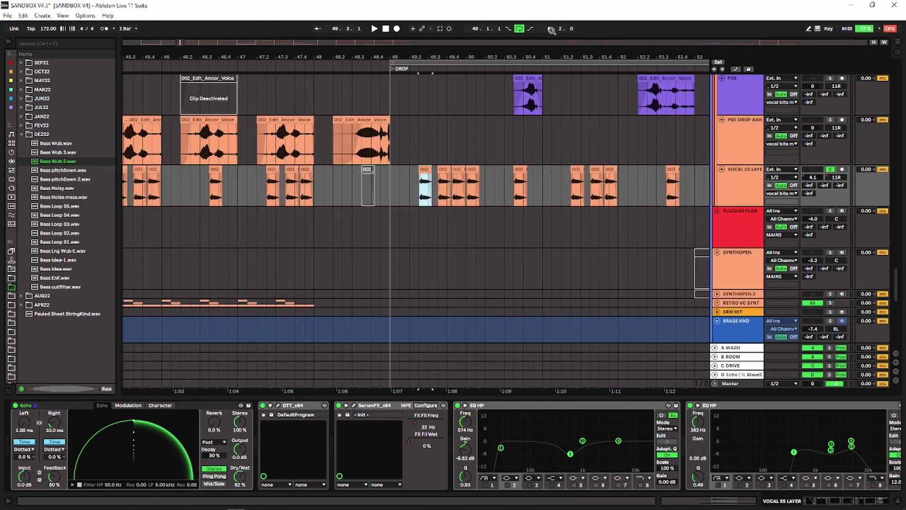
key(minus)
click(745, 185)
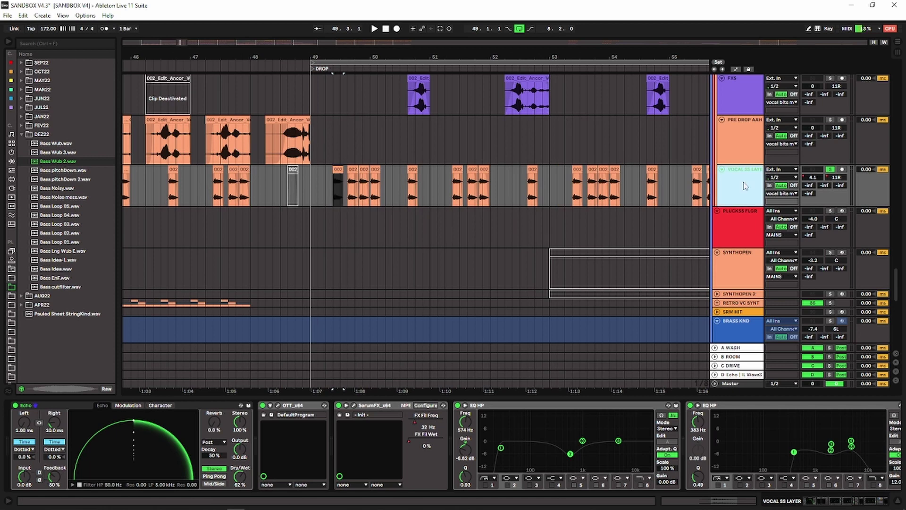
key(minus)
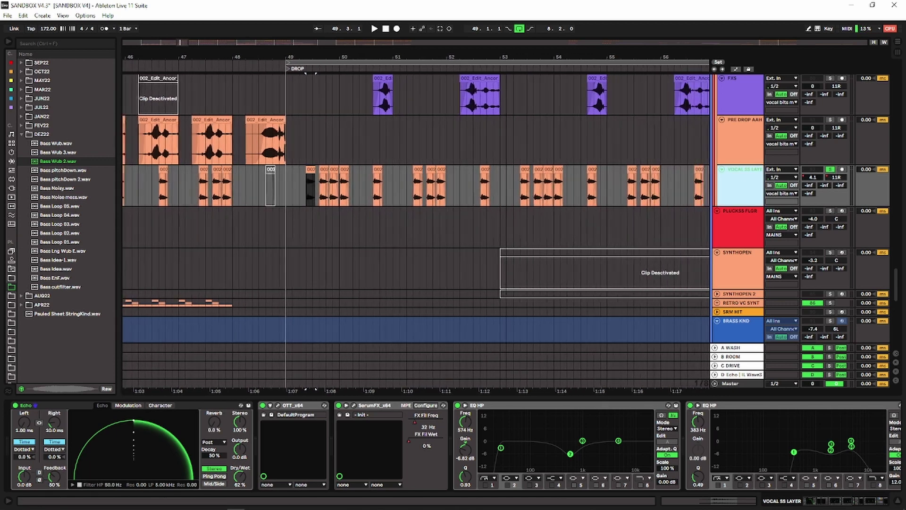
click(332, 187)
scroll(729, 219, up, 6)
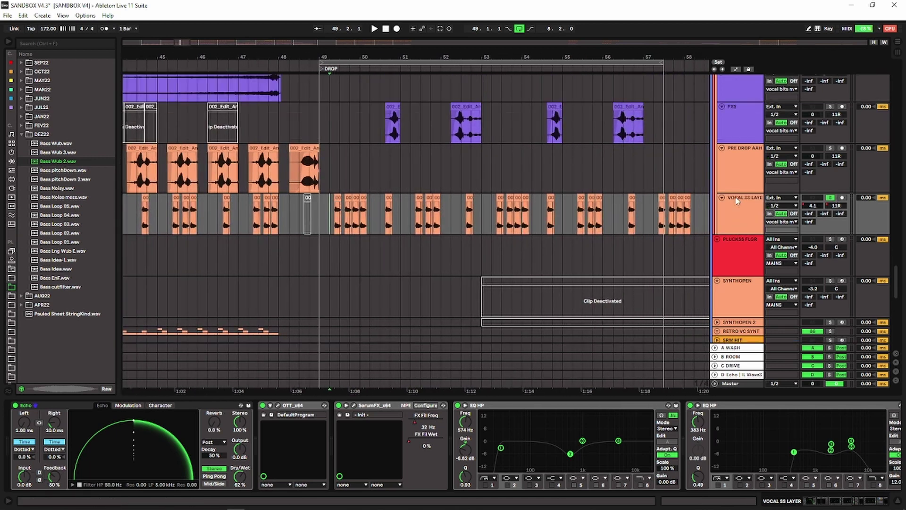
Solo the 51 Group instead of the vocal layer and play it from 49.2.1, bringing its bass tracks into view.
scroll(726, 220, up, 15)
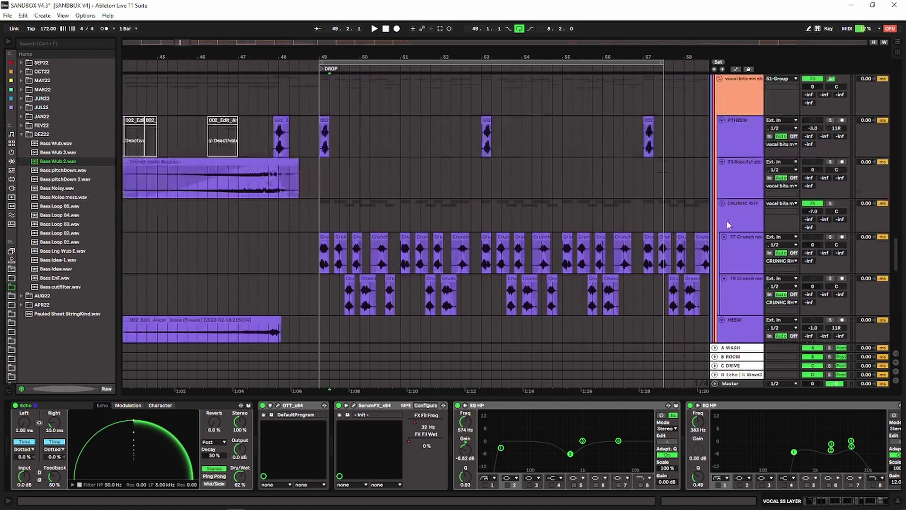
scroll(671, 231, up, 5)
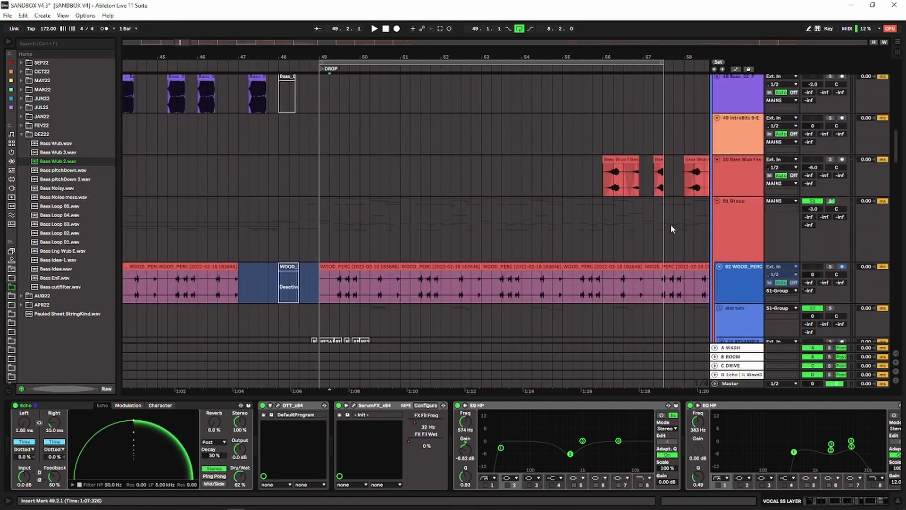
click(741, 207)
key(space)
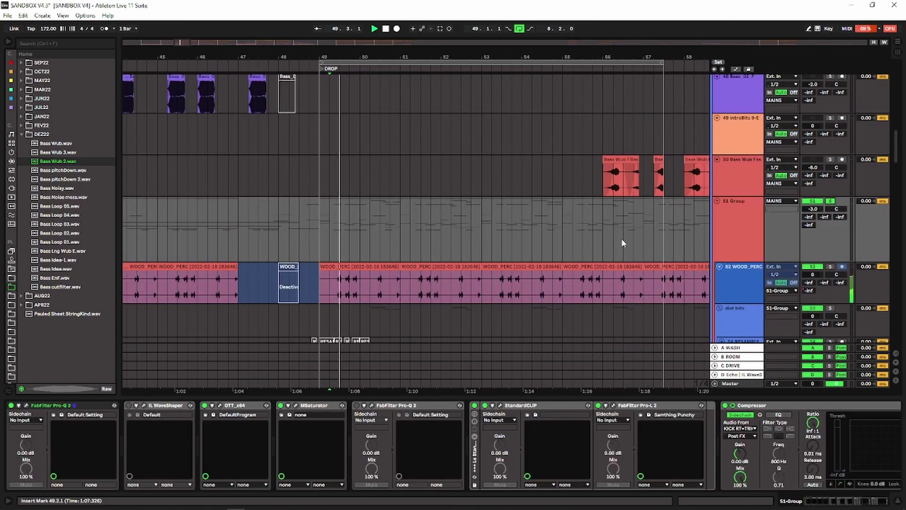
scroll(557, 226, down, 10)
scroll(539, 221, down, 5)
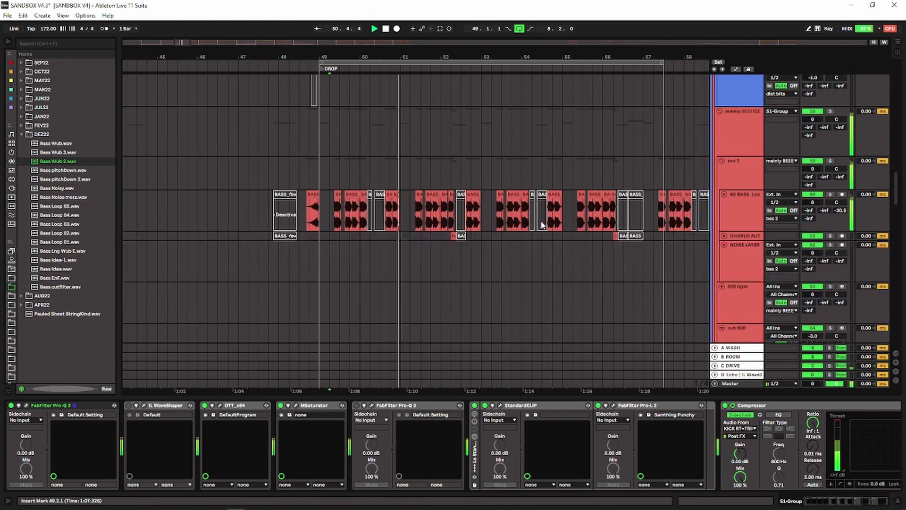
Stop playback and view the curve of the first FabFilter Pro-Q 3 on the 60 BASS_Loop track, closing it when done.
click(747, 209)
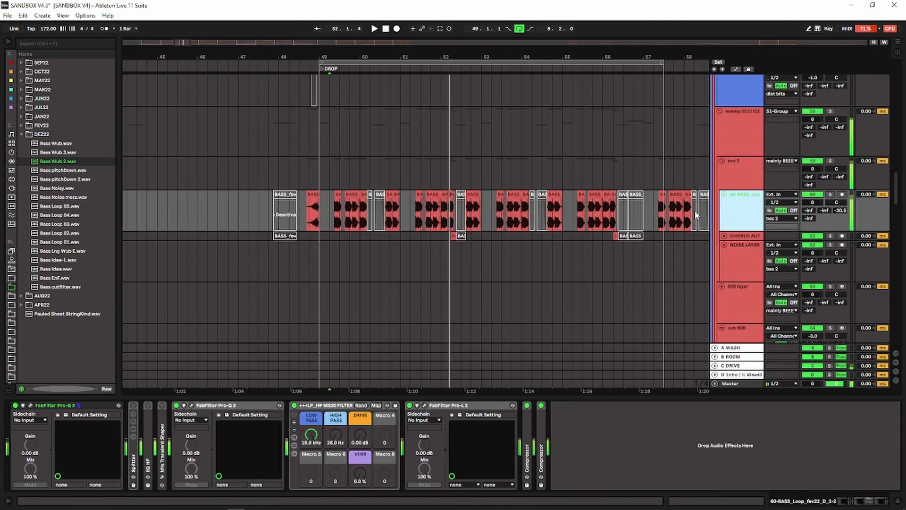
click(31, 406)
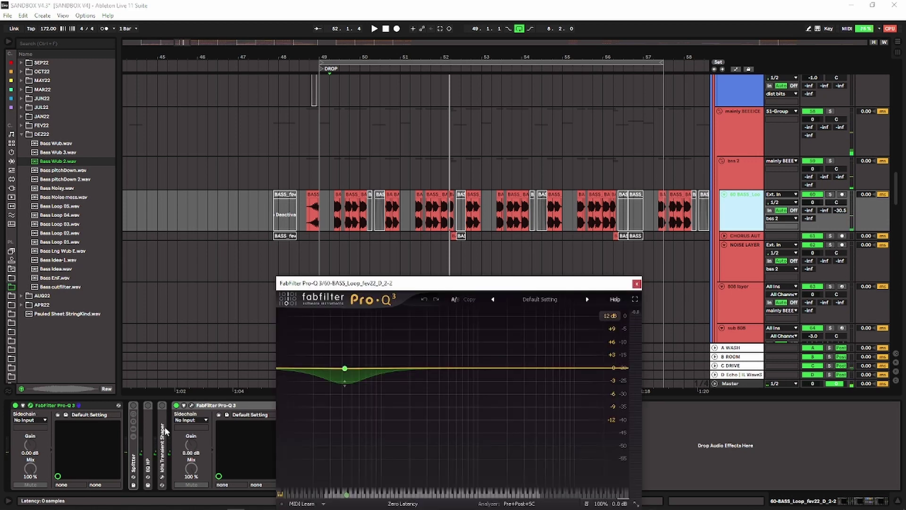
click(636, 284)
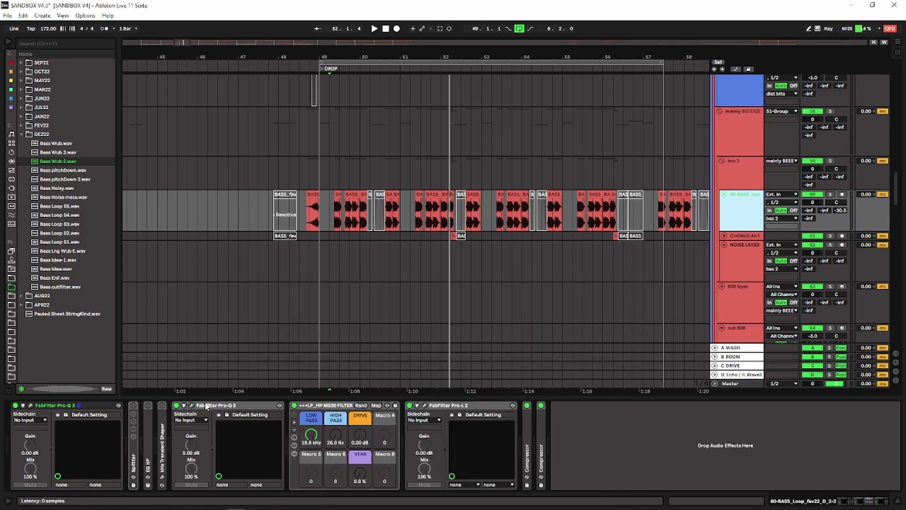
Open the second FabFilter Pro-Q 3 on the 60 BASS_Loop track, move its window clear of the device chain, and solo the track.
click(191, 408)
click(191, 407)
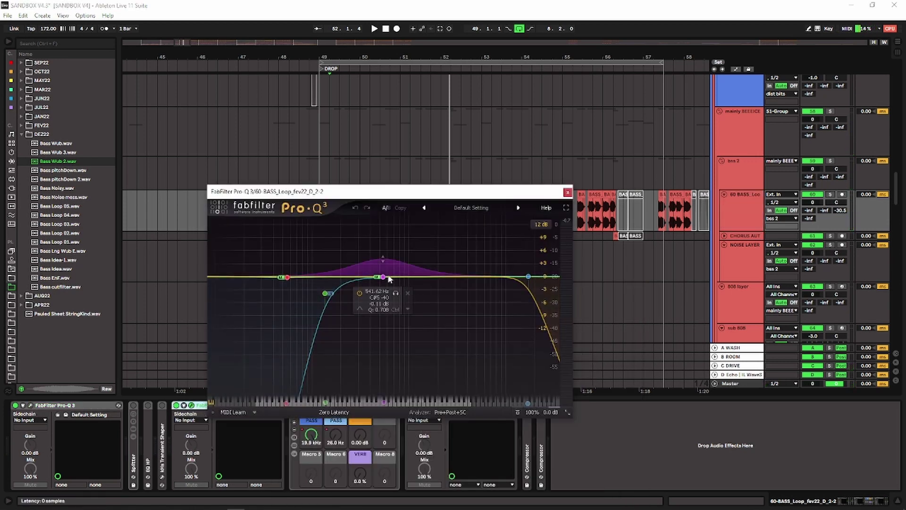
drag(420, 192, 425, 135)
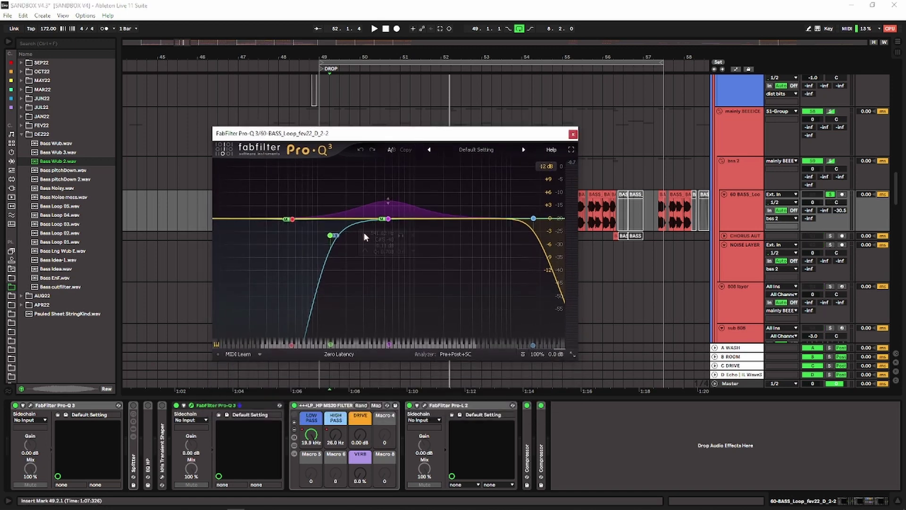
Inspect the second Pro-Q 3's low-cut band and compare the soloed bass loop with this EQ off and on during playback.
click(332, 234)
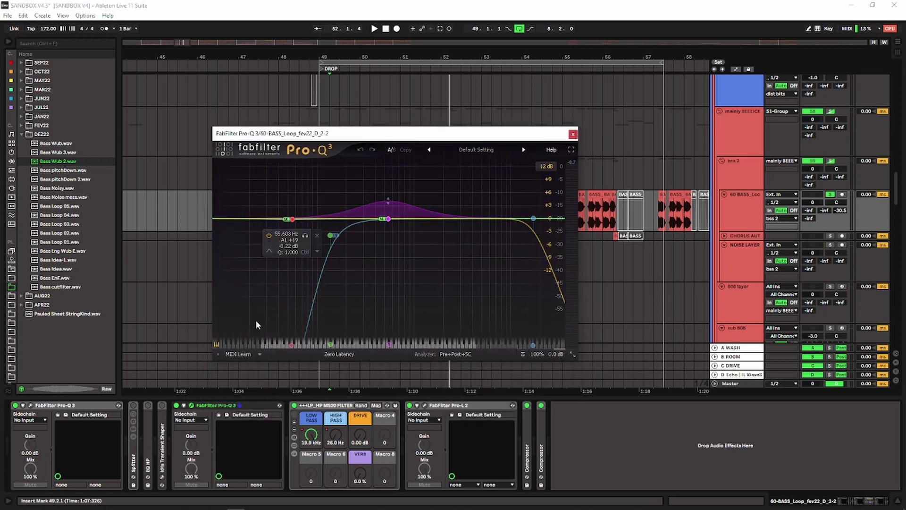
click(176, 405)
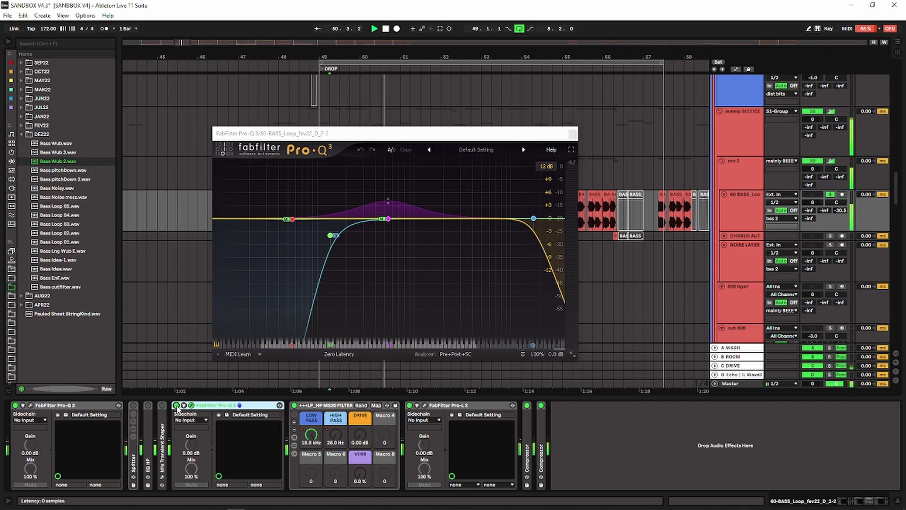
click(176, 405)
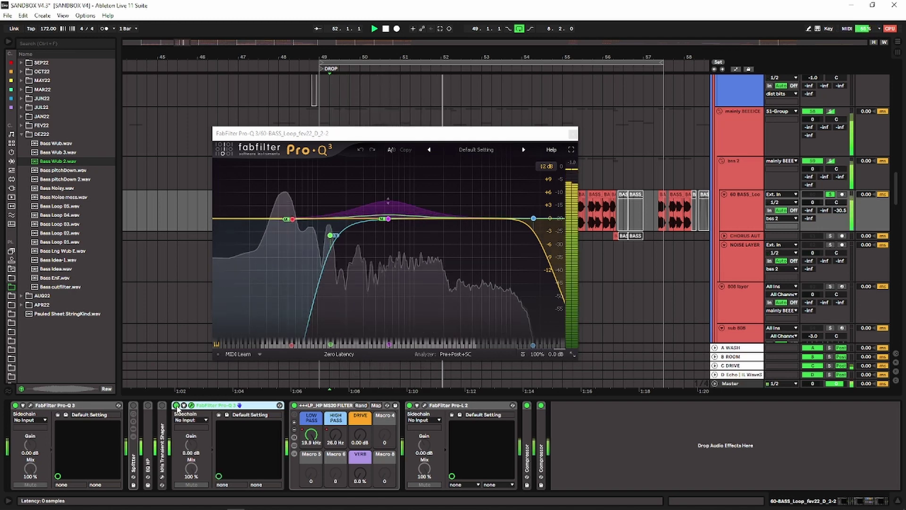
Inspect the LP_HP MS20 filter rack on the bass loop track, play the loop with FabFilter Pro-L 2 open, and close the limiter.
click(317, 408)
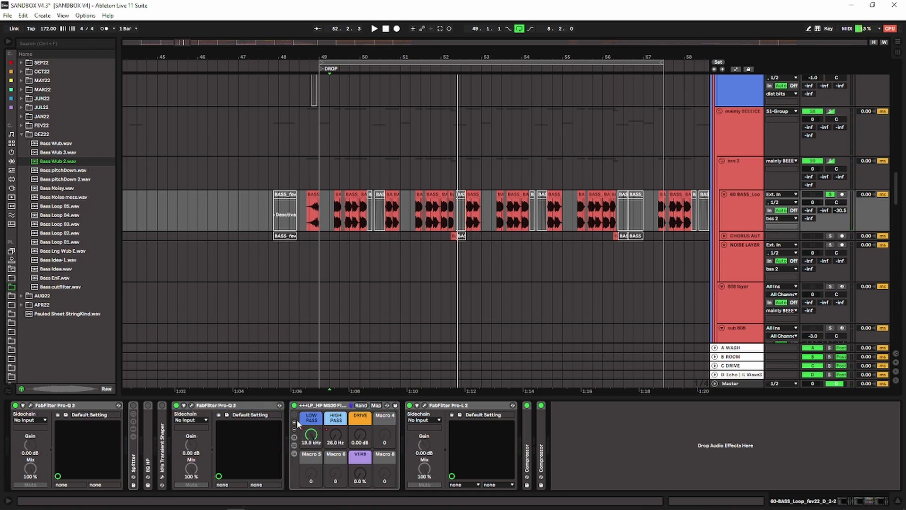
click(340, 407)
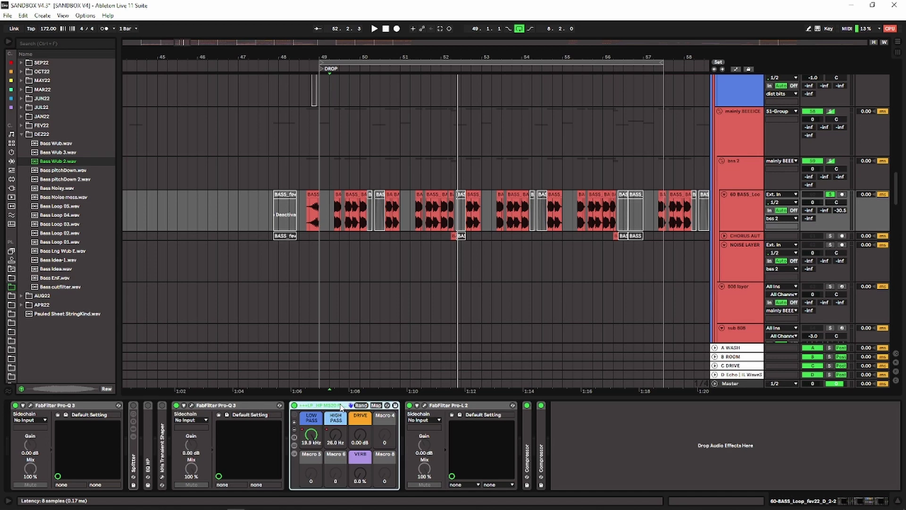
click(425, 405)
key(space)
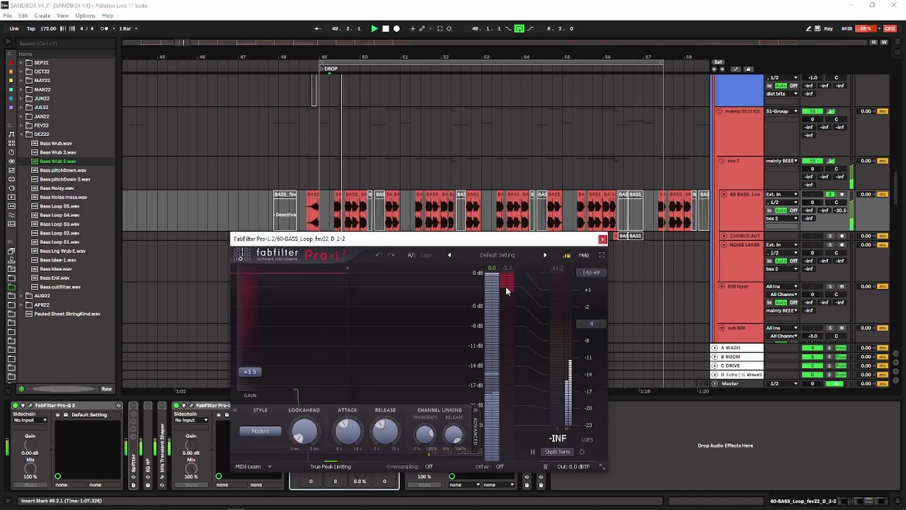
key(space)
key(Escape)
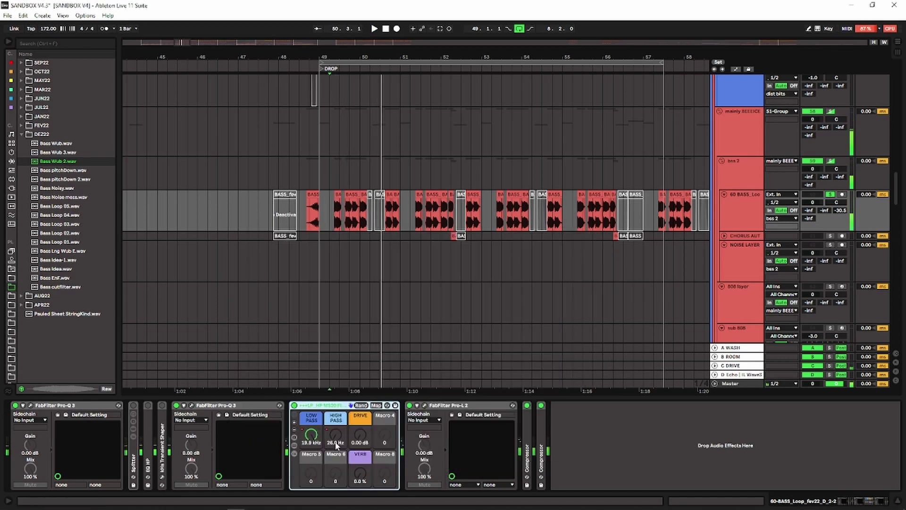
click(460, 407)
Audition the 55 RESAMPLE clip after bar 50 in solo and select the neighbouring pair of clips on 56 RESAMPLE.
scroll(398, 267, up, 3)
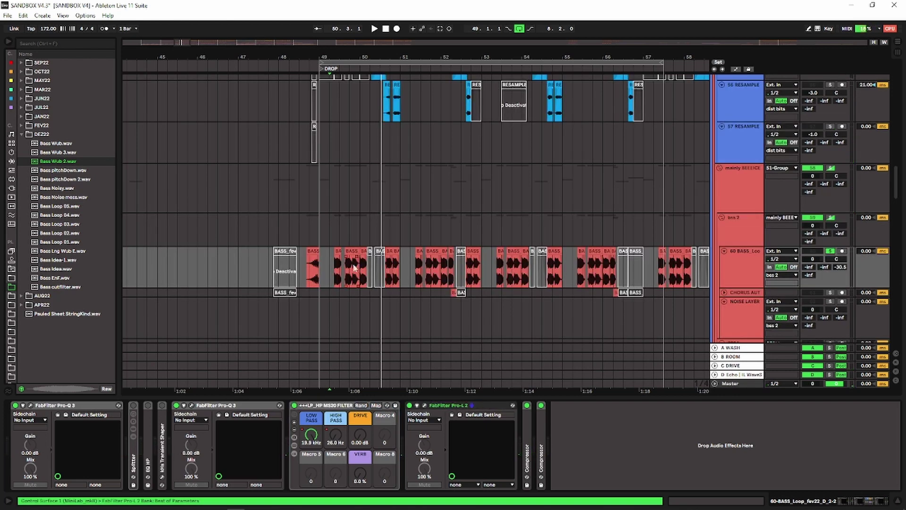
scroll(555, 281, up, 2)
scroll(739, 238, down, 3)
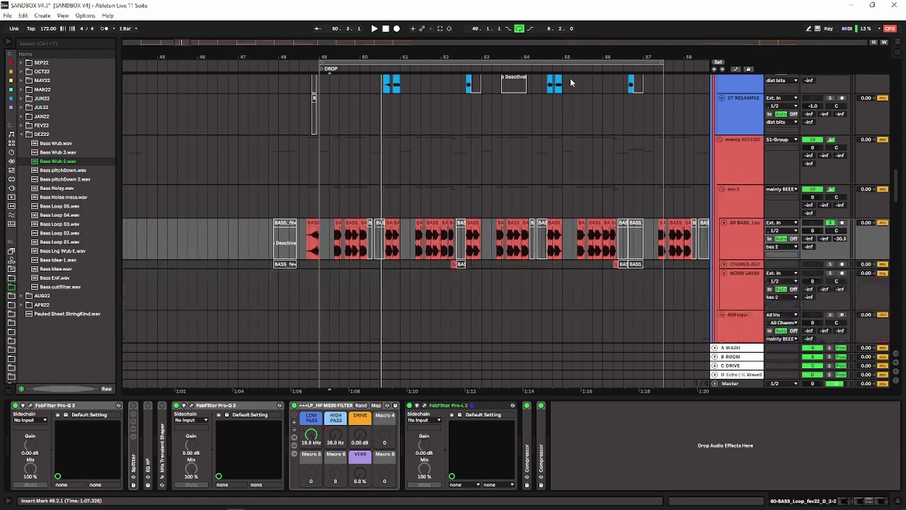
ctrl+scroll(543, 190, down, 2)
scroll(542, 190, up, 3)
click(437, 103)
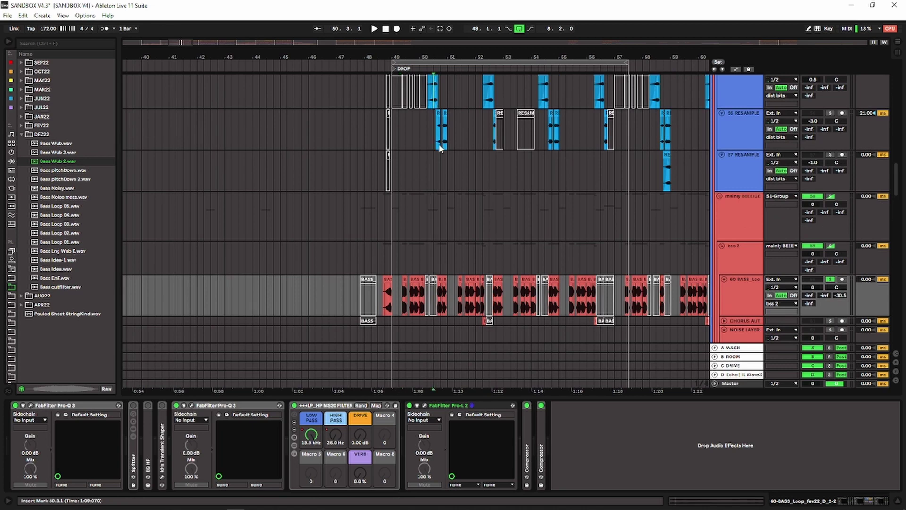
scroll(431, 144, up, 2)
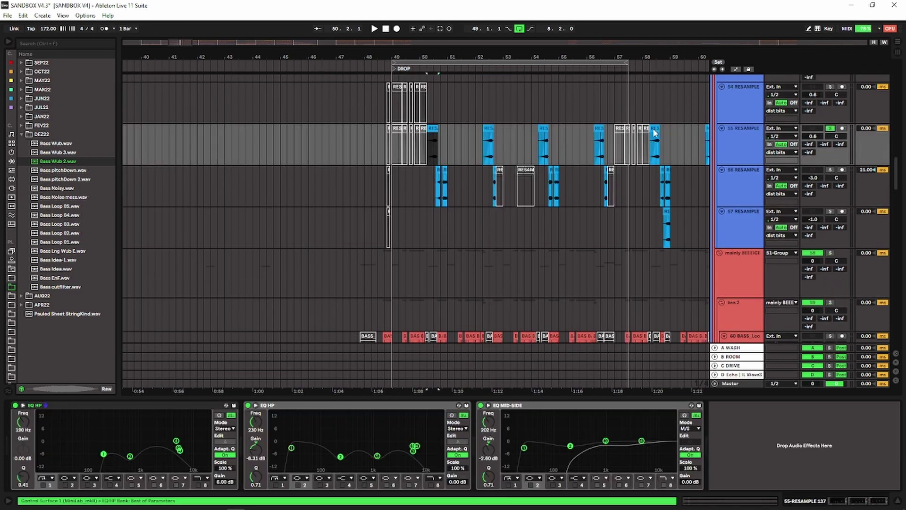
ctrl+scroll(434, 140, up, 3)
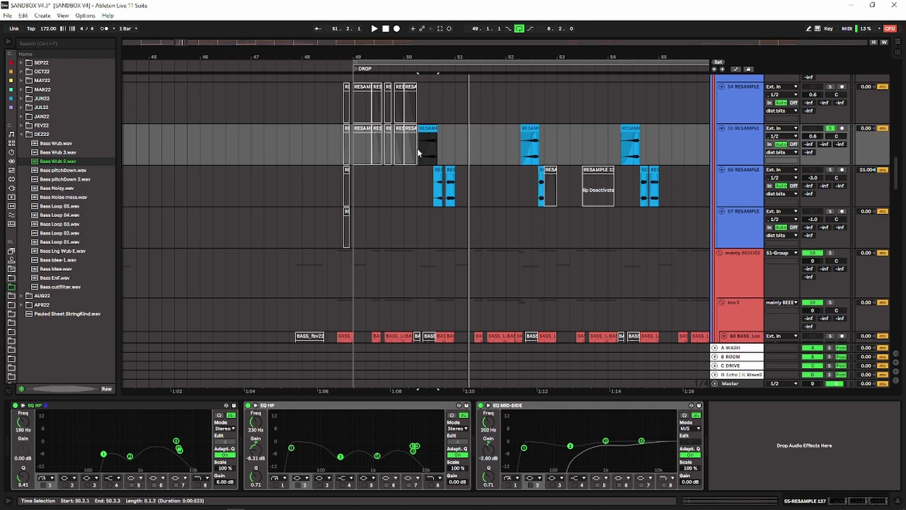
click(427, 127)
drag(427, 189, 467, 189)
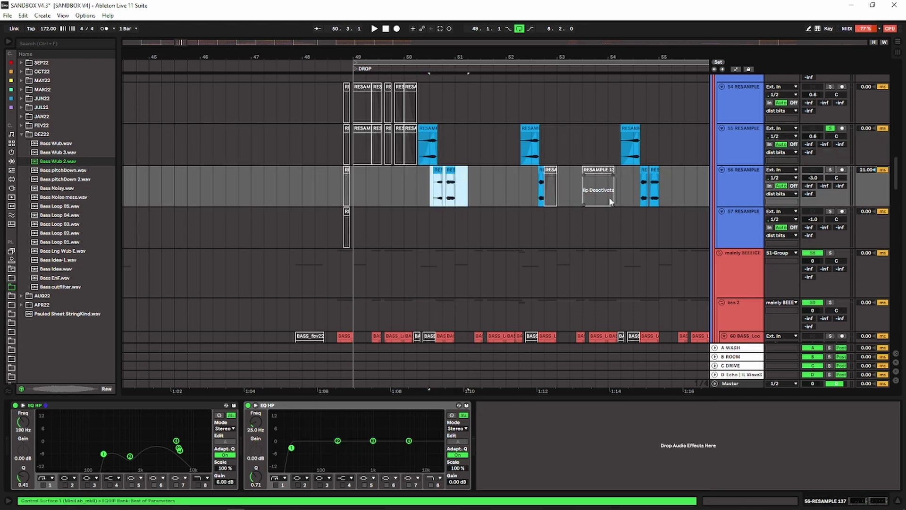
Audition the 57 RESAMPLE clip near bar 58 in solo, clear the solo, and compare it with the 56 RESAMPLE clips above.
drag(675, 54, 374, 53)
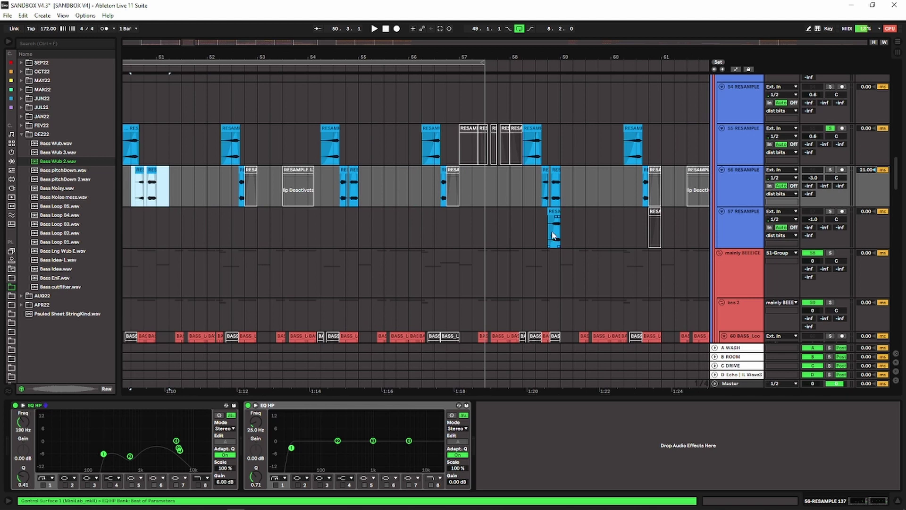
click(747, 225)
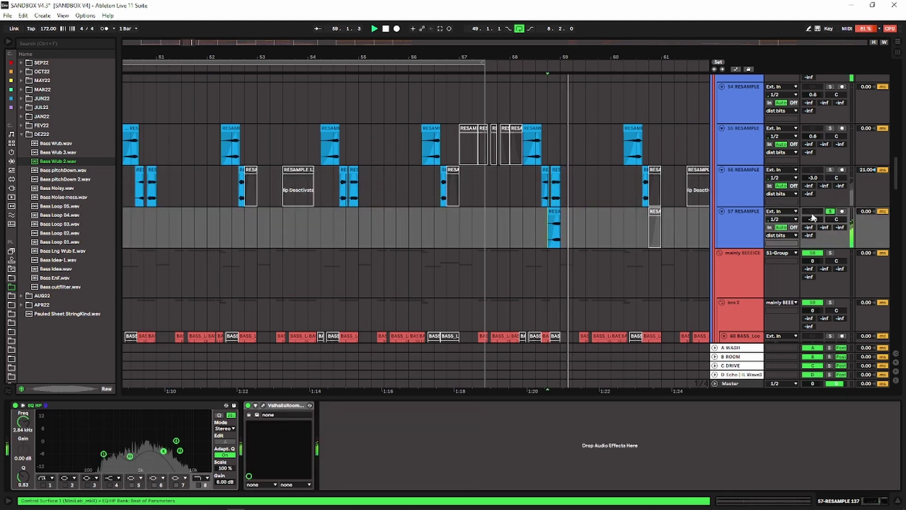
click(830, 212)
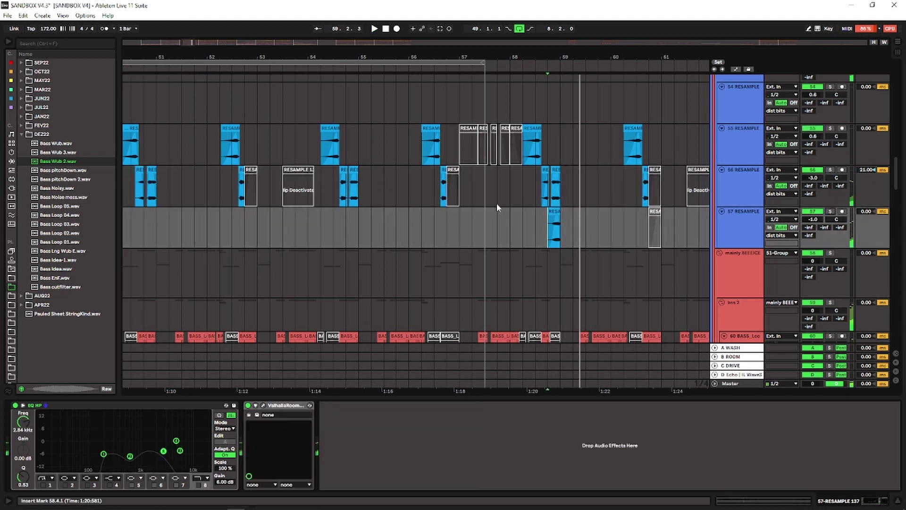
click(541, 193)
click(556, 219)
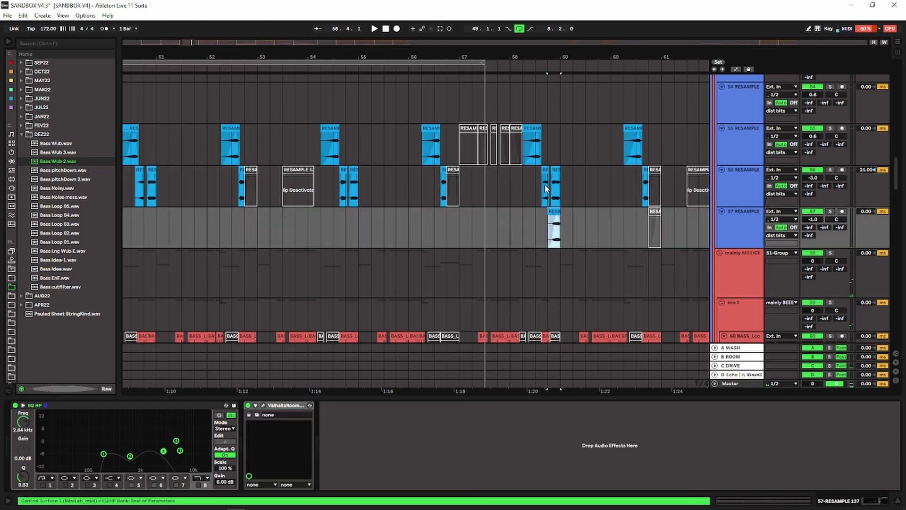
click(526, 182)
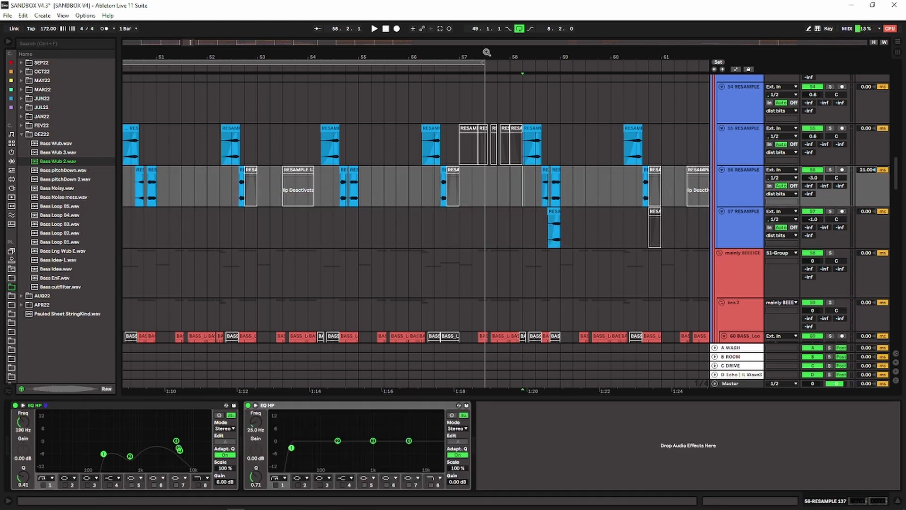
Solo the Bass Wub Fast Dropdown track and play it from its first clip at bar 56.
drag(487, 52, 584, 37)
scroll(492, 204, up, 2)
scroll(400, 201, up, 1)
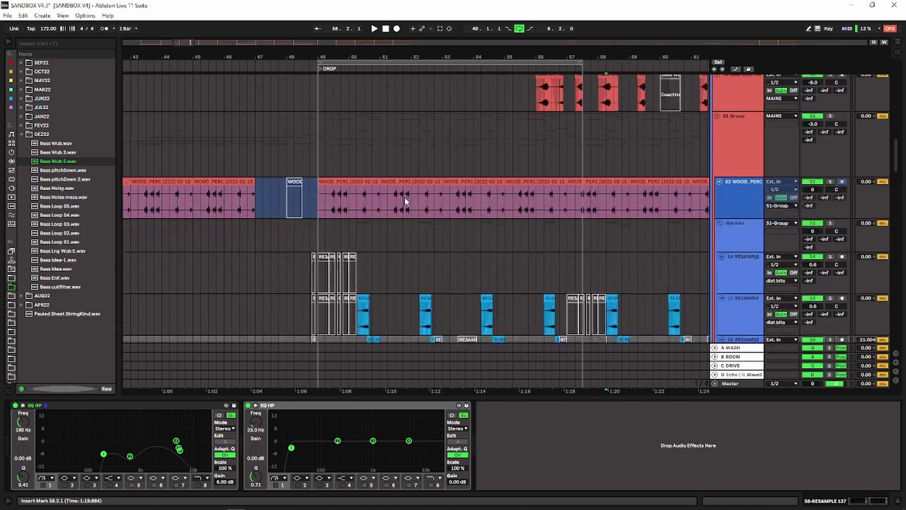
scroll(406, 197, up, 3)
click(735, 209)
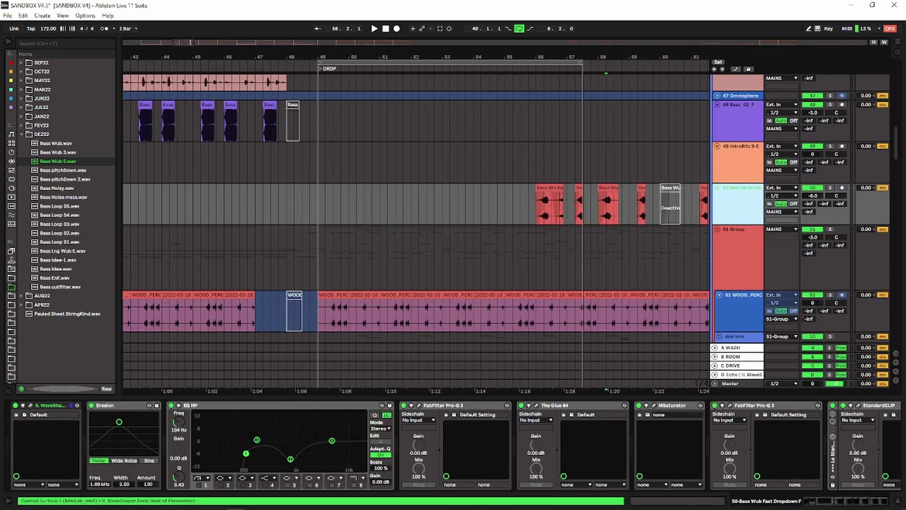
drag(552, 53, 391, 62)
click(380, 186)
click(830, 188)
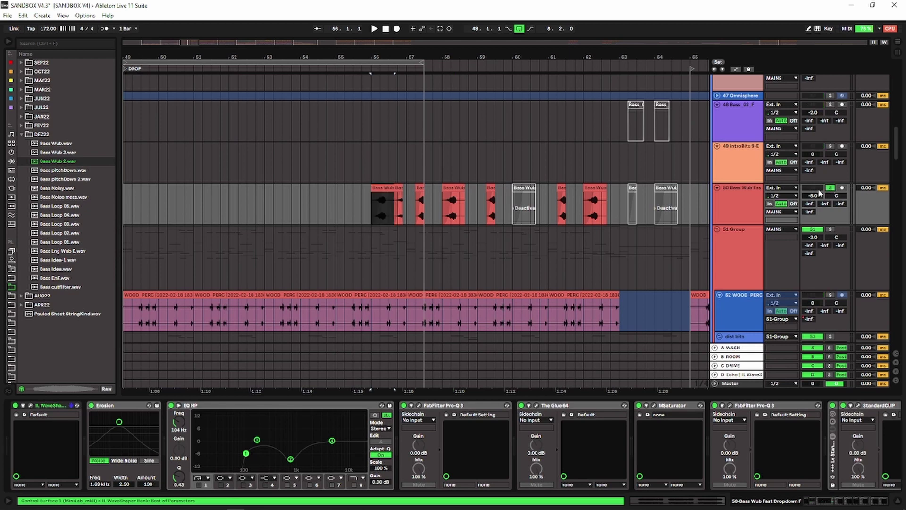
key(space)
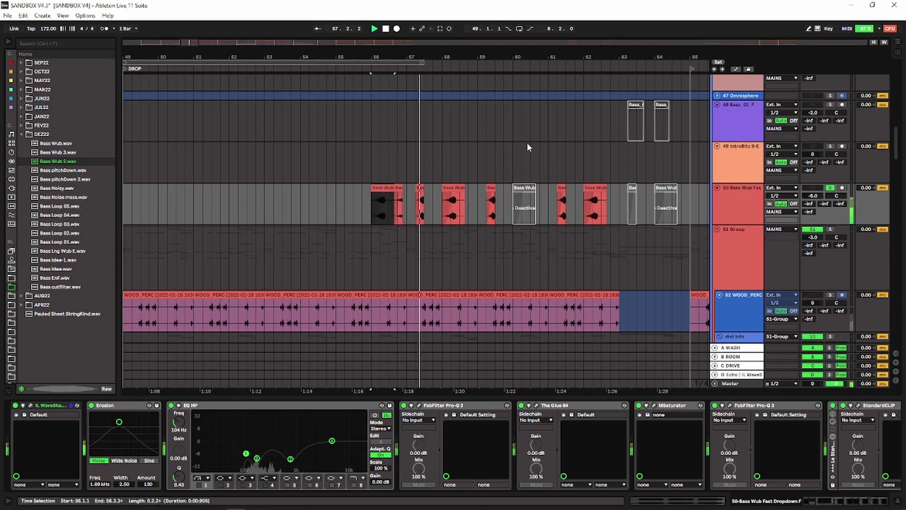
Follow the soloed Bass Wub clips during playback up to bar 63, selecting the short clip after bar 61, and stop.
click(589, 212)
scroll(583, 223, down, 5)
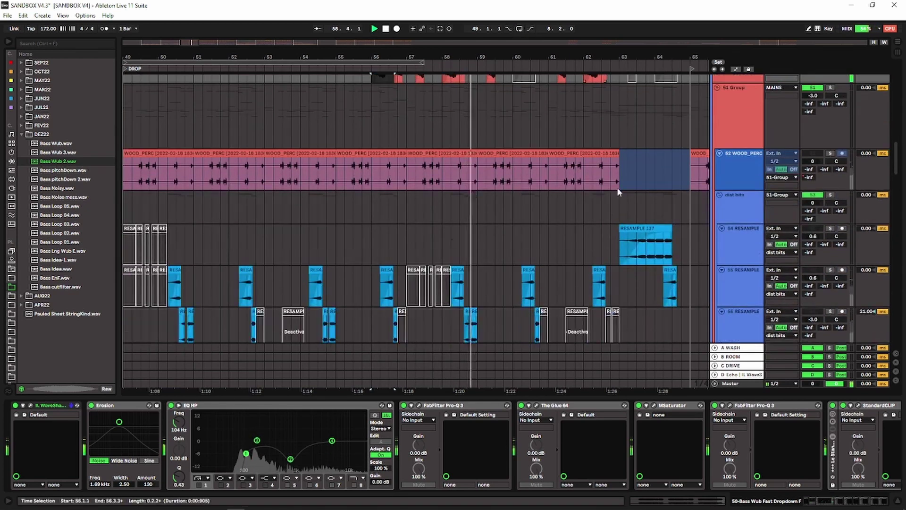
scroll(464, 165, right, 4)
scroll(464, 165, up, 3)
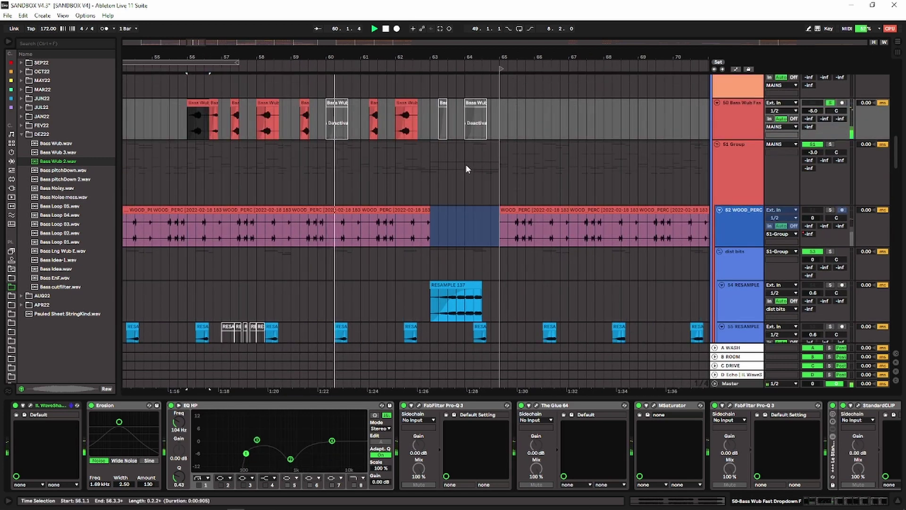
click(373, 117)
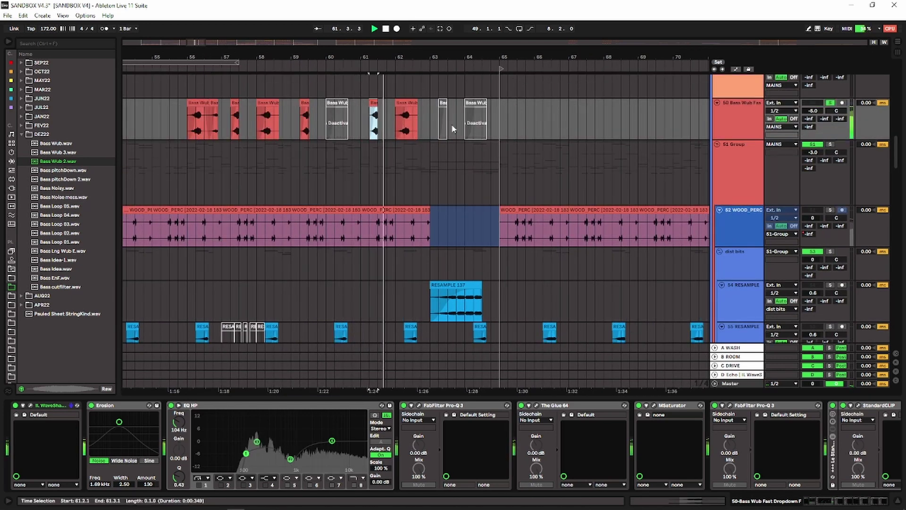
key(space)
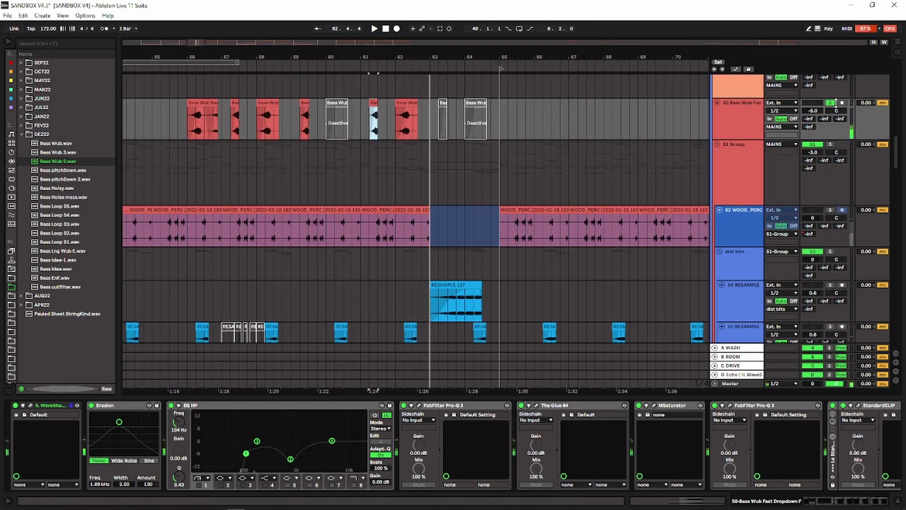
Unsolo the Bass Wub track, play the full mix from just before bar 56, and select the first clip's range 56.1.1 to 56.3.1.
key(s)
click(182, 124)
key(space)
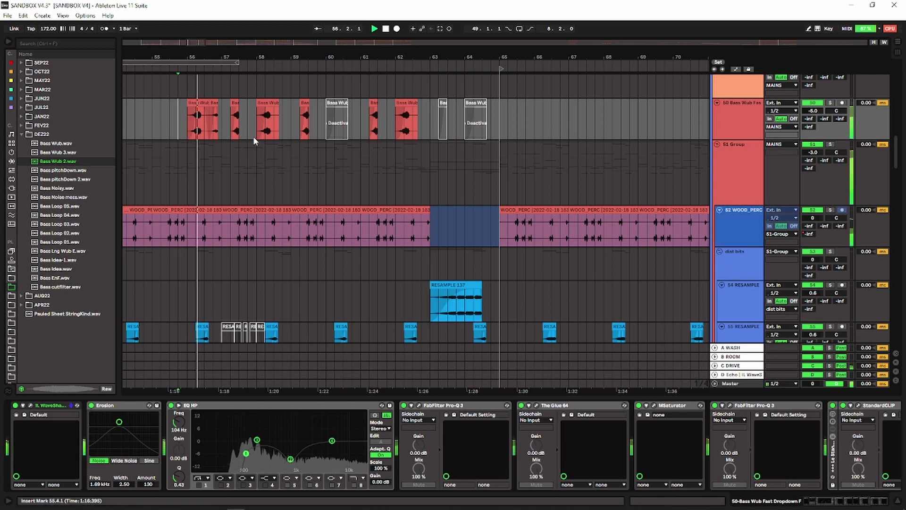
key(space)
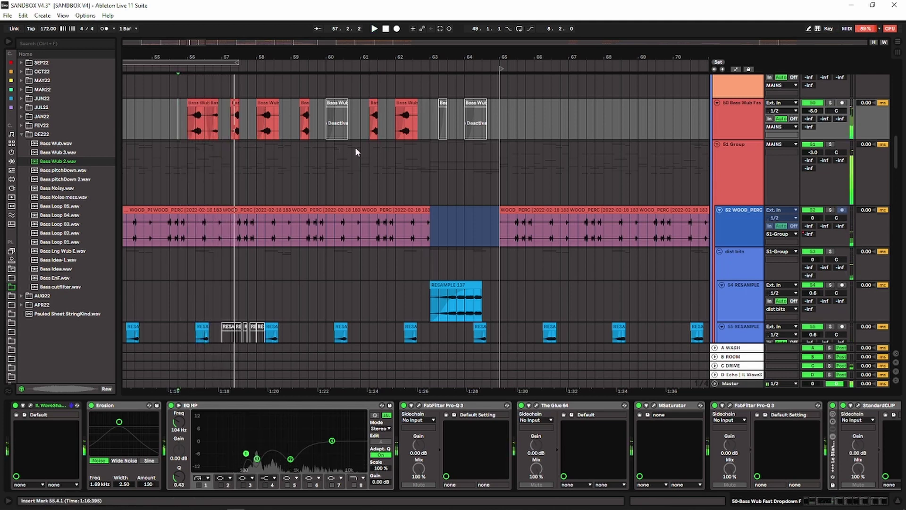
key(space)
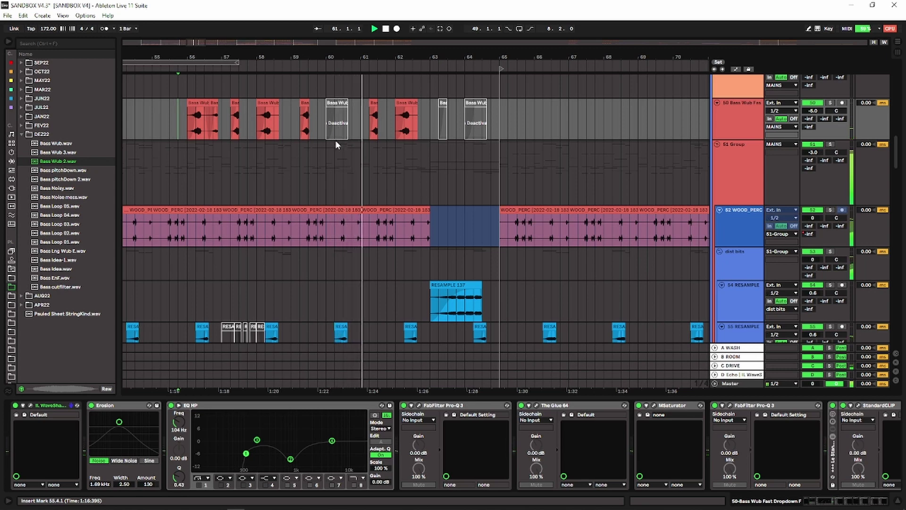
key(space)
click(348, 124)
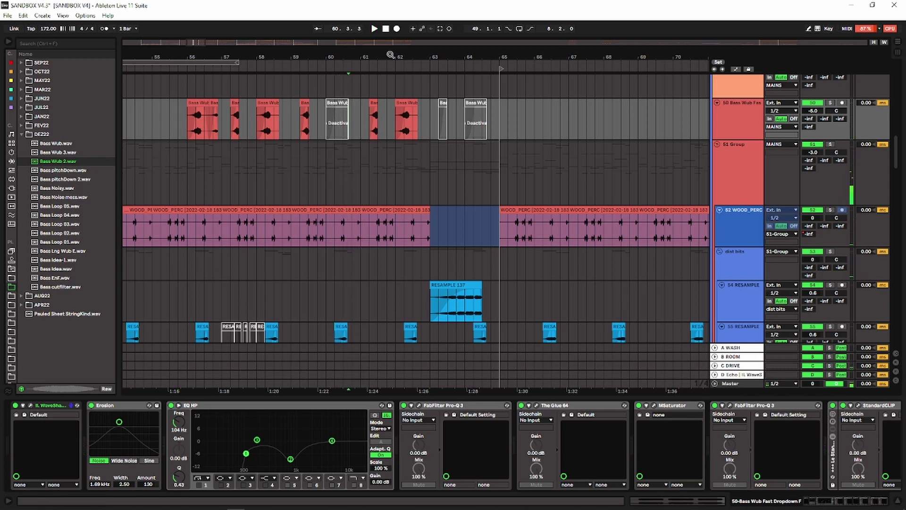
drag(210, 119, 188, 119)
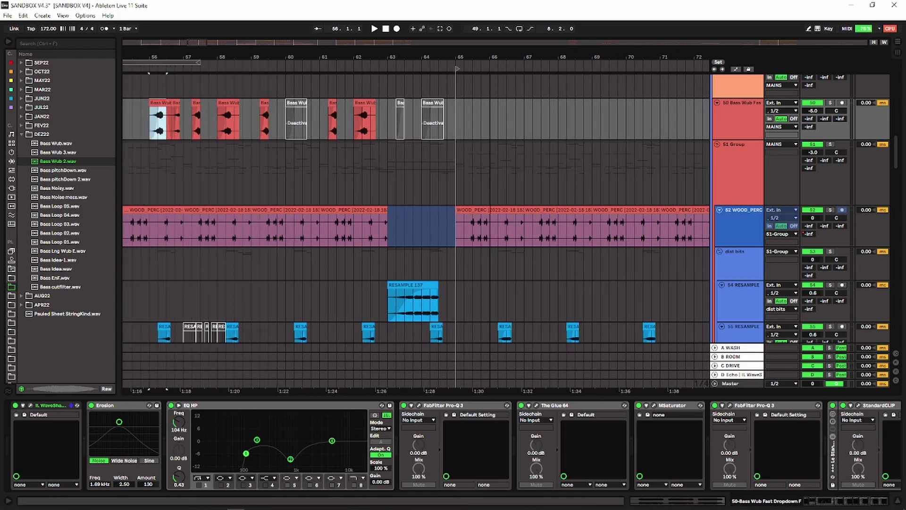
Solo the 71-Bass_02_F track, play its clip from bar 63, and select the first EQ HP in its chain.
scroll(528, 132, down, 15)
scroll(529, 130, down, 9)
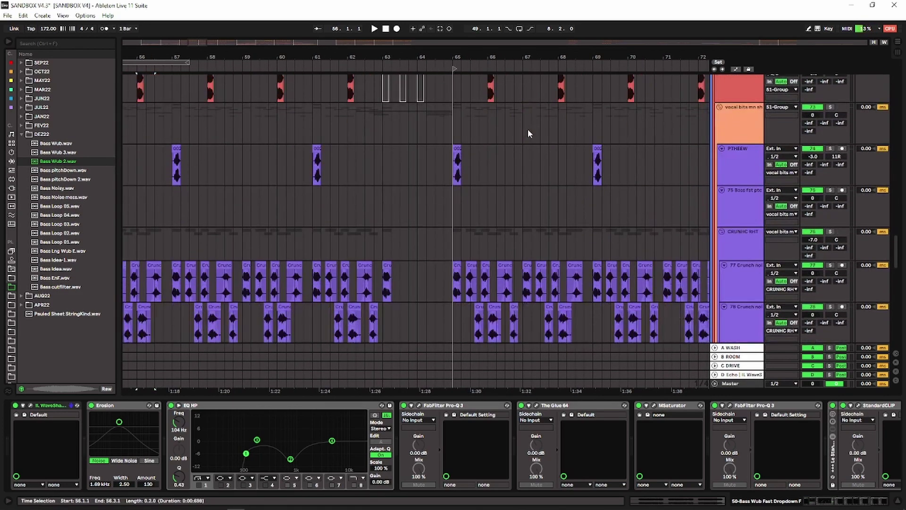
scroll(529, 130, up, 5)
click(415, 164)
click(831, 167)
click(830, 166)
key(space)
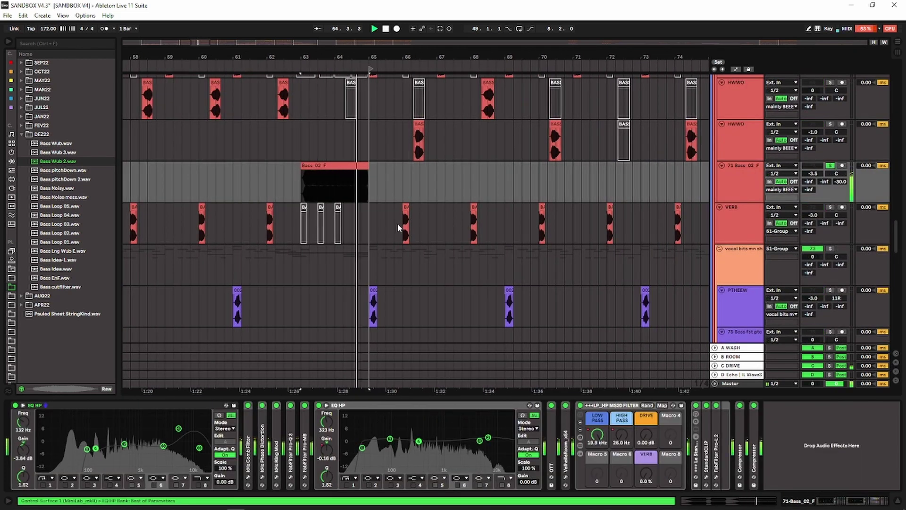
click(149, 402)
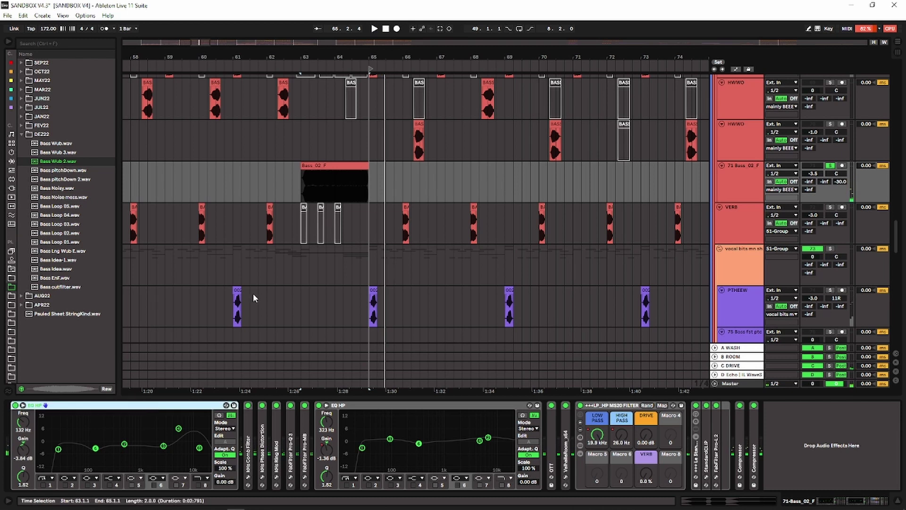
Deactivate the effects after the first EQ HP on the Bass_02_F track, starting with kHs Comb Filter, and play the raw clip.
click(245, 427)
shift+click(693, 455)
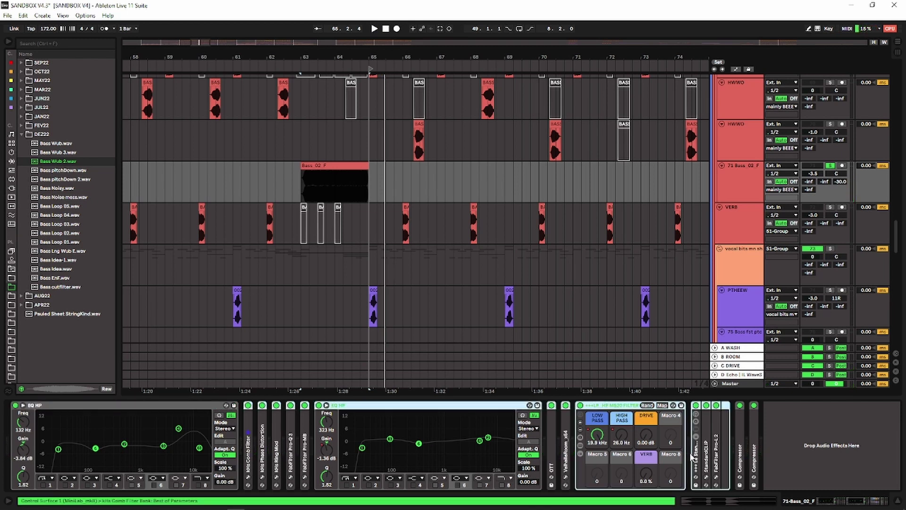
key(0)
key(space)
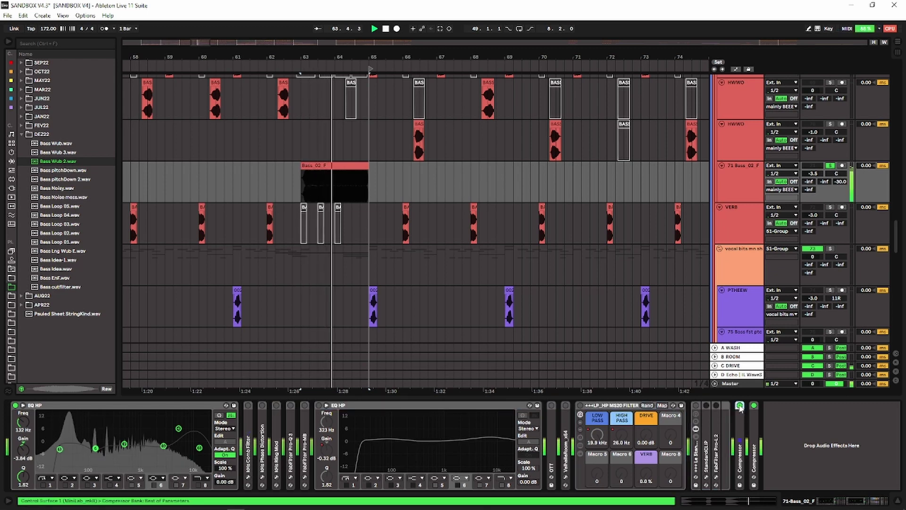
Reactivate kHs Comb Filter on the Bass_02_F track, open its window, and play the clip through it.
click(156, 408)
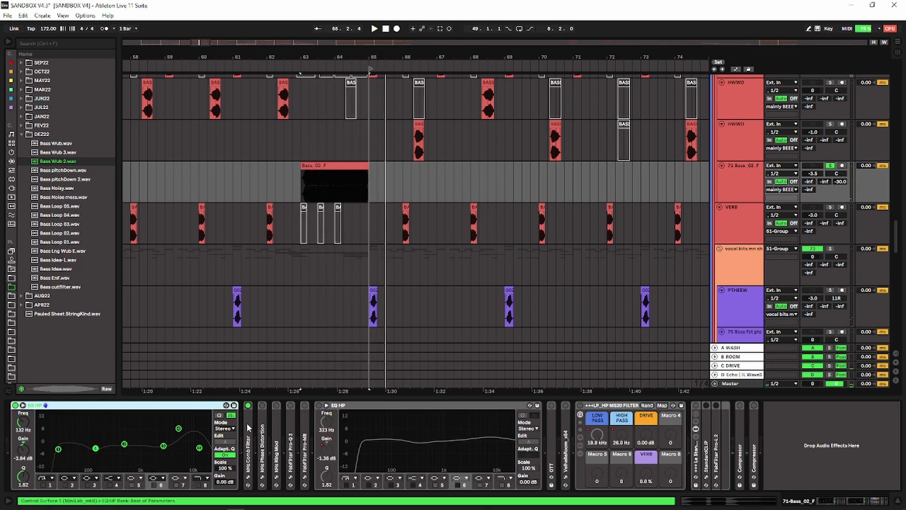
double_click(248, 407)
click(263, 406)
key(space)
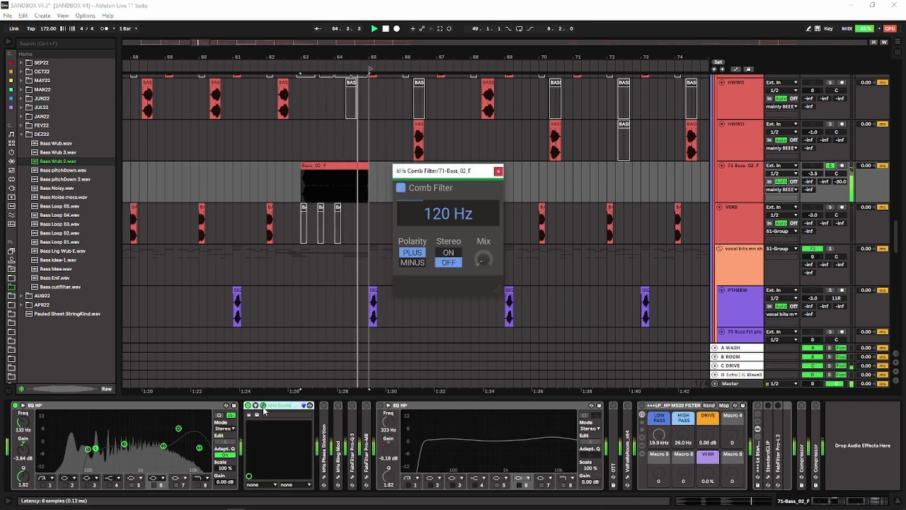
Reactivate kHs Phase Distortion on the Bass_02_F track, open its window, and play the clip through it.
key(space)
click(324, 424)
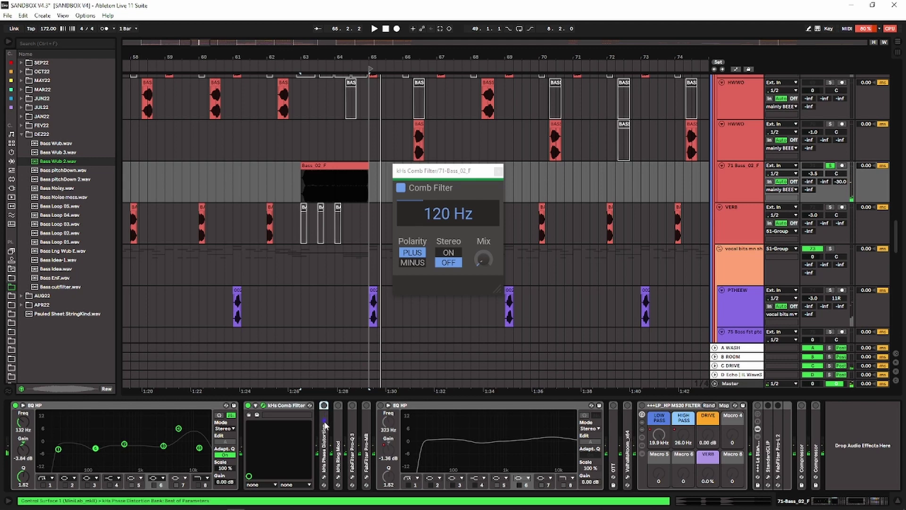
double_click(325, 424)
click(327, 421)
click(332, 434)
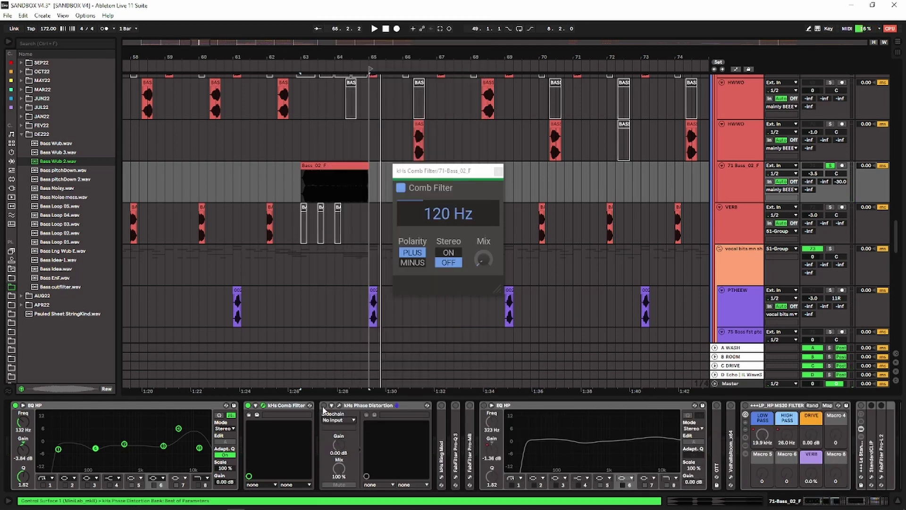
click(339, 406)
key(space)
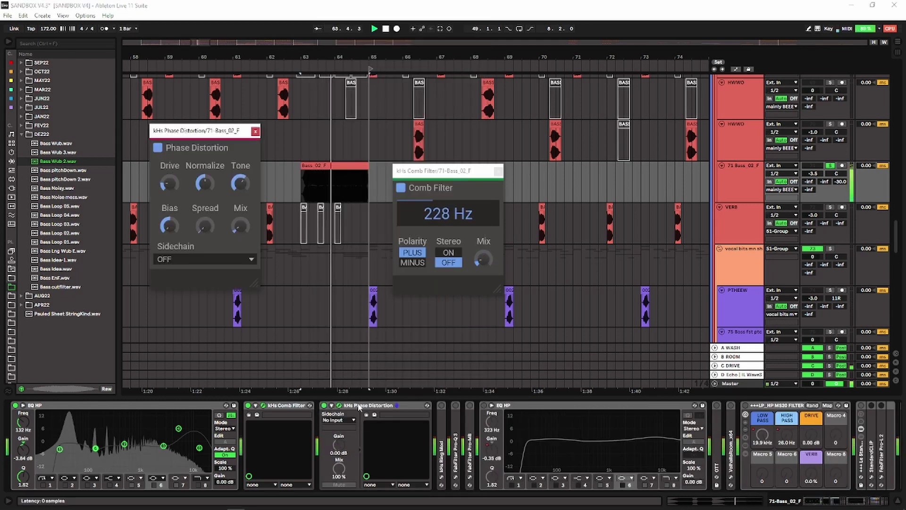
Reactivate kHs Ring Mod on the Bass_02_F track, view its settings while the clip plays, and close its window.
click(440, 420)
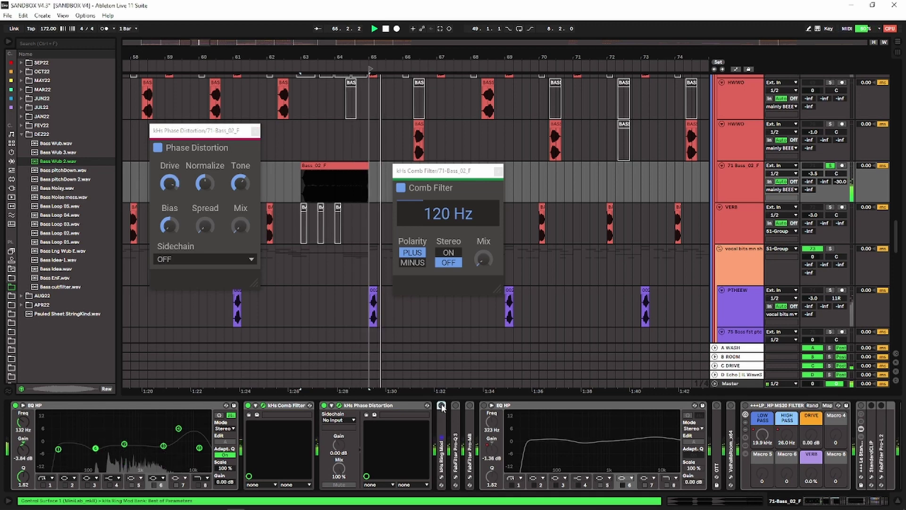
click(441, 405)
double_click(440, 431)
click(456, 406)
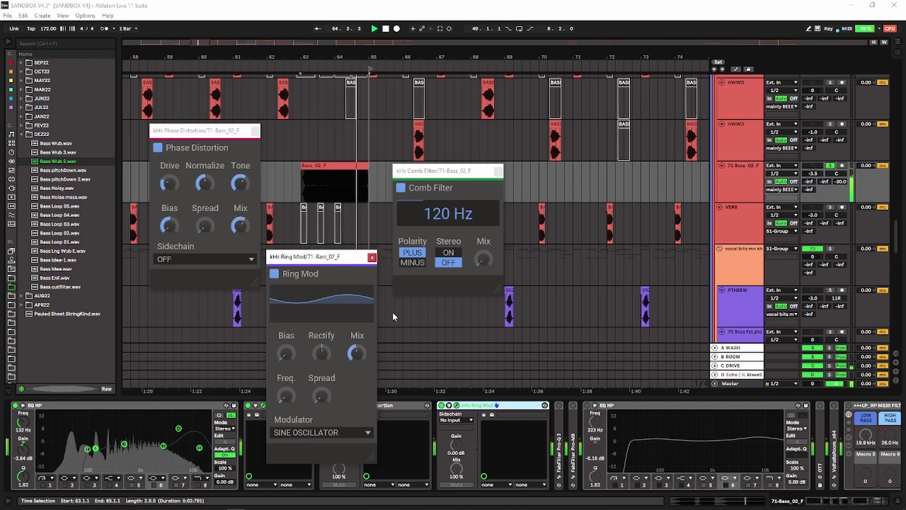
click(372, 257)
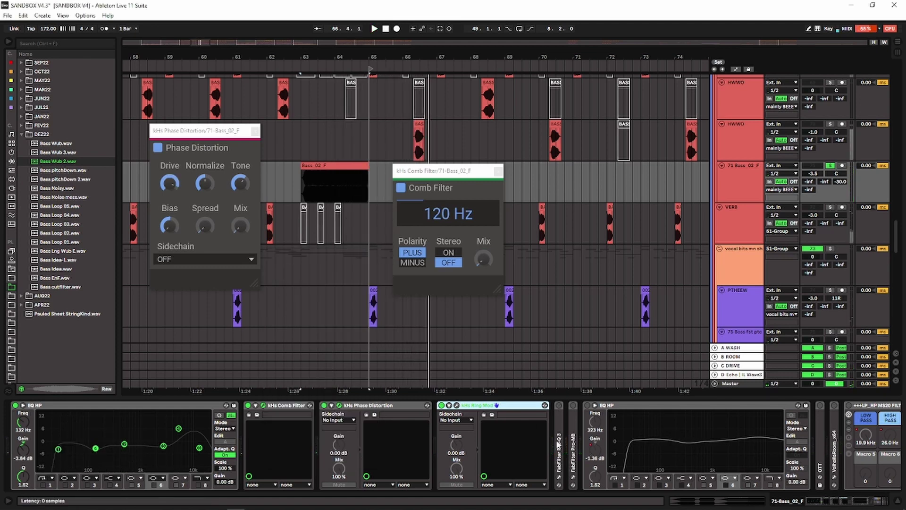
Reactivate FabFilter Pro-Q 3 on the Bass_02_F track, open its window, and play the clip through it.
click(559, 405)
click(559, 480)
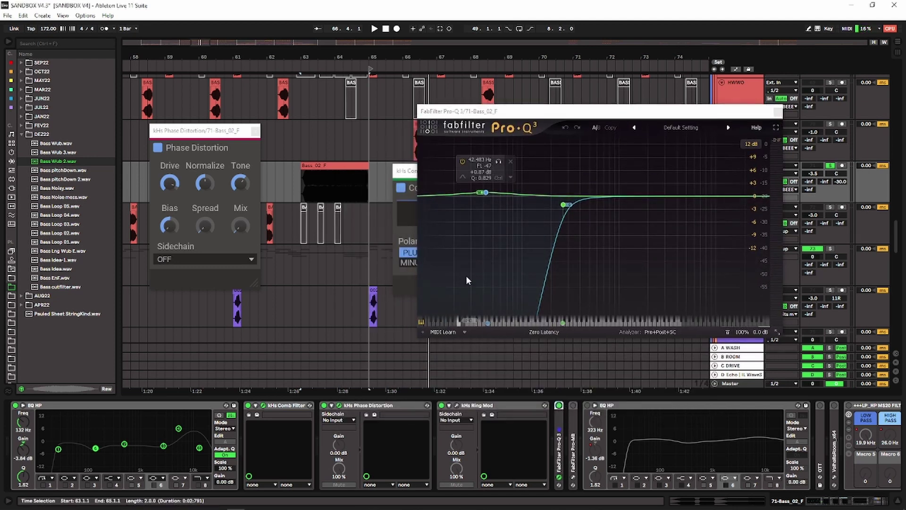
key(space)
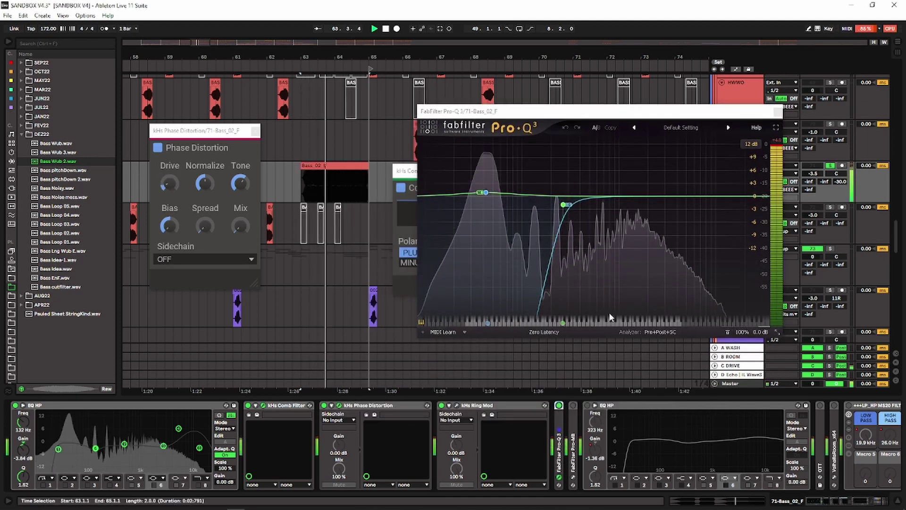
Audition the side low-cut band of Pro-Q 3 in solo by sweeping its frequency, and undo the change.
click(564, 204)
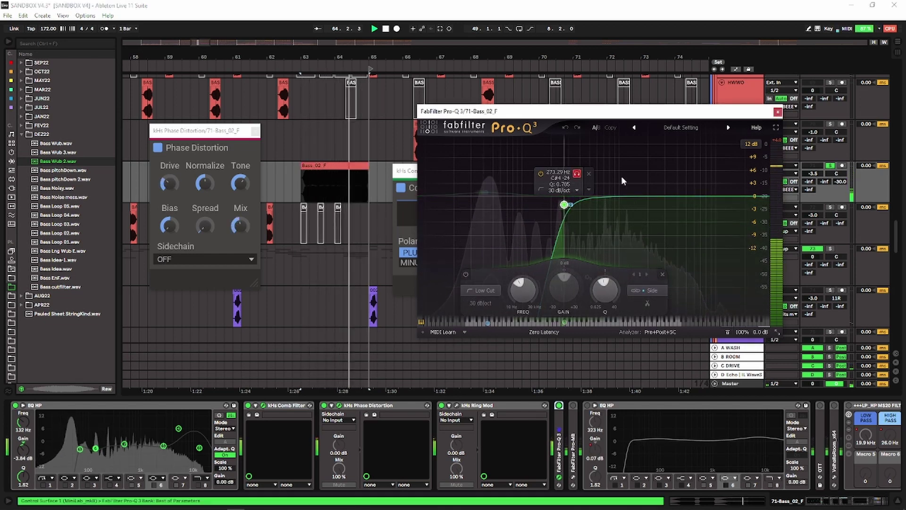
drag(576, 176, 646, 179)
key(space)
click(566, 128)
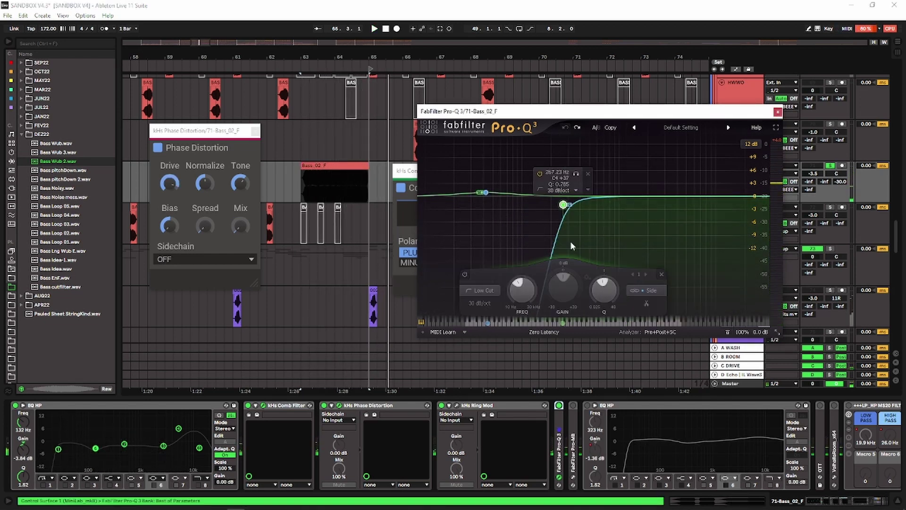
Reactivate FabFilter Pro-MB and the second EQ HP on the Bass_02_F track, view Pro-MB's settings, and close all plug-in windows.
click(573, 405)
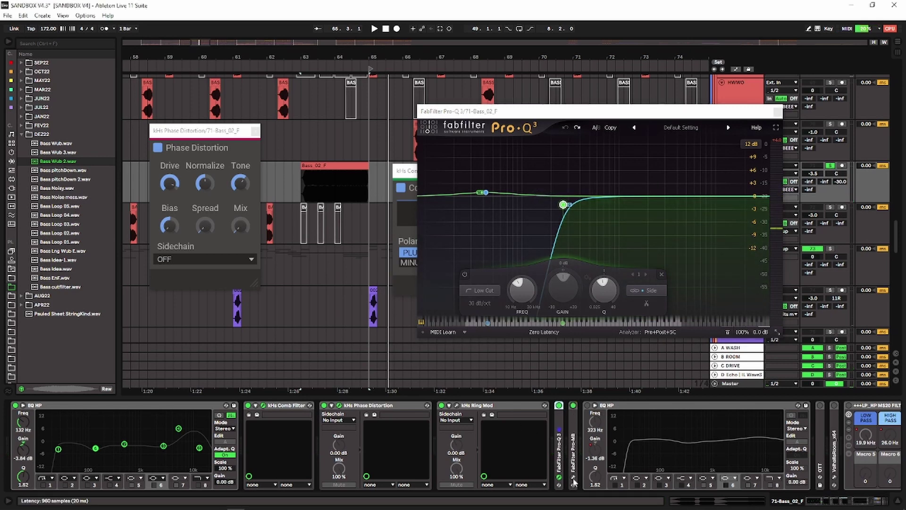
click(573, 477)
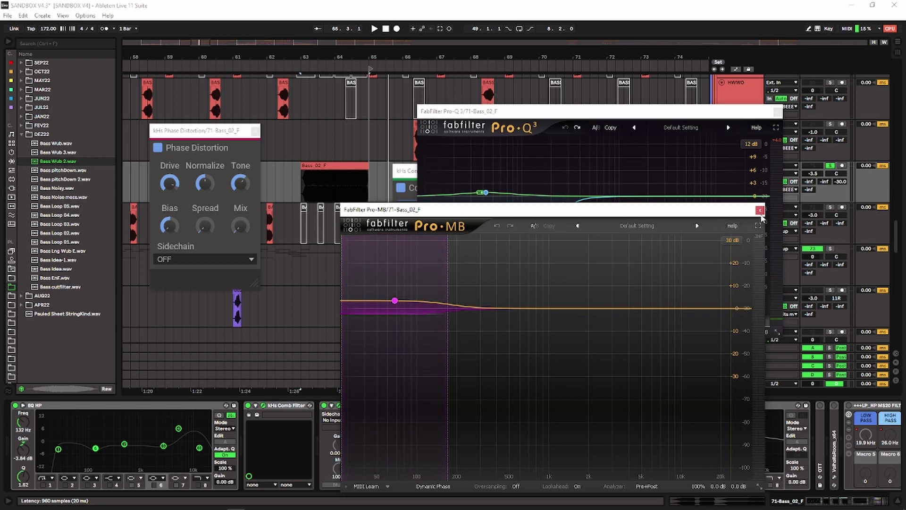
click(760, 209)
click(776, 112)
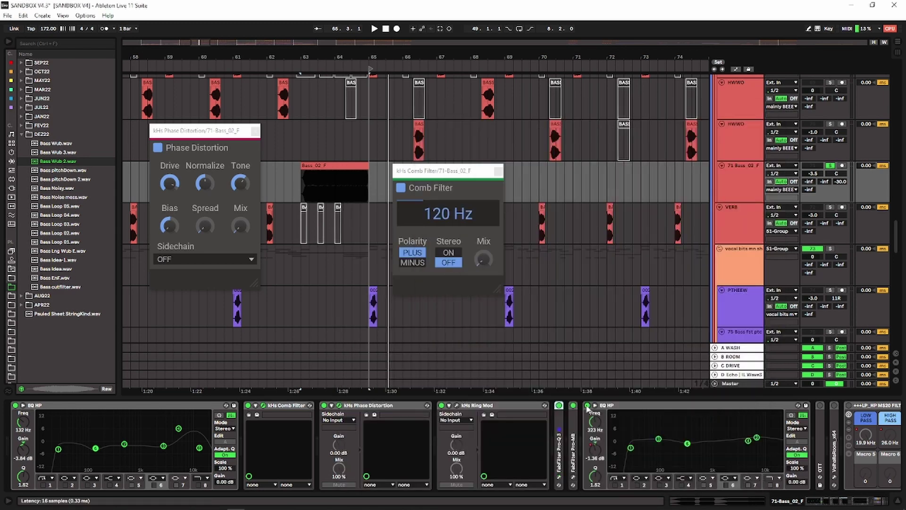
click(499, 171)
click(255, 131)
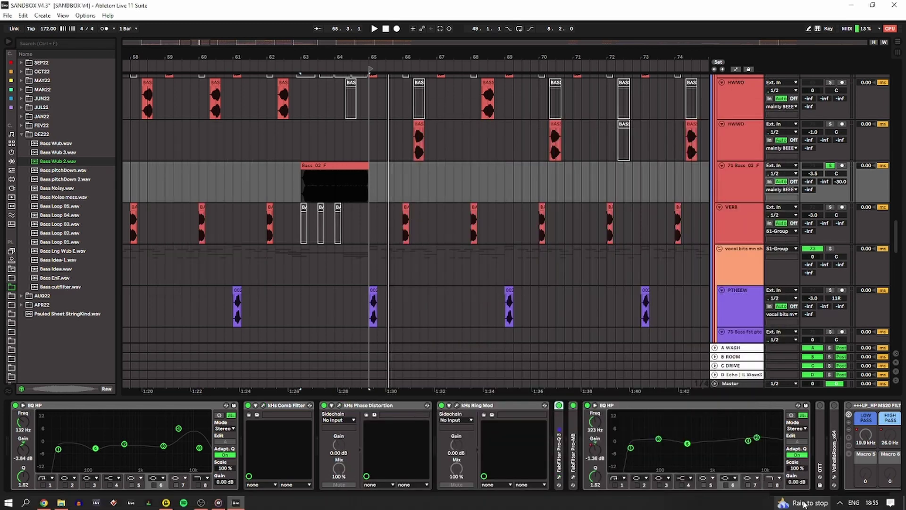
Play the Bass_02_F clip while reactivating OTT and ValhallaRoom in its effect chain.
drag(824, 504, 843, 505)
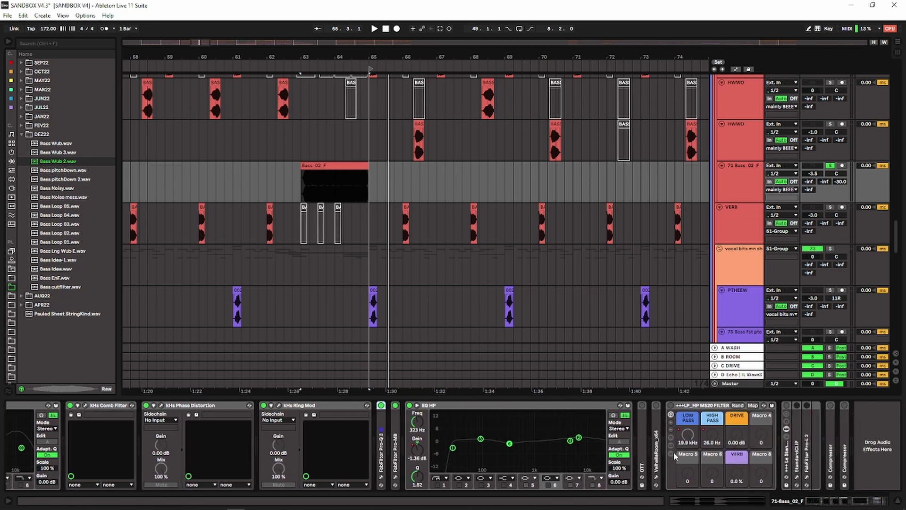
click(644, 448)
key(space)
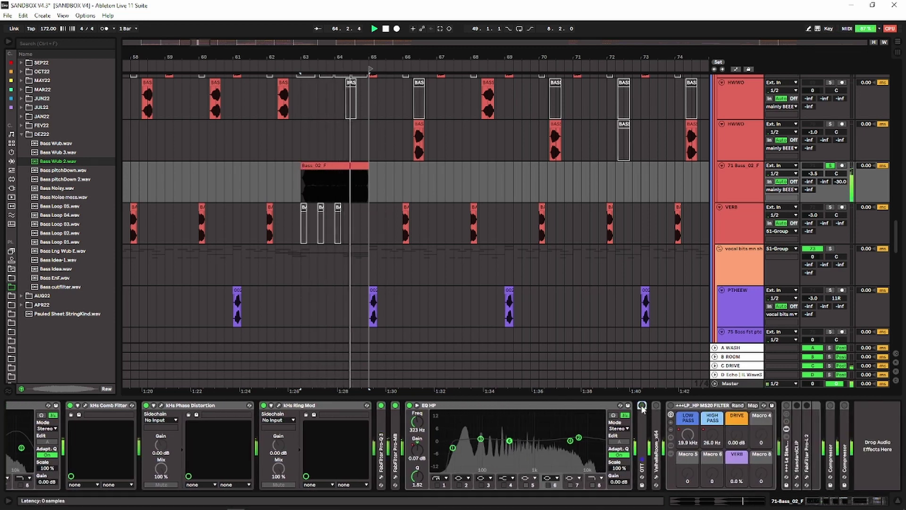
click(642, 405)
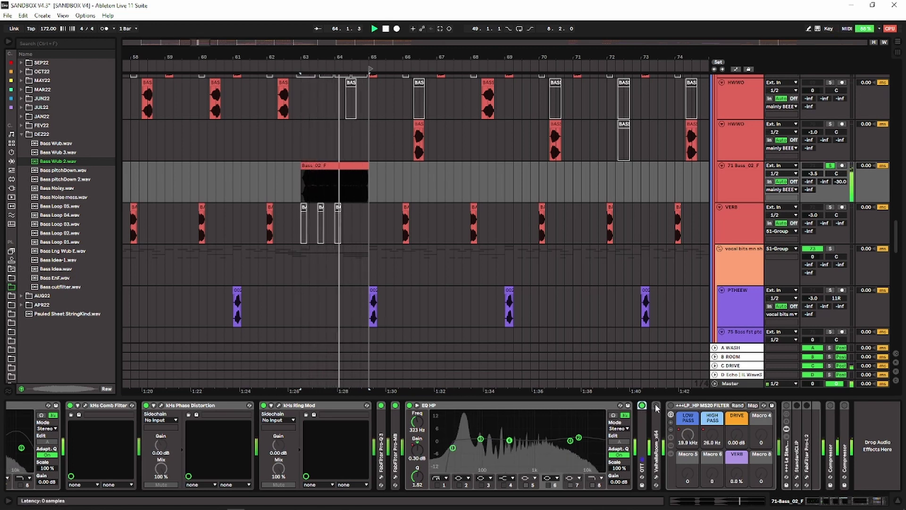
click(656, 405)
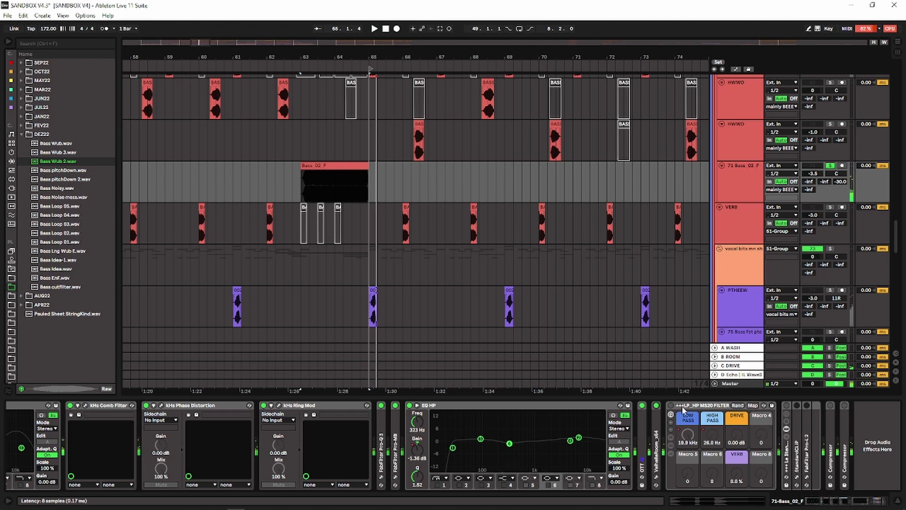
Reactivate the LP_HP MS20 FILTER rack and the remaining effects after it, and select 64.2.1 to 65.2.1 on the Bass_02_F track.
click(670, 407)
click(654, 435)
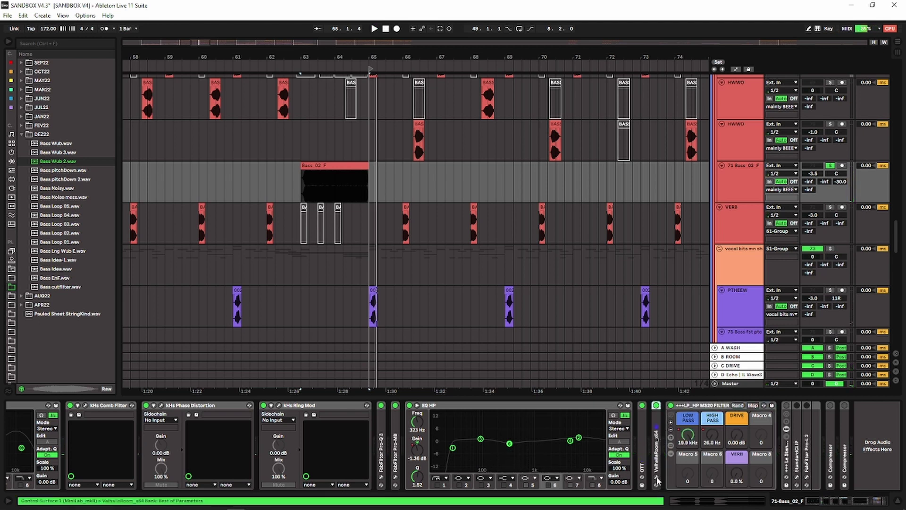
click(692, 409)
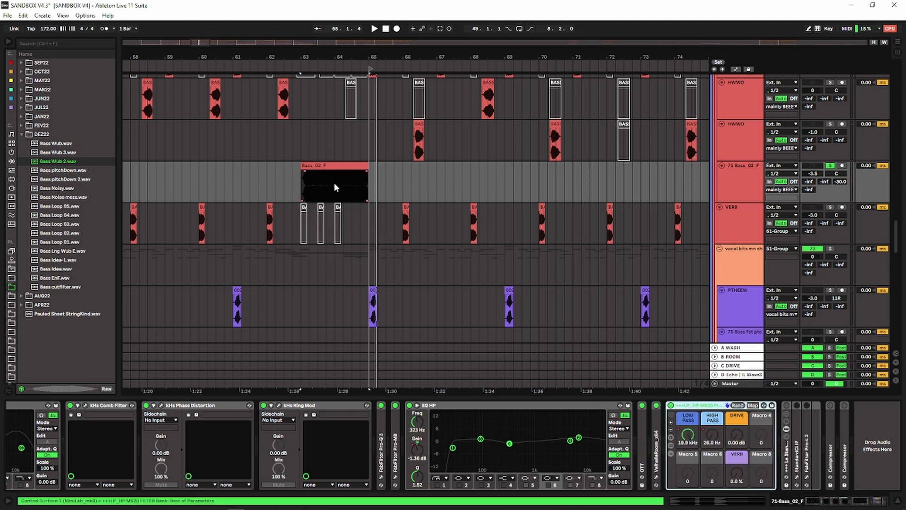
drag(343, 184, 374, 188)
click(777, 412)
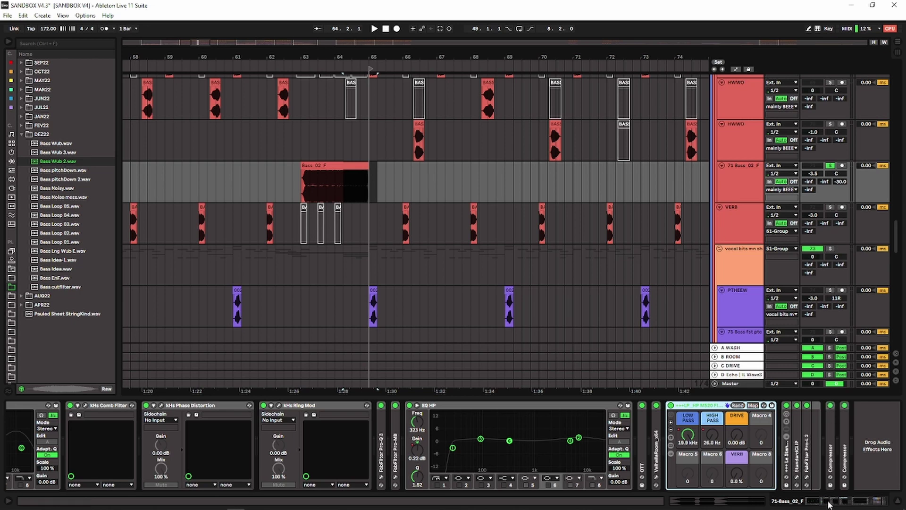
Play the soloed Bass_02_F track's short clips from bar 81.
drag(386, 56, 387, 34)
scroll(413, 221, up, 2)
scroll(413, 221, down, 3)
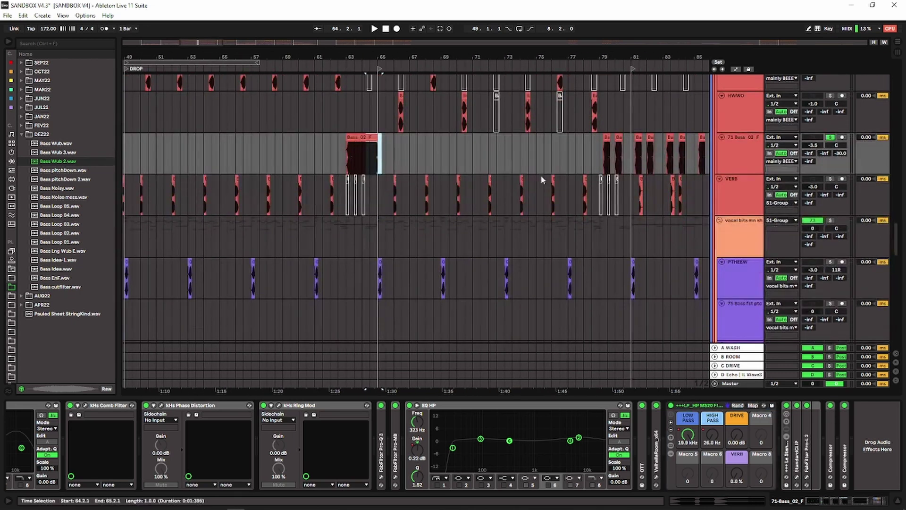
drag(616, 60, 421, 59)
click(437, 161)
key(space)
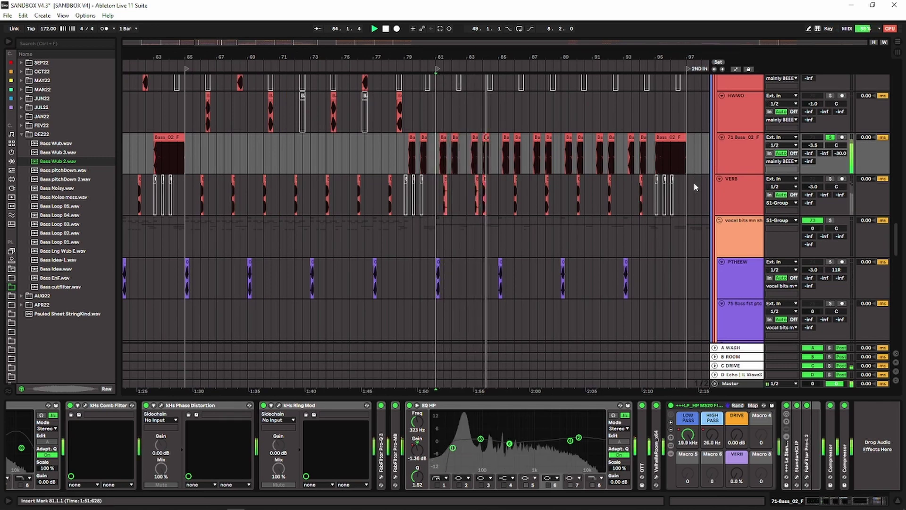
Select the long Bass_02_F clip before the 2ND IN marker, and play the track from bar 143 into the OUTRO.
click(671, 137)
drag(672, 57, 358, 28)
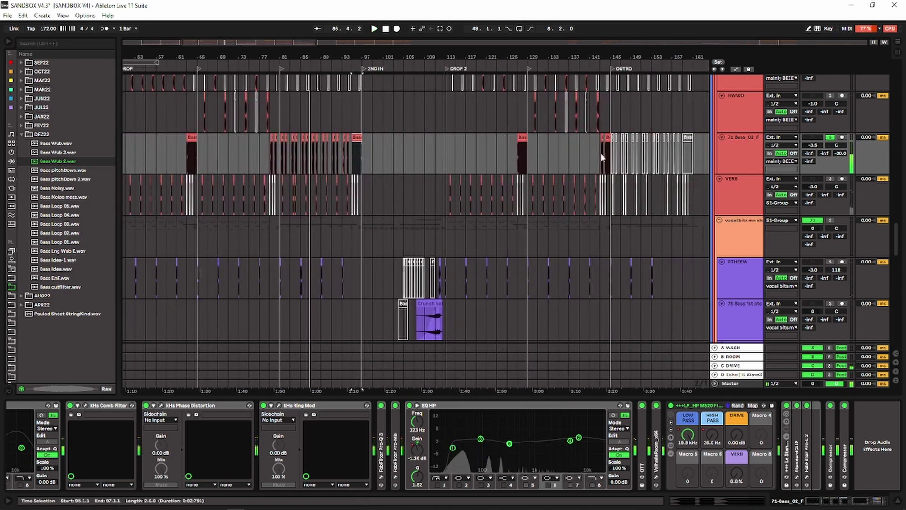
click(598, 154)
key(space)
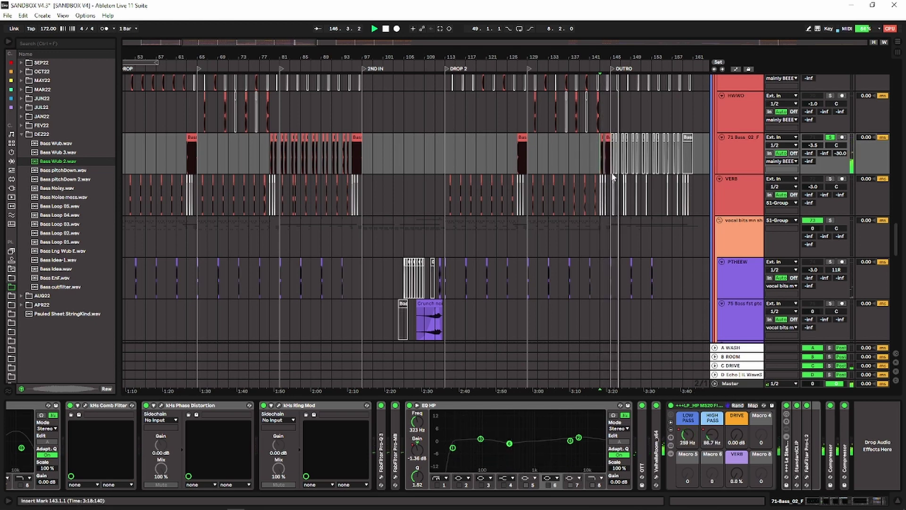
drag(617, 57, 649, 56)
key(space)
Unsolo the Bass_02_F track, solo the VERB track, and play it from 49.4.3 at the start of the drop.
scroll(807, 232, up, 3)
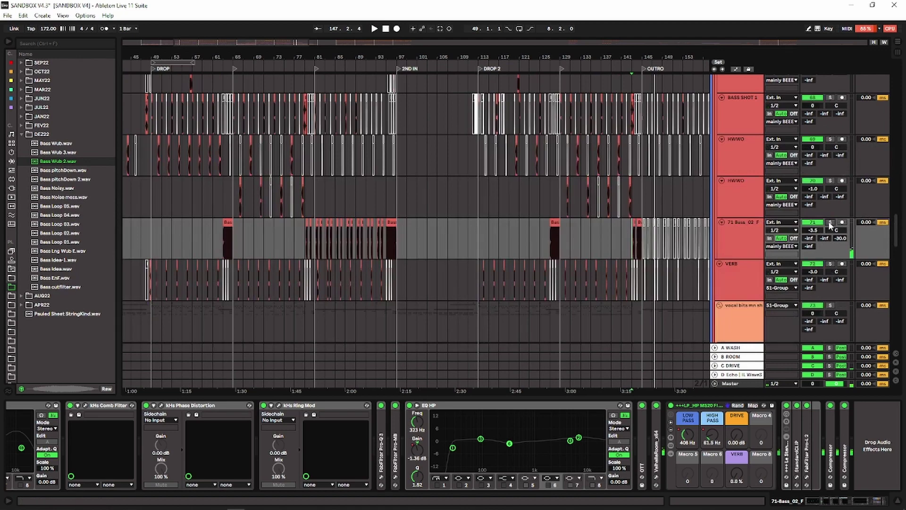
scroll(502, 231, down, 3)
drag(164, 55, 352, 160)
click(307, 166)
drag(312, 57, 315, 155)
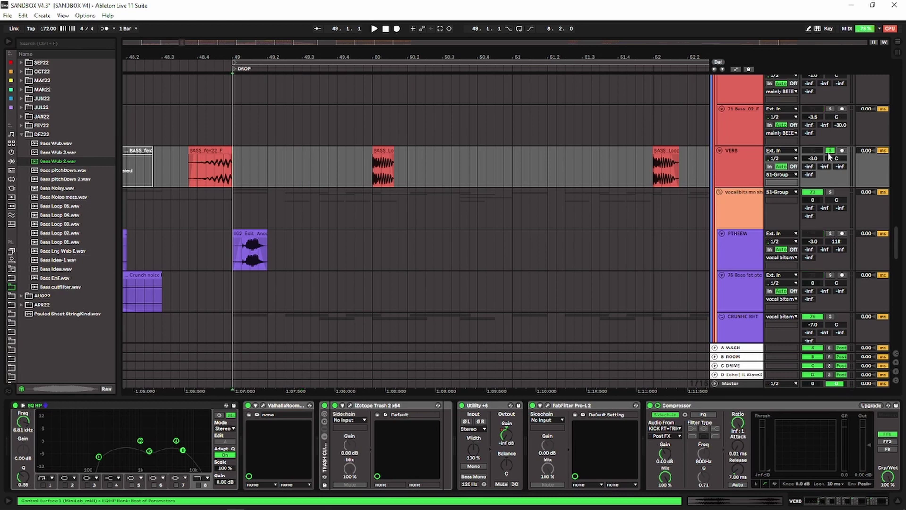
click(354, 166)
key(space)
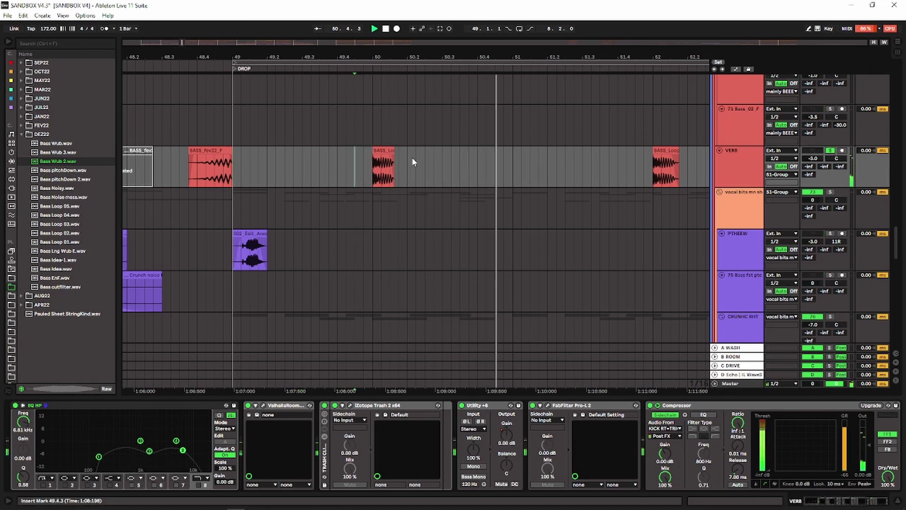
Unsolo the VERB track and play the full mix from just before bars 50 and 49.
key(space)
key(space)
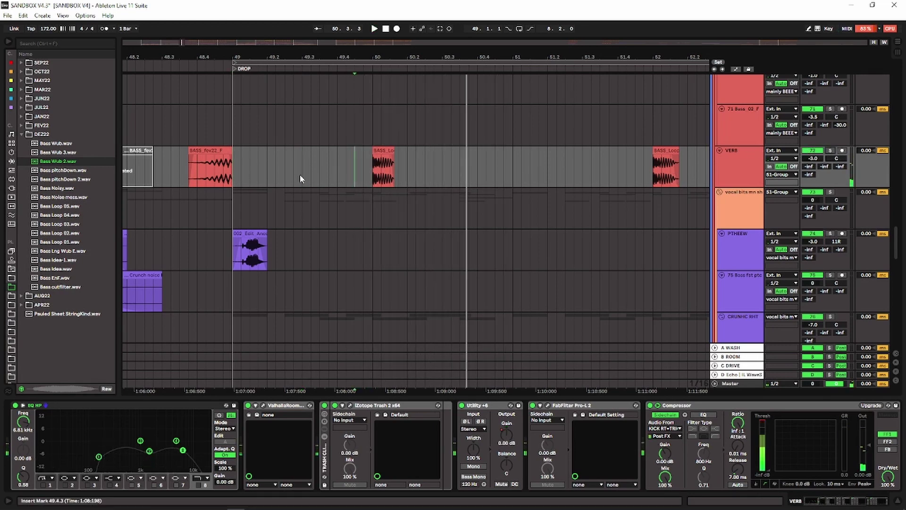
click(224, 132)
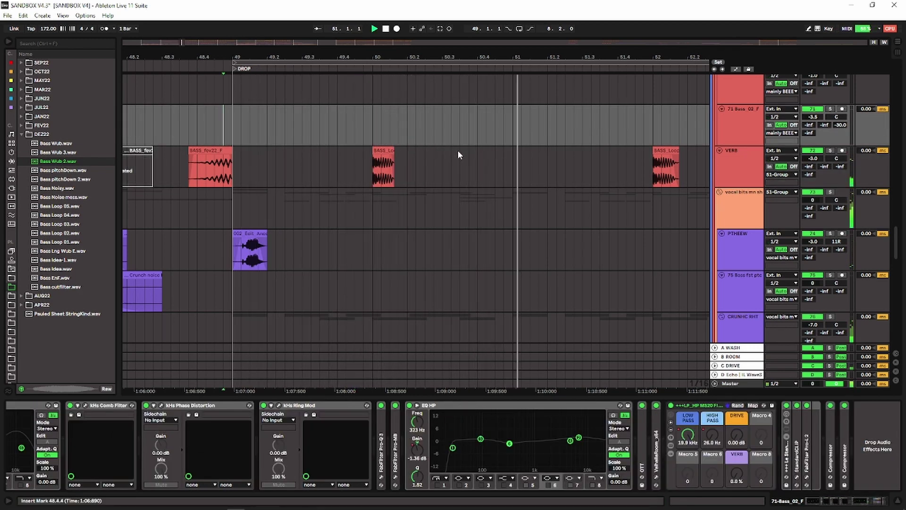
key(space)
Select the VERB track's clip at bar 50 and the gap from 49.1.1 to 50.1.1, and play the full mix from 49.4.4.
click(385, 151)
click(462, 171)
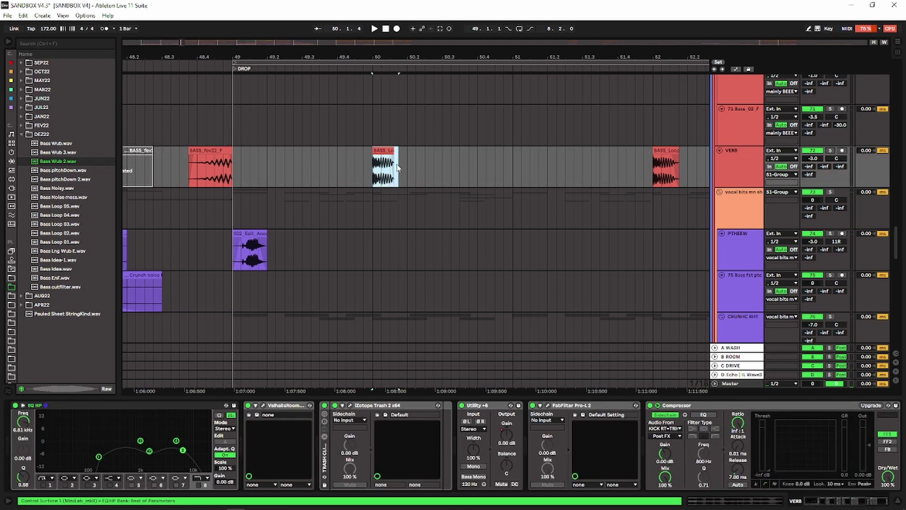
click(355, 166)
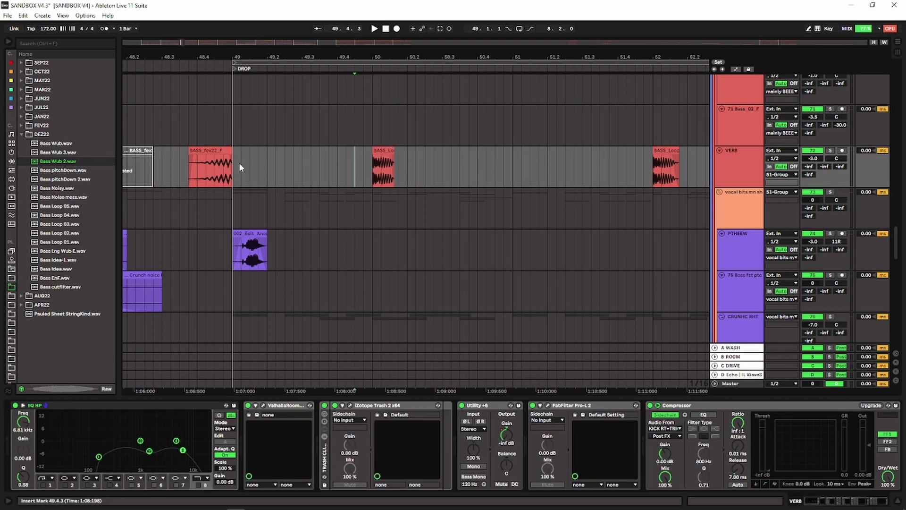
drag(237, 164, 365, 166)
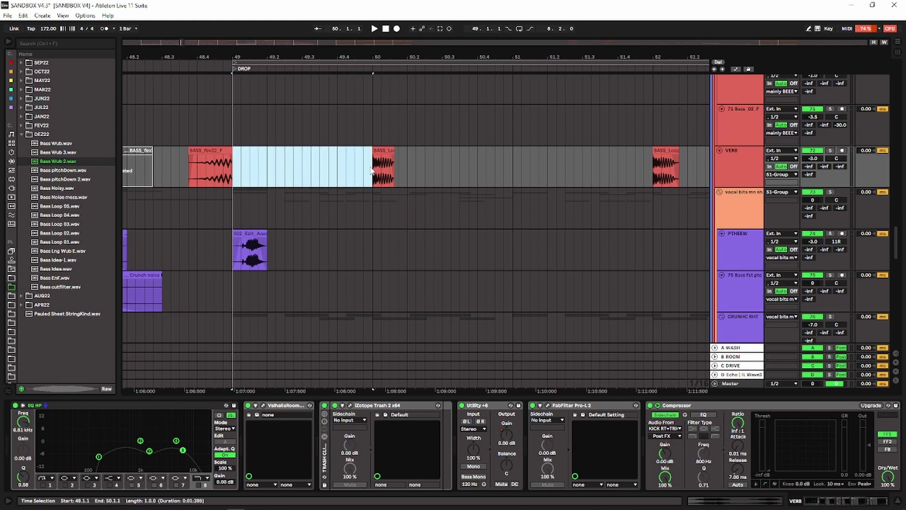
click(367, 165)
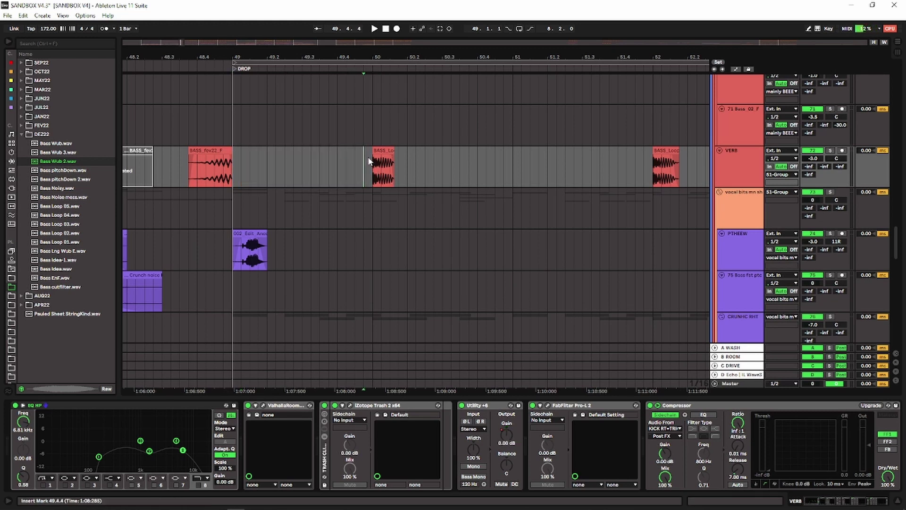
key(space)
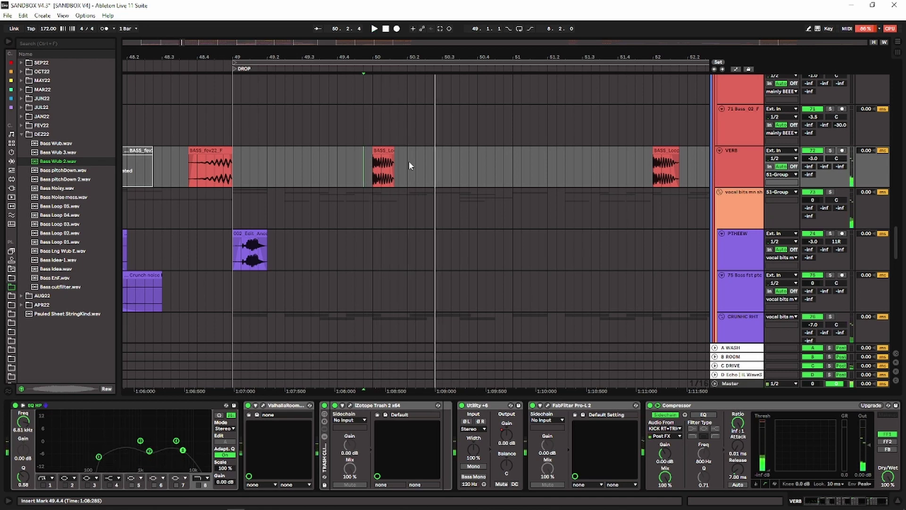
Select the BASS_fov22_D clip on the upper HWWD track, solo that track together with VERB, and place the insert marker before the clip.
scroll(408, 165, up, 3)
click(443, 130)
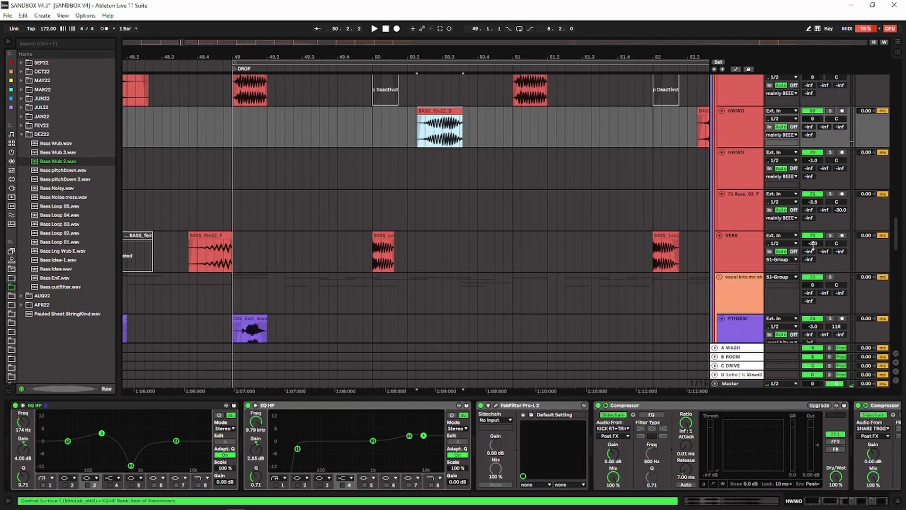
click(829, 236)
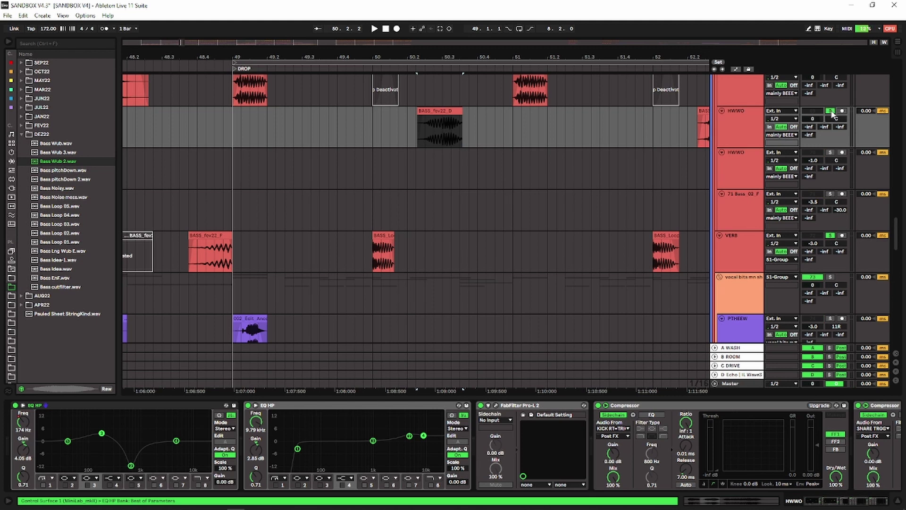
click(356, 132)
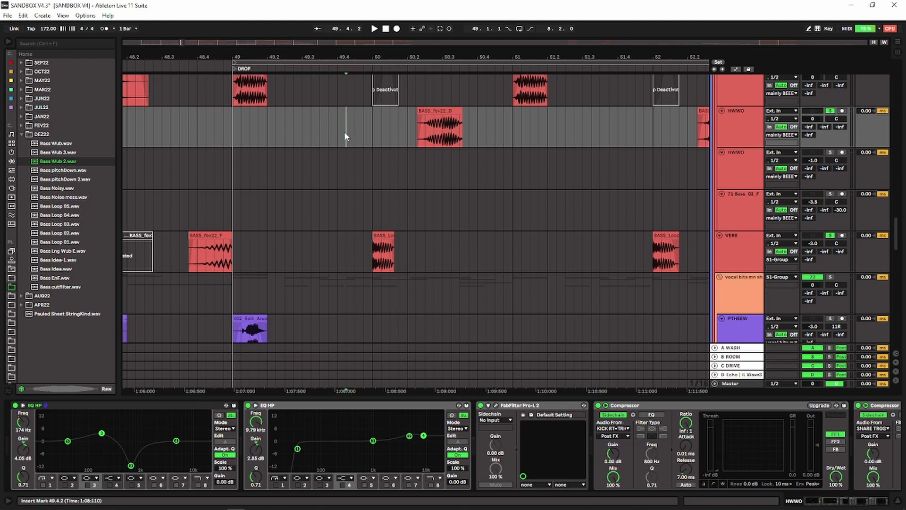
Mark the time range from 49.4.2 spanning the HWWD and VERB clips, and the range around the VERB clip alone.
drag(345, 131, 503, 245)
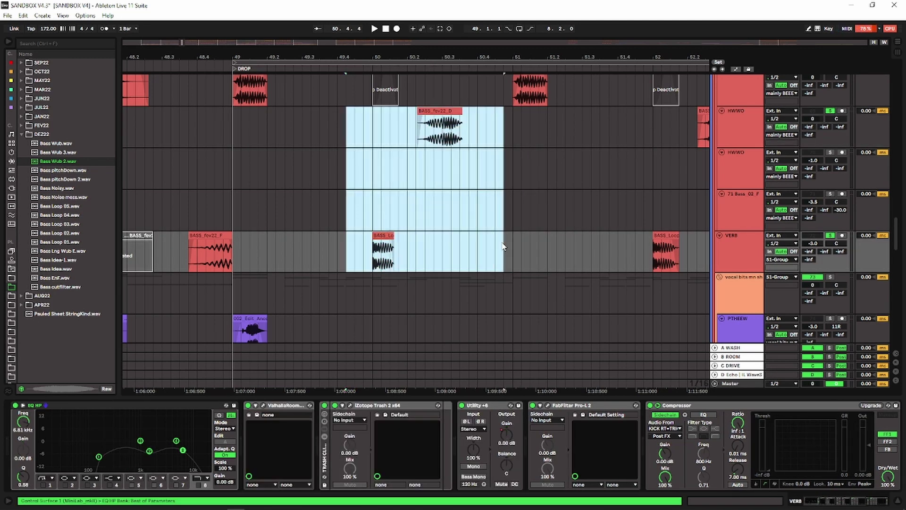
click(354, 133)
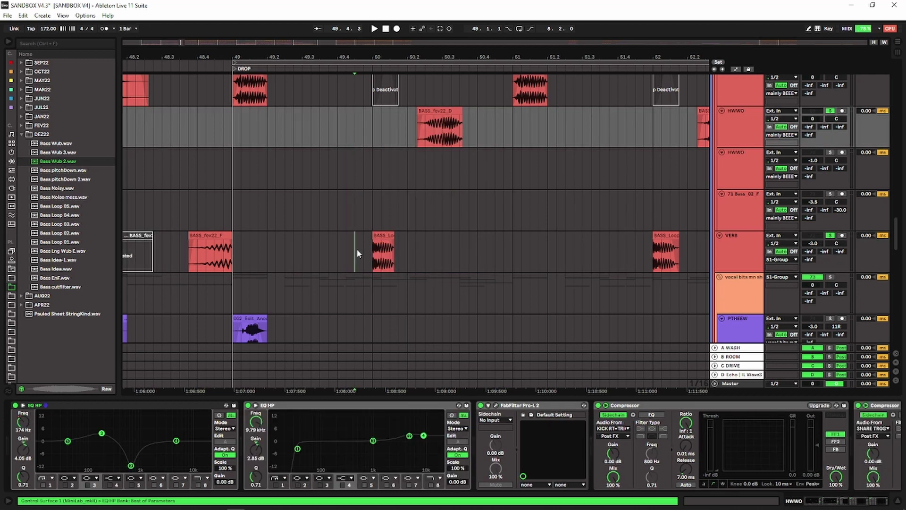
click(356, 252)
drag(356, 247, 433, 250)
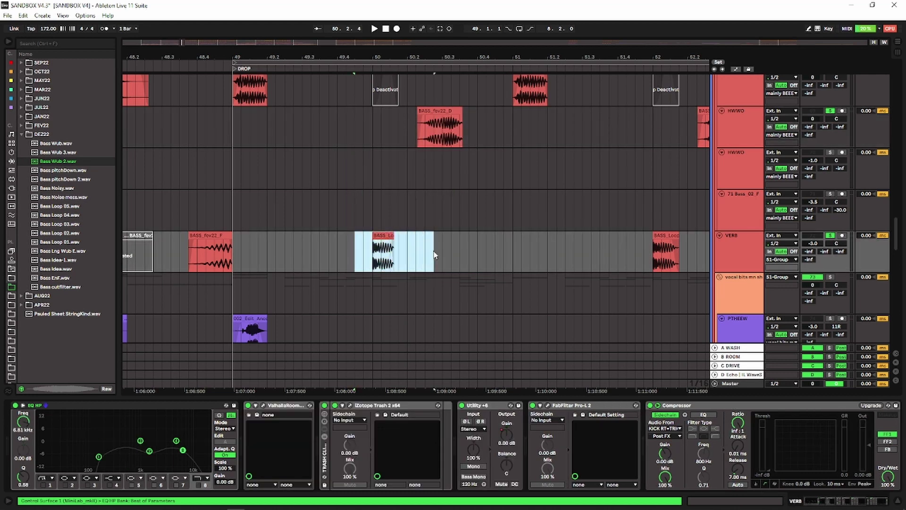
Play the soloed HWWD and VERB tracks from 49.4.2, and replay the passage in the full mix with both unsoloed.
click(347, 128)
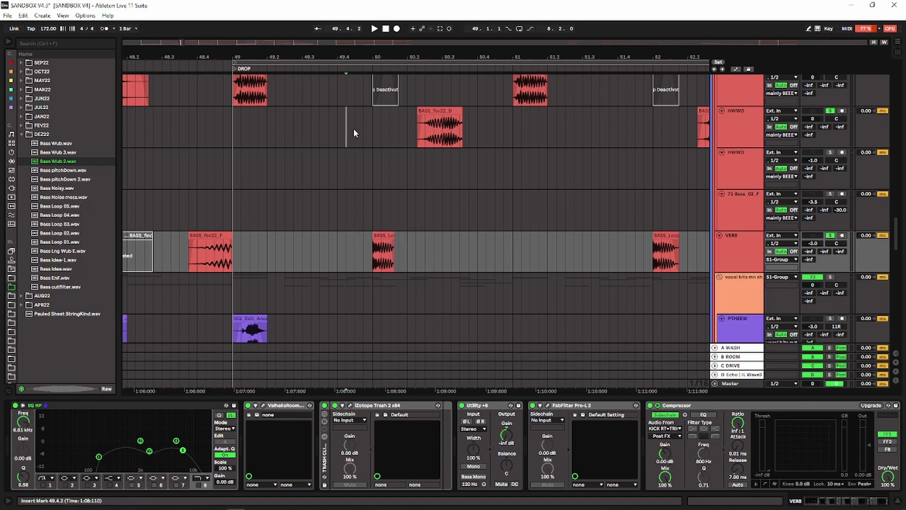
key(space)
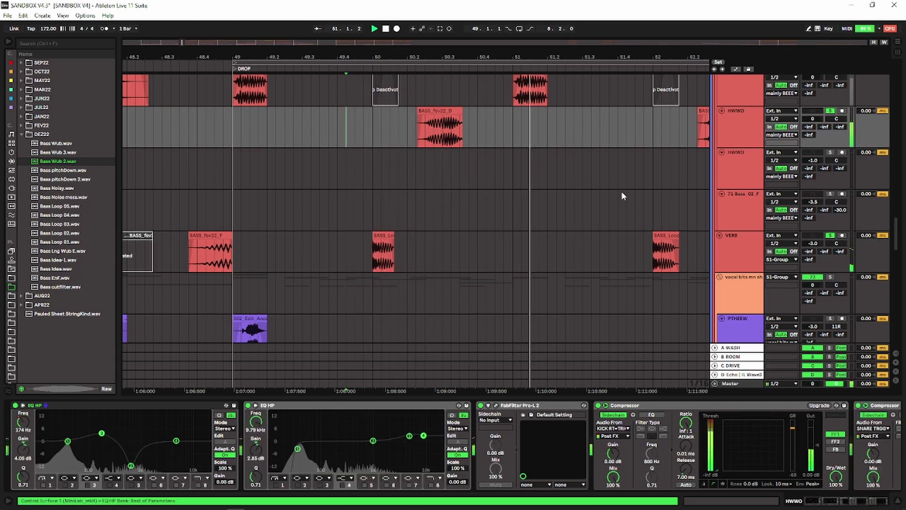
key(space)
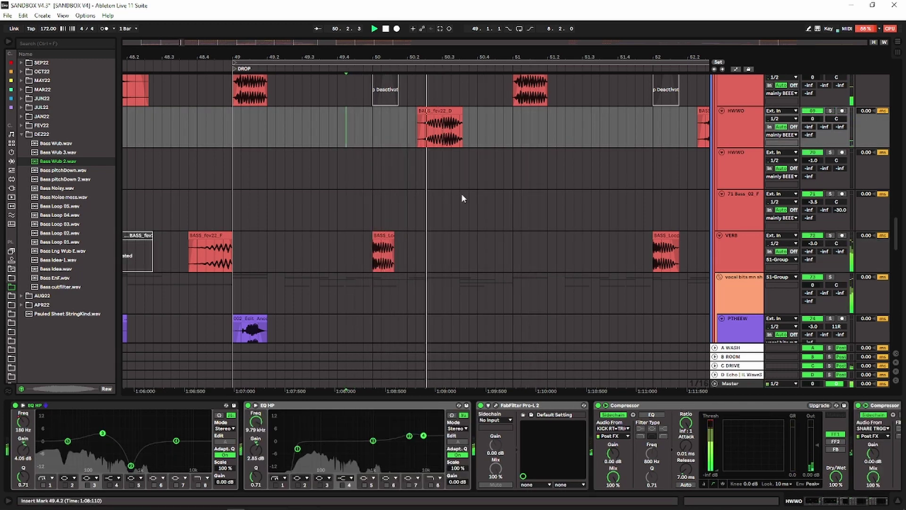
key(space)
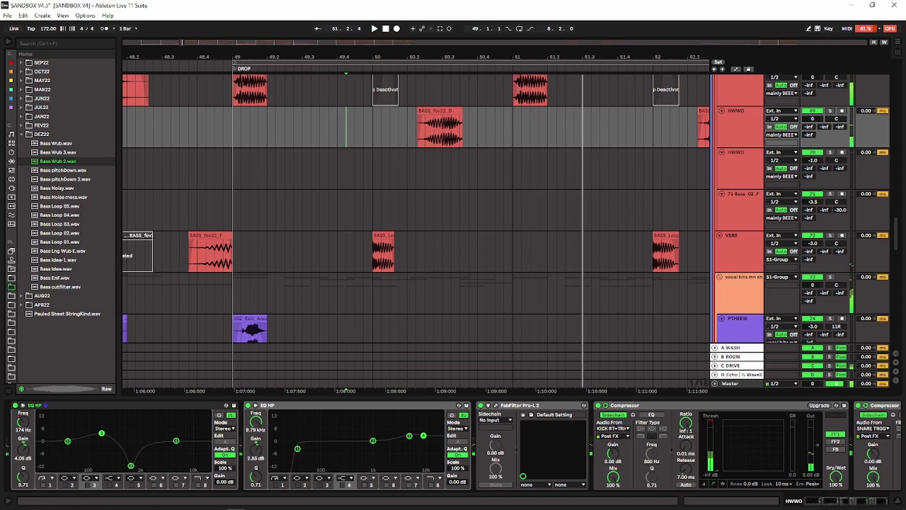
Solo the PTHEEW track in the vocal bits group and play it from 49.1.1 at the start of the drop.
drag(489, 57, 264, 9)
scroll(476, 233, up, 1)
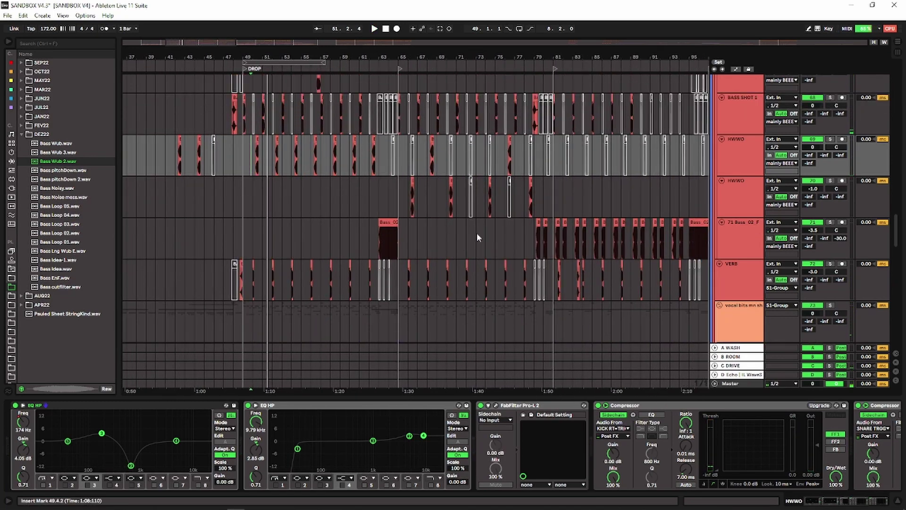
drag(575, 55, 414, 44)
scroll(415, 188, down, 11)
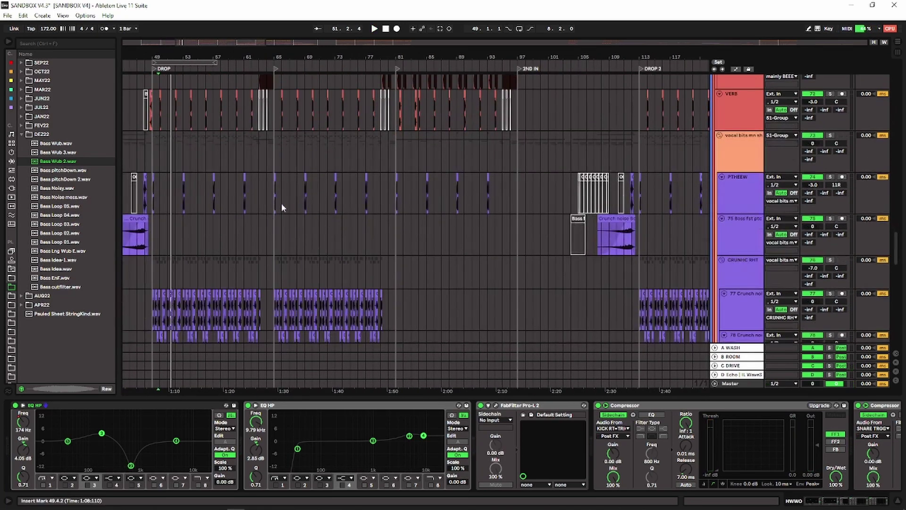
scroll(213, 186, up, 4)
drag(152, 56, 152, 108)
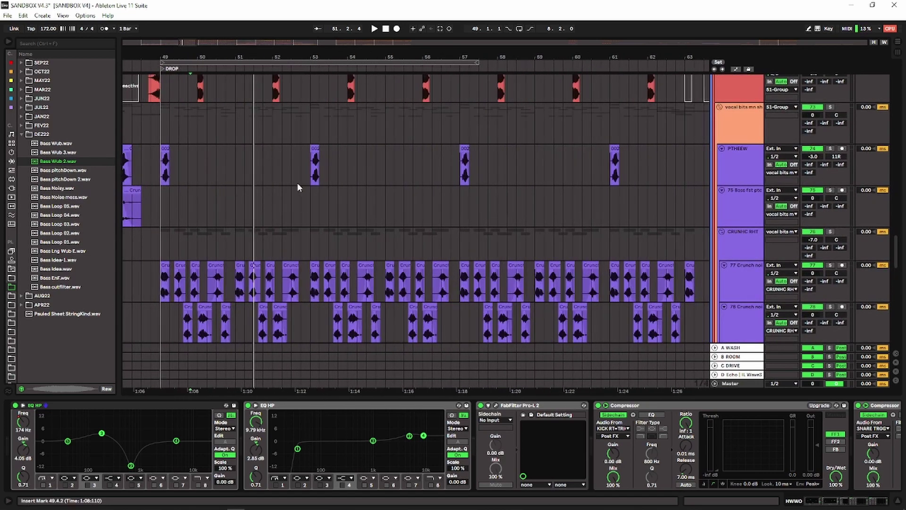
click(162, 164)
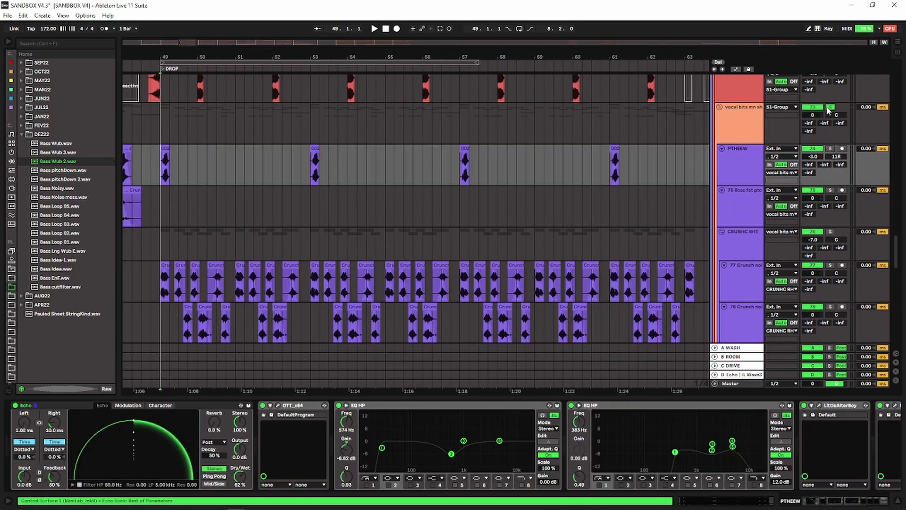
key(space)
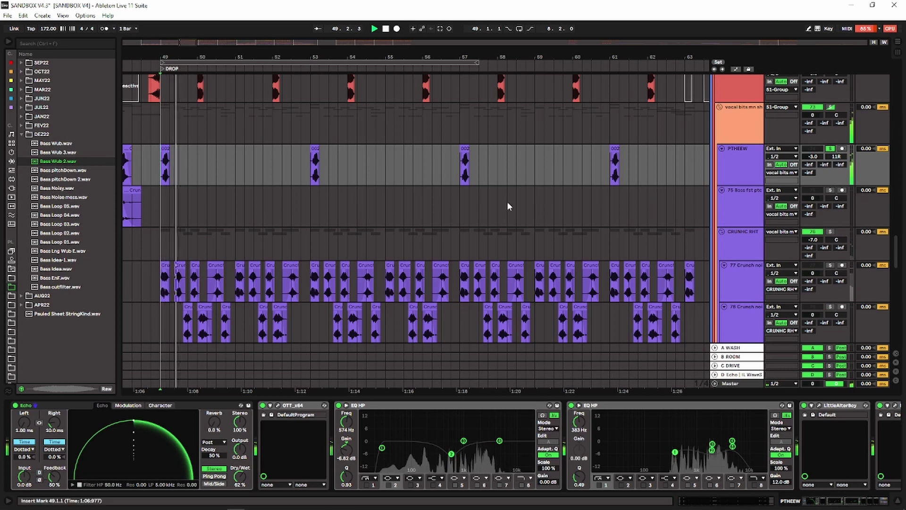
key(space)
key(space)
drag(151, 56, 151, 106)
key(space)
Select the PTHEEW clip at bar 49 and look through the track's effect chain, selecting the first EQ HP device.
click(193, 149)
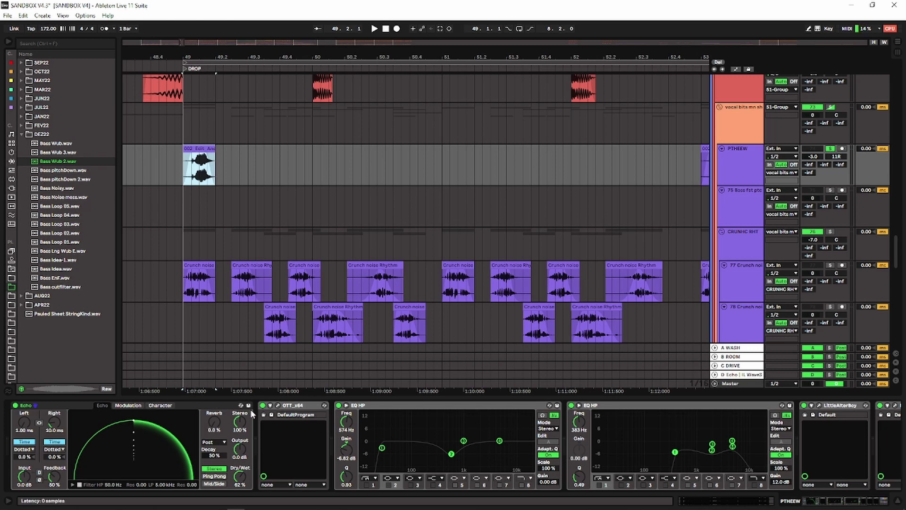
drag(818, 504, 846, 503)
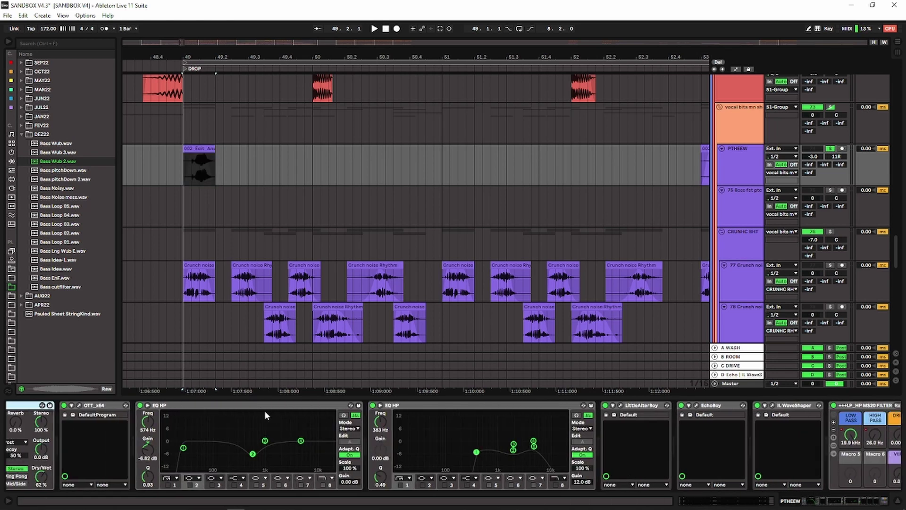
click(265, 413)
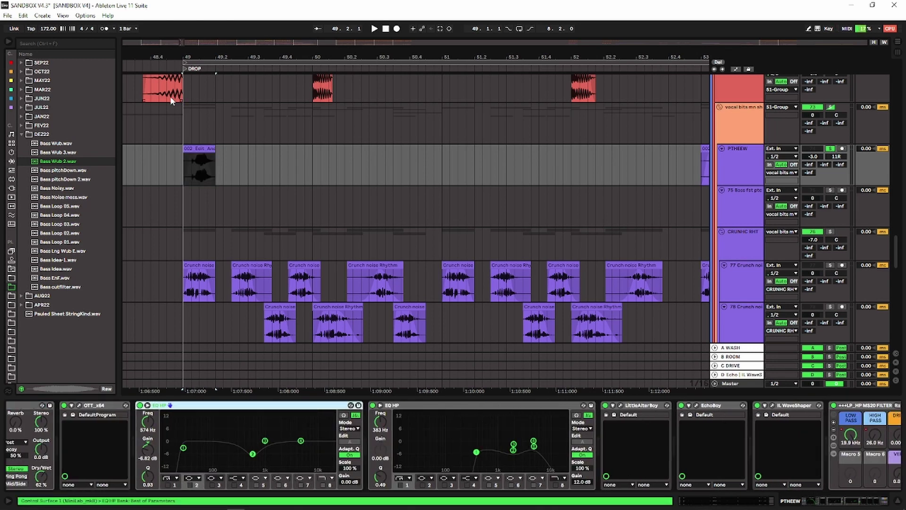
Extend the 002_Edit_Ancor_Voice clip's end to 50.1.2, play the longer sample, and undo the extension.
click(196, 158)
drag(215, 160, 318, 162)
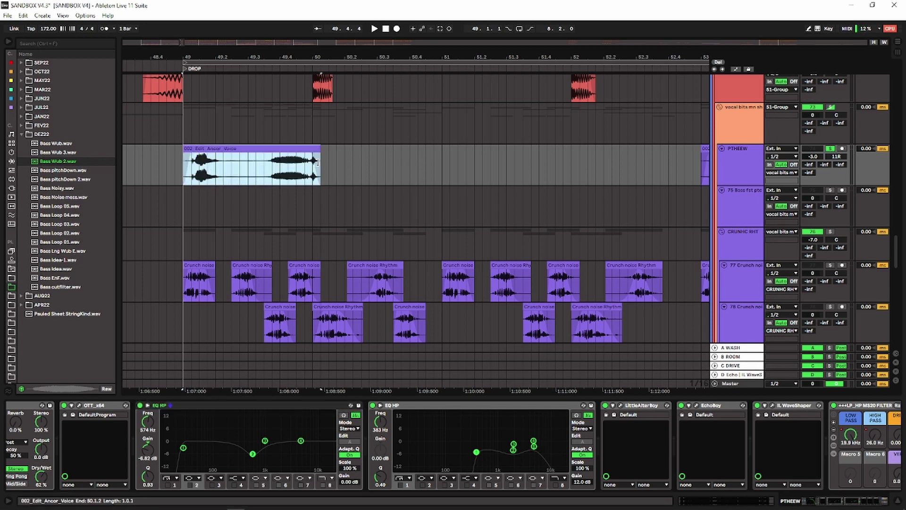
key(space)
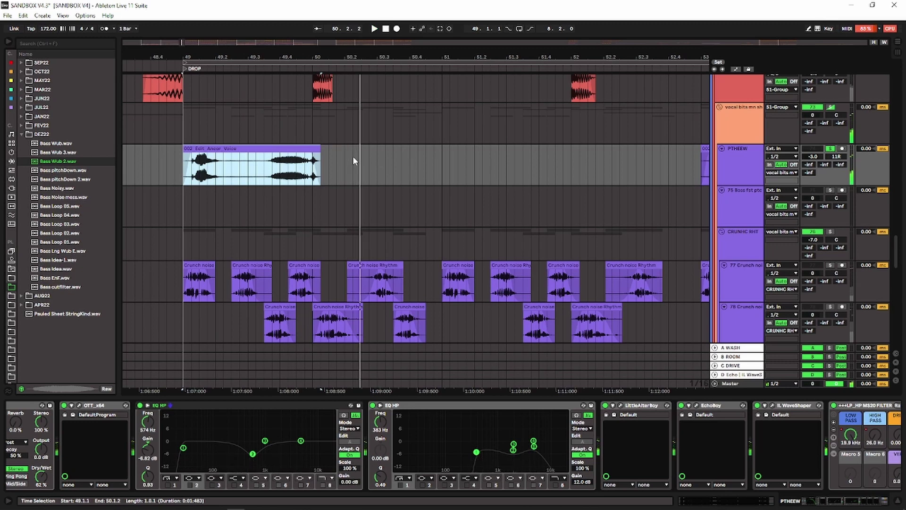
key(ctrl+z)
Unsolo the PTHEEW track and play the full mix from 49.1.1.
click(829, 149)
key(space)
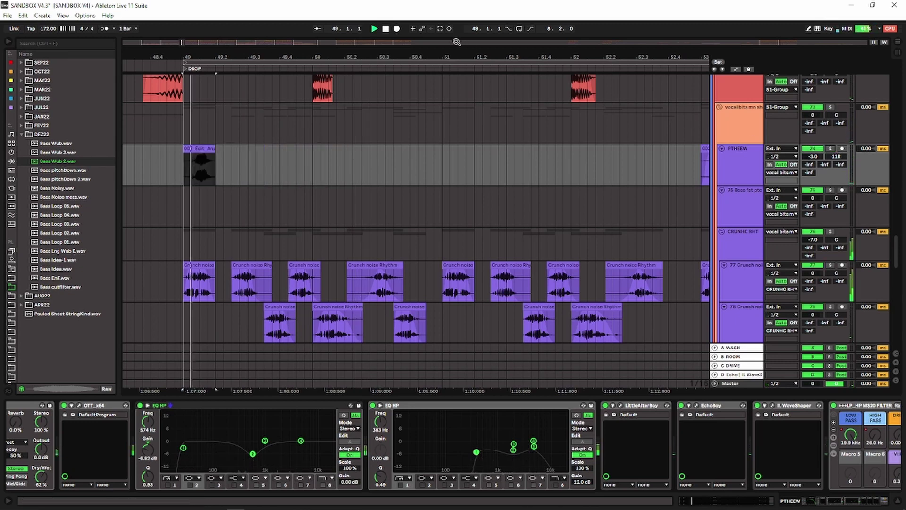
drag(455, 56, 267, 16)
key(minus)
key(minus)
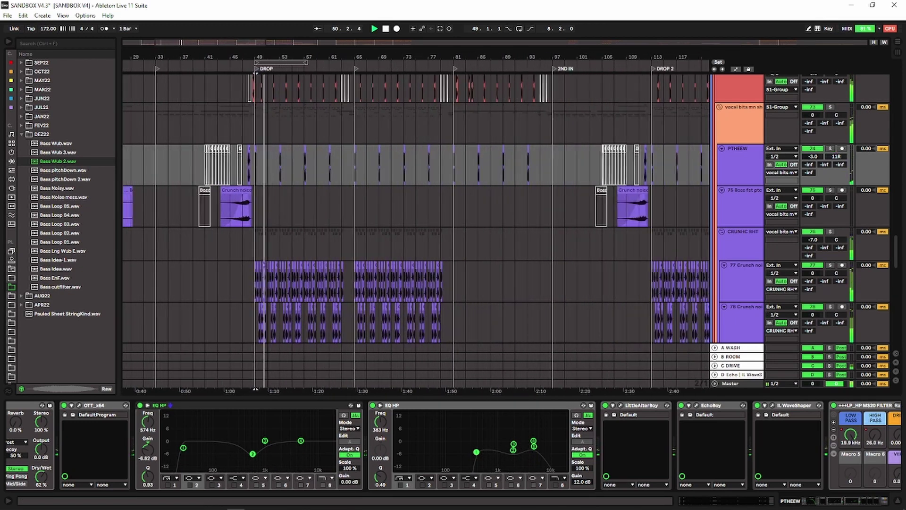
key(space)
Select the HEEW track's clip at 62.2.1 and examine the arrangement of the crunch, vocal and synth tracks around it.
scroll(455, 191, down, 3)
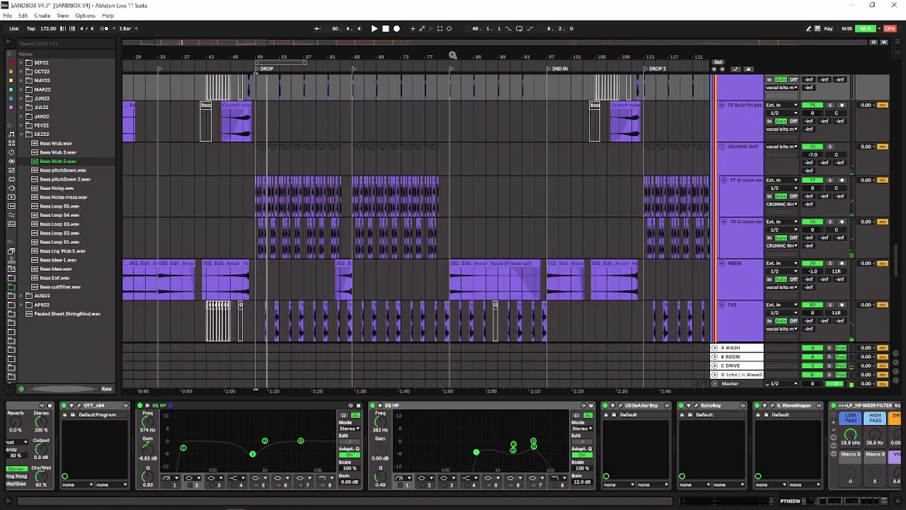
drag(453, 55, 420, 54)
scroll(443, 188, down, 3)
click(315, 180)
scroll(321, 182, down, 4)
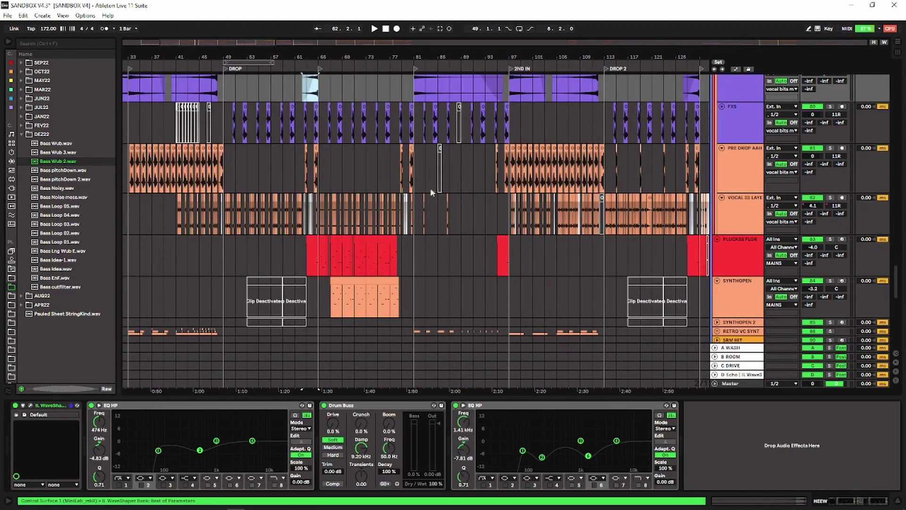
scroll(430, 188, up, 4)
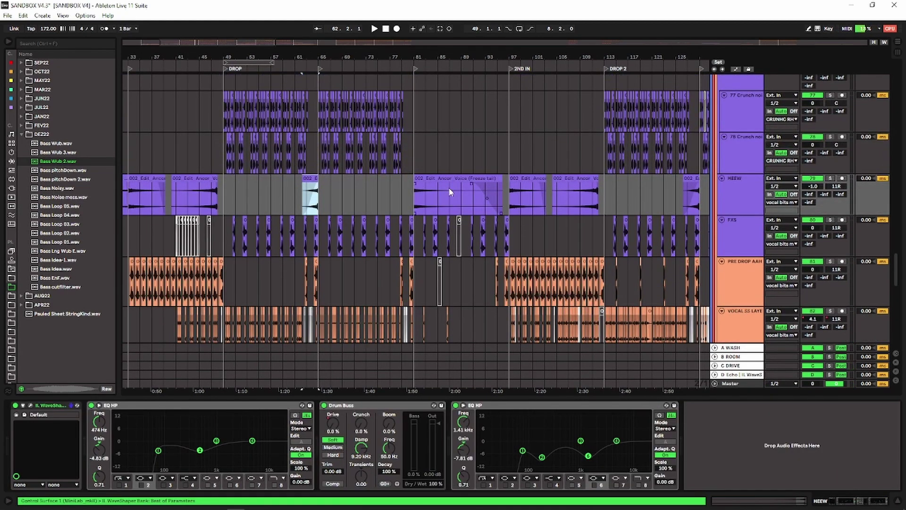
scroll(456, 210, down, 1)
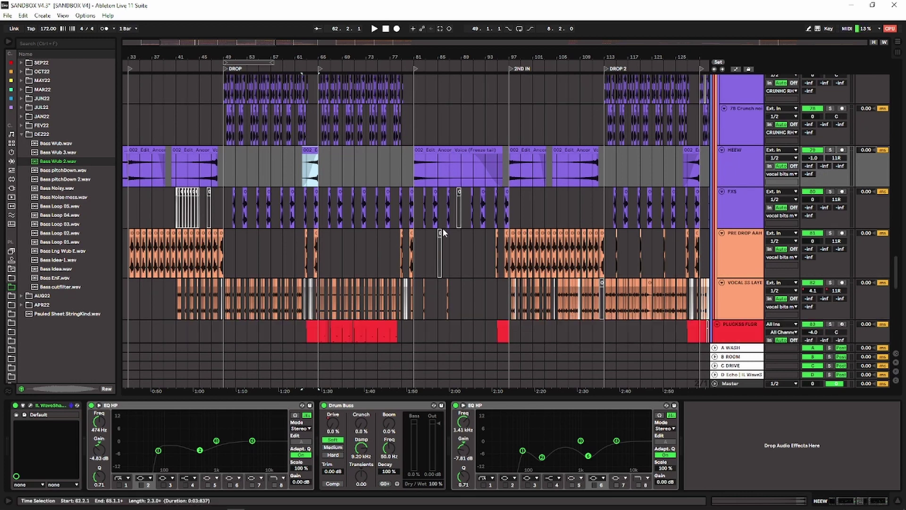
scroll(443, 231, down, 3)
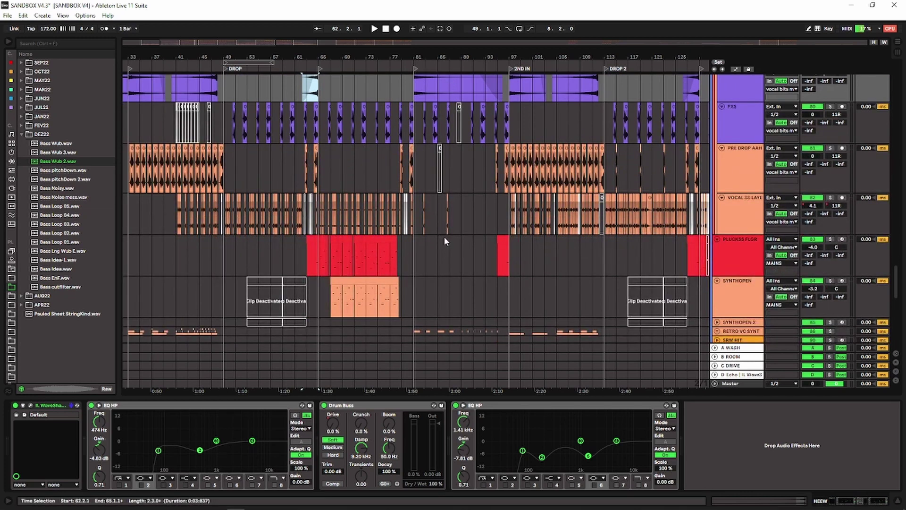
Select the PLUCKSS FLGR track, solo it, and play its pluck part from 64.3.1.
scroll(443, 235, down, 4)
drag(329, 55, 330, 99)
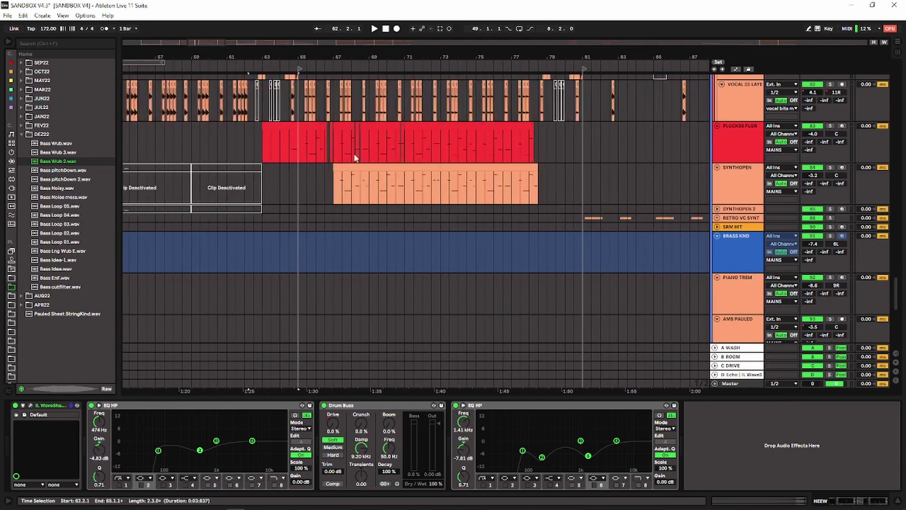
scroll(268, 213, up, 2)
click(738, 201)
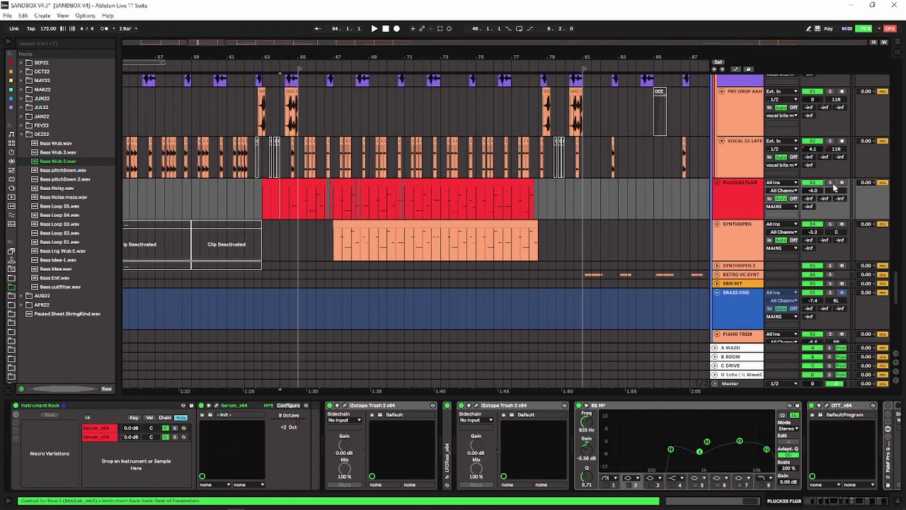
key(space)
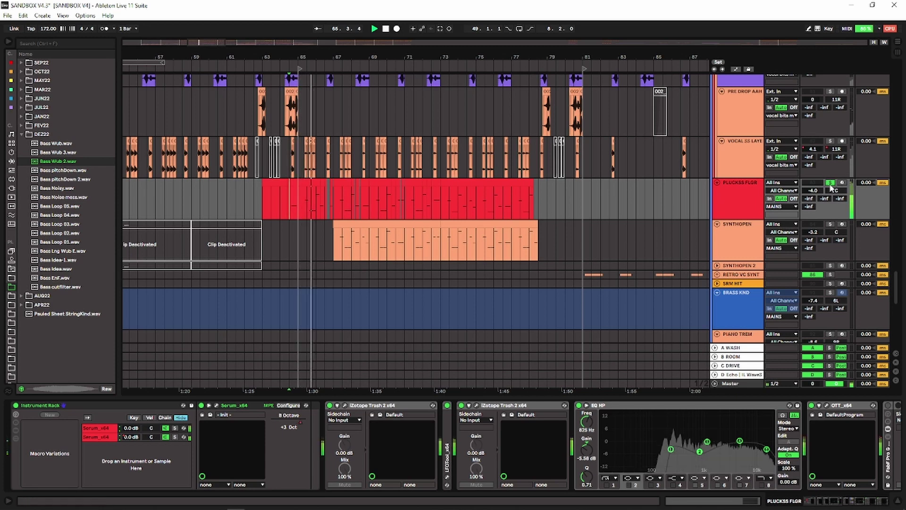
Open the first Serum instrument in the PLUCKSS FLGR Instrument Rack to inspect its oscillators and filter, and close its window.
click(743, 207)
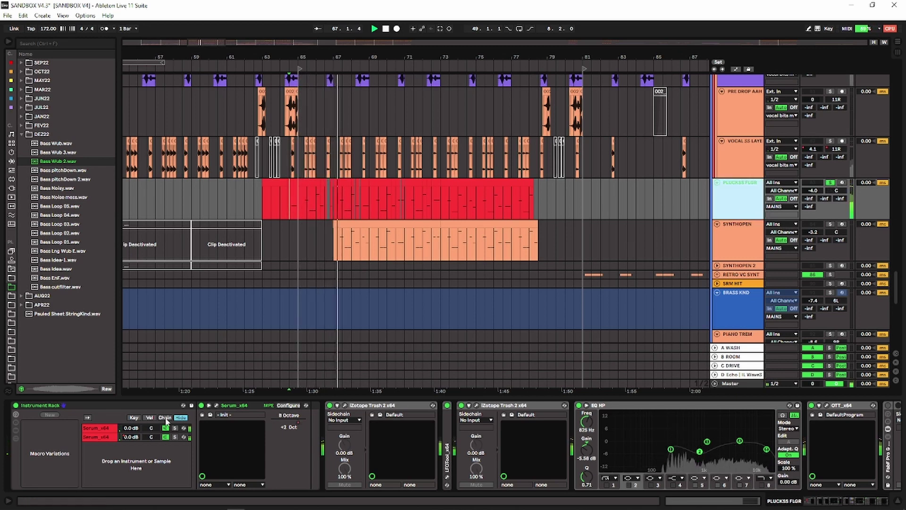
click(223, 414)
click(218, 406)
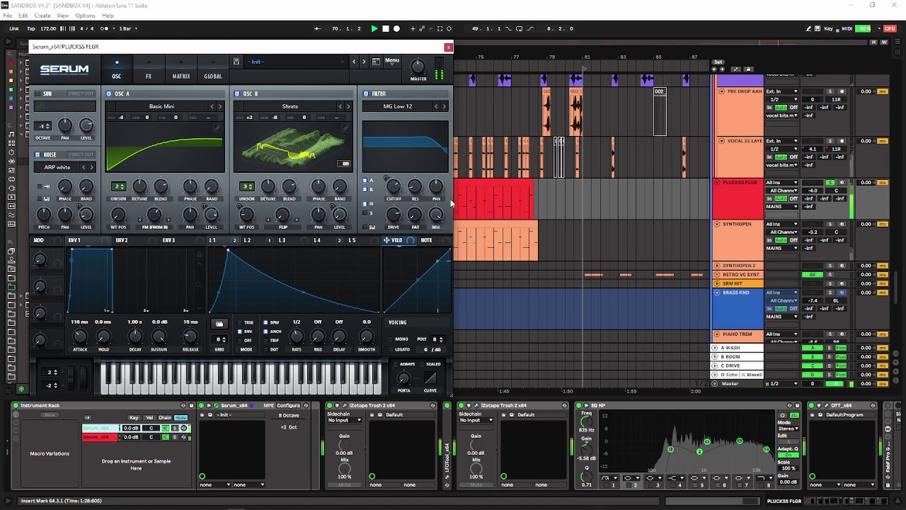
click(448, 48)
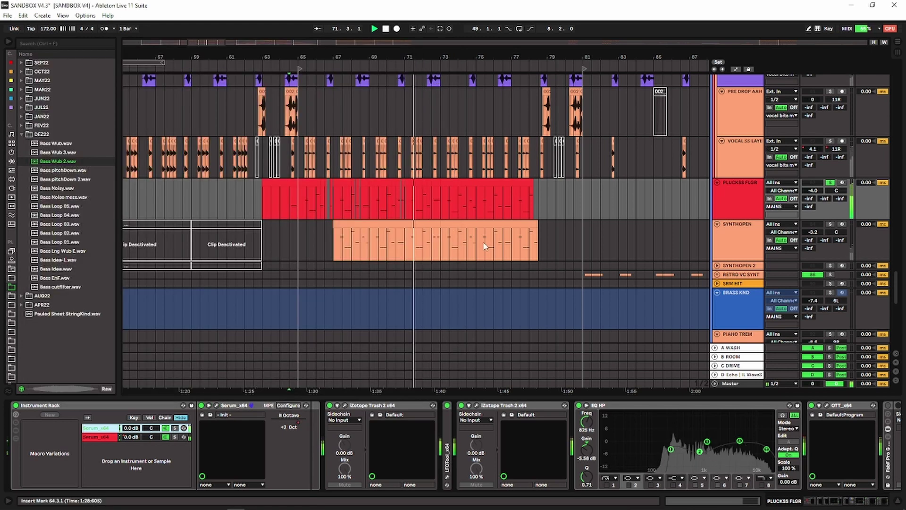
Select the first iZotope Trash 2 device in the PLUCKSS FLGR chain and replay the soloed track from 64.3.1.
click(411, 416)
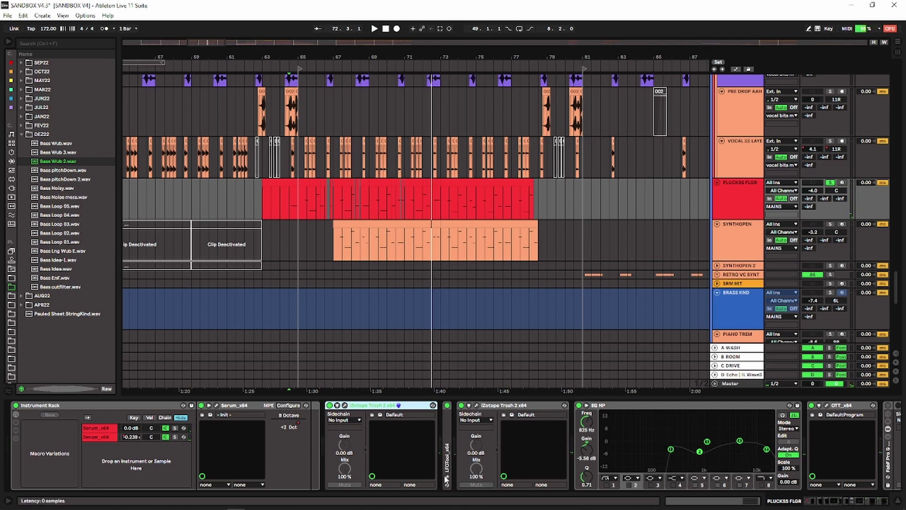
key(space)
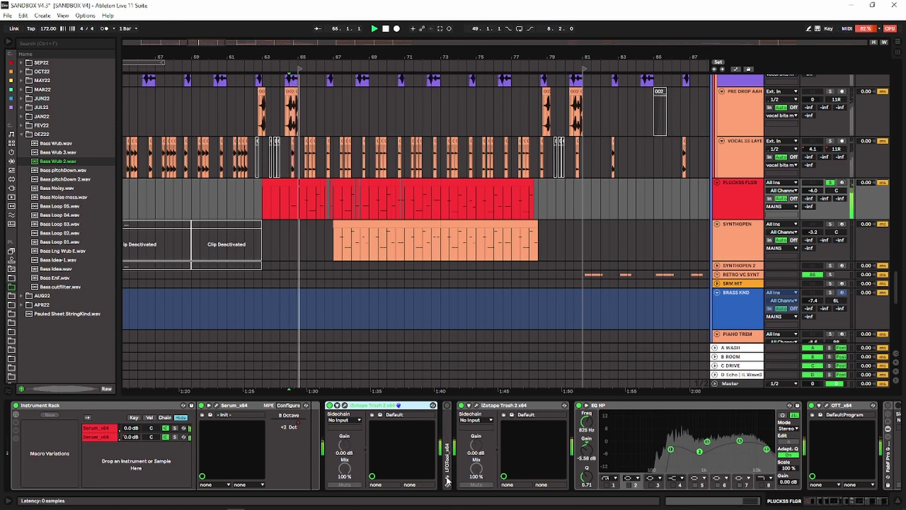
Open LFOTool on the PLUCKSS FLGR track to inspect its curve, switch the device on, and close its window.
click(447, 479)
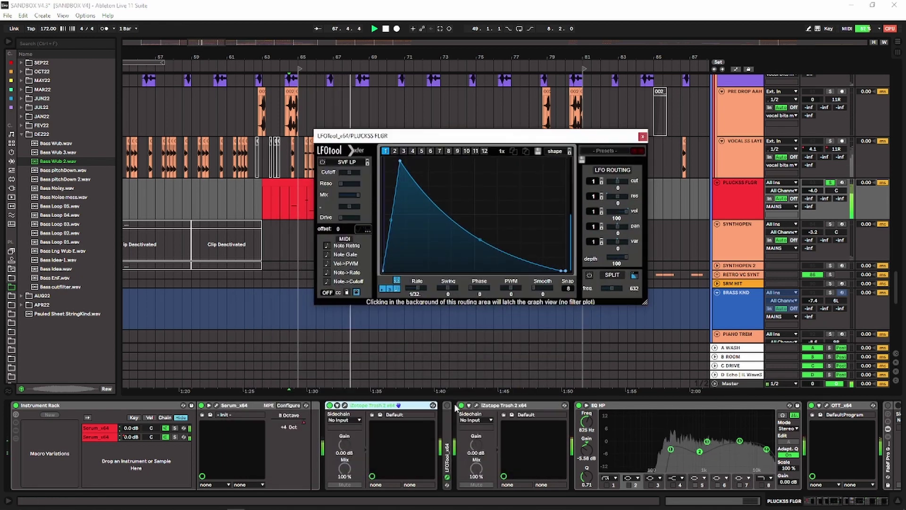
click(447, 405)
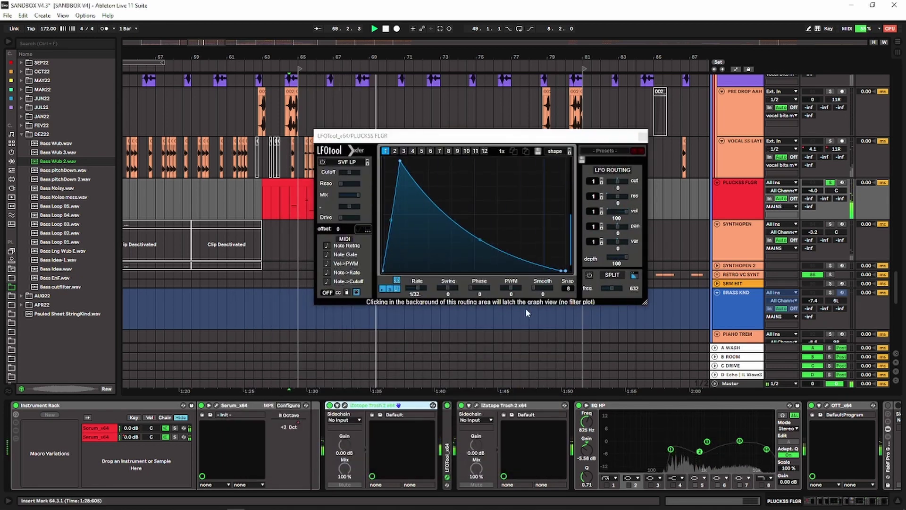
click(643, 137)
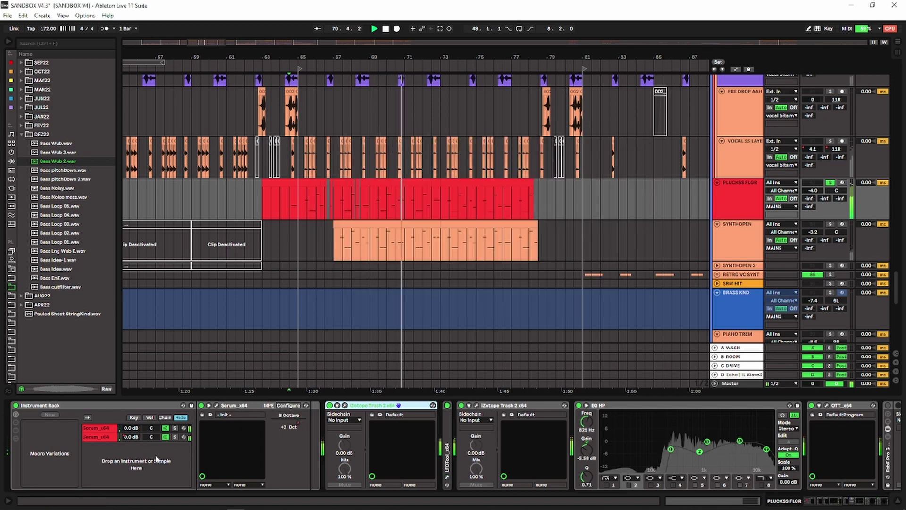
Select the second Serum chain in the PLUCKSS FLGR Instrument Rack, audition it in solo, and bring the first chain back in.
click(105, 436)
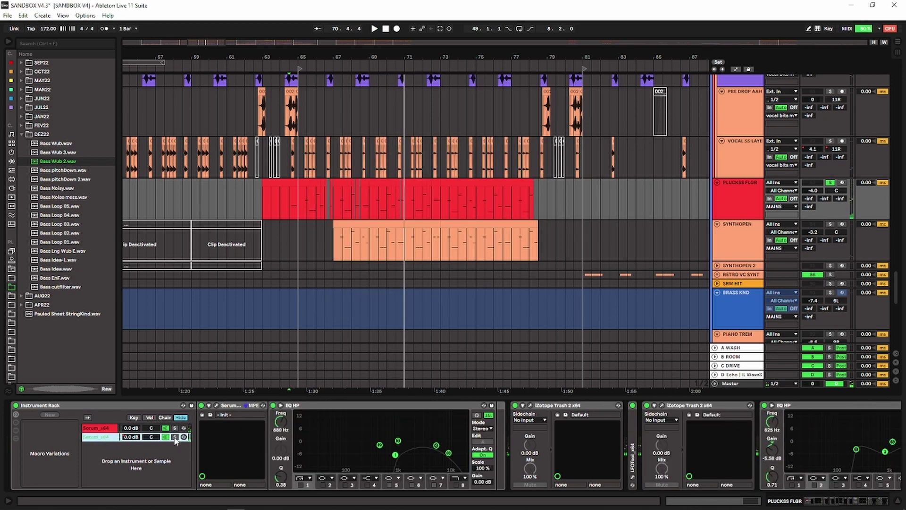
key(space)
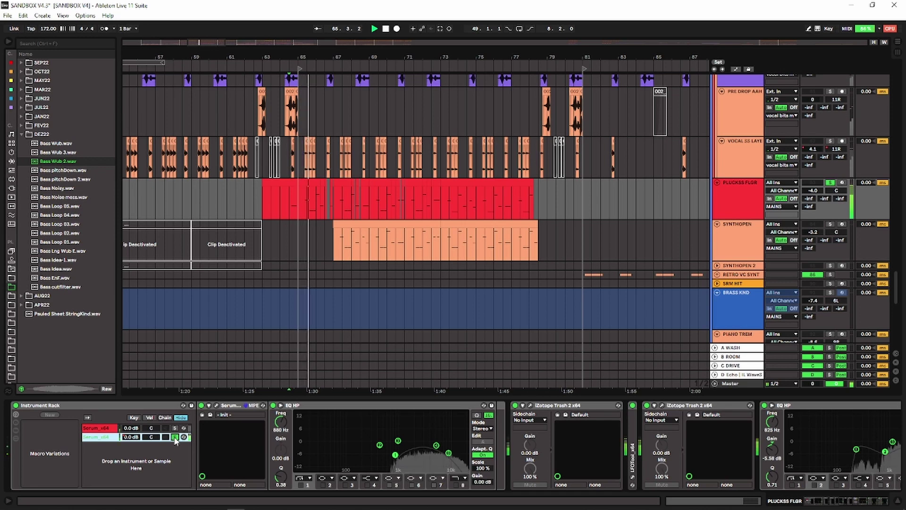
click(175, 436)
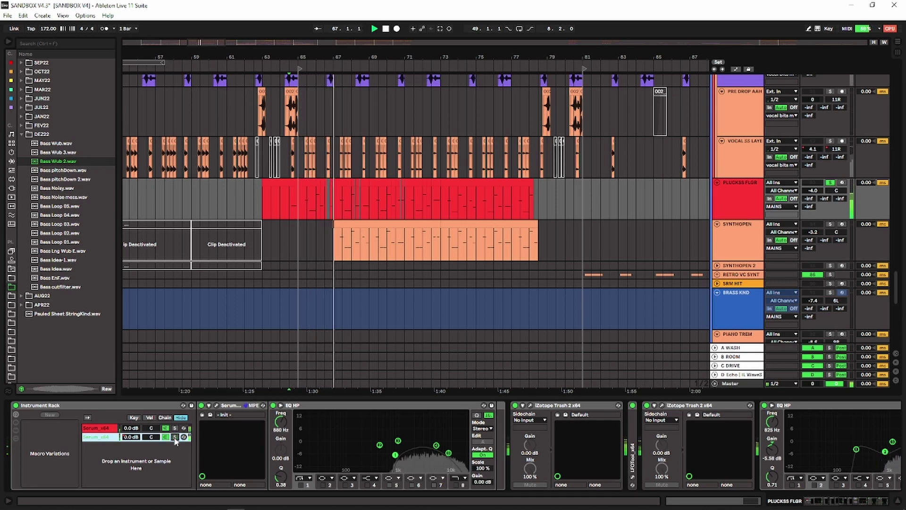
Examine the rest of the PLUCKSS FLGR device chain, through EQ MID-SIDE and the two sidechained Compressors.
click(829, 504)
drag(829, 503, 863, 502)
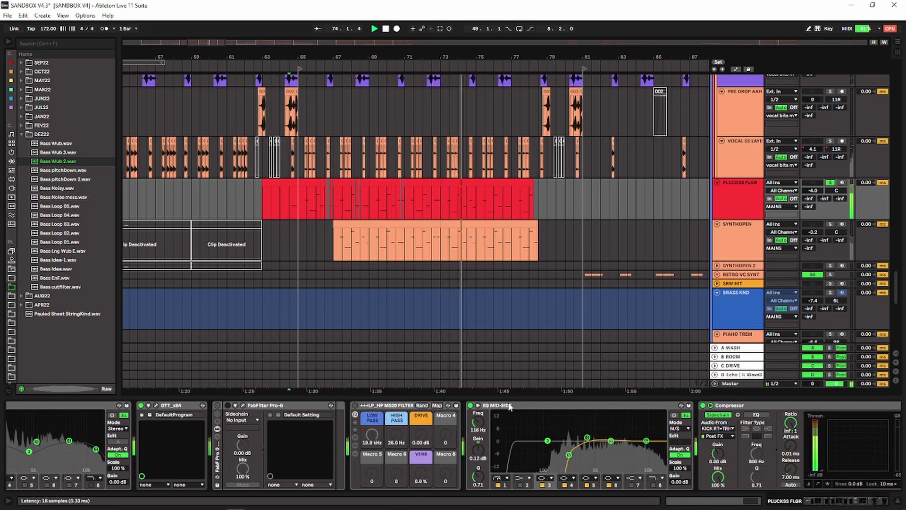
drag(829, 501, 886, 496)
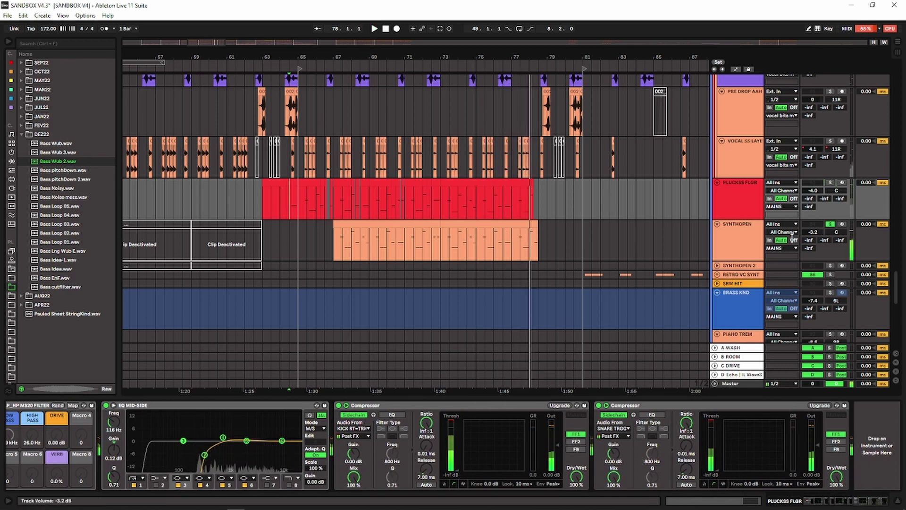
Solo the SYNTHOPEN track, play it from 67.1.1, and compare its part with the PLUCKSS FLGR clips from bar 67.
click(366, 241)
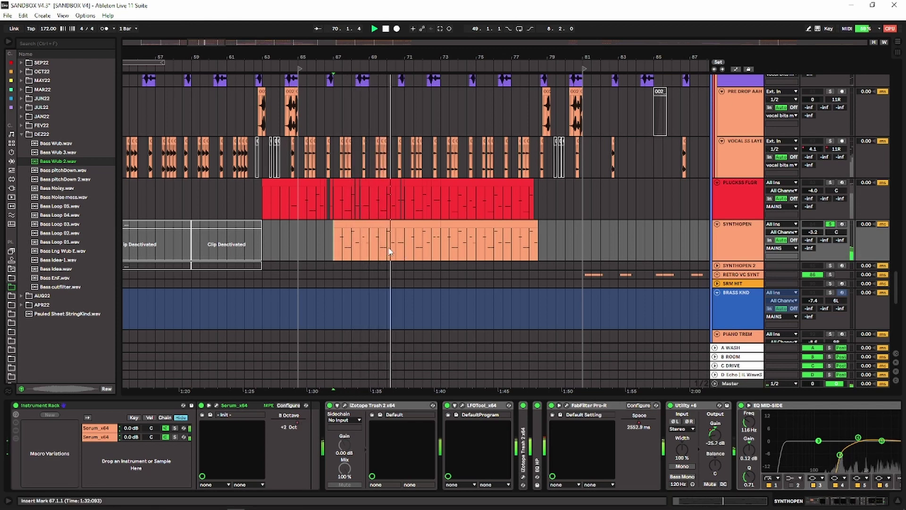
drag(355, 204, 511, 203)
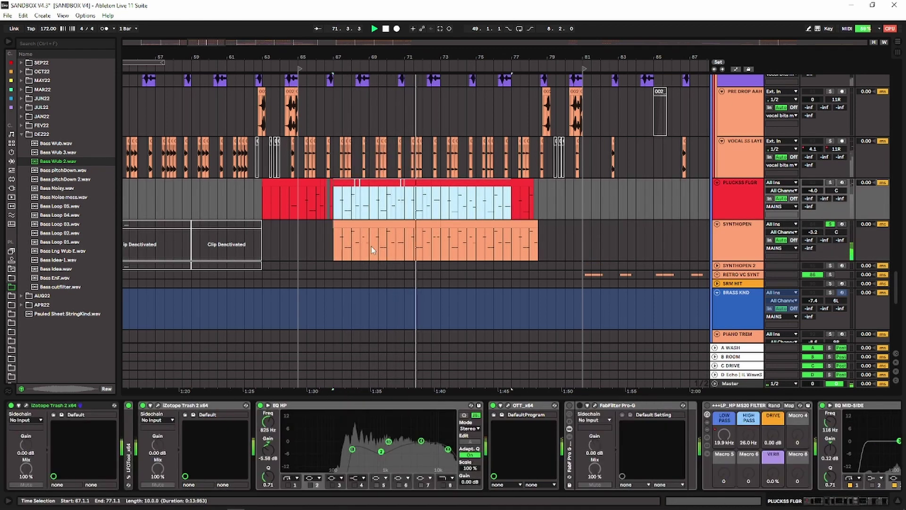
click(370, 237)
drag(332, 188, 460, 206)
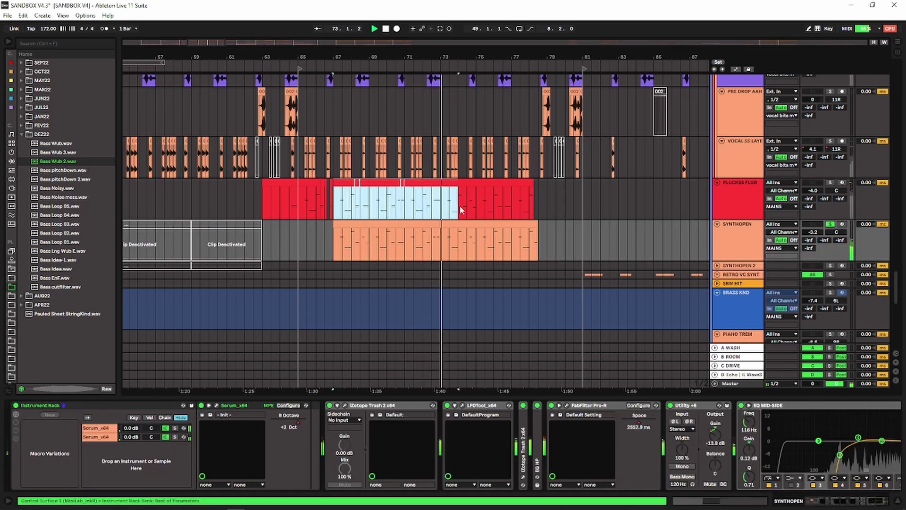
click(374, 243)
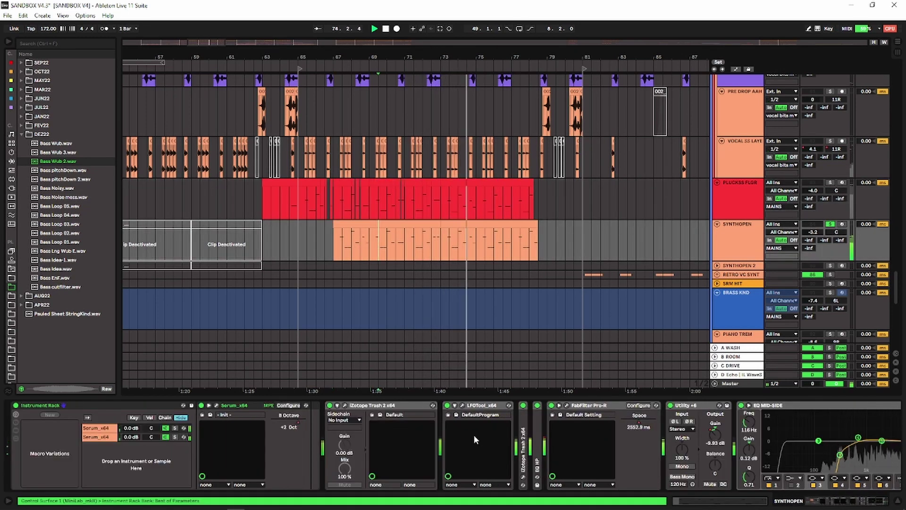
Inspect the FabFilter Pro-R settings on SYNTHOPEN, close its window, and replay the part from 72.3.1 with the reverb bypassed.
click(566, 406)
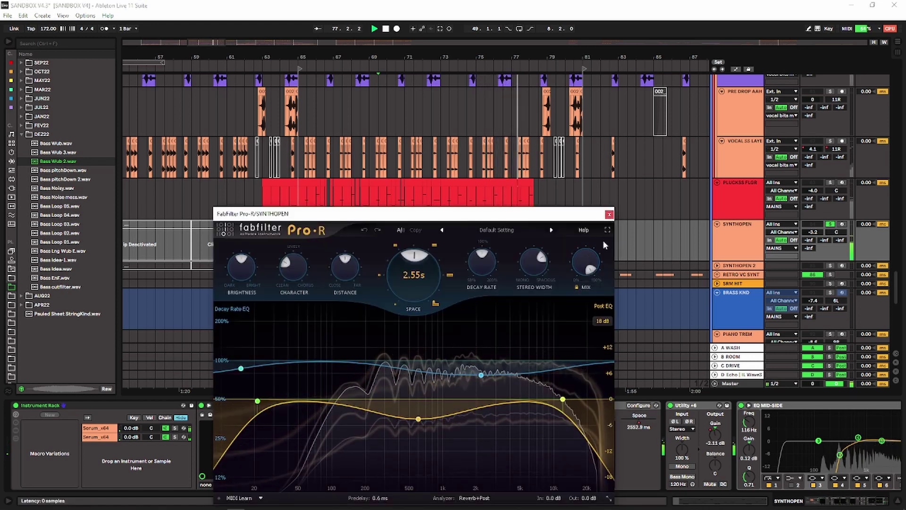
click(609, 214)
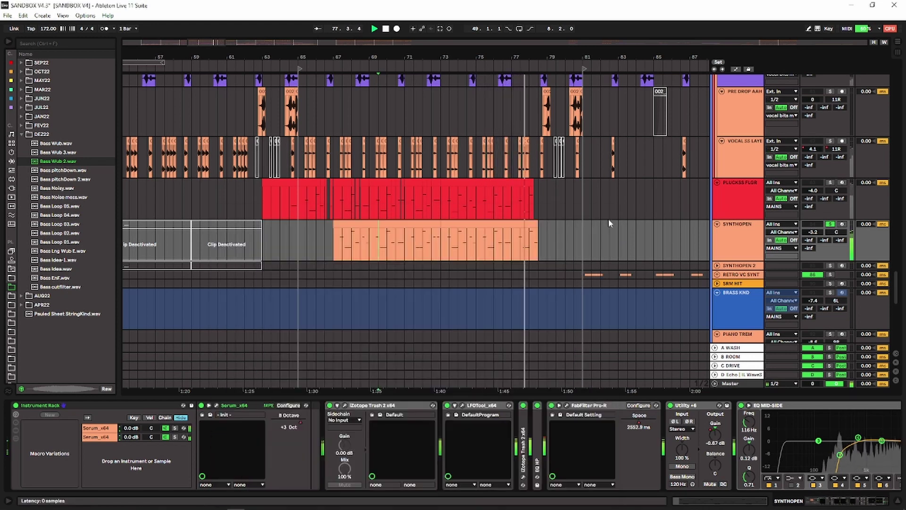
click(551, 406)
click(433, 248)
key(space)
key(space)
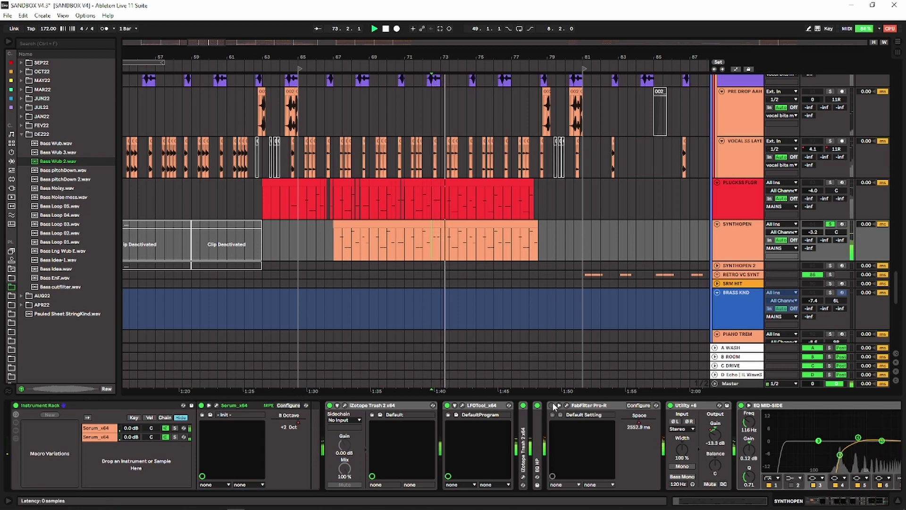
Open the first Serum in the SYNTHOPEN Instrument Rack to inspect its oscillators, close it, and view the rest of the device chain.
click(100, 429)
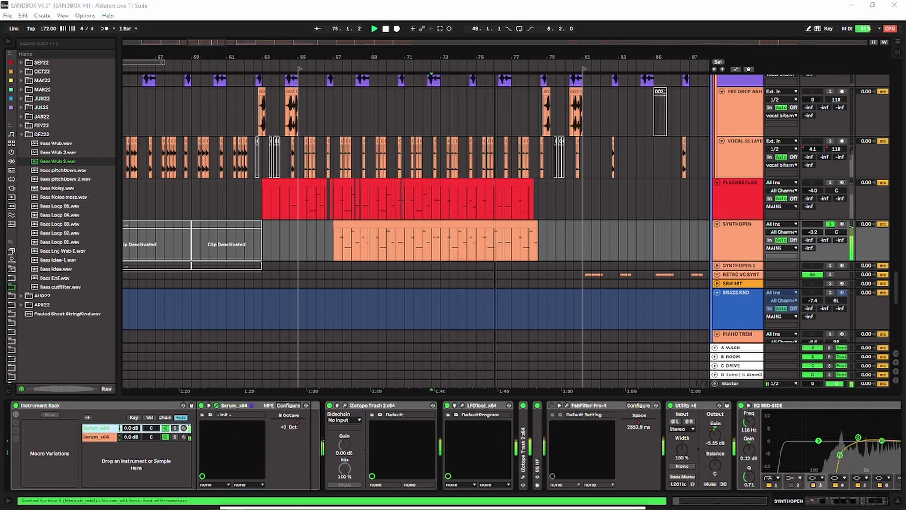
drag(397, 508, 434, 85)
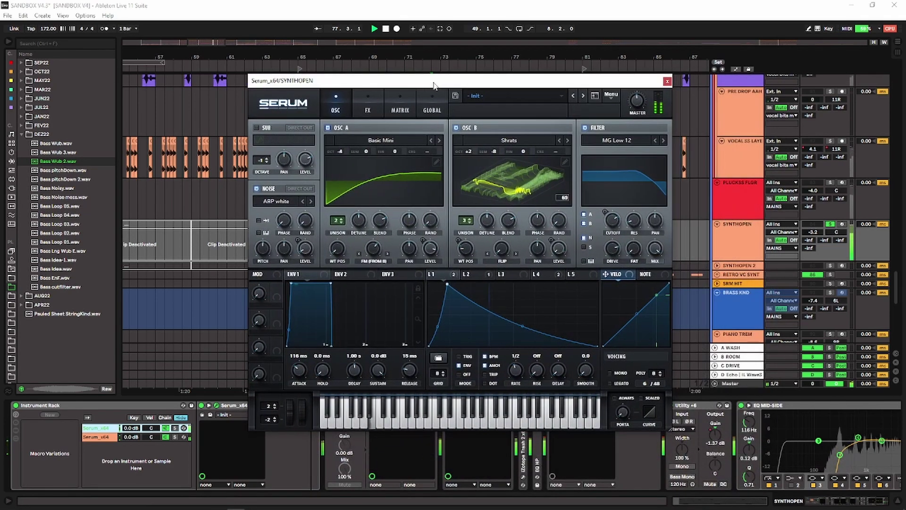
click(667, 82)
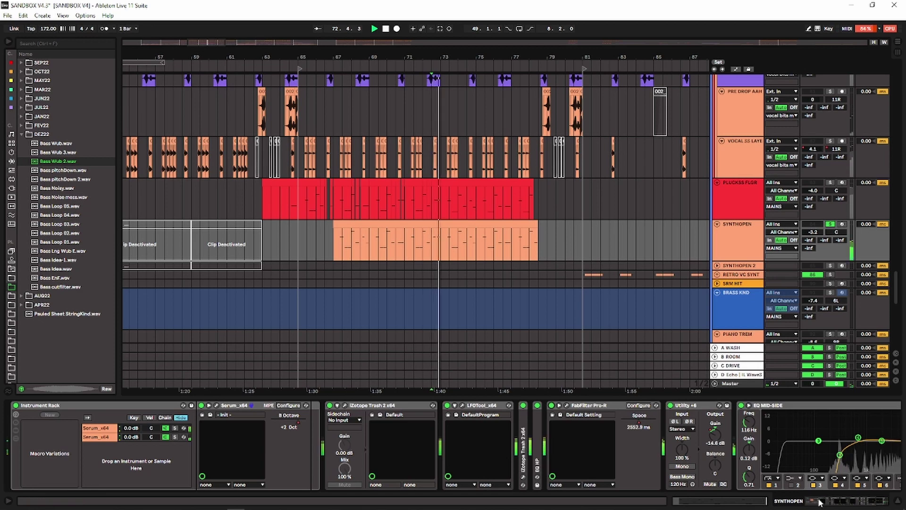
drag(820, 500, 849, 500)
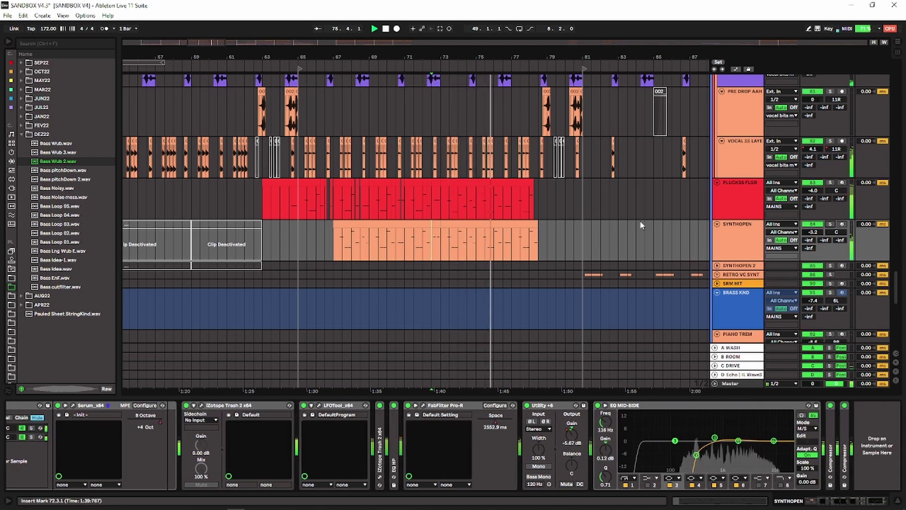
Play SYNTHOPEN's ending in the full mix, stop playback, and unfold the RETRO VC SYNT group.
drag(556, 57, 418, 26)
scroll(443, 180, down, 1)
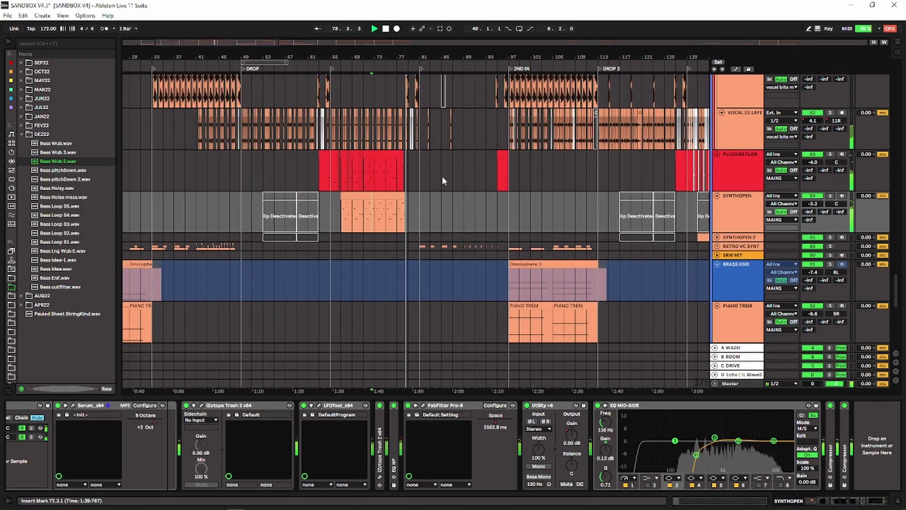
scroll(441, 175, down, 1)
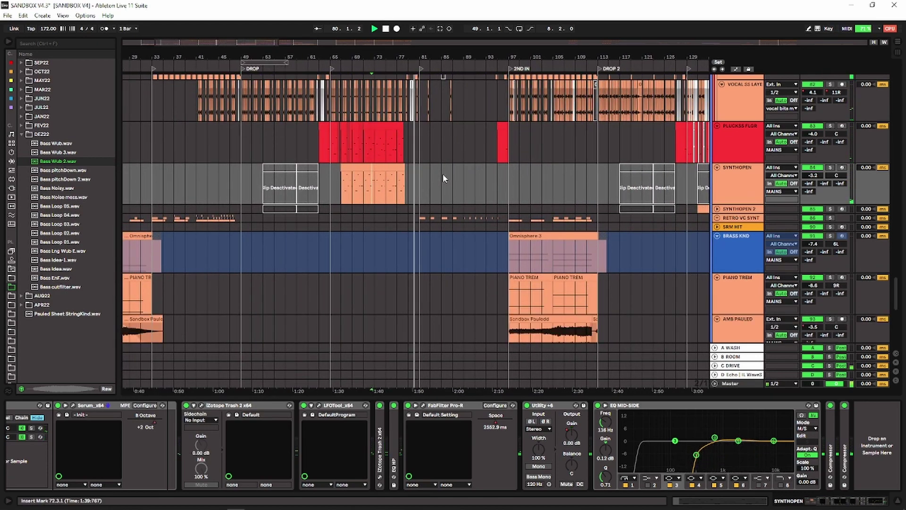
key(space)
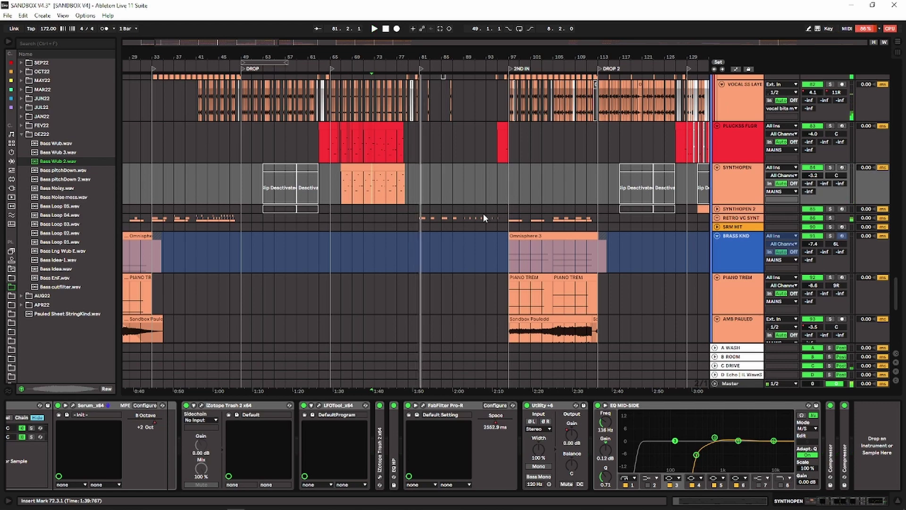
click(717, 219)
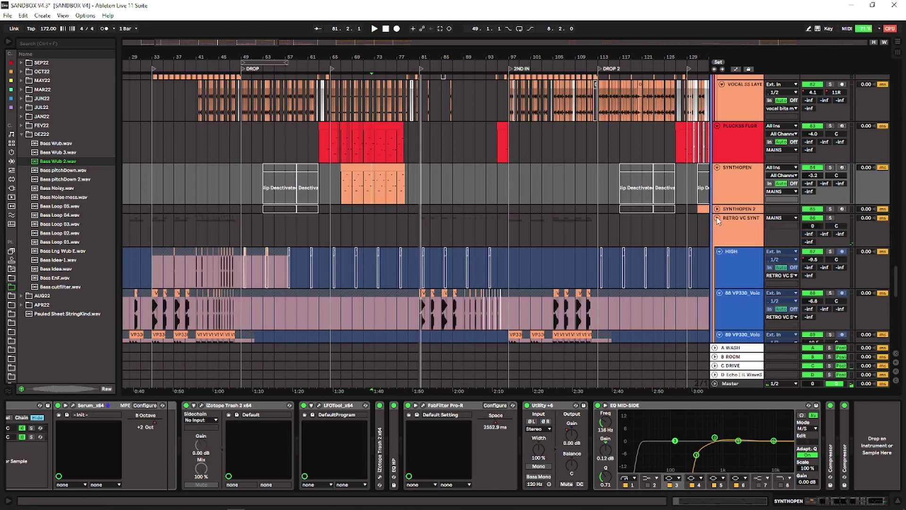
Go to DROP 2 on the bss 2 group and play the full mix from 112.1.1.
scroll(580, 203, up, 15)
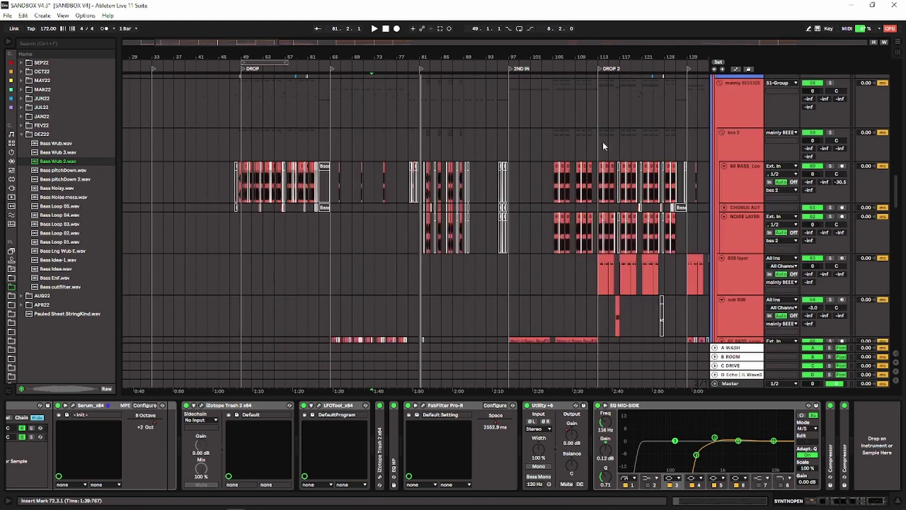
mouse_move(619, 58)
mouse_down()
mouse_move(379, 58)
mouse_move(383, 163)
mouse_up()
click(357, 142)
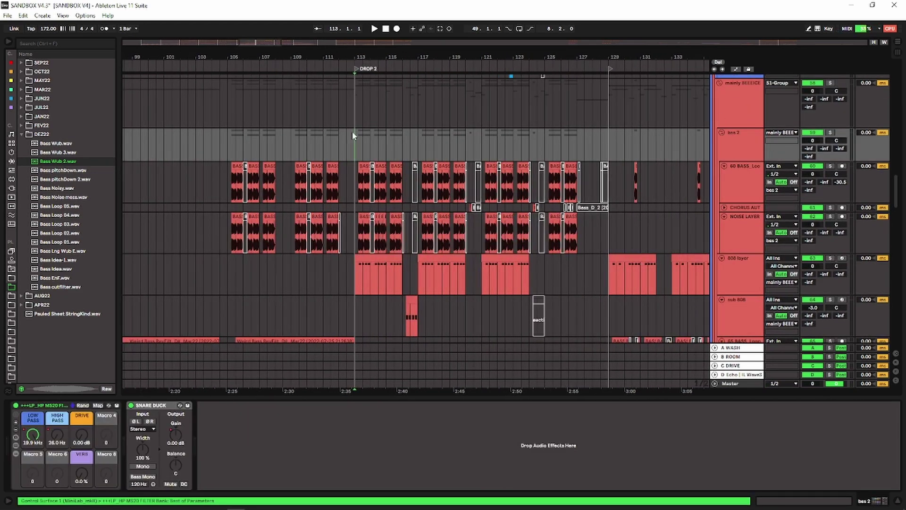
click(344, 144)
key(space)
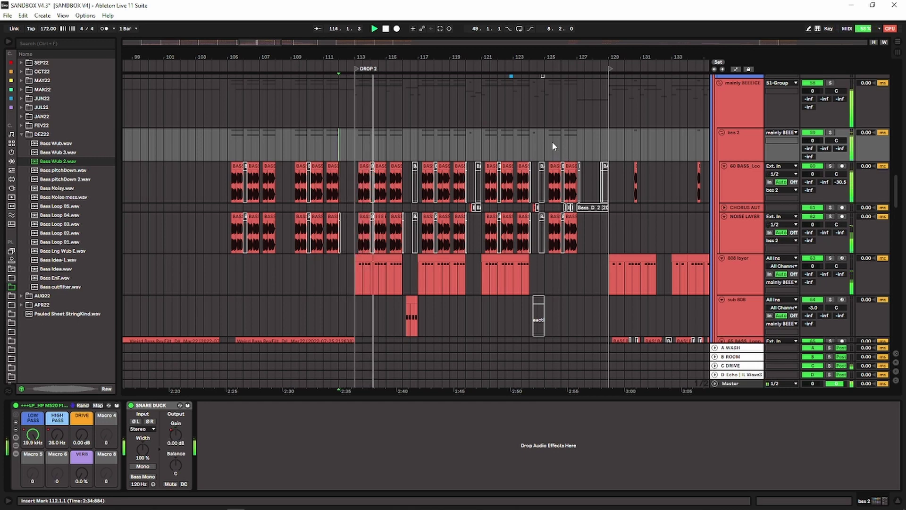
scroll(552, 137, down, 2)
drag(367, 54, 366, 85)
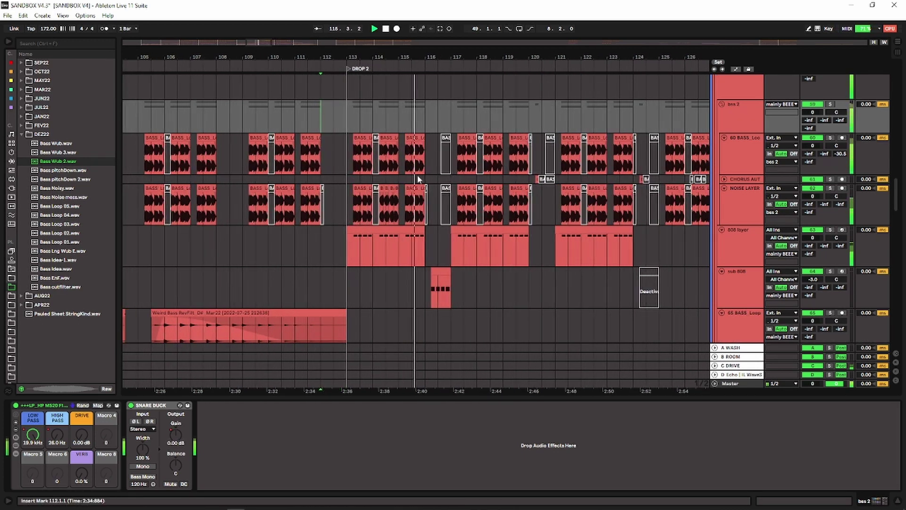
Compare the DROP 2 clips on the 60 BASS_Loo, 808 layer and NOISE LAYER tracks by selecting their passages from bar 113.
click(355, 159)
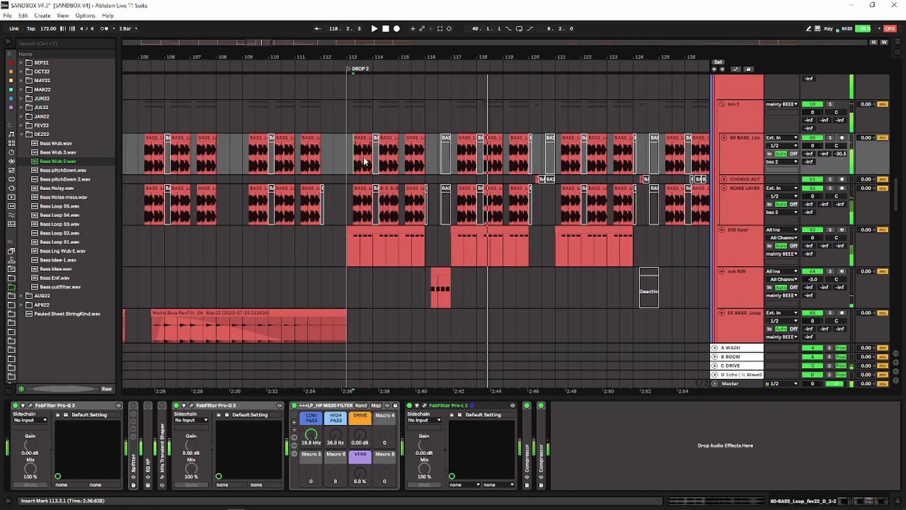
click(738, 262)
click(360, 232)
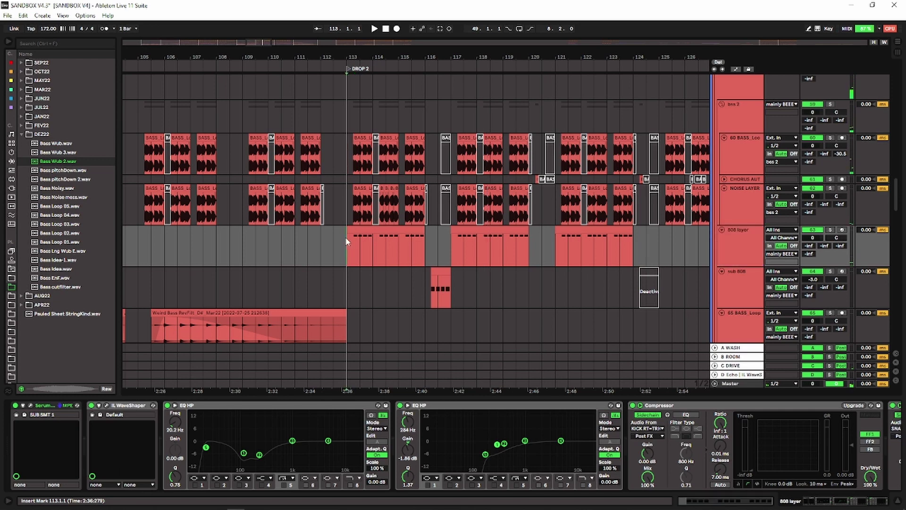
drag(357, 56, 351, 87)
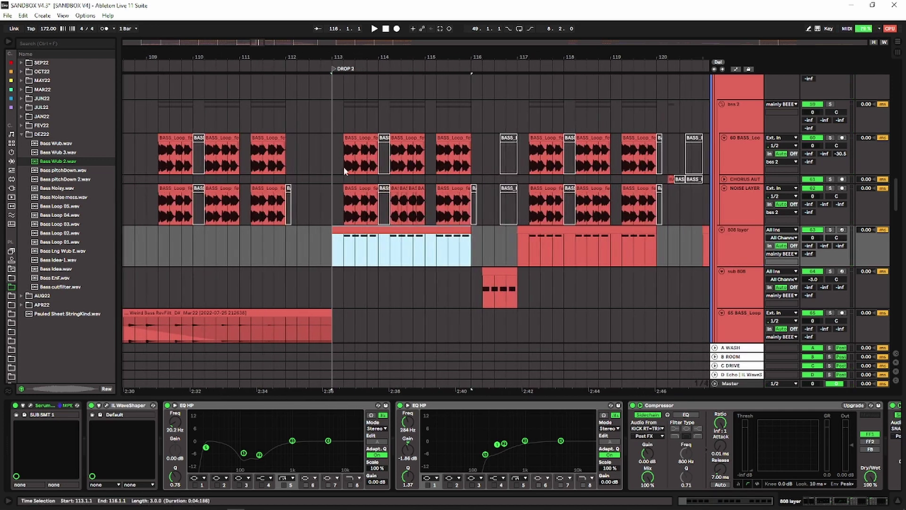
drag(335, 169, 482, 169)
drag(343, 212, 487, 213)
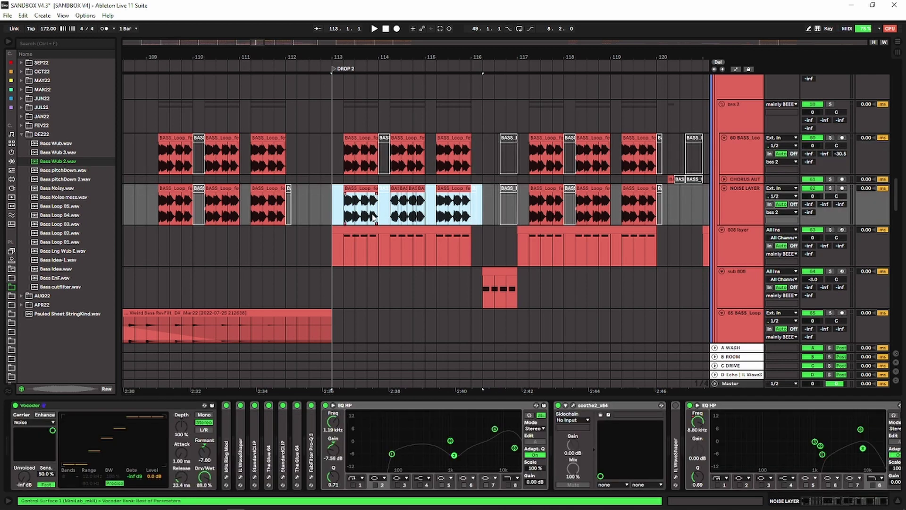
Select 113.1.1 to 116.2.1 on the 808 layer track, solo the track, and play the passage.
drag(333, 244, 482, 243)
click(829, 229)
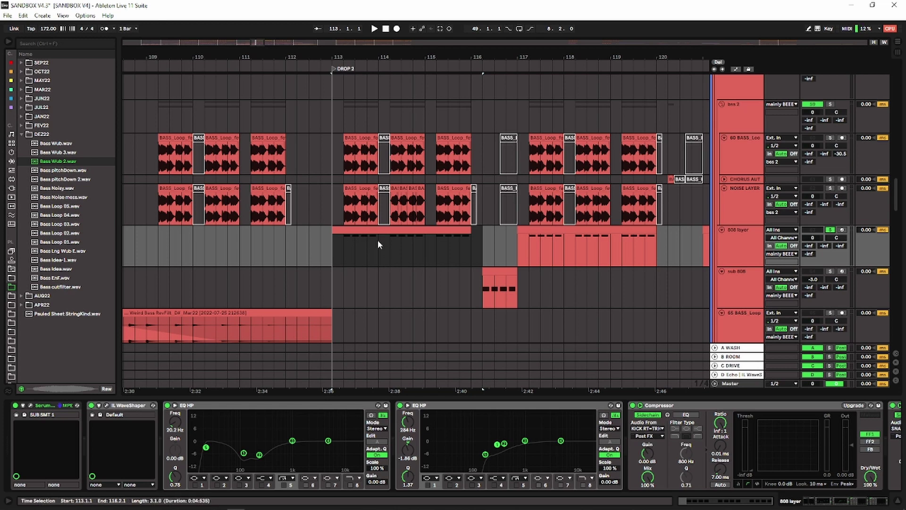
key(space)
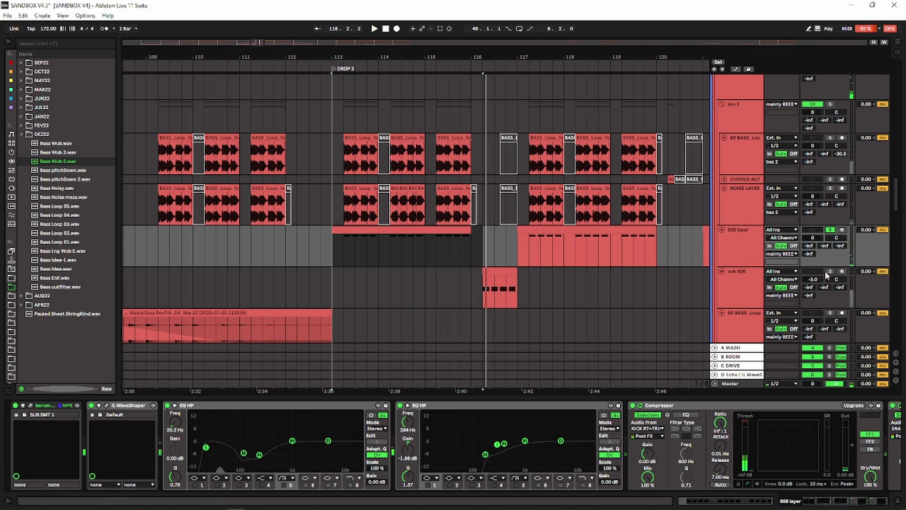
Audition the sub 808 clip at 116.2.1 in solo, and unsolo the track to hear it in the mix.
click(499, 270)
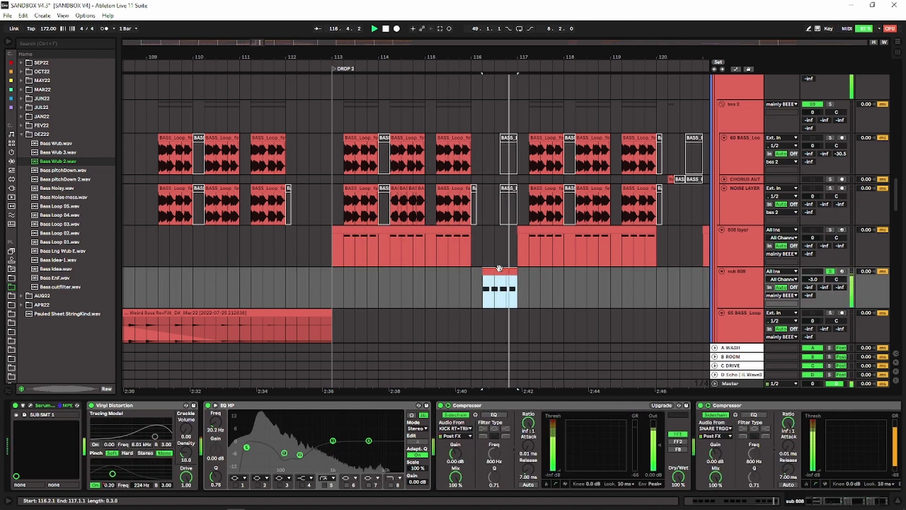
click(832, 272)
scroll(639, 256, down, 2)
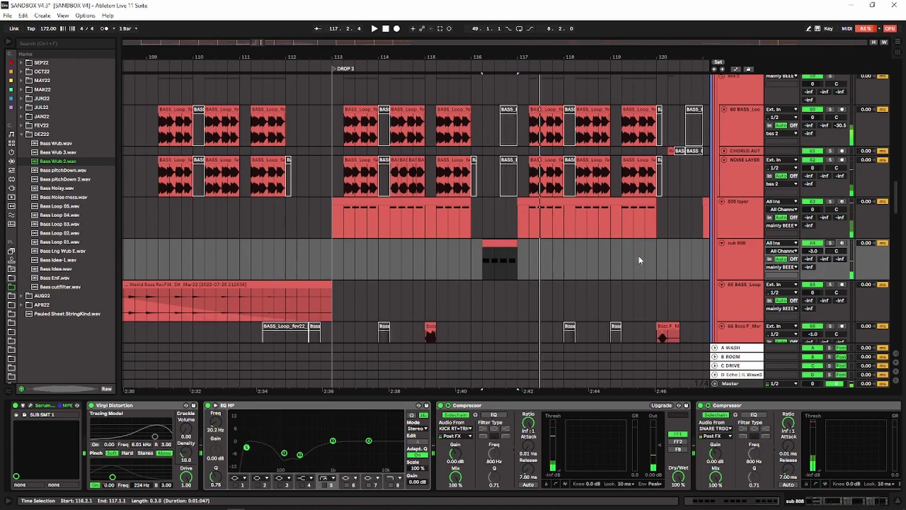
Find the VOCAL SS LAYER track and select its passage from 113.1.1 to 115.1.1.
scroll(573, 233, up, 8)
scroll(525, 217, down, 12)
scroll(521, 220, up, 15)
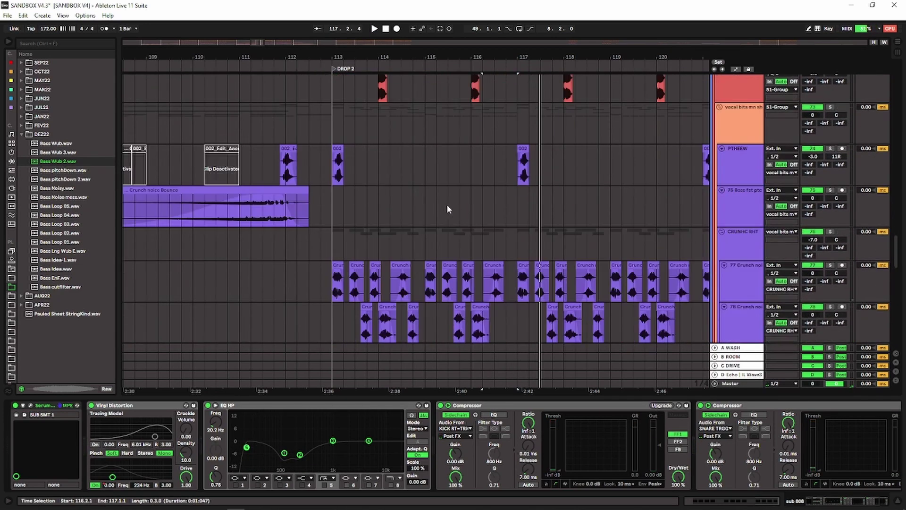
click(331, 223)
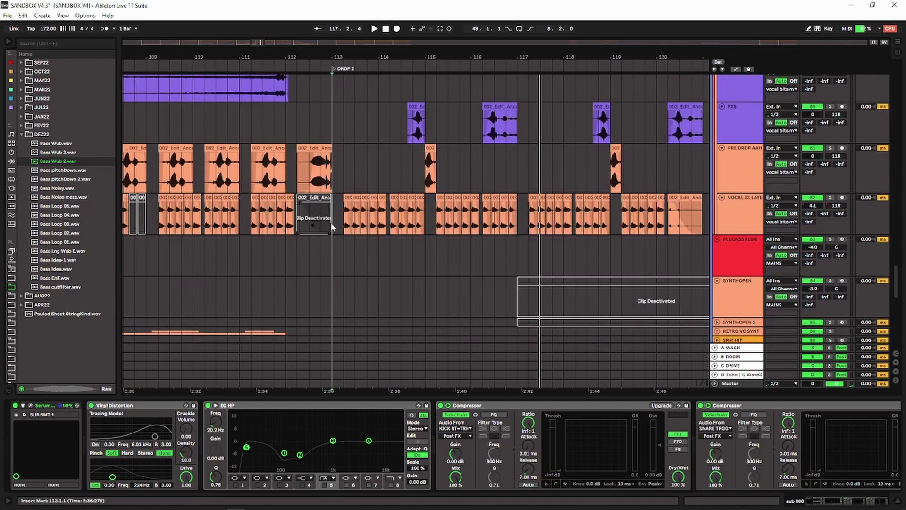
drag(354, 57, 353, 90)
drag(315, 213, 484, 224)
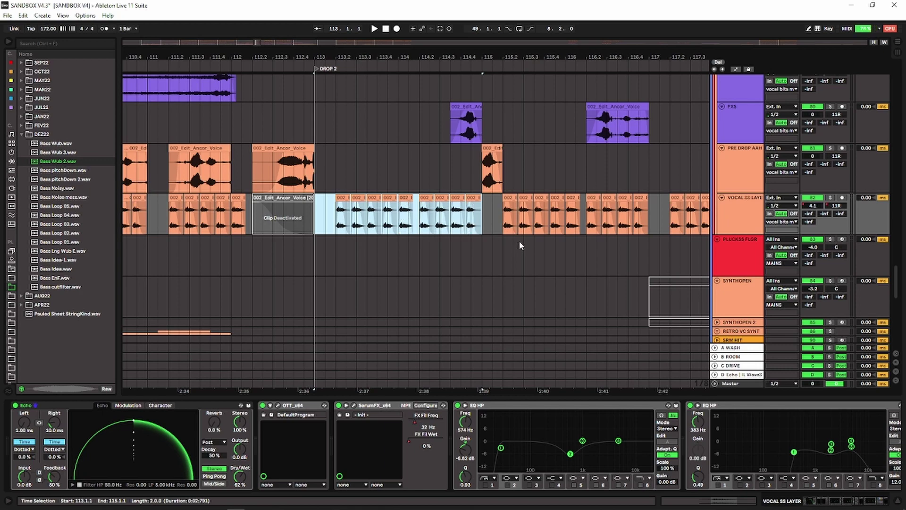
Show the FX Fil Freq automation on the VOCAL SS LAYER track and open its SerumFX plug-in beside the automation curves.
click(415, 420)
key(a)
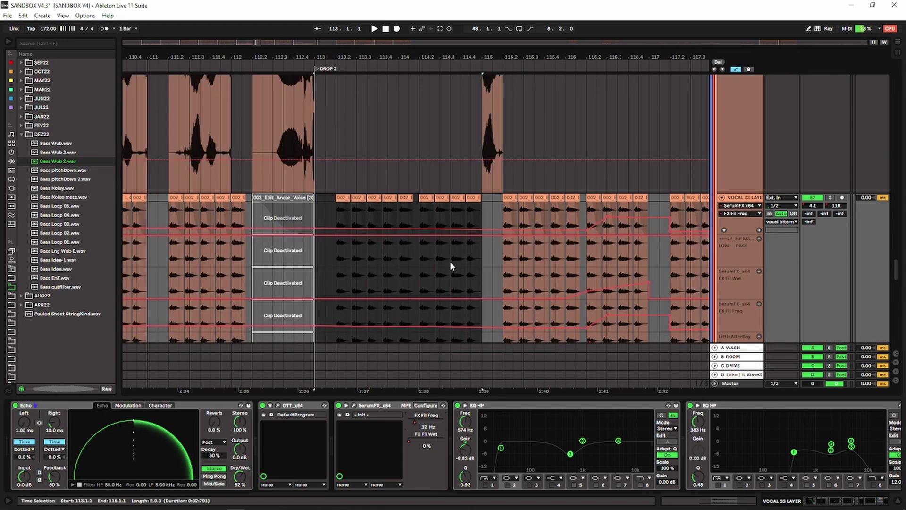
drag(565, 57, 416, 21)
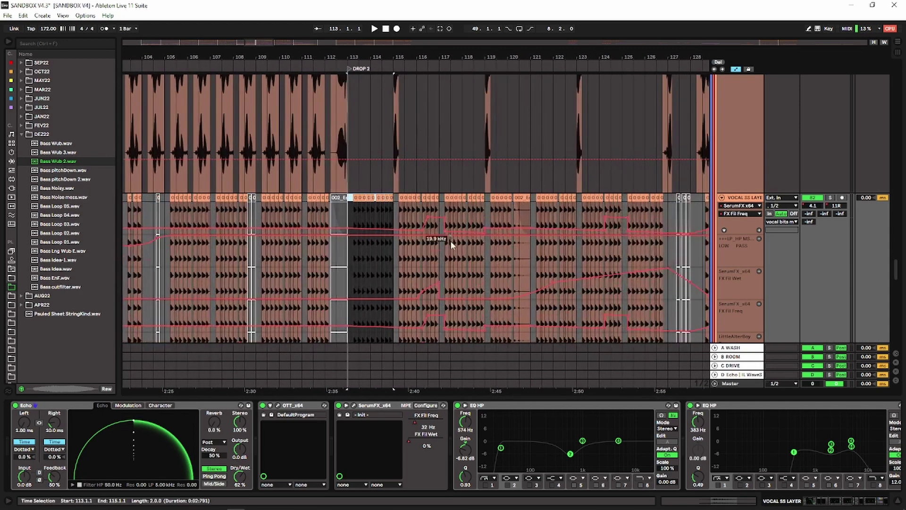
scroll(449, 243, down, 1)
click(353, 405)
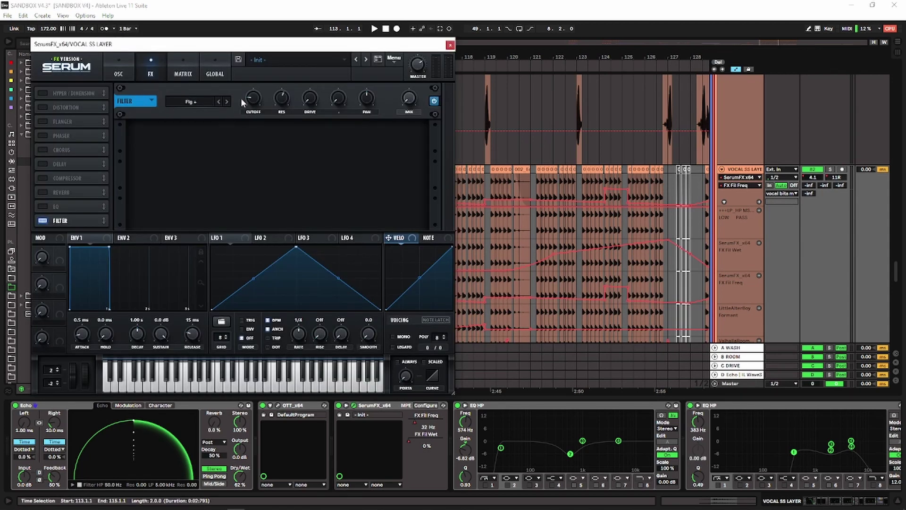
drag(368, 44, 280, 109)
Audition VOCAL SS LAYER in solo from 116.1.1, 124.1.1 and 119.3.1 with its filter automation running.
click(419, 183)
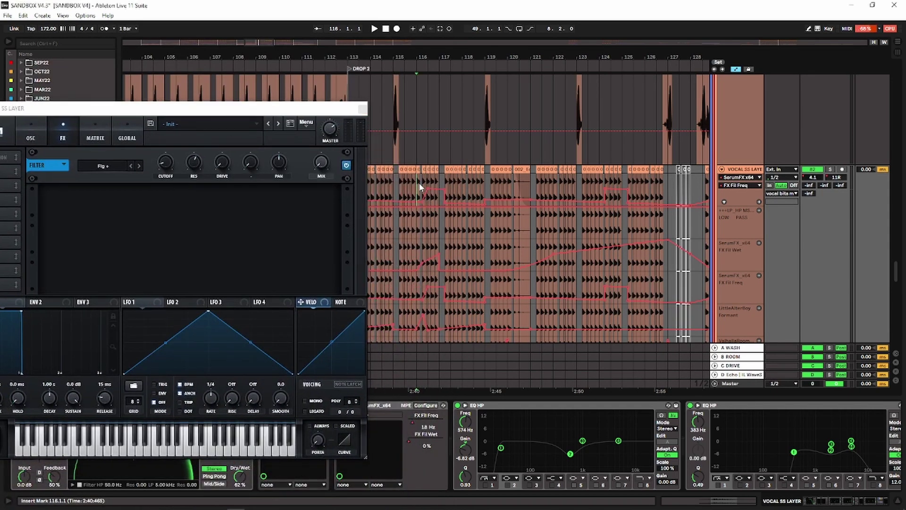
key(space)
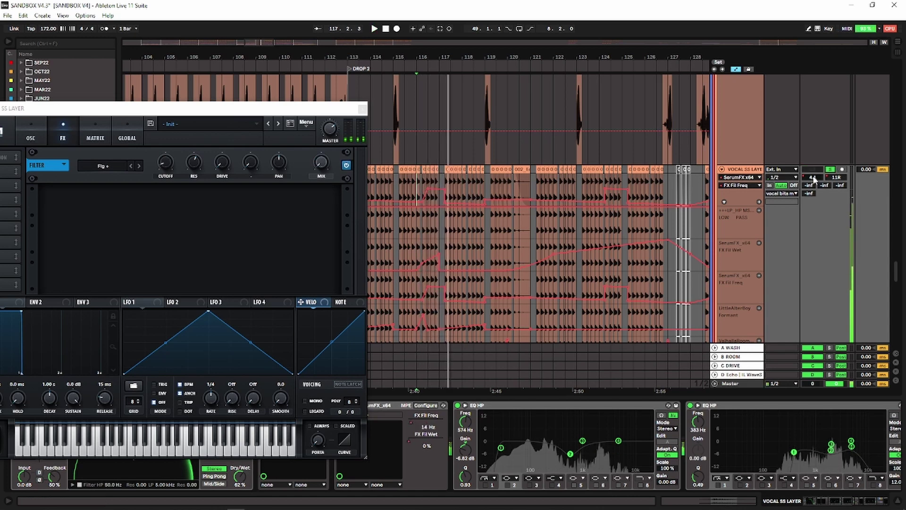
click(600, 180)
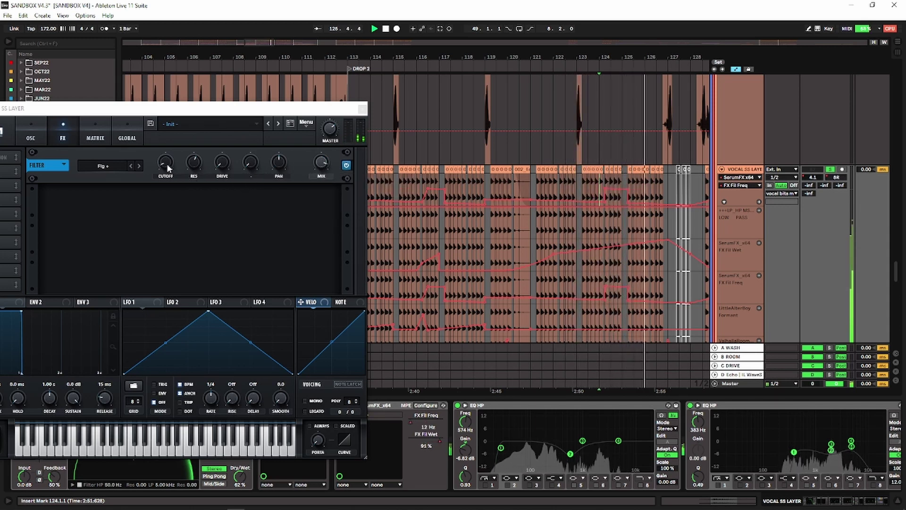
click(497, 189)
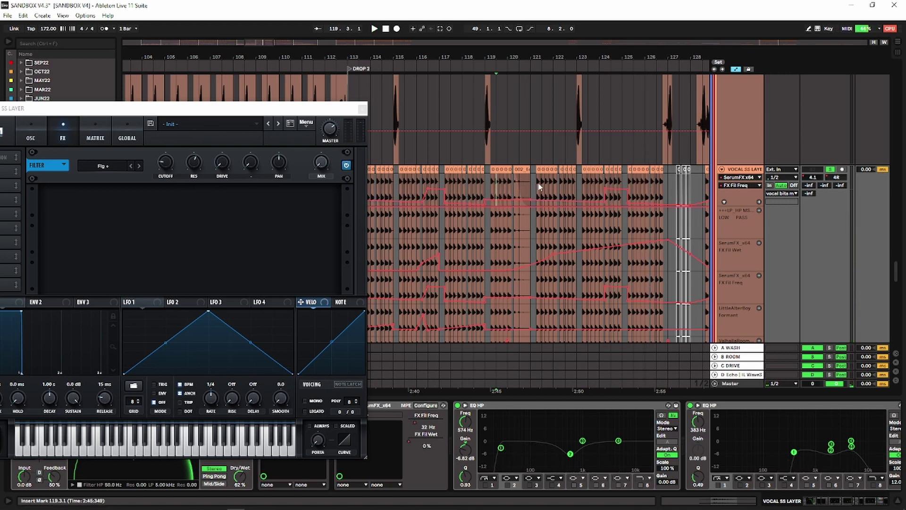
Try SerumFX filter cutoffs of 17 Hz and 14 Hz and a 95% mix during playback, and re-enable the automation.
drag(168, 163, 174, 227)
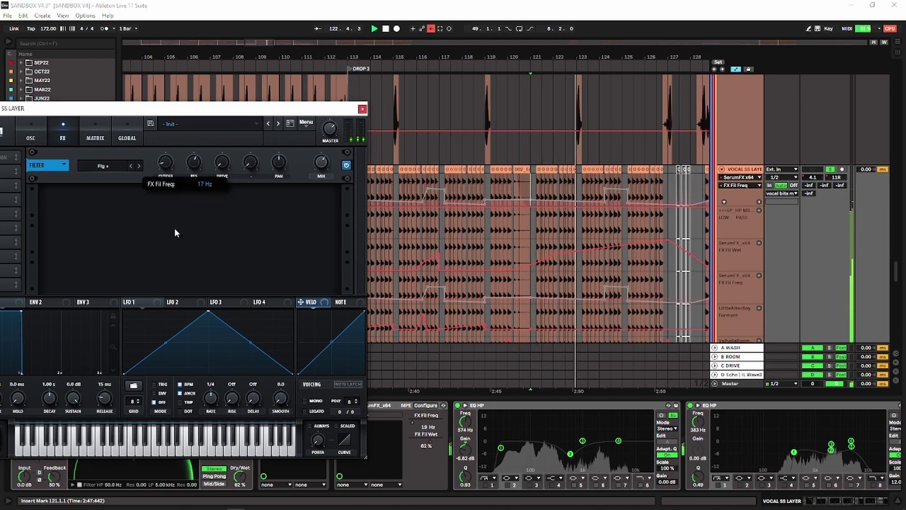
drag(314, 163, 329, 138)
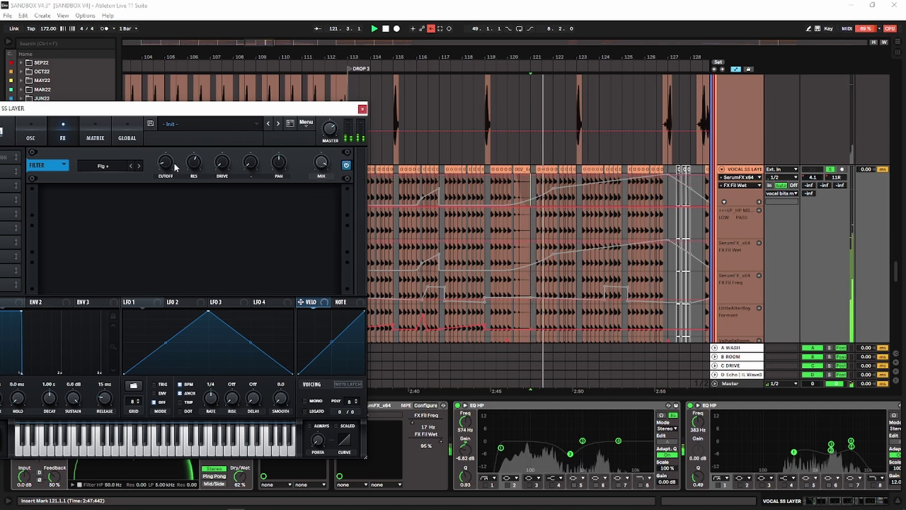
mouse_move(174, 163)
mouse_down()
mouse_move(175, 135)
mouse_move(177, 174)
mouse_up()
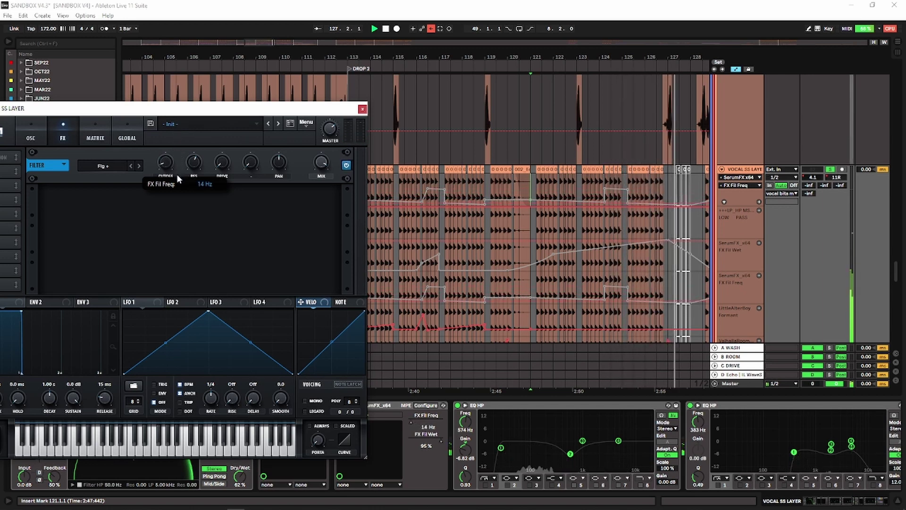
click(431, 29)
Close the SerumFX plug-in, hide the automation lanes, and show the arrangement from 2ND IN to OUTRO.
click(361, 109)
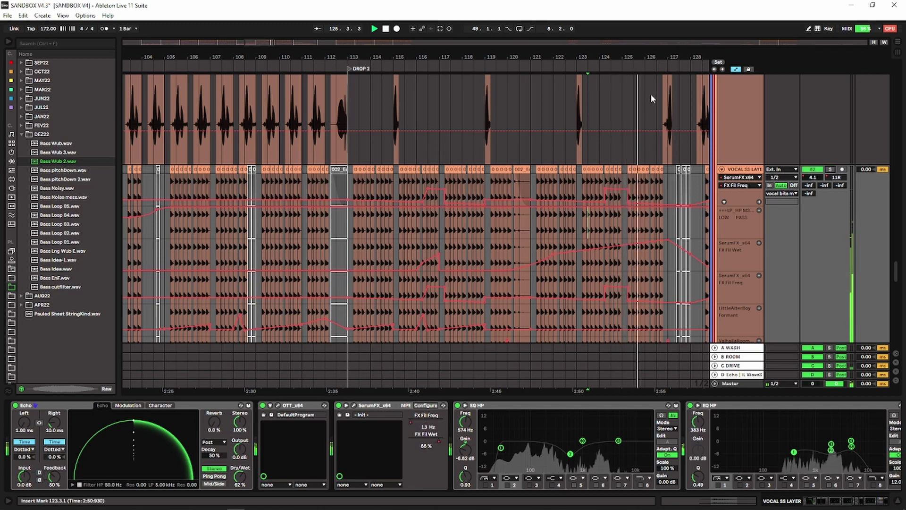
ctrl+scroll(627, 283, down, 5)
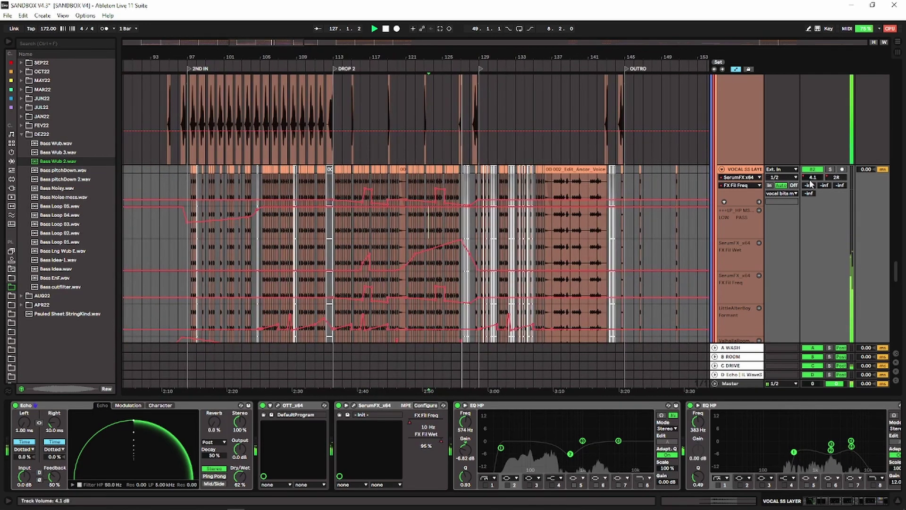
click(721, 169)
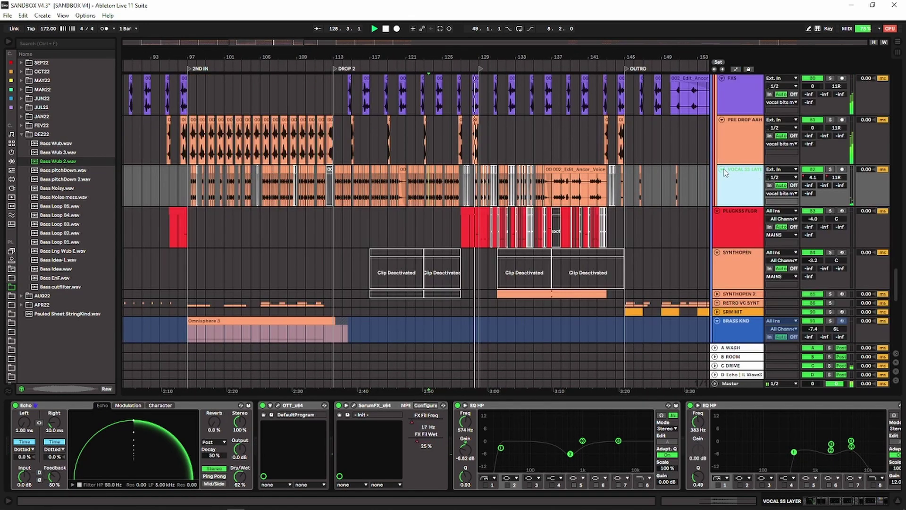
Return to the DRUMS group and look through its kick, snare and percussion tracks around DROP 2.
scroll(472, 207, down, 1)
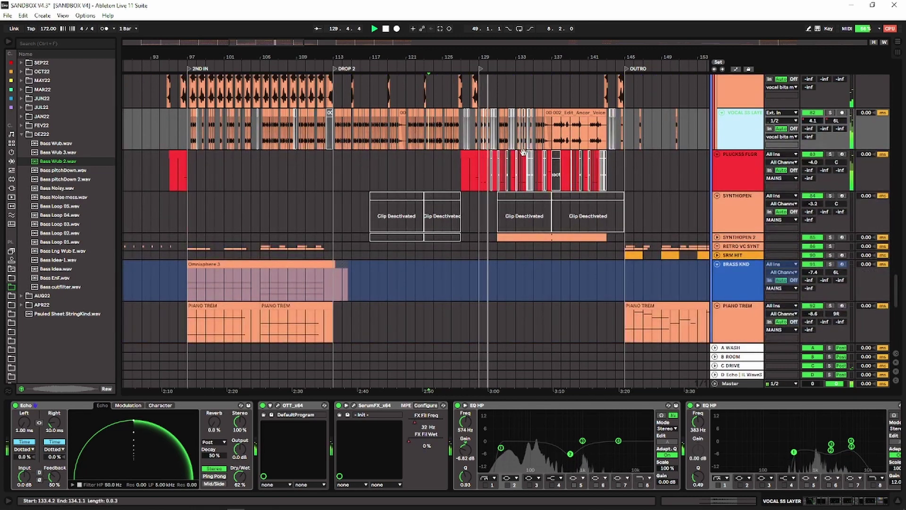
scroll(522, 163, down, 1)
scroll(511, 161, up, 20)
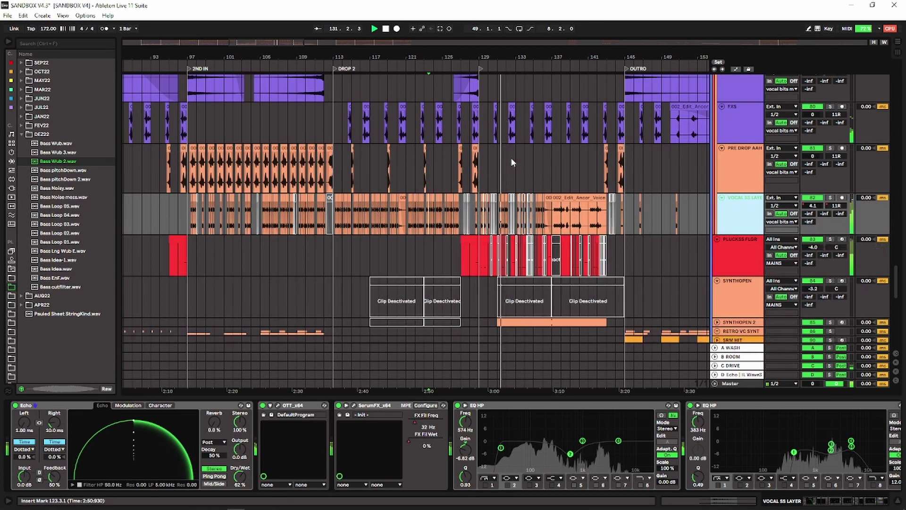
scroll(362, 177, up, 20)
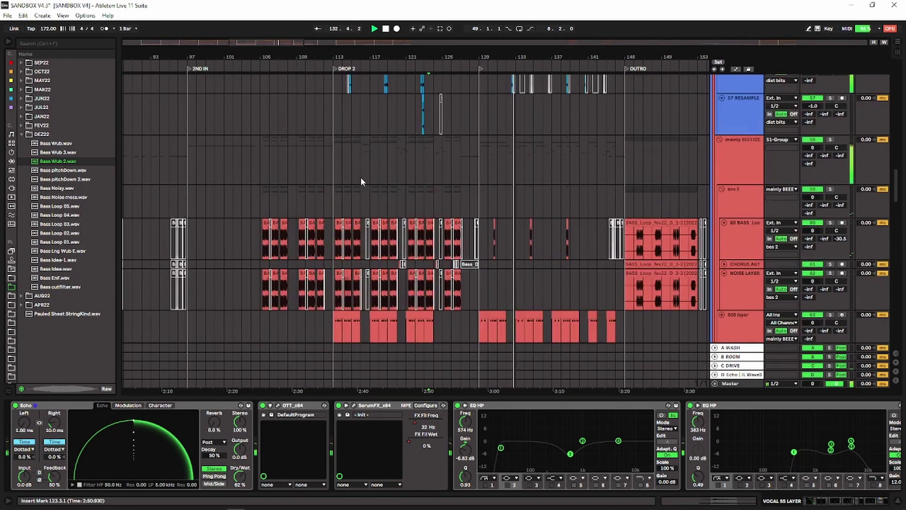
scroll(367, 174, up, 15)
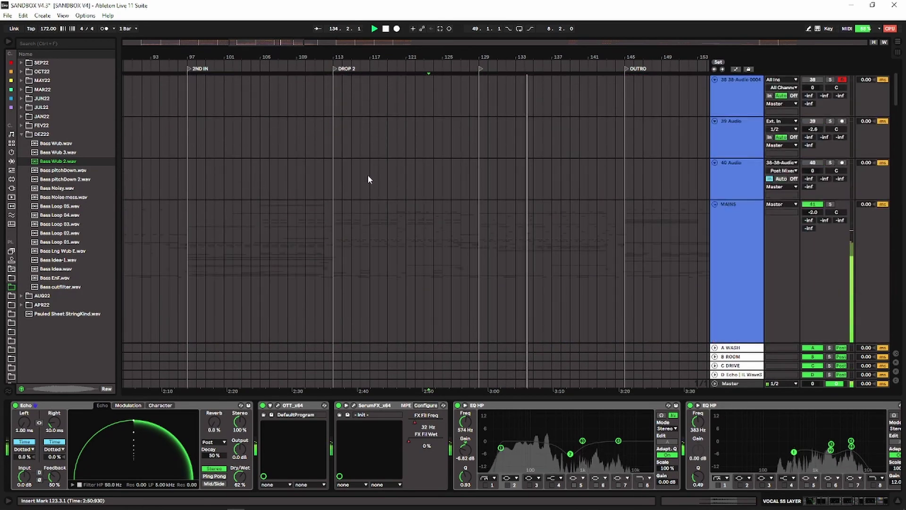
click(715, 106)
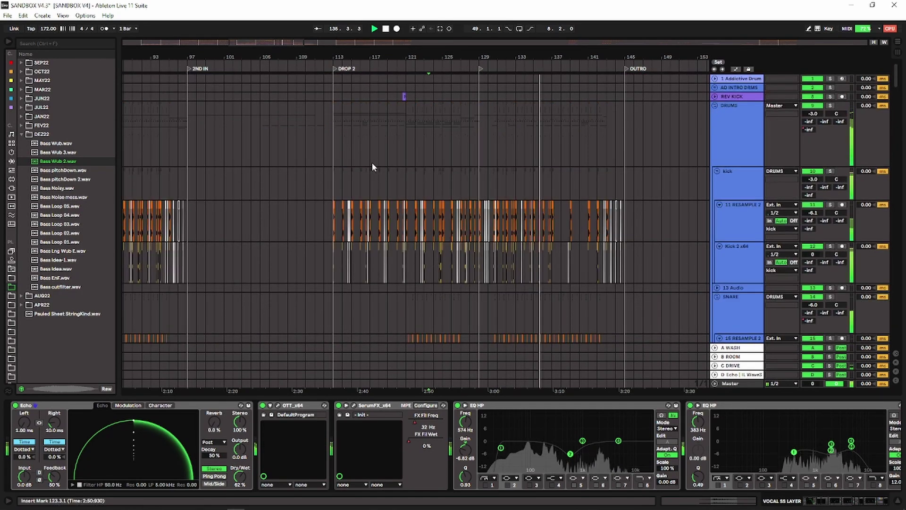
click(324, 208)
scroll(330, 210, down, 8)
scroll(331, 208, down, 10)
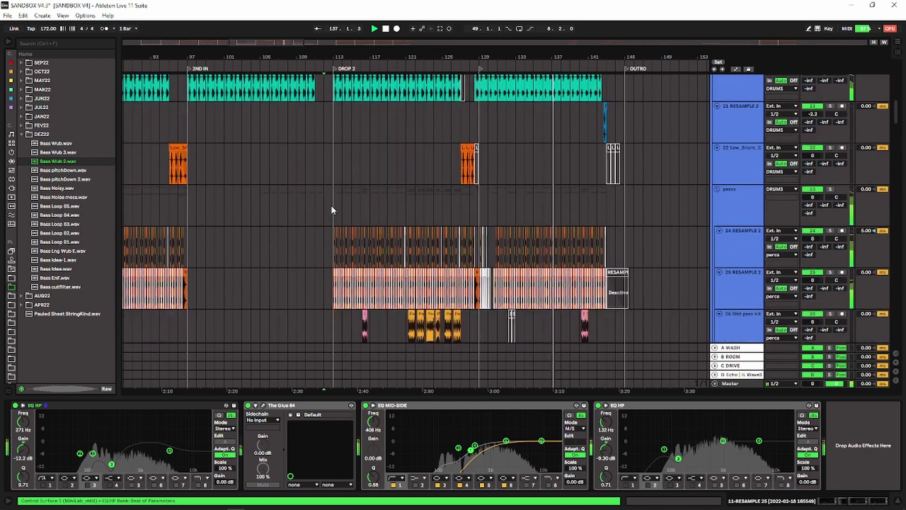
Select 113.1.1 to 121.1.1 on the 28-Perc_3_Mar22 track, starting at DROP 2.
drag(339, 55, 337, 57)
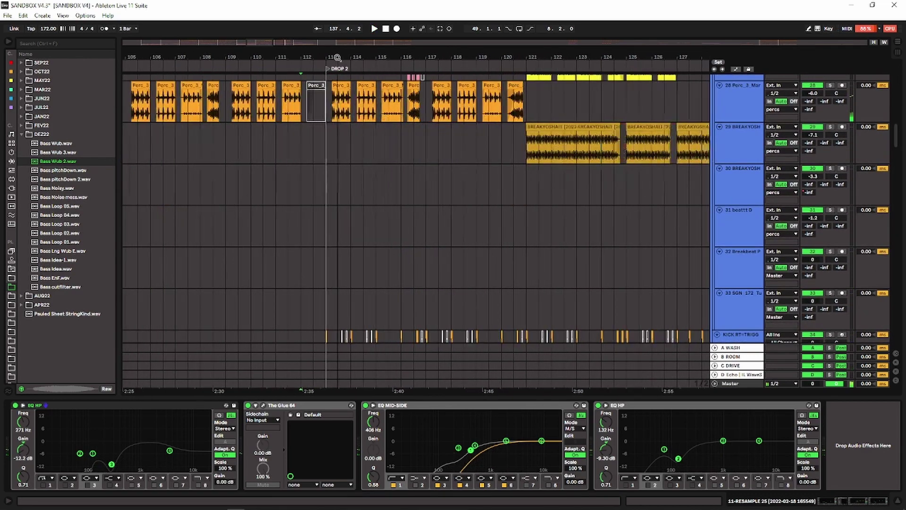
scroll(326, 148, up, 3)
click(391, 174)
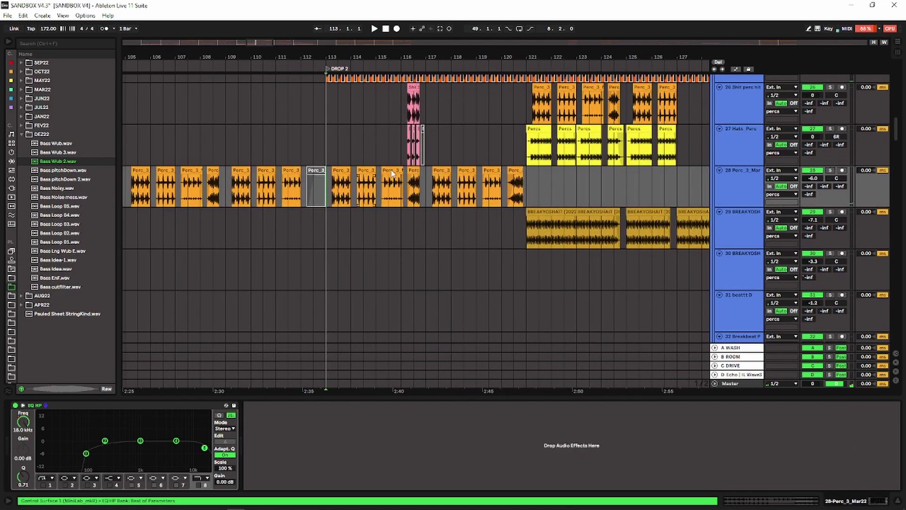
click(746, 184)
drag(329, 198, 530, 183)
drag(330, 188, 534, 183)
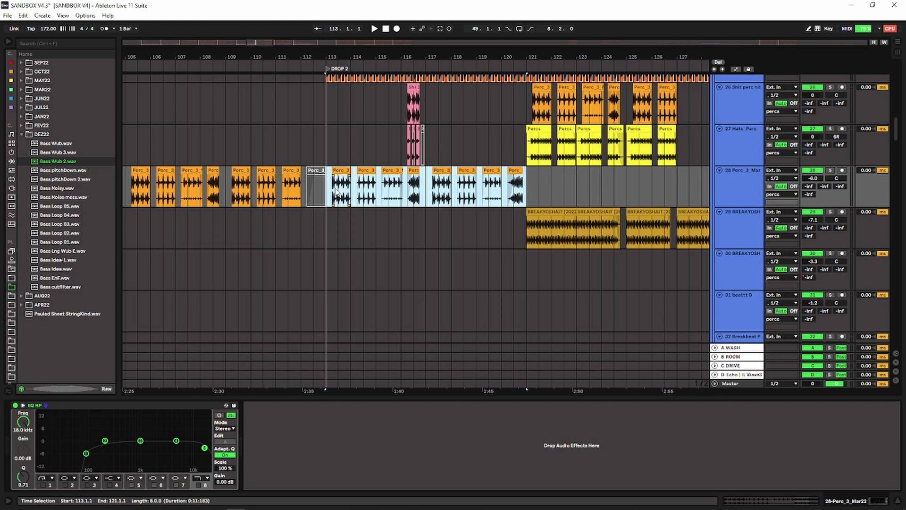
Solo the 28-Perc_3_Mar22 track and play its DROP 2 passage while comparing its rhythm with the bass clips.
click(830, 171)
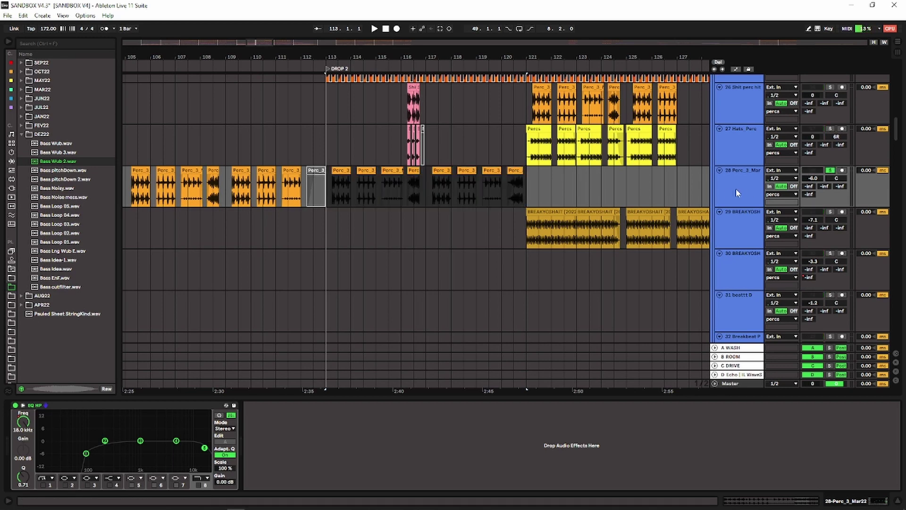
key(space)
scroll(435, 208, down, 3)
scroll(435, 206, down, 12)
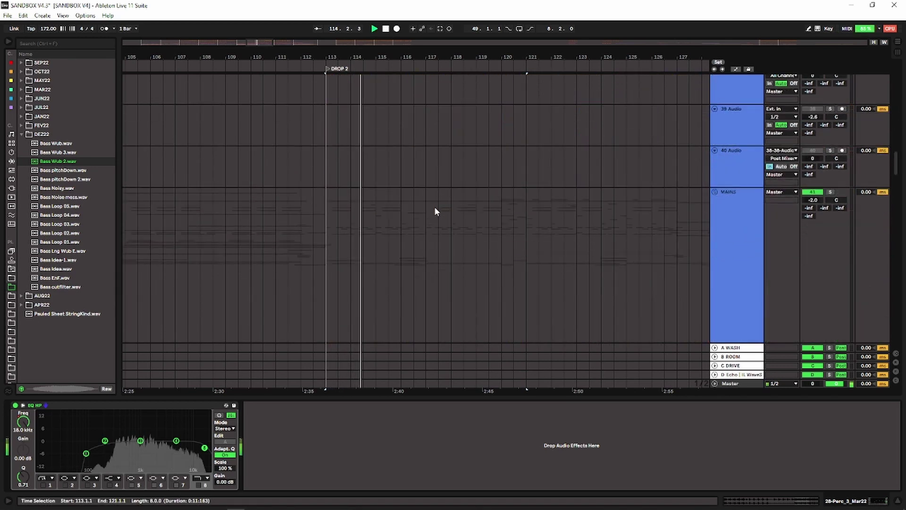
scroll(435, 204, down, 5)
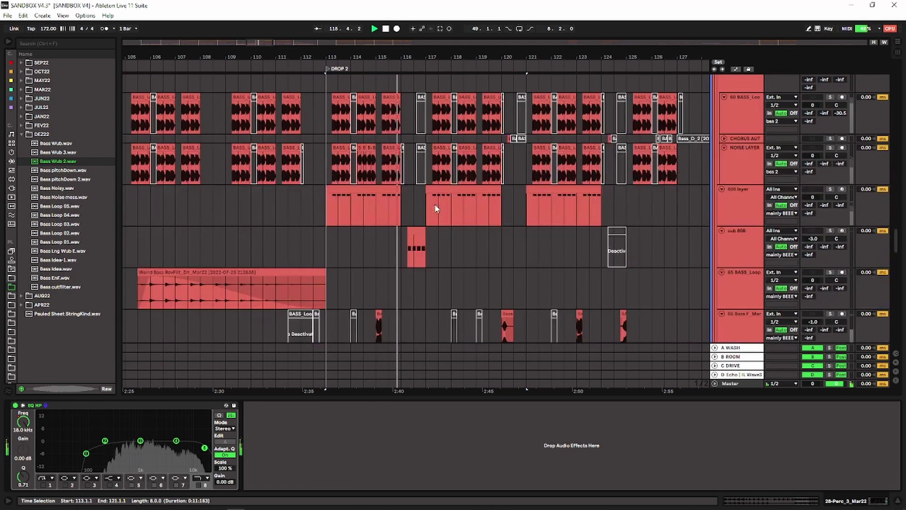
scroll(434, 204, up, 5)
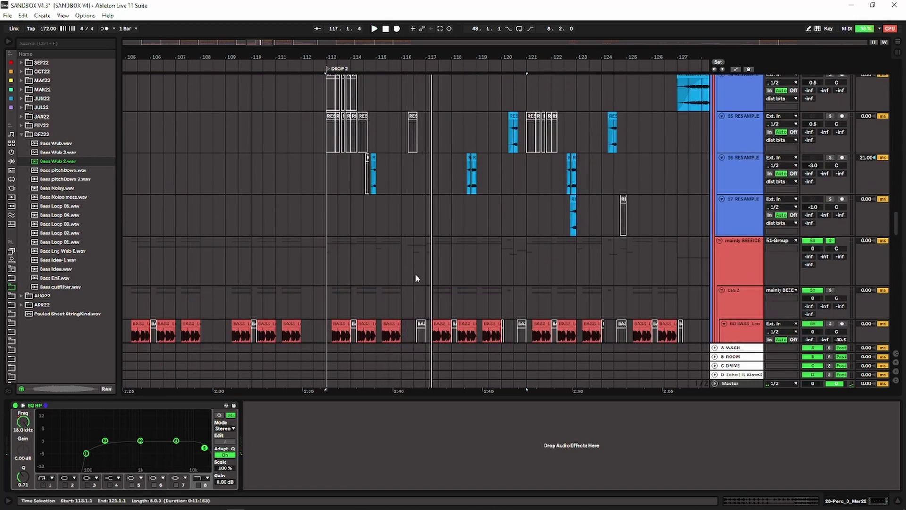
Play the soloed mainly BEEEICE group from 112.3.1 and look through its bass clips across DROP 2.
click(317, 264)
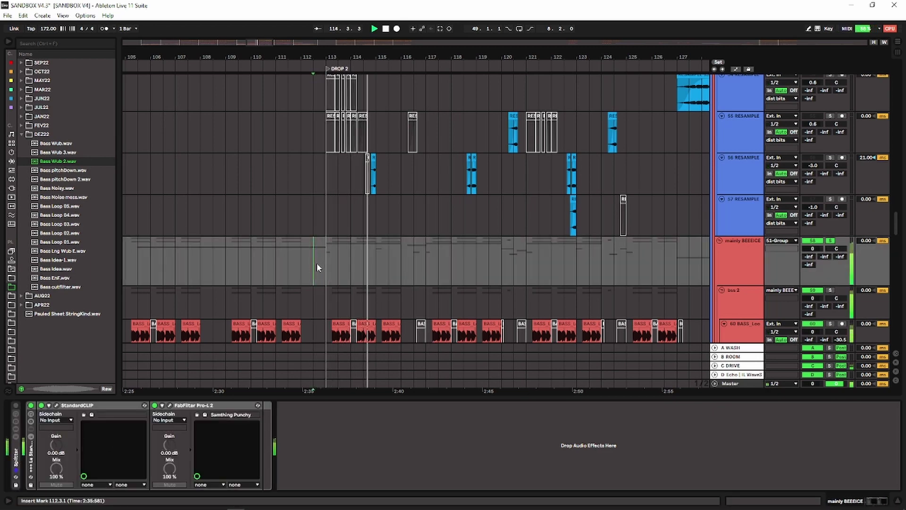
scroll(432, 261, down, 5)
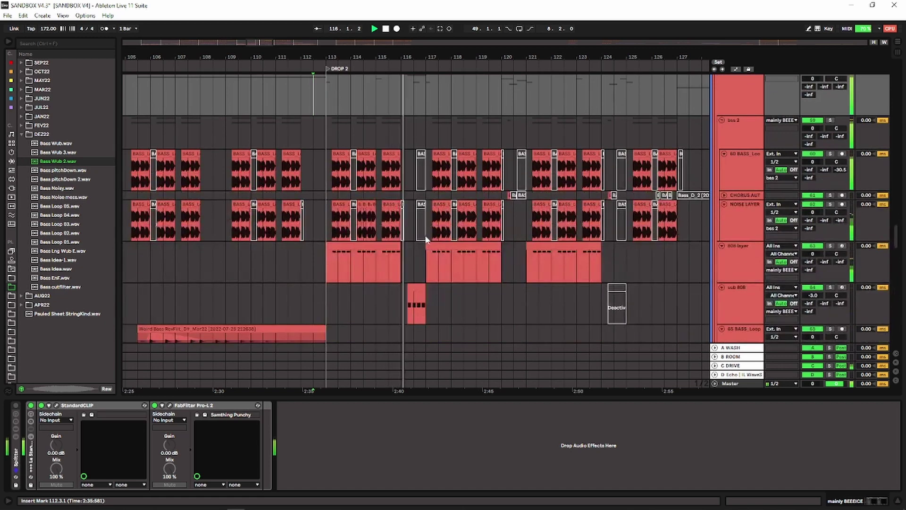
scroll(434, 231, down, 2)
scroll(434, 231, down, 3)
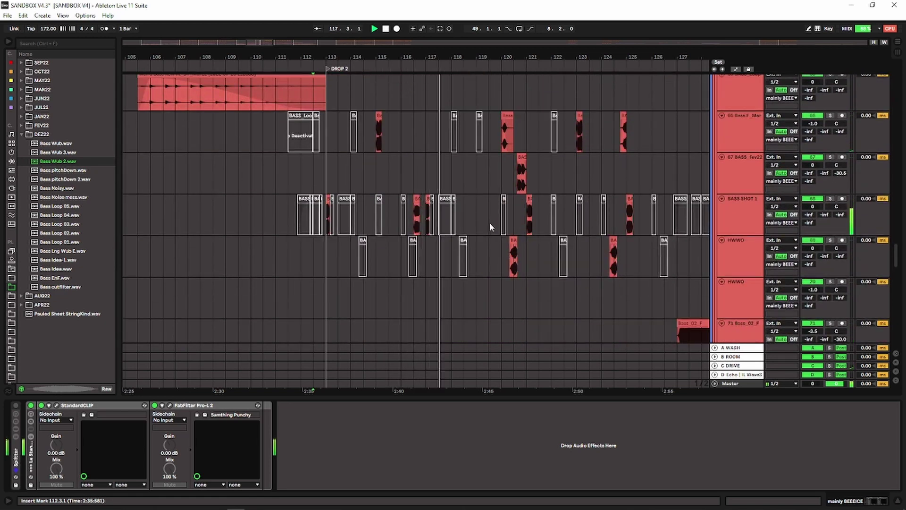
scroll(530, 231, down, 4)
scroll(531, 231, down, 4)
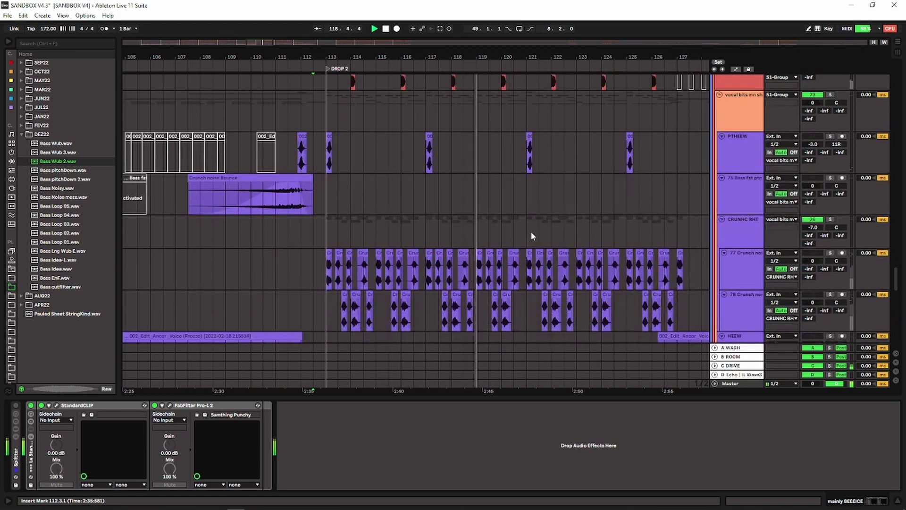
scroll(531, 228, up, 8)
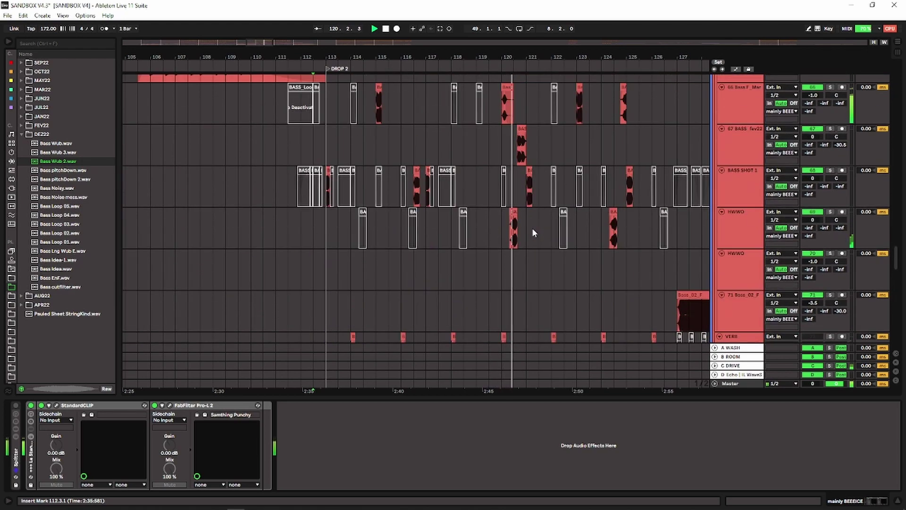
scroll(534, 231, up, 15)
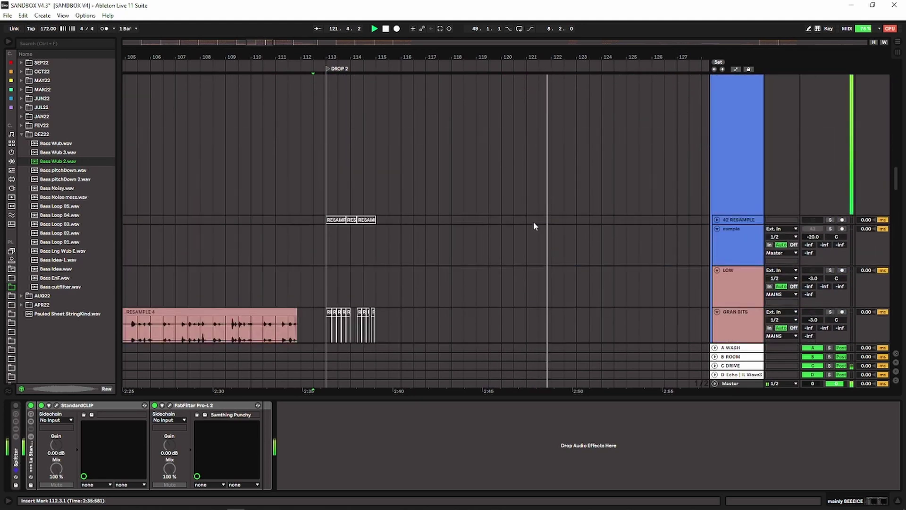
Unsolo the 28-Perc_3_Mar22 track and play the full mix from 112.3.1, comparing it with that track muted and active.
scroll(561, 227, up, 10)
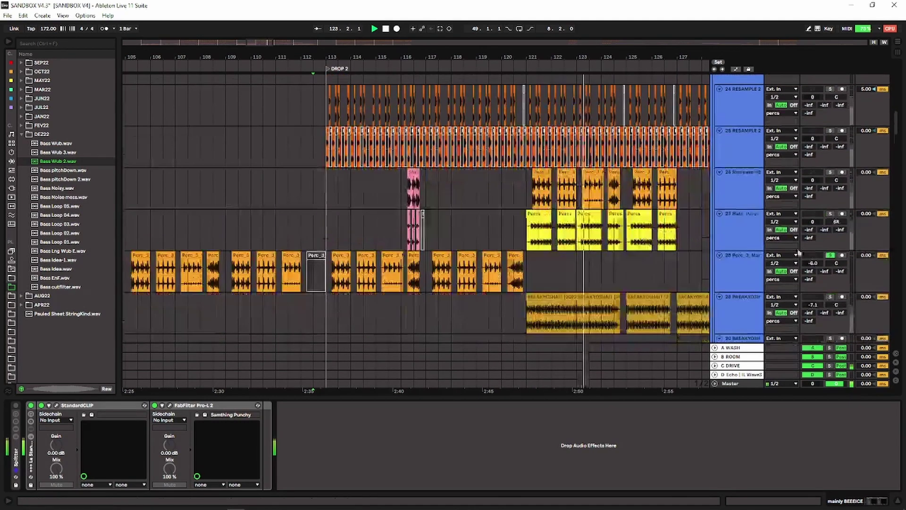
click(830, 255)
click(833, 255)
click(318, 232)
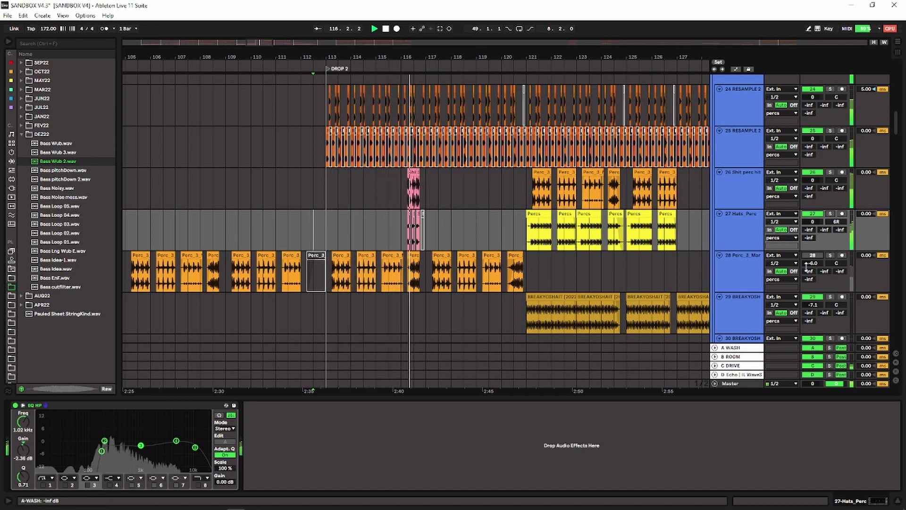
key(space)
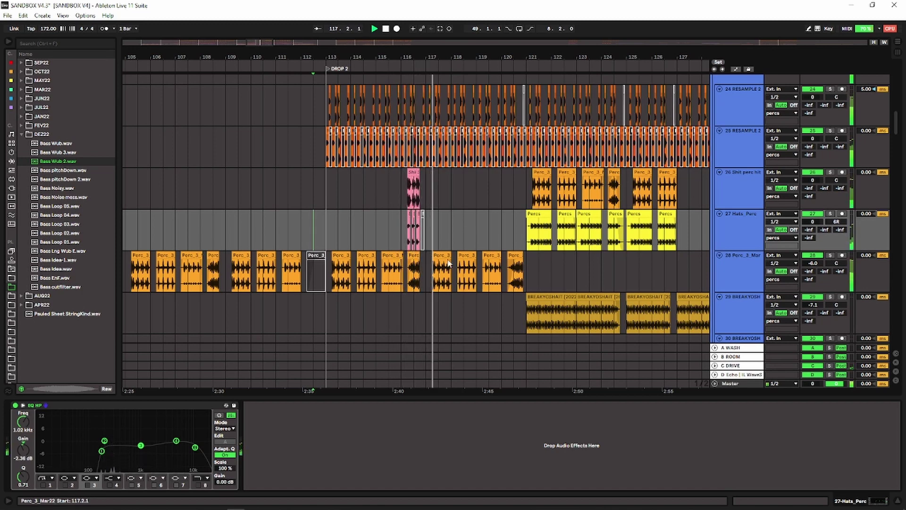
key(space)
Solo the 28-Perc_3_Mar22 track and select its DROP 2 passage from 113.1.1 to 121.2.1.
click(761, 271)
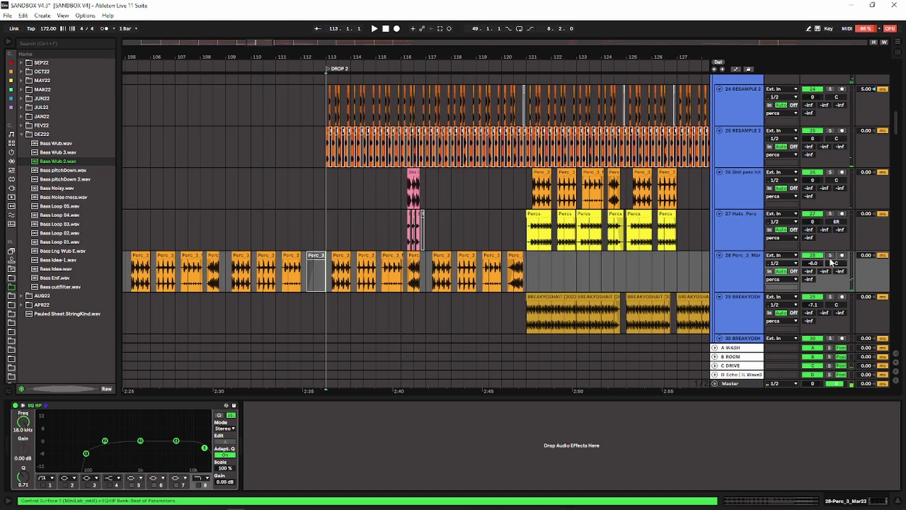
scroll(323, 276, up, 1)
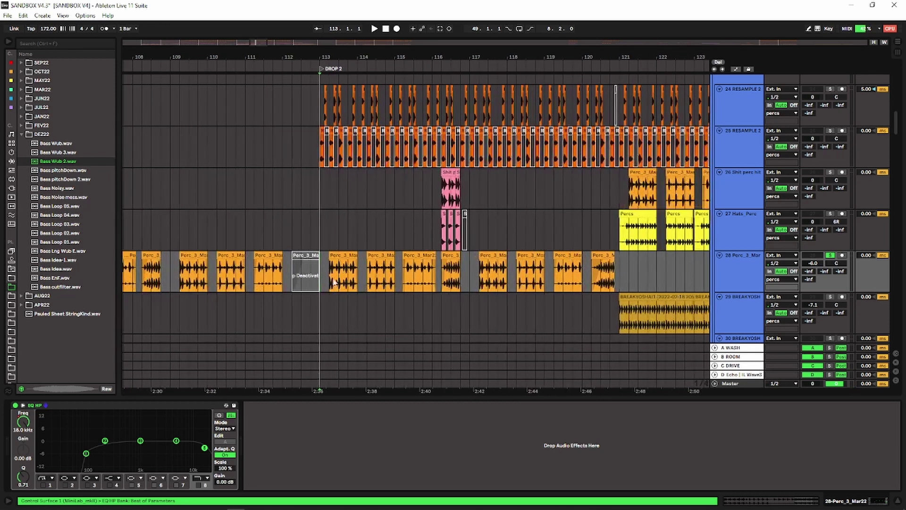
drag(325, 276, 592, 273)
click(621, 276)
click(321, 269)
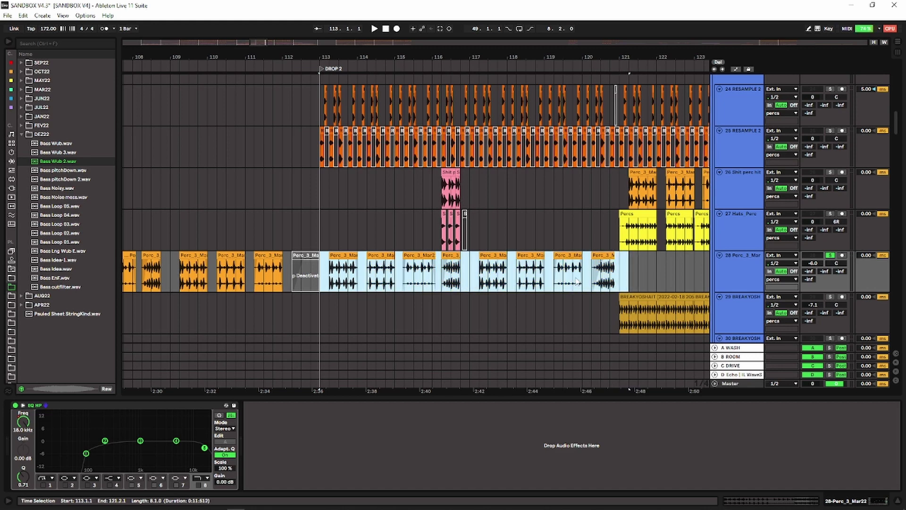
Select the first Perc_3_Mar22 clips after DROP 2 one by one, up to the clip at 115.1.4, comparing their rhythm.
click(346, 255)
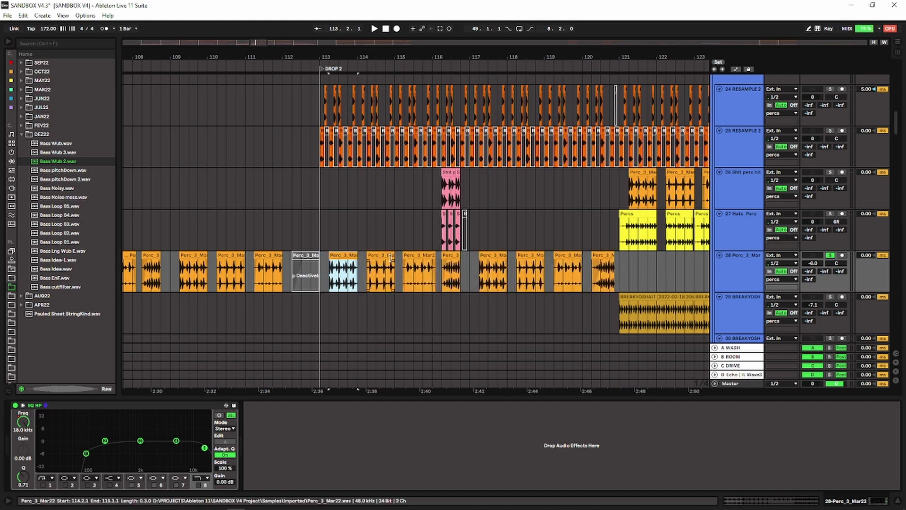
click(414, 257)
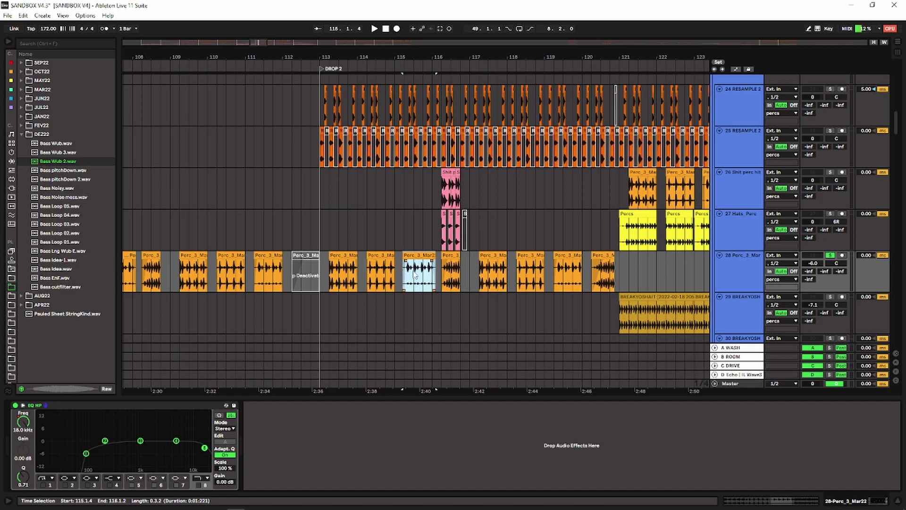
click(321, 286)
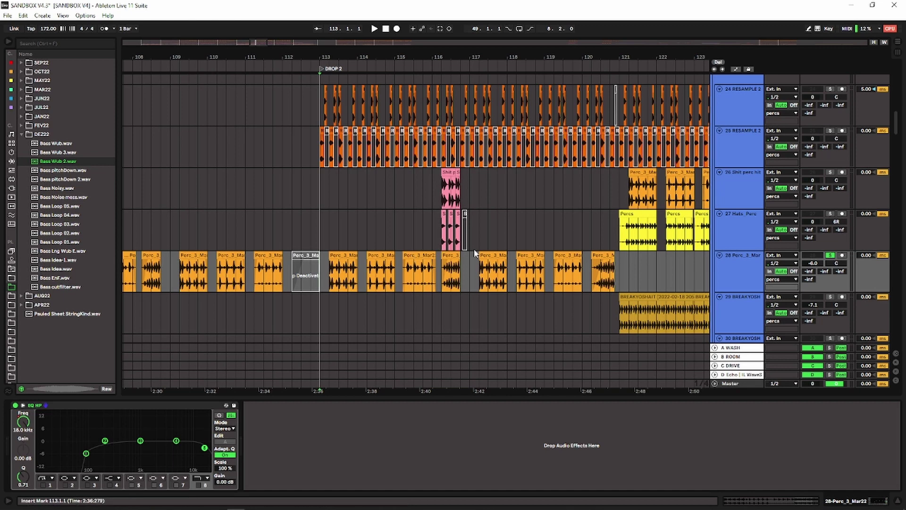
click(418, 257)
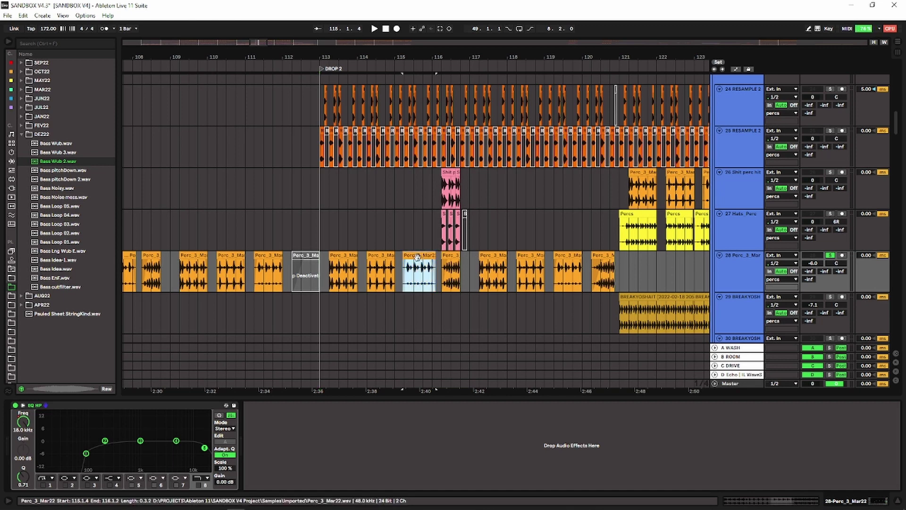
click(344, 258)
click(380, 257)
click(414, 258)
Solo the bes 2 group and play its bass loops from 113.1.1 at DROP 2.
scroll(342, 267, down, 10)
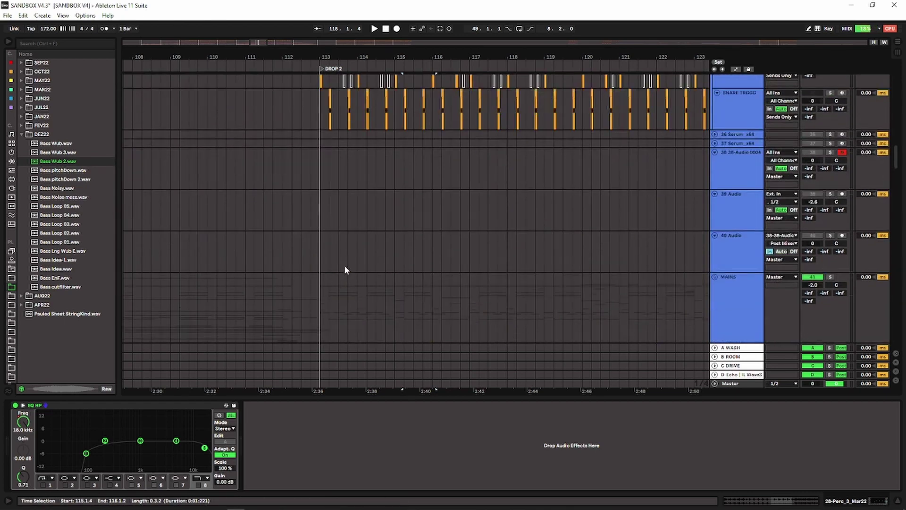
scroll(344, 265, down, 15)
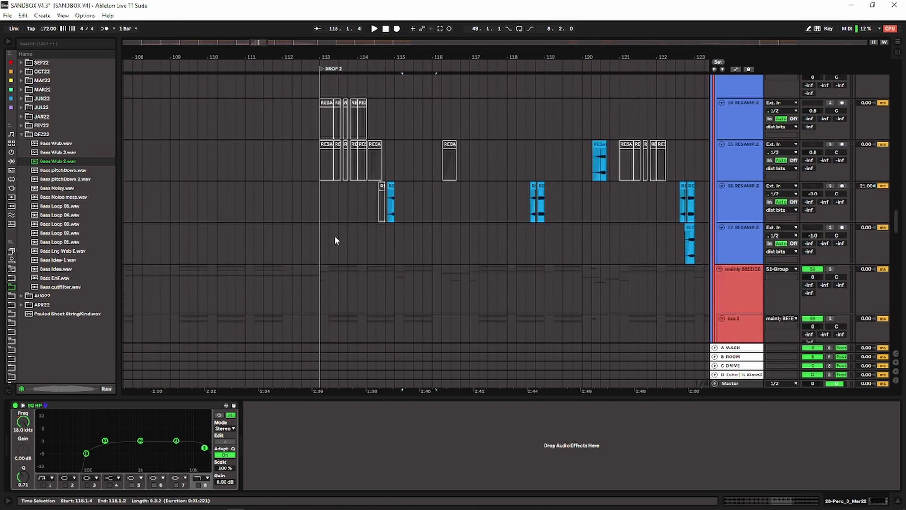
scroll(334, 239, down, 5)
click(321, 173)
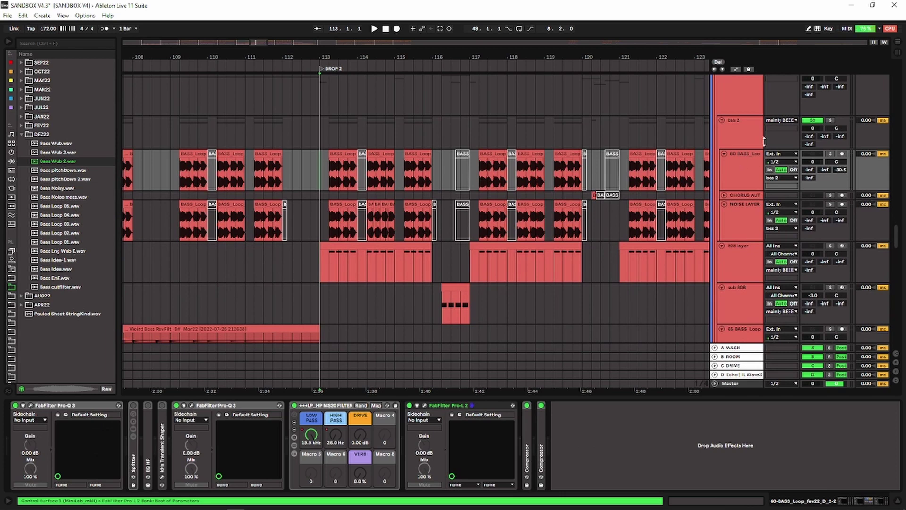
click(801, 134)
click(830, 121)
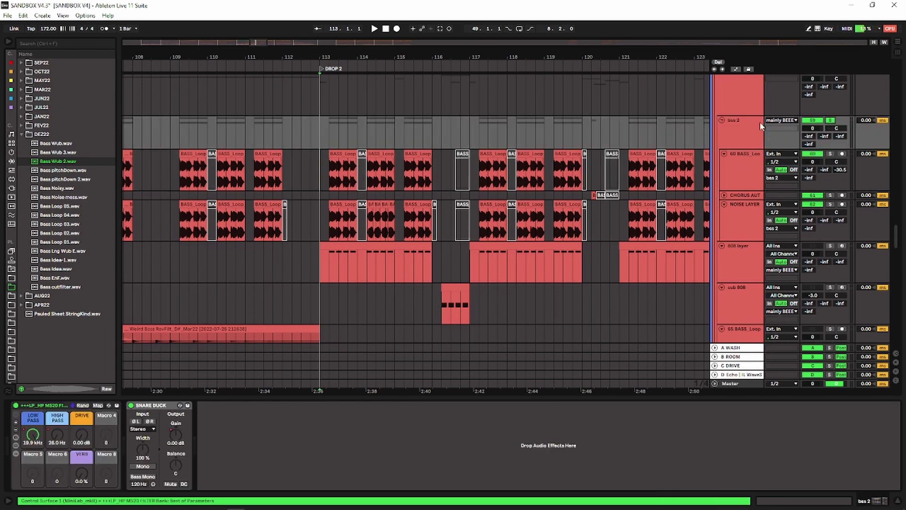
click(743, 132)
click(318, 174)
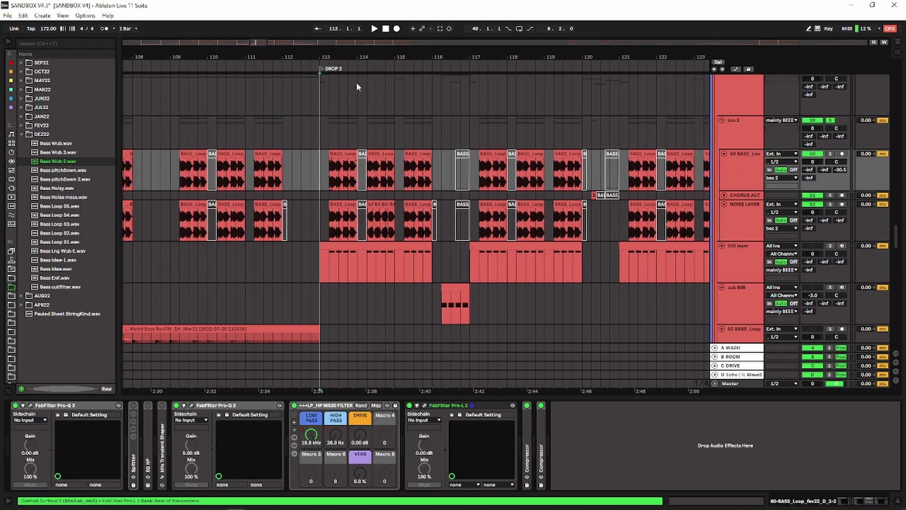
scroll(324, 173, up, 2)
key(space)
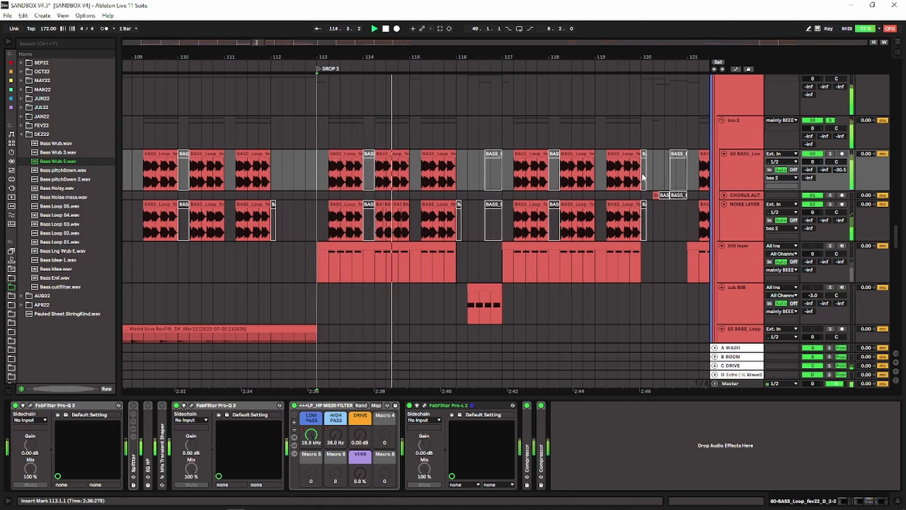
Return to the soloed 28-Perc_3_Mar22 track and play its passage from 113.1.1 for comparison with the bass rhythm.
scroll(519, 135, up, 5)
scroll(519, 135, up, 10)
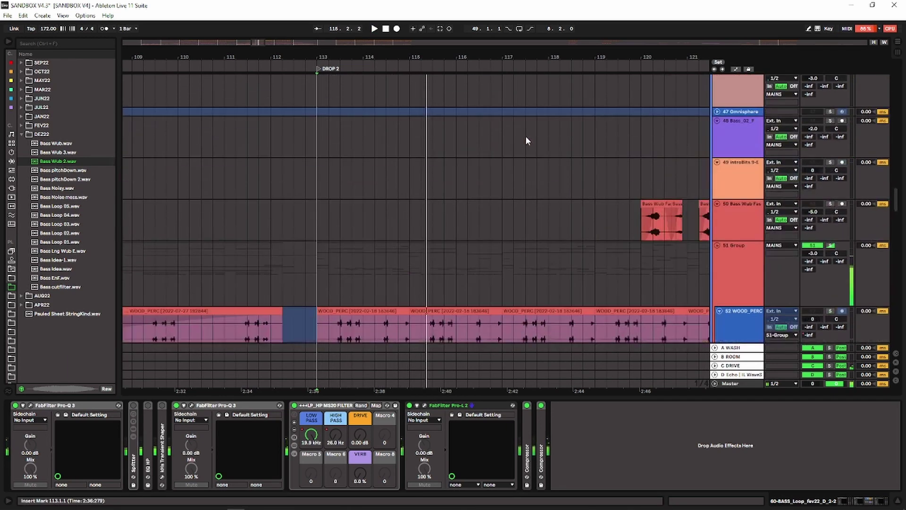
scroll(531, 139, up, 5)
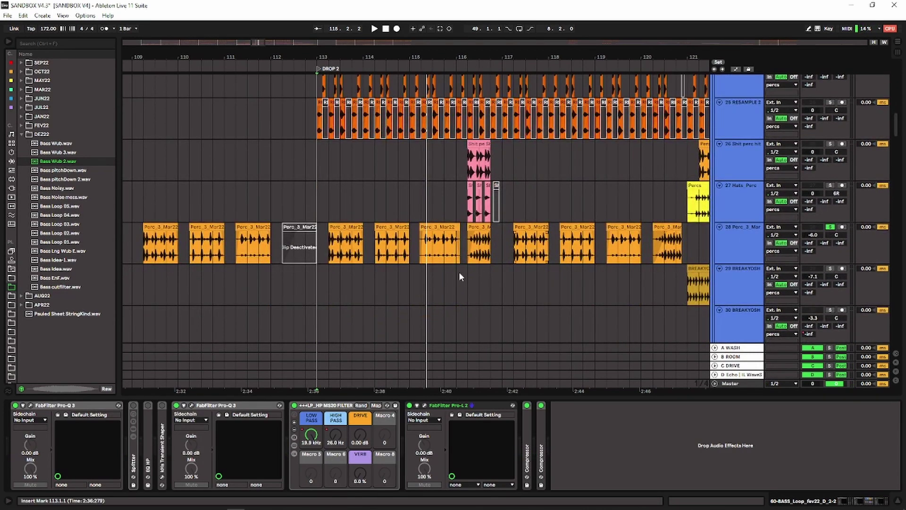
key(space)
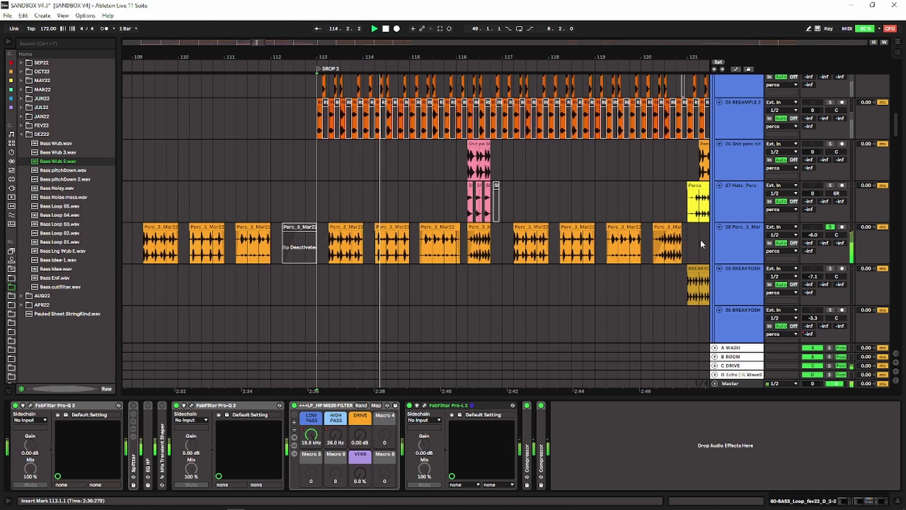
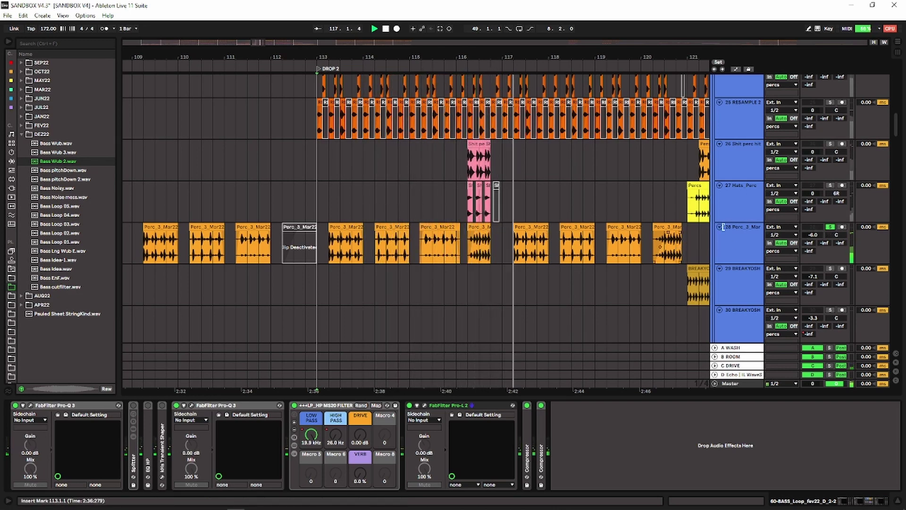
Play the full mix from 112.3.1 and look through the percussion, bass, vocal and FX tracks around DROP 2.
click(290, 195)
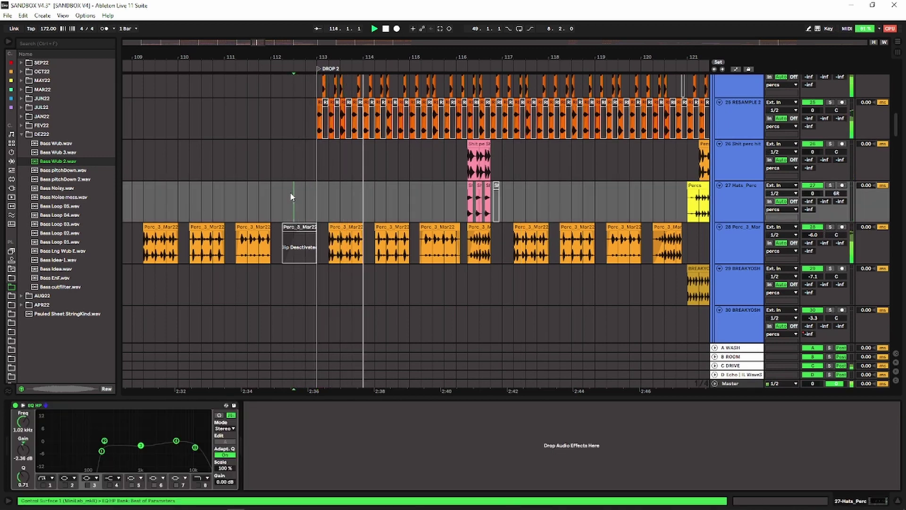
scroll(566, 204, down, 4)
scroll(566, 204, up, 2)
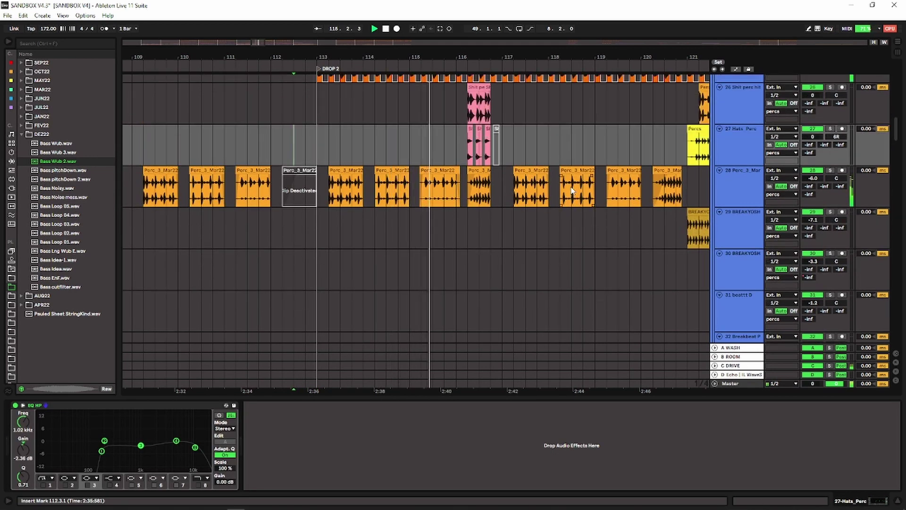
scroll(572, 189, down, 10)
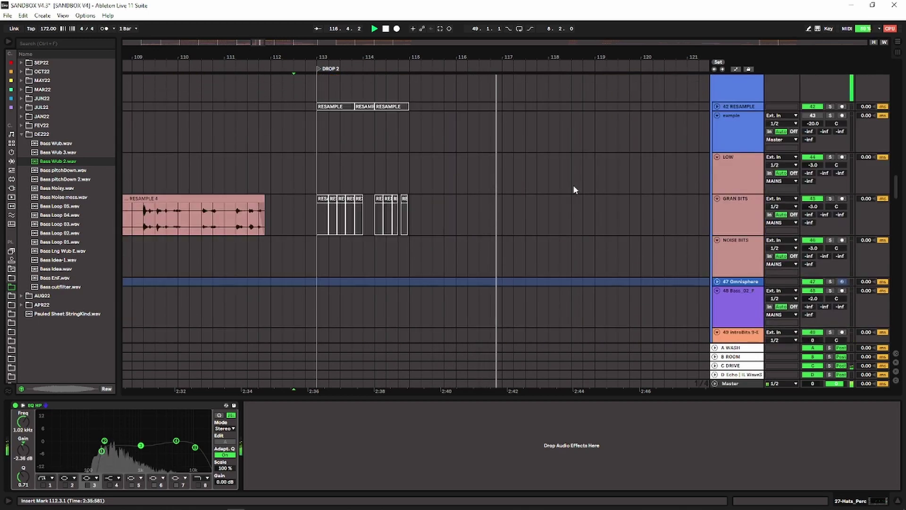
scroll(573, 186, down, 15)
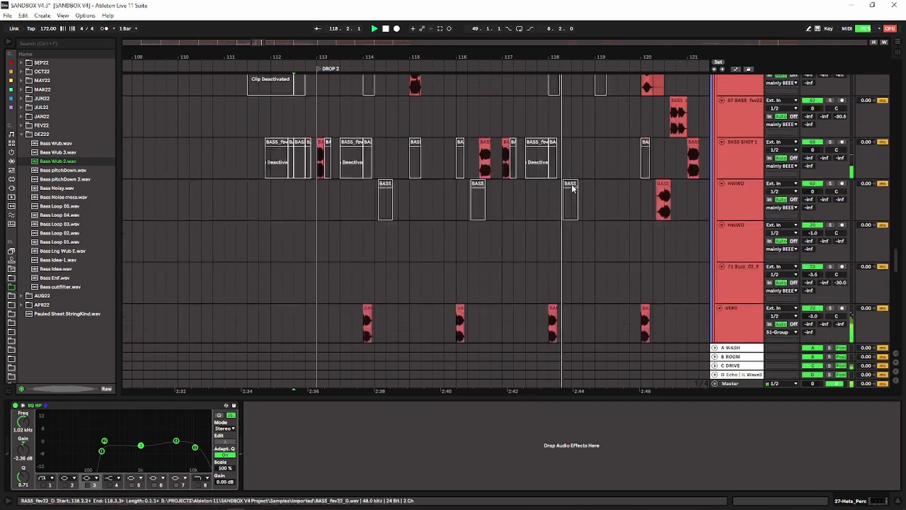
scroll(572, 184, down, 5)
drag(487, 55, 487, 35)
scroll(472, 212, down, 8)
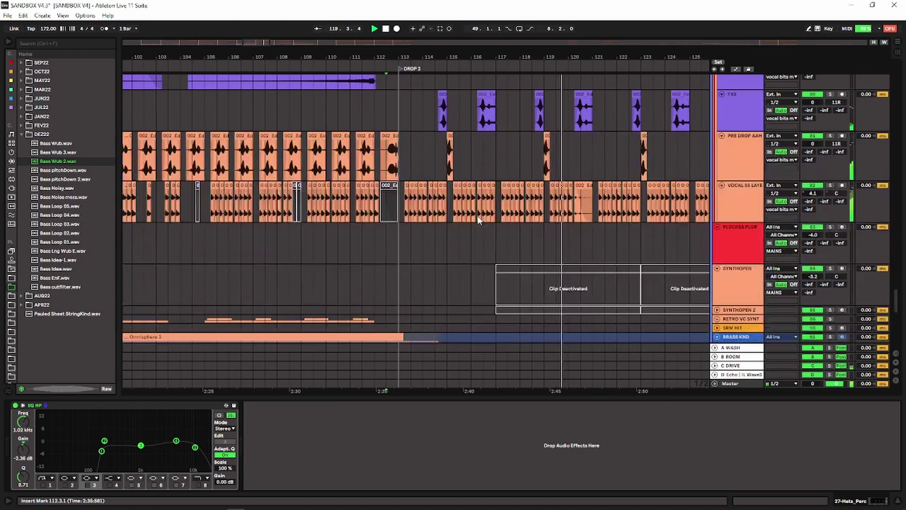
scroll(479, 216, down, 8)
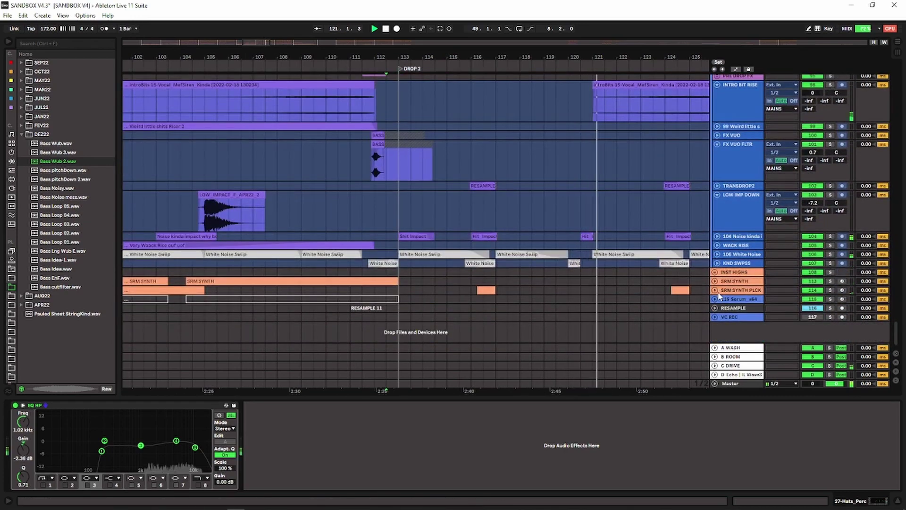
Unfold and solo the SRM SYNTH PLCK track, stop playback, and select its clip from 96.3.1 to 105.1.1 around 2ND IN.
click(715, 290)
click(460, 273)
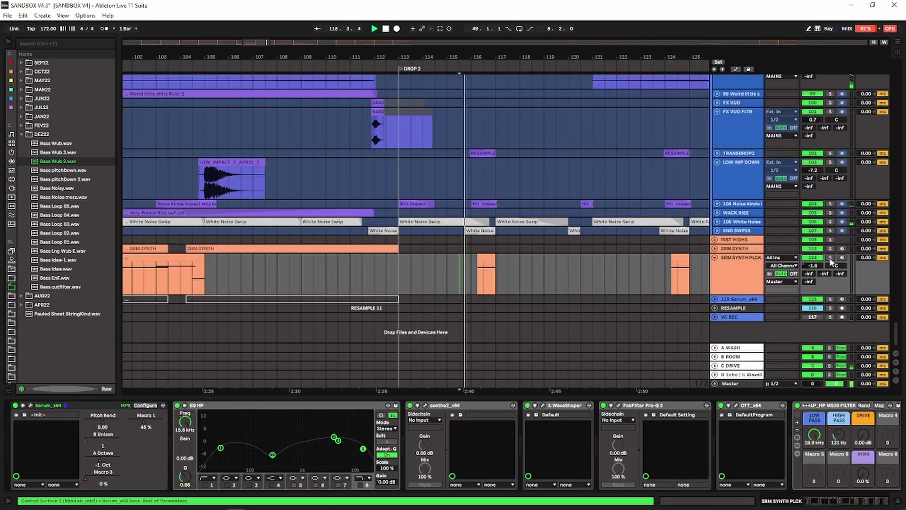
click(830, 258)
key(space)
drag(474, 57, 578, 37)
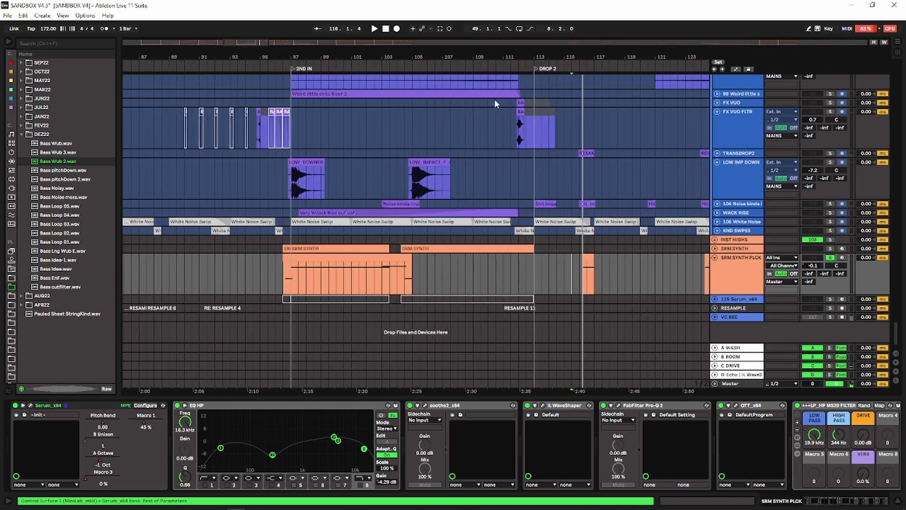
click(316, 257)
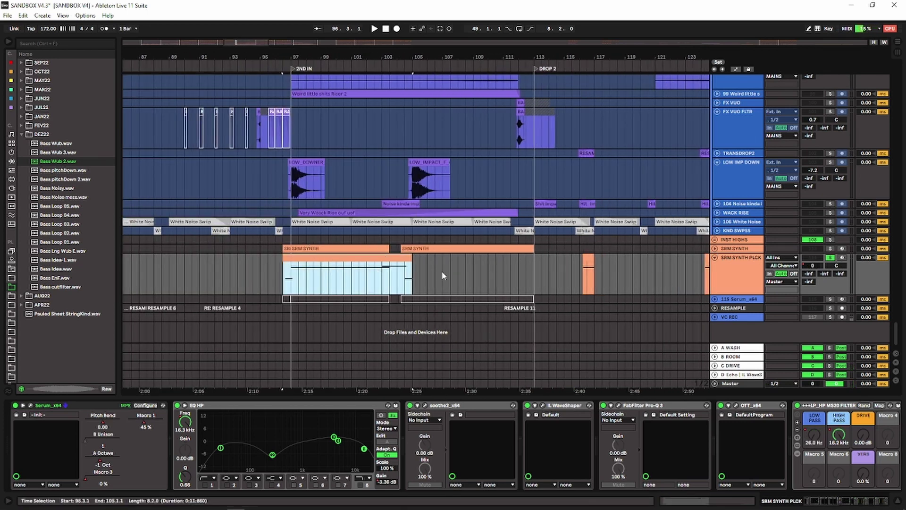
Solo the SRM SYNTH track and play its clip from 97.1.1 at 2ND IN.
click(329, 247)
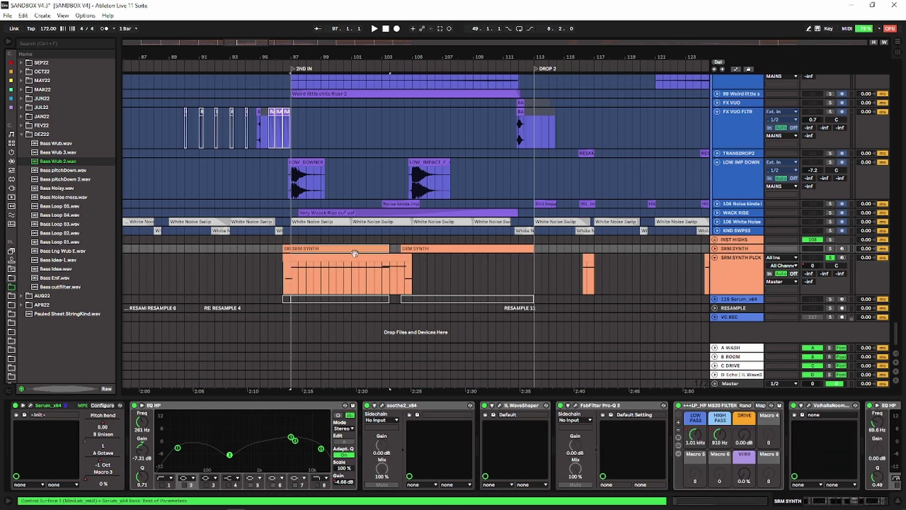
click(830, 248)
key(space)
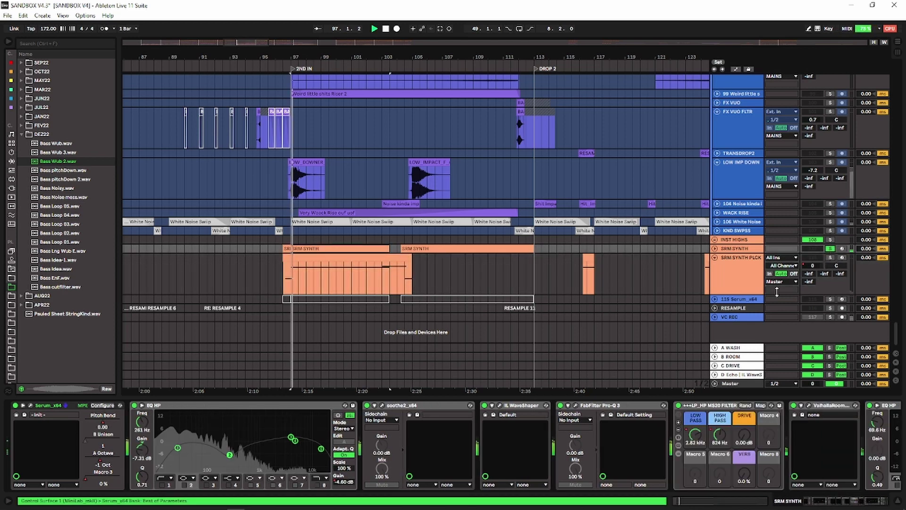
Listen to SRM SYNTH PLCK in solo and place the insert marker at 101.1.1, followed by 116.1.1 before its clip in DROP 2.
click(830, 257)
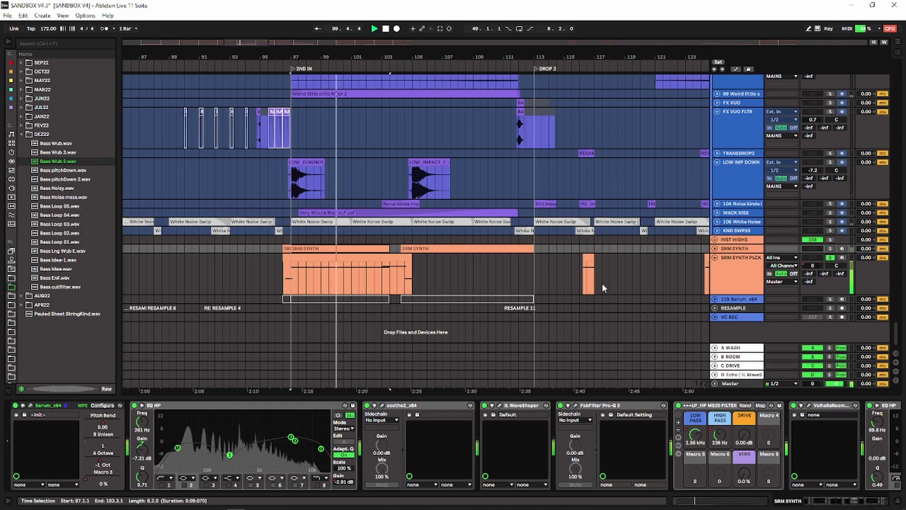
click(352, 276)
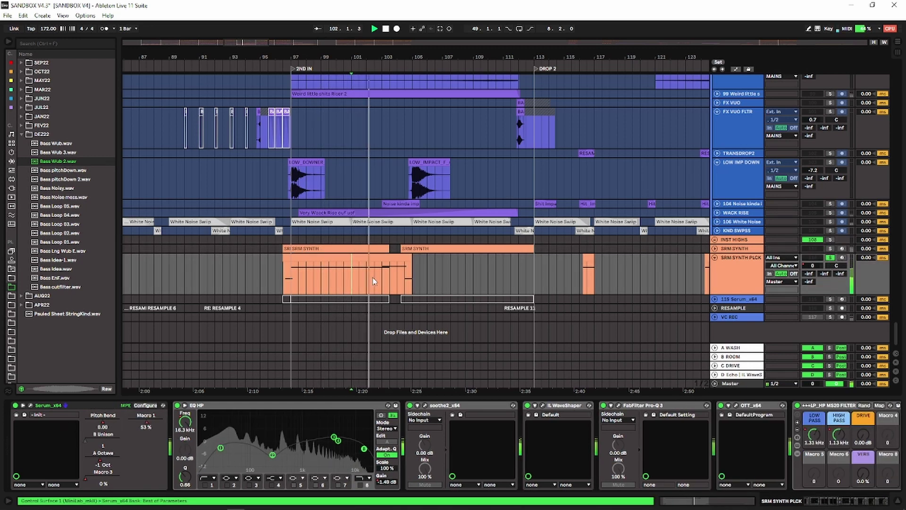
click(580, 276)
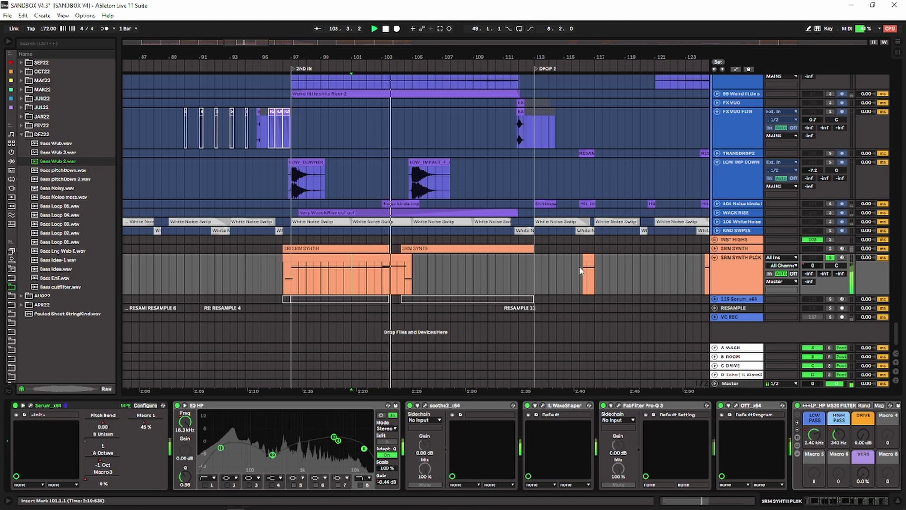
drag(651, 136, 529, 145)
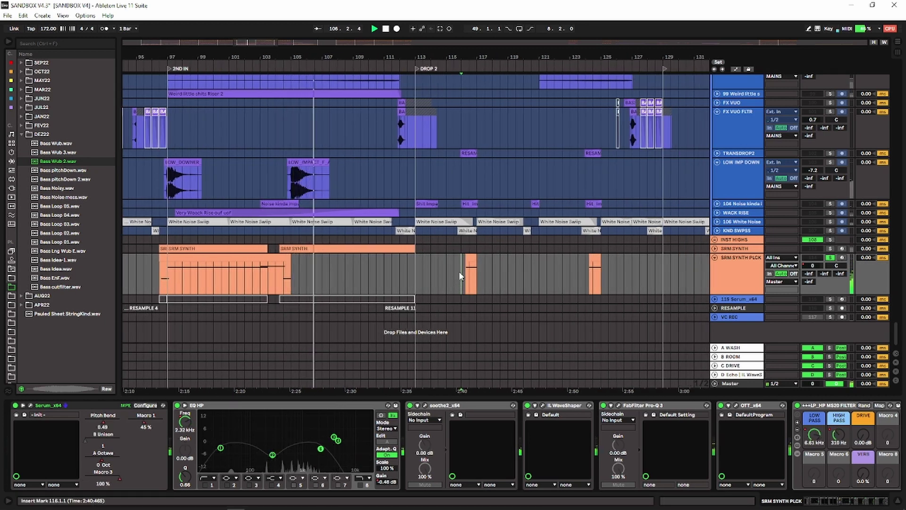
Highlight the two short SRM SYNTH PLCK clips in DROP 2, selecting 116.1.1 to 125.3.1 and then 124.1.1 to 126.1.1.
drag(462, 276, 611, 272)
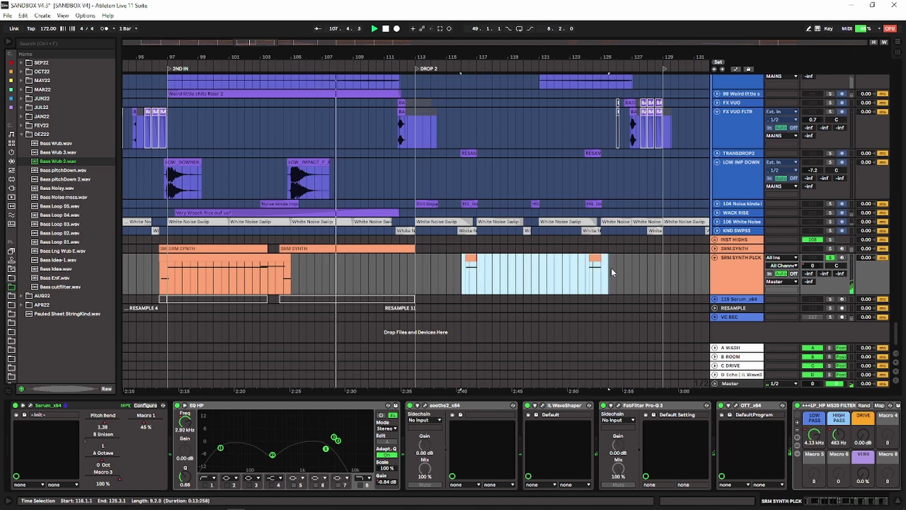
drag(462, 273, 493, 271)
drag(586, 280, 615, 282)
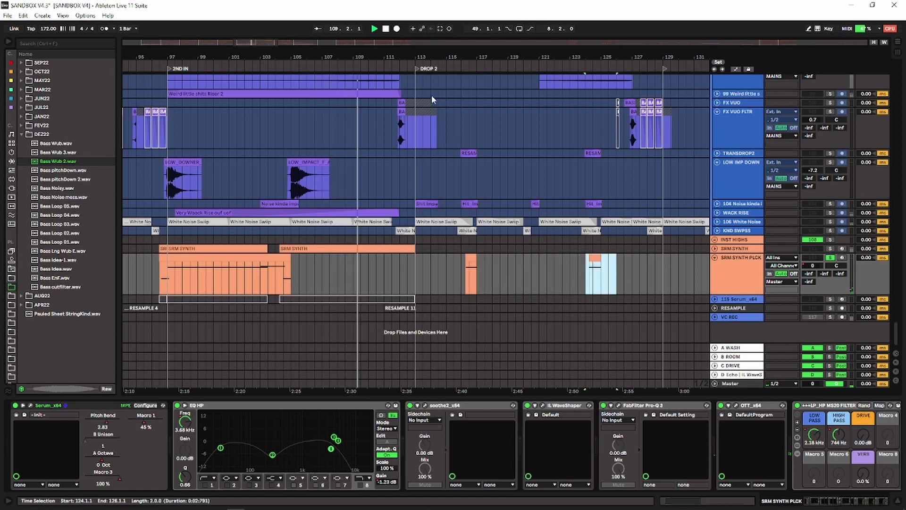
Unsolo SRM SYNTH PLCK and play the full mix from 116.1.1 over its first DROP 2 clip.
scroll(467, 262, up, 3)
click(461, 274)
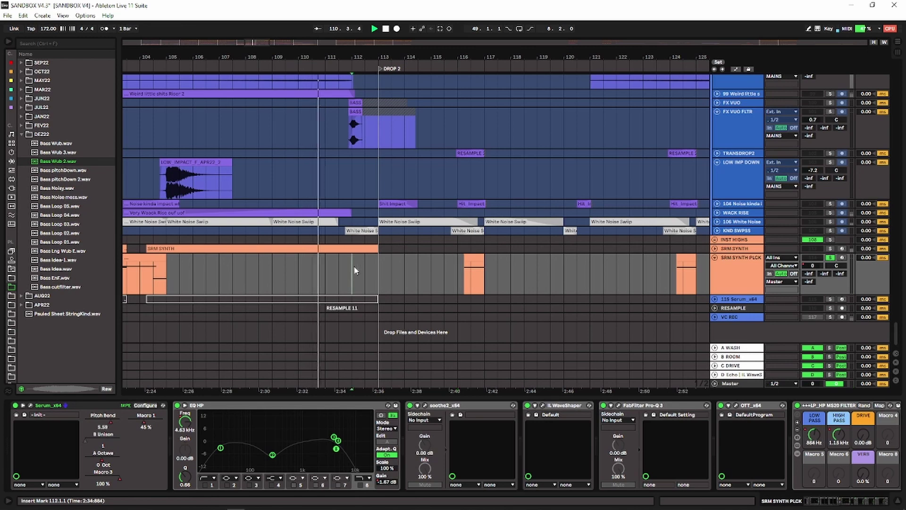
click(830, 258)
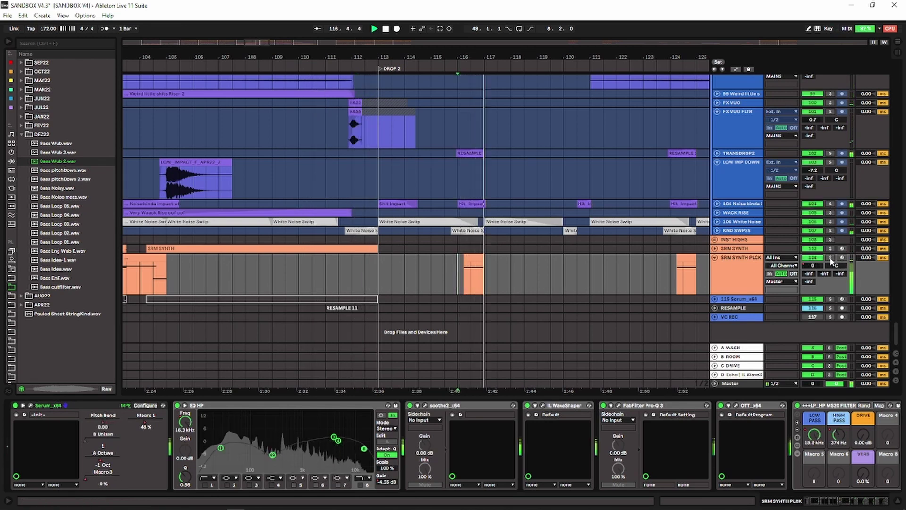
key(space)
key(space)
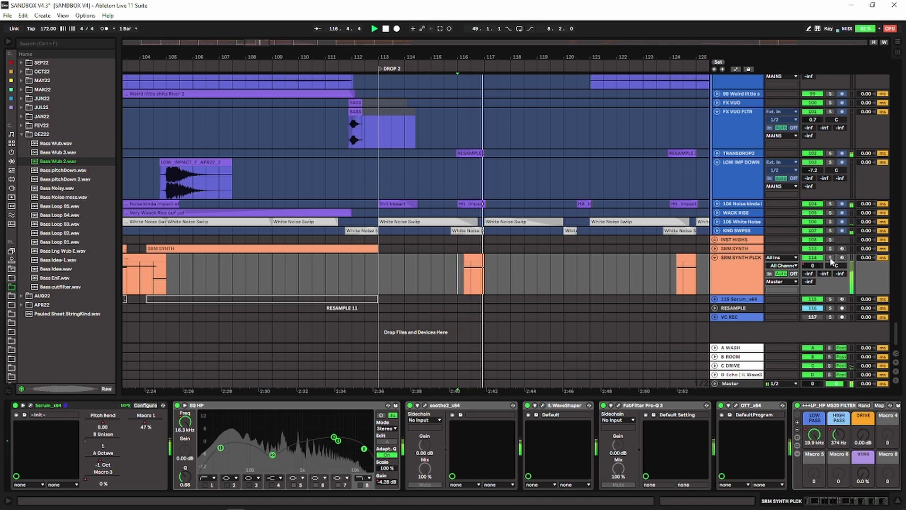
Compare the mix from 116.1.1 with SRM SYNTH PLCK muted and unmuted.
click(830, 258)
click(830, 258)
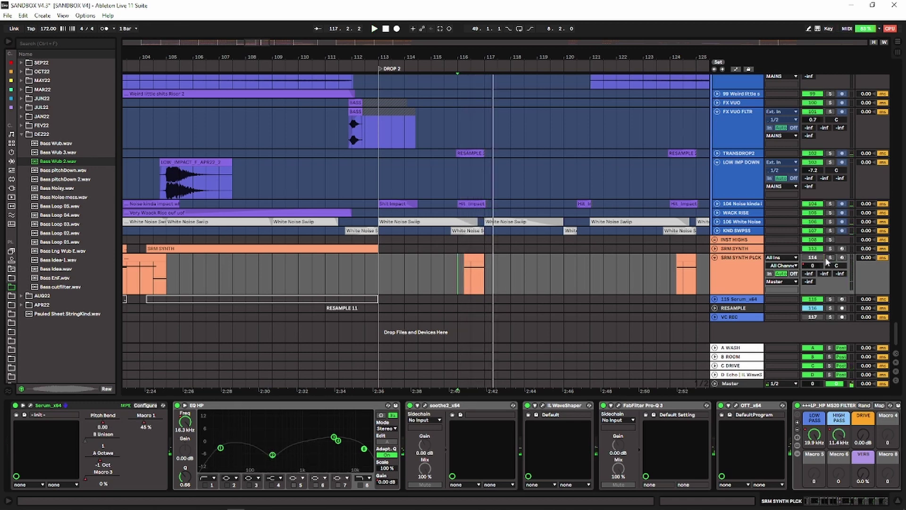
key(space)
key(space)
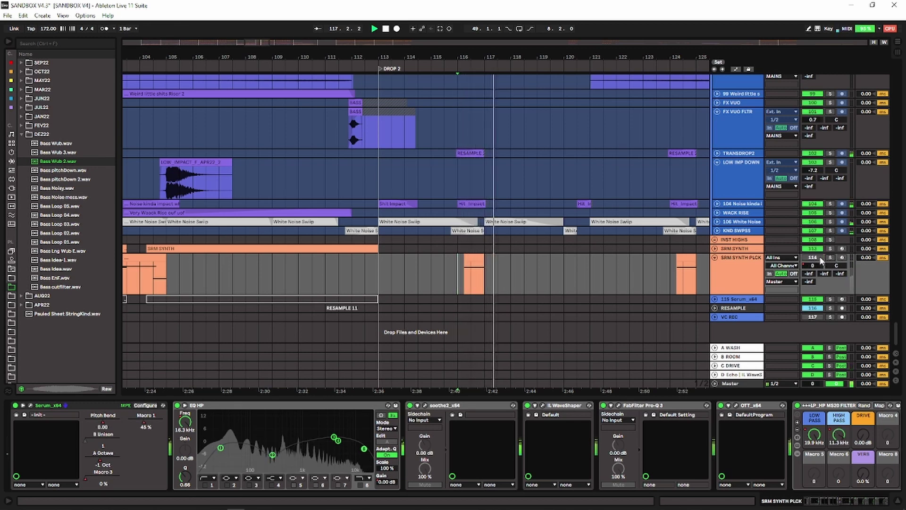
key(space)
key(space)
scroll(444, 214, right, 5)
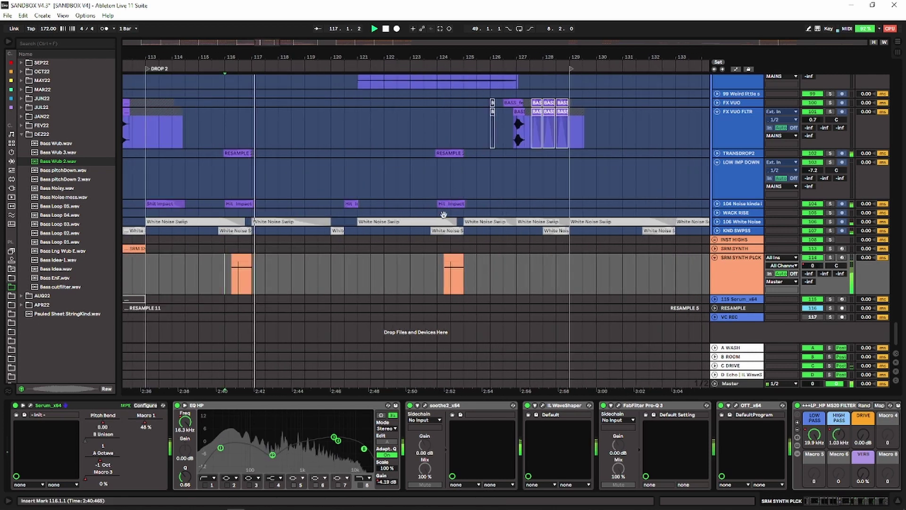
Play from 124.1.1 over the second SRM SYNTH PLCK clip in the full mix and with the track soloed.
click(438, 273)
key(space)
key(space)
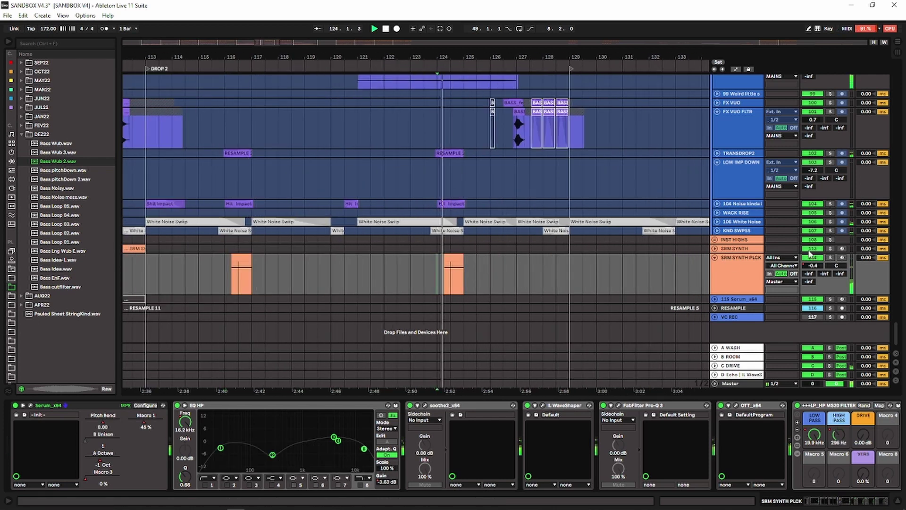
click(830, 257)
key(space)
key(space)
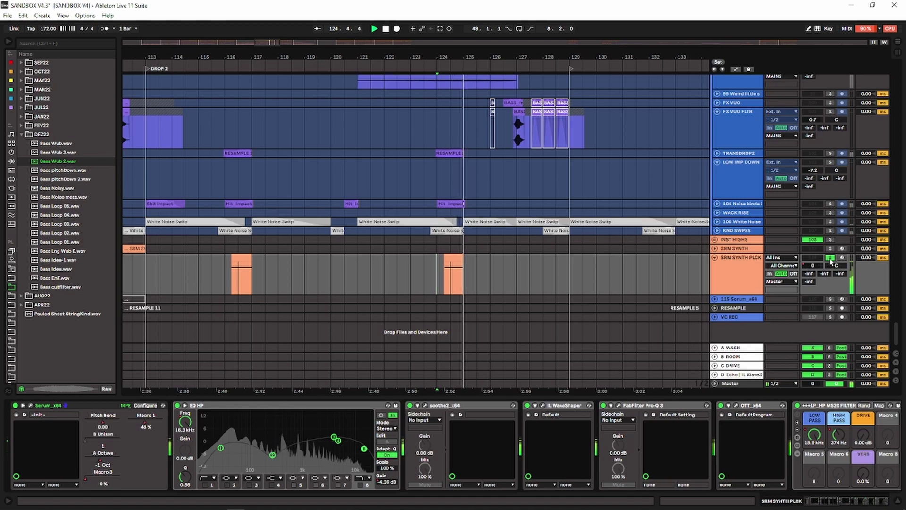
Solo the VOCAL SS LAYE track, play it from 124.1.1, and unsolo it.
scroll(571, 255, up, 15)
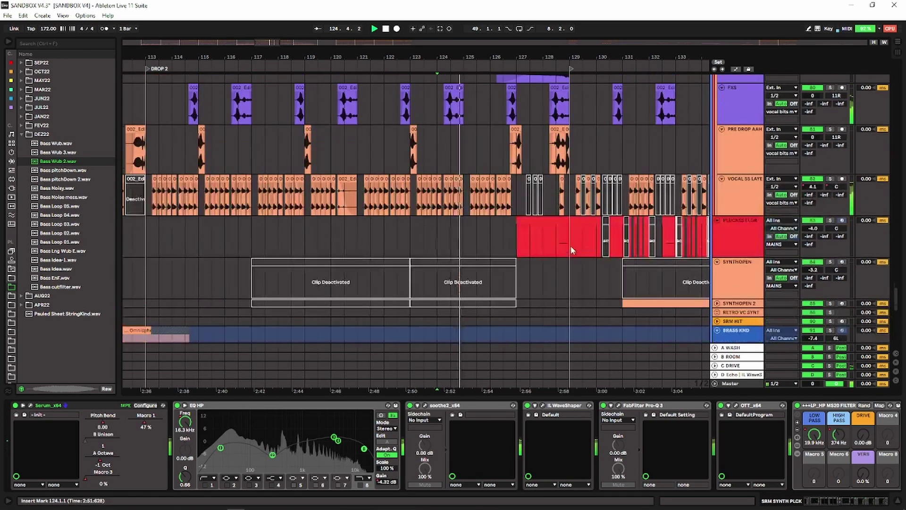
key(space)
key(space)
click(830, 235)
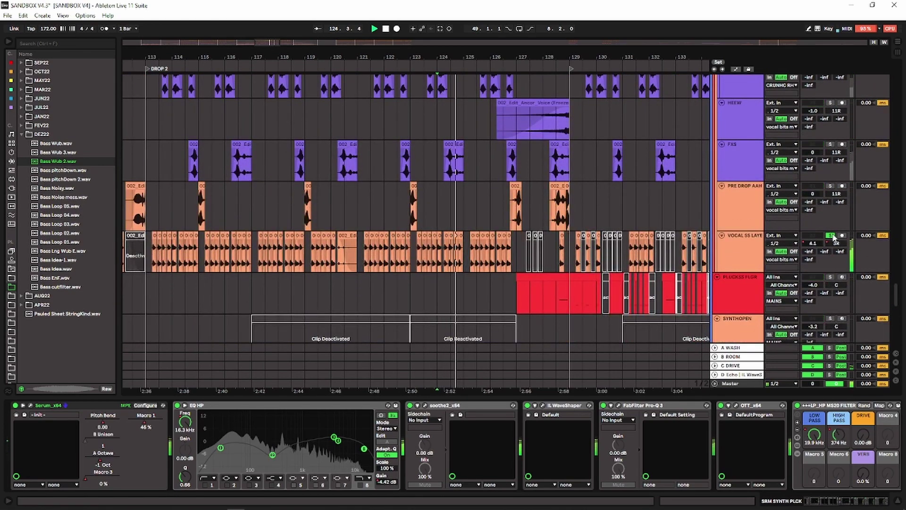
key(space)
key(space)
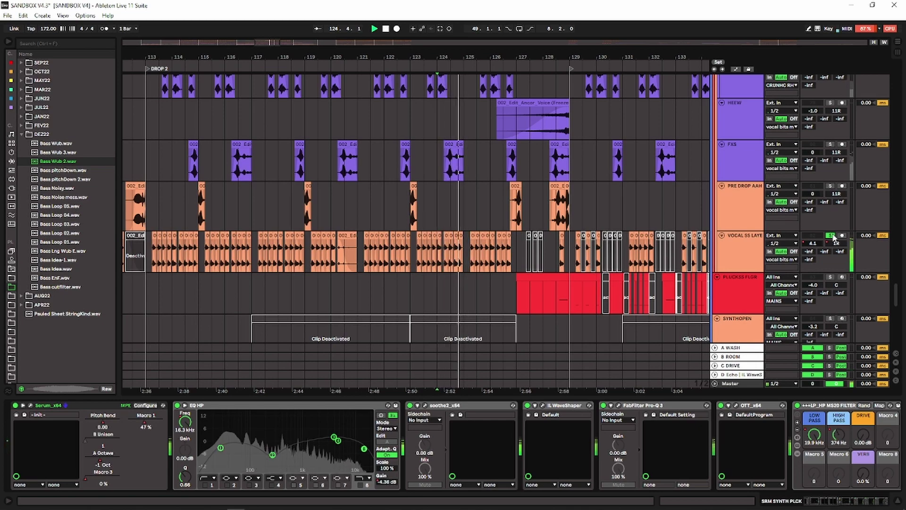
click(831, 236)
Play the full mix from 124.1.1 and look over the synth and FX tracks between 2ND IN and OUTRO.
scroll(578, 266, down, 3)
key(space)
key(space)
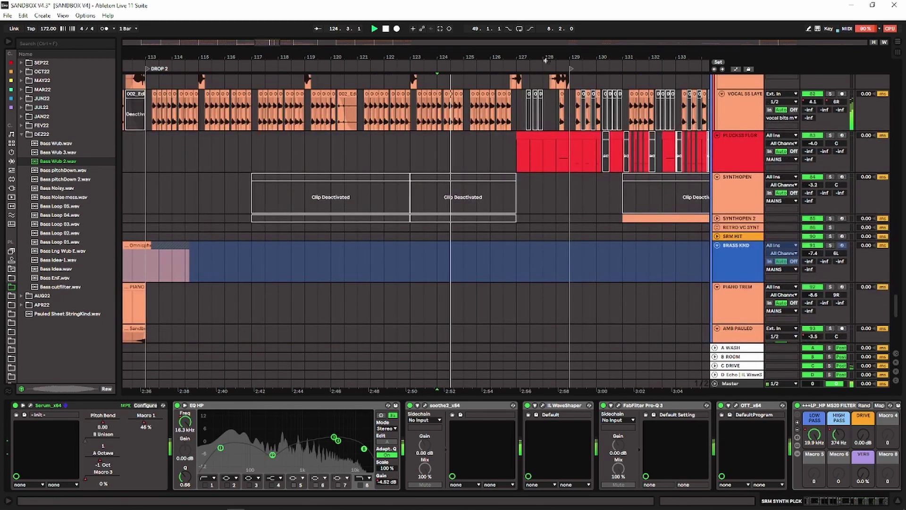
mouse_move(546, 57)
mouse_down()
mouse_move(422, 55)
mouse_move(421, 19)
mouse_up()
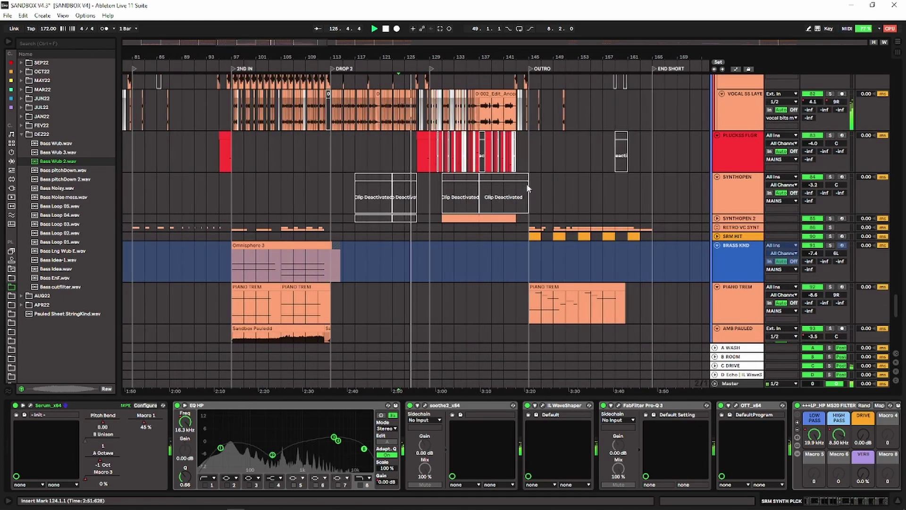
scroll(566, 187, down, 1)
scroll(590, 185, down, 10)
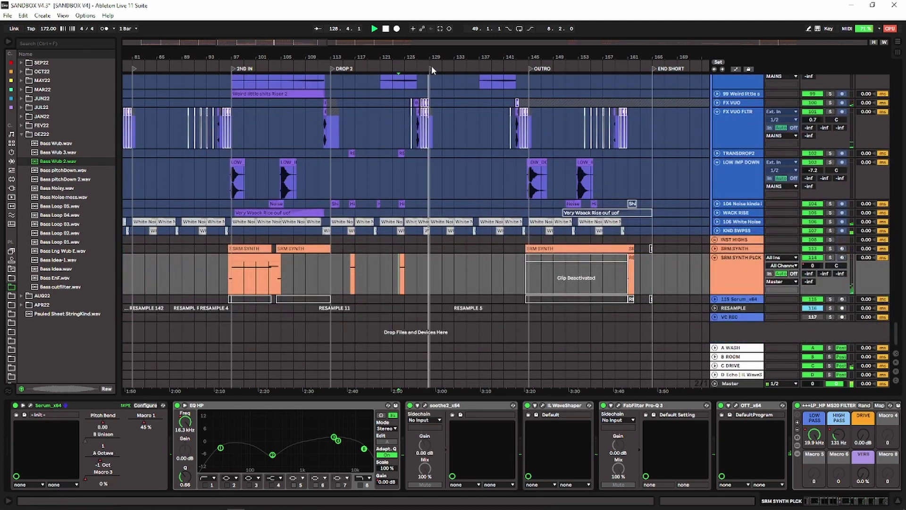
drag(431, 58, 463, 96)
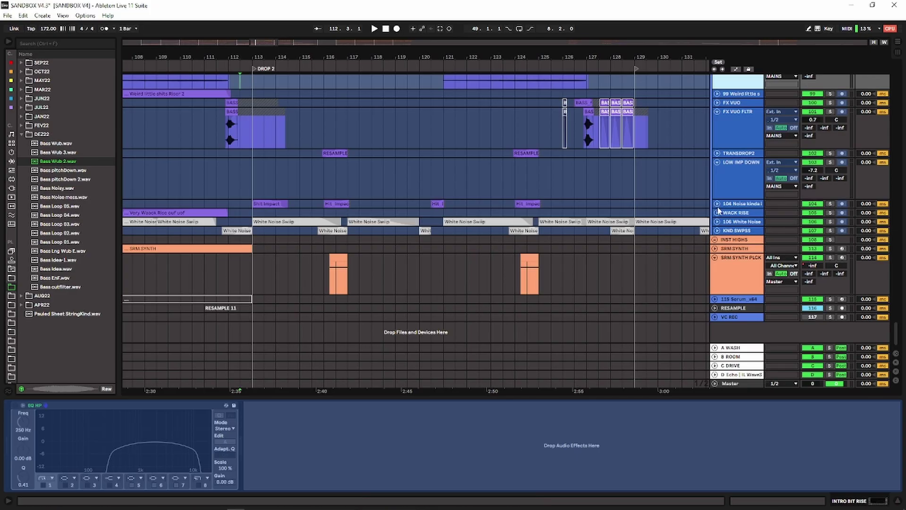
Unfold and solo the Noise kinda impact track, and play its clips at 113.1.1 and 116.1.1 in DROP 2.
click(716, 204)
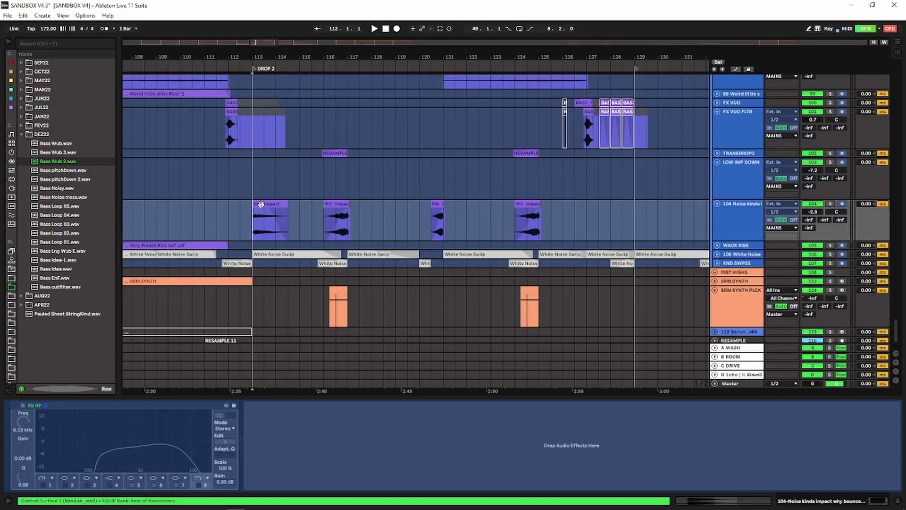
key(space)
click(830, 204)
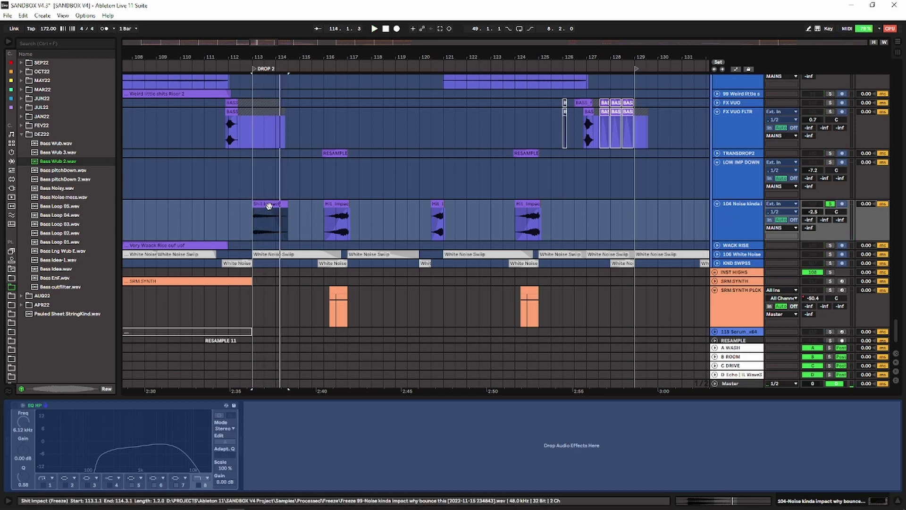
click(333, 206)
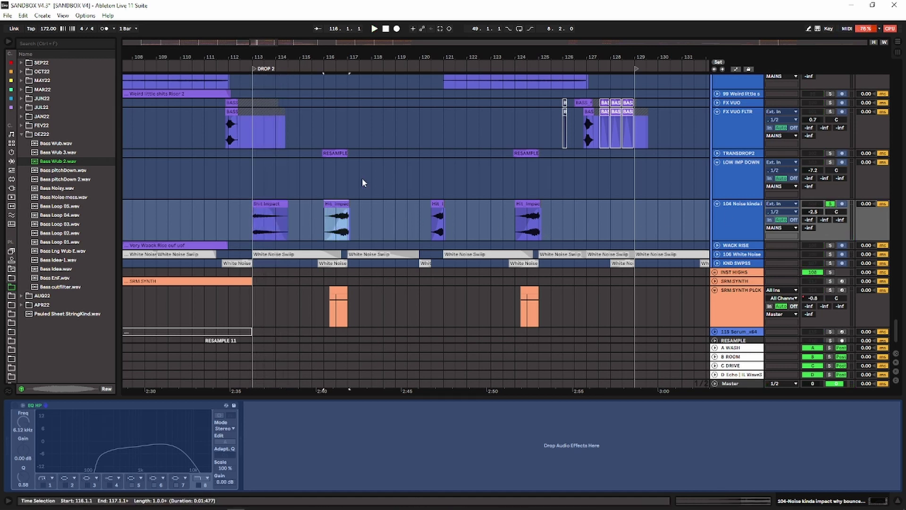
drag(349, 52, 340, 55)
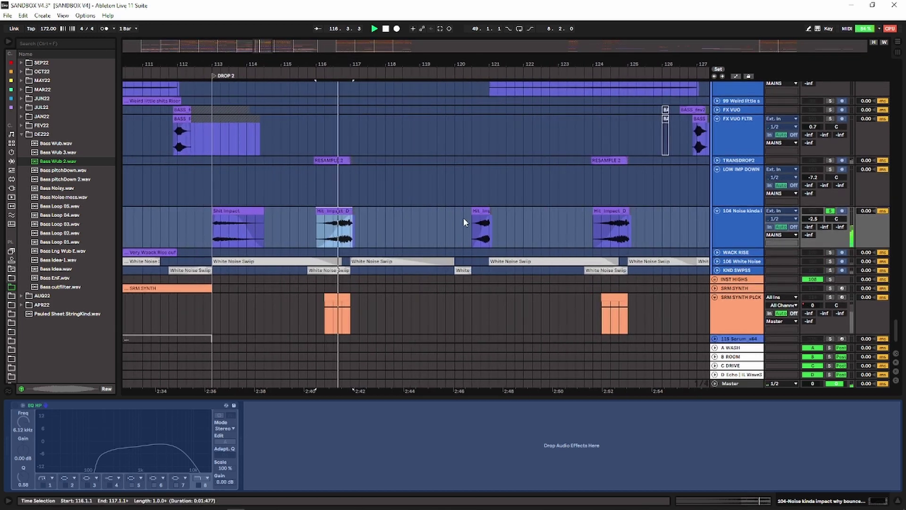
Solo the TRANSDROP2 track and play its RESAMPLE 2 clip from 115.4.4.
click(348, 162)
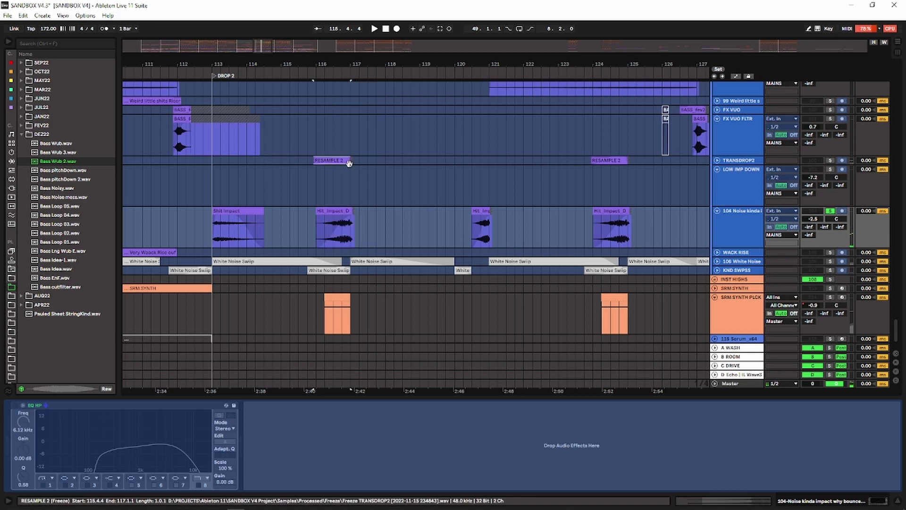
click(721, 161)
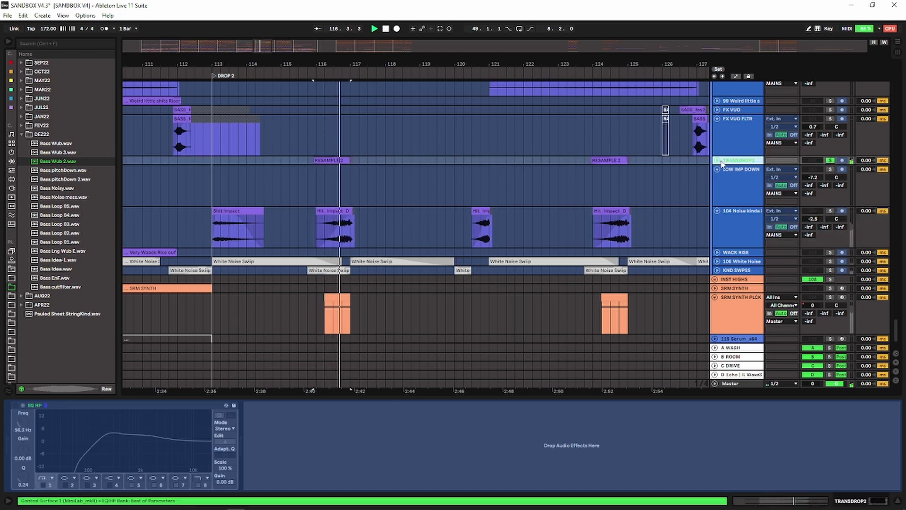
scroll(553, 191, up, 4)
key(space)
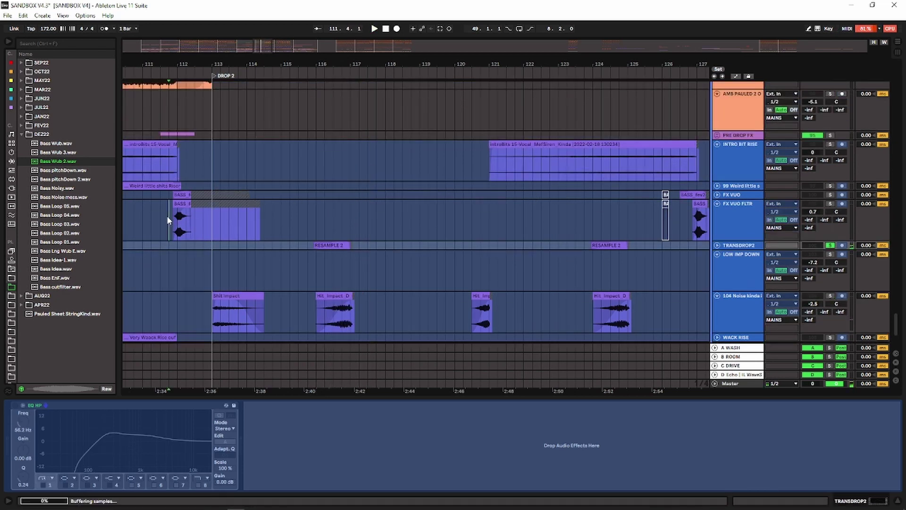
Play from 111.4.1 with FX VUO FLTR soloed and with FX VUO soloed instead, then stop playback.
click(170, 218)
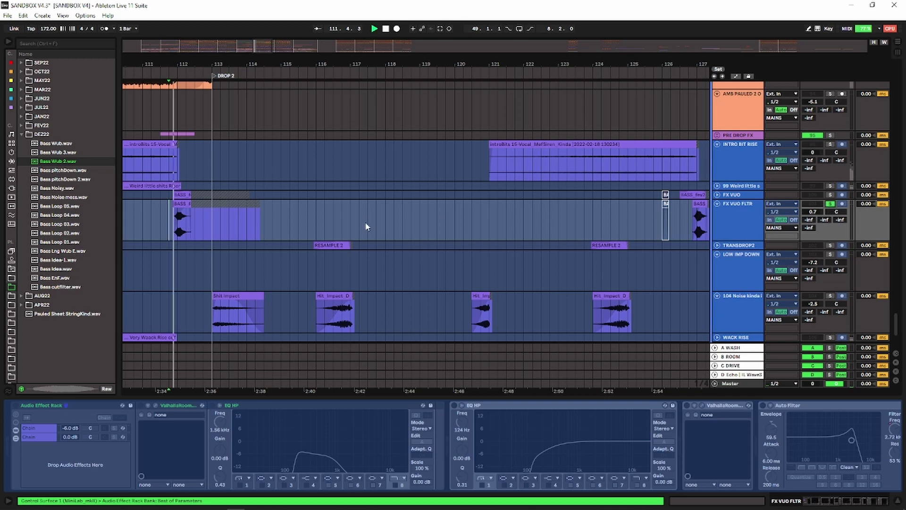
click(828, 194)
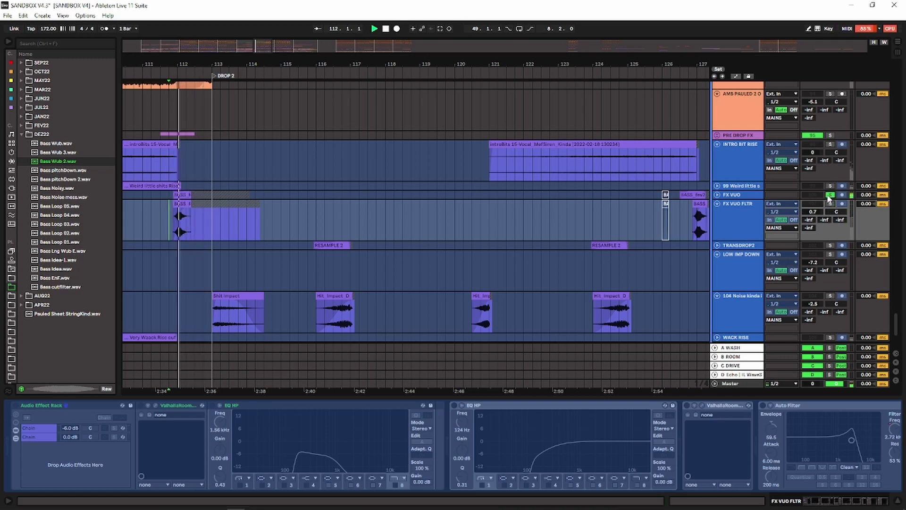
key(space)
Play the FX VUO clip just before bar 127 in solo, and switch the solo to FX VUO FLTR.
drag(249, 63, 436, 63)
drag(494, 64, 393, 58)
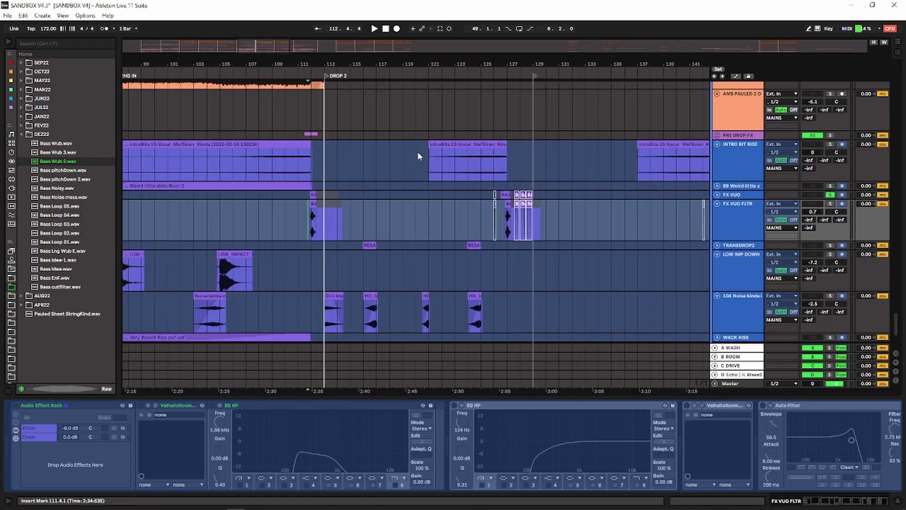
click(504, 195)
key(space)
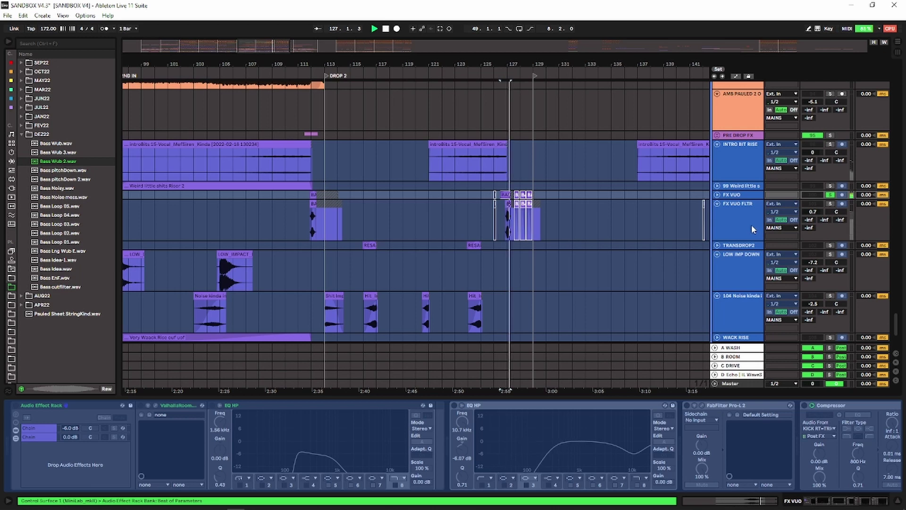
click(753, 230)
click(830, 204)
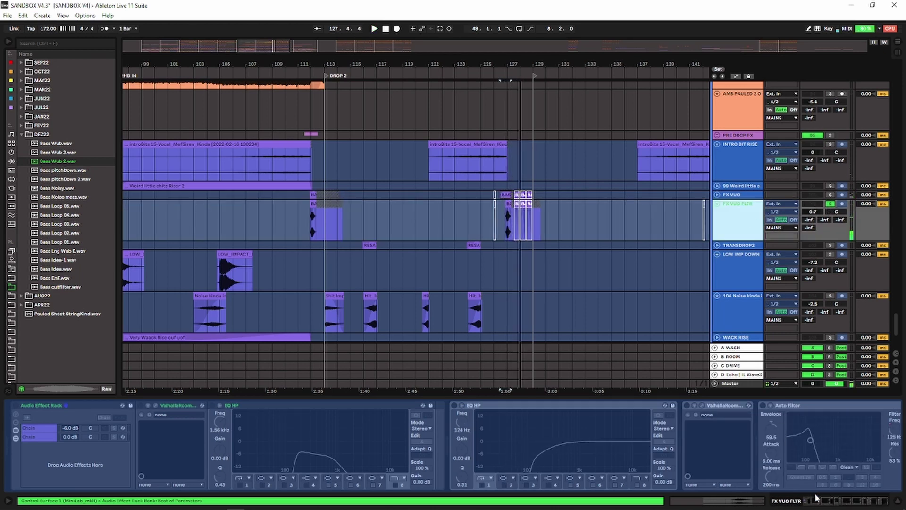
Unfreeze the FX VUO FLTR track and select its Audio Effect Rack, including the -6.0 dB chain.
click(827, 504)
mouse_move(827, 504)
mouse_down()
mouse_move(836, 504)
mouse_move(817, 499)
mouse_up()
click(618, 440)
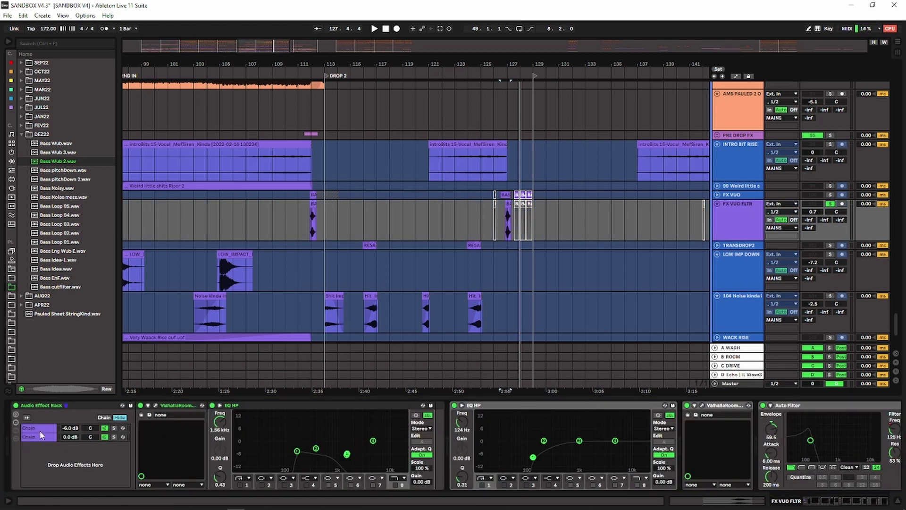
click(42, 428)
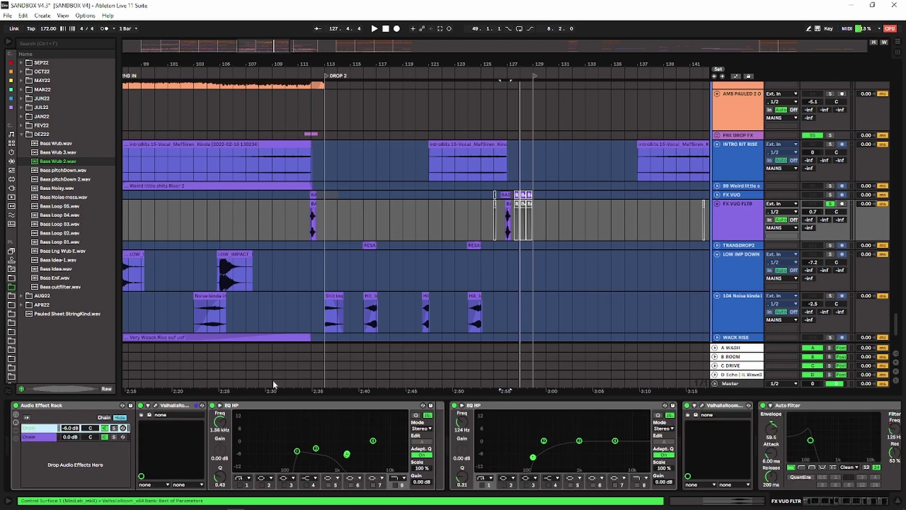
click(46, 406)
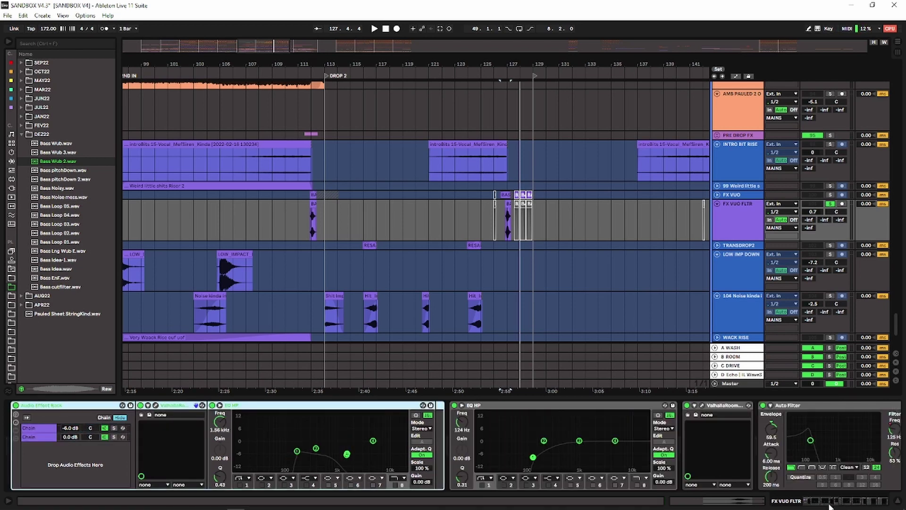
Play FX VUO FLTR with its ValhallaRoom reverb settings open, then close them and bypass the Auto Filter.
scroll(519, 439, right, 5)
click(344, 405)
key(space)
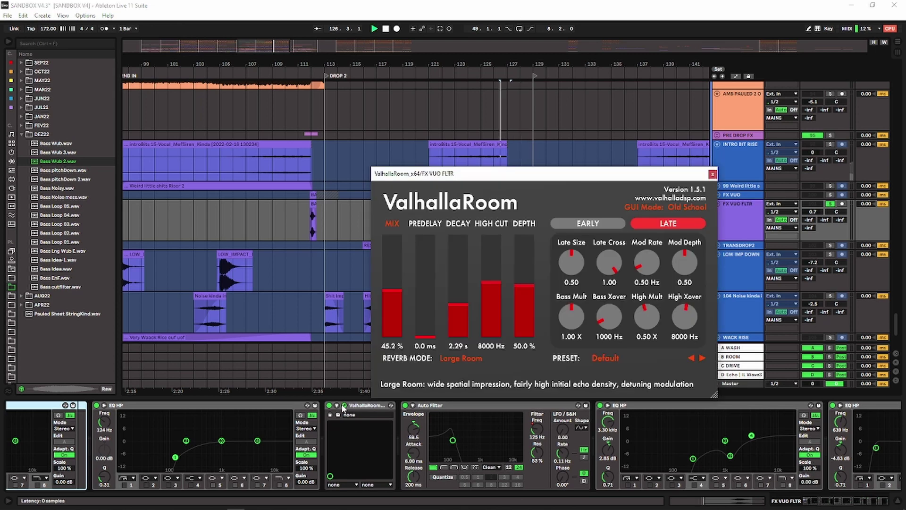
key(space)
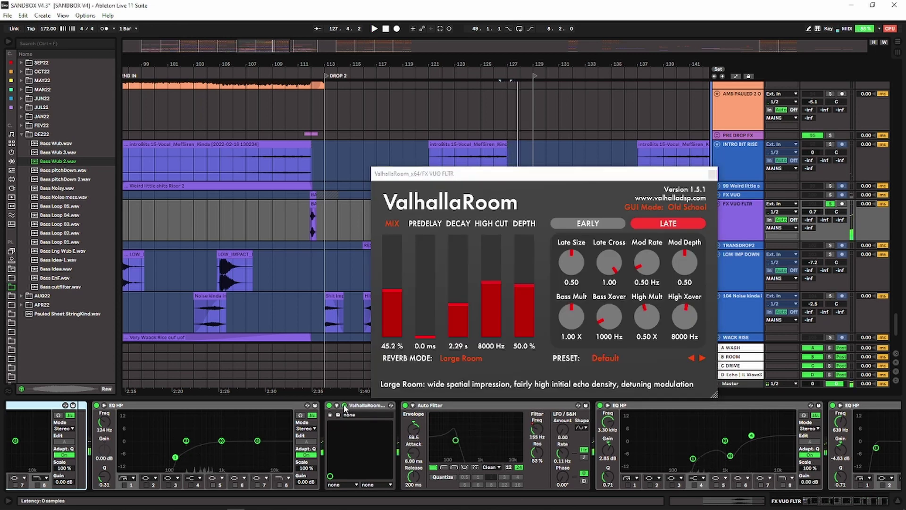
click(344, 406)
click(428, 406)
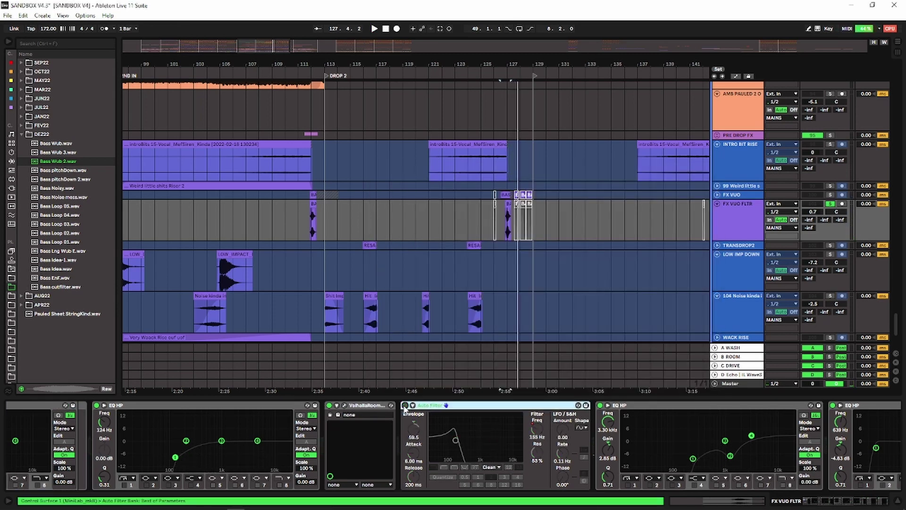
Play FX VUO FLTR in solo from 126.4.1 with its Auto Filter bypassed, and re-enable the Auto Filter during playback.
drag(519, 59, 508, 139)
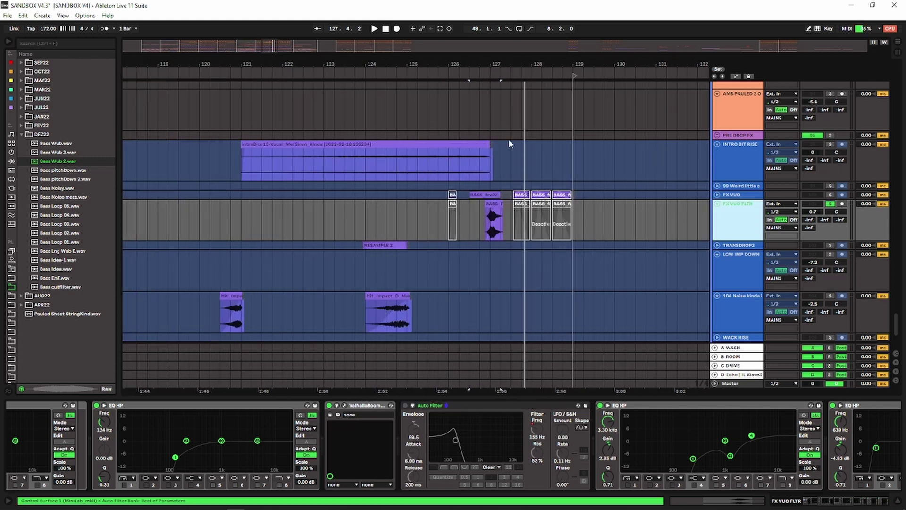
click(492, 213)
click(477, 217)
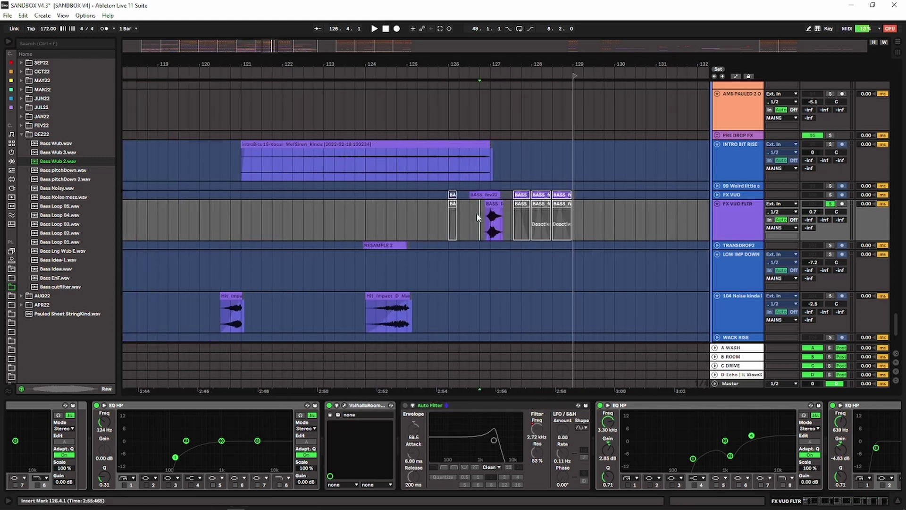
drag(478, 217, 577, 216)
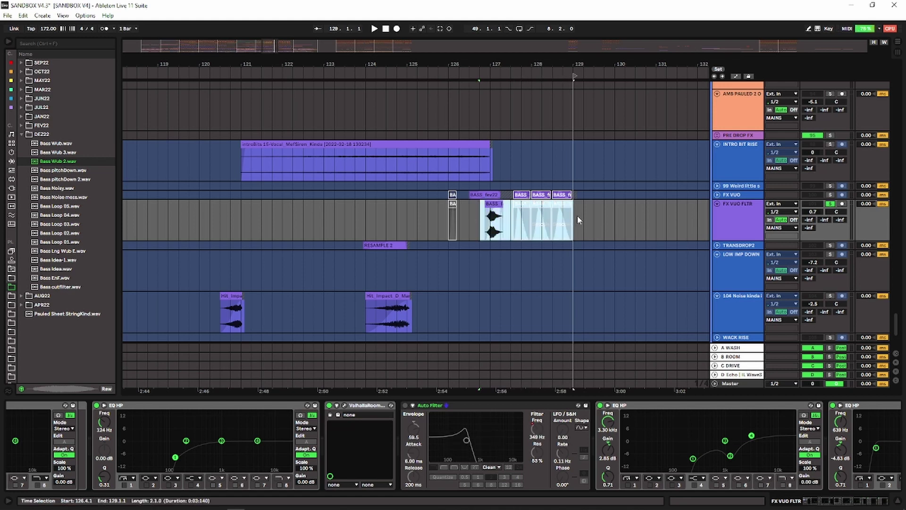
click(480, 219)
key(space)
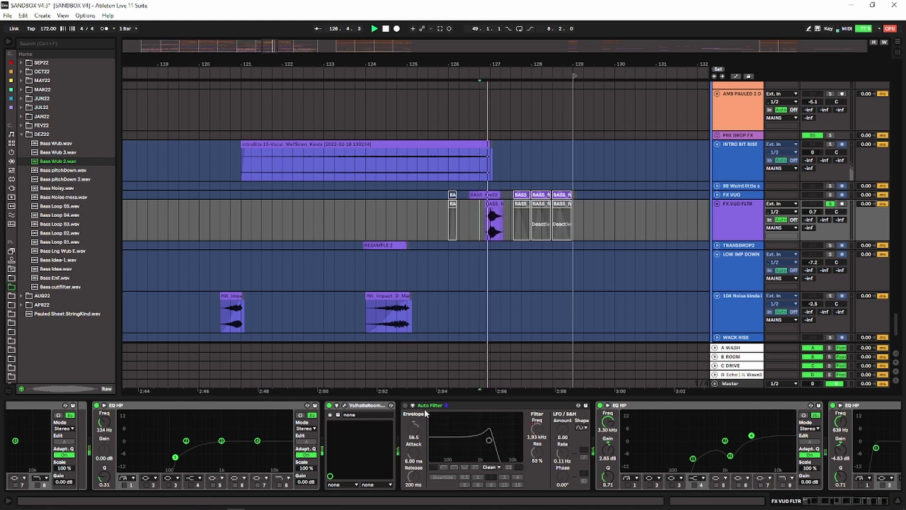
click(405, 405)
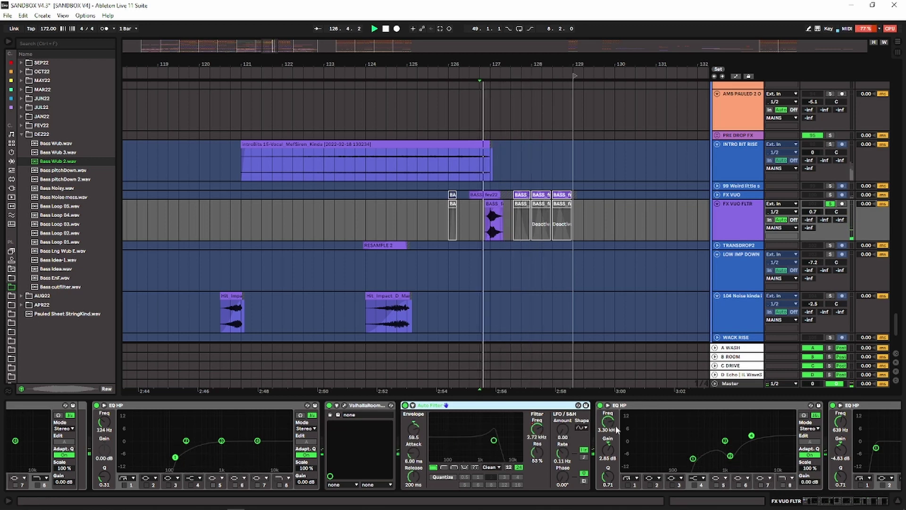
Stop playback and examine the rest of FX VUO FLTR's device chain, from the EQs and Pro-L 2 to the sidechain compressors.
click(856, 502)
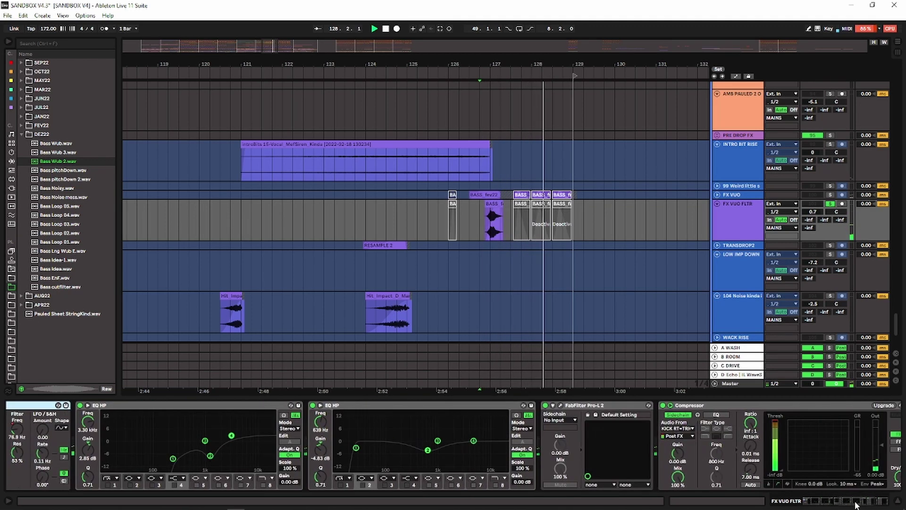
key(space)
drag(857, 503, 866, 501)
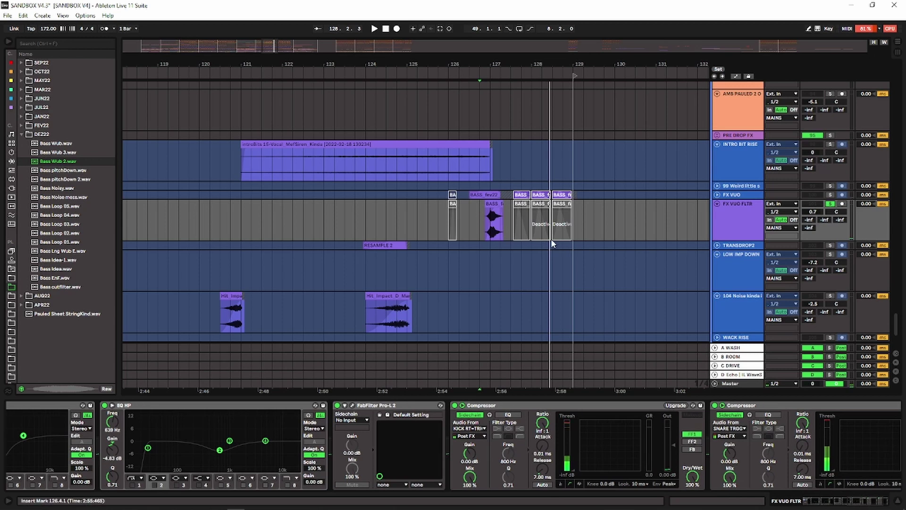
Clear the FX VUO FLTR solo and play from 126.4.1 in the mix, switching the Auto Filter off and on again.
click(830, 205)
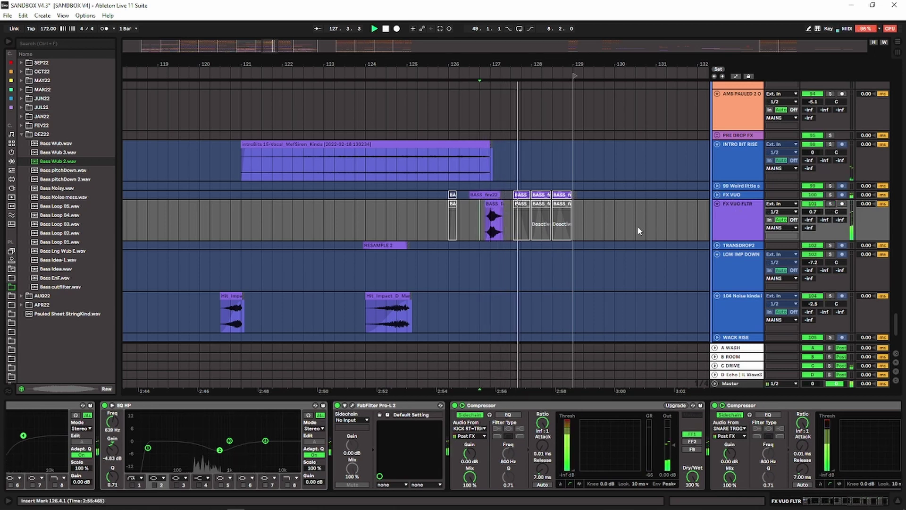
key(space)
key(space)
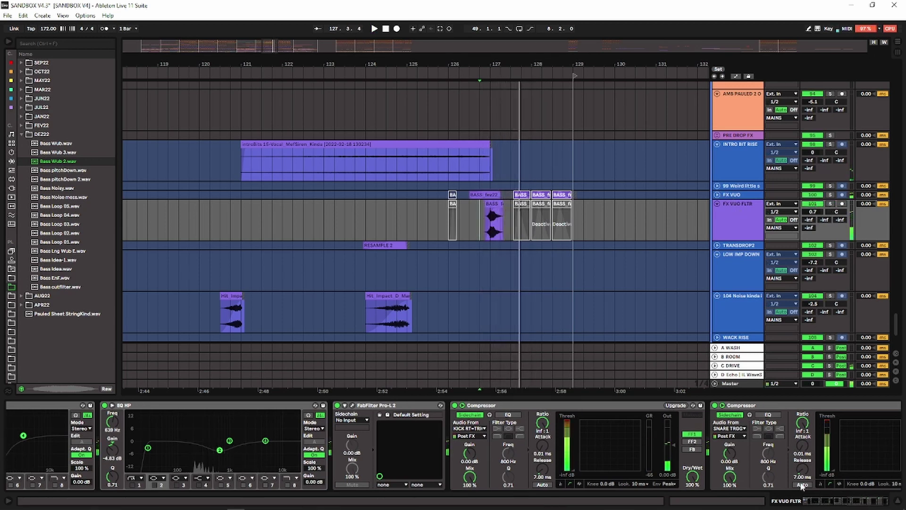
drag(859, 502, 829, 501)
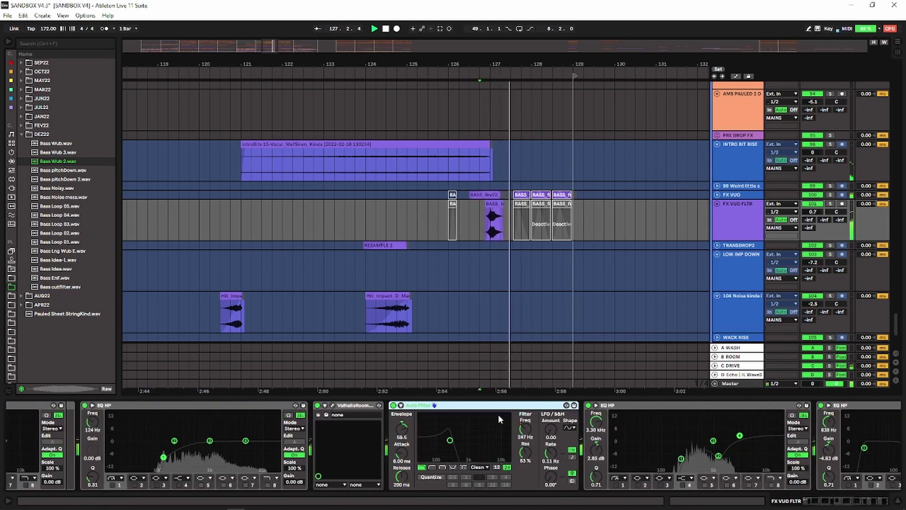
click(394, 405)
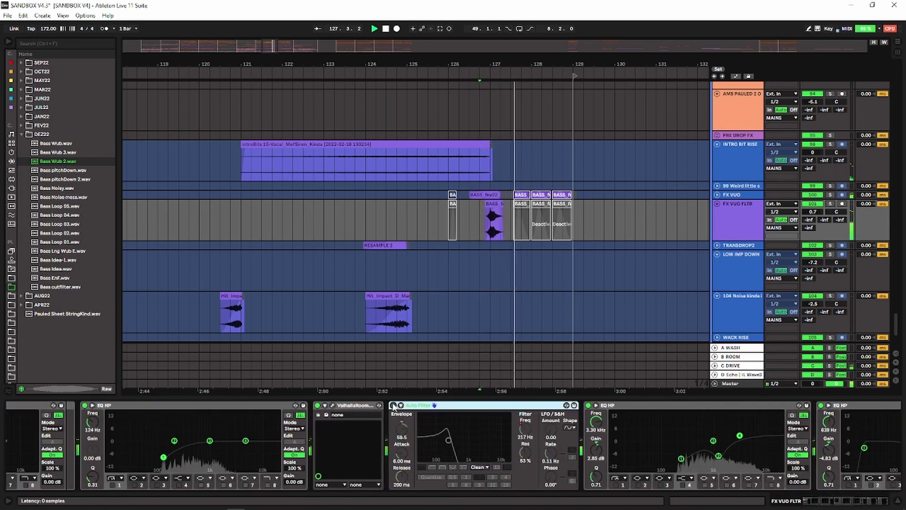
click(393, 405)
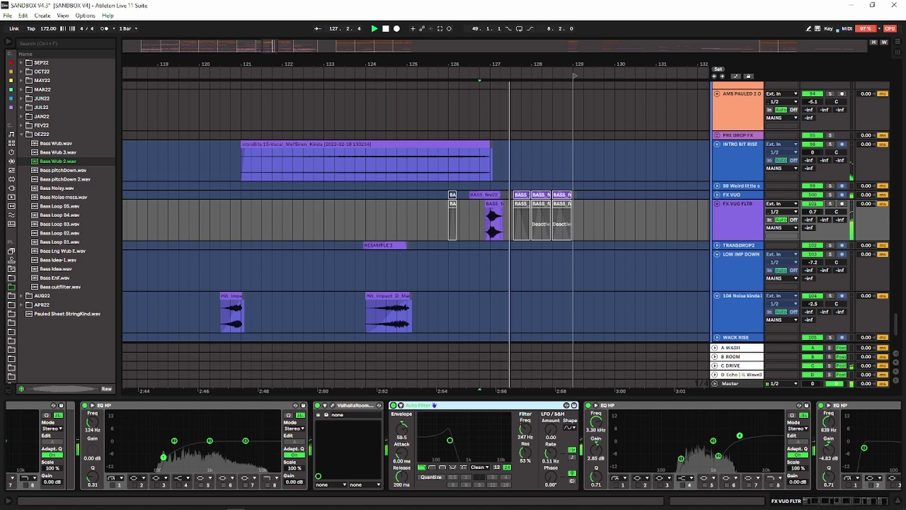
Let the mix play past bar 129, and restart playback from 143.1.1 just before the OUTRO.
drag(471, 63, 471, 31)
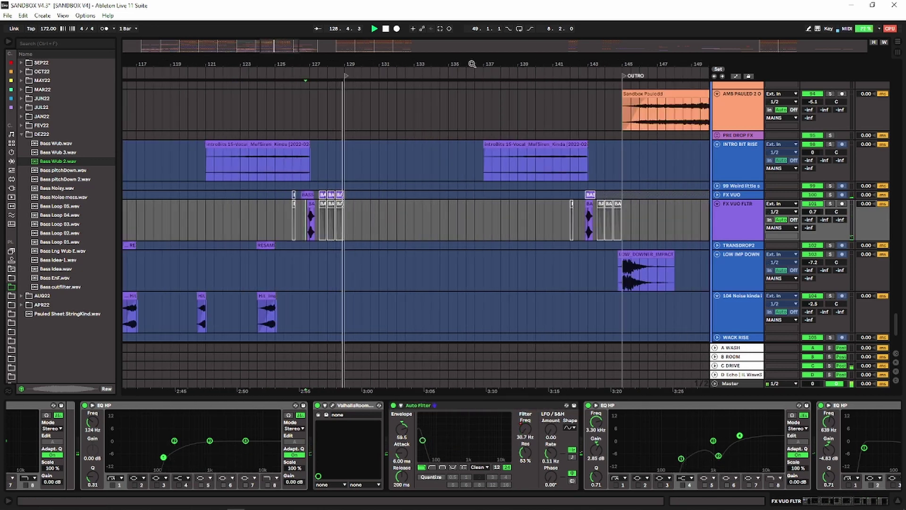
drag(471, 63, 471, 52)
key(minus)
scroll(552, 178, up, 5)
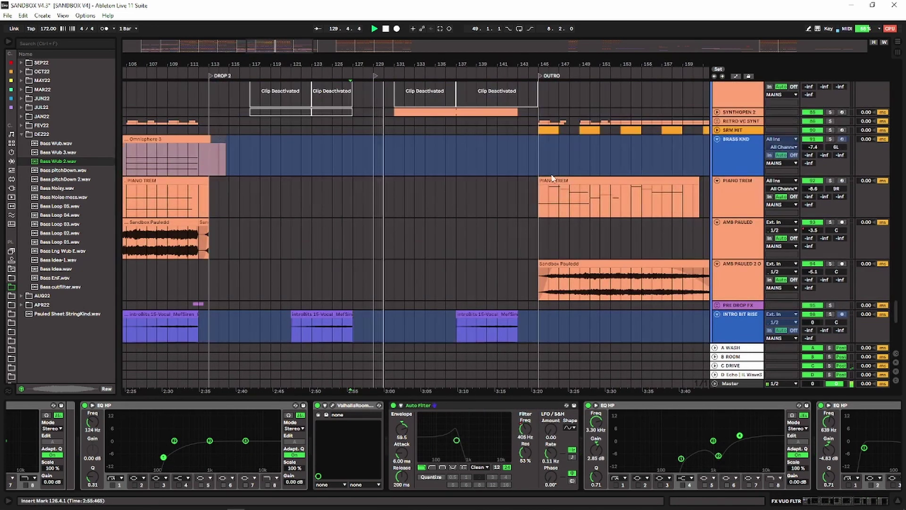
click(530, 187)
key(plus)
key(plus)
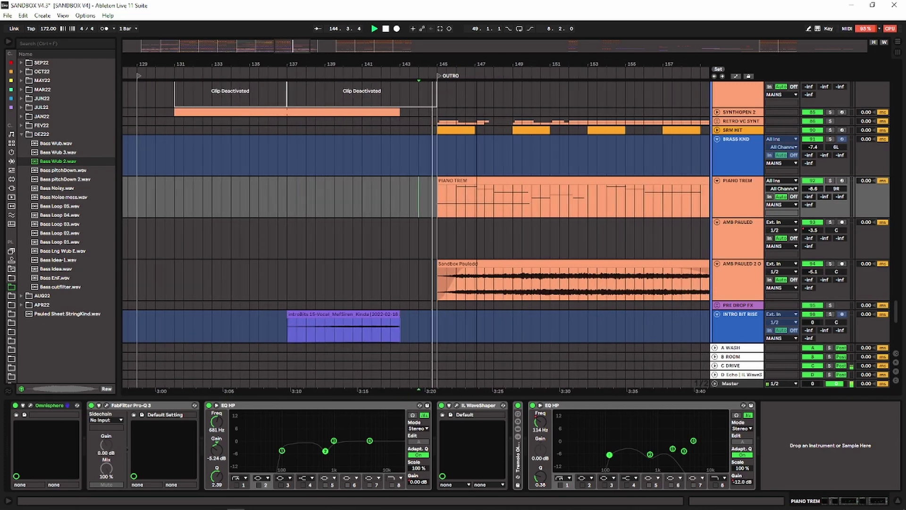
click(397, 152)
Examine the vocal, synth, piano and ambience tracks while the start of the OUTRO plays.
scroll(563, 158, up, 3)
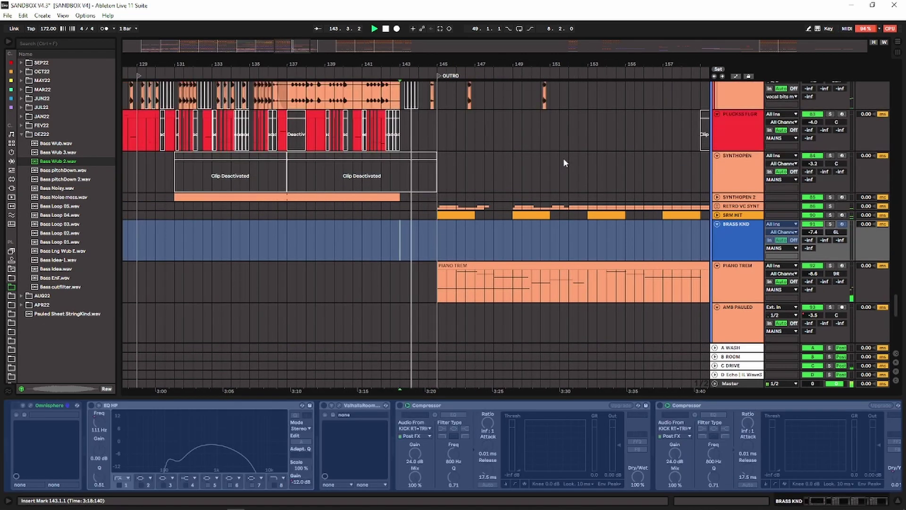
scroll(564, 163, up, 2)
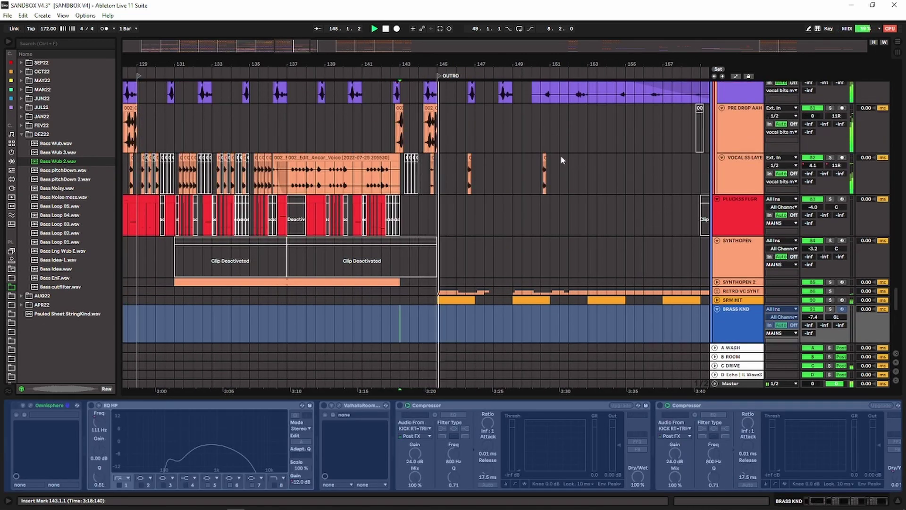
scroll(559, 155, down, 3)
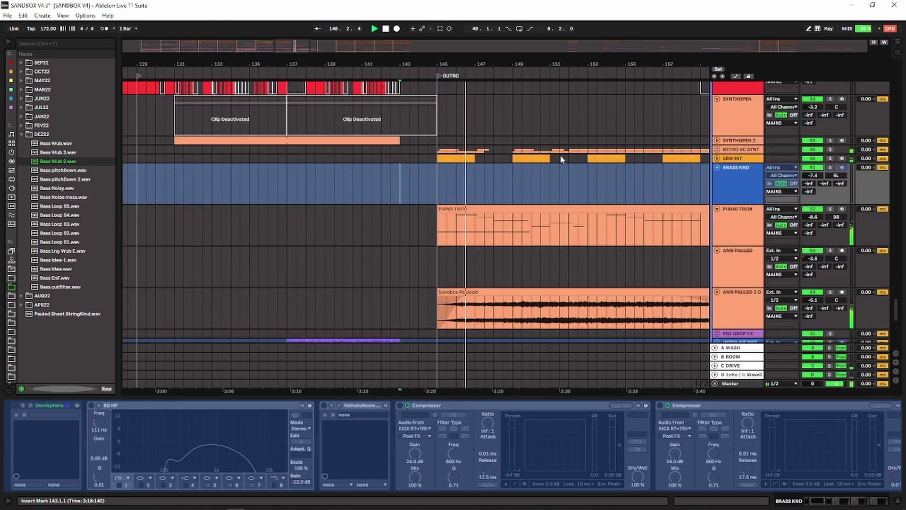
scroll(560, 155, up, 1)
scroll(560, 143, down, 3)
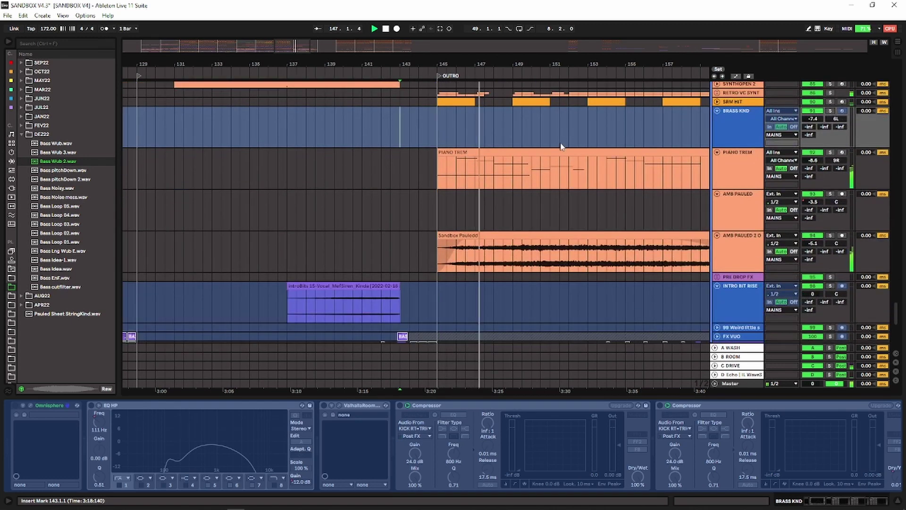
Select the Sandbox Pauledd clip from 145.1.1 to 165.1.1 and play AMB PAULED 2 OUTRO in solo.
click(620, 235)
drag(621, 64, 576, 65)
key(space)
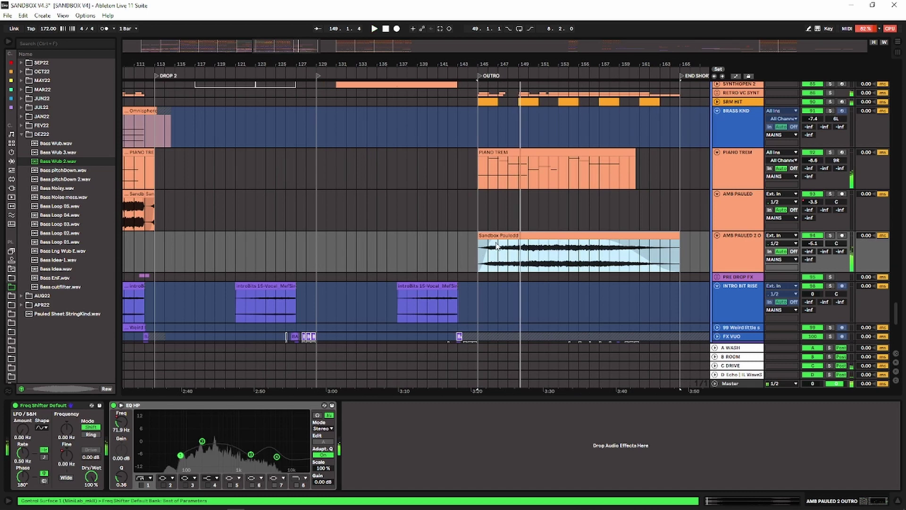
drag(480, 250, 681, 247)
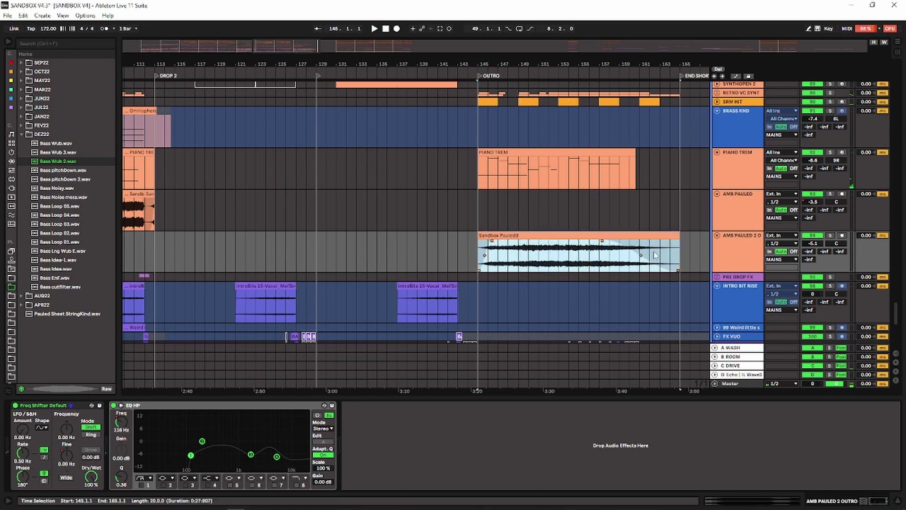
drag(478, 245, 675, 240)
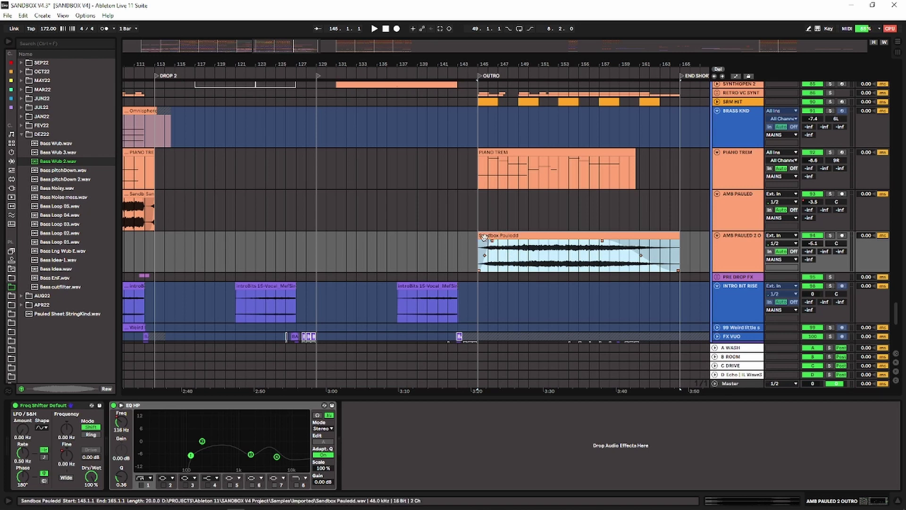
click(761, 241)
key(space)
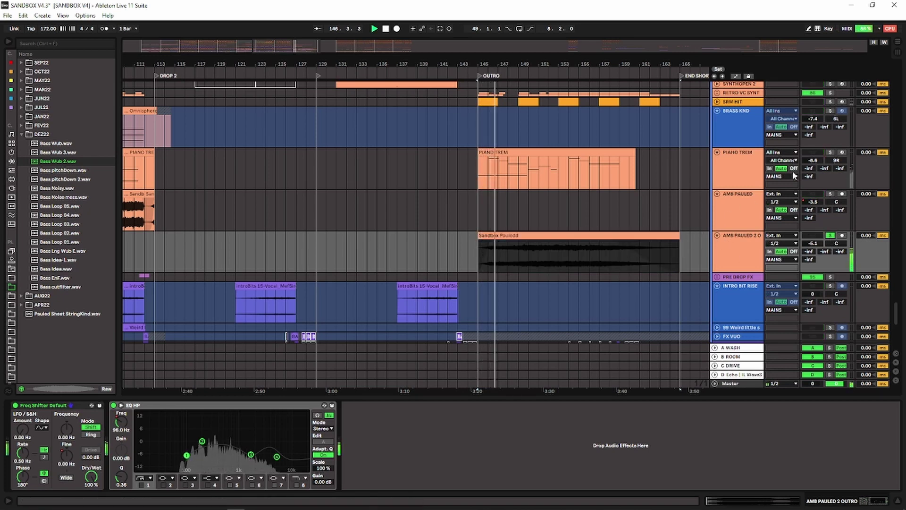
Solo PIANO TREM together with AMB PAULED 2 OUTRO, select its OUTRO clip and compare it with the track's earlier clips.
click(831, 153)
ctrl+click(830, 235)
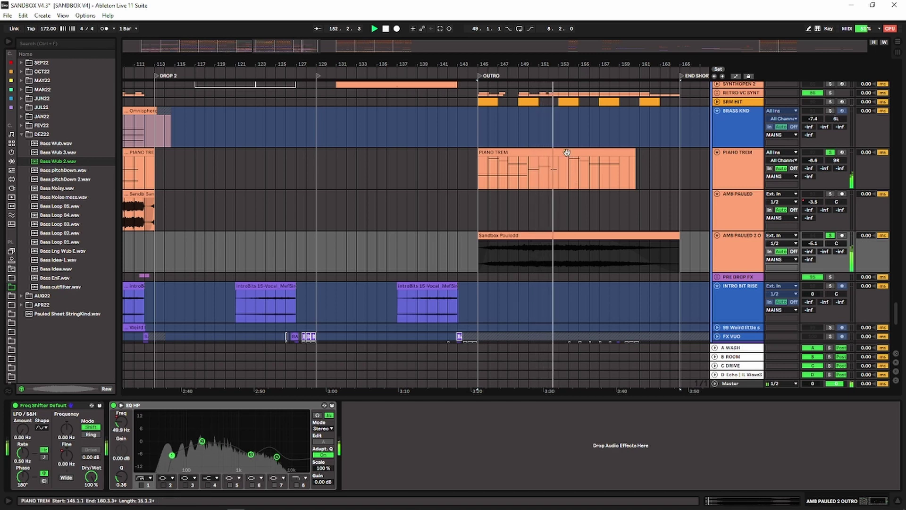
click(585, 184)
scroll(609, 208, up, 1)
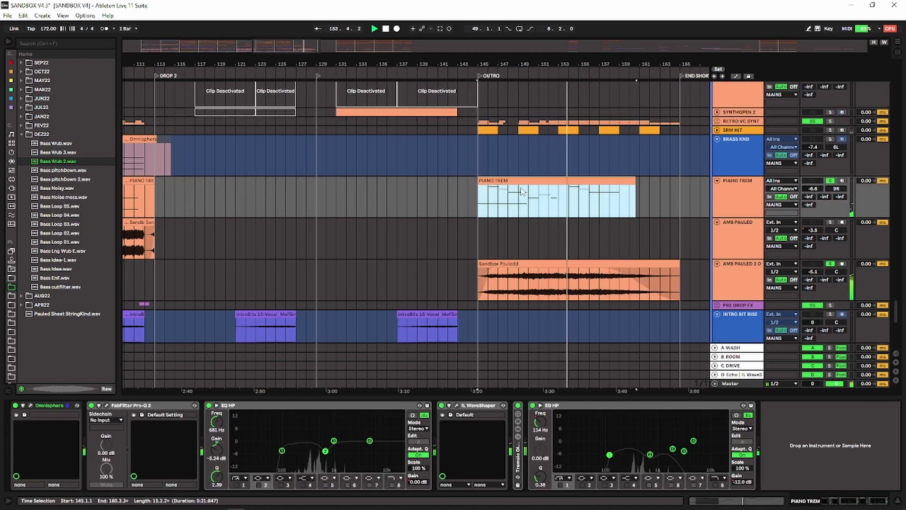
drag(469, 64, 471, 17)
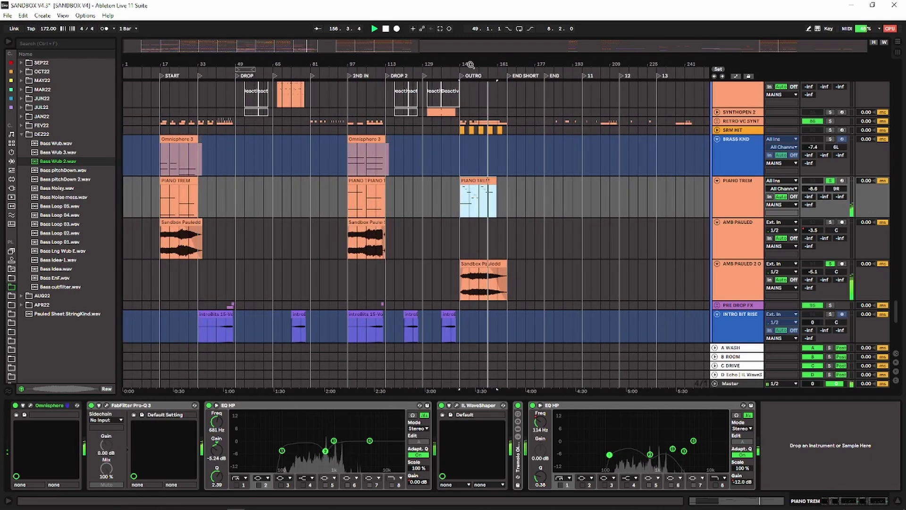
drag(471, 64, 479, 113)
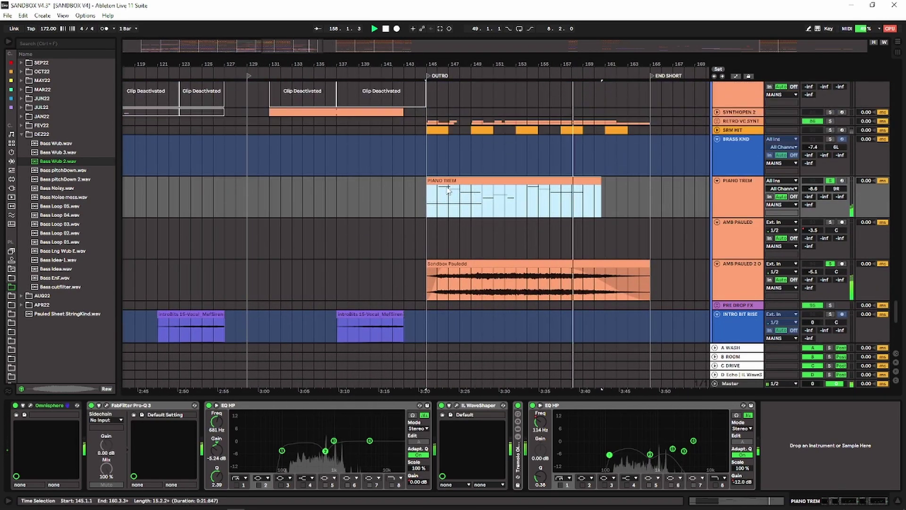
Unfold SRM HIT and play the OUTRO from 145.1.1 with SRM HIT and RETRO VC SYNT added to the solo.
scroll(447, 189, down, 3)
scroll(446, 185, up, 4)
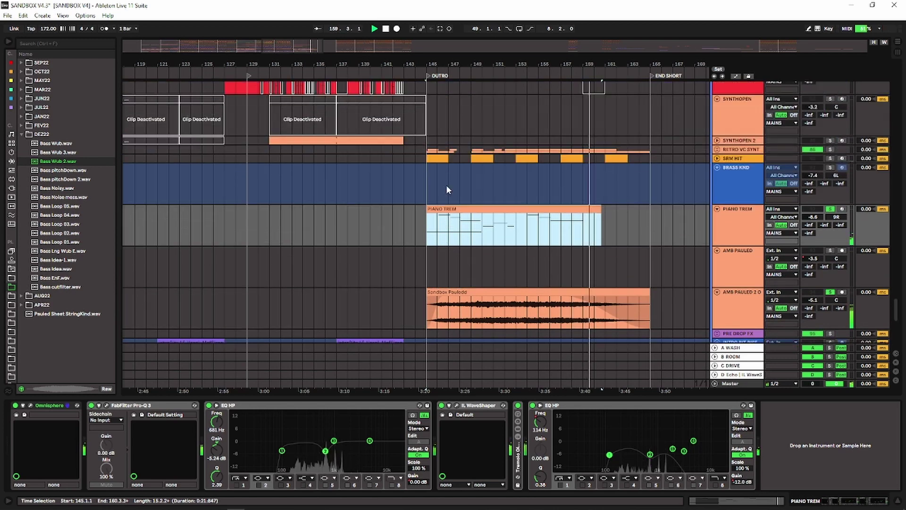
scroll(446, 189, up, 2)
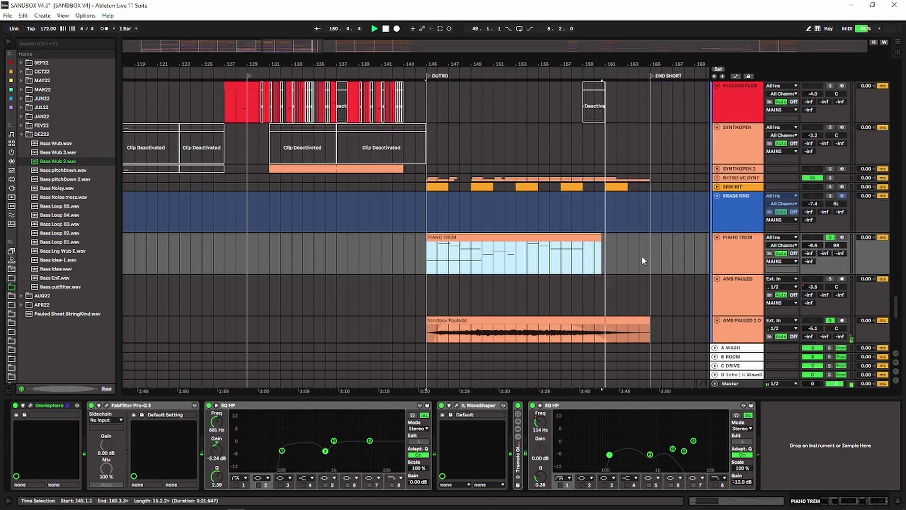
scroll(632, 256, down, 6)
scroll(626, 256, up, 8)
click(717, 243)
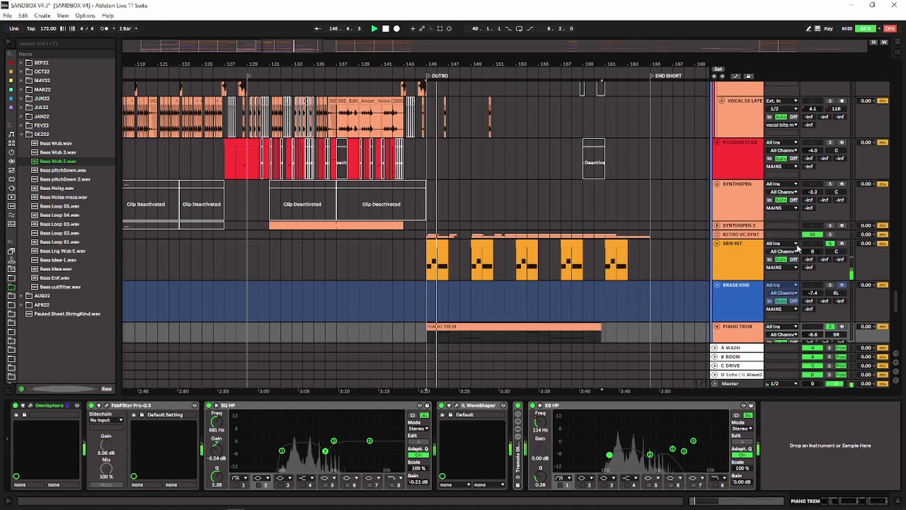
click(829, 243)
click(829, 235)
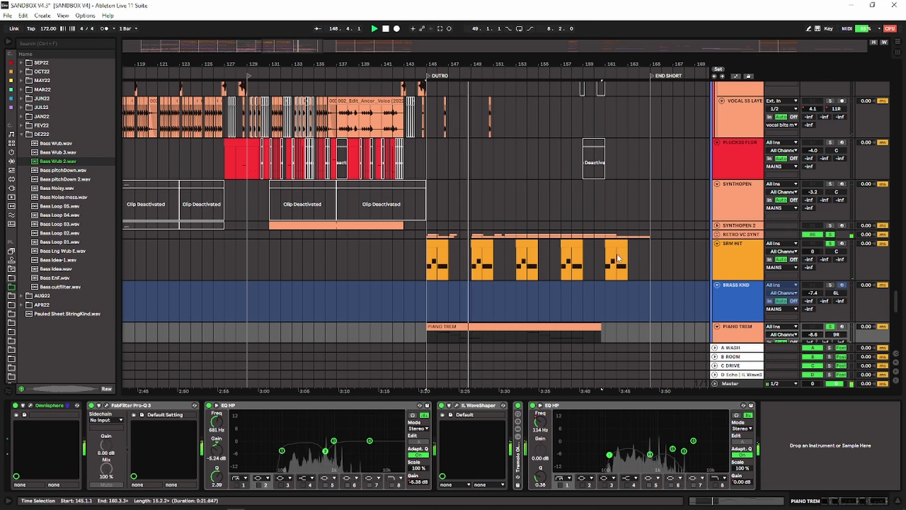
Examine the OUTRO's HEEW, FXS and vocal clips, and clear all solos to hear the full mix.
scroll(613, 255, up, 5)
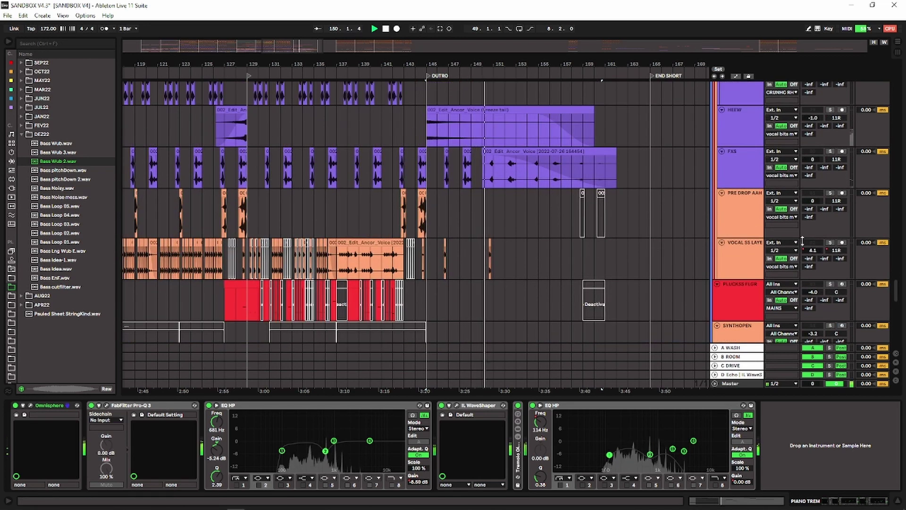
scroll(686, 225, up, 2)
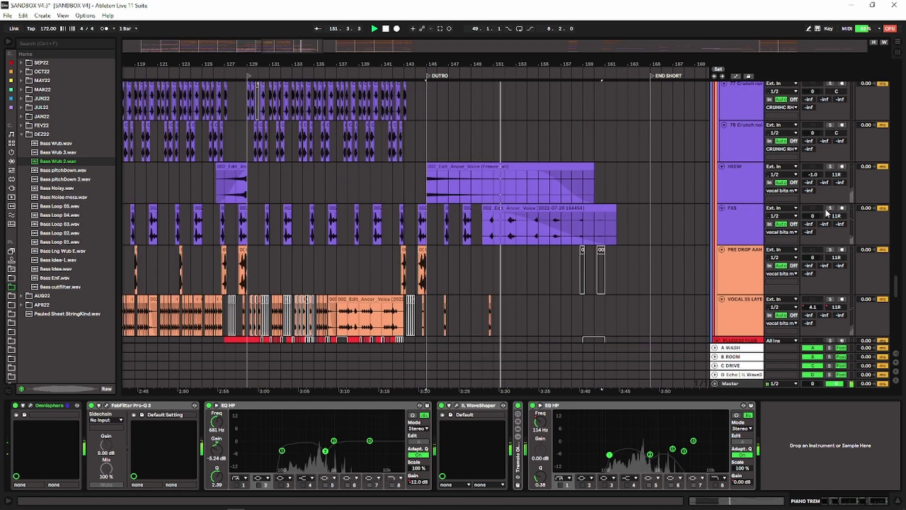
scroll(618, 225, down, 7)
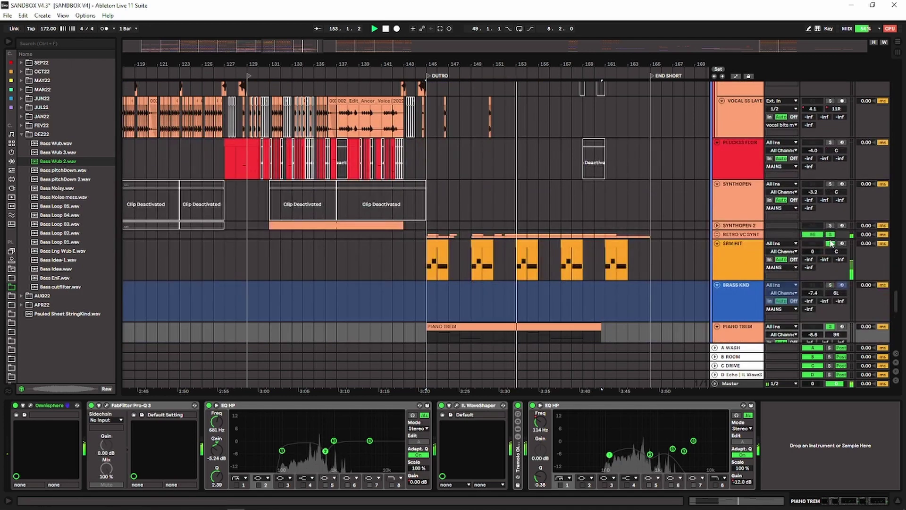
scroll(573, 277, down, 10)
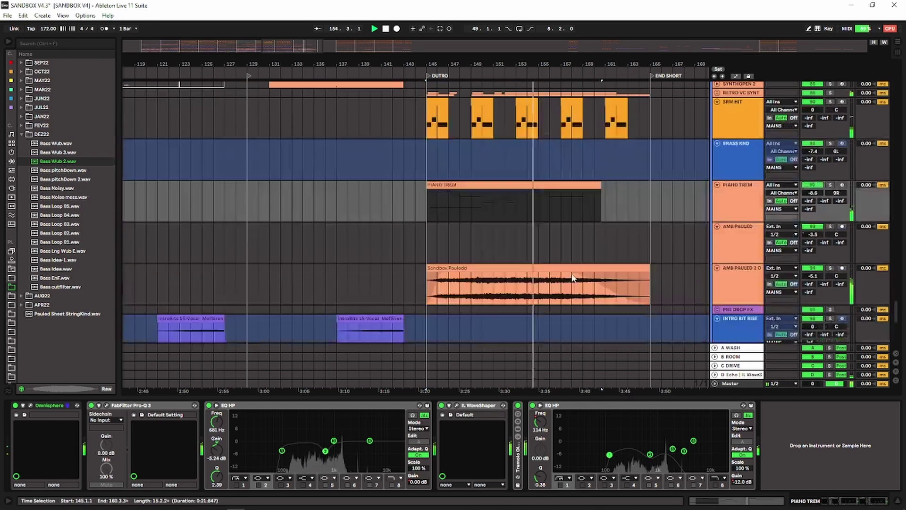
Stop playback, look through the OUTRO's impact, riser and noise tracks down to the resample tracks, and show the Master's devices.
scroll(573, 277, down, 2)
click(413, 253)
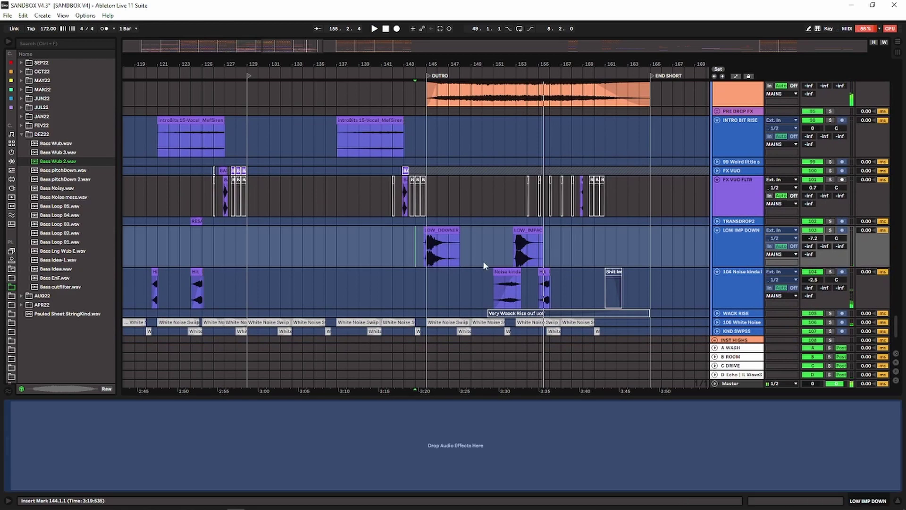
scroll(483, 261, up, 4)
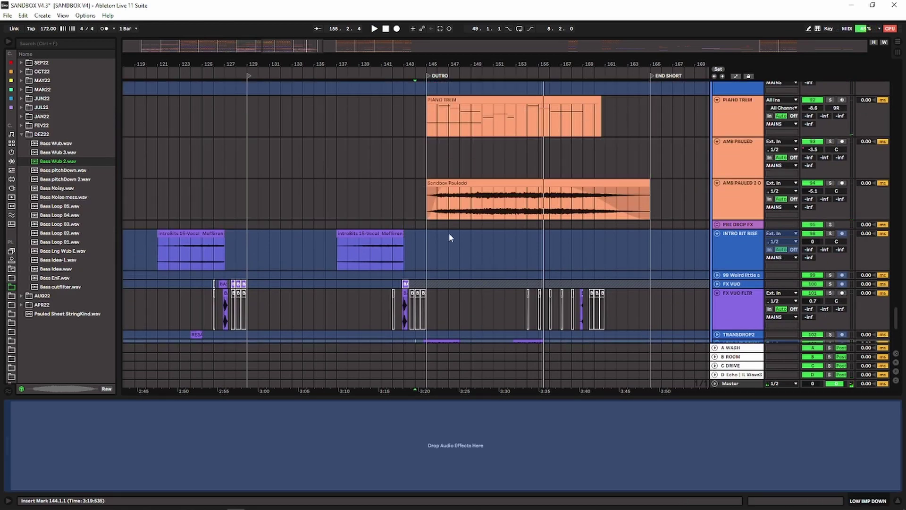
scroll(448, 233, down, 5)
scroll(574, 245, down, 3)
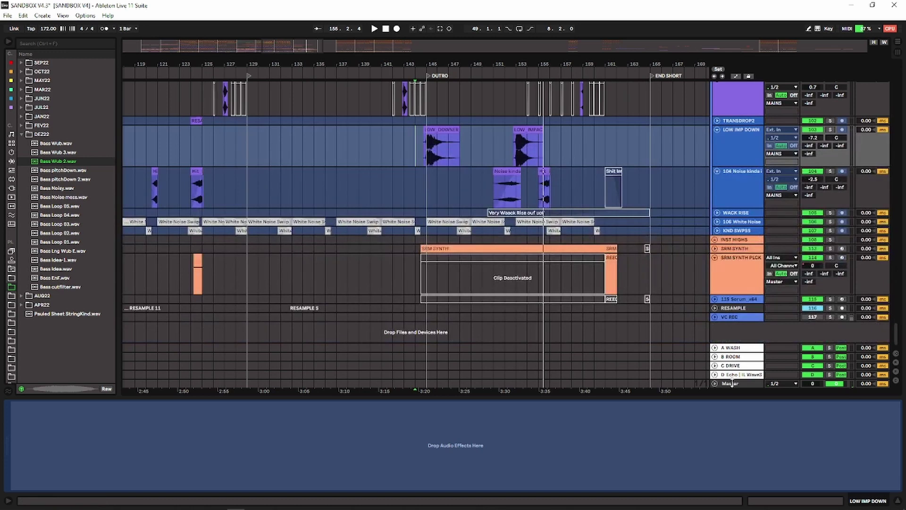
click(731, 383)
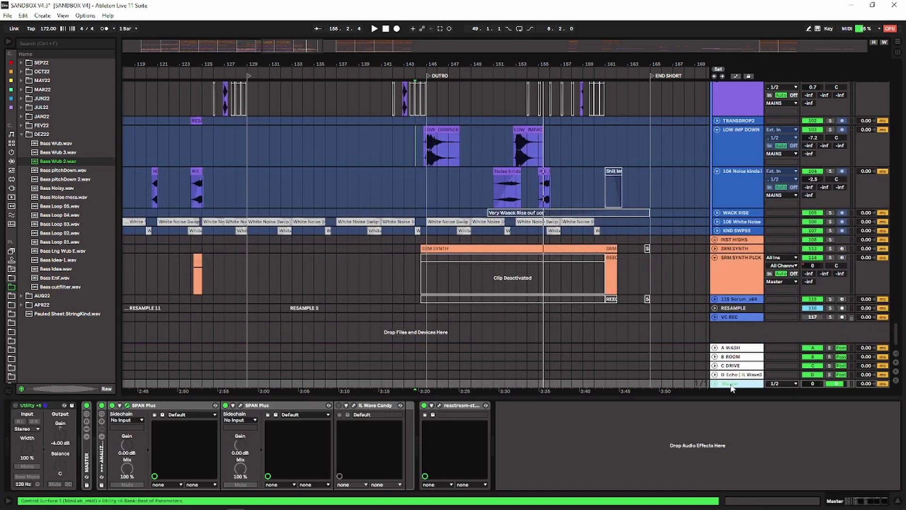
Play the OUTRO from 158.1.1 while trying the Fine frequency of AMB PAULED 2 OUTRO's frequency shifter at -193 Hz.
scroll(611, 274, up, 6)
scroll(610, 268, up, 4)
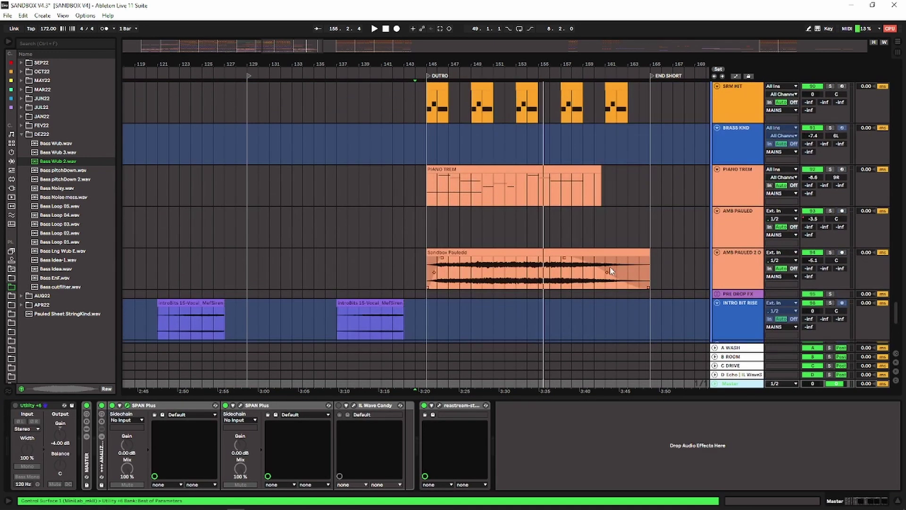
click(707, 229)
click(707, 269)
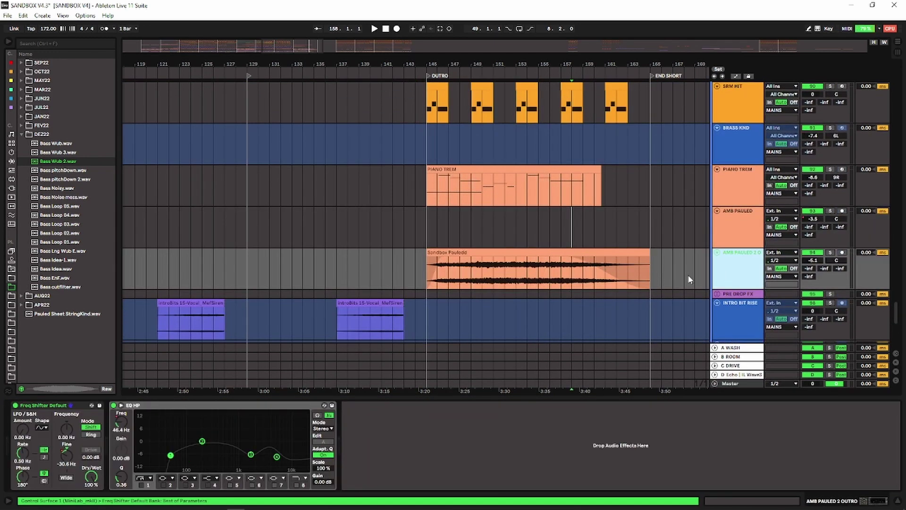
key(space)
drag(68, 455, 69, 462)
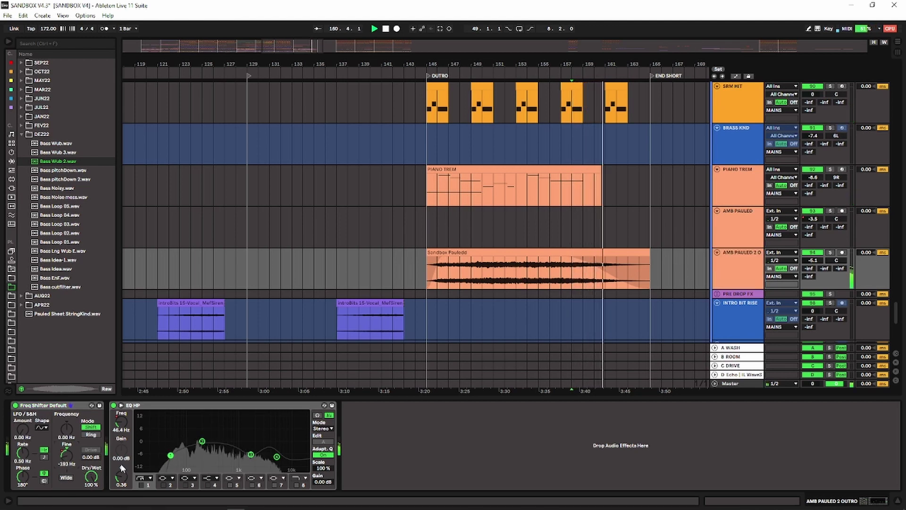
drag(66, 455, 67, 460)
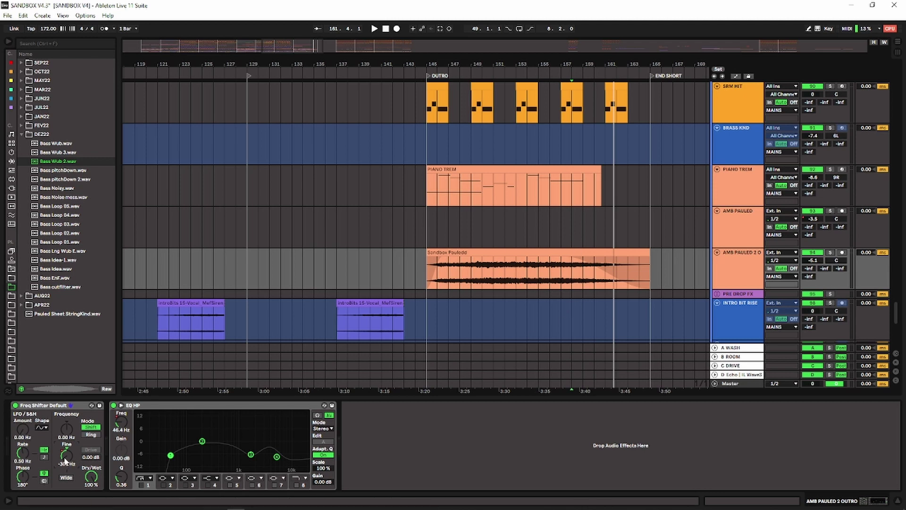
Play the OUTRO's ending from 157.1.1 in the full mix, and review the vocal, pluck and synth tracks across the arrangement from START to OUTRO.
click(562, 237)
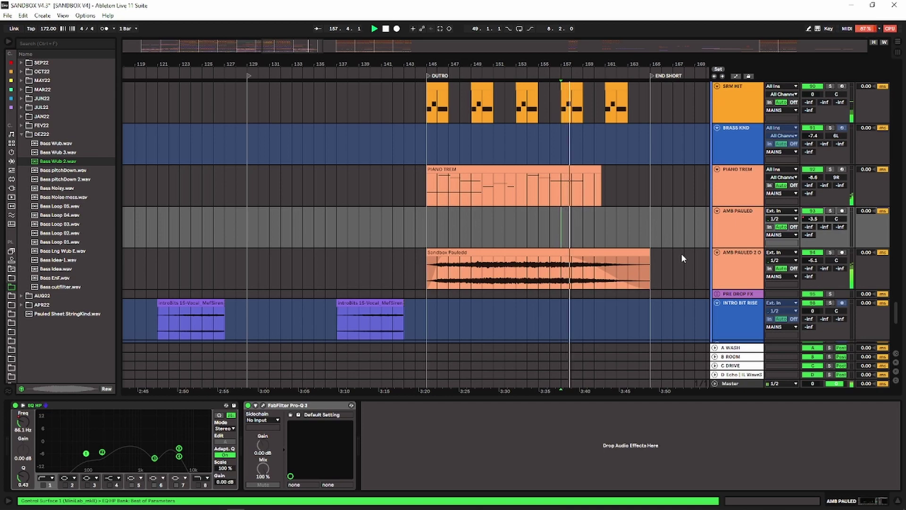
scroll(610, 244, up, 3)
scroll(610, 239, up, 8)
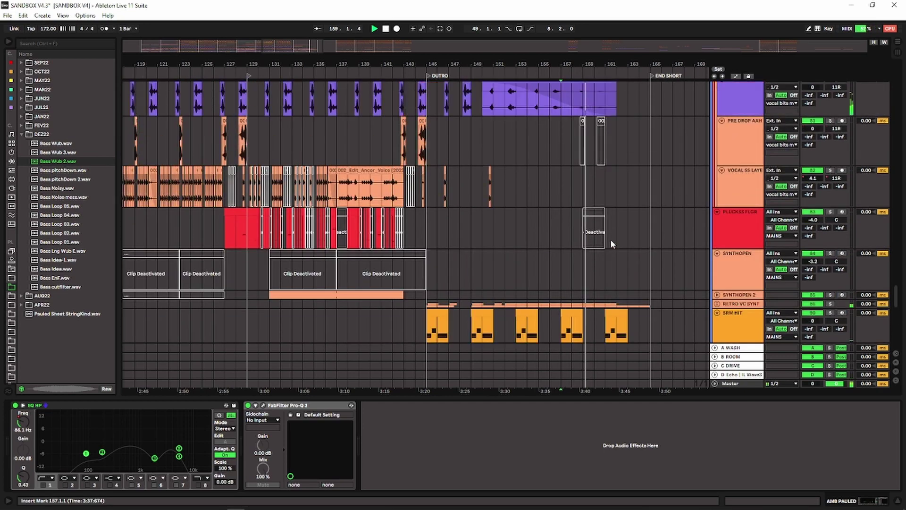
scroll(628, 230, down, 8)
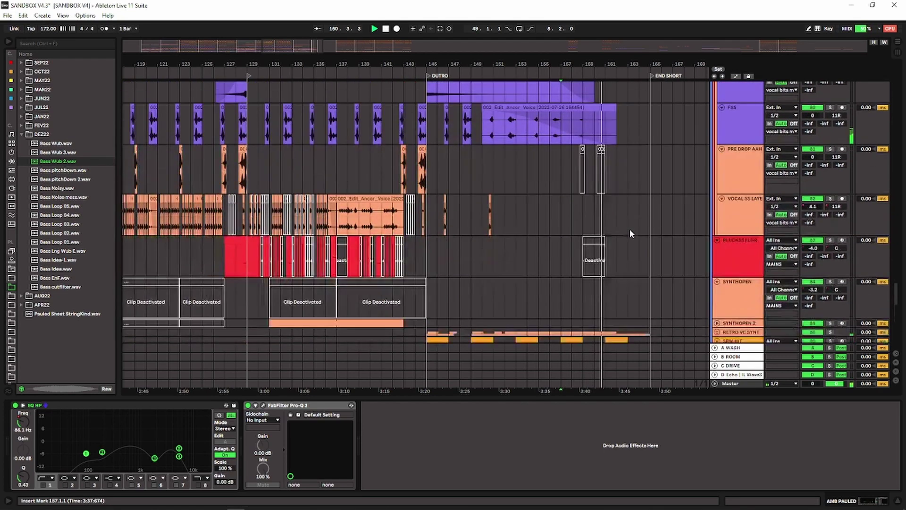
drag(593, 62, 599, 40)
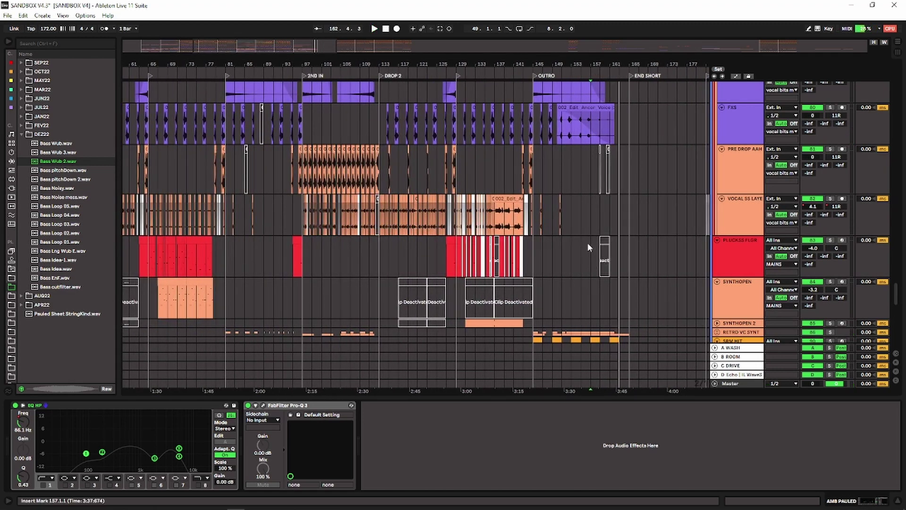
drag(203, 63, 393, 55)
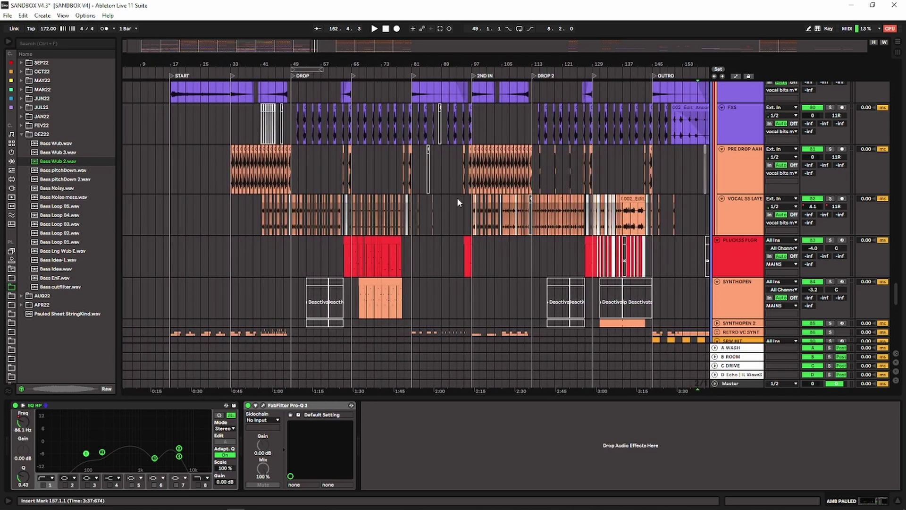